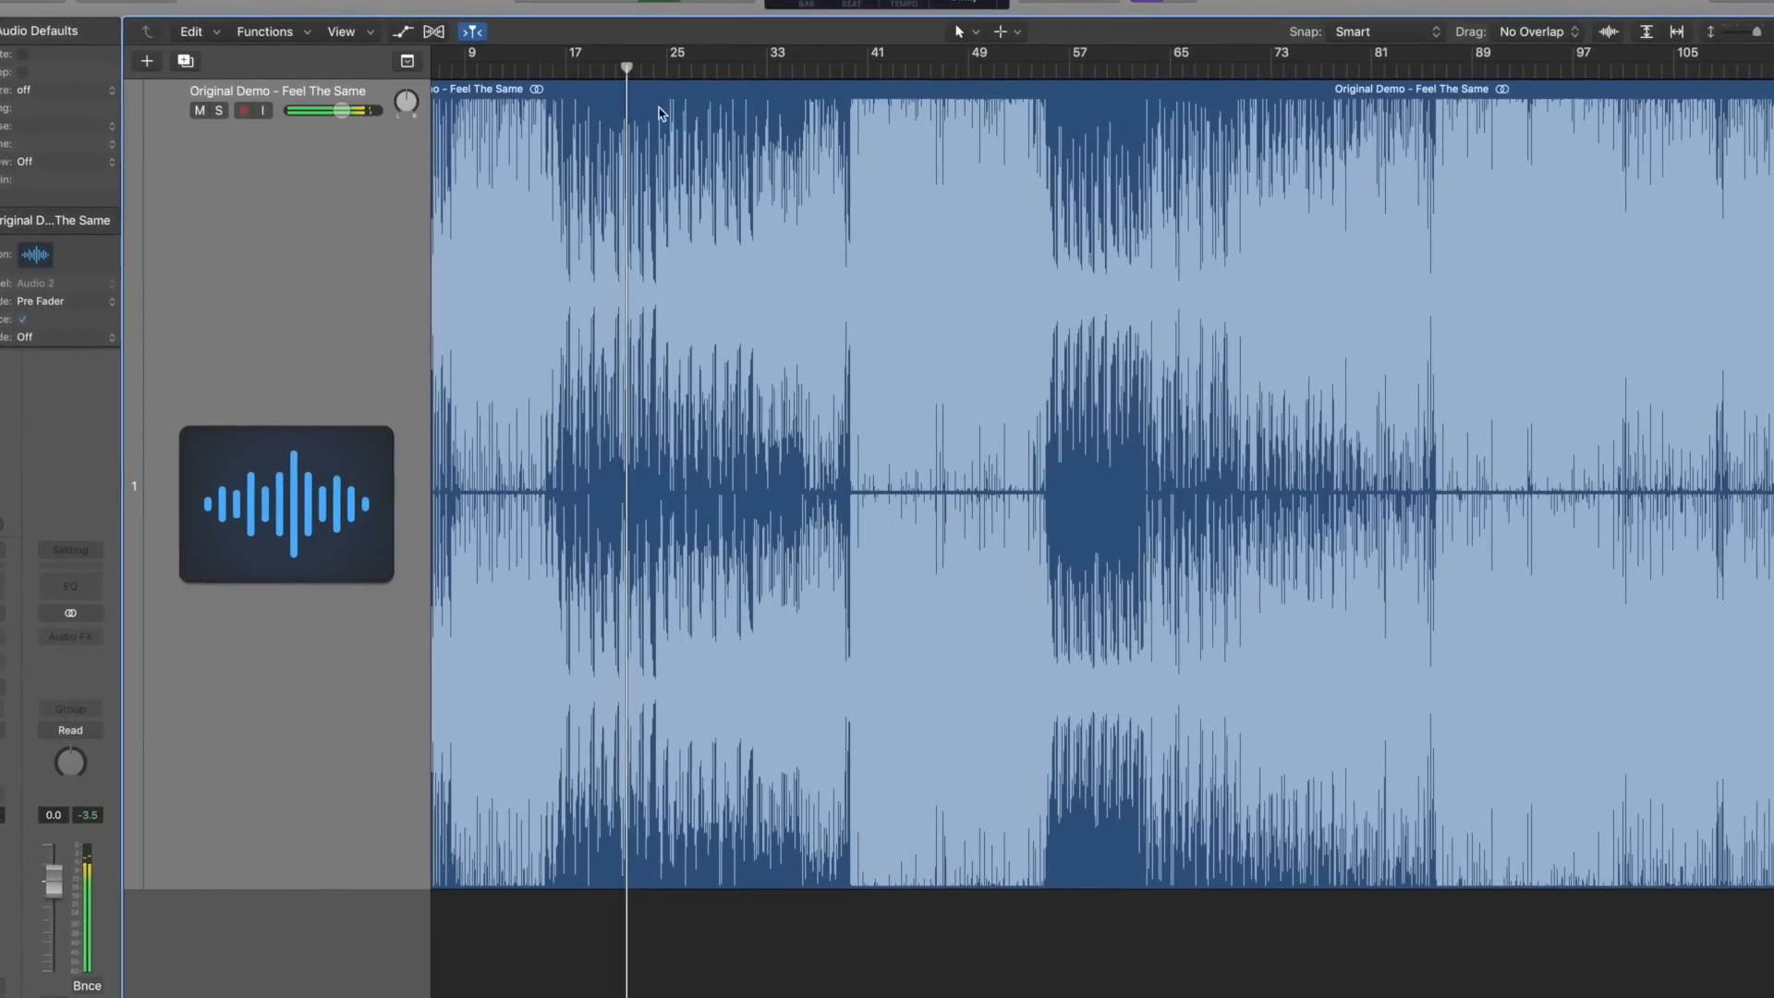
- Move the playhead of the Original Demo to a later point and continue listening from there
left_click(749, 72)
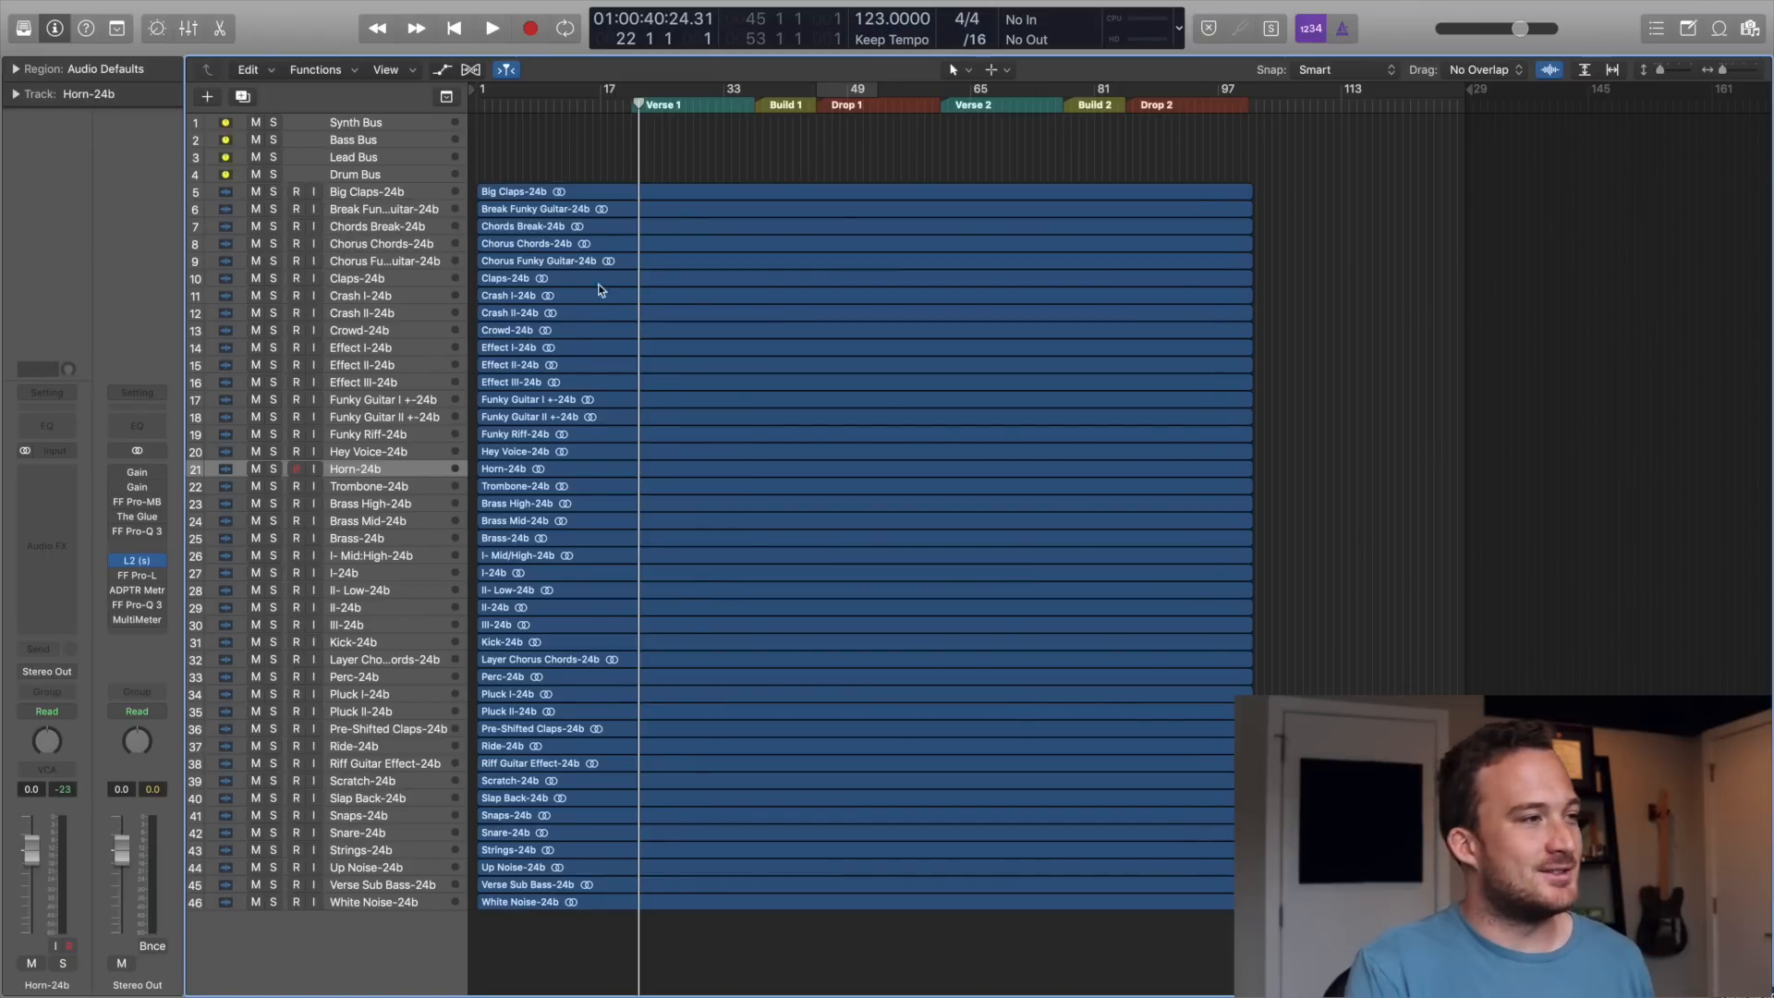
- Solo the Funky Guitar II track, enlarge the track heights and listen to its part from bar 26 of Verse 1
left_click(273, 417)
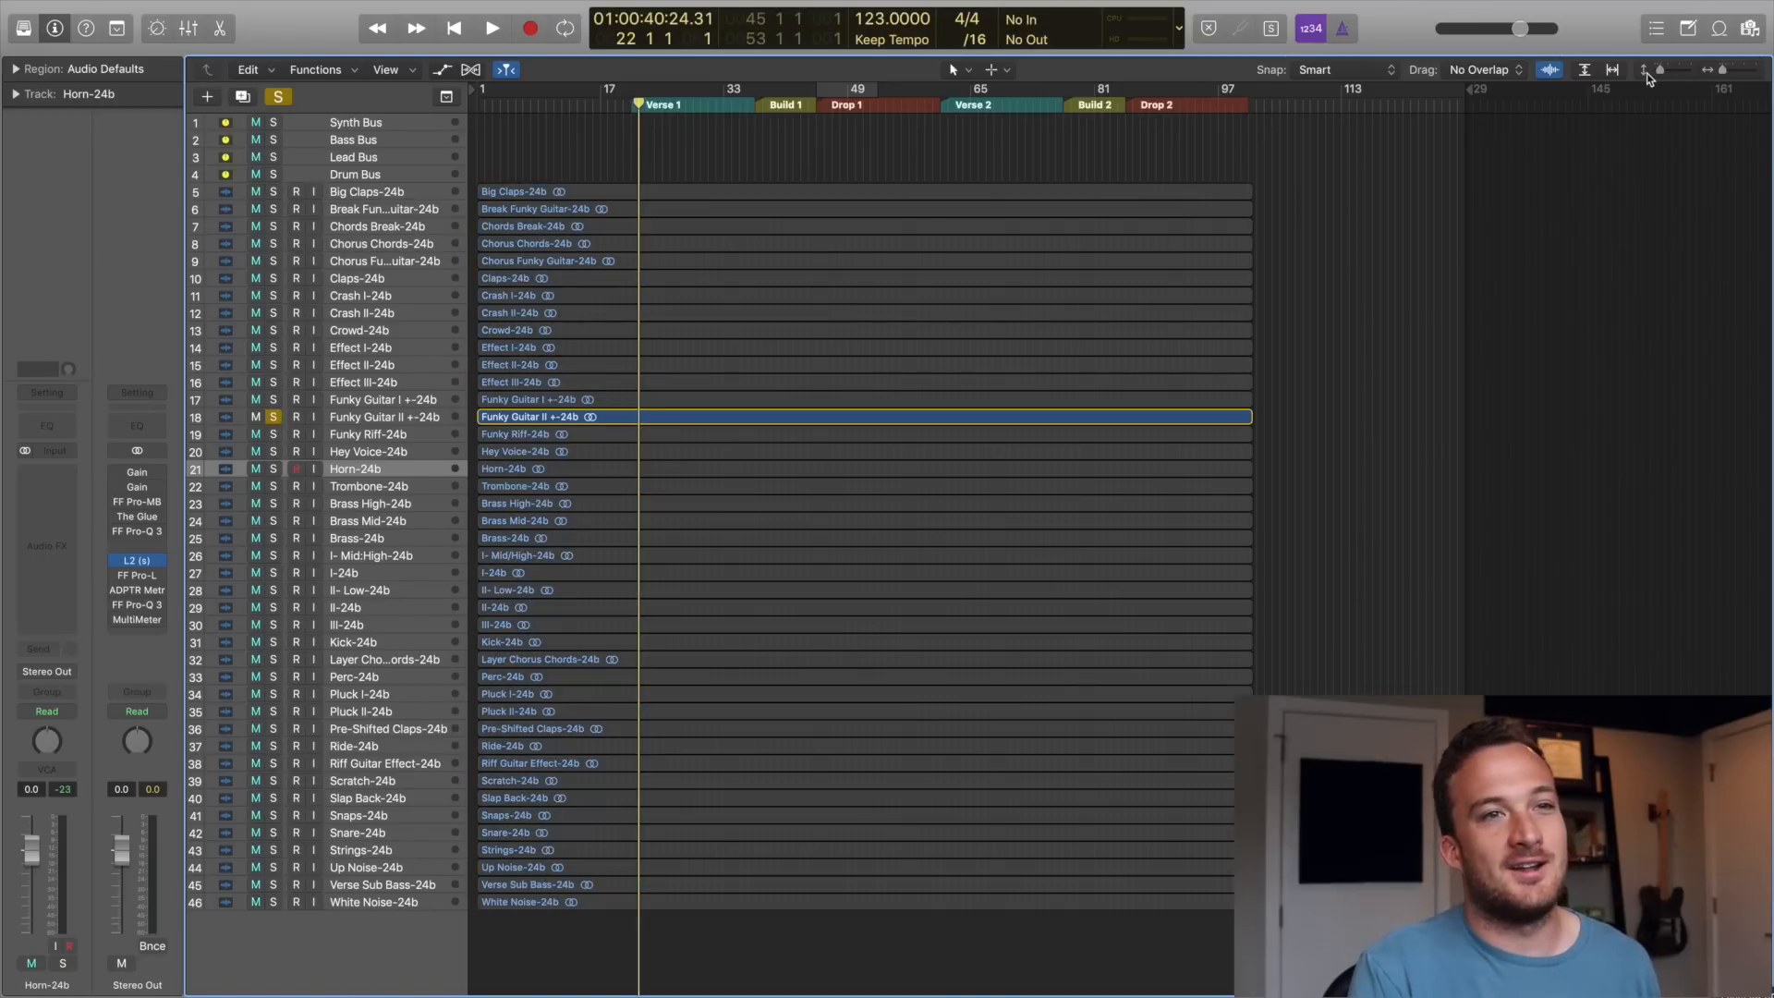
left_click_drag(1660, 71, 1670, 71)
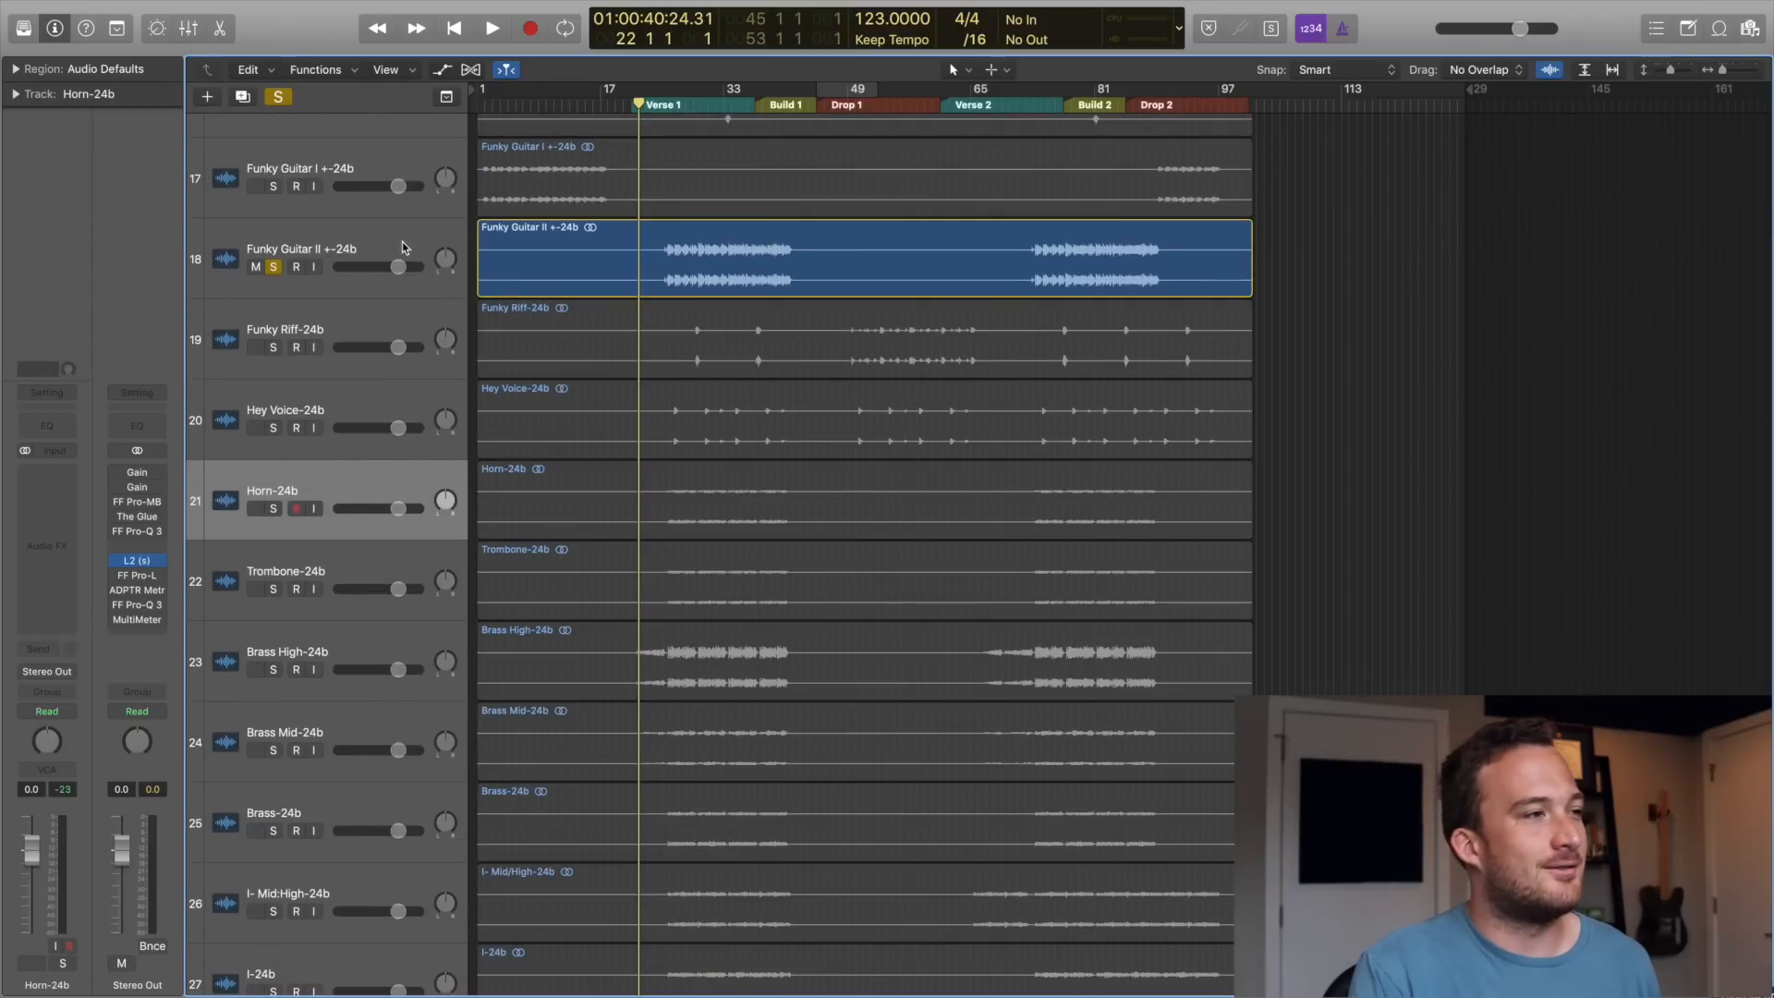
left_click(663, 104)
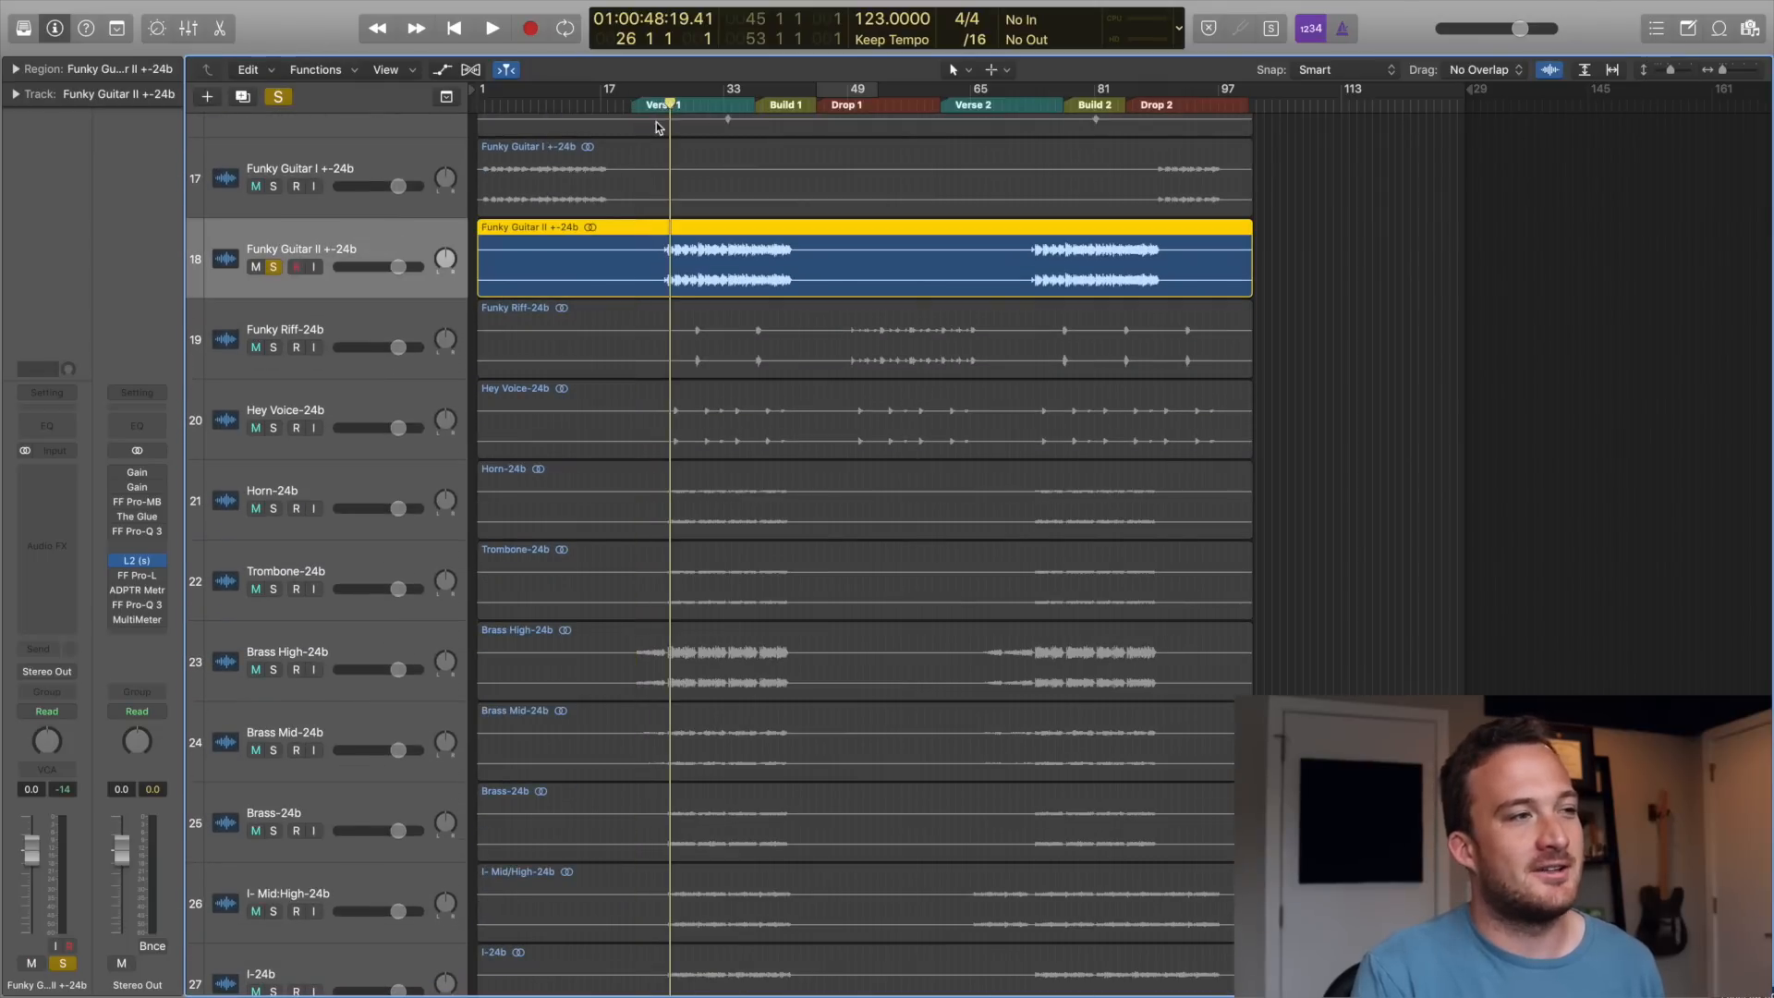
key("space")
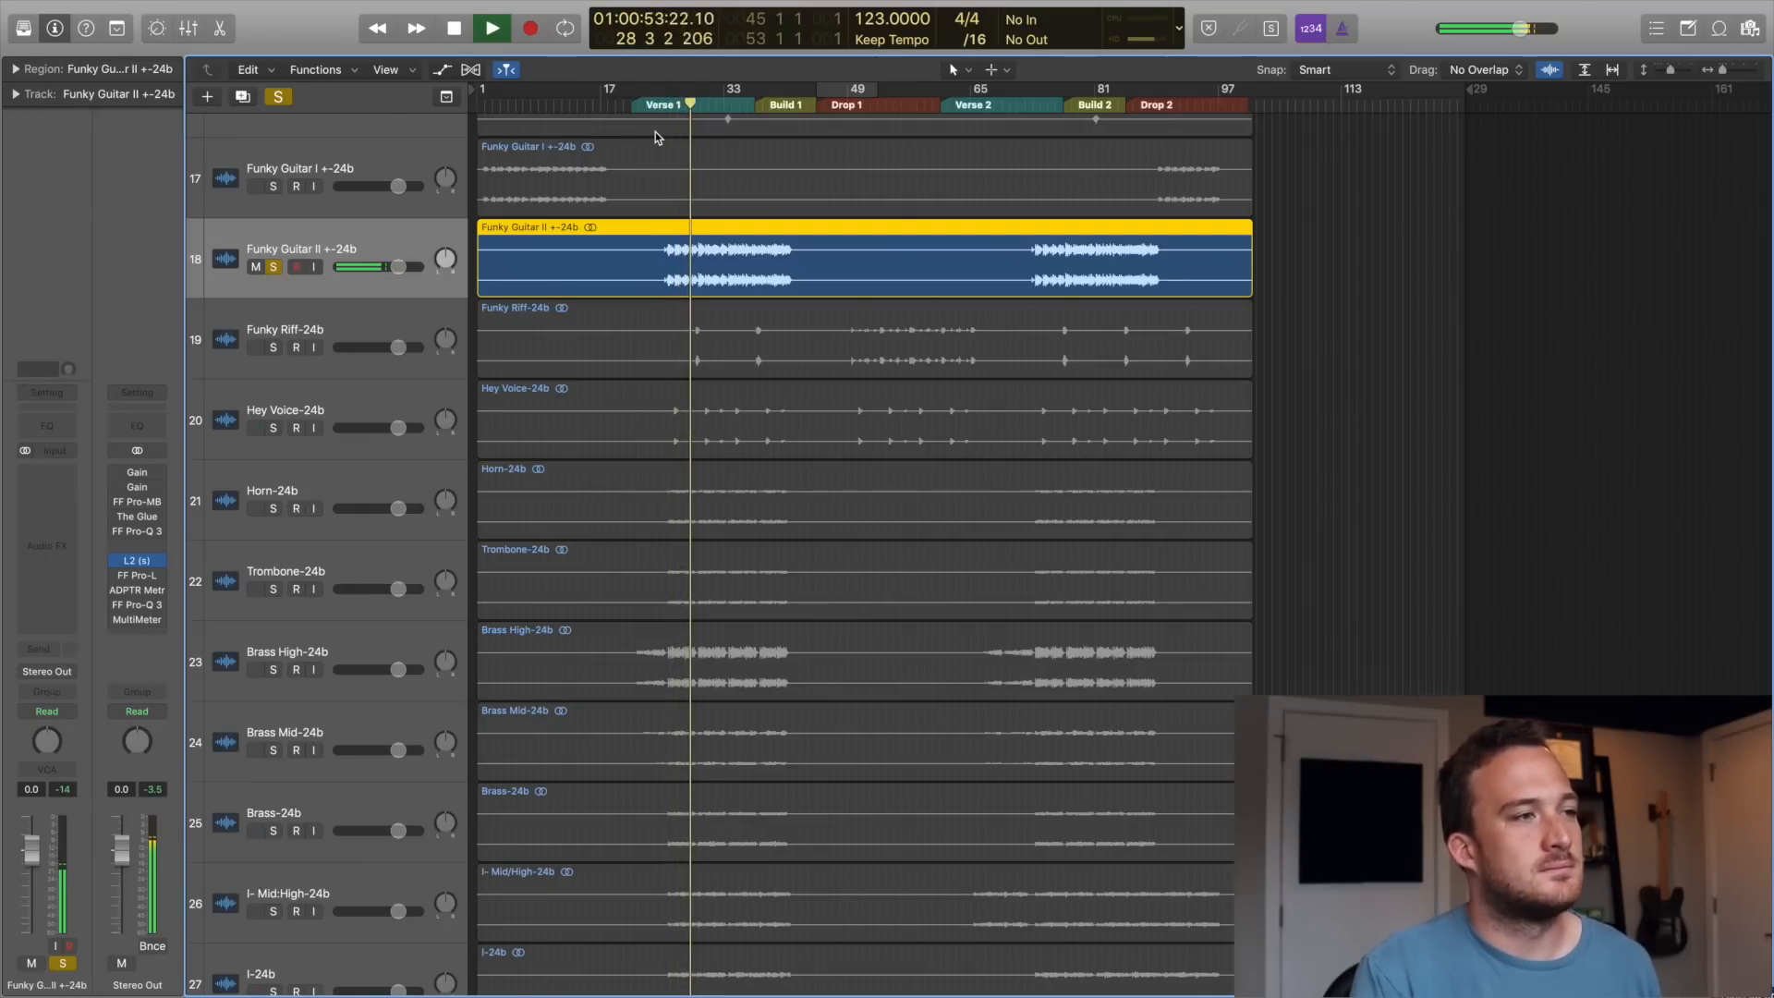
key("space")
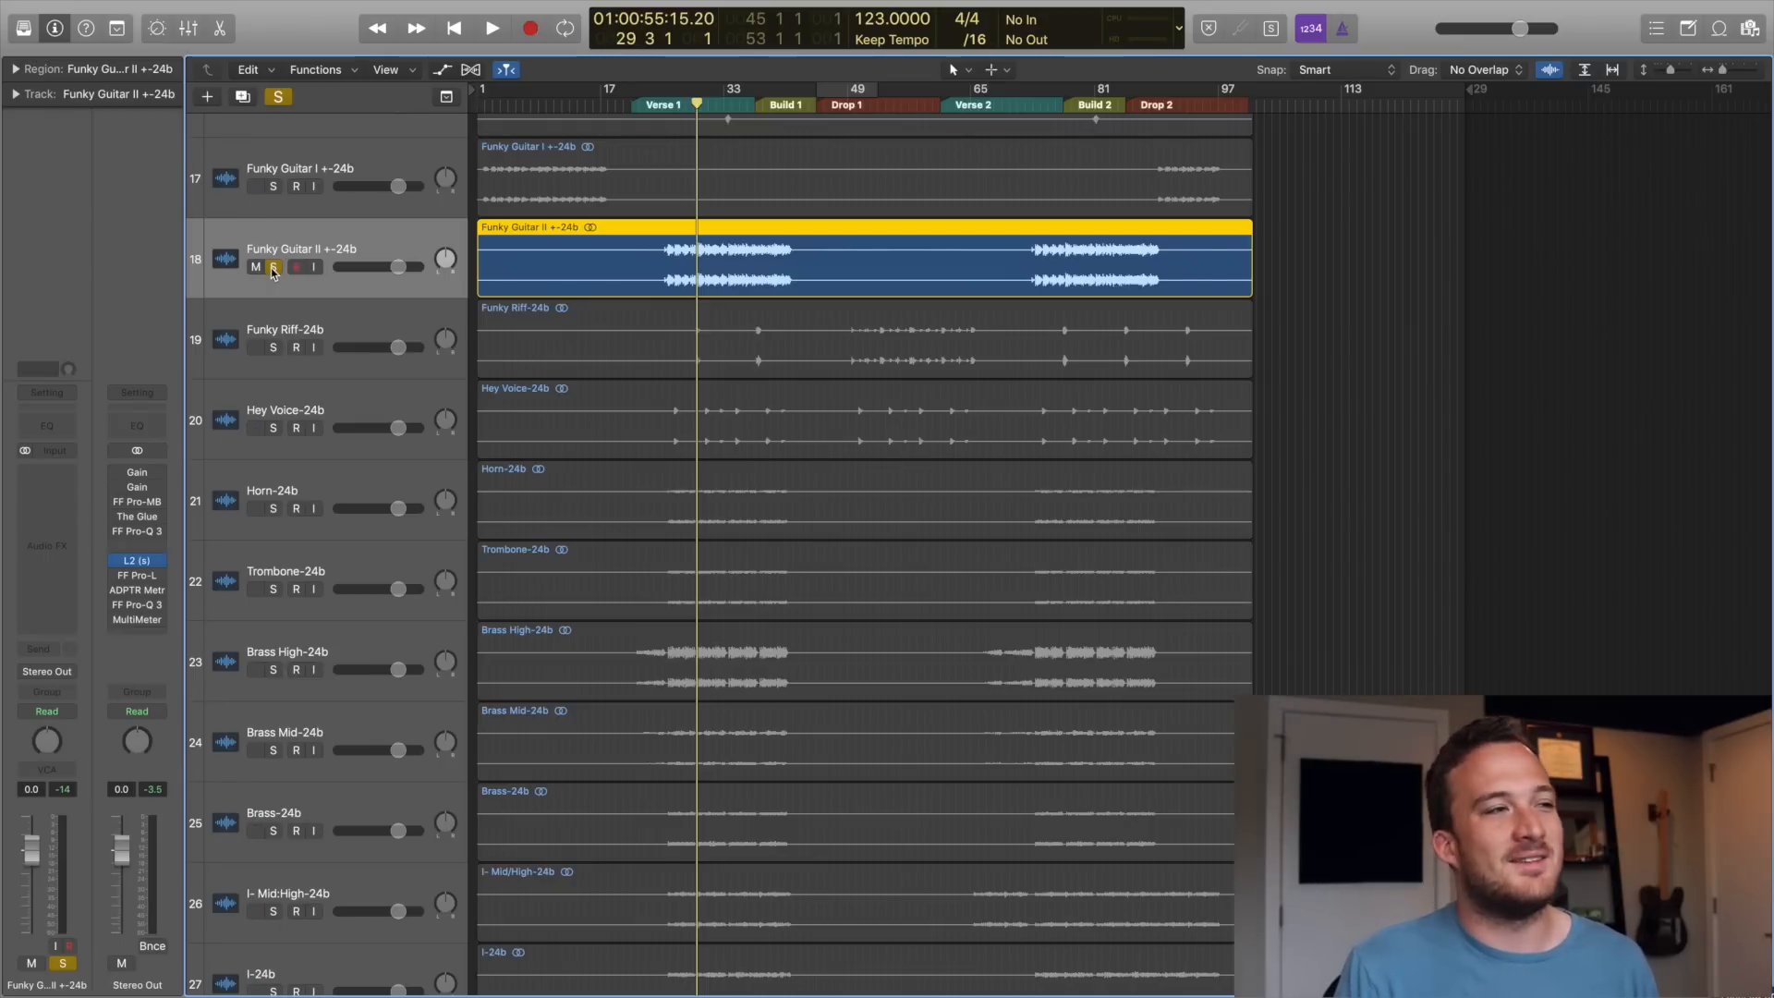
- Unsolo the Funky Guitar II track and play the full arrangement from bar 24
left_click(274, 266)
key("super+a")
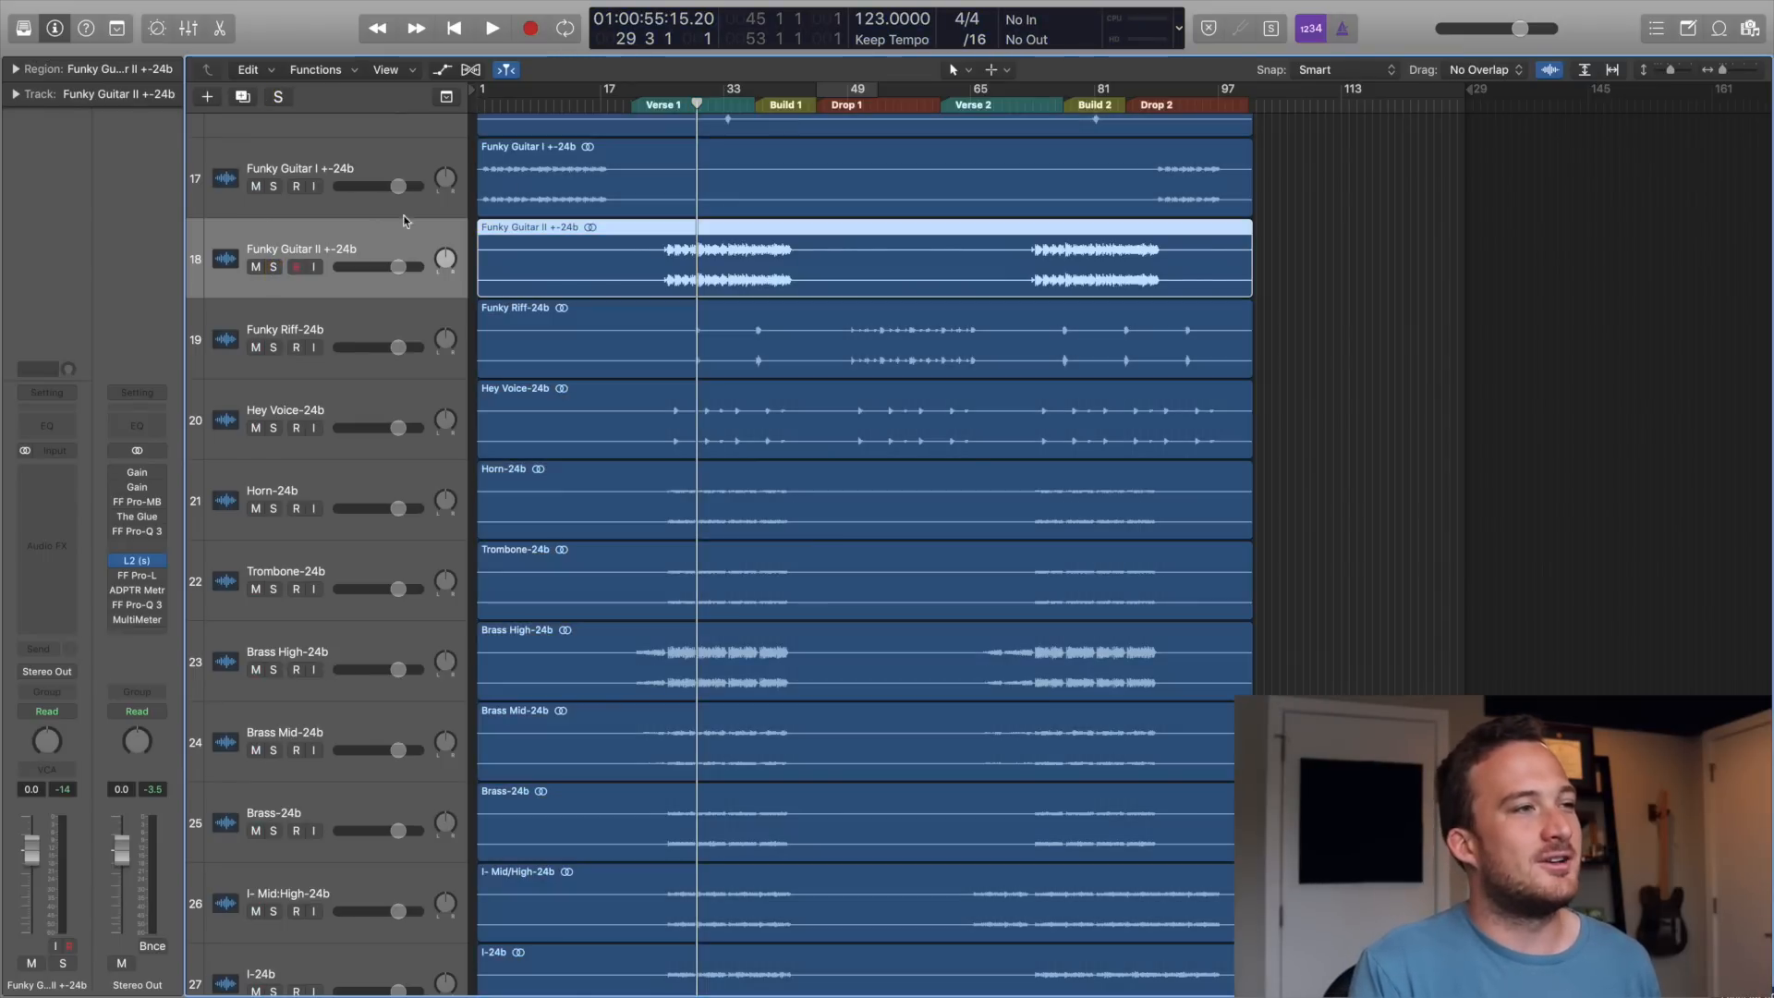
left_click(661, 123)
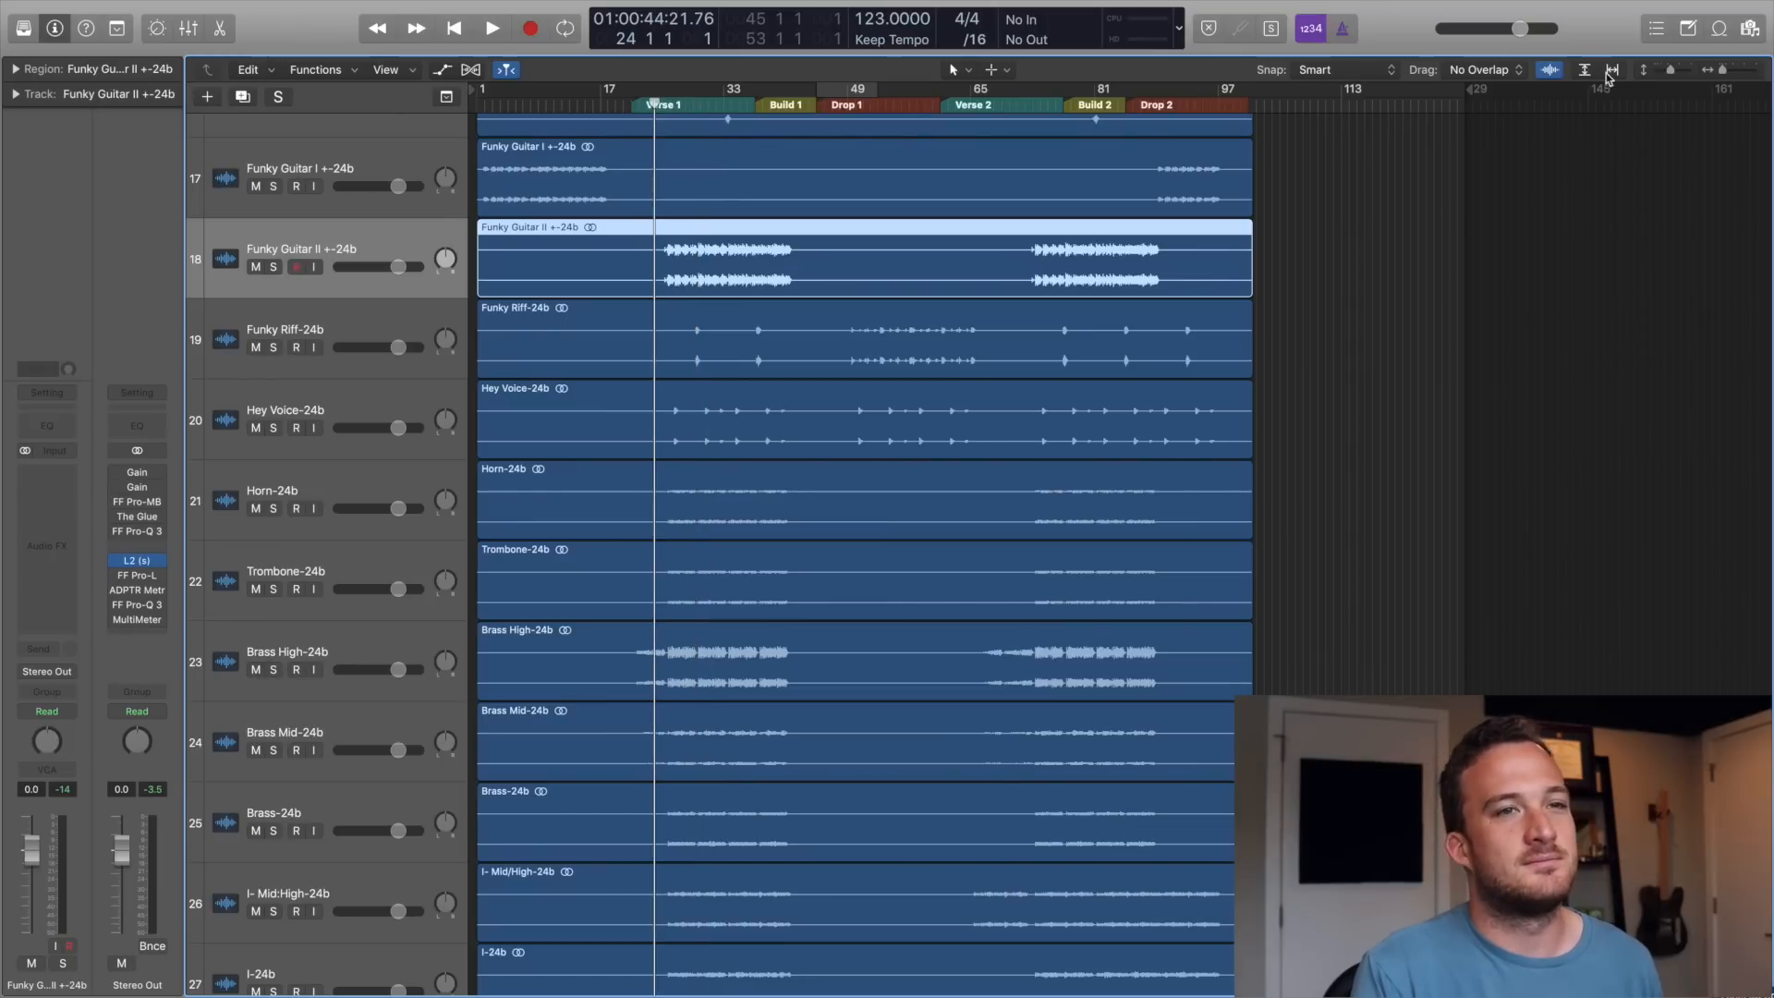
key("space")
- Shrink the track heights and solo the five brass tracks from Horn to Brass, listening before stopping playback
left_click_drag(1669, 73, 1657, 76)
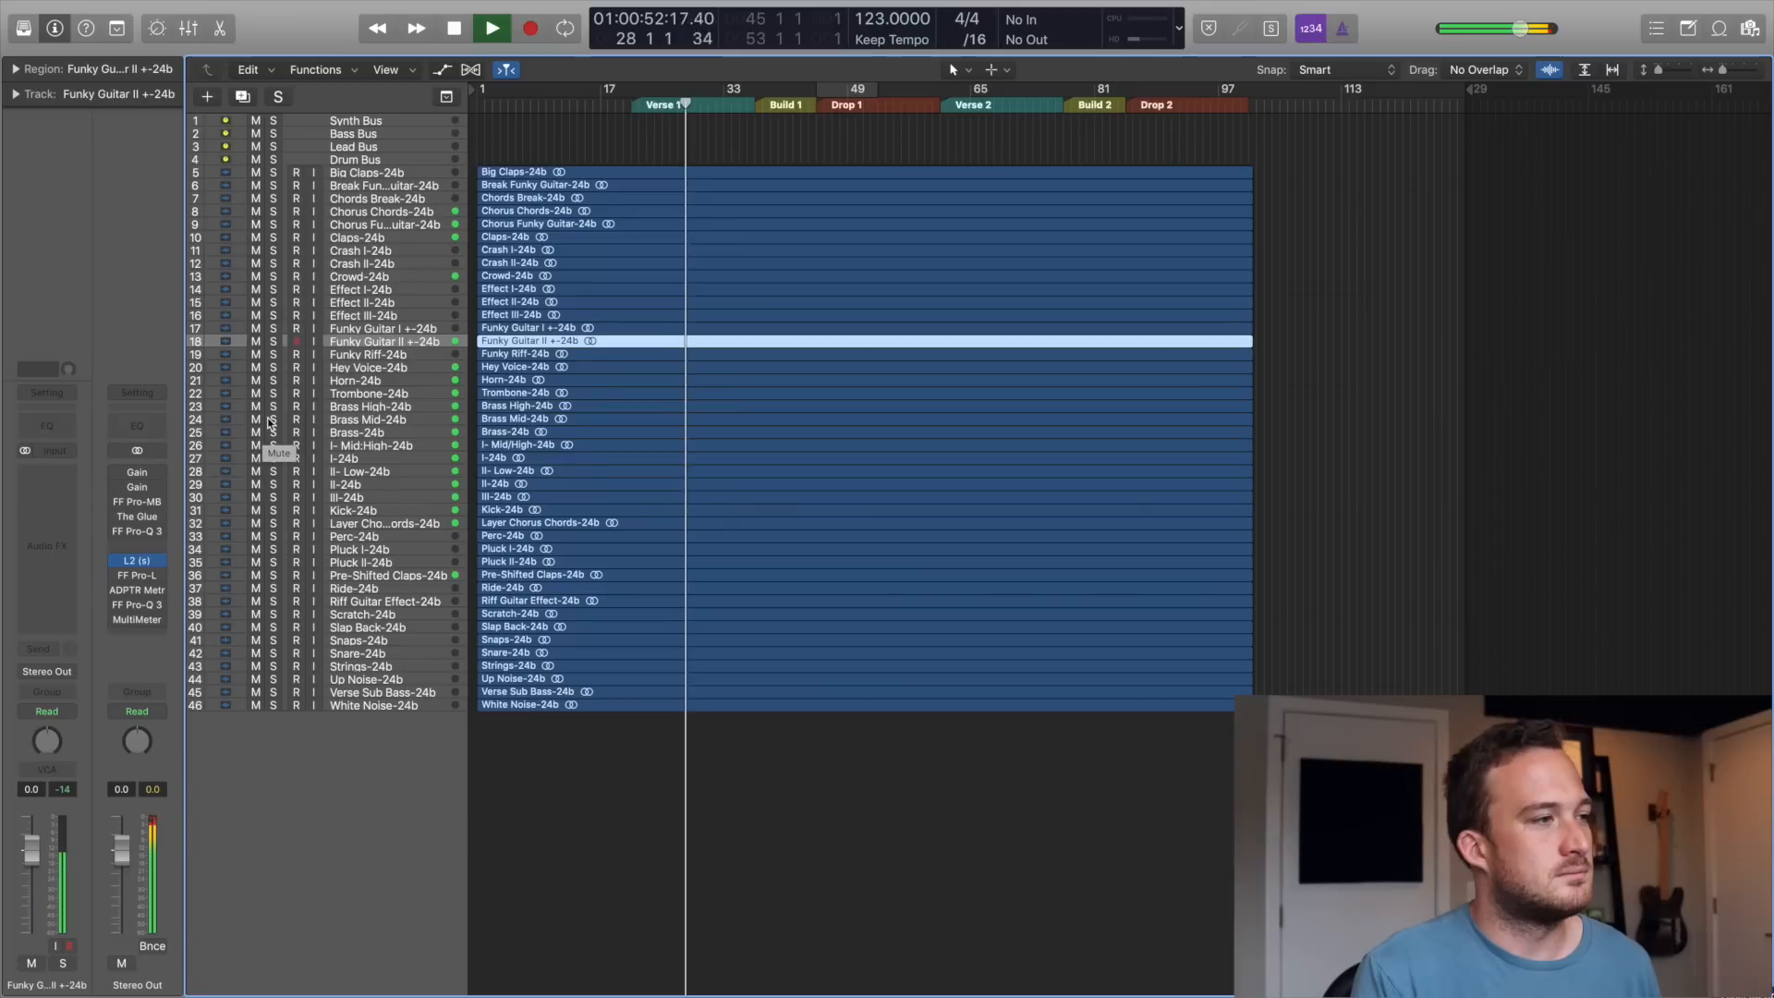
left_click_drag(274, 382, 277, 434)
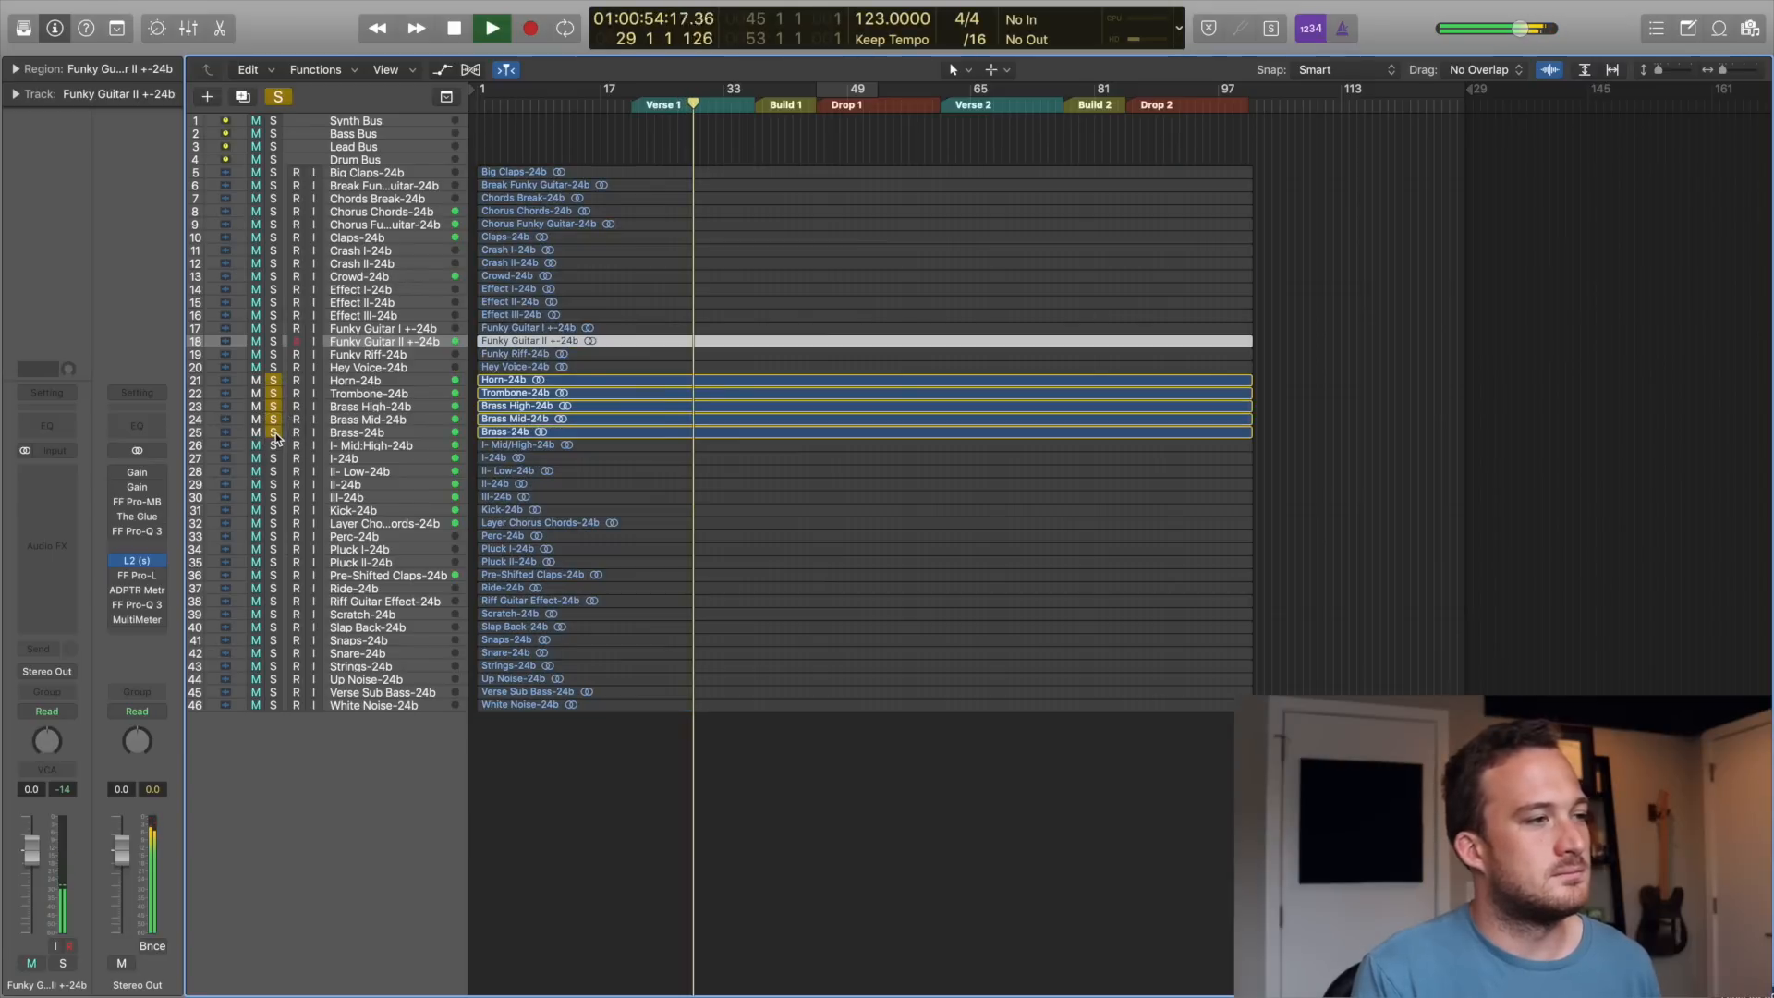
key("space")
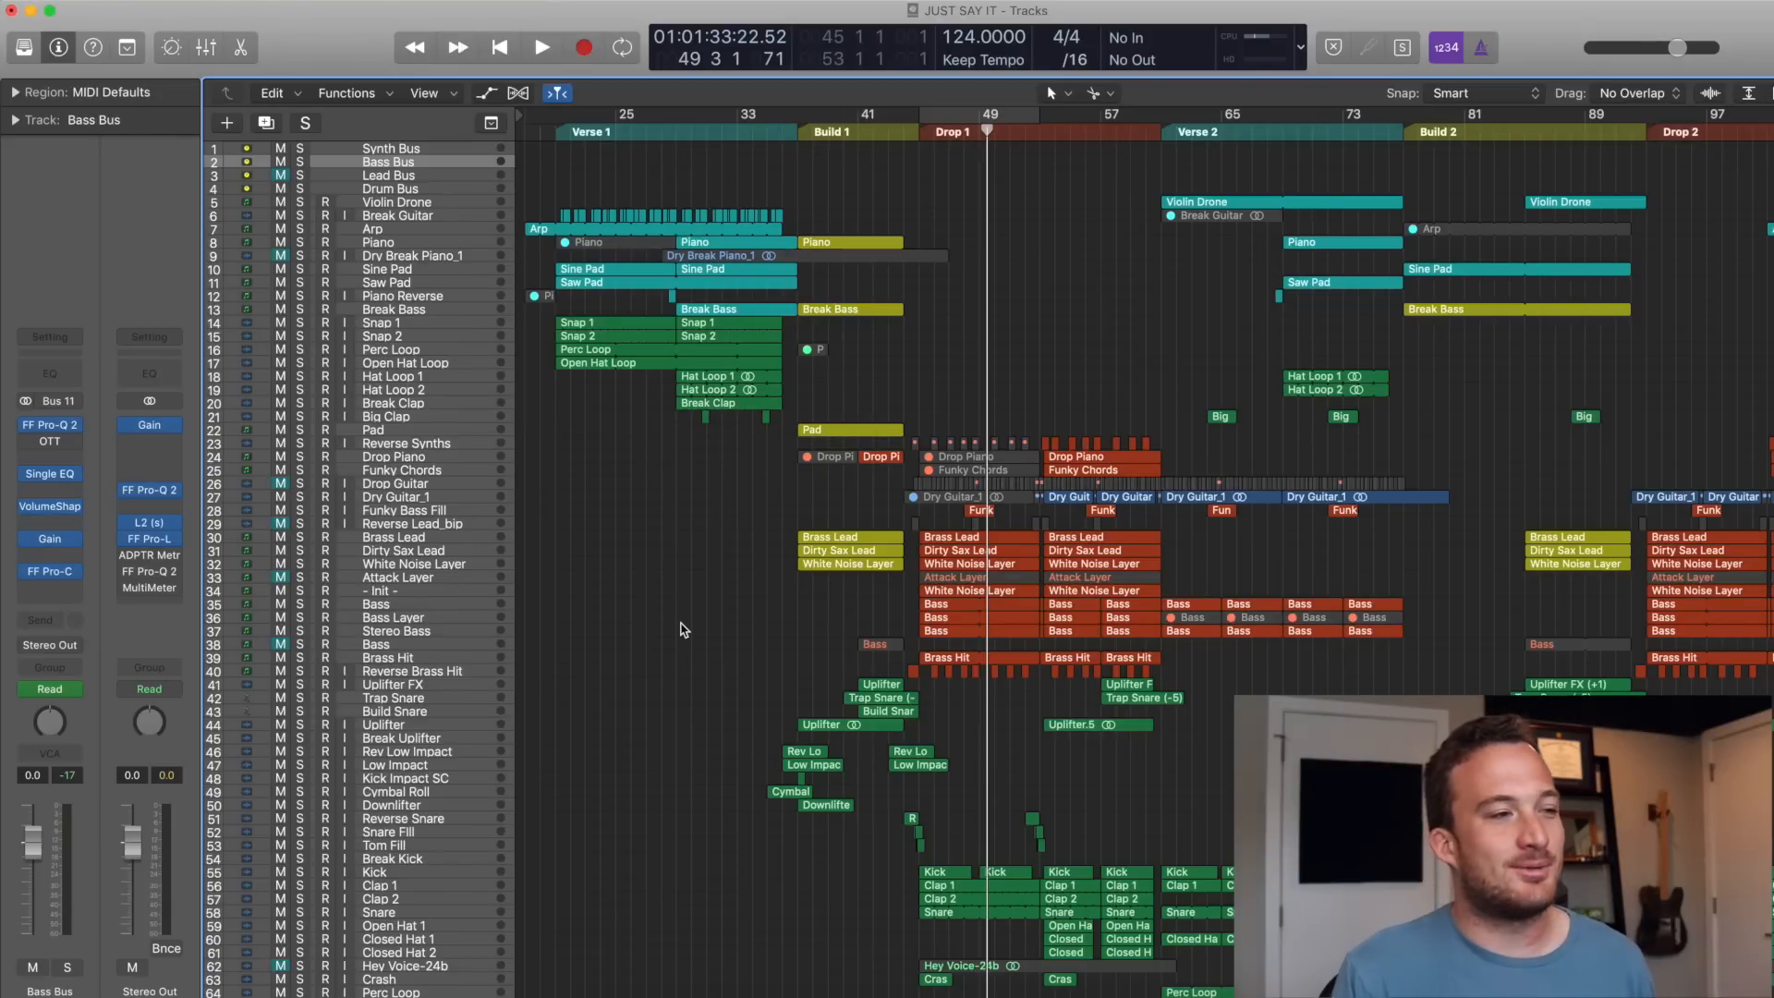
- Solo and select the Sine Pad track in the JUST SAY IT project, listen to it in Verse 1 and stop playback
scroll(682, 630, "down", 10)
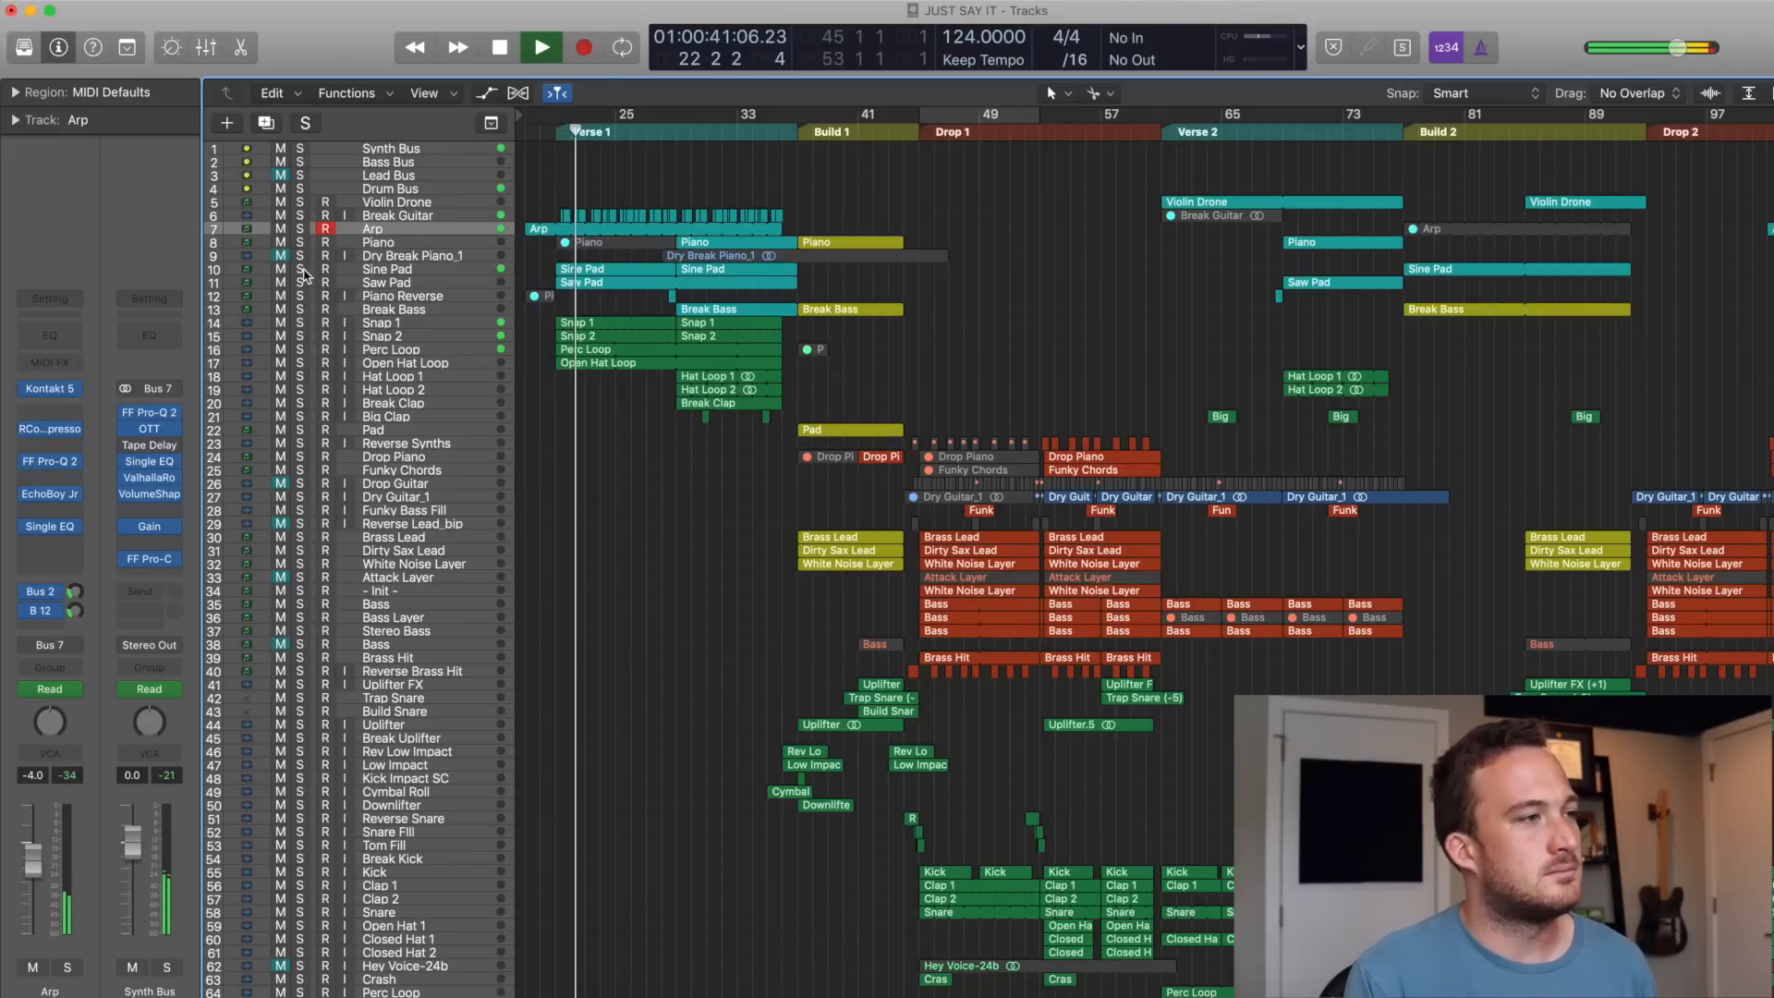
left_click(300, 268)
left_click(398, 271)
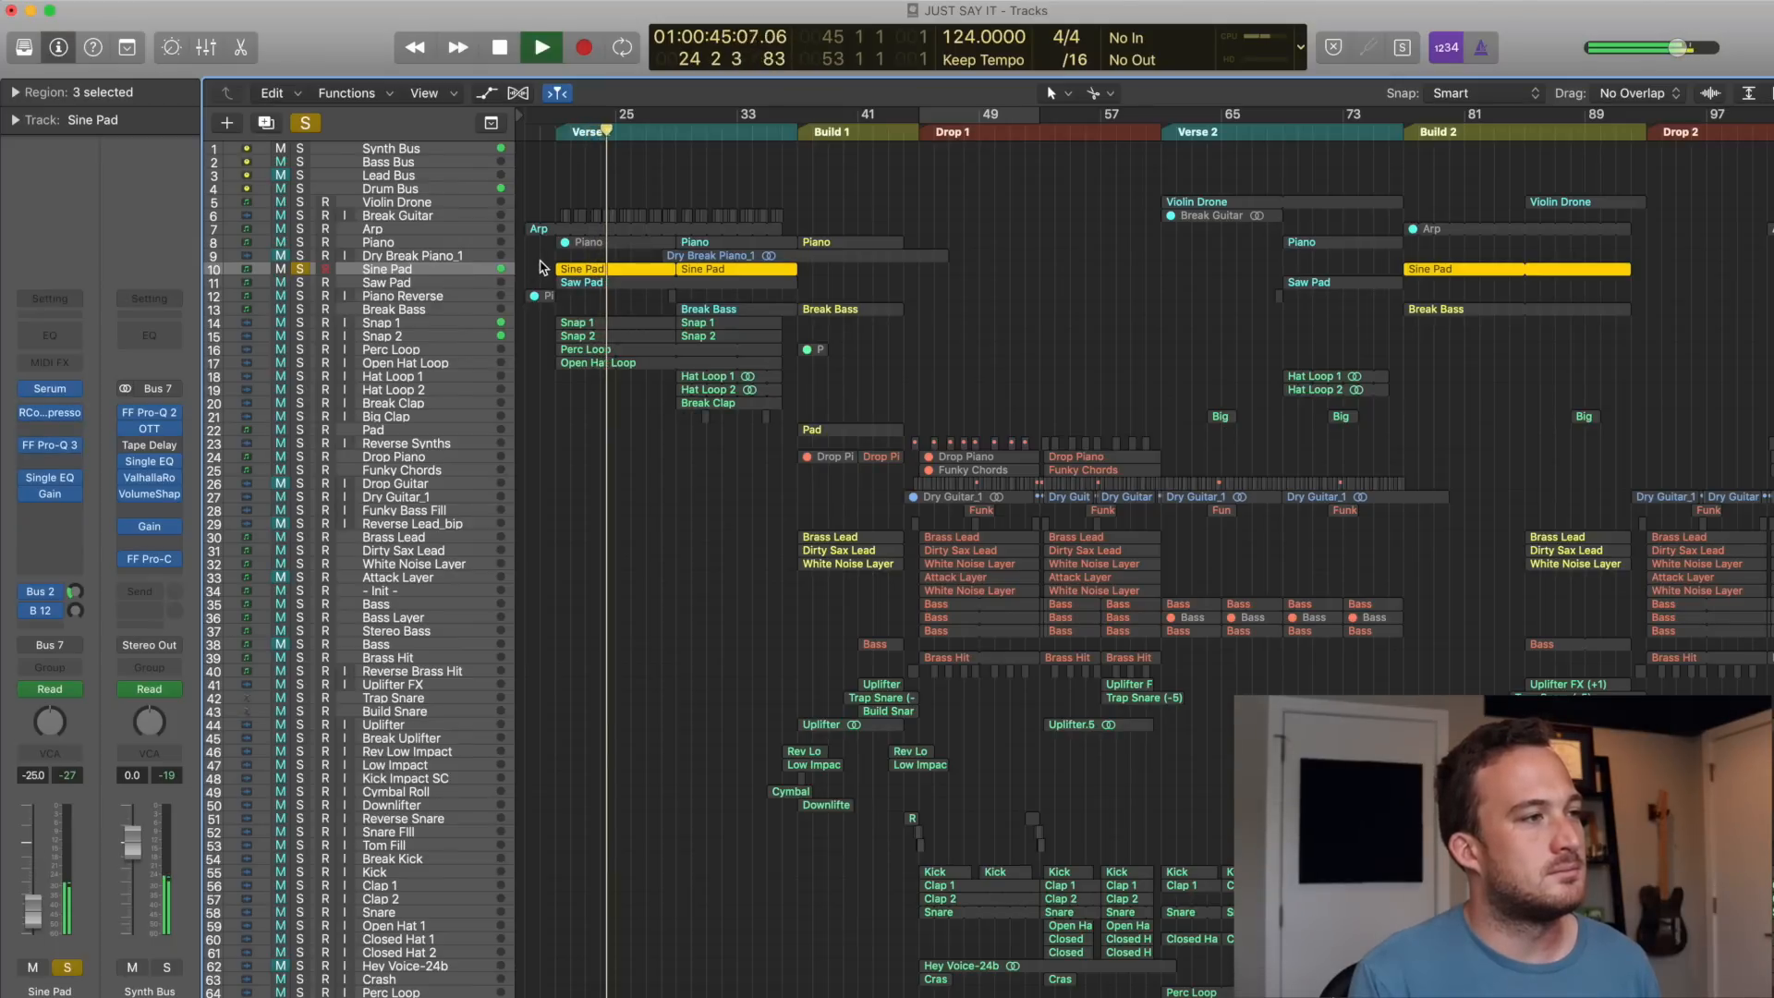
left_click(542, 267)
key("space")
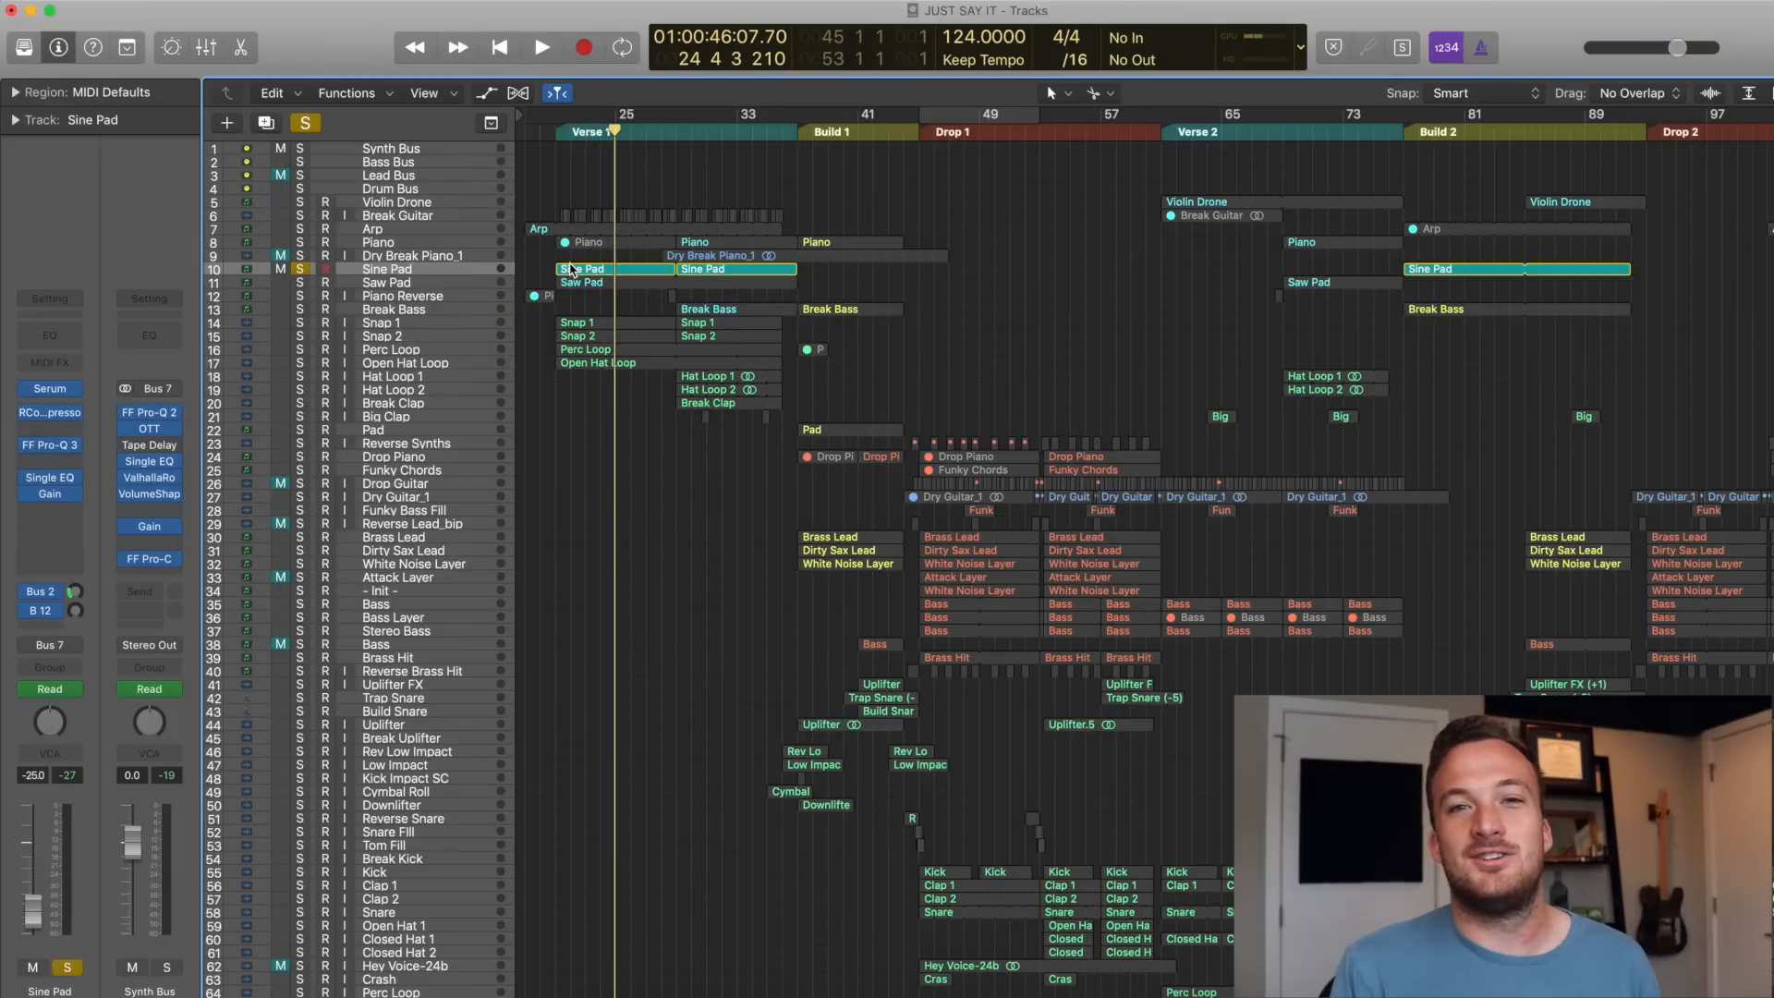
- Open the first Verse 1 Sine Pad region in the Piano Roll and zoom out to show its chords
left_click(570, 269)
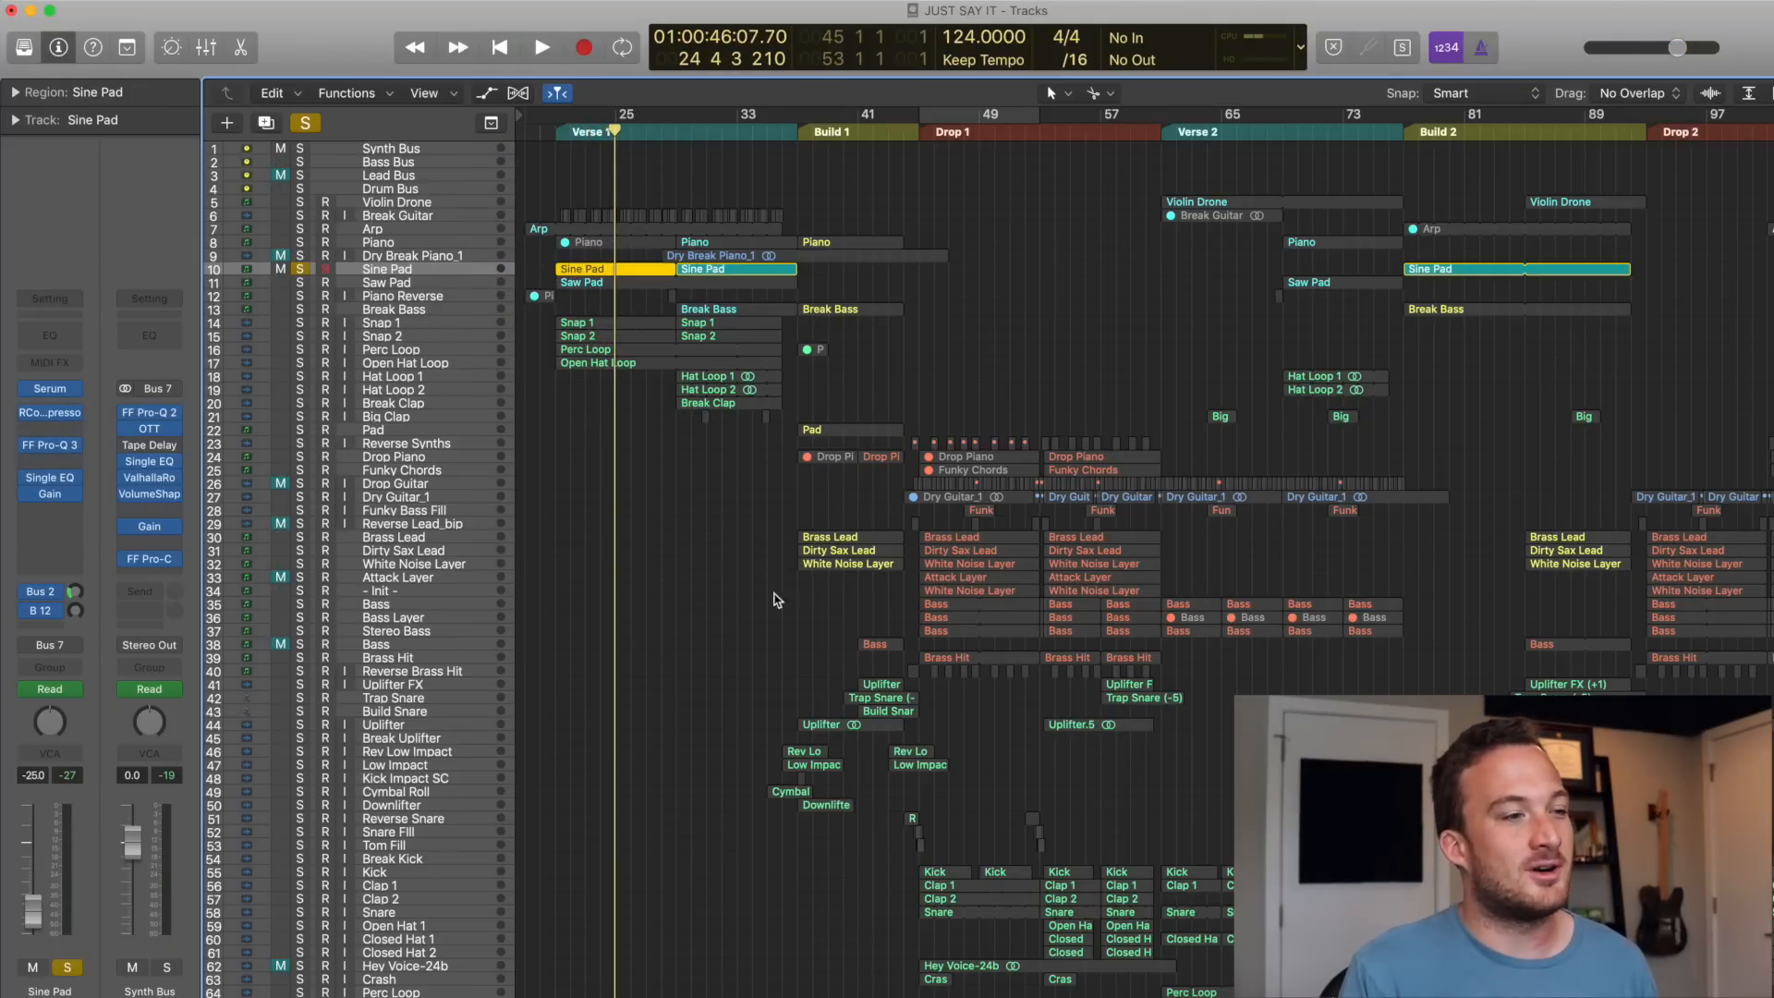
key("p")
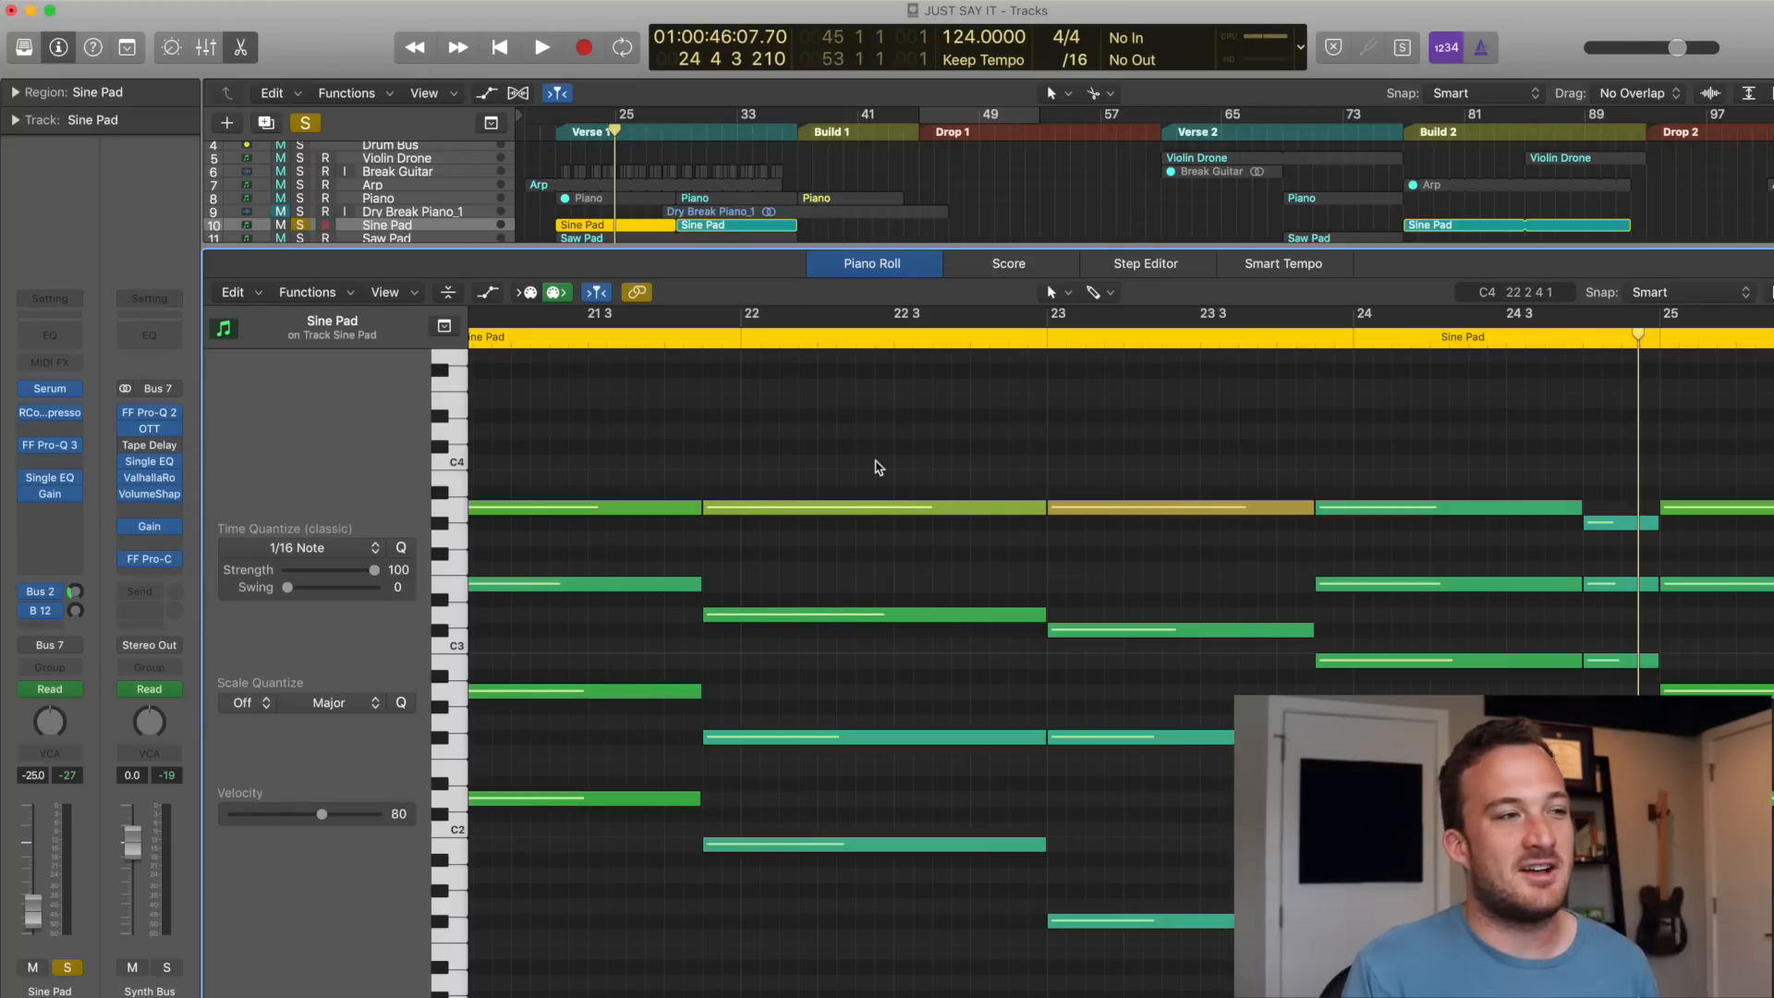
key("super+Left")
key("super+Left")
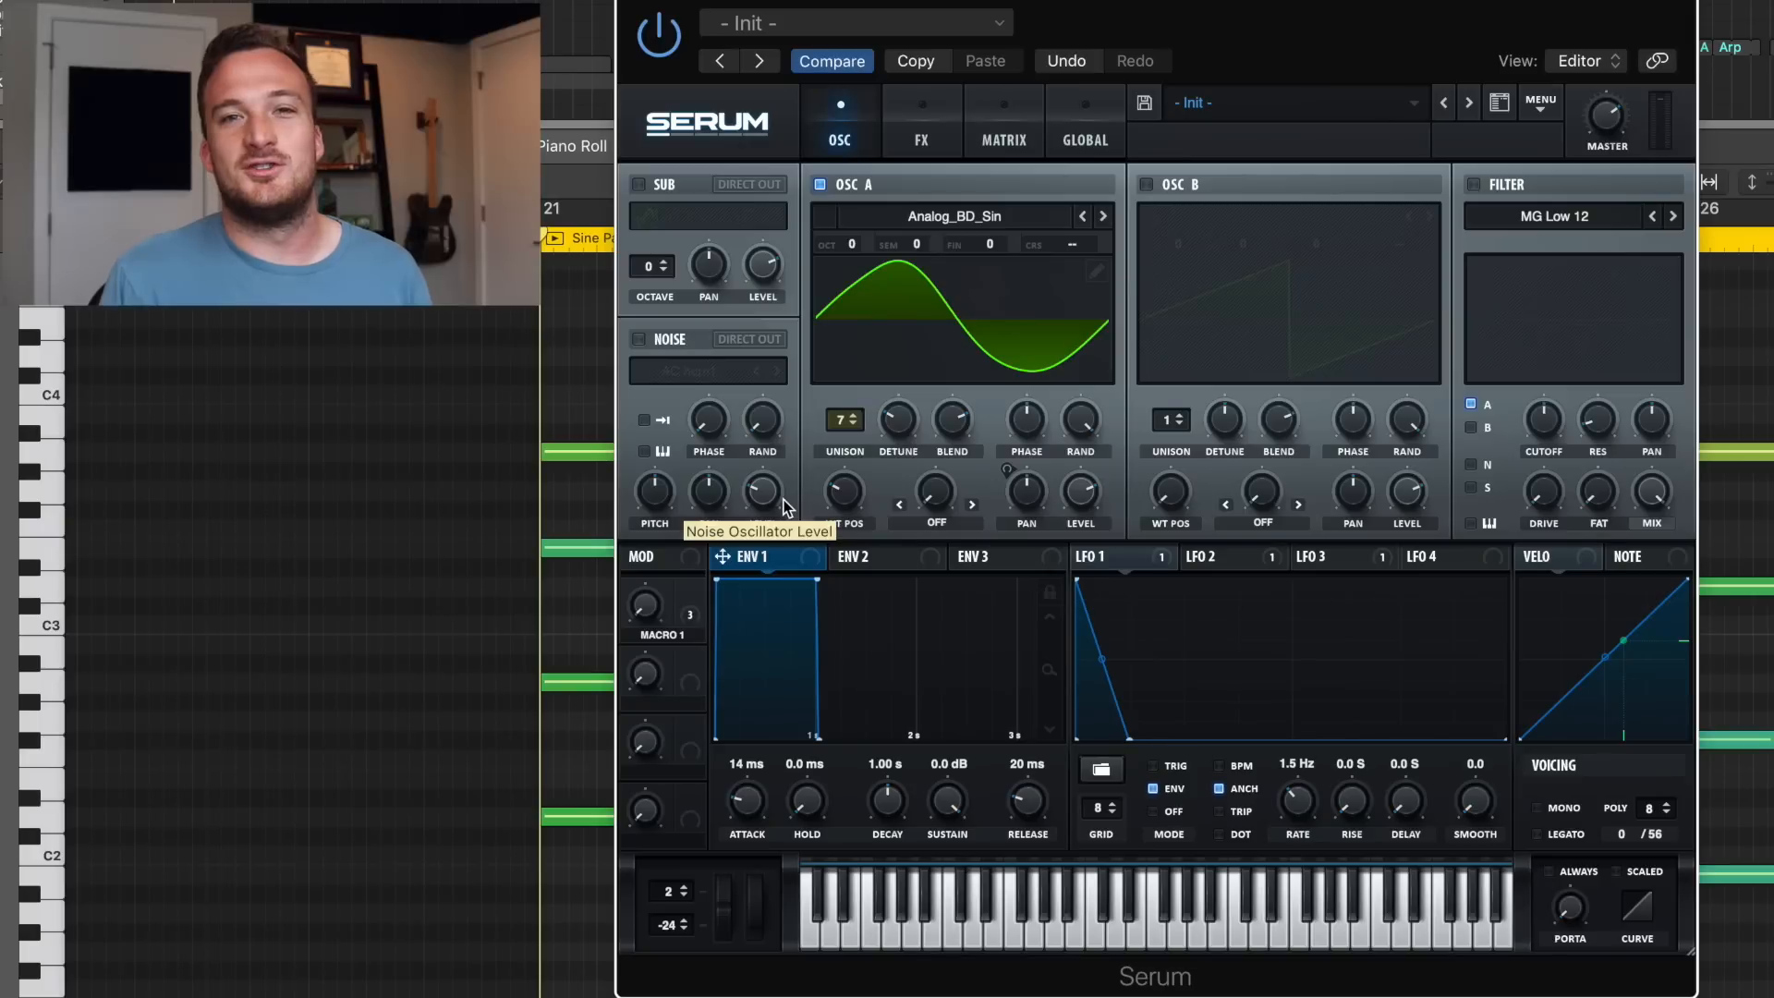
- Inspect oscillator A and LFO 1 in the Sine Pad's Serum patch, varying the LFO rate during playback and ending at 1.5 Hz
mouse_move(854, 494)
left_mouse_down()
mouse_move(844, 514)
mouse_move(844, 471)
left_mouse_up()
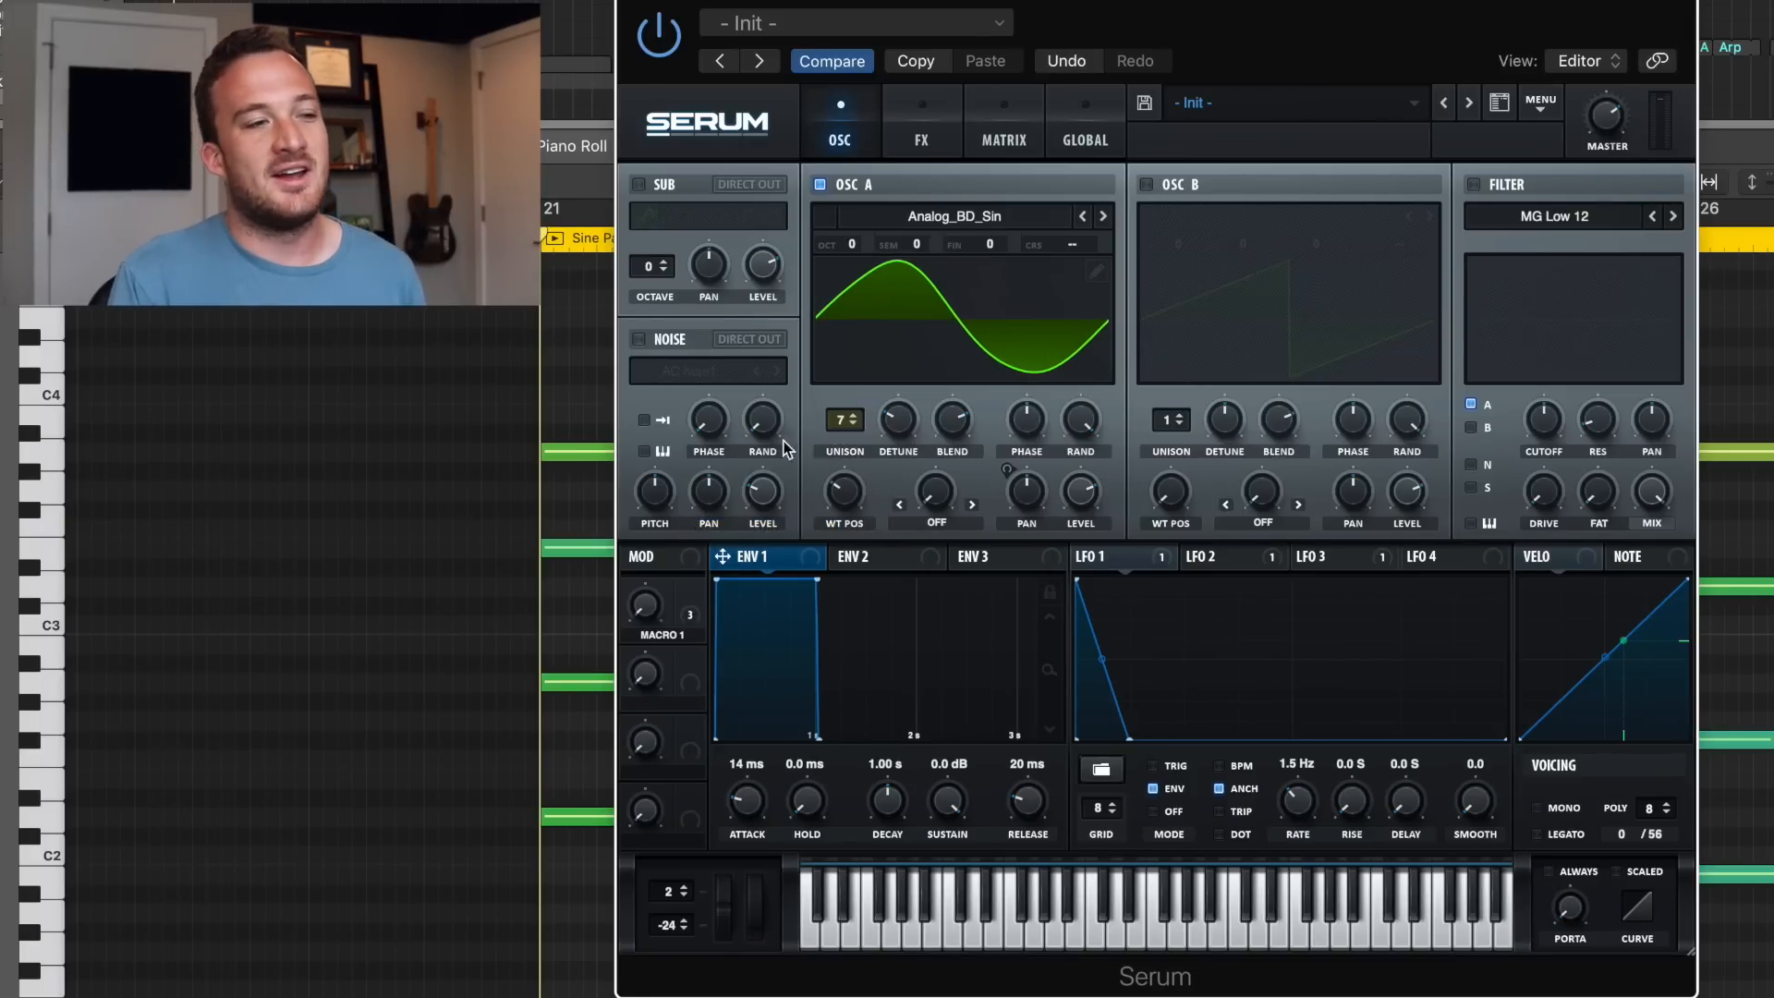
left_click(915, 427)
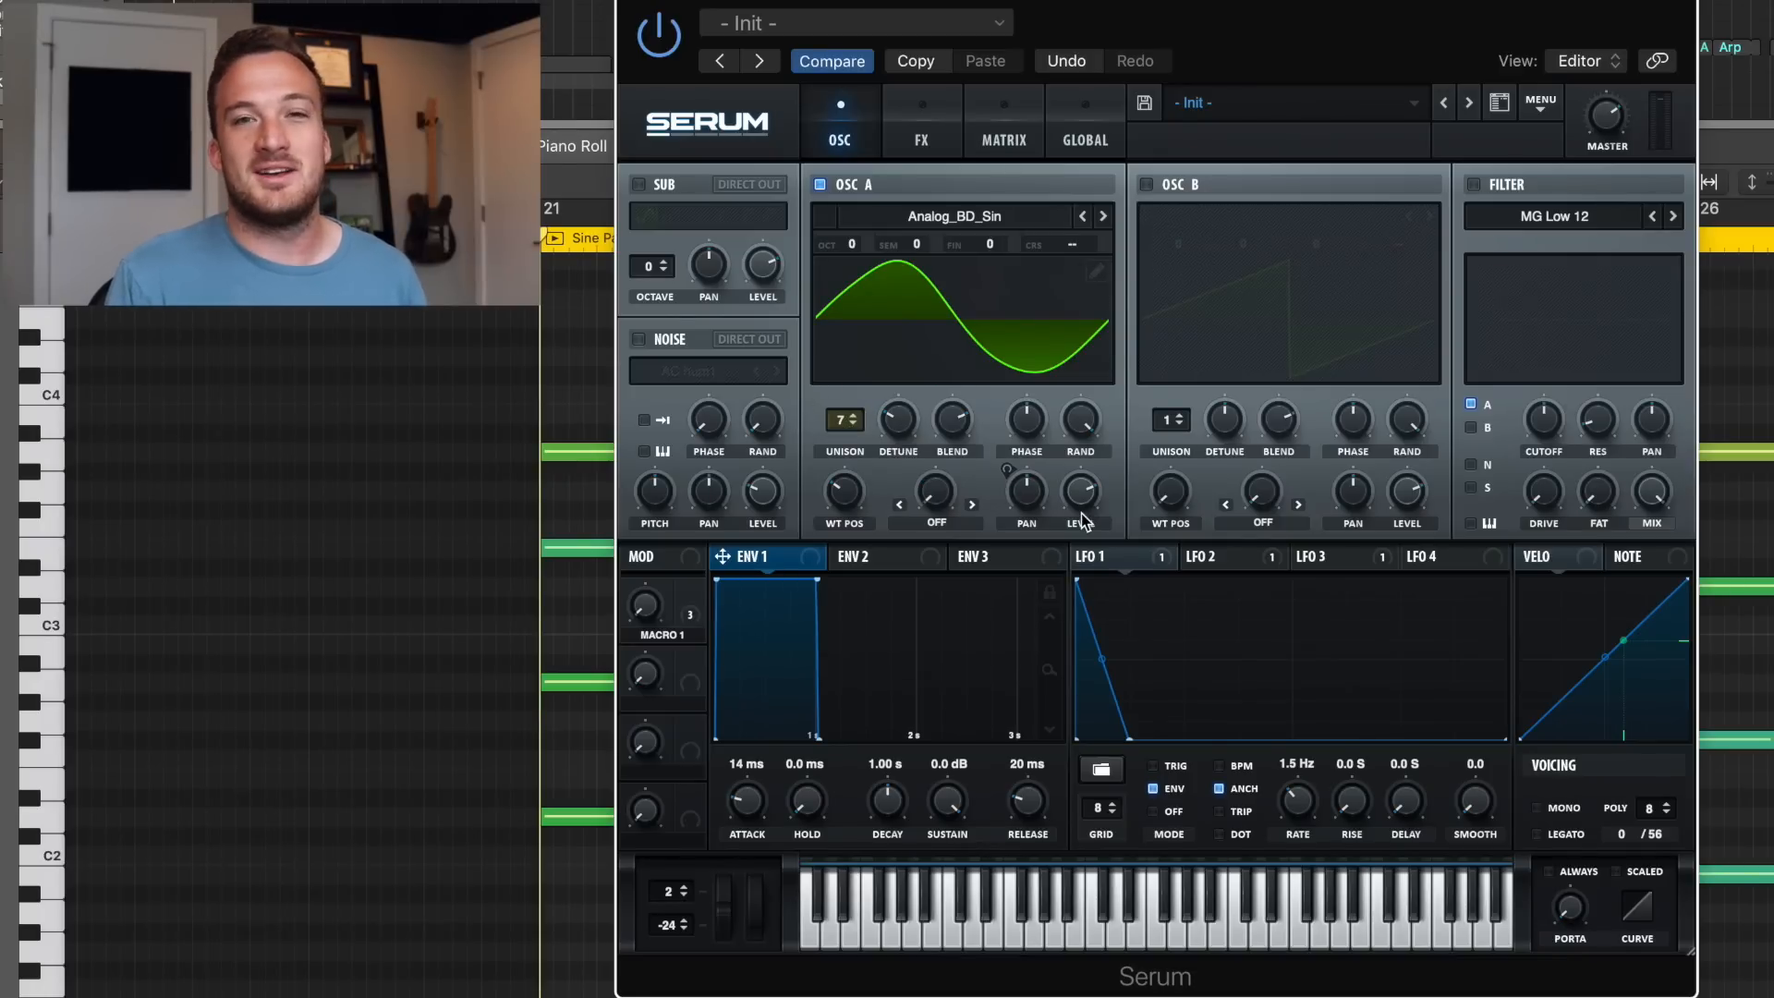
left_click(1108, 558)
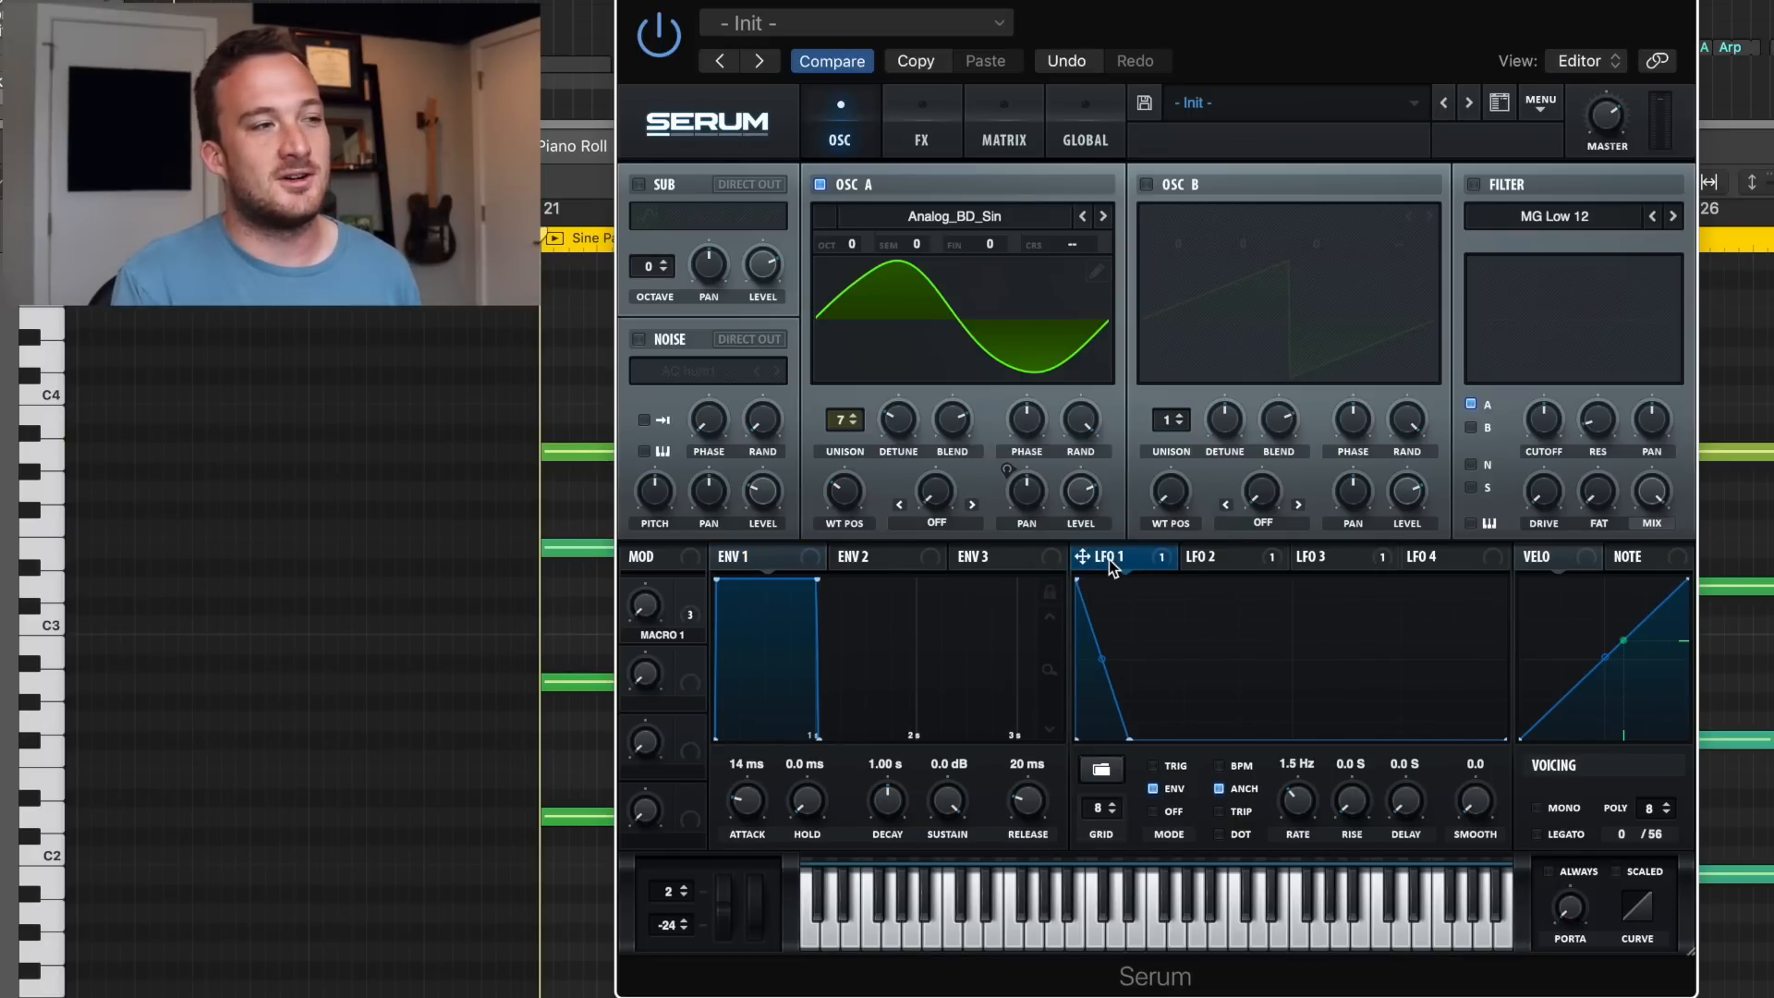
key("space")
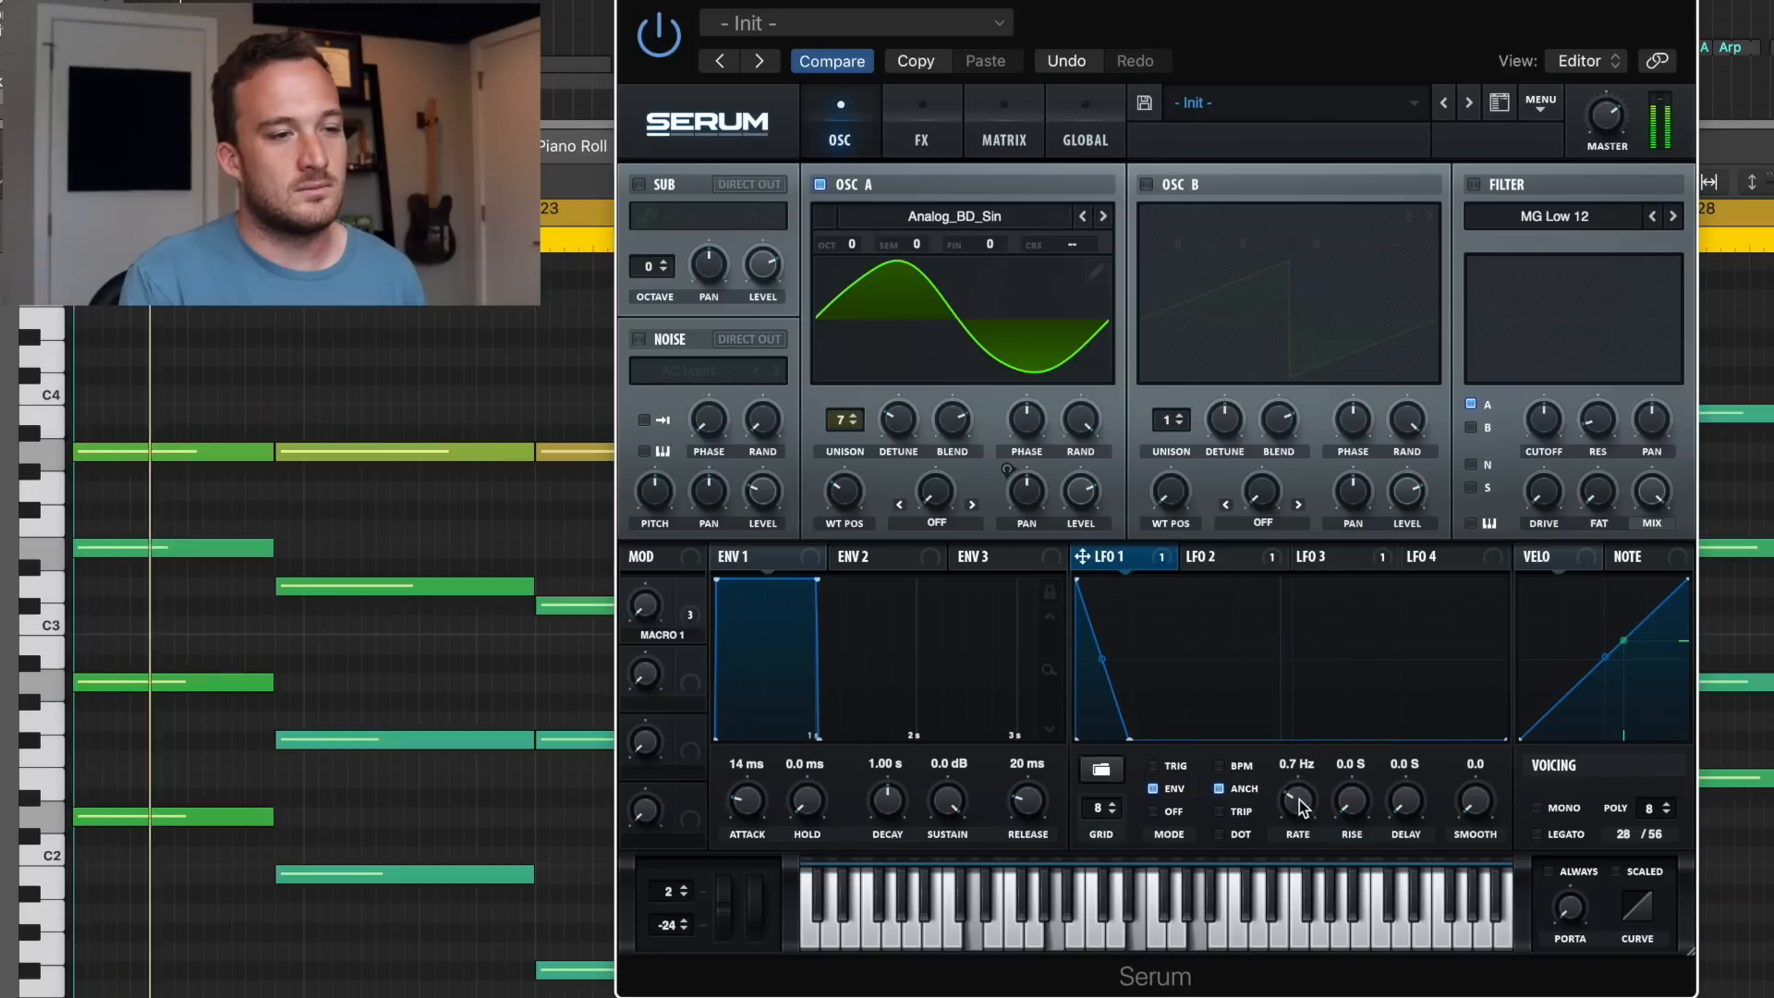
left_click_drag(1305, 800, 1301, 782)
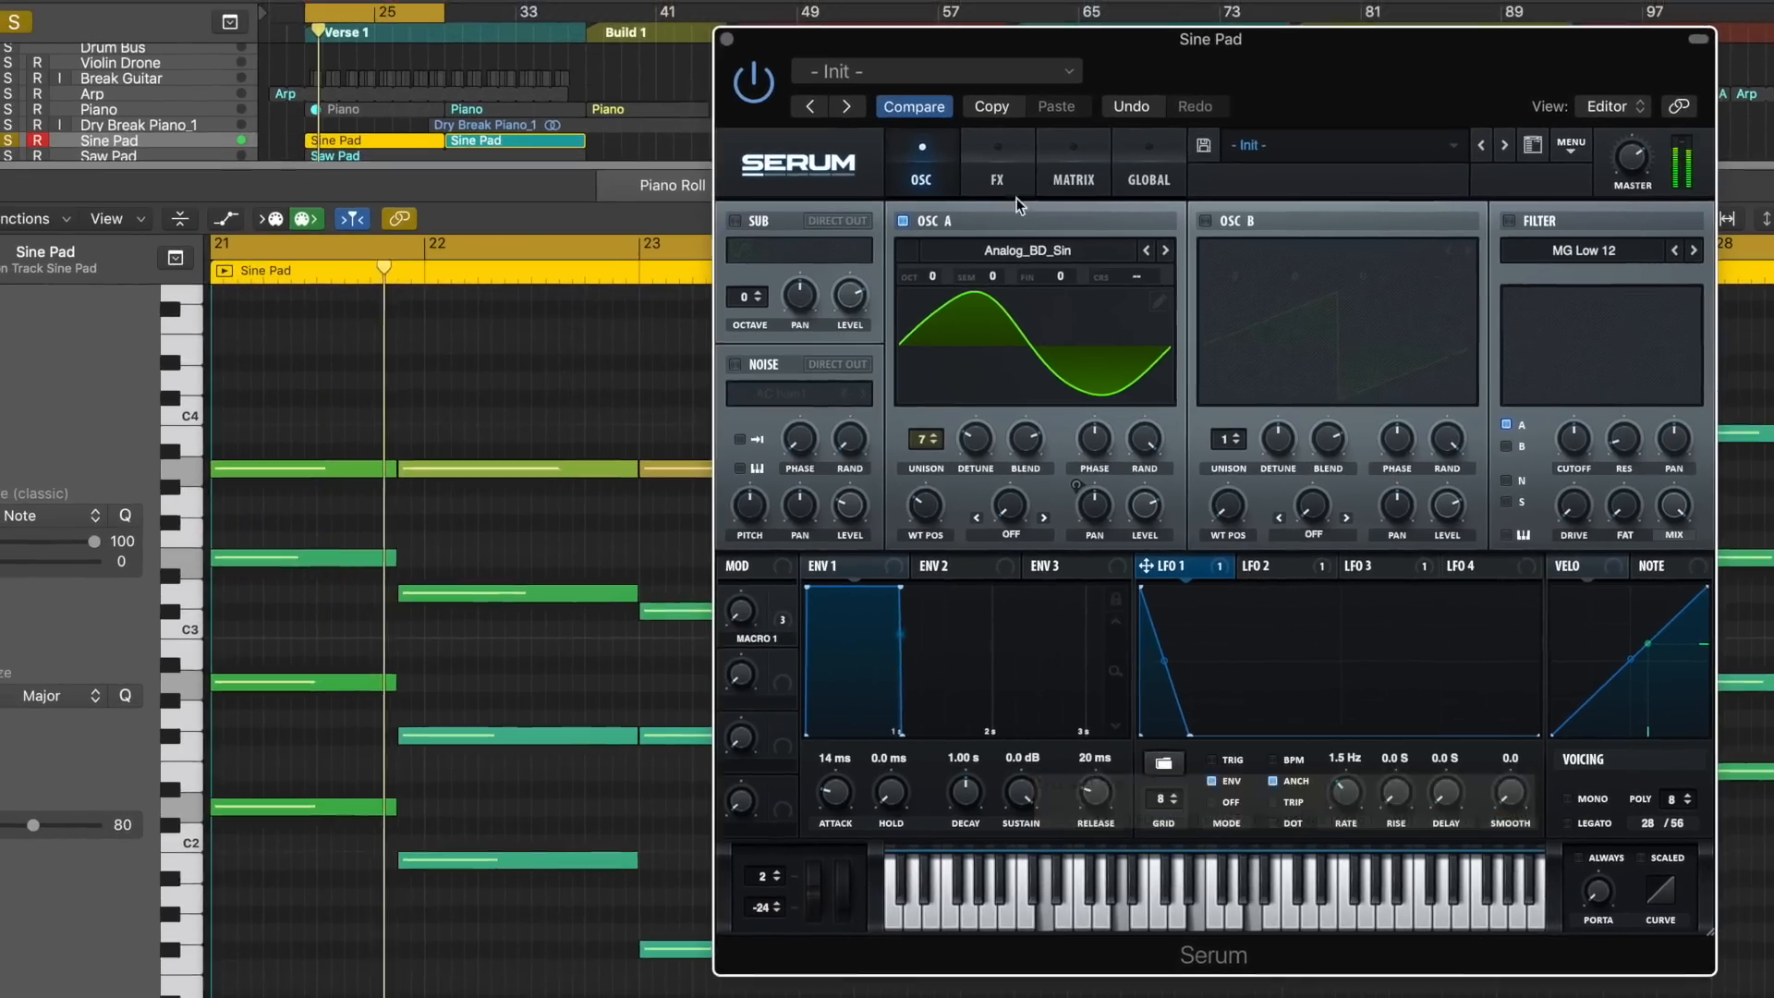
- Review the effects chain of the Sine Pad's Serum patch and close the synth
left_click(1014, 192)
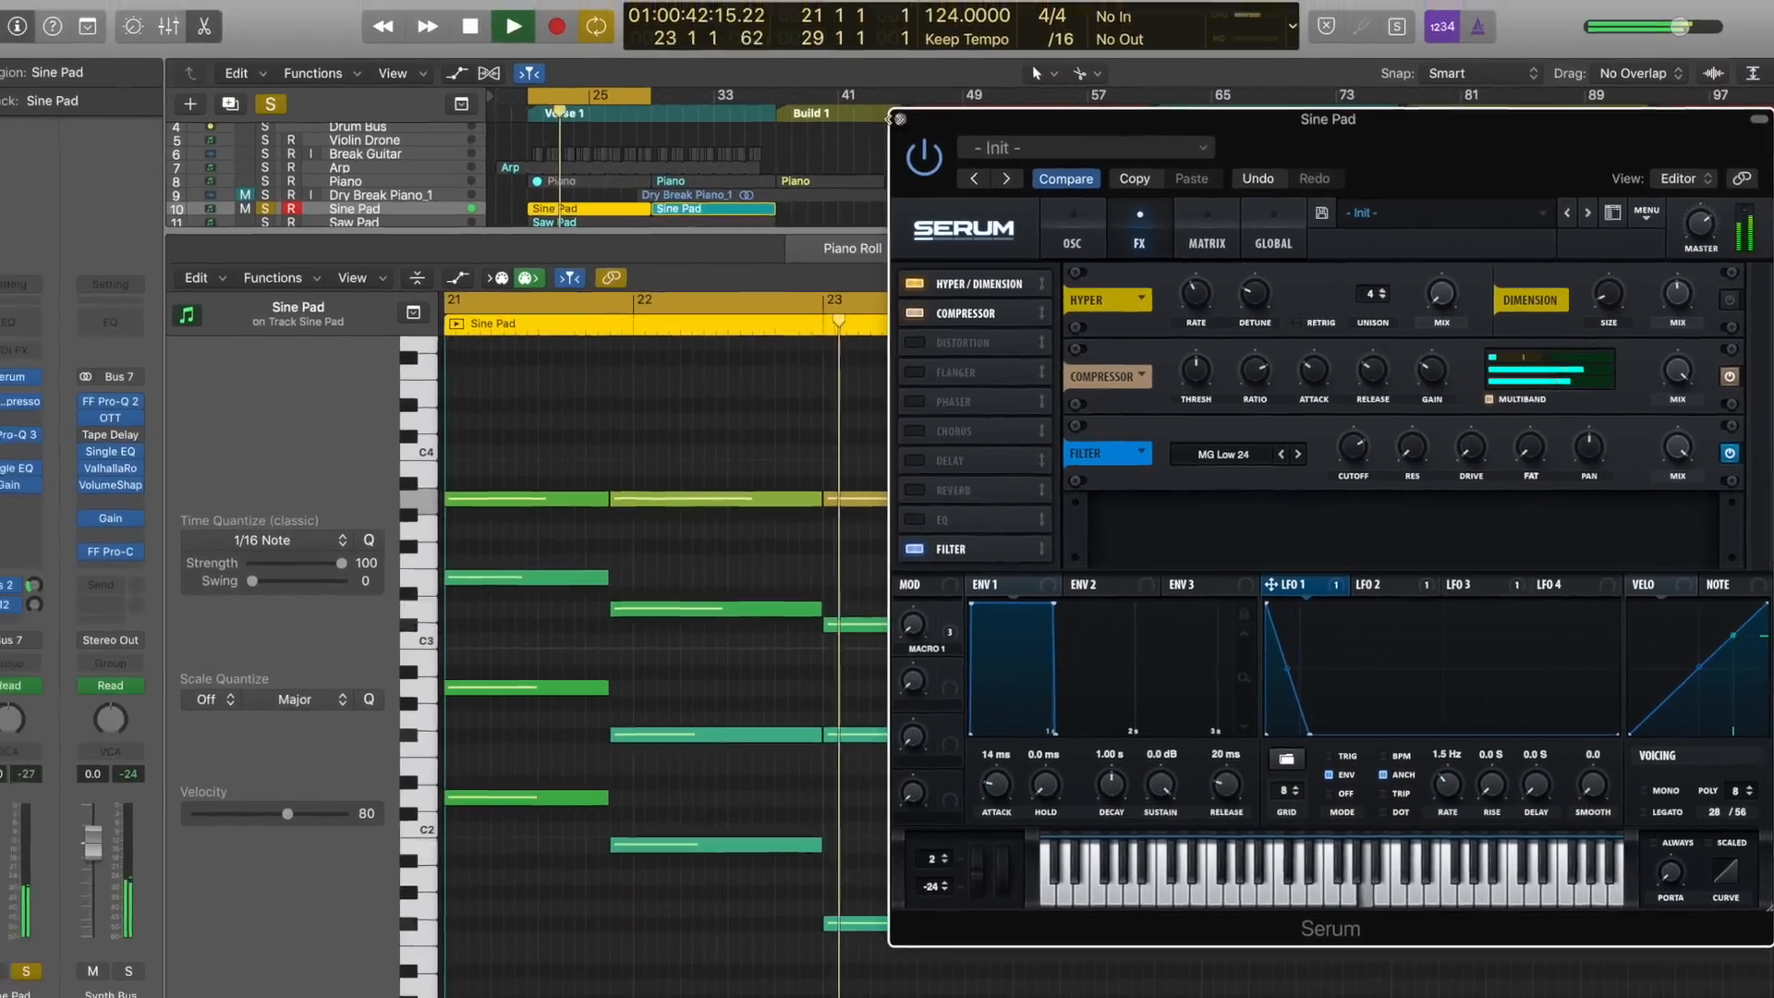
left_click(872, 104)
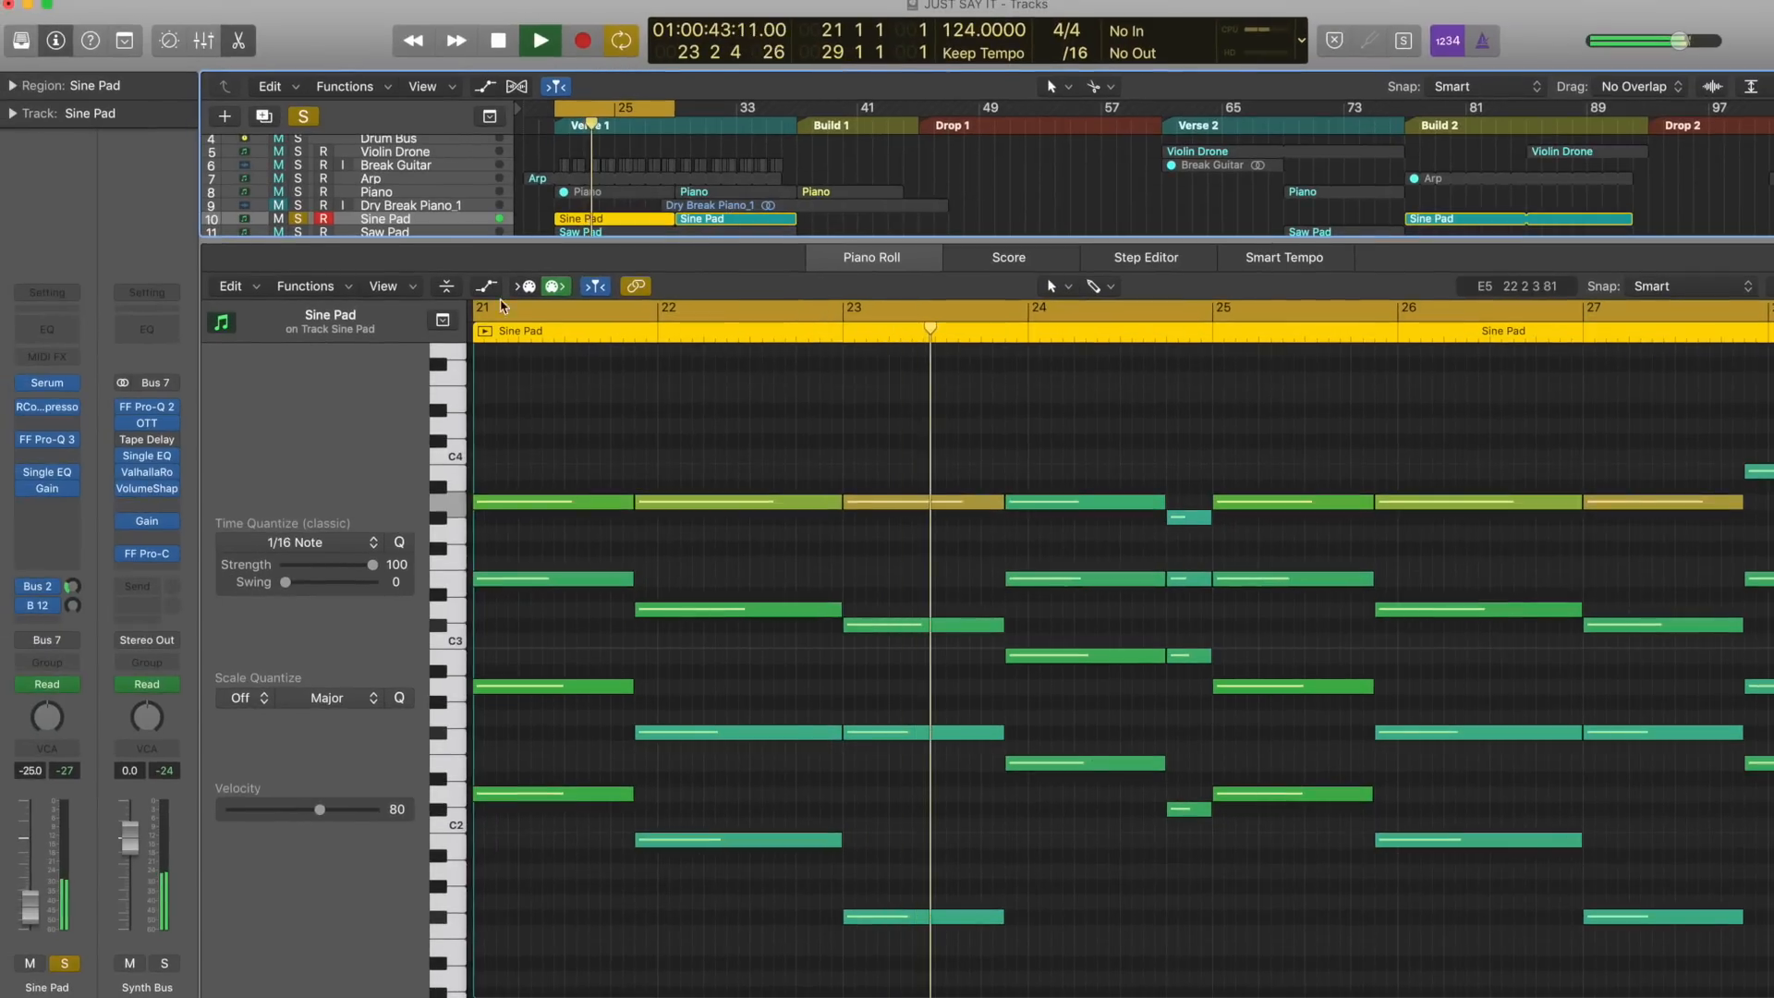
- Close the Piano Roll, unsolo the Sine Pad track and turn off cycle playback
key("e")
key("s")
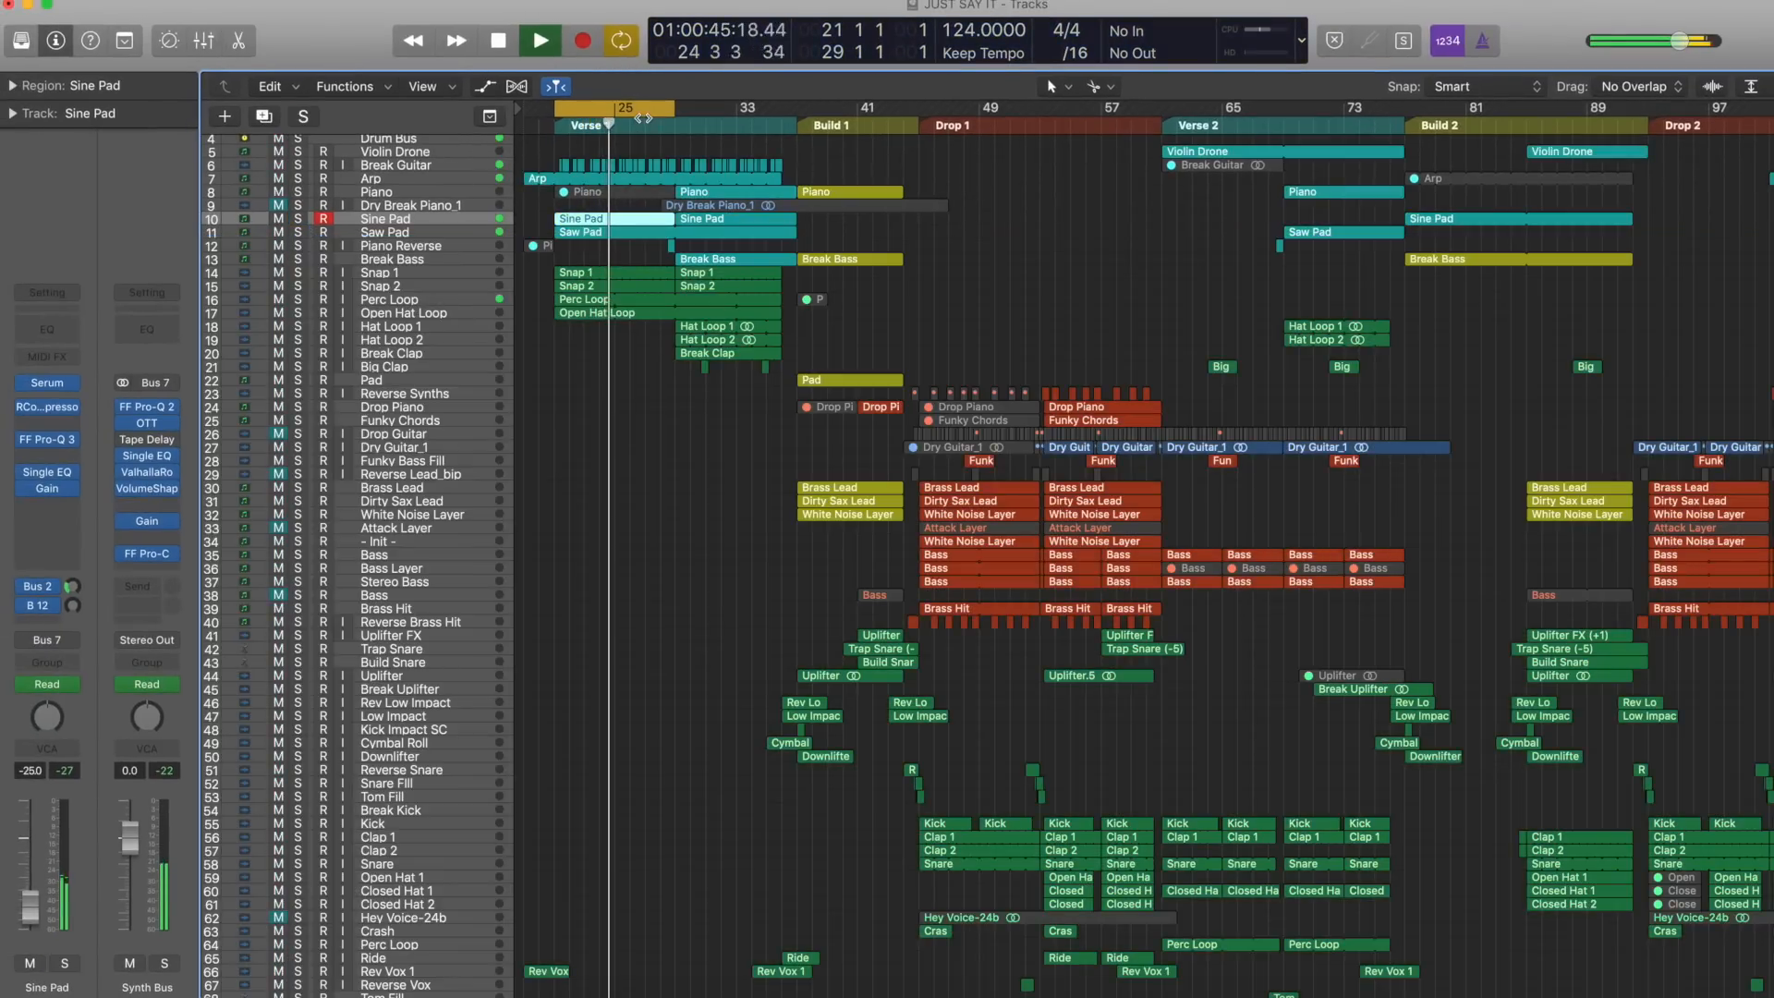
key("c")
- Solo and select the Arp track, listen to it in Verse 1 and stop playback
left_click(298, 178)
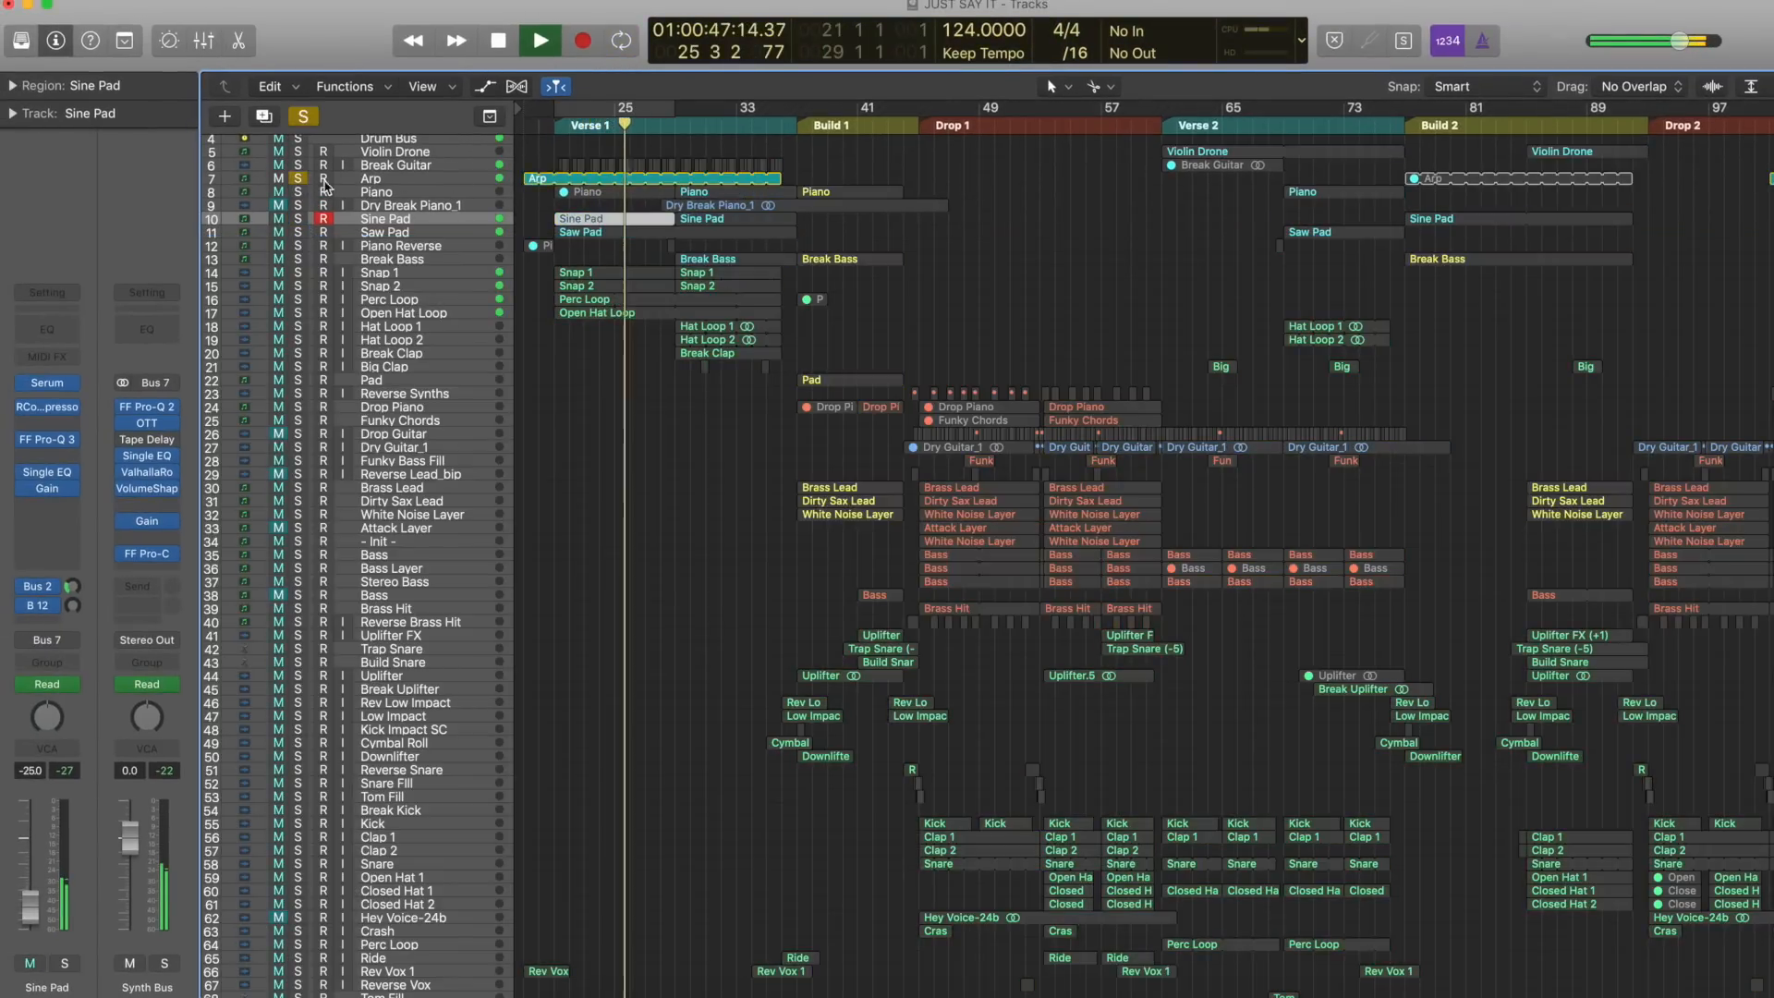
left_click(416, 178)
key("space")
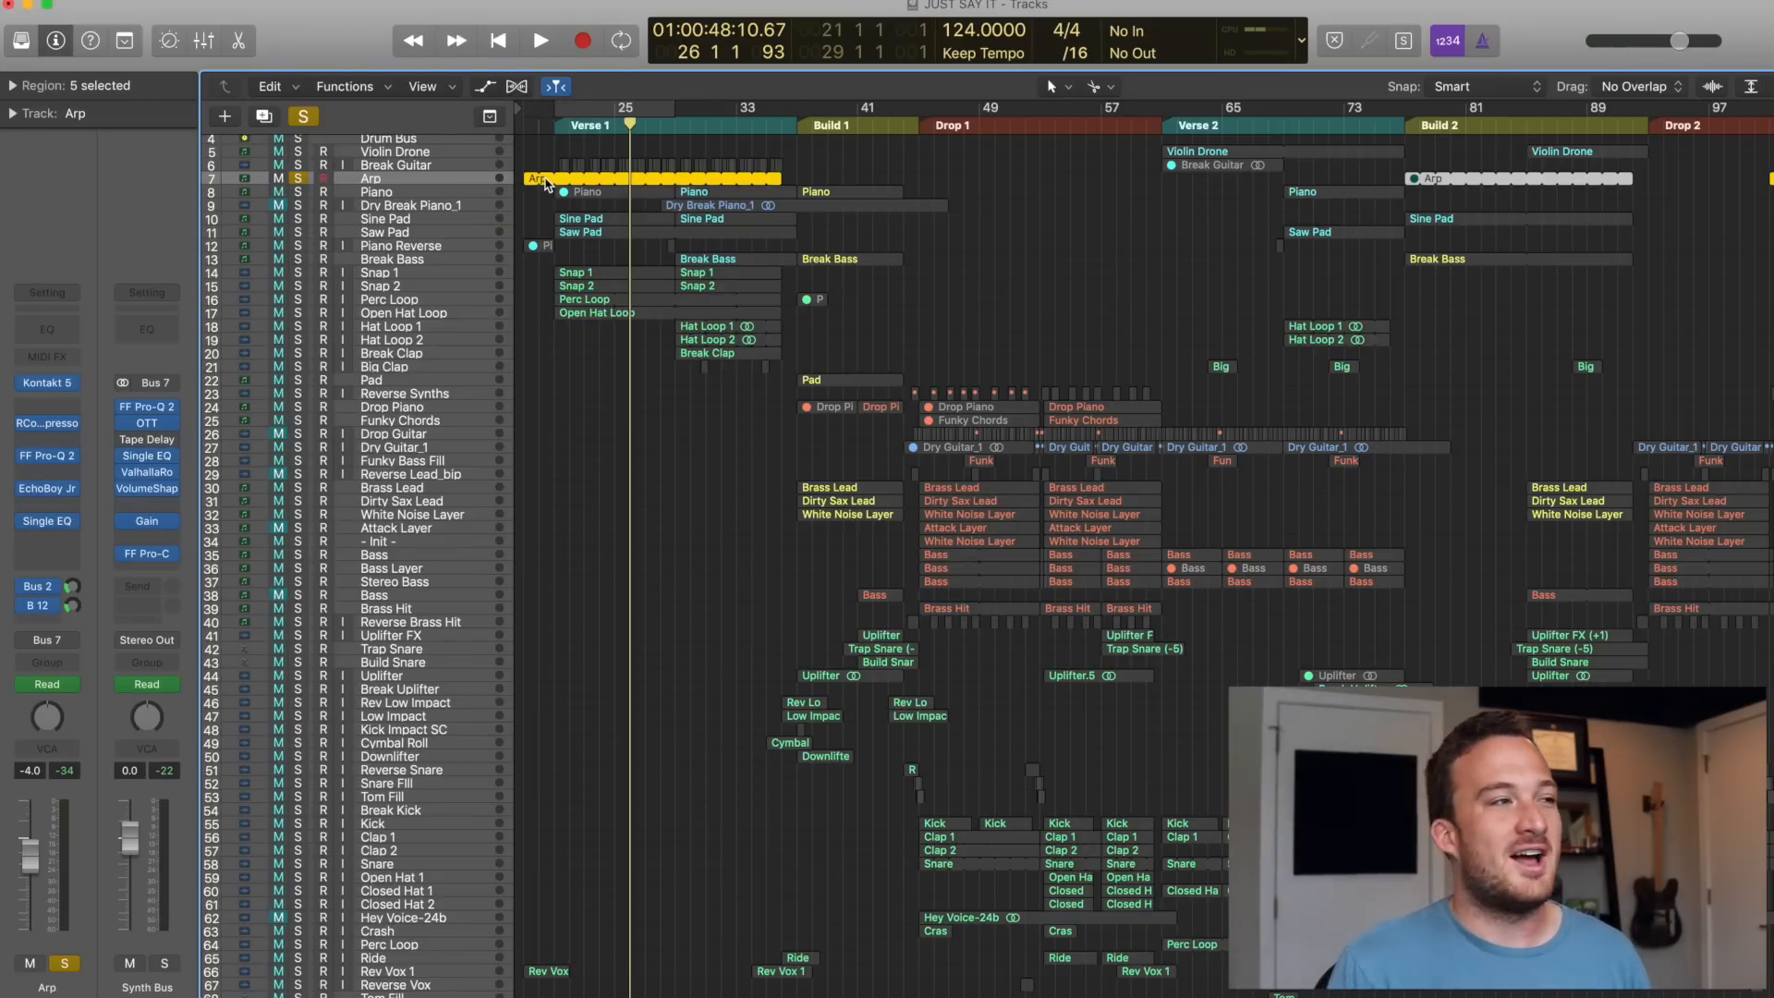
- Open the Arp regions in the Piano Roll and show the track's Kontakt instrument
double_click(534, 180)
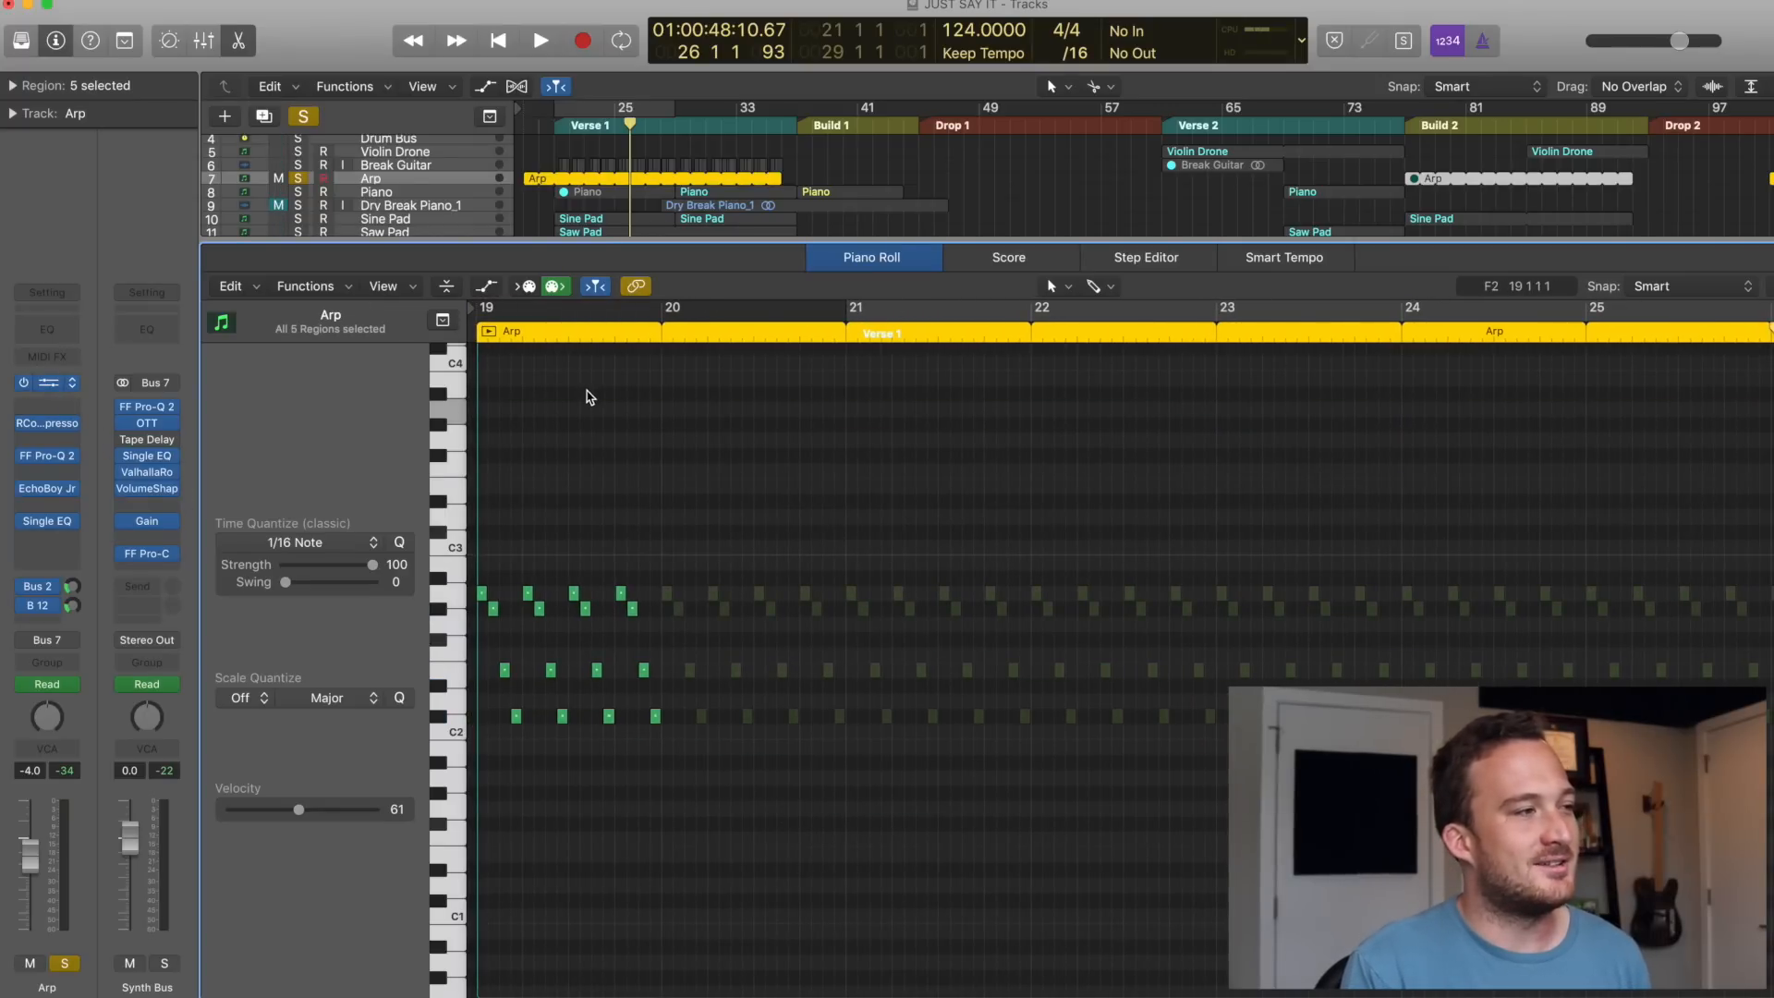
left_click(48, 383)
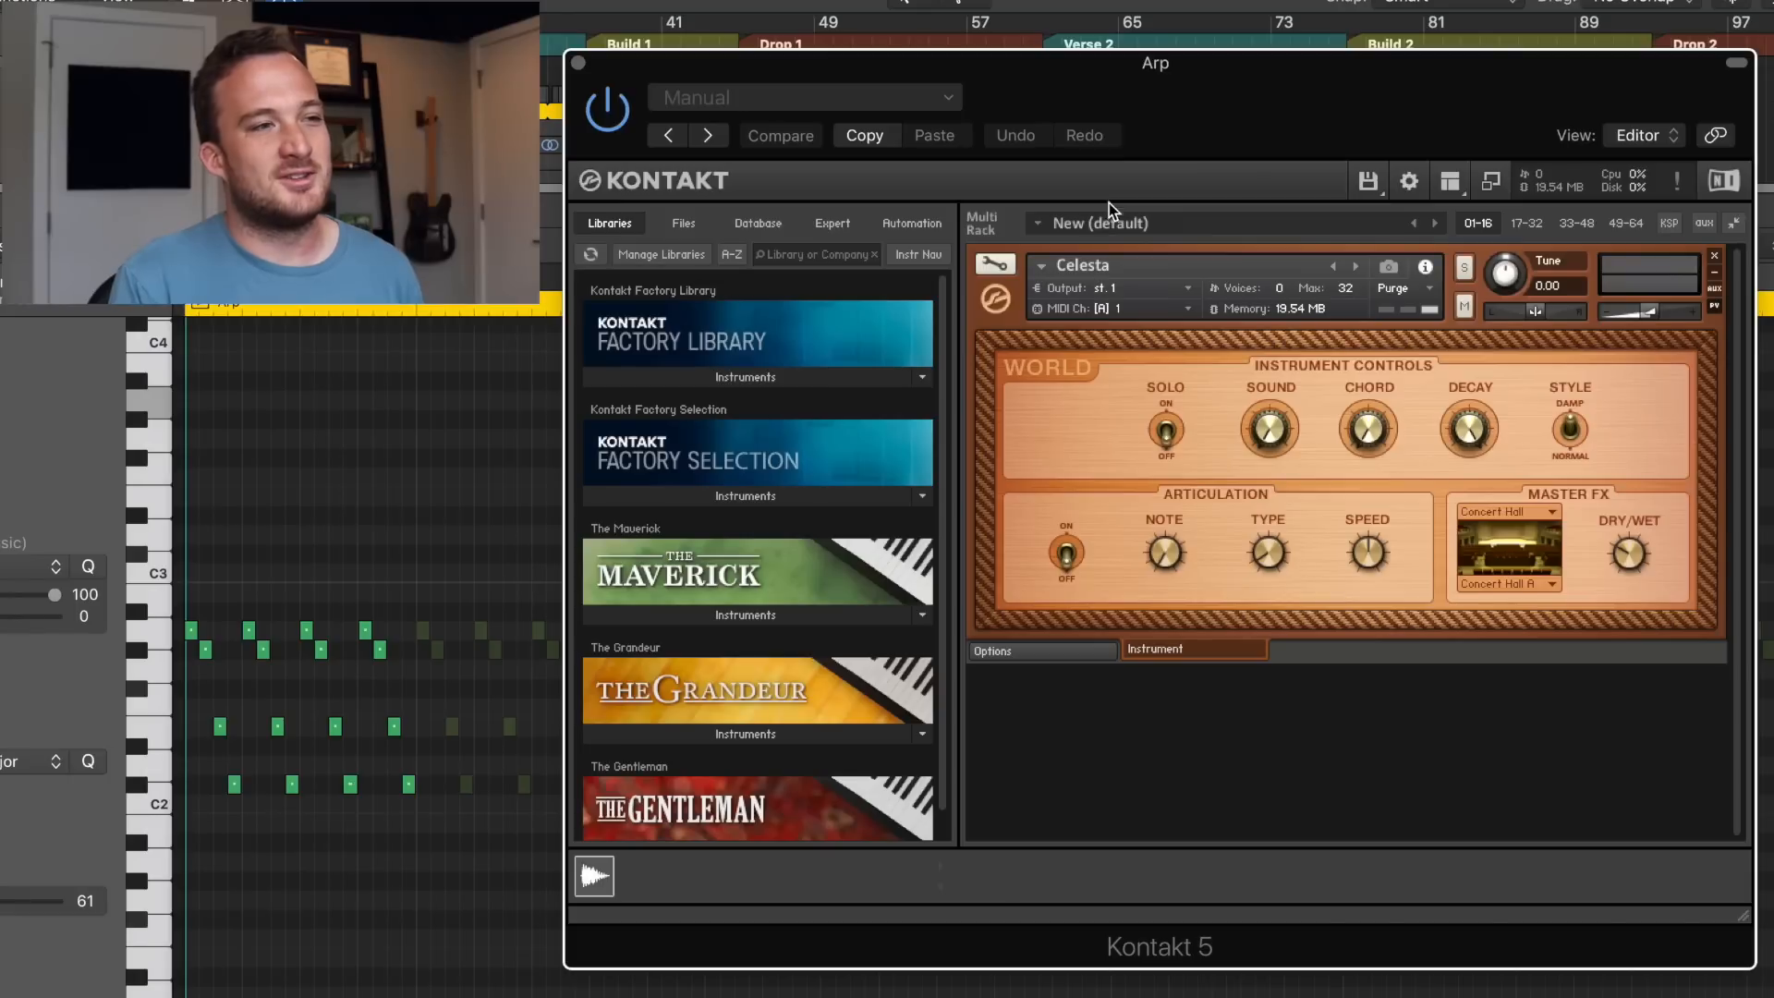
- Browse the Kontakt Factory Library instruments to the 7 - Metallophones folder under World
left_click(744, 378)
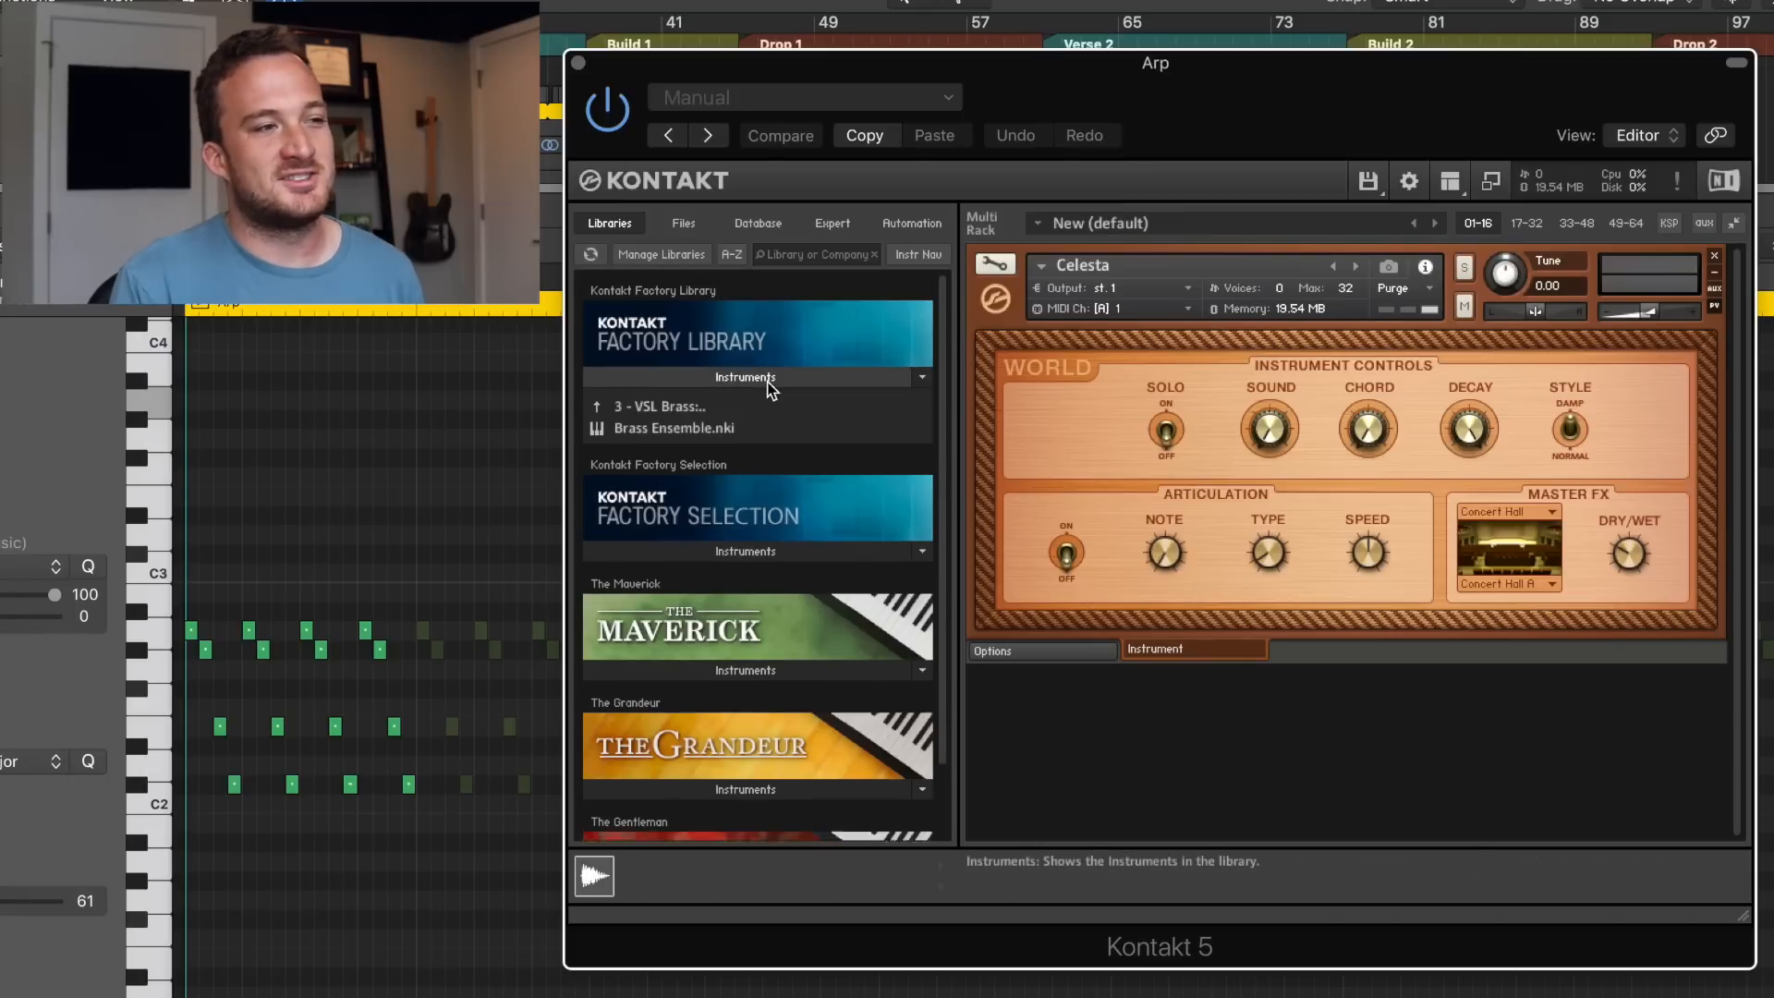
left_click(685, 400)
left_click(645, 408)
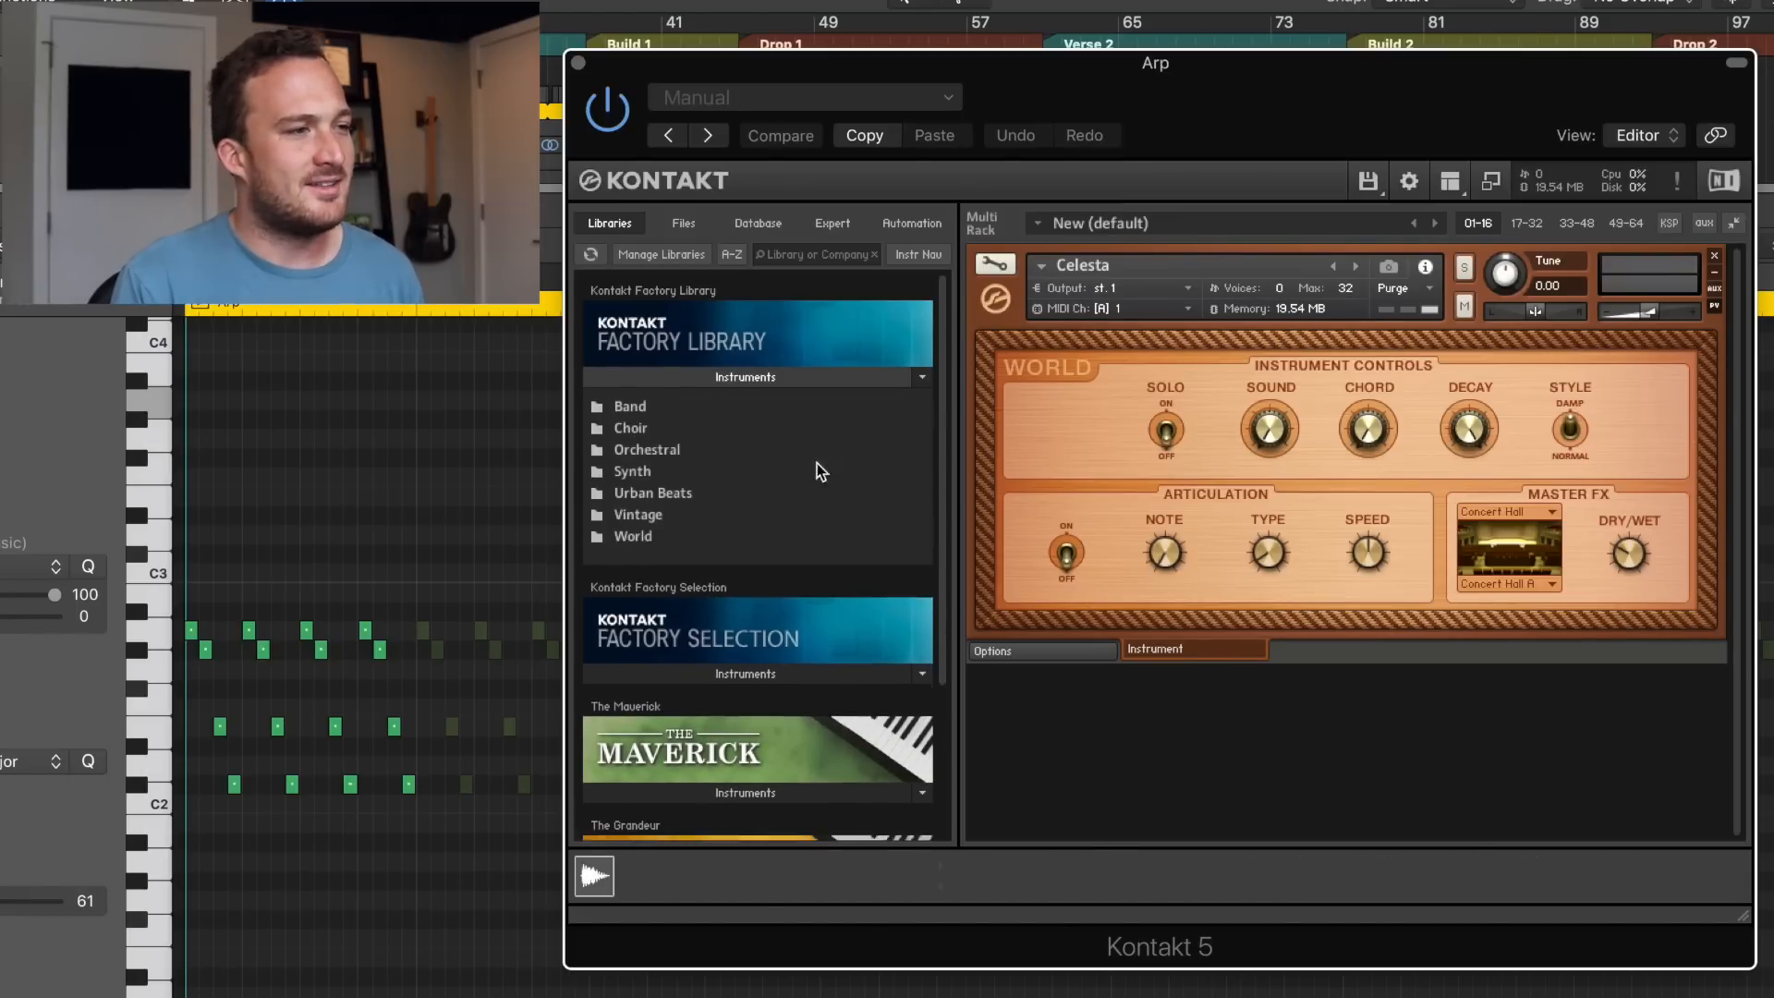
left_click(633, 534)
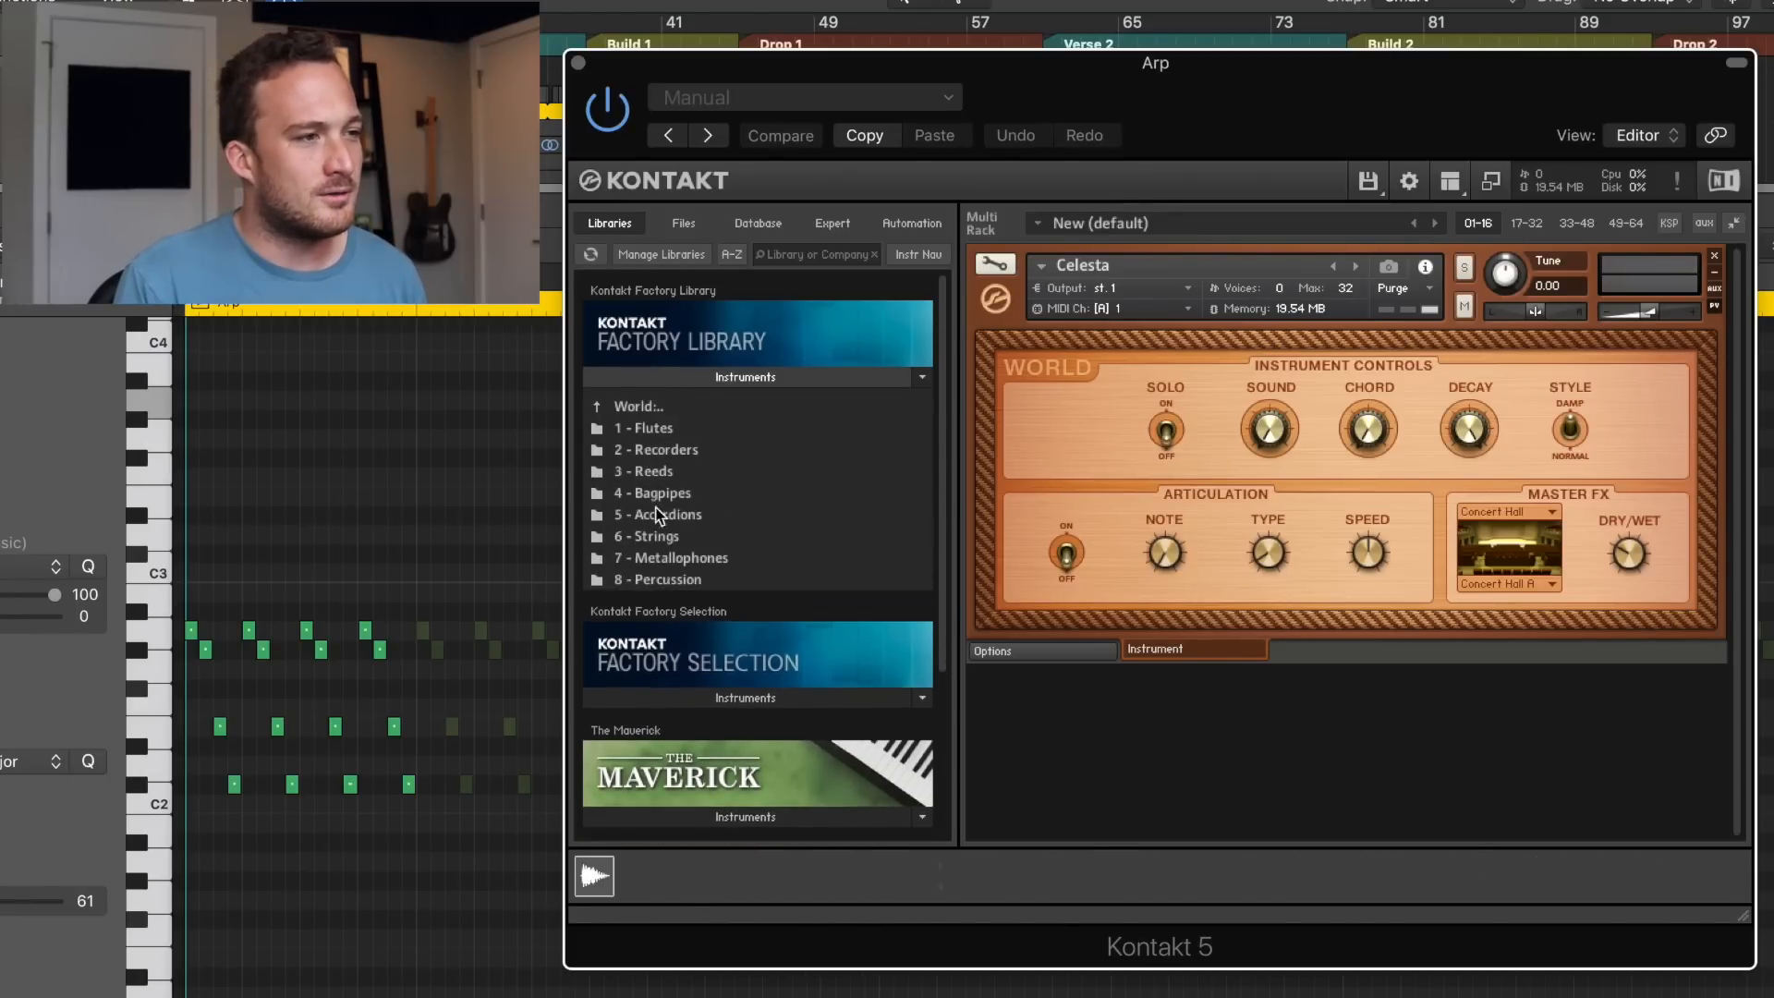
left_click(661, 559)
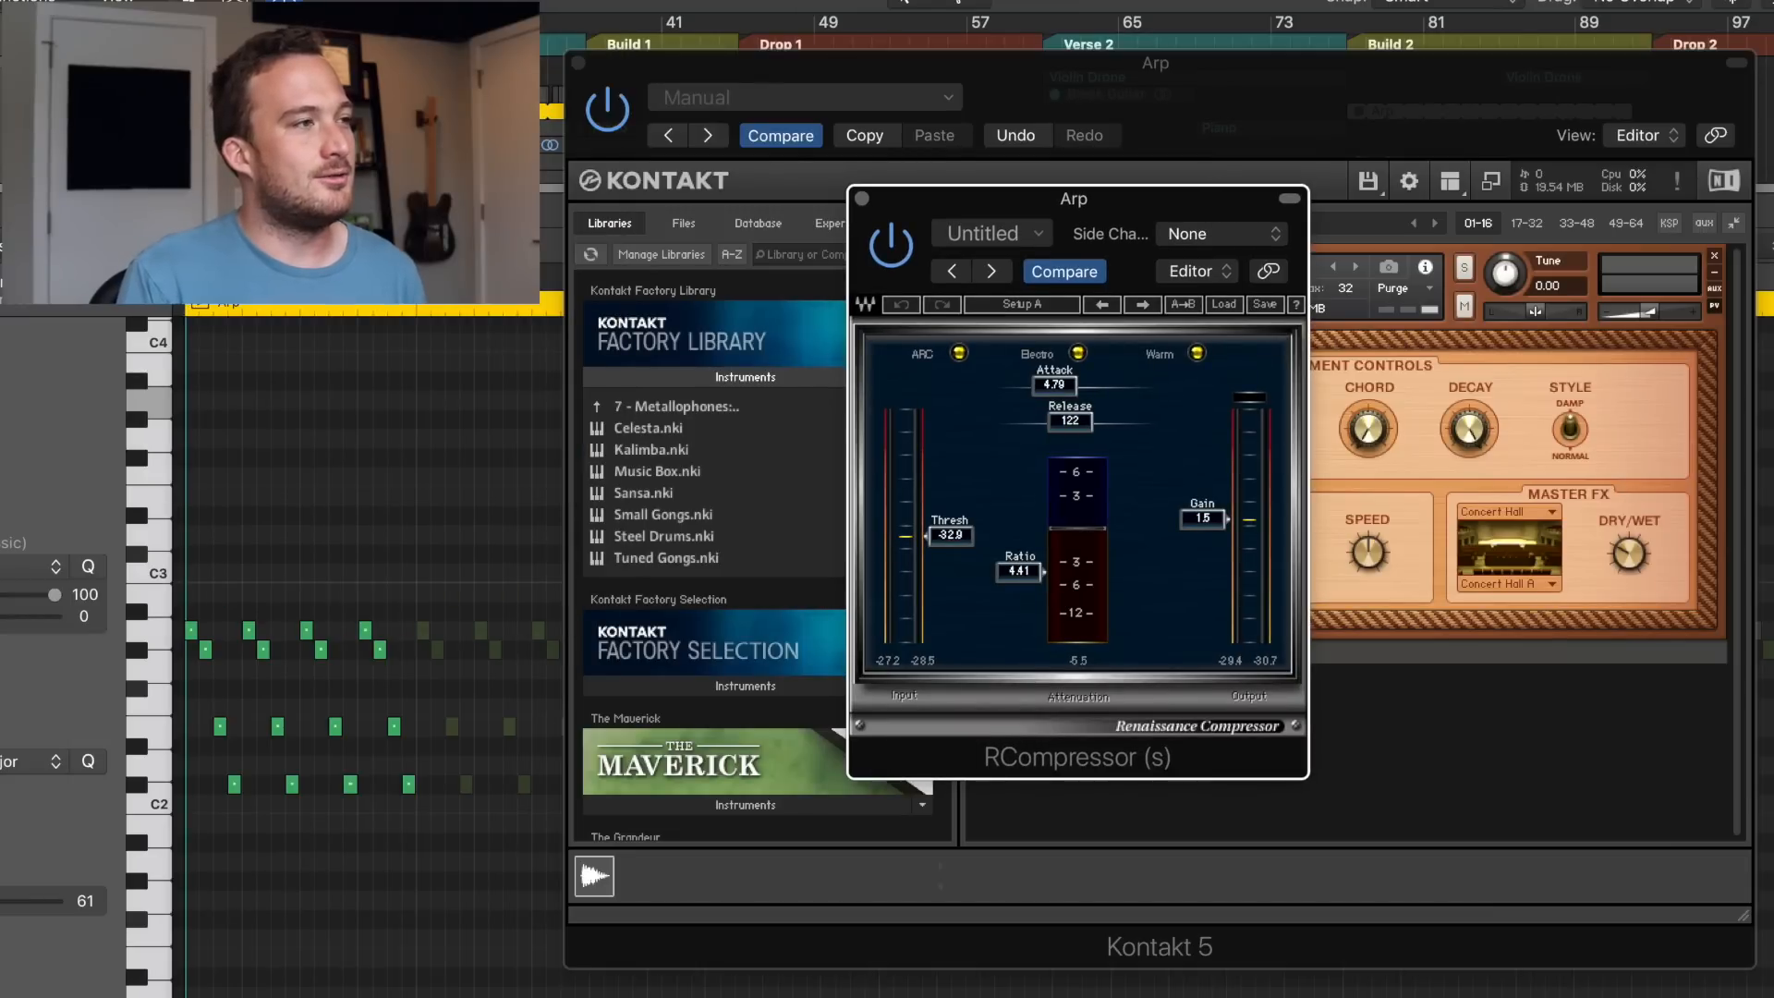
- Review the Arp track's RCompressor and Pro-Q 2 settings and close the plug-in windows
left_click_drag(0, 0, 462, 134)
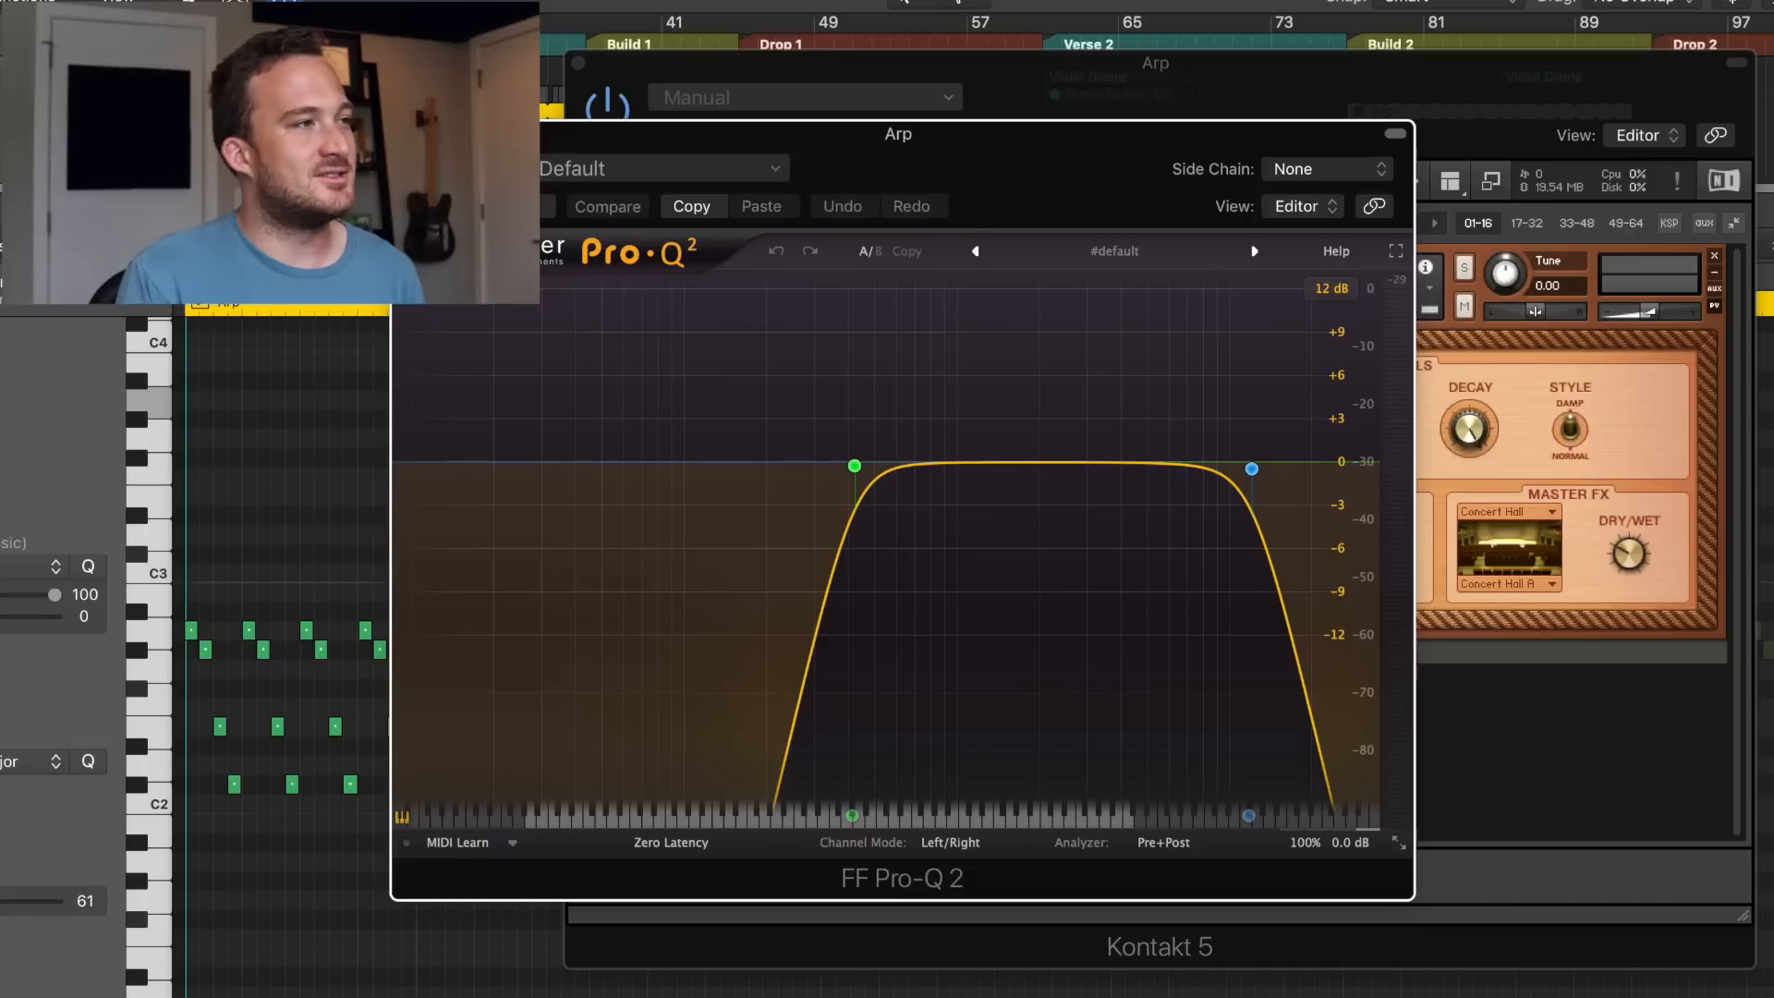
left_click_drag(0, 0, 865, 290)
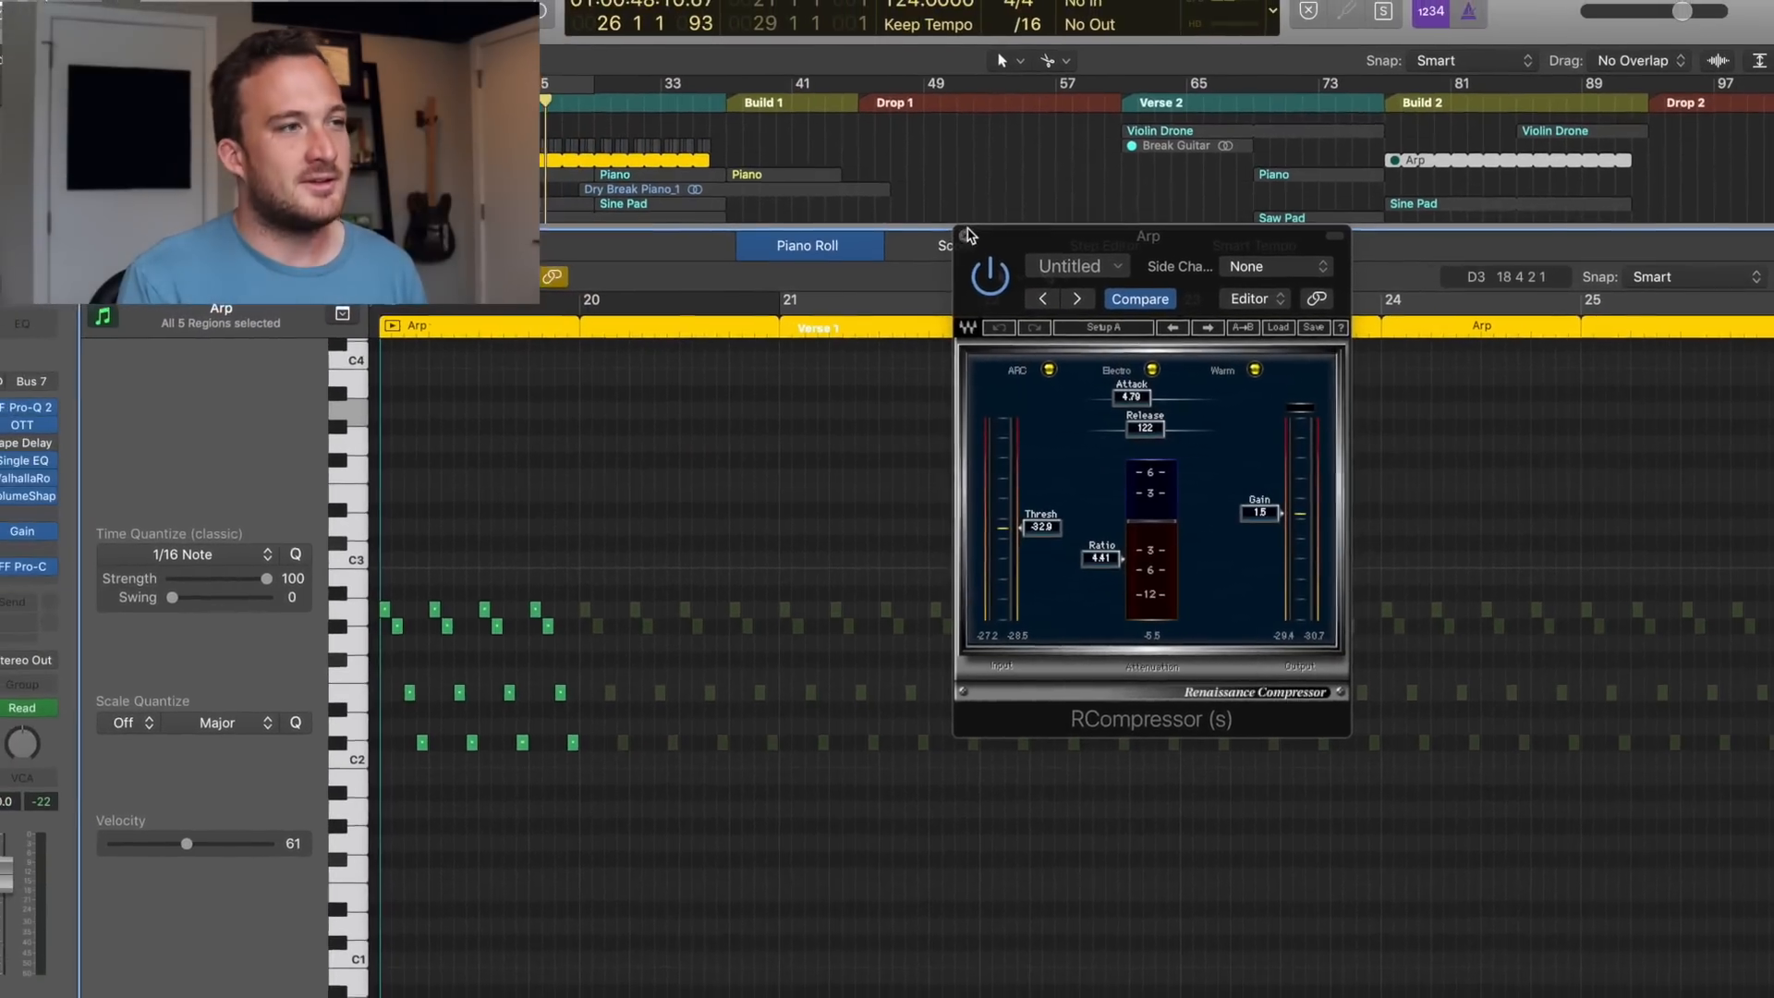
- Close the Arp's compressor and note editor, unsolo the track and play Verse 1 with all tracks audible
left_click(965, 236)
key("p")
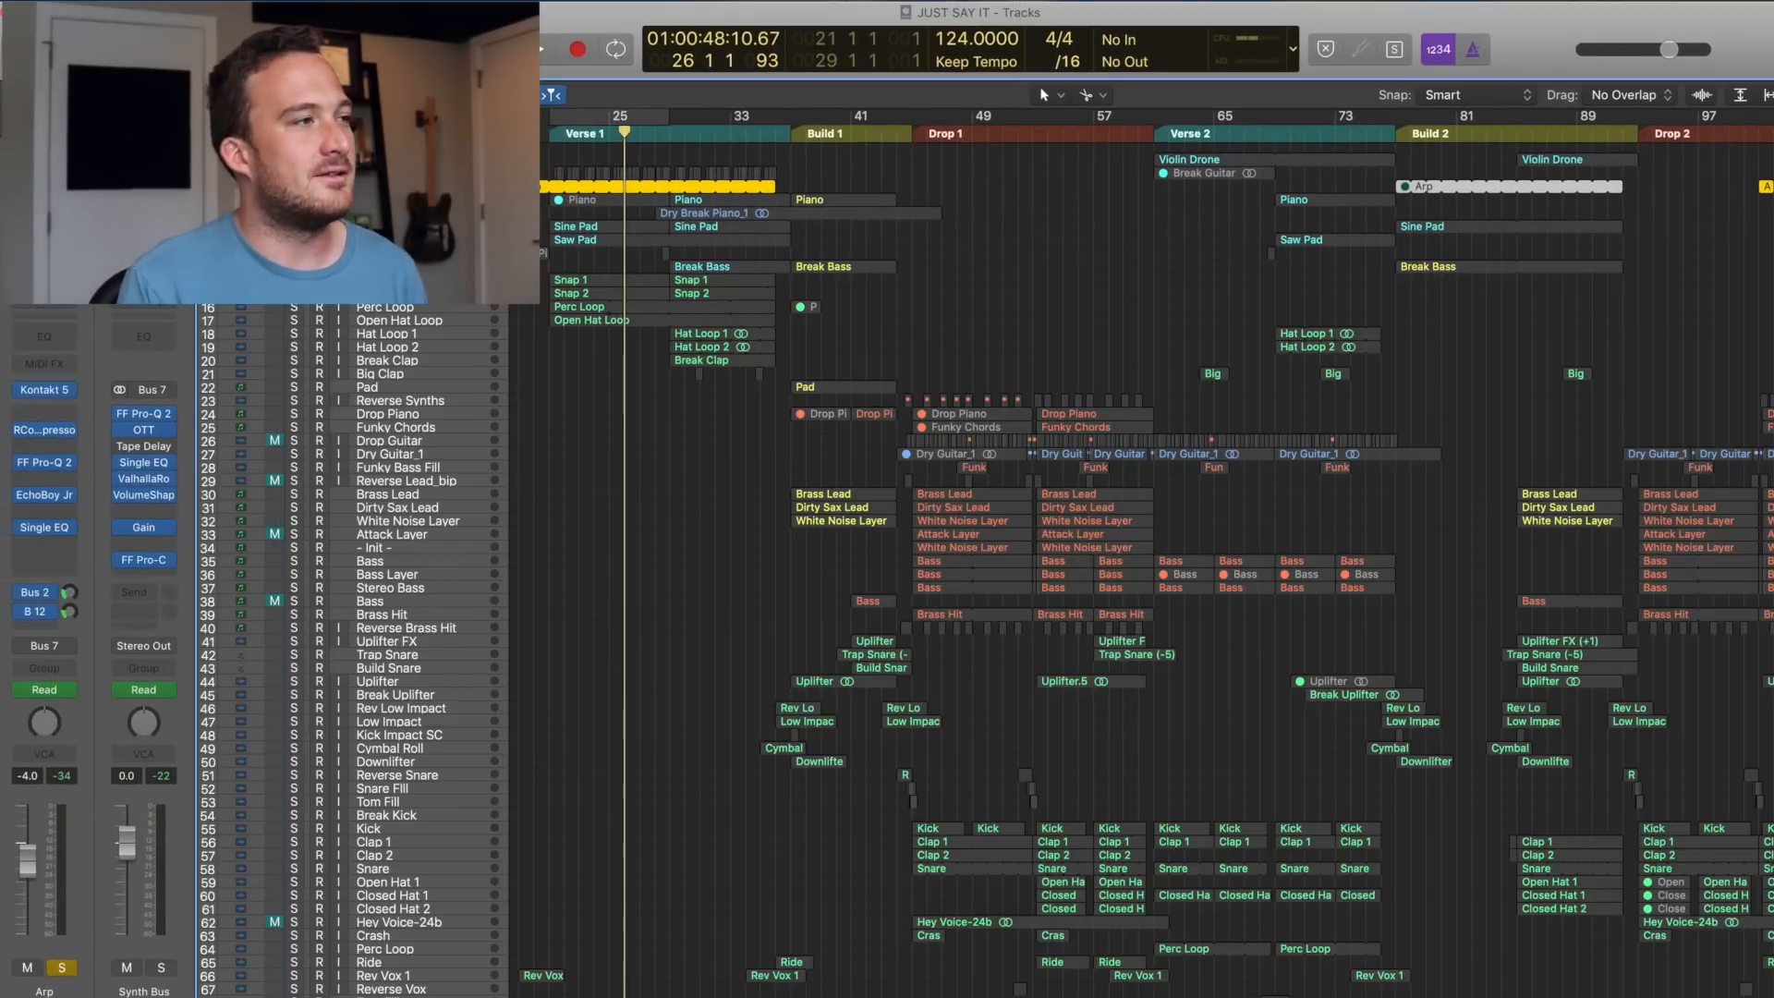
key("s")
key("space")
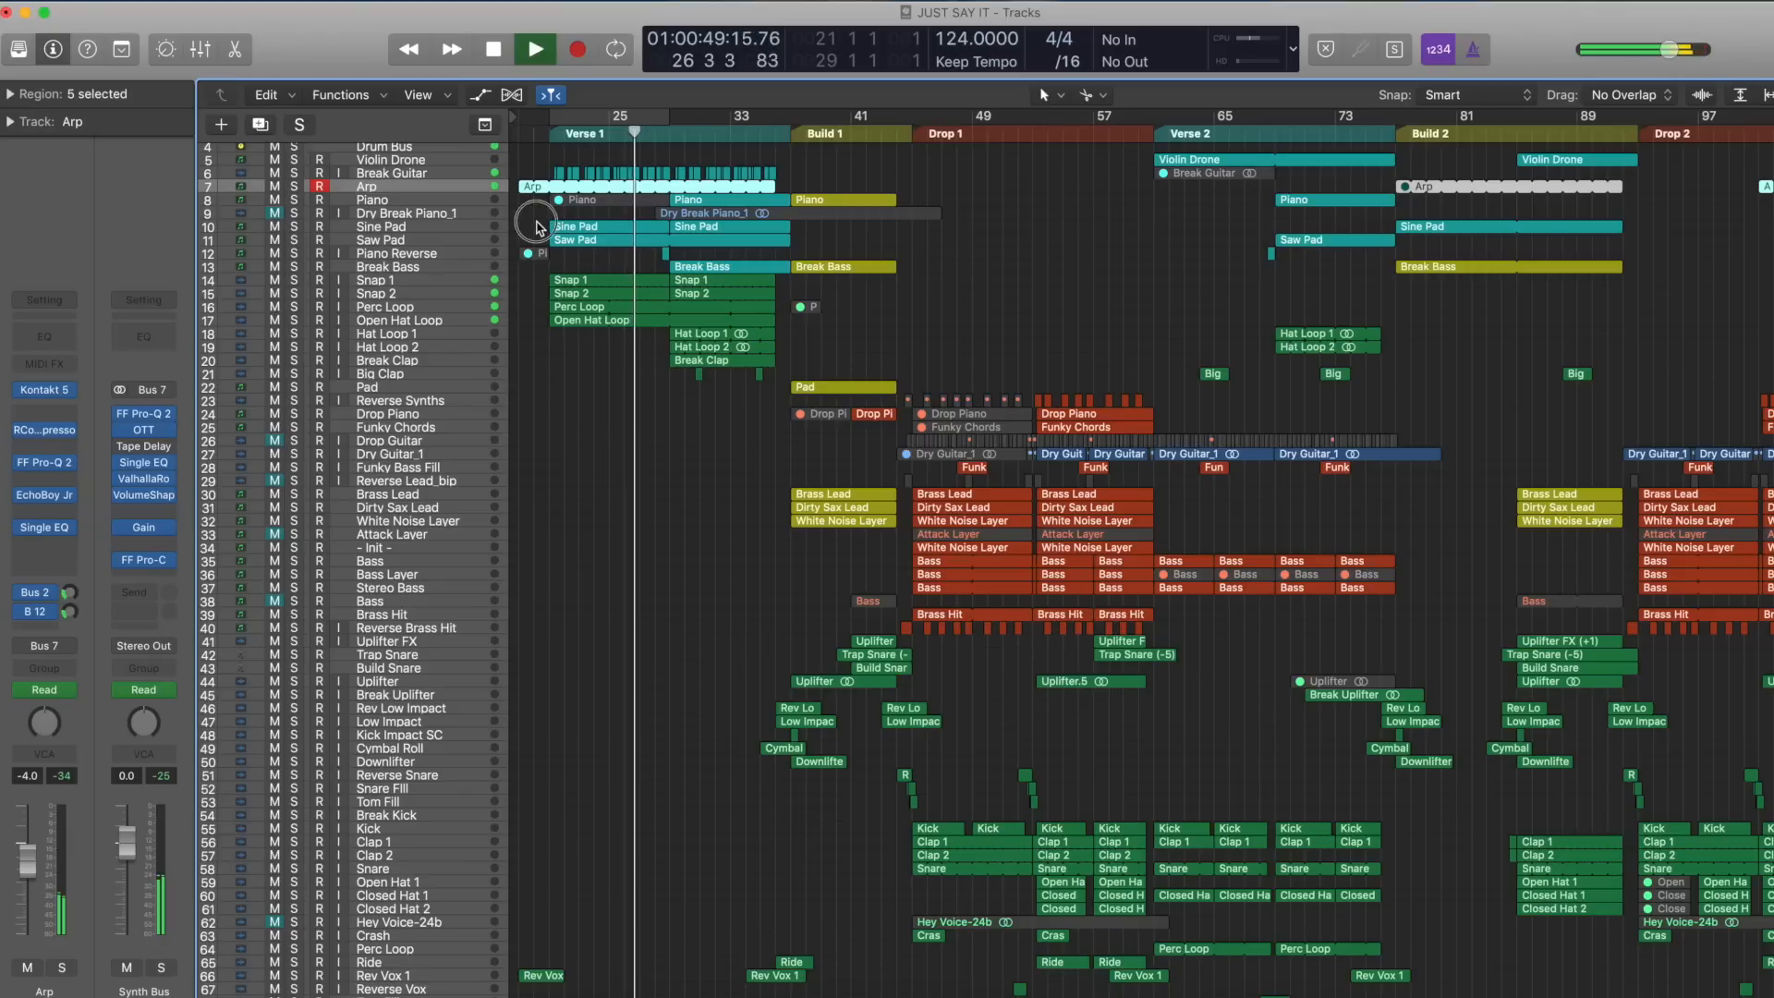
left_click(539, 228)
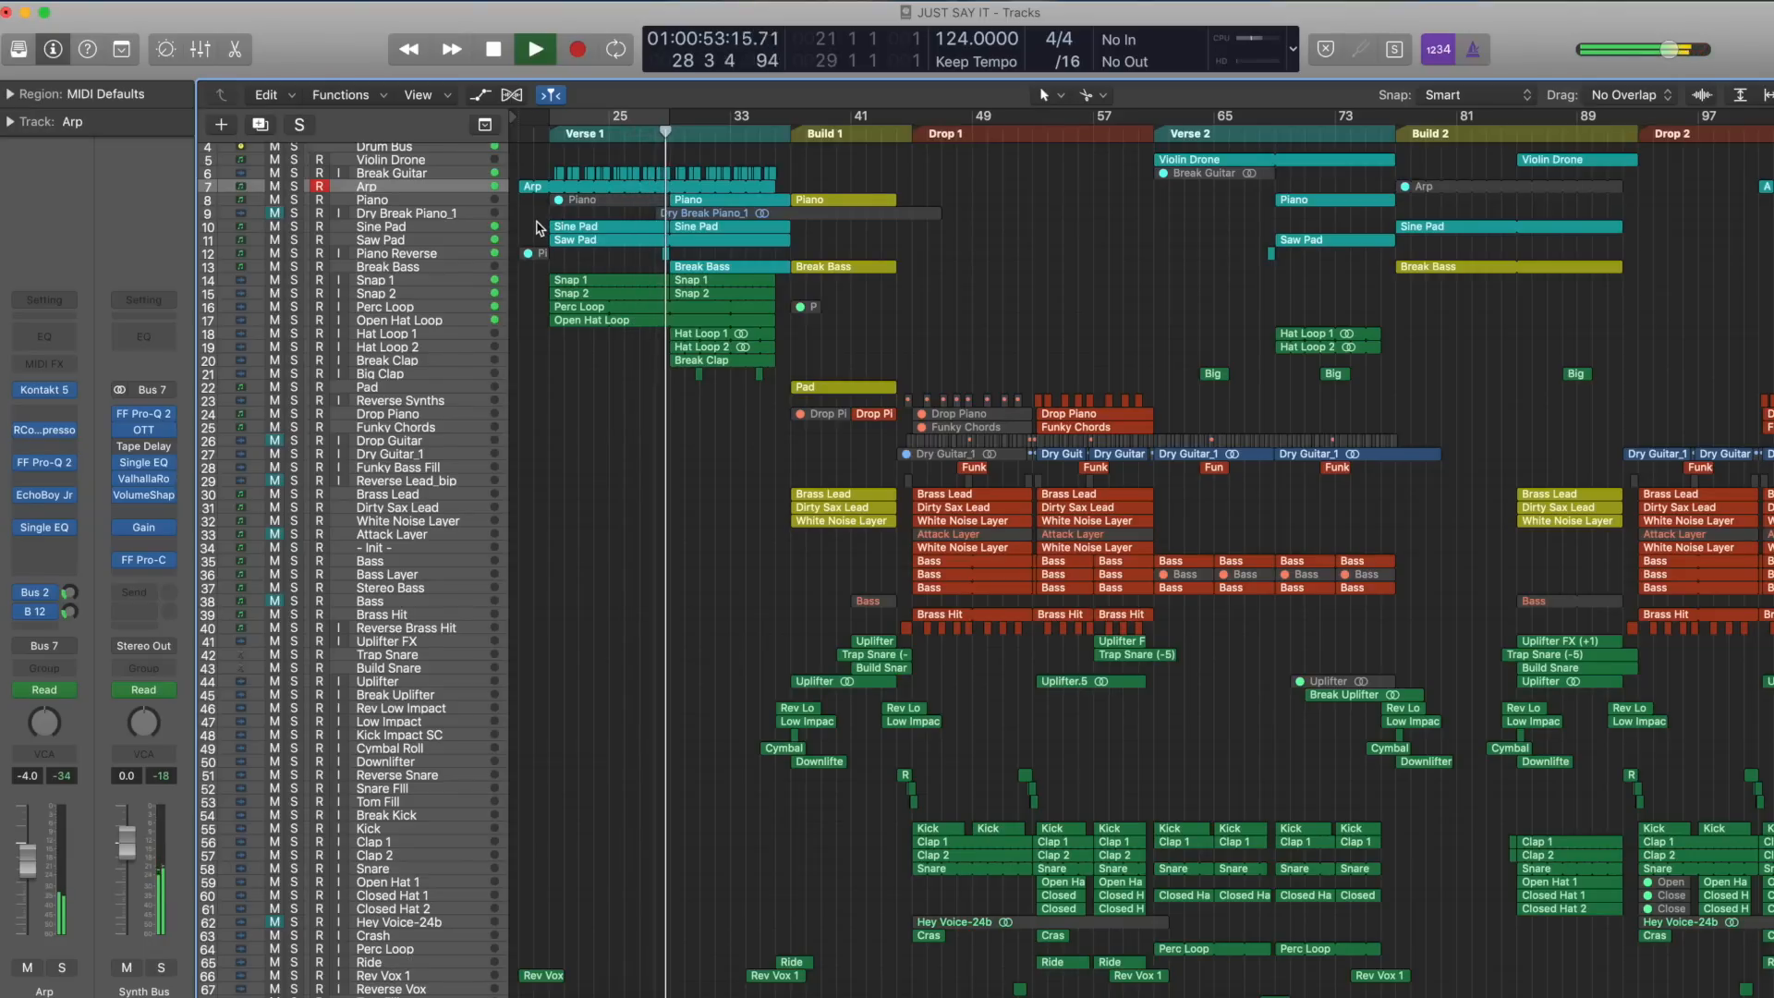
- Select the Piano track, stop playback and place the playhead at bar 29
left_click(411, 201)
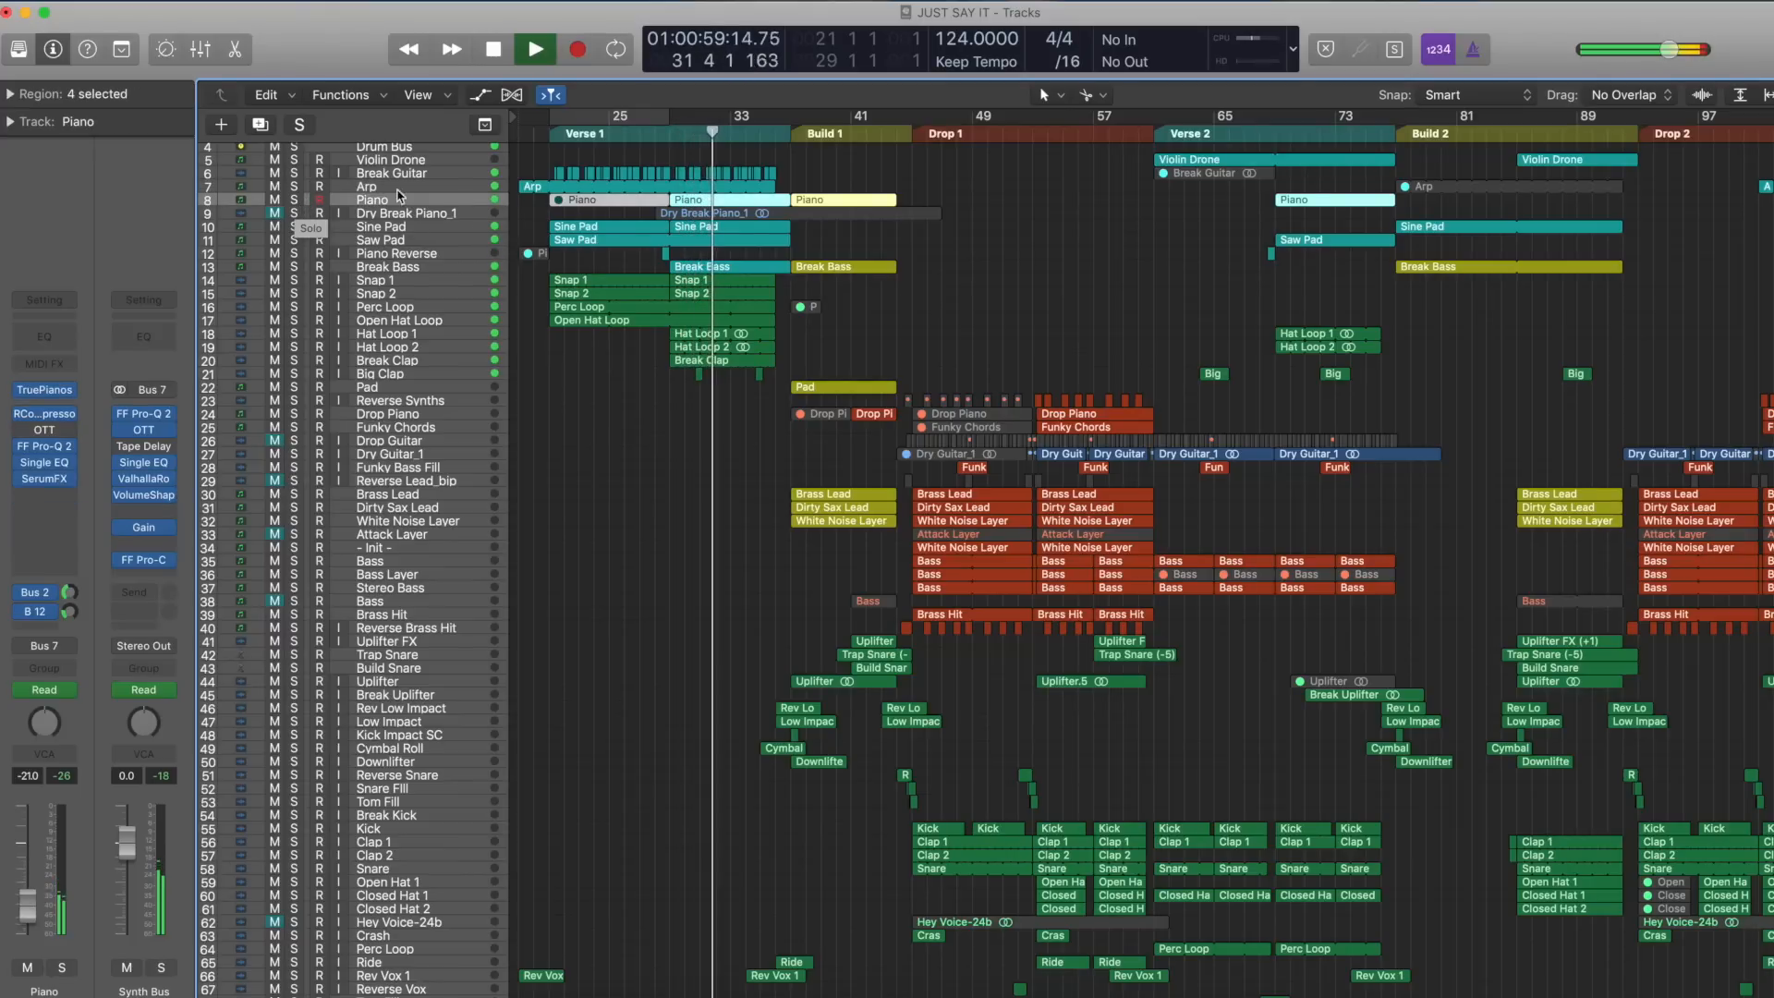
key("space")
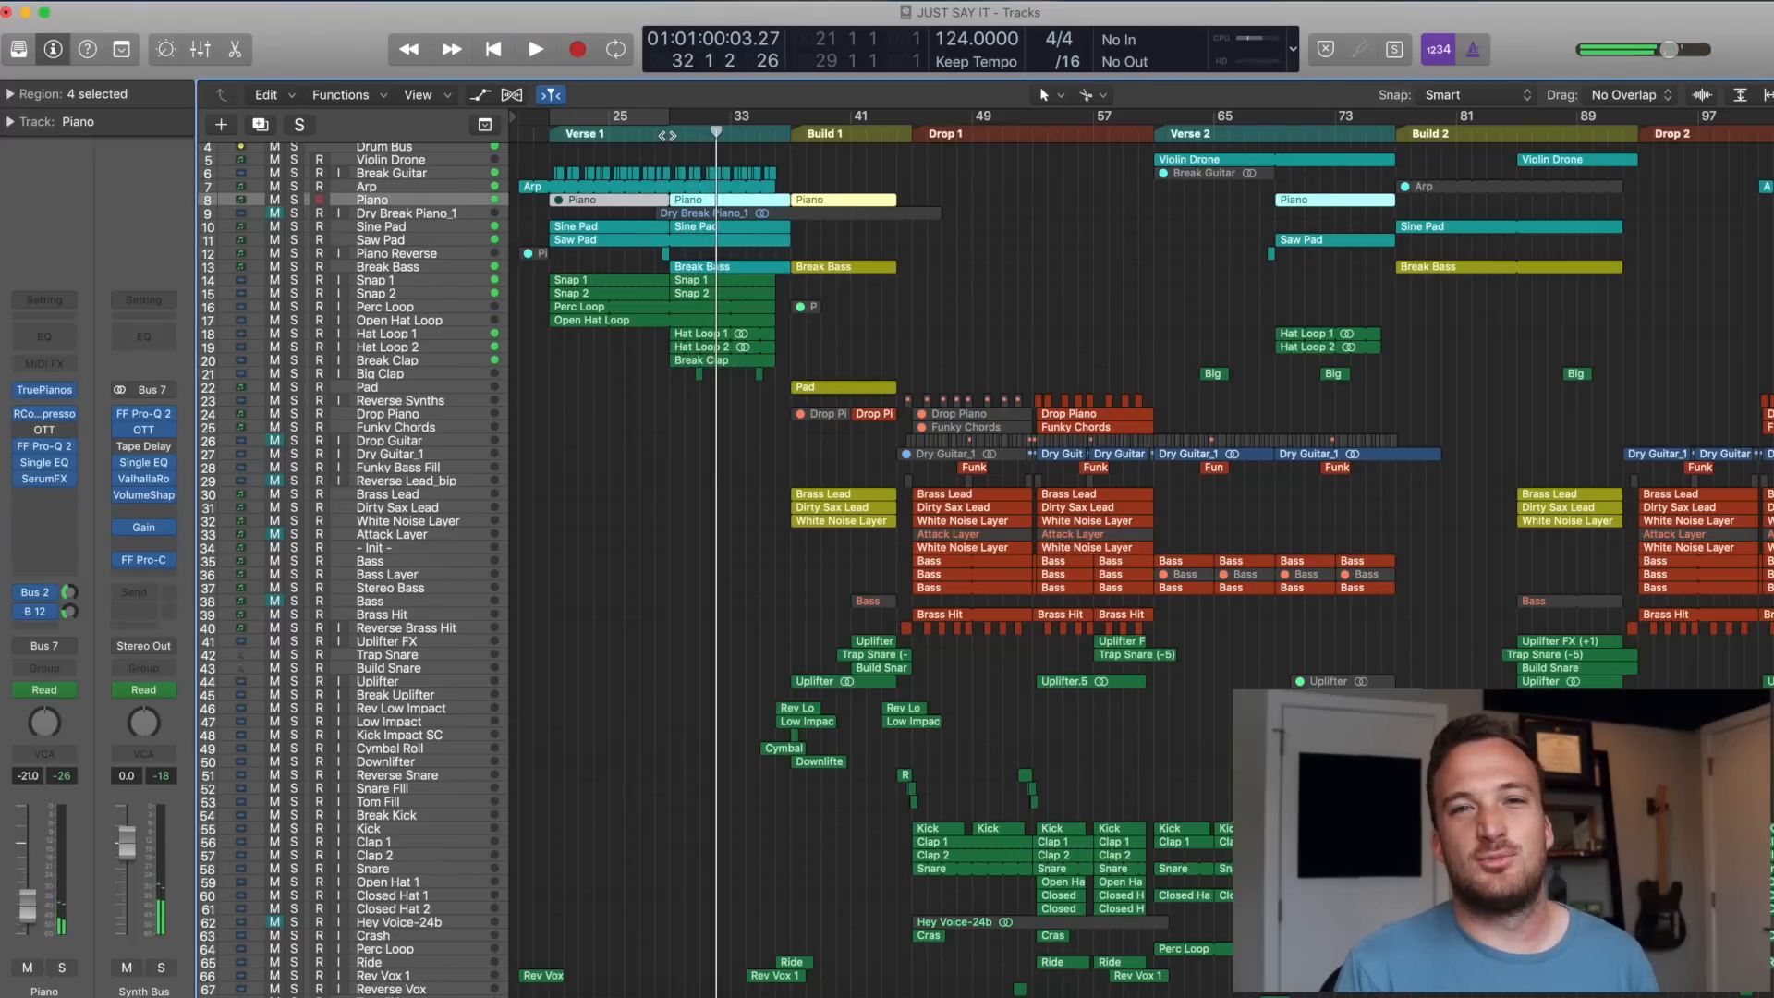
left_click(668, 135)
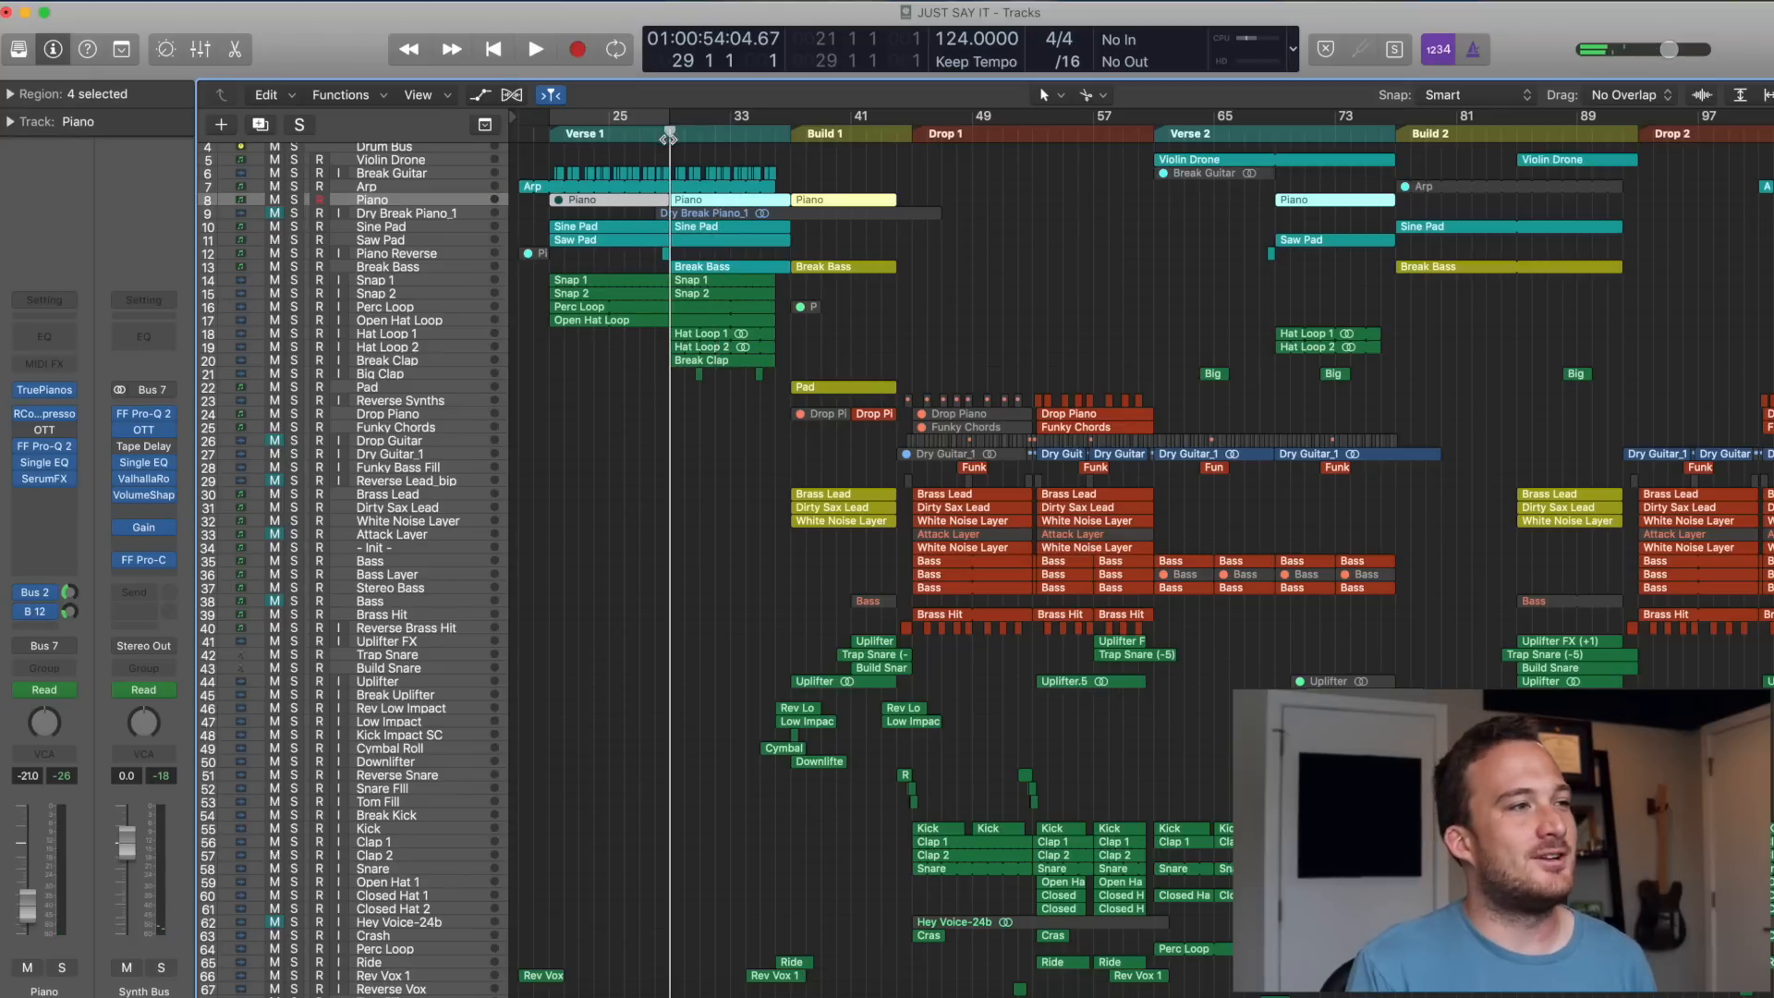
left_click(664, 157)
- Show the Piano track's TruePianos instrument, solo the track and play it from bar 29
left_click(45, 389)
left_click_drag(488, 52, 1311, 368)
key("s")
key("space")
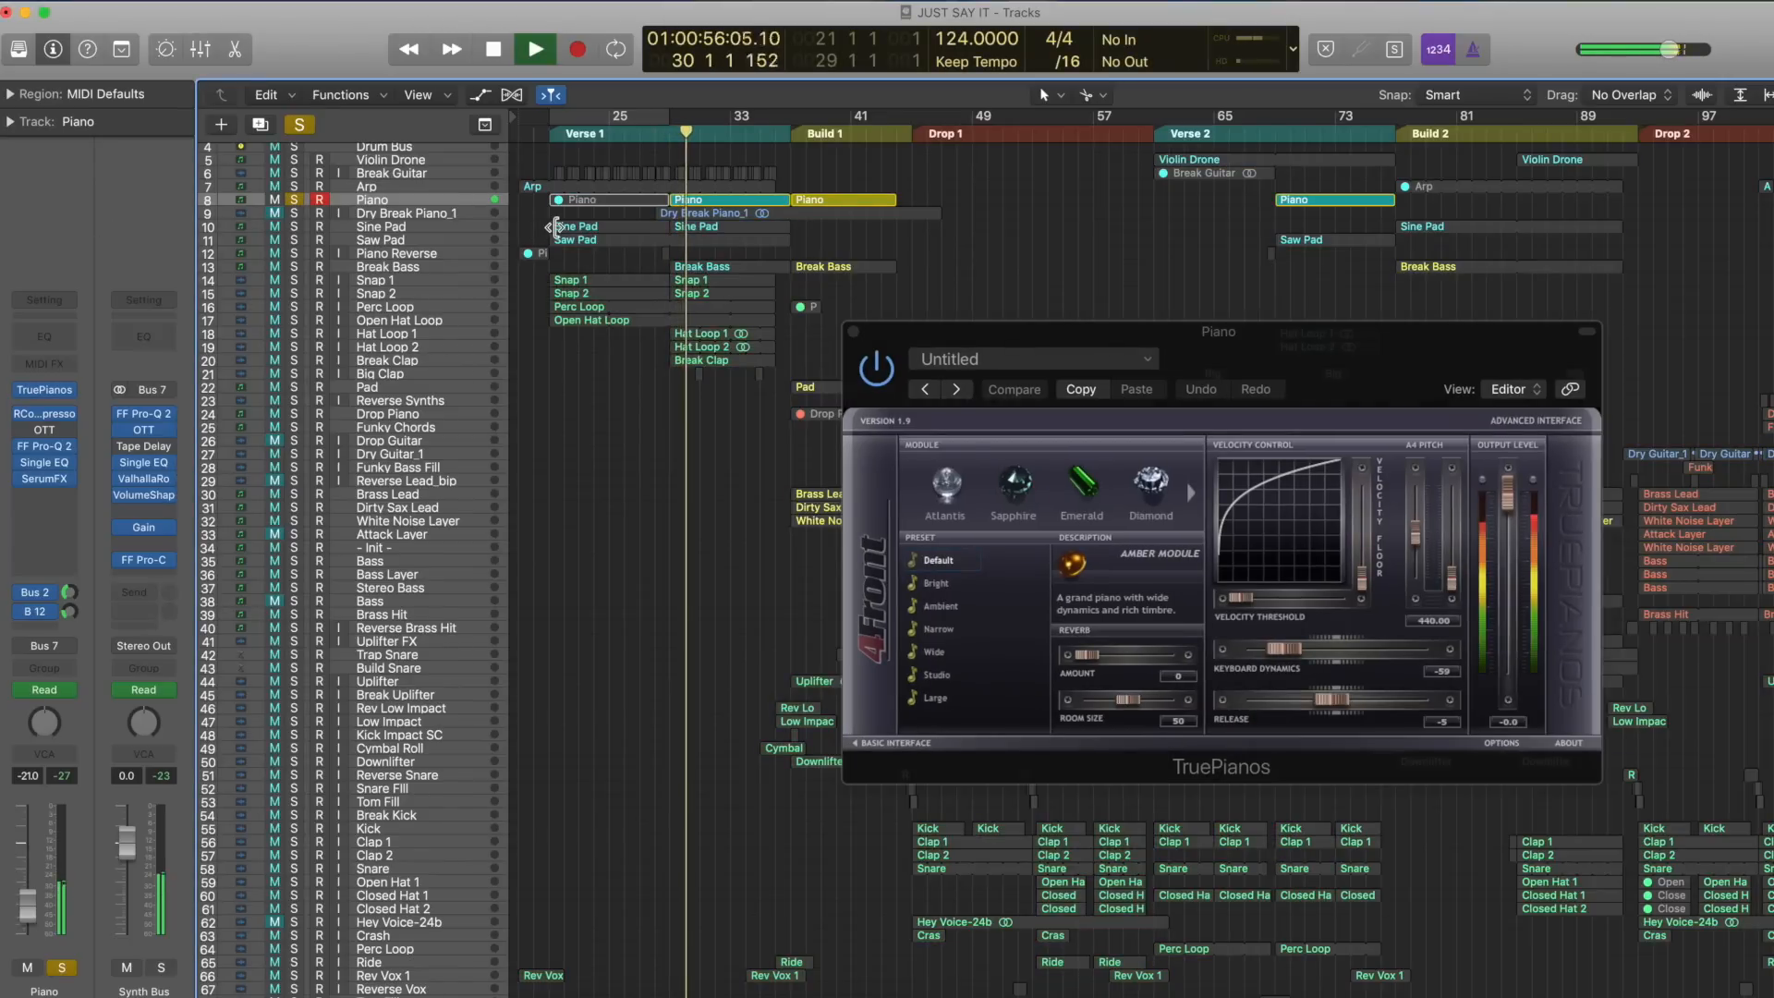
- Open the Piano region starting at bar 29 in the Piano Roll and close the TruePianos window
left_click(687, 202)
double_click(687, 203)
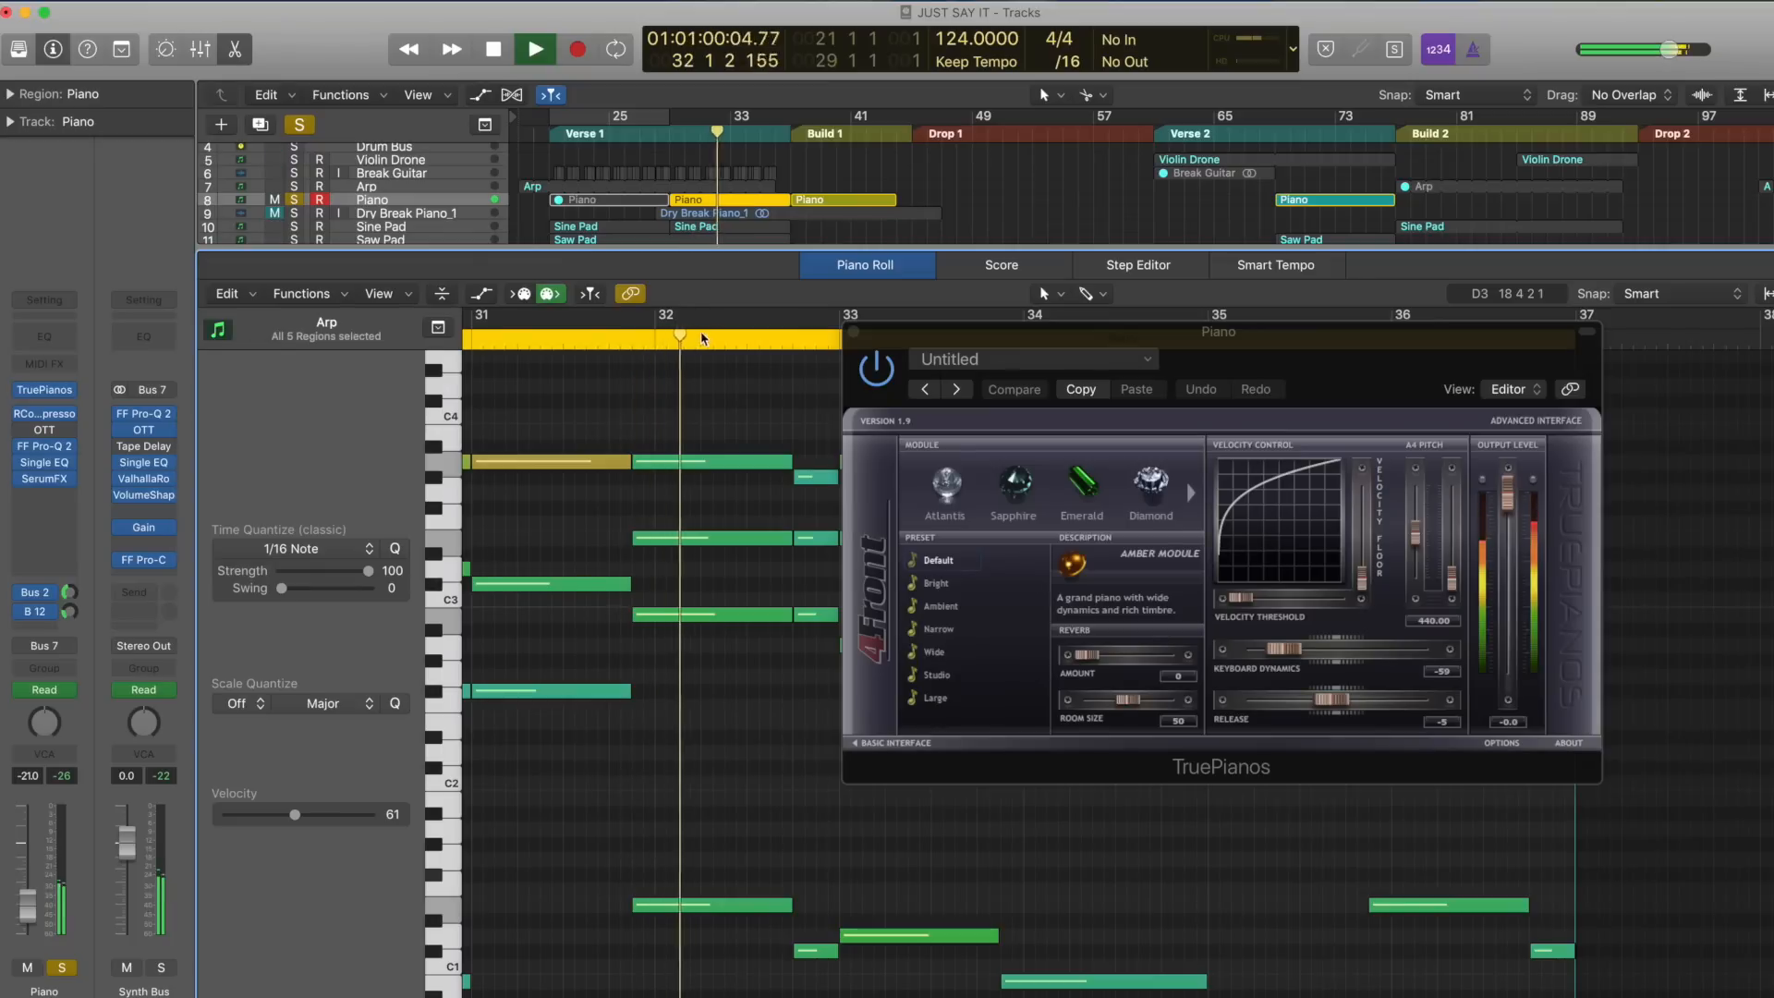
left_click(855, 334)
left_click(852, 332)
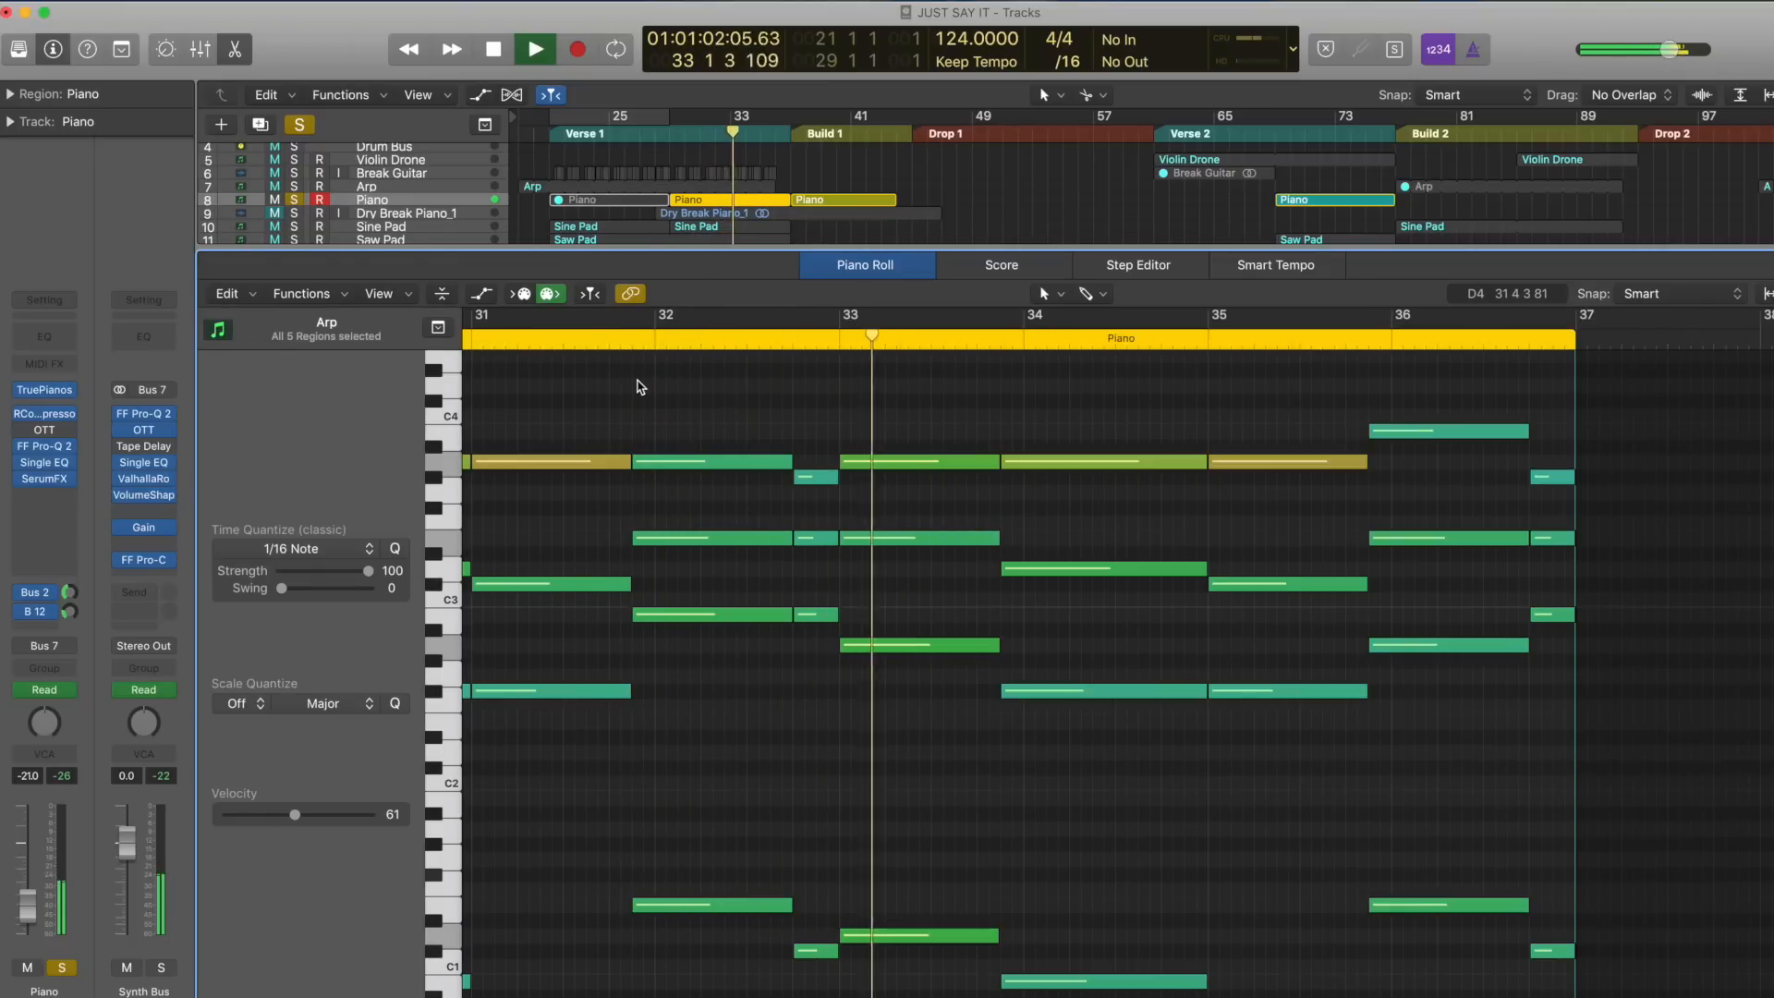
- Stop playback, select the ten low bass notes in the Piano region and transpose them up two octaves
scroll(531, 385, "down", 1)
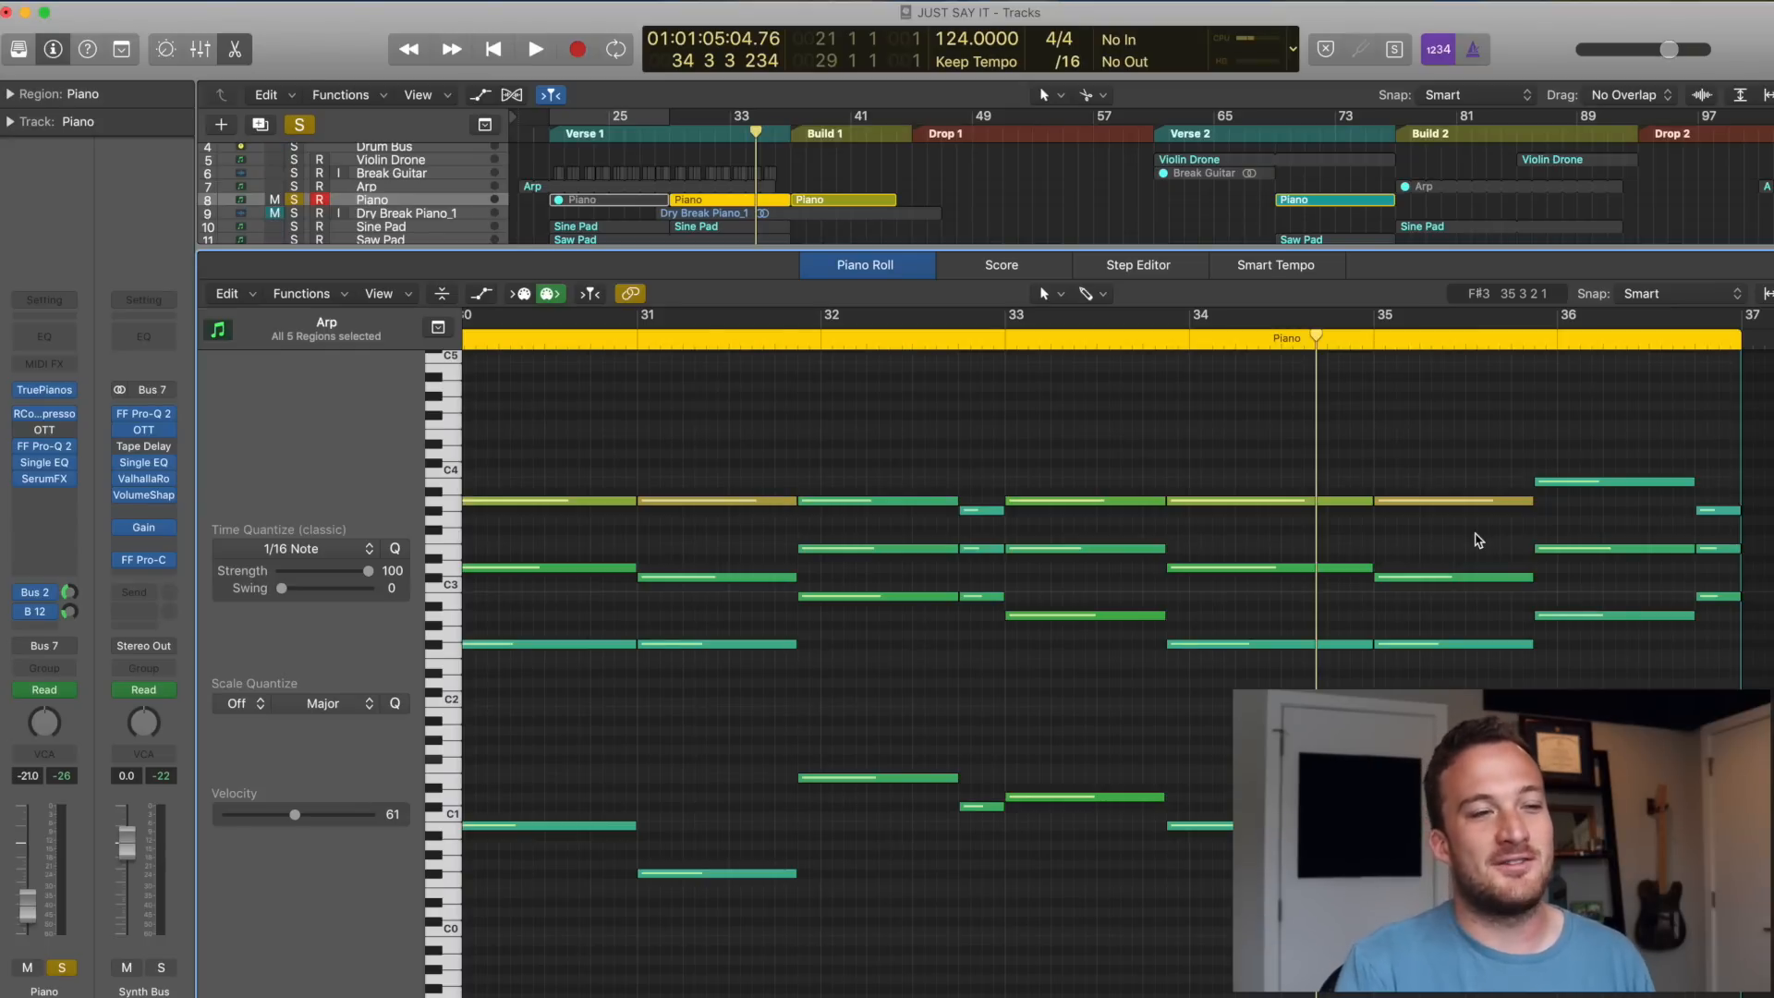
scroll(1217, 694, "left", 2)
scroll(1216, 695, "down", 2)
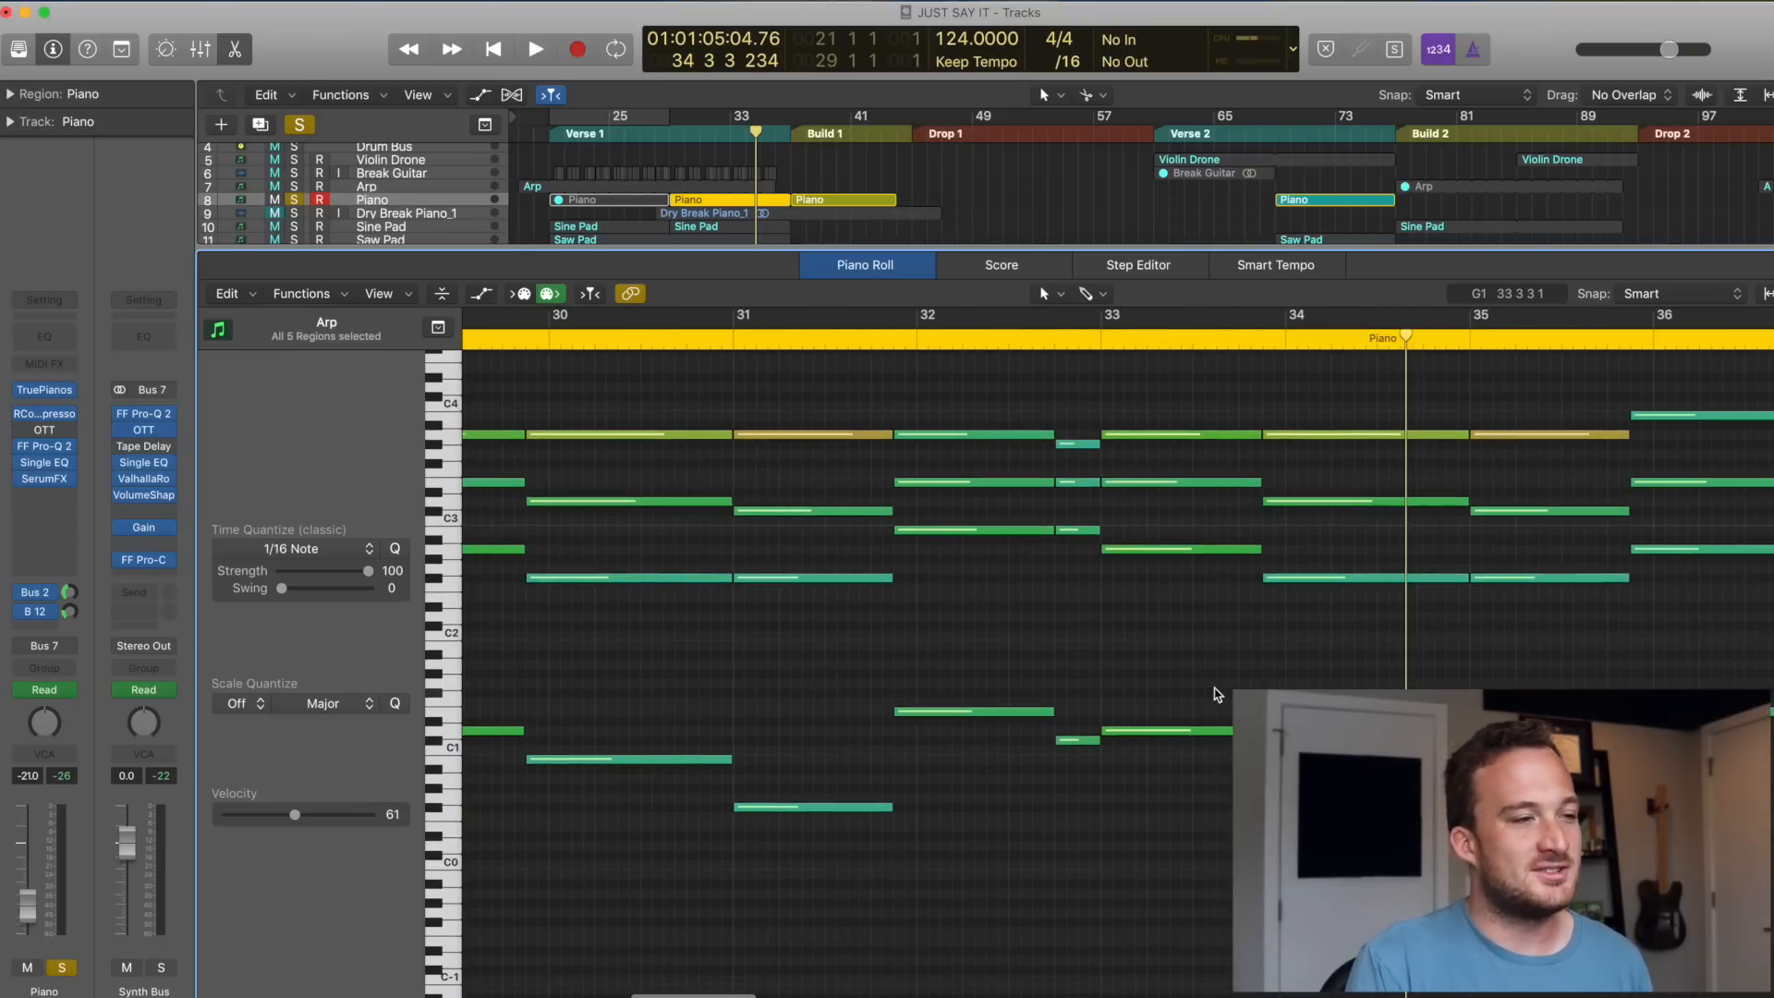
scroll(1216, 694, "left", 4)
key("super+Left")
key("super+Left")
left_click_drag(789, 634, 1773, 884)
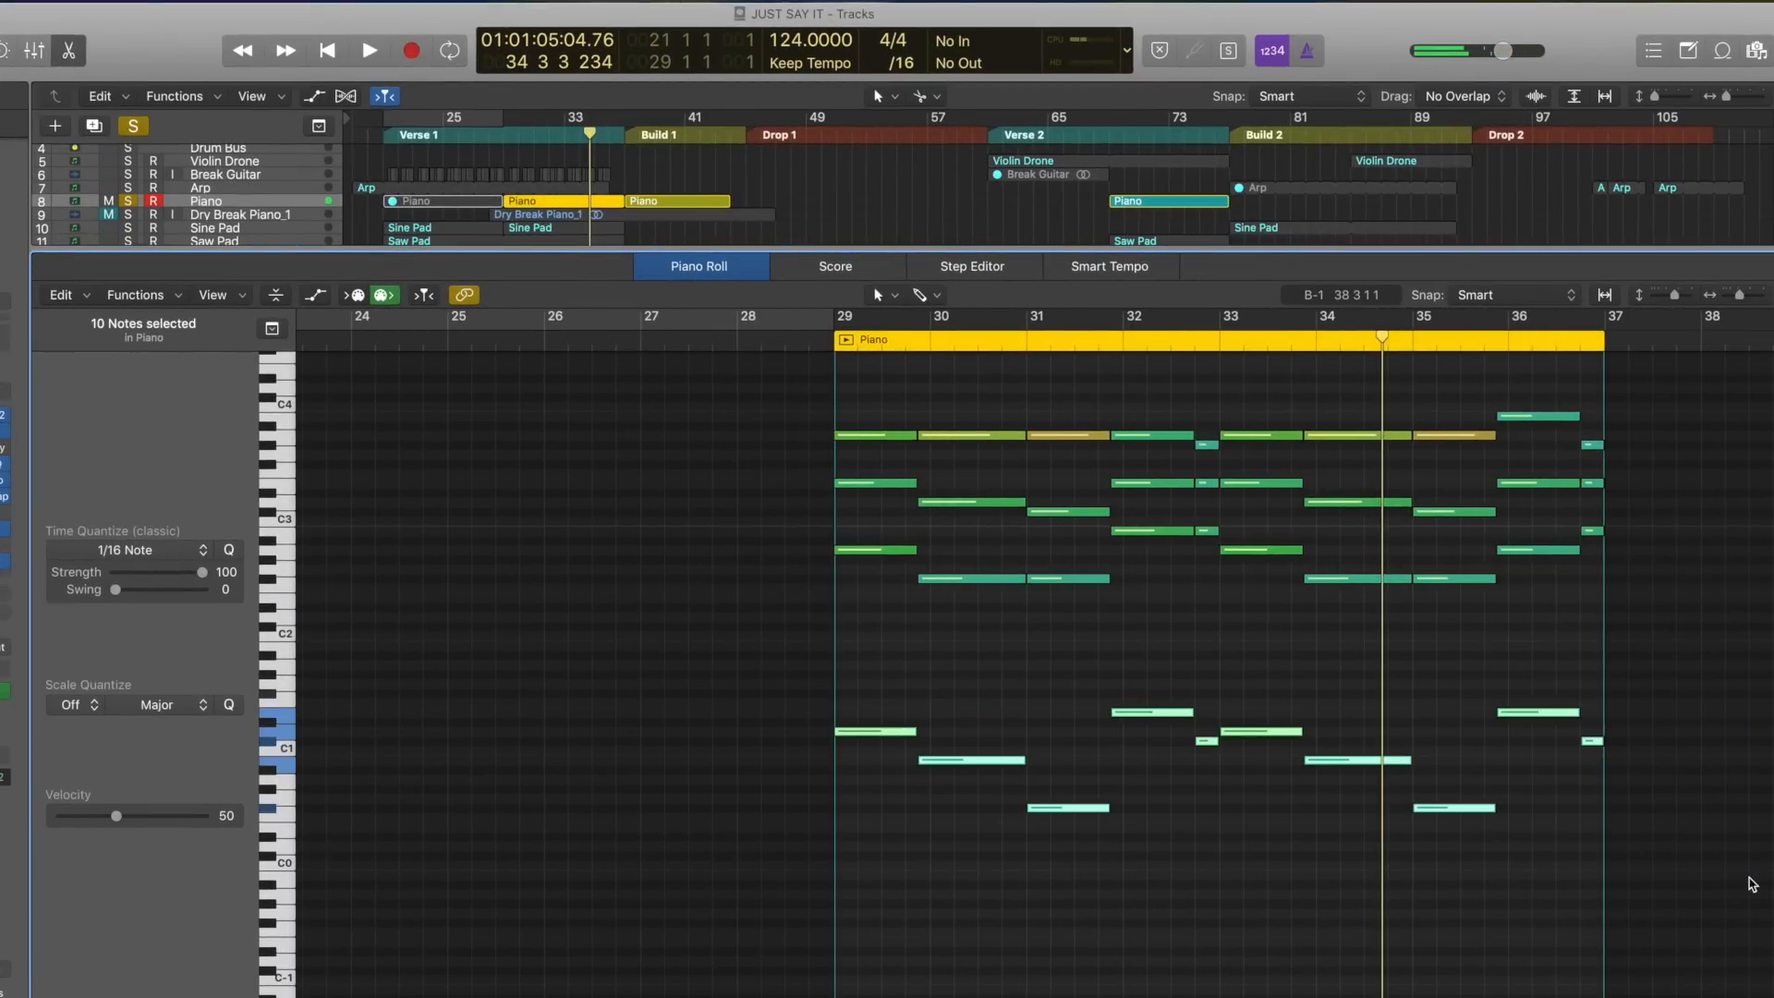
key("alt+shift+Up")
key("alt+shift+Up")
key("alt+shift+Up")
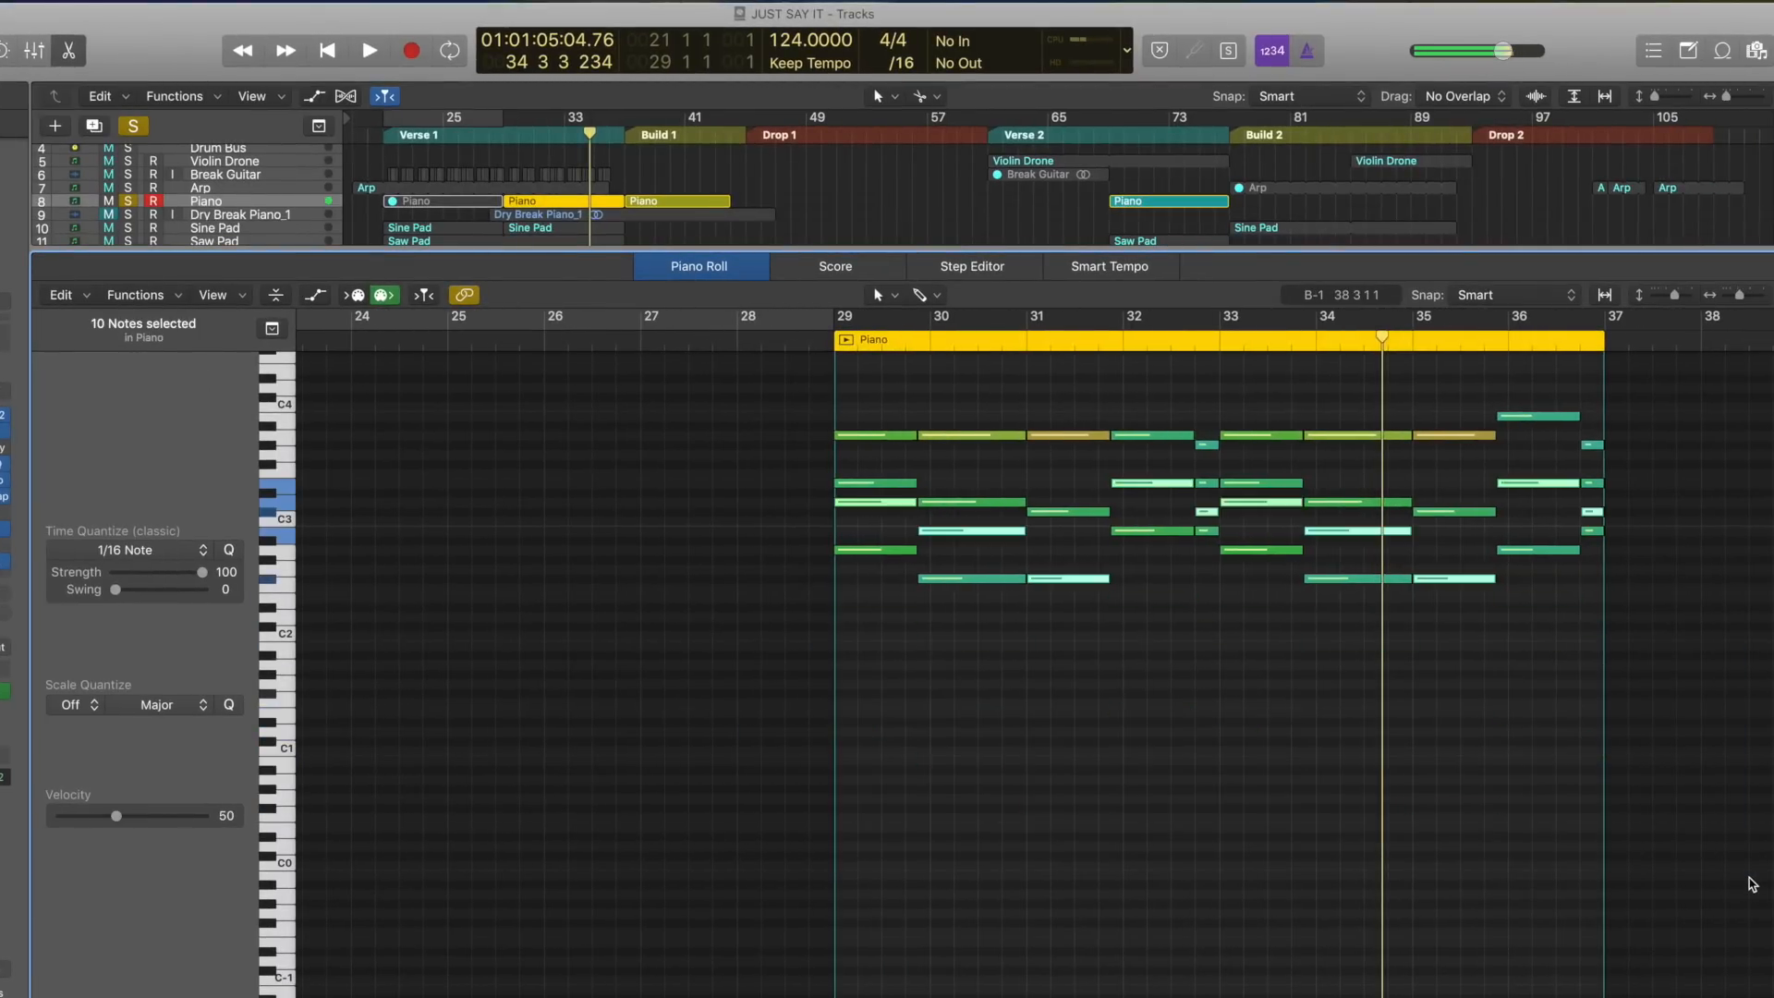
- Transpose the ten selected bass notes back down two octaves and clear the selection
key("alt+shift+Down")
key("alt+shift+Down")
key("alt+shift+Down")
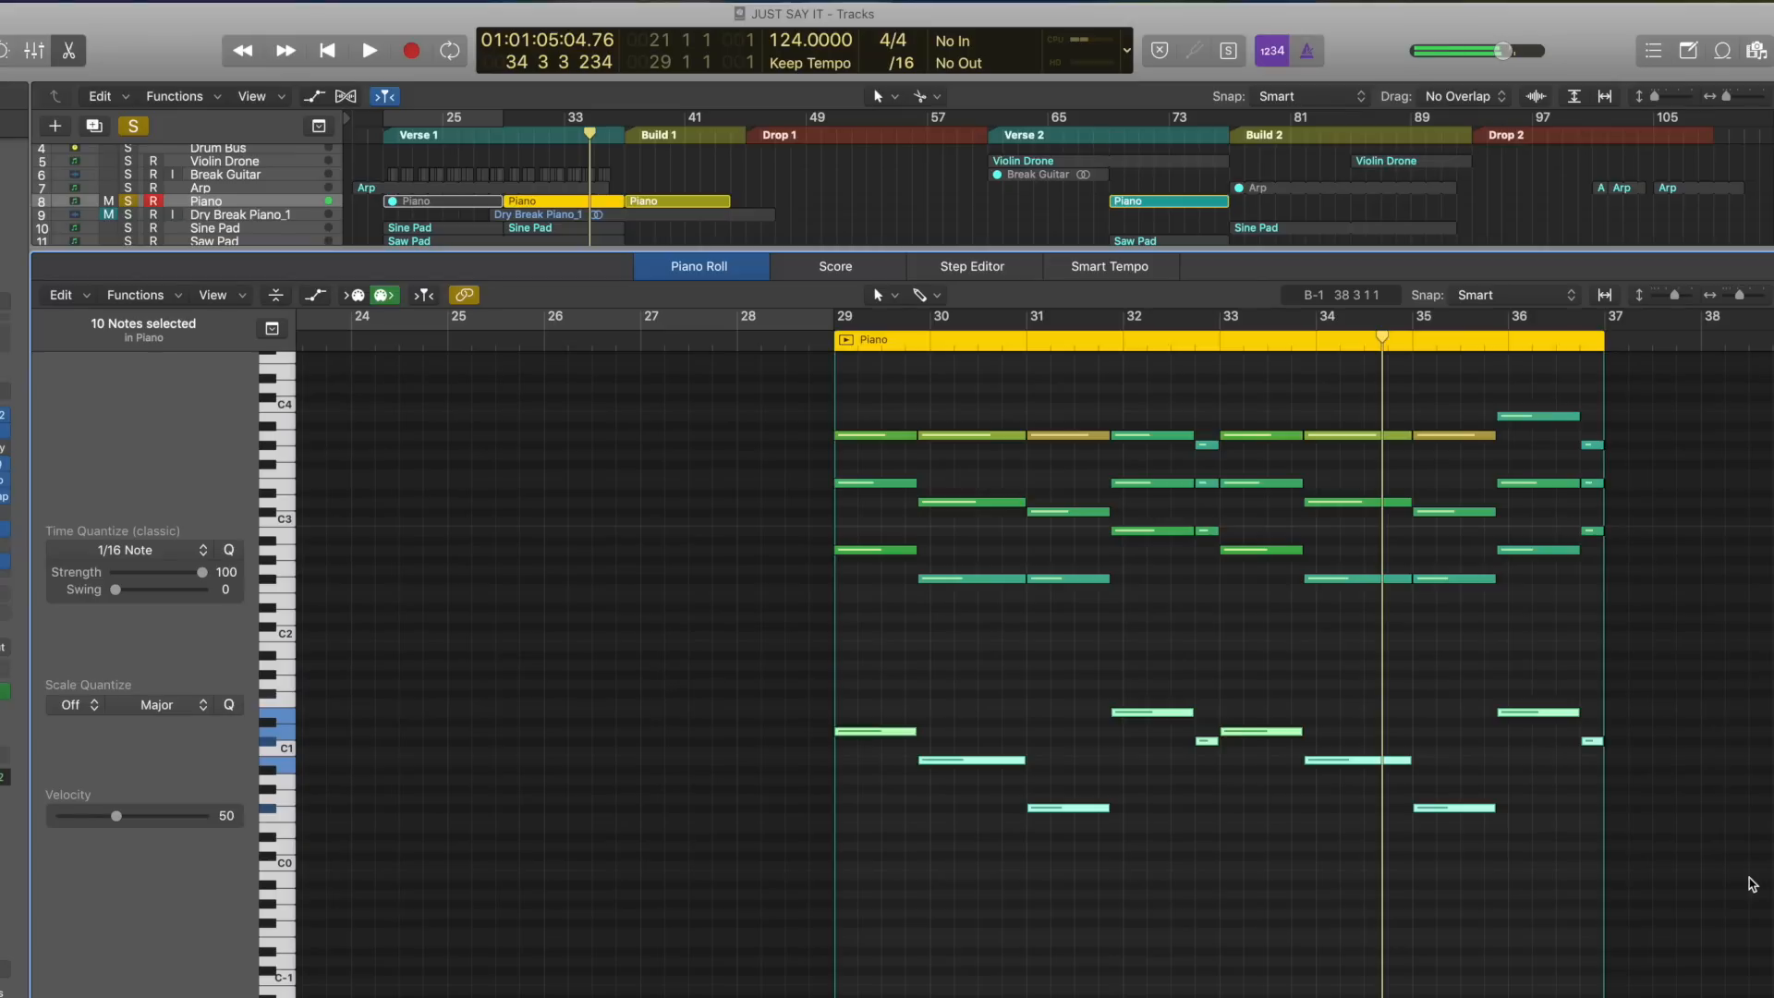
left_click(1243, 697)
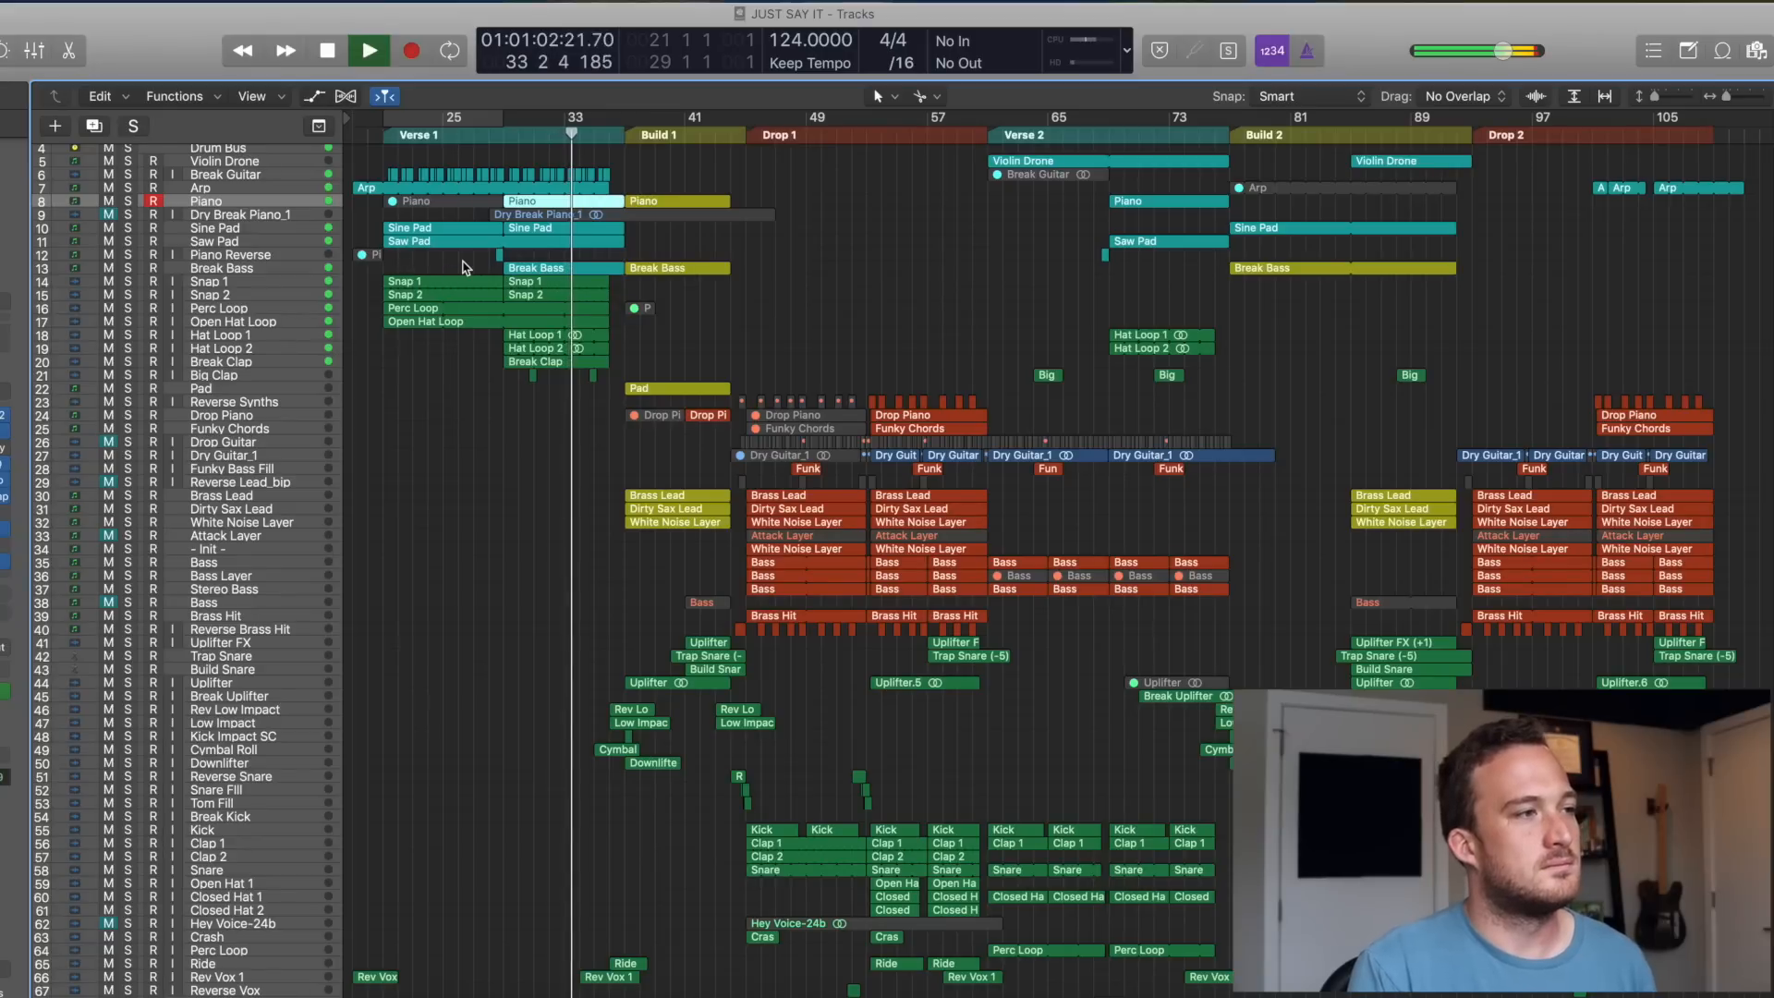
- Select and solo the Saw Pad track with the playhead at bar 21, the start of Verse 1
left_click(216, 242)
left_click(412, 215)
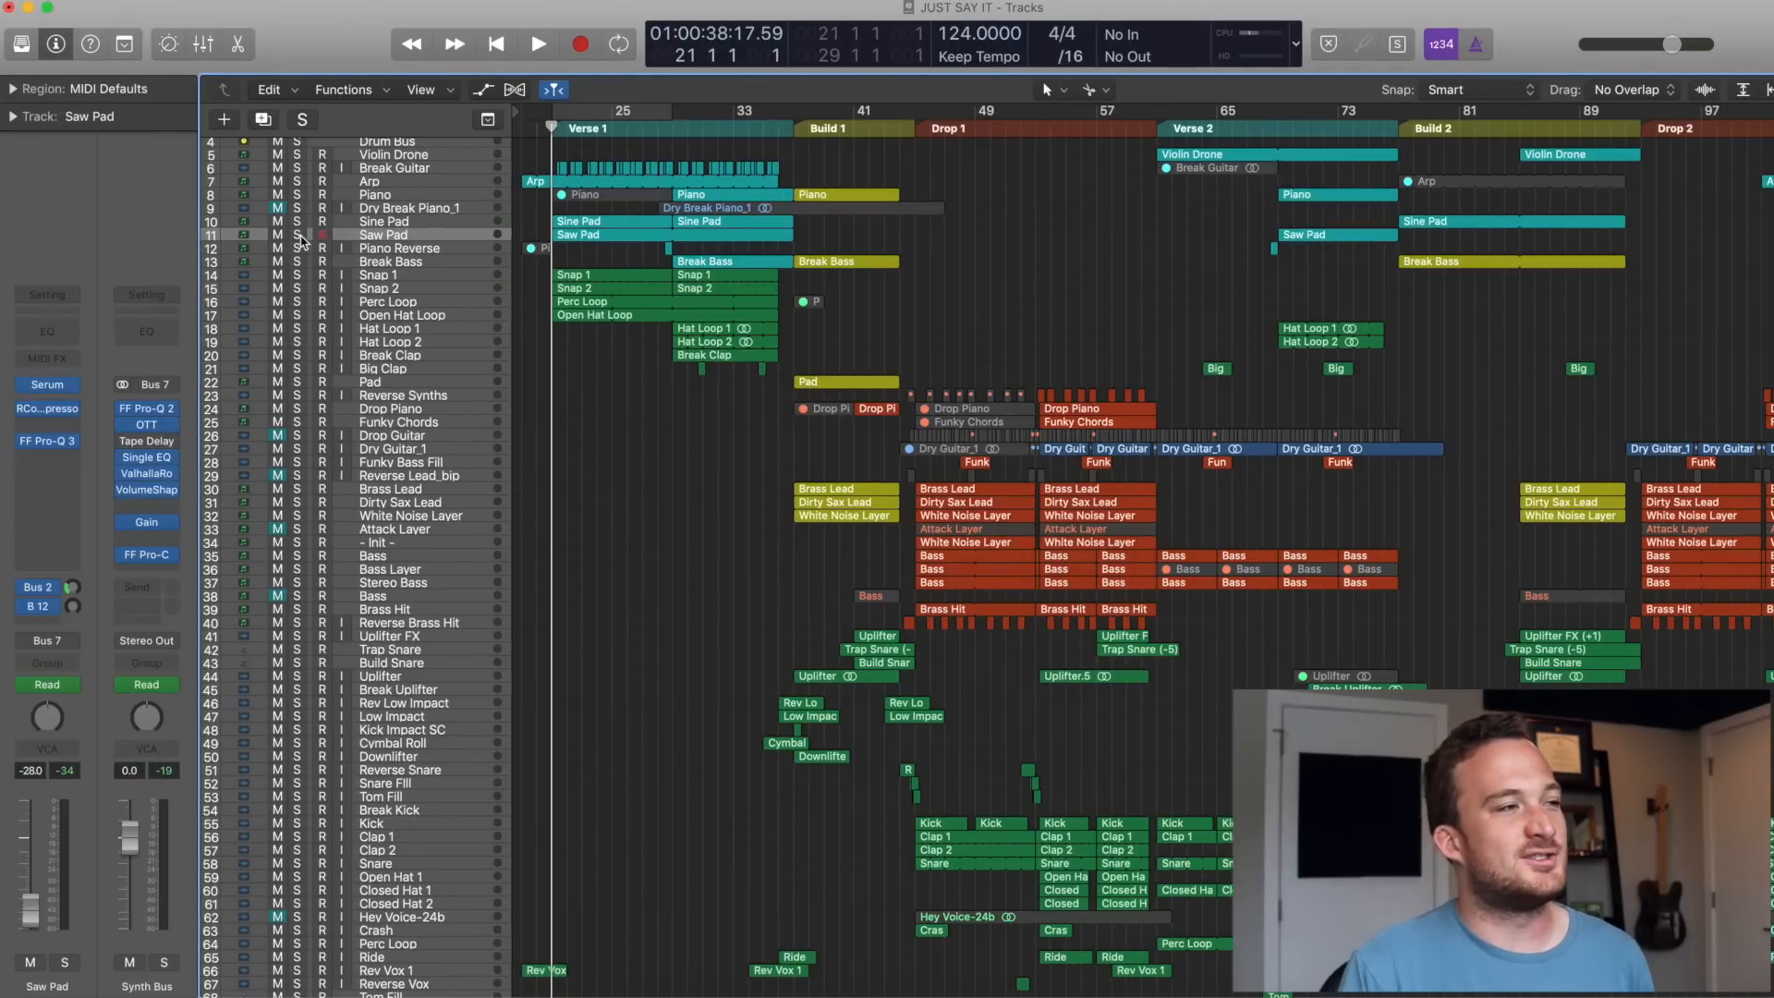
left_click(297, 235)
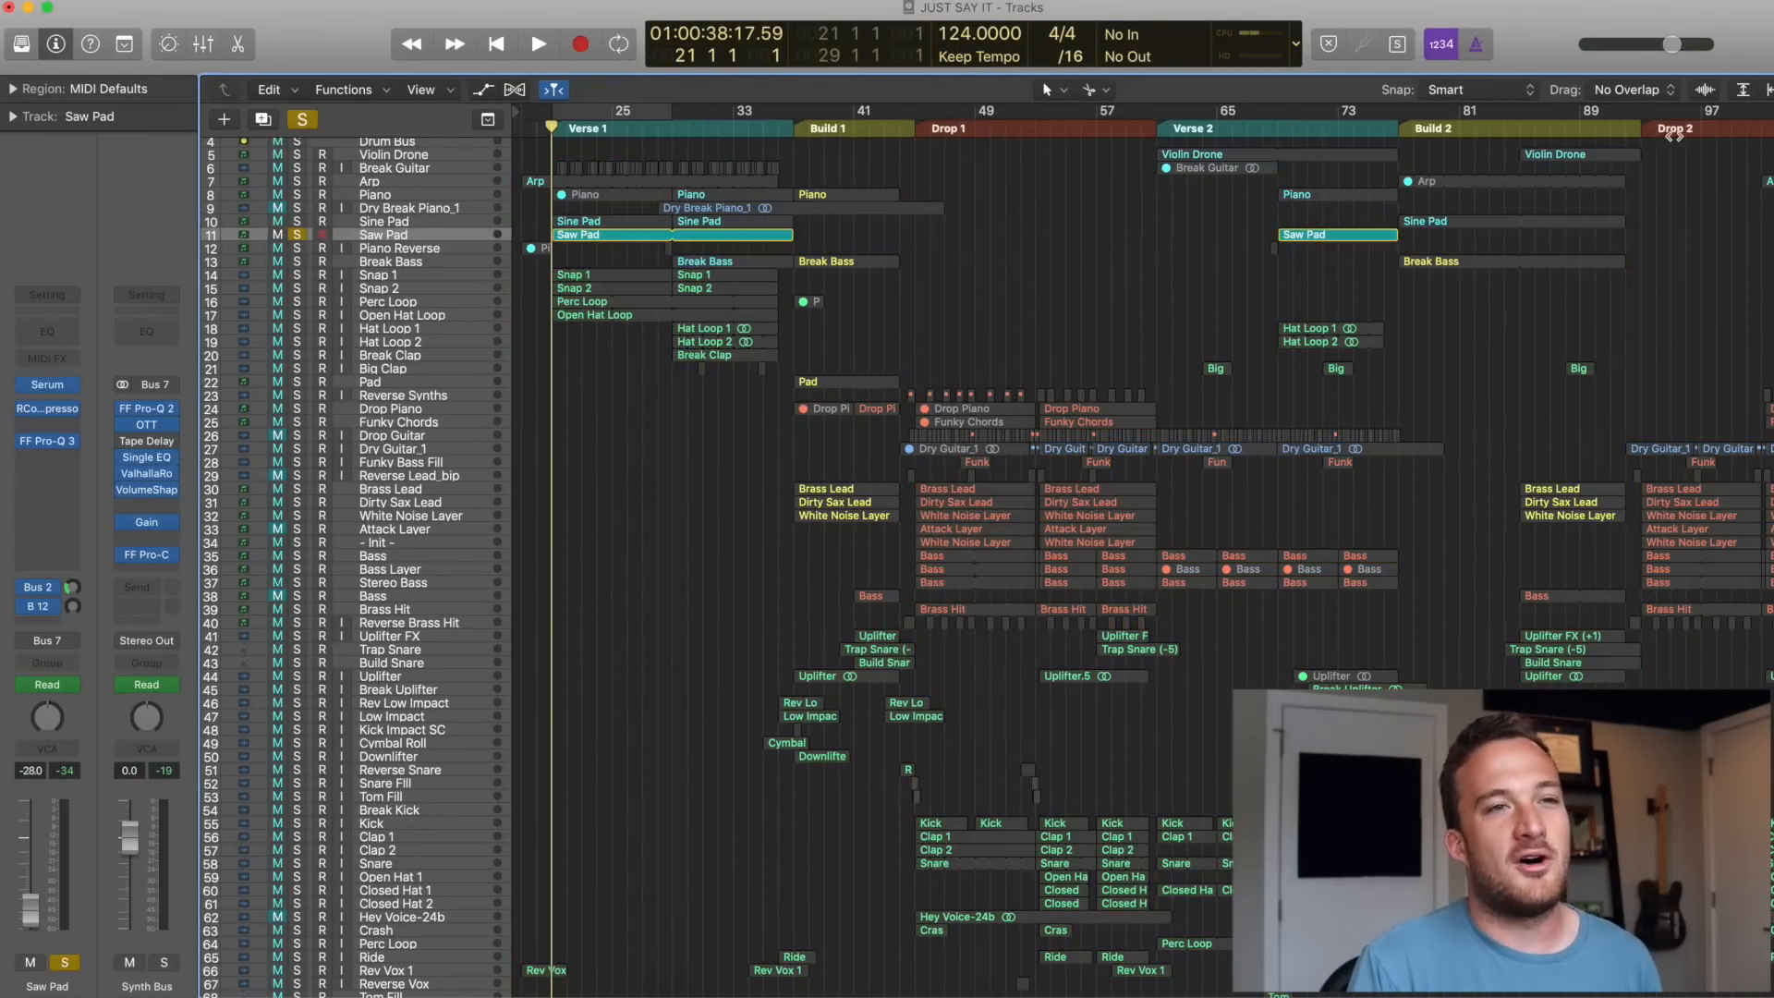
- Enlarge the Saw Pad track and show its FX Fil Freq automation while playing Verse 1
key("super+Down")
key("super+Down")
key("super+Down")
key("super+Down")
key("super+Down")
key("super+Down")
key("super+Down")
key("super+Down")
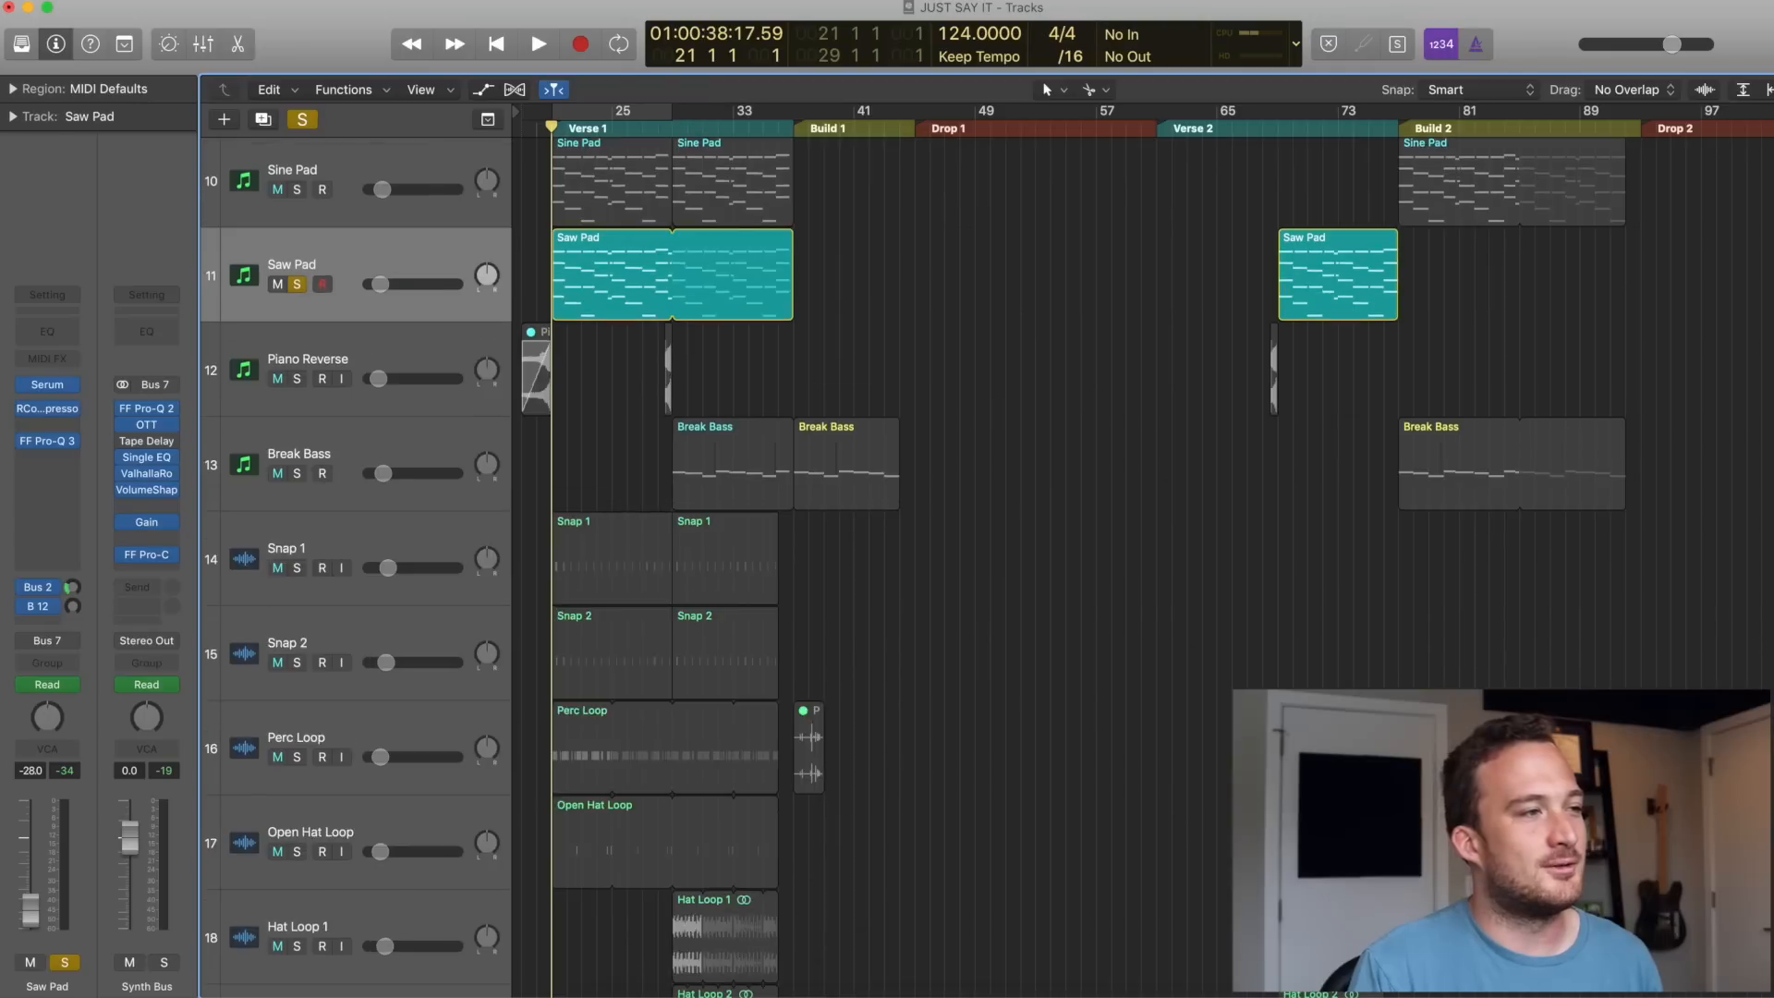
key("a")
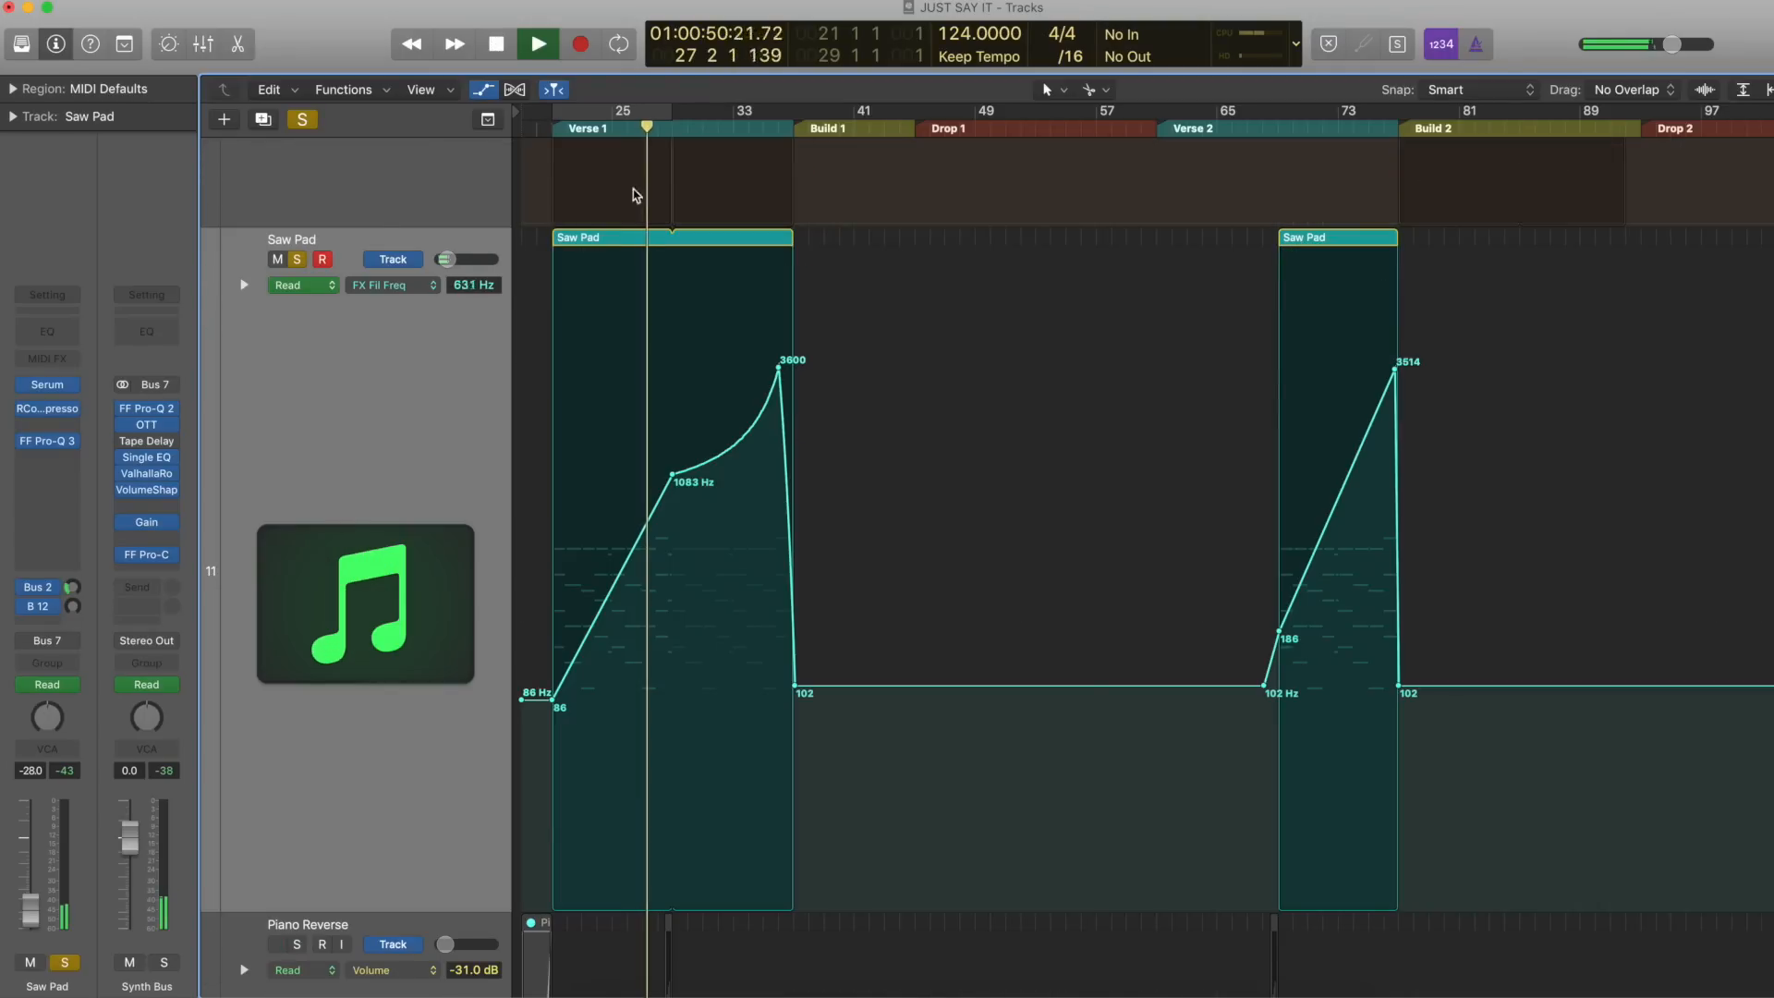
- Open the Saw Pad's Serum instrument beside the automation and review its effects and oscillator settings
mouse_move(53, 389)
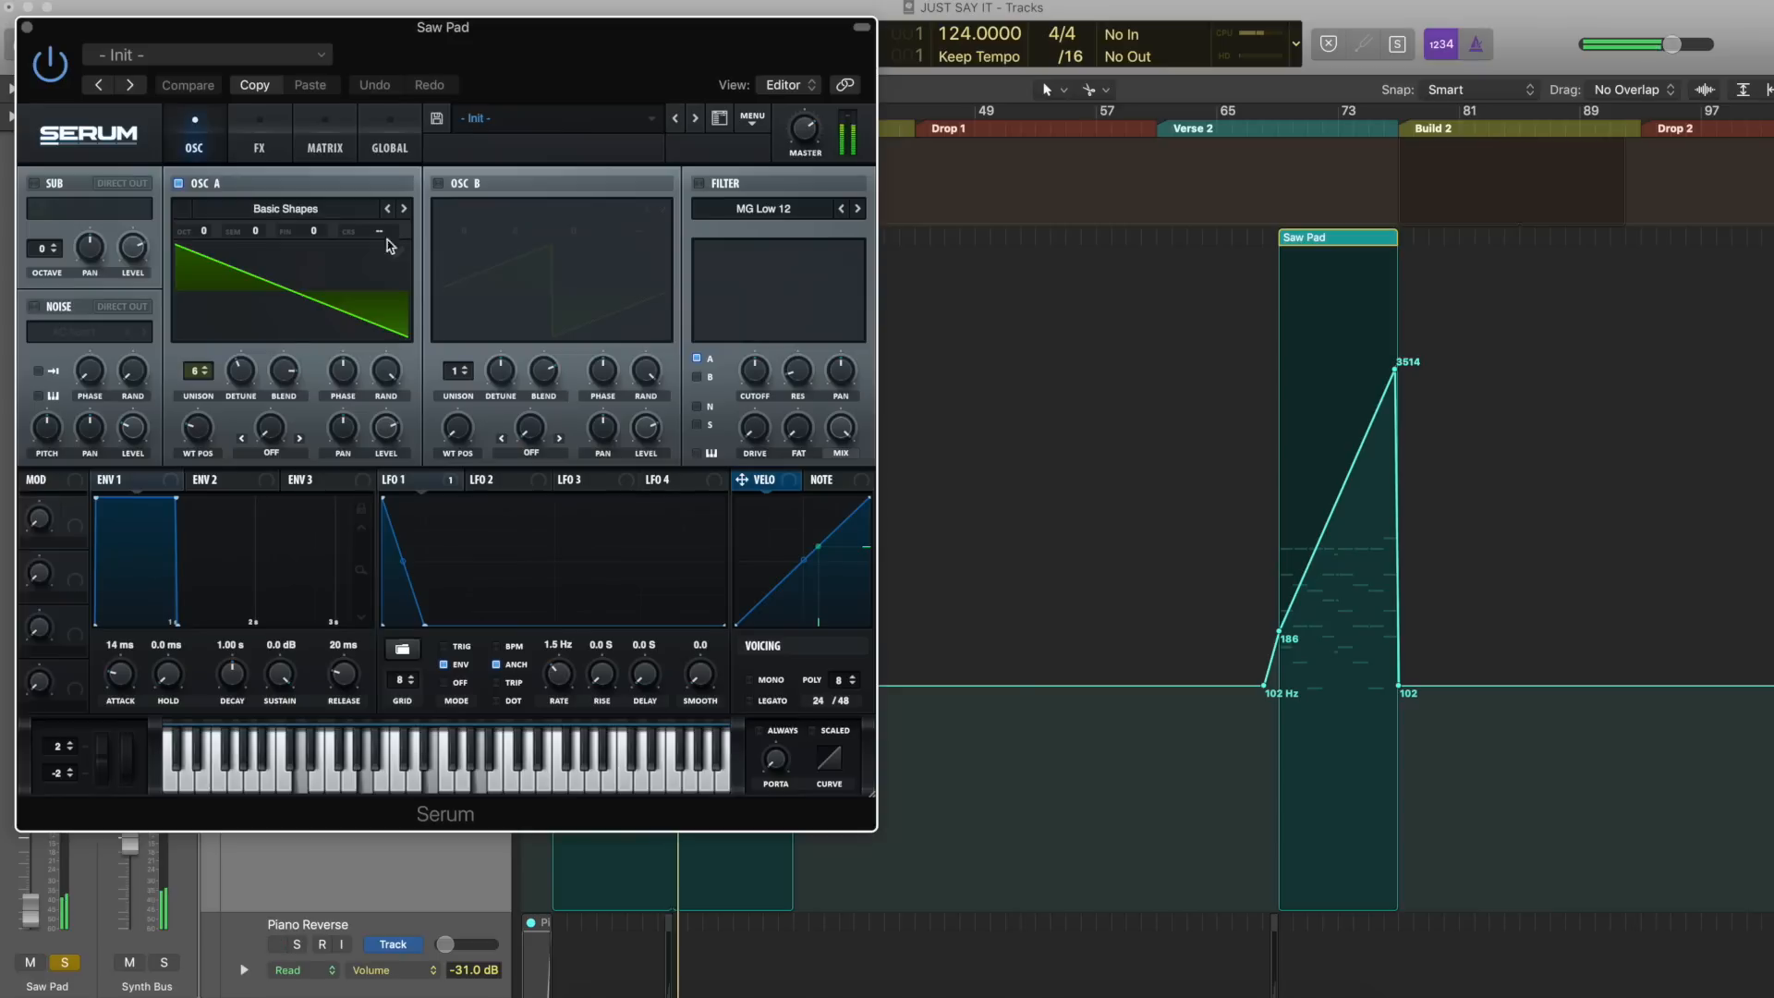
left_click_drag(522, 66, 1421, 170)
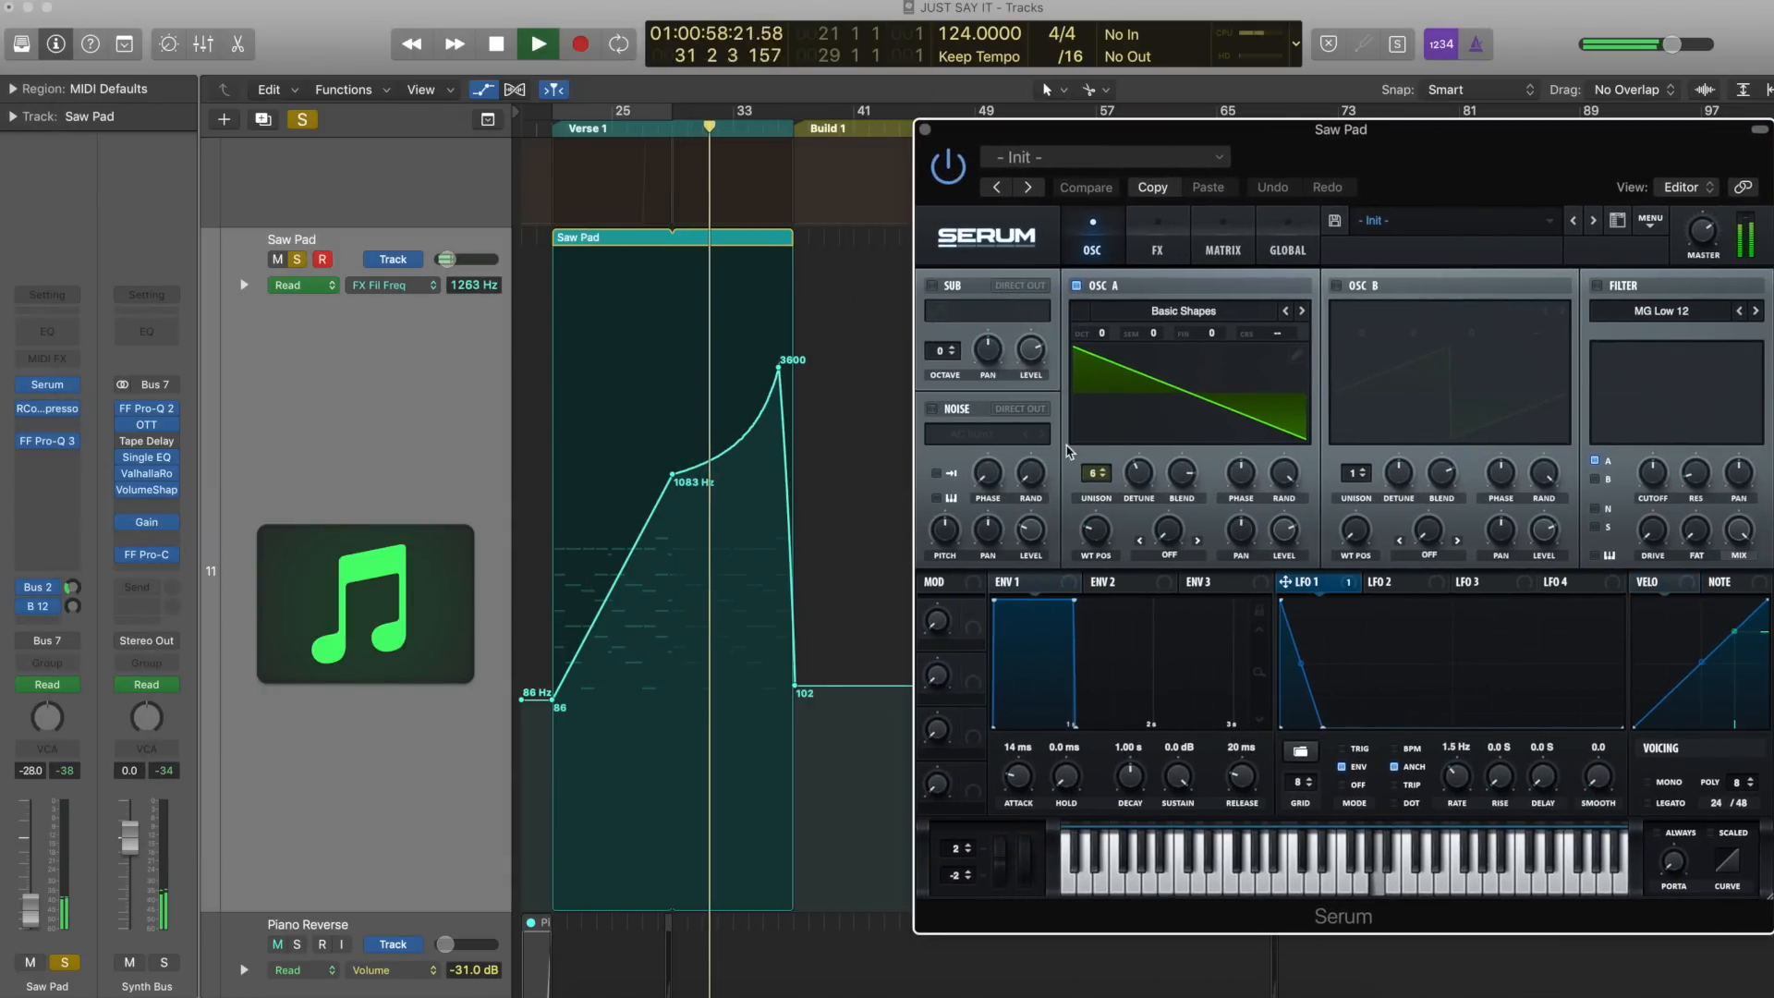
left_click(1151, 247)
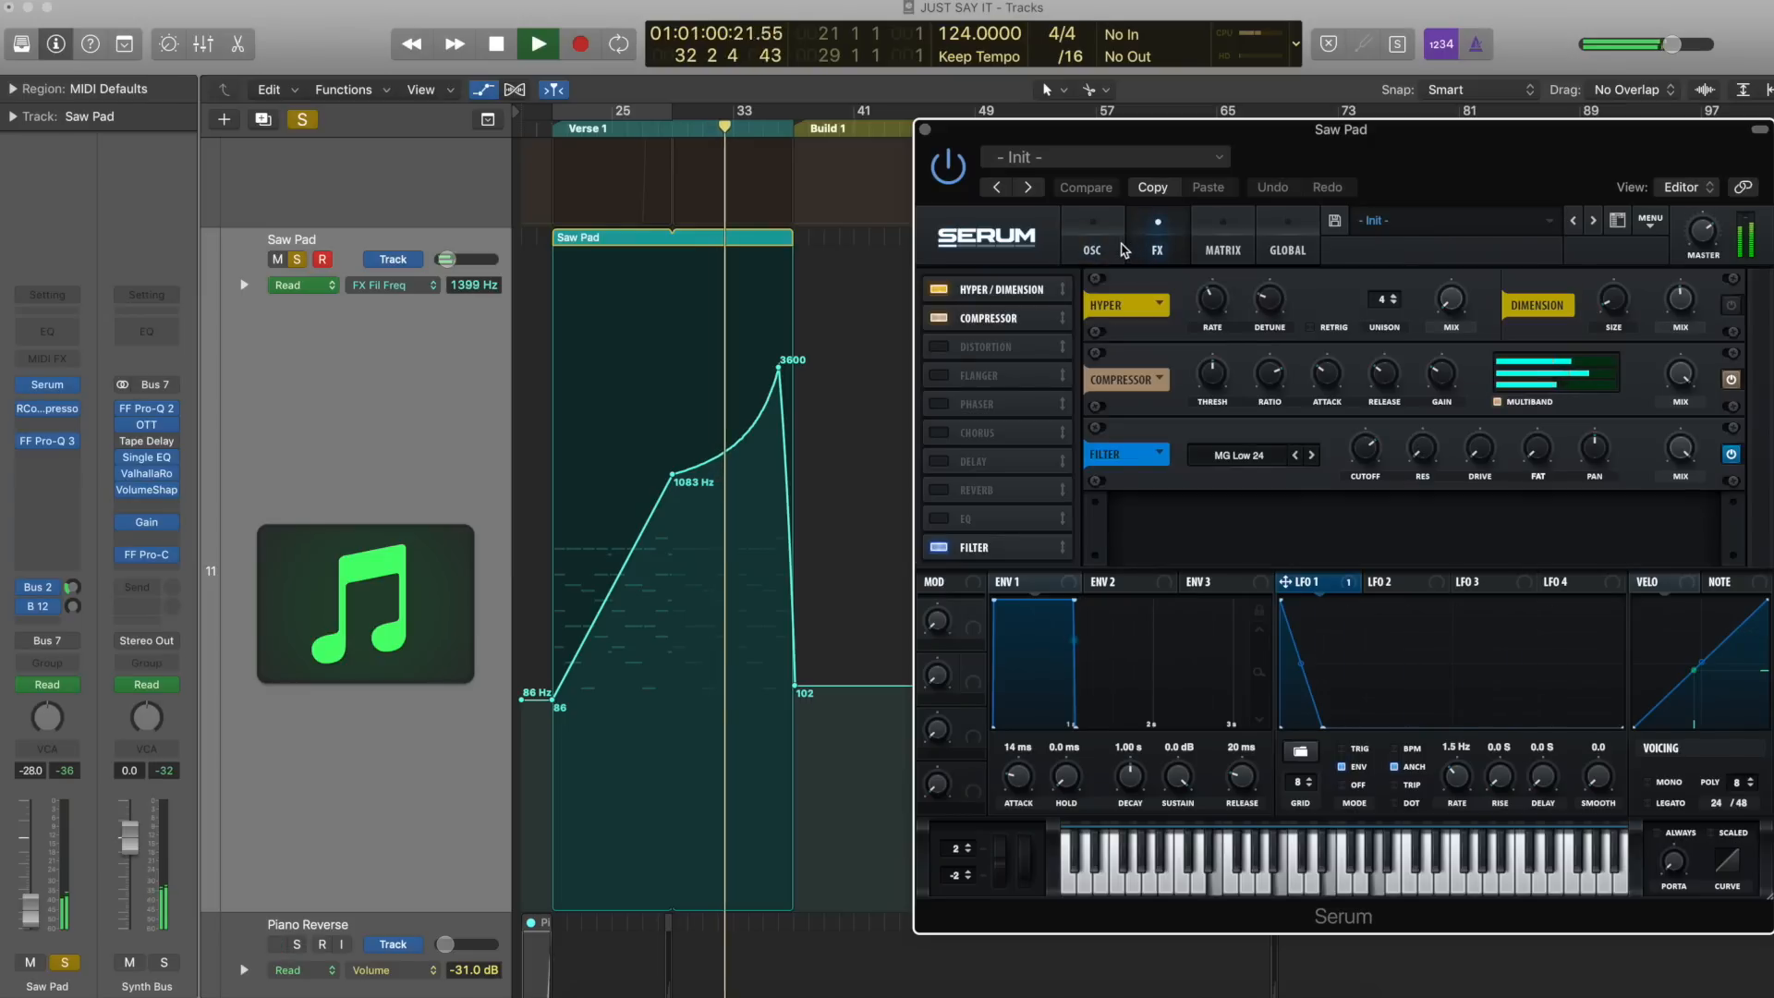
left_click(1095, 247)
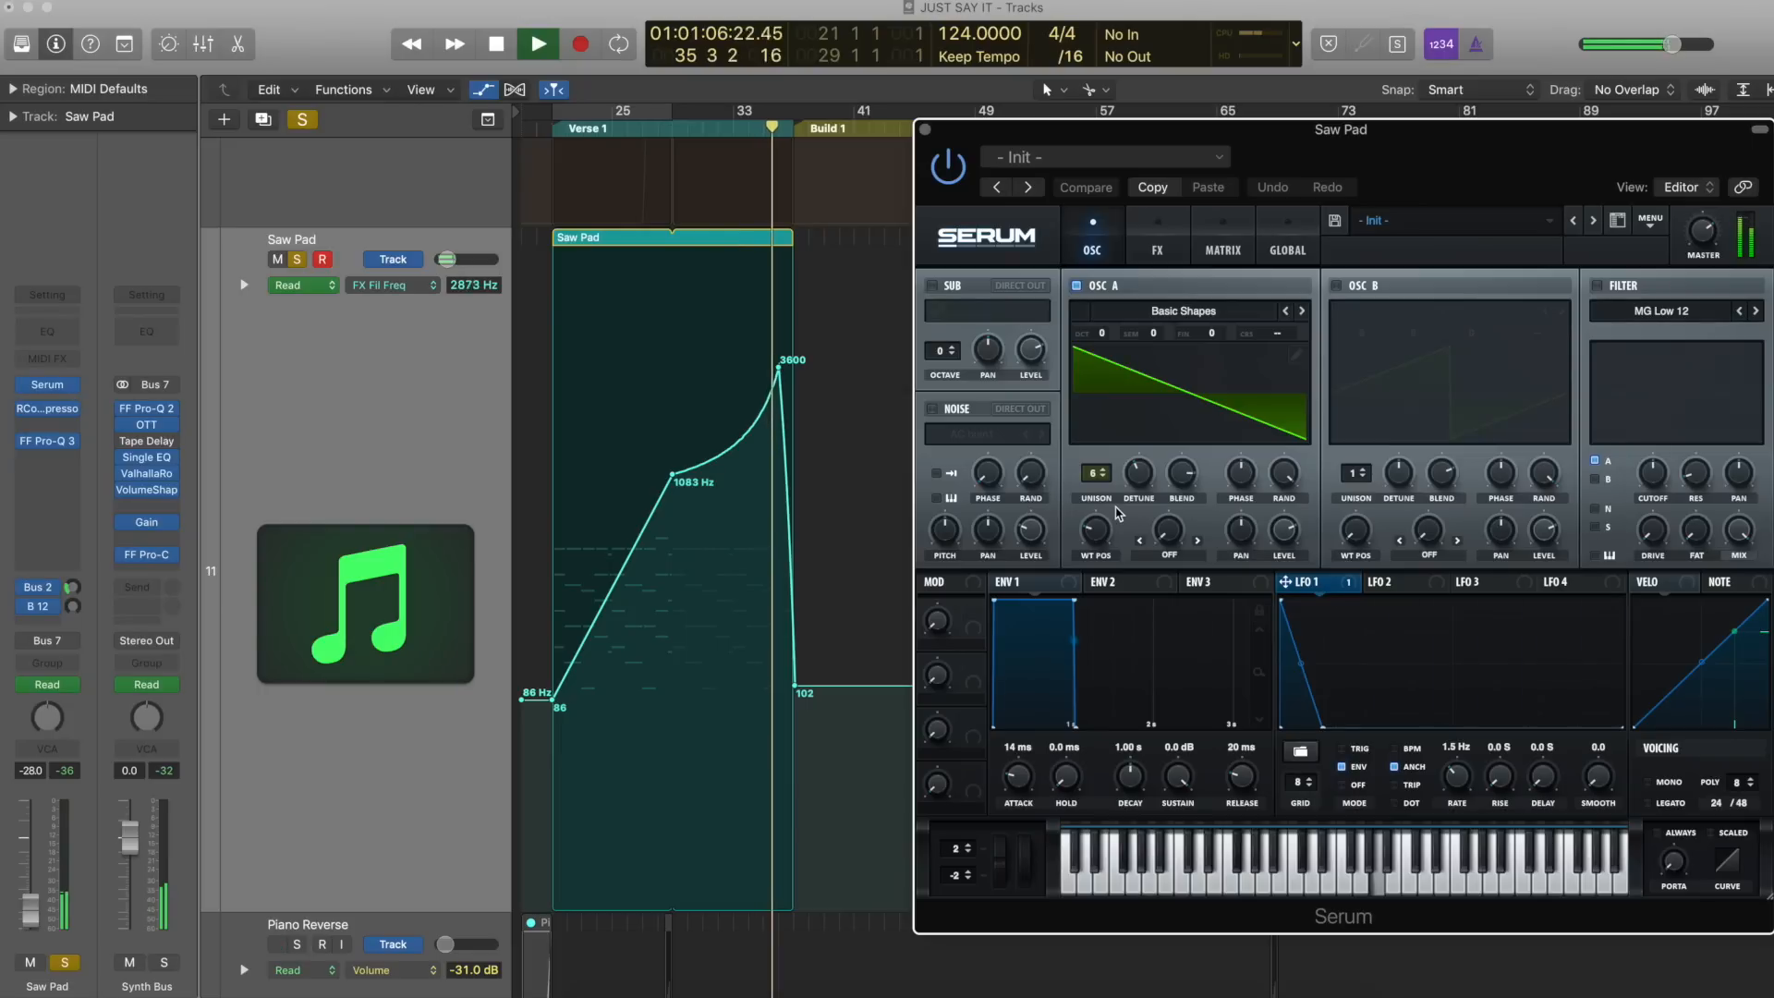
- Play the full mix from near the end of Verse 1, then close Serum and return to the track overview without automation
key("space")
left_click(753, 129)
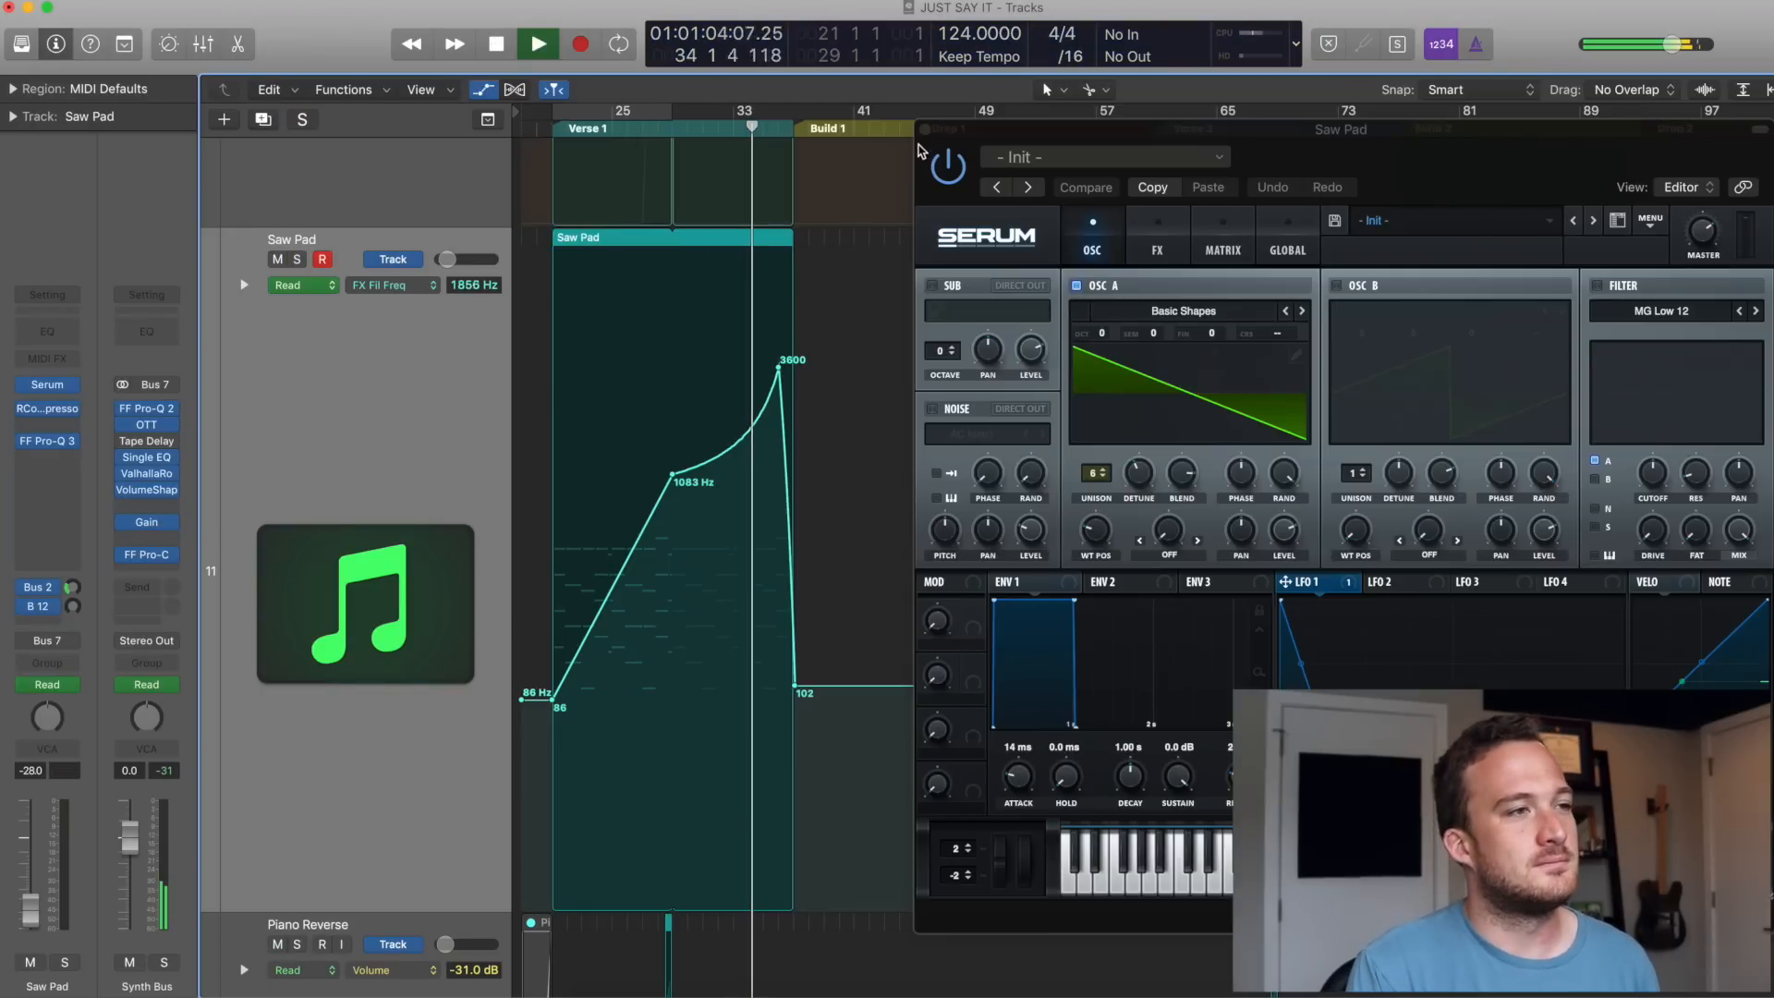
left_click(925, 129)
key("a")
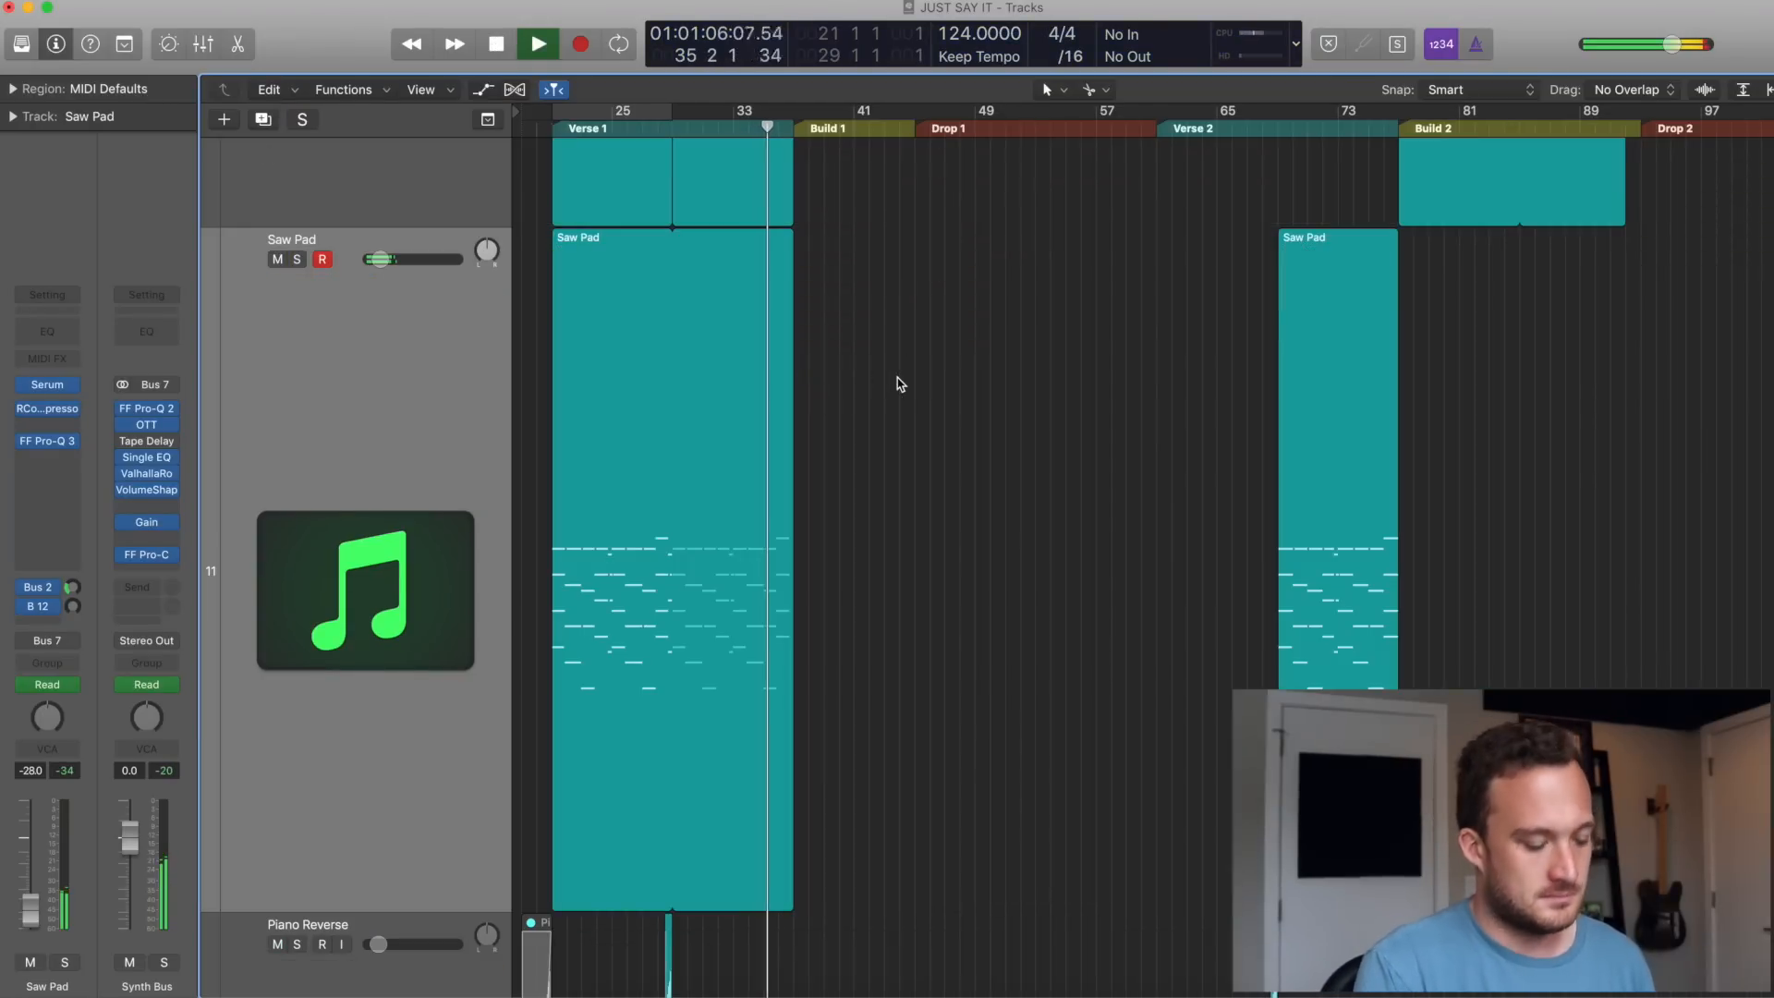
key("z")
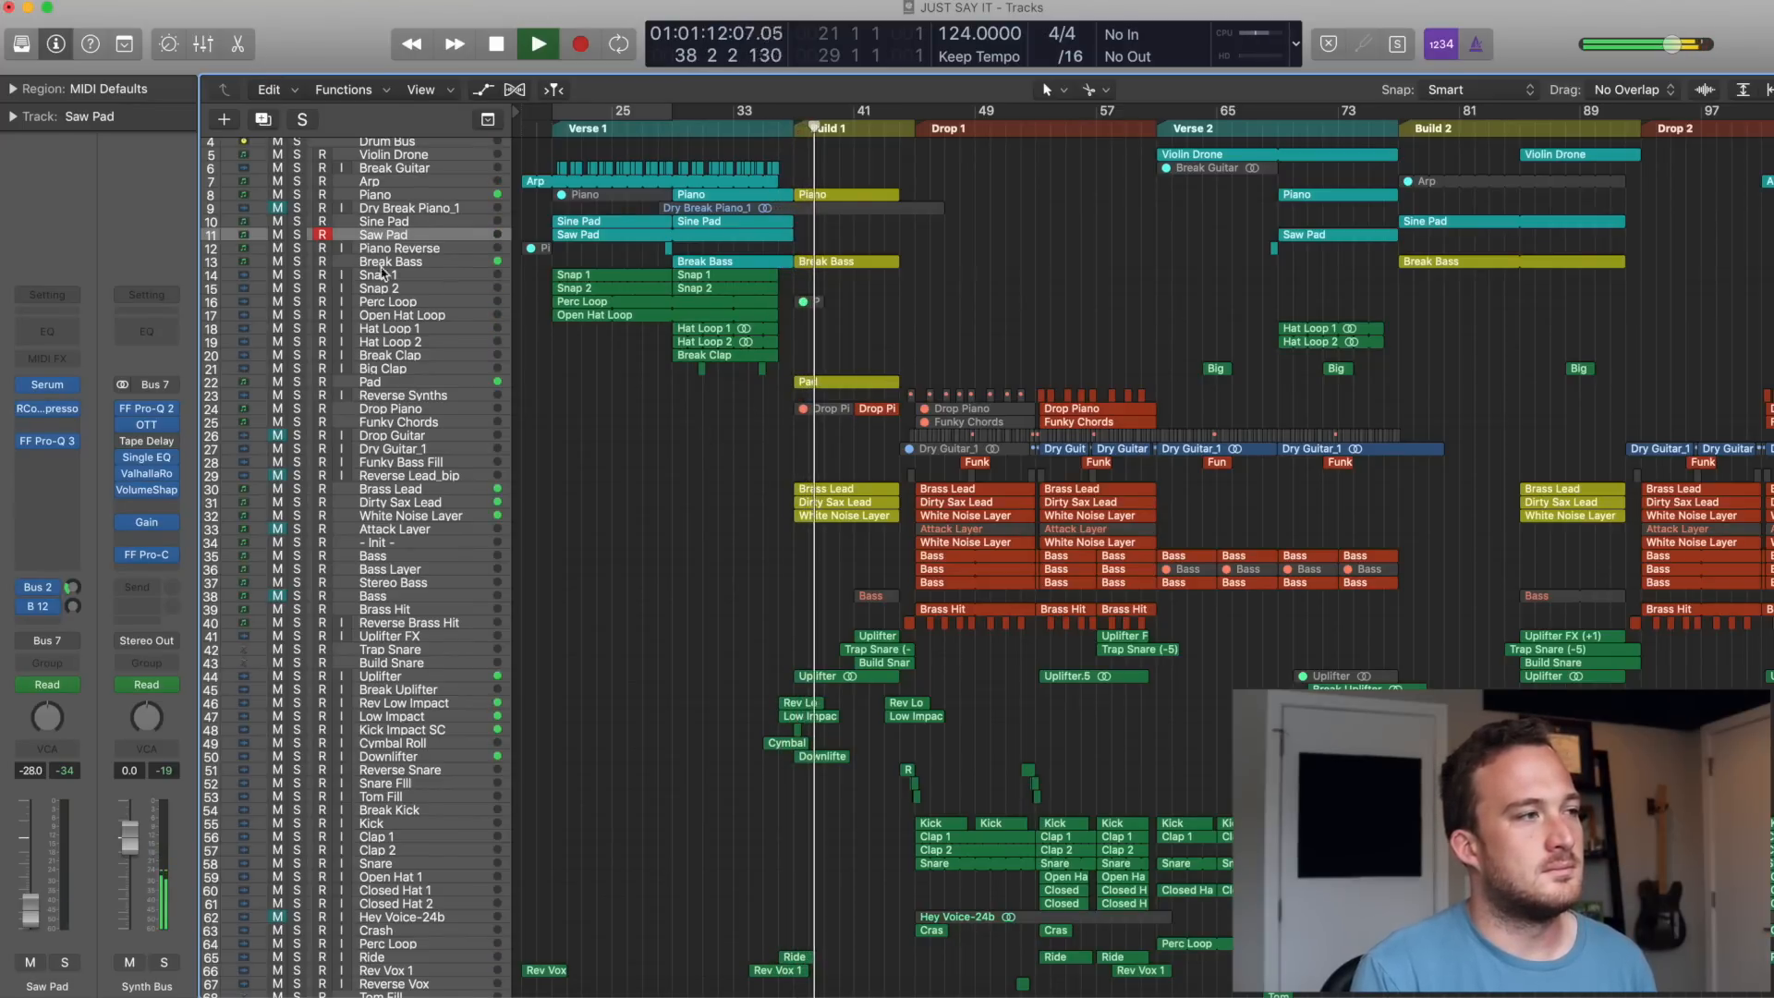
- Solo the Break Bass track, stop playback at the start of Build 1 and check its Nexus 2 preset
left_click(297, 262)
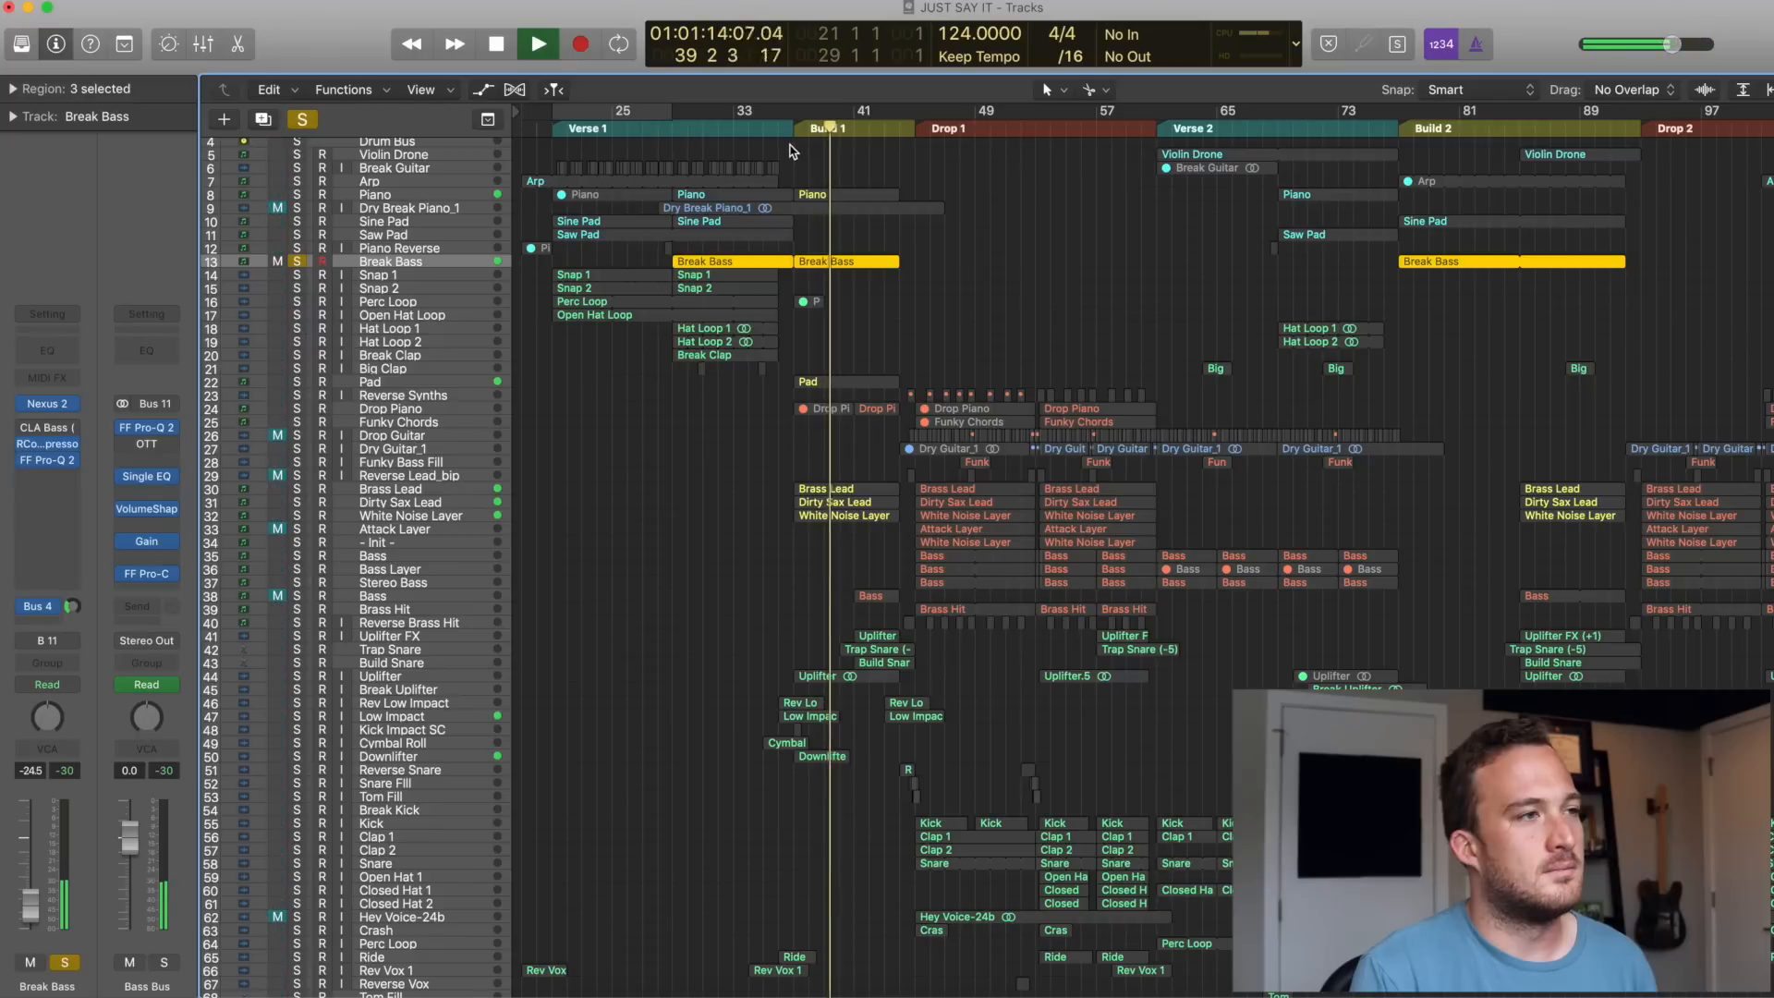
key("space")
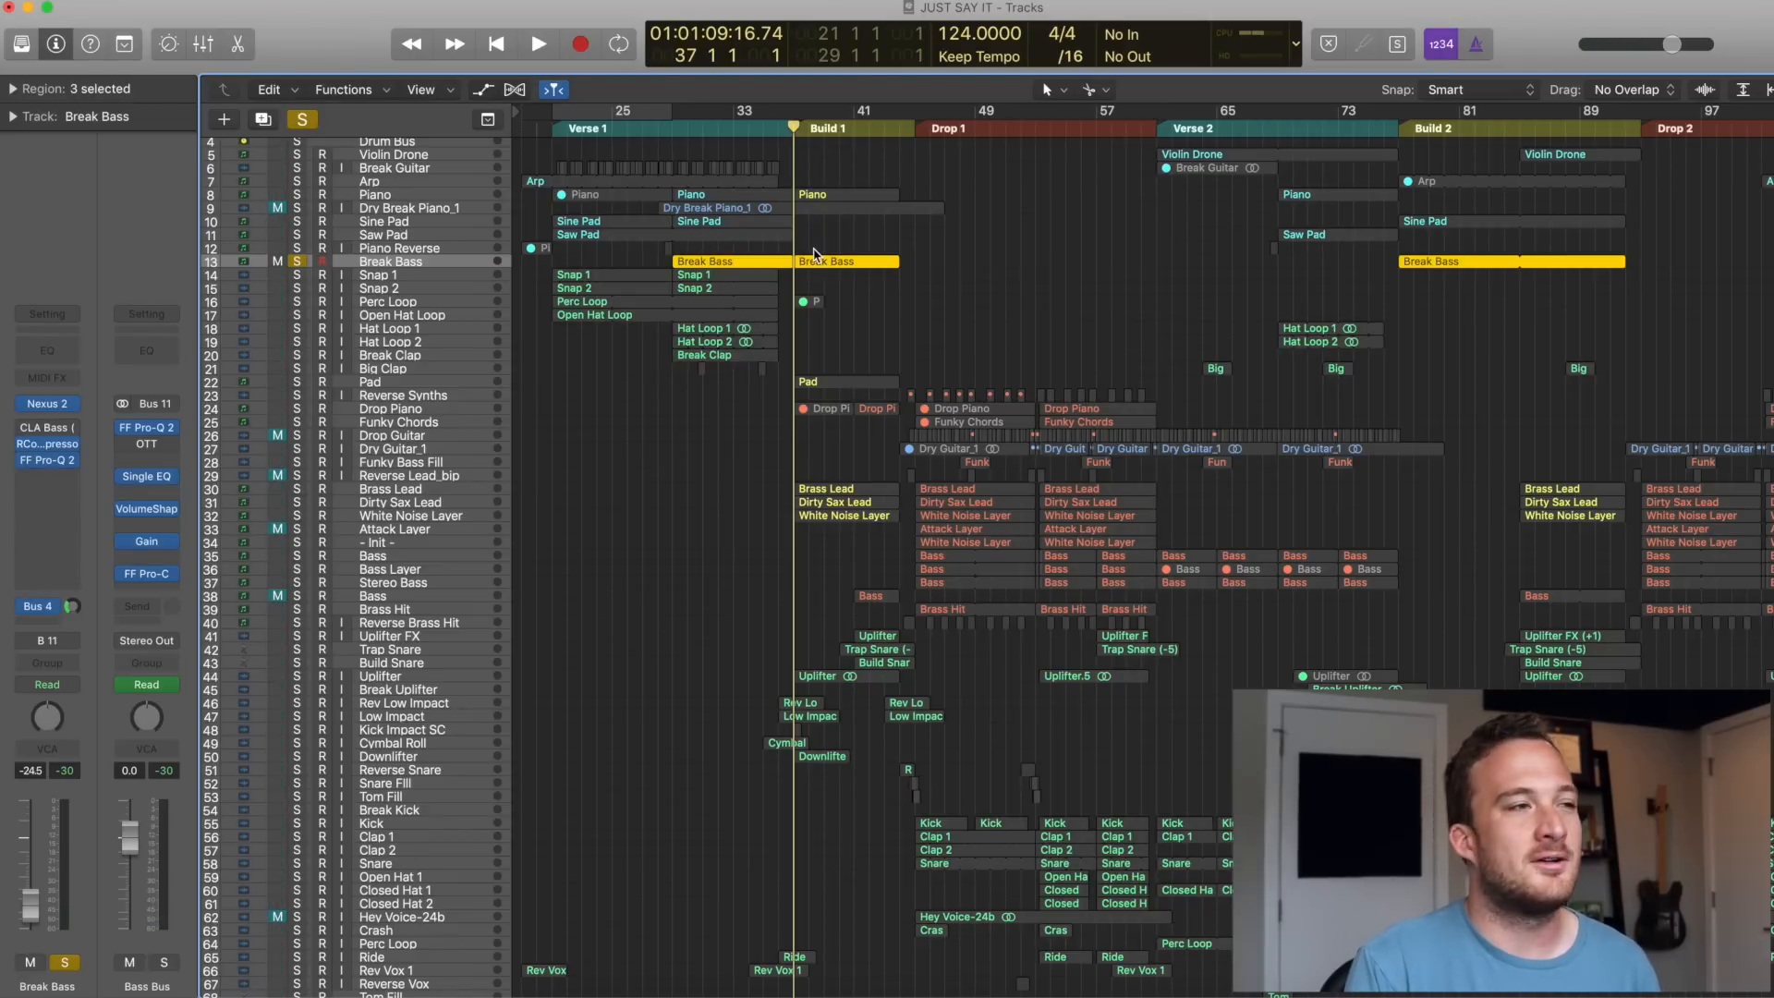
left_click(35, 407)
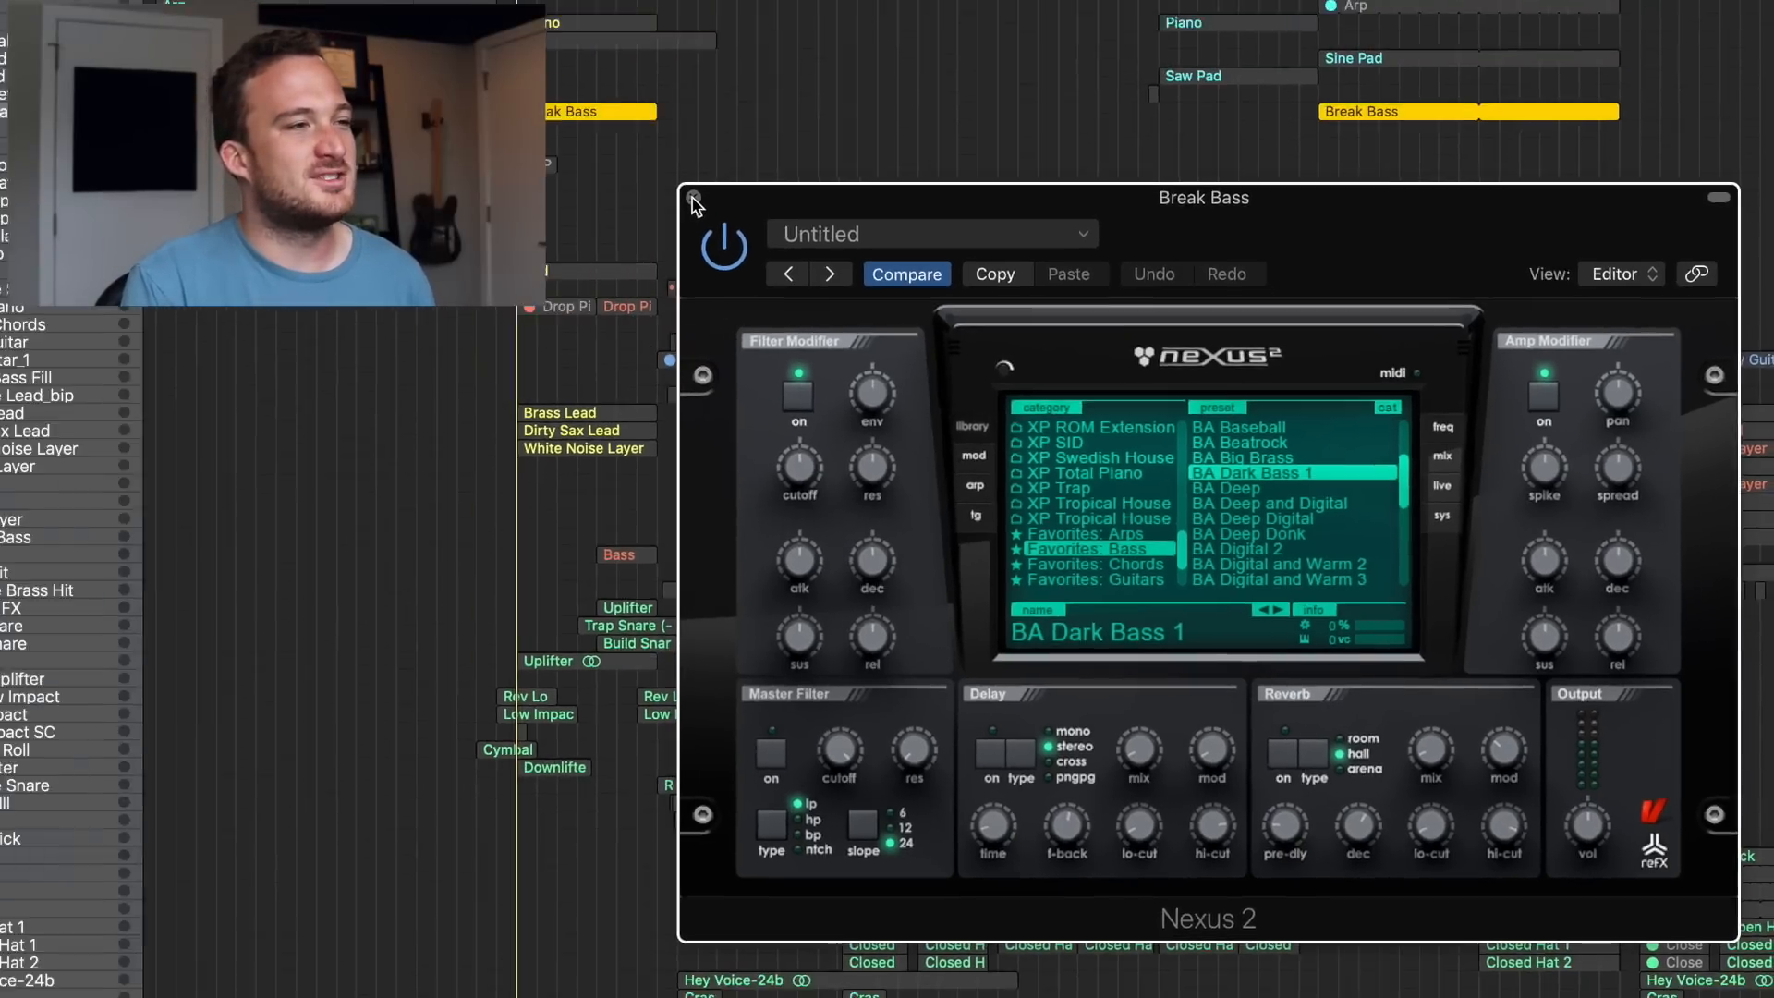
left_click(693, 198)
- Open the Build 1 Break Bass region in the Piano Roll and play its notes
double_click(847, 266)
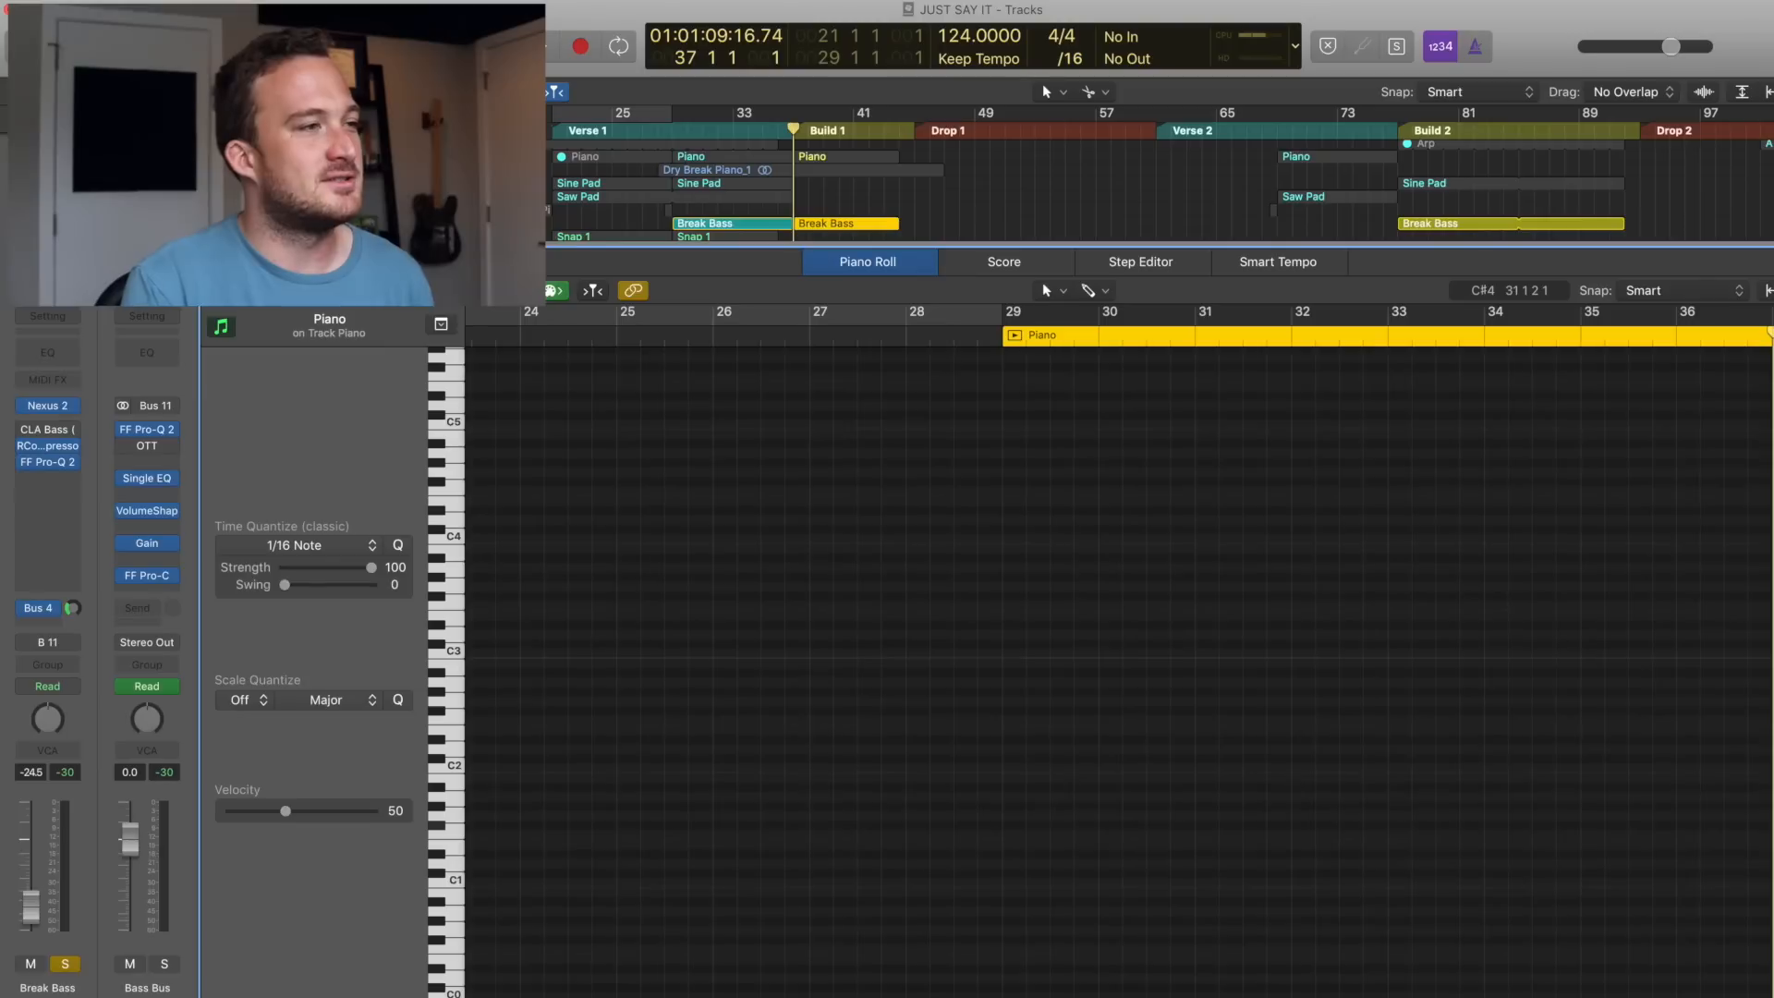
key("space")
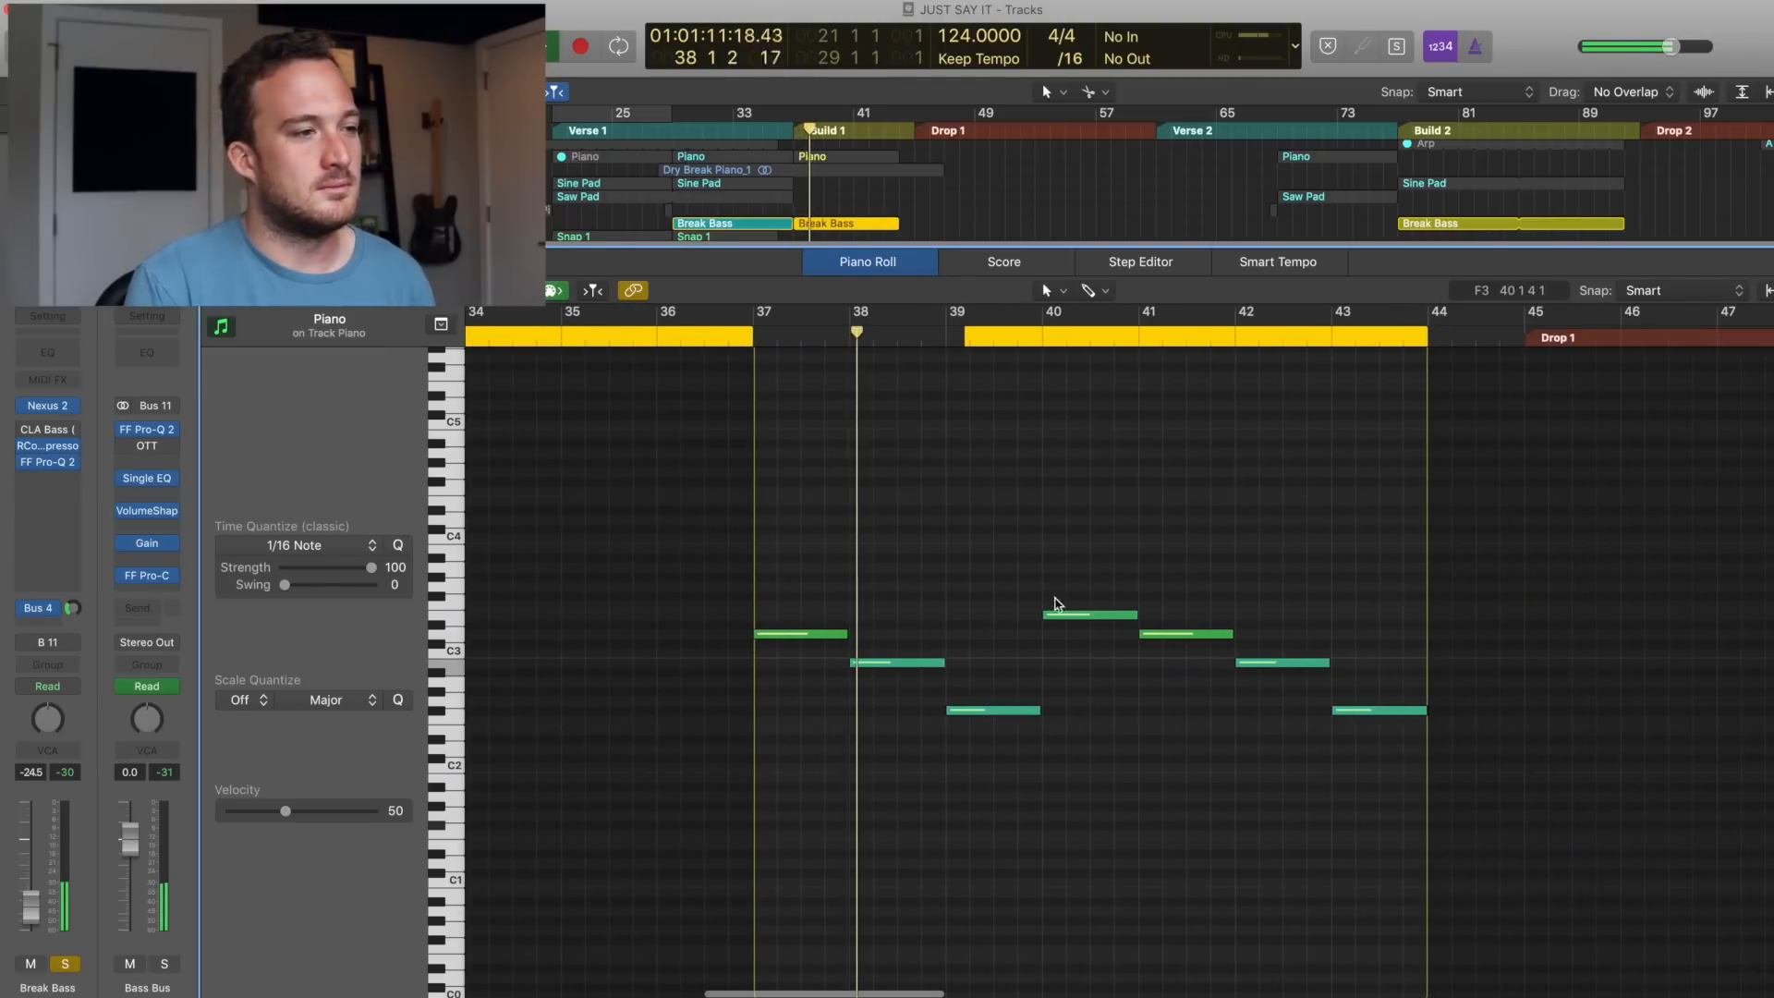
- Show the Break Bass region's Pitch Bend automation below the notes, enlarge it and play the region
left_click(496, 307)
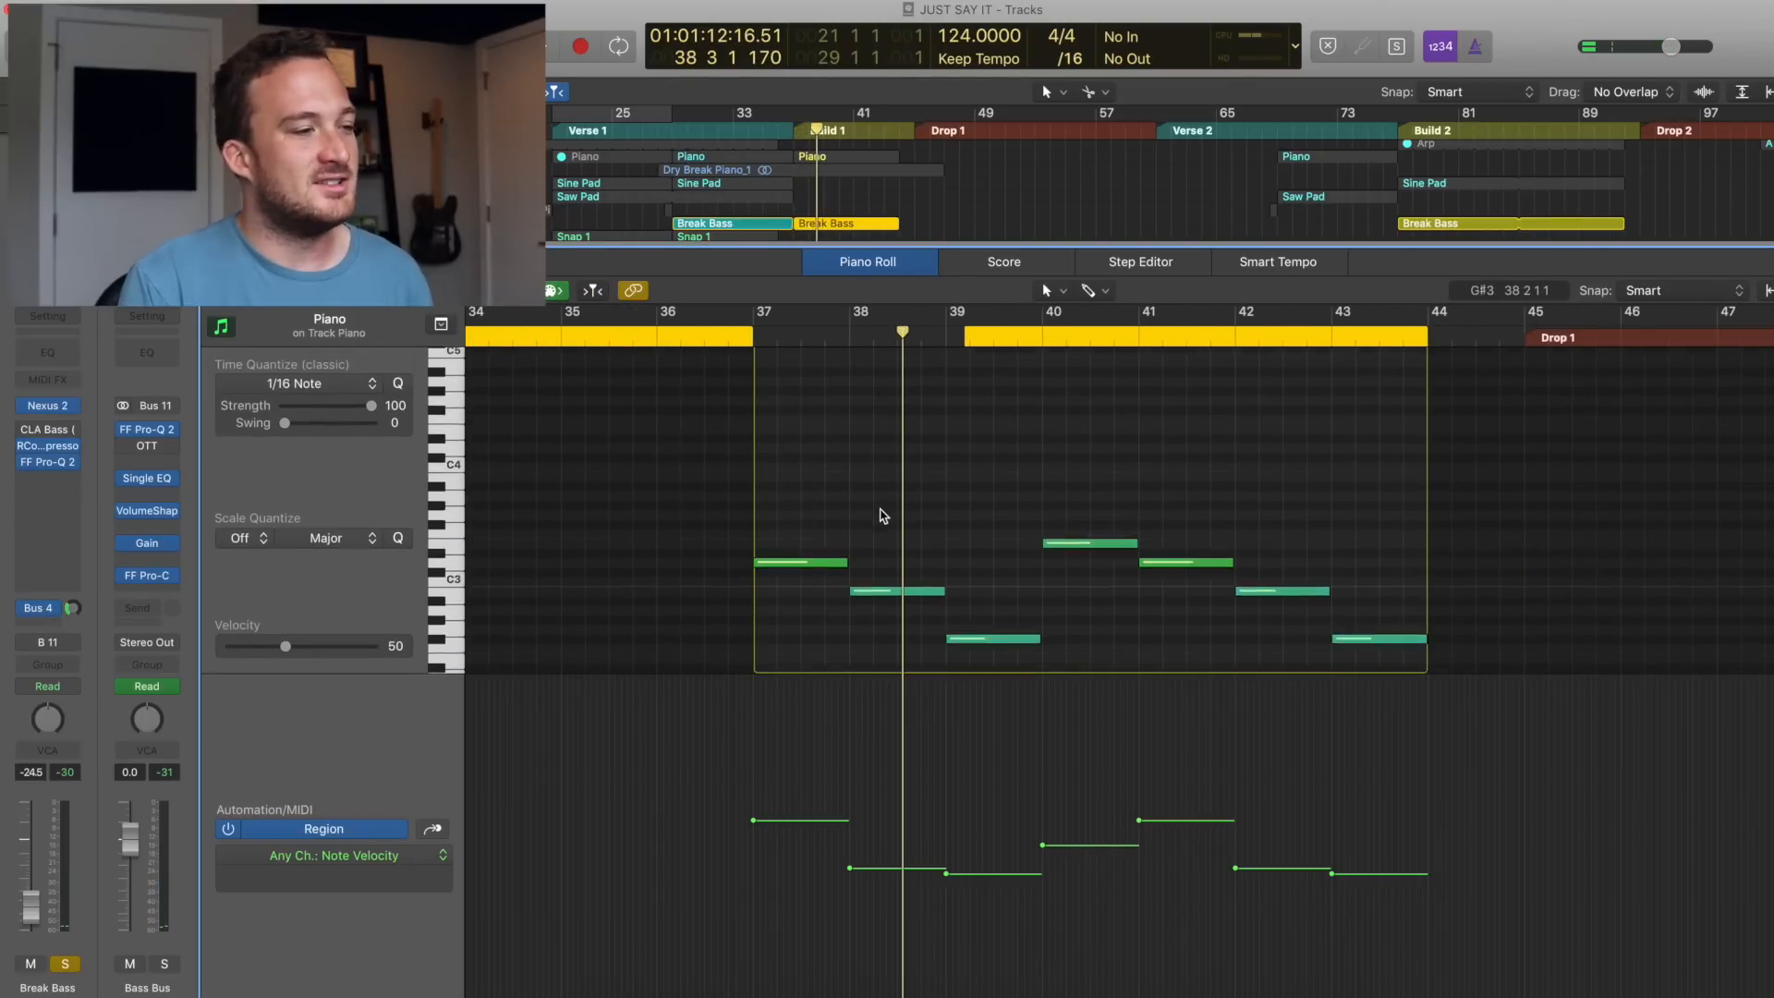
left_click(315, 855)
left_click(343, 863)
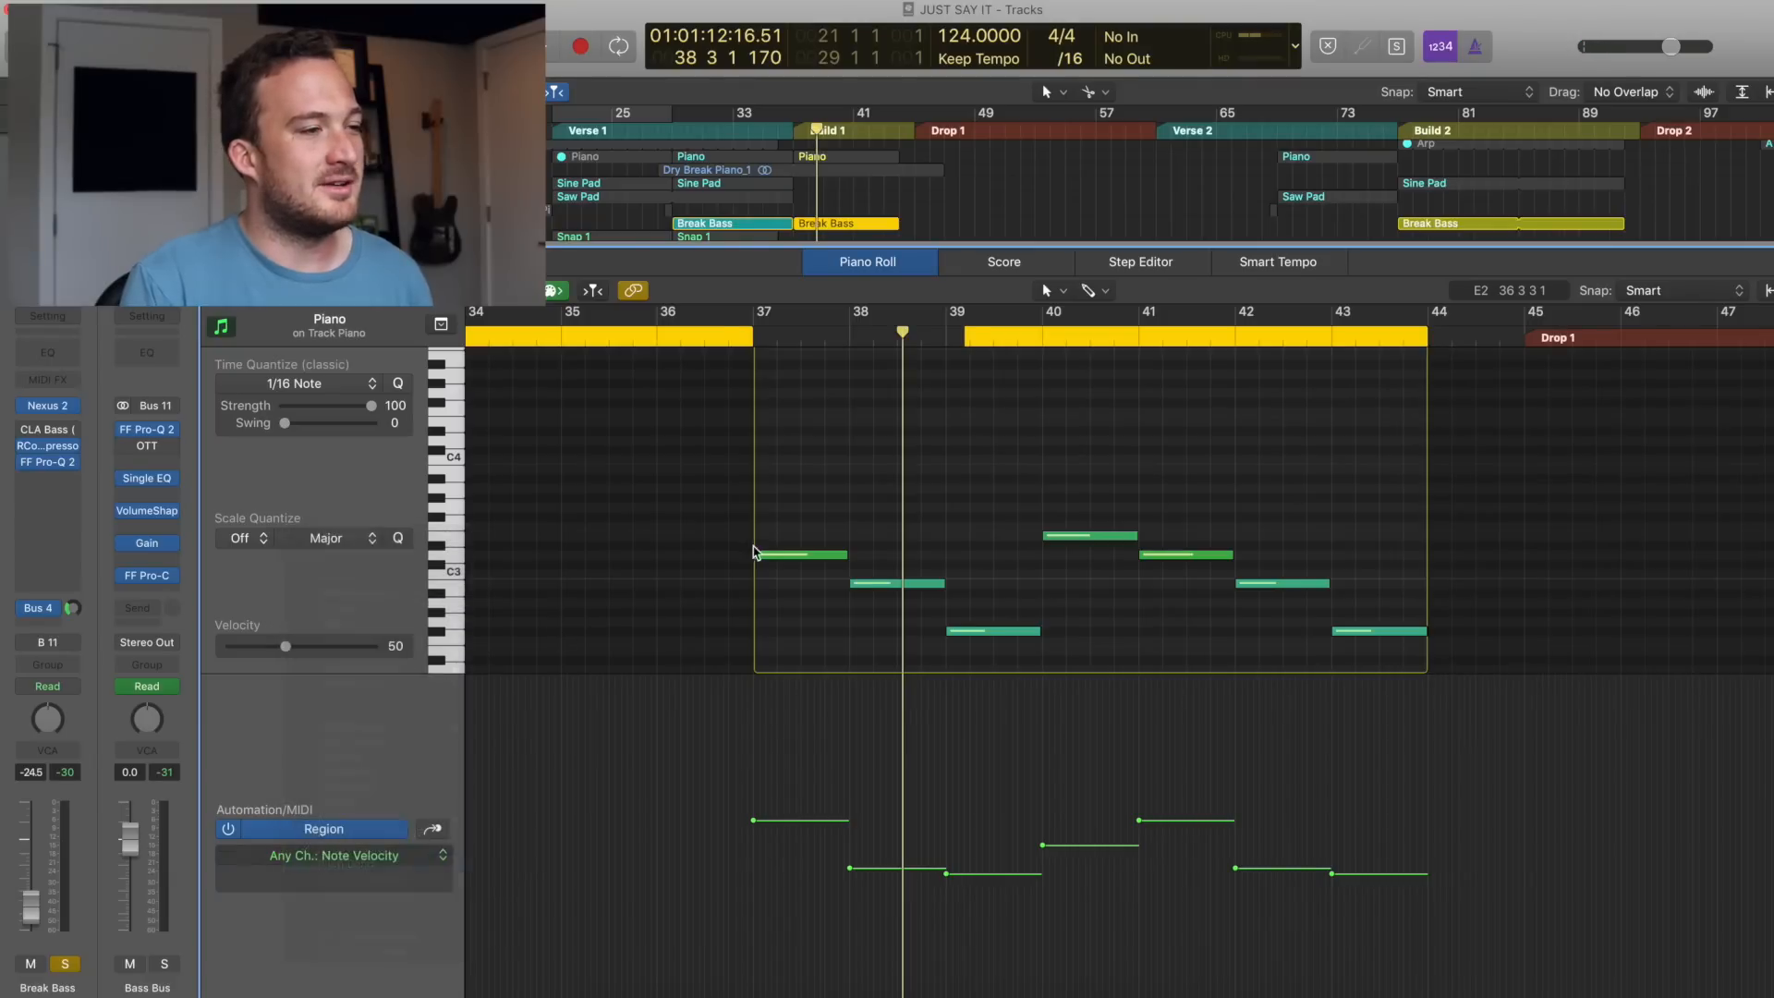
key("super+Right")
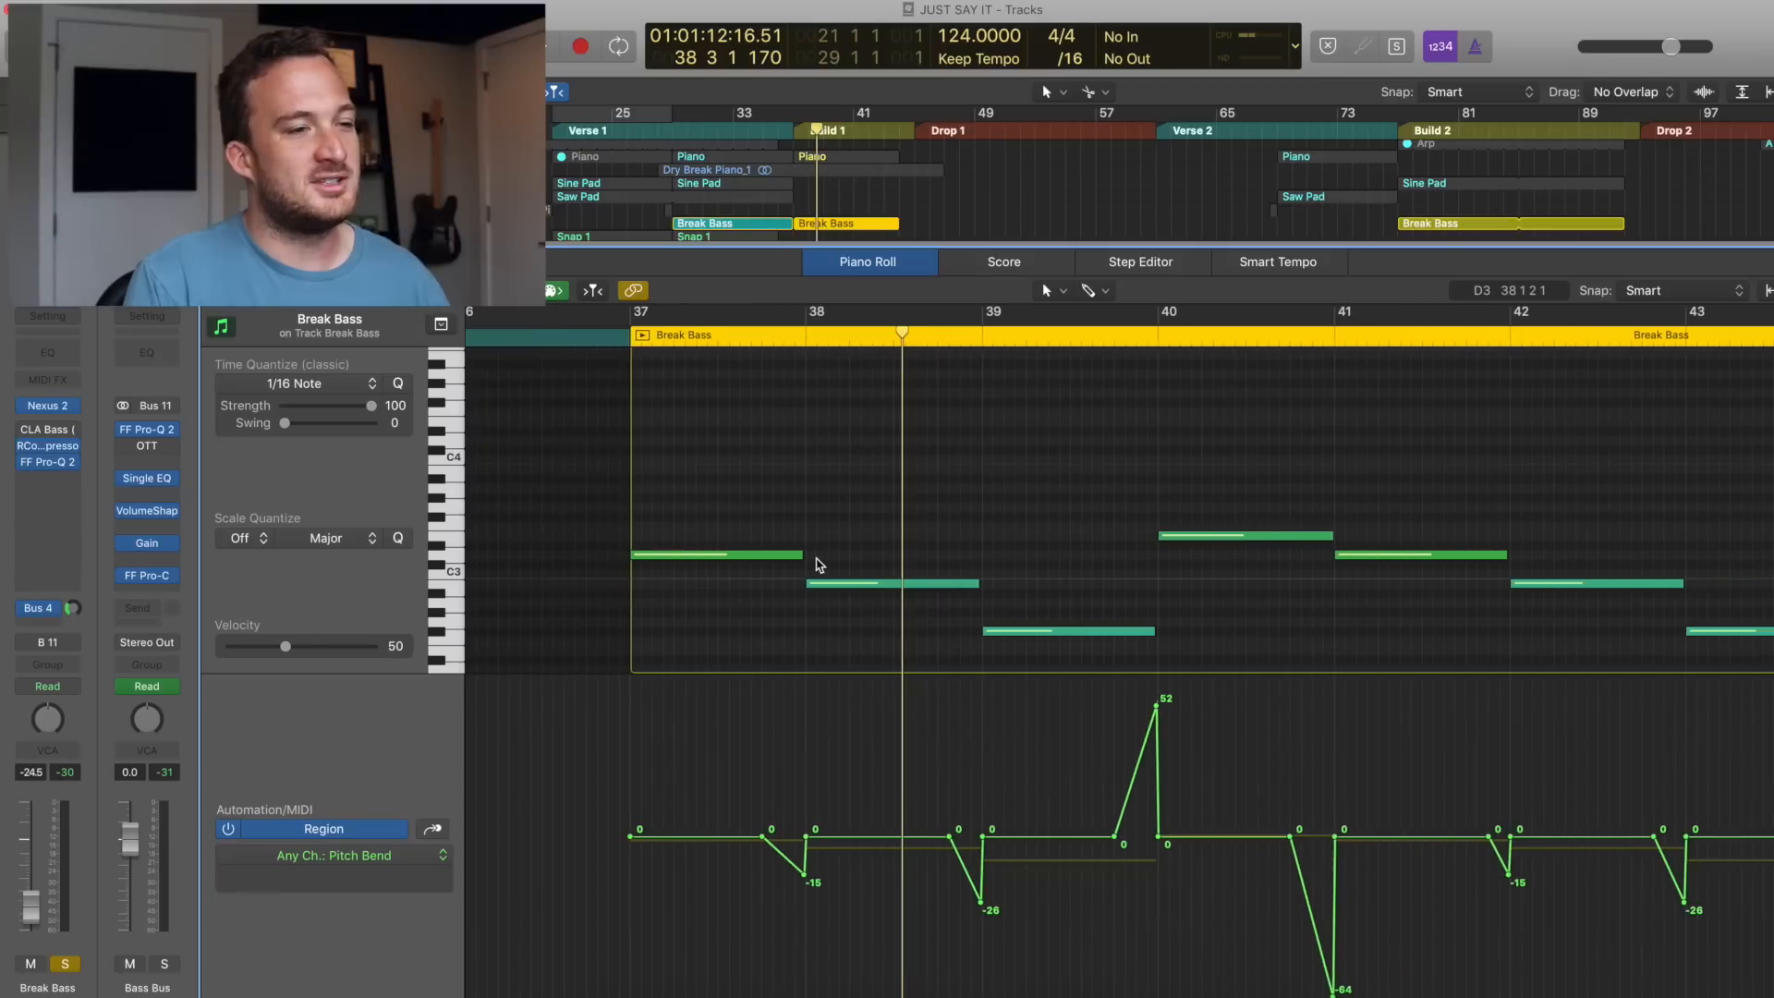
key("space")
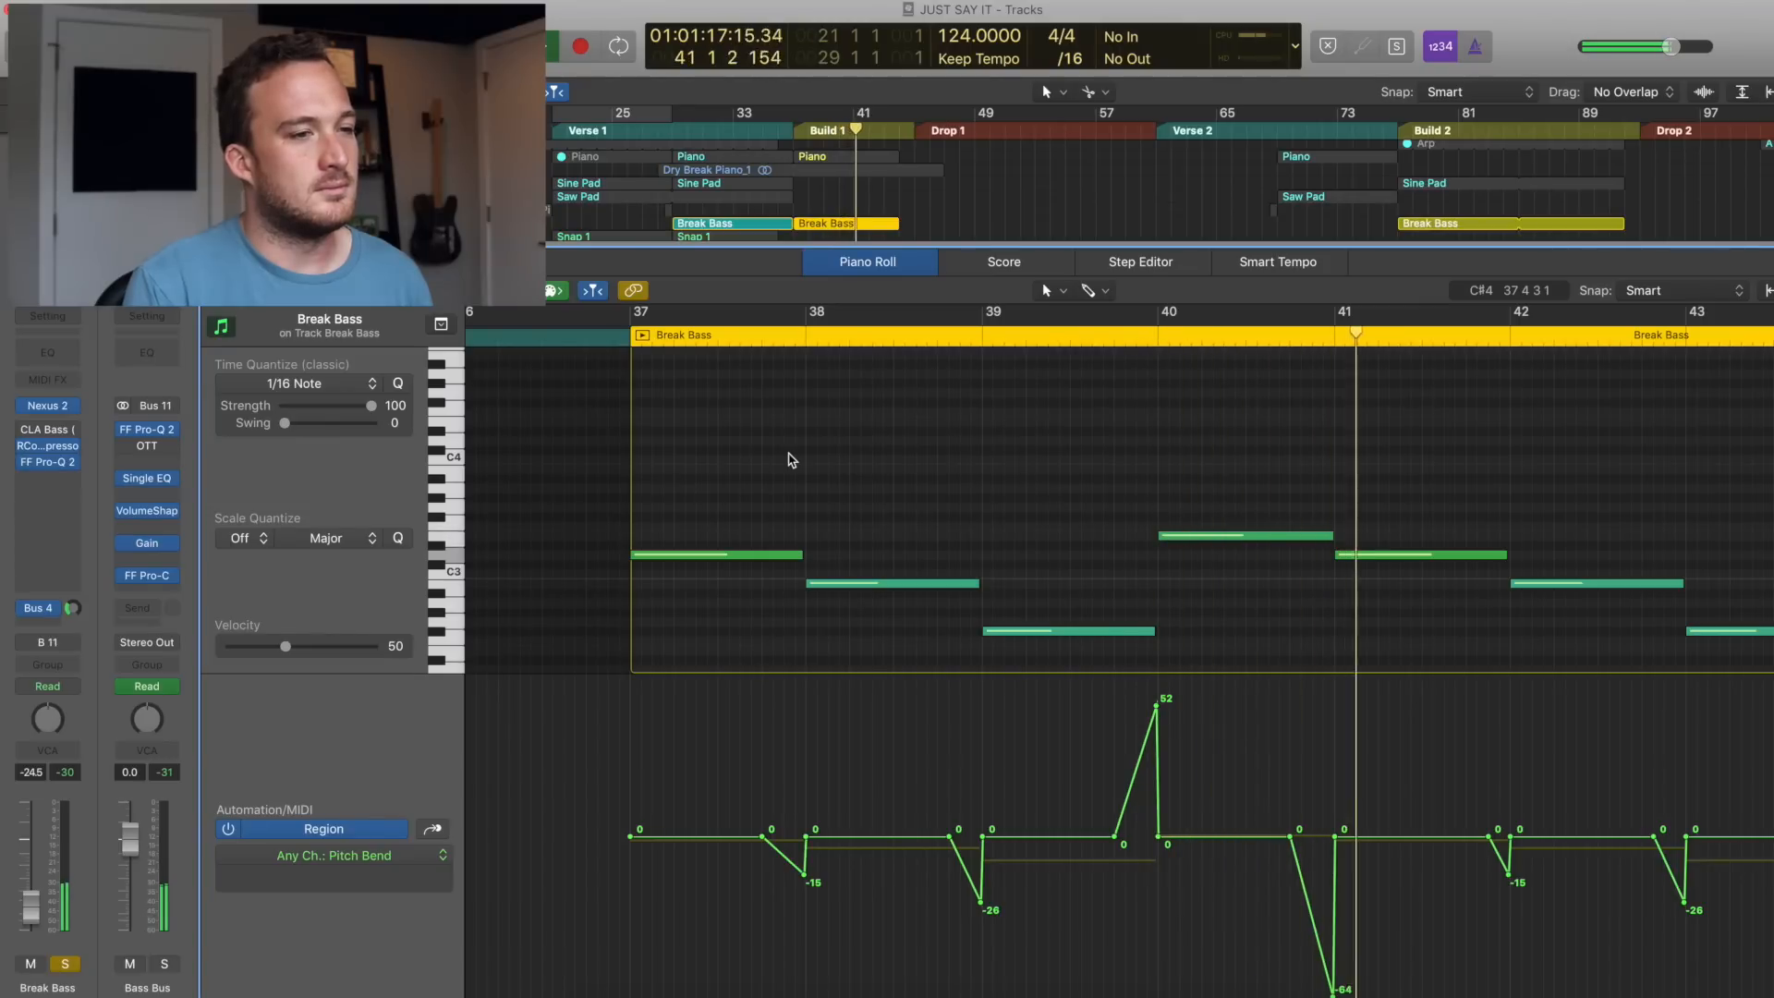
- Close the Piano Roll, solo the build effects tracks from Uplifter FX through Downlifter, and play them through the end of Build 1
key("space")
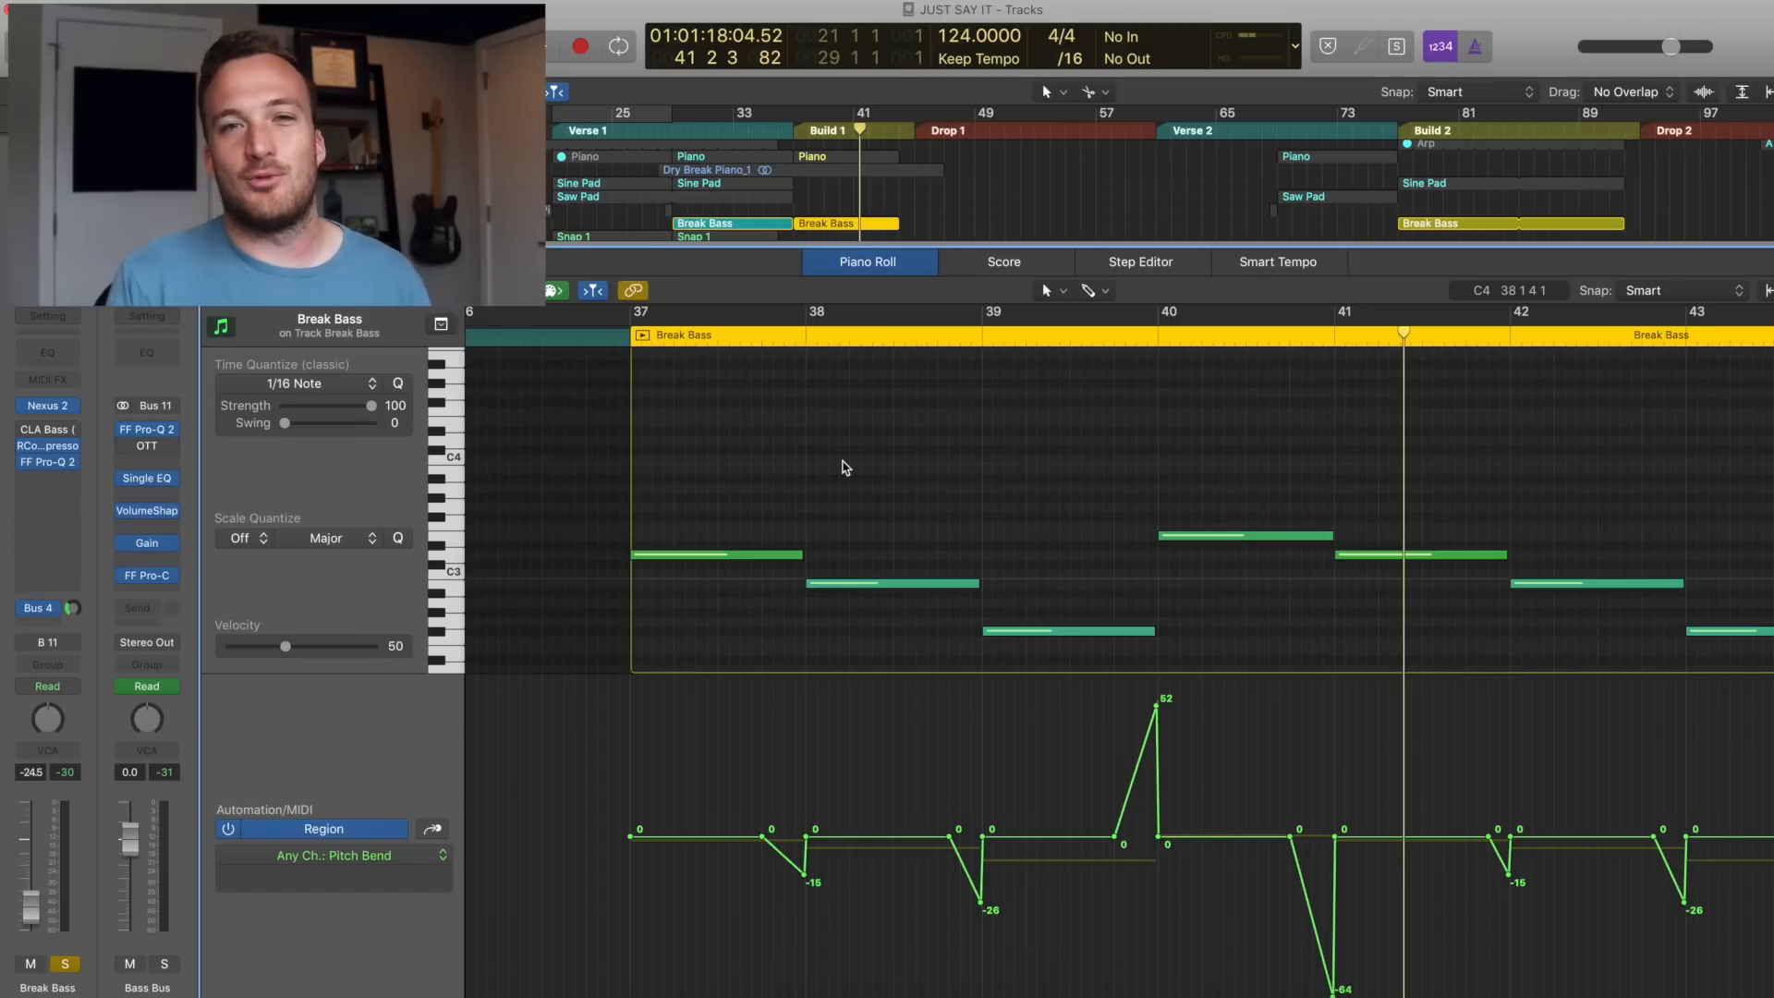
key("p")
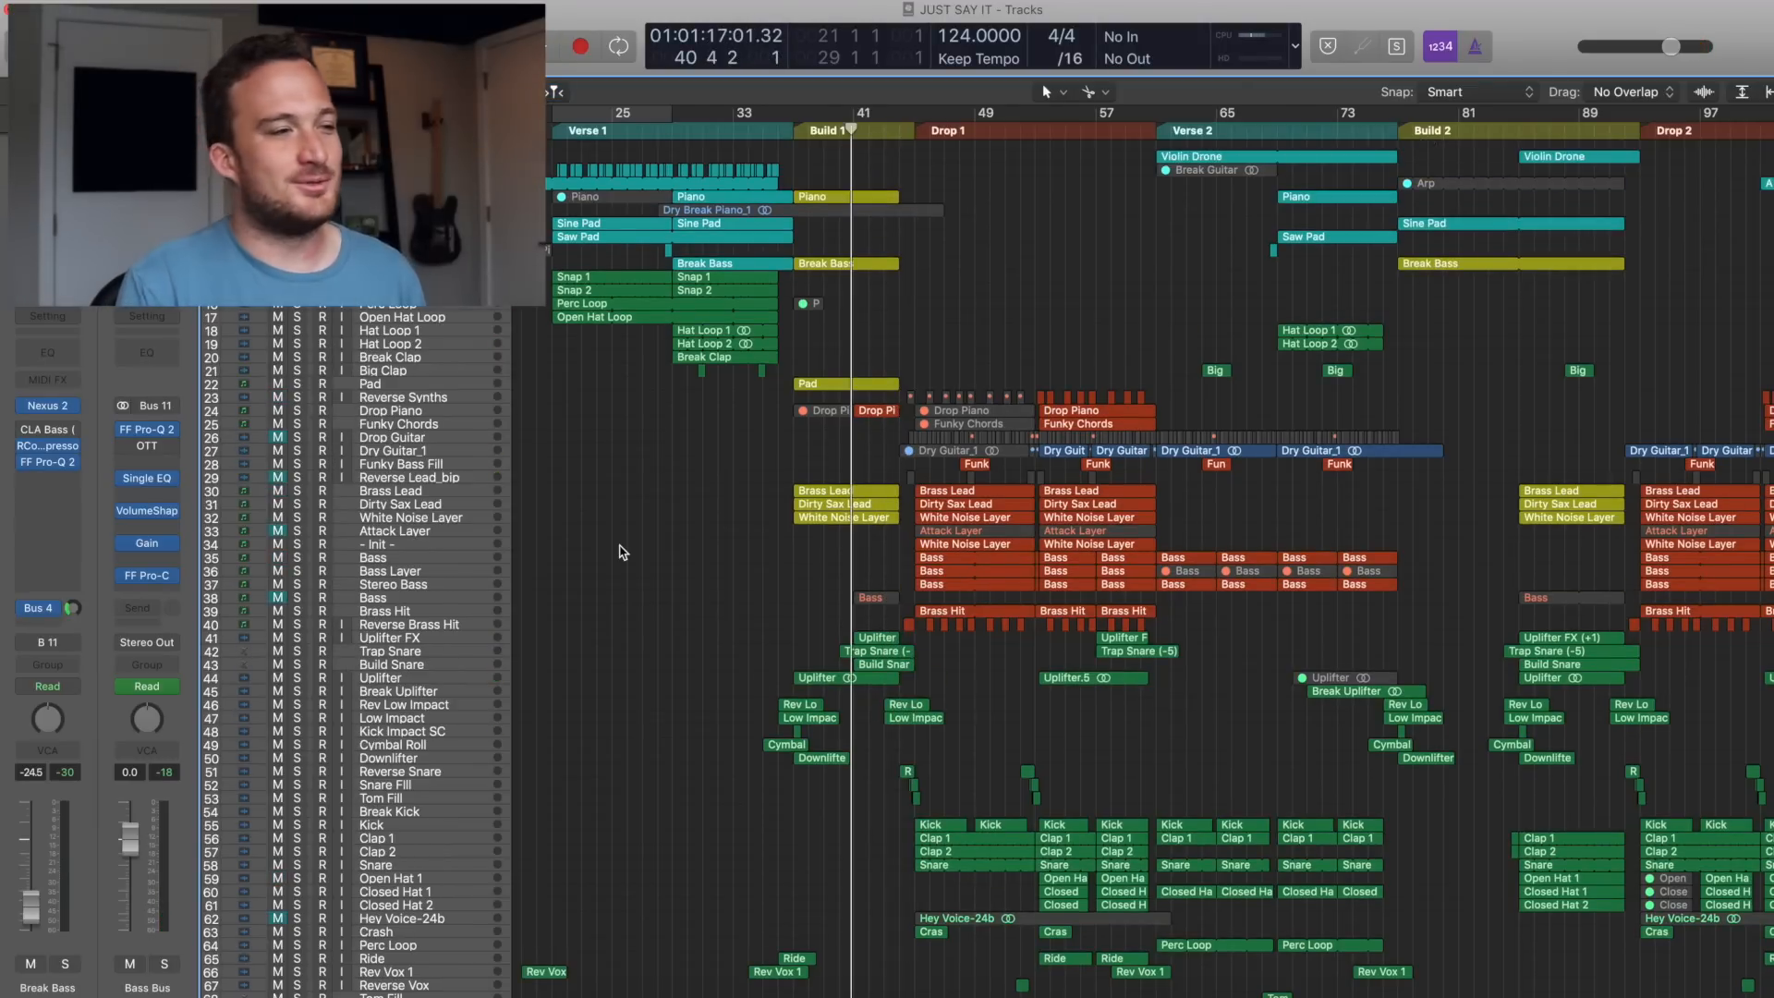
left_click_drag(297, 637, 298, 758)
key("space")
scroll(740, 598, "down", 3)
scroll(740, 597, "down", 3)
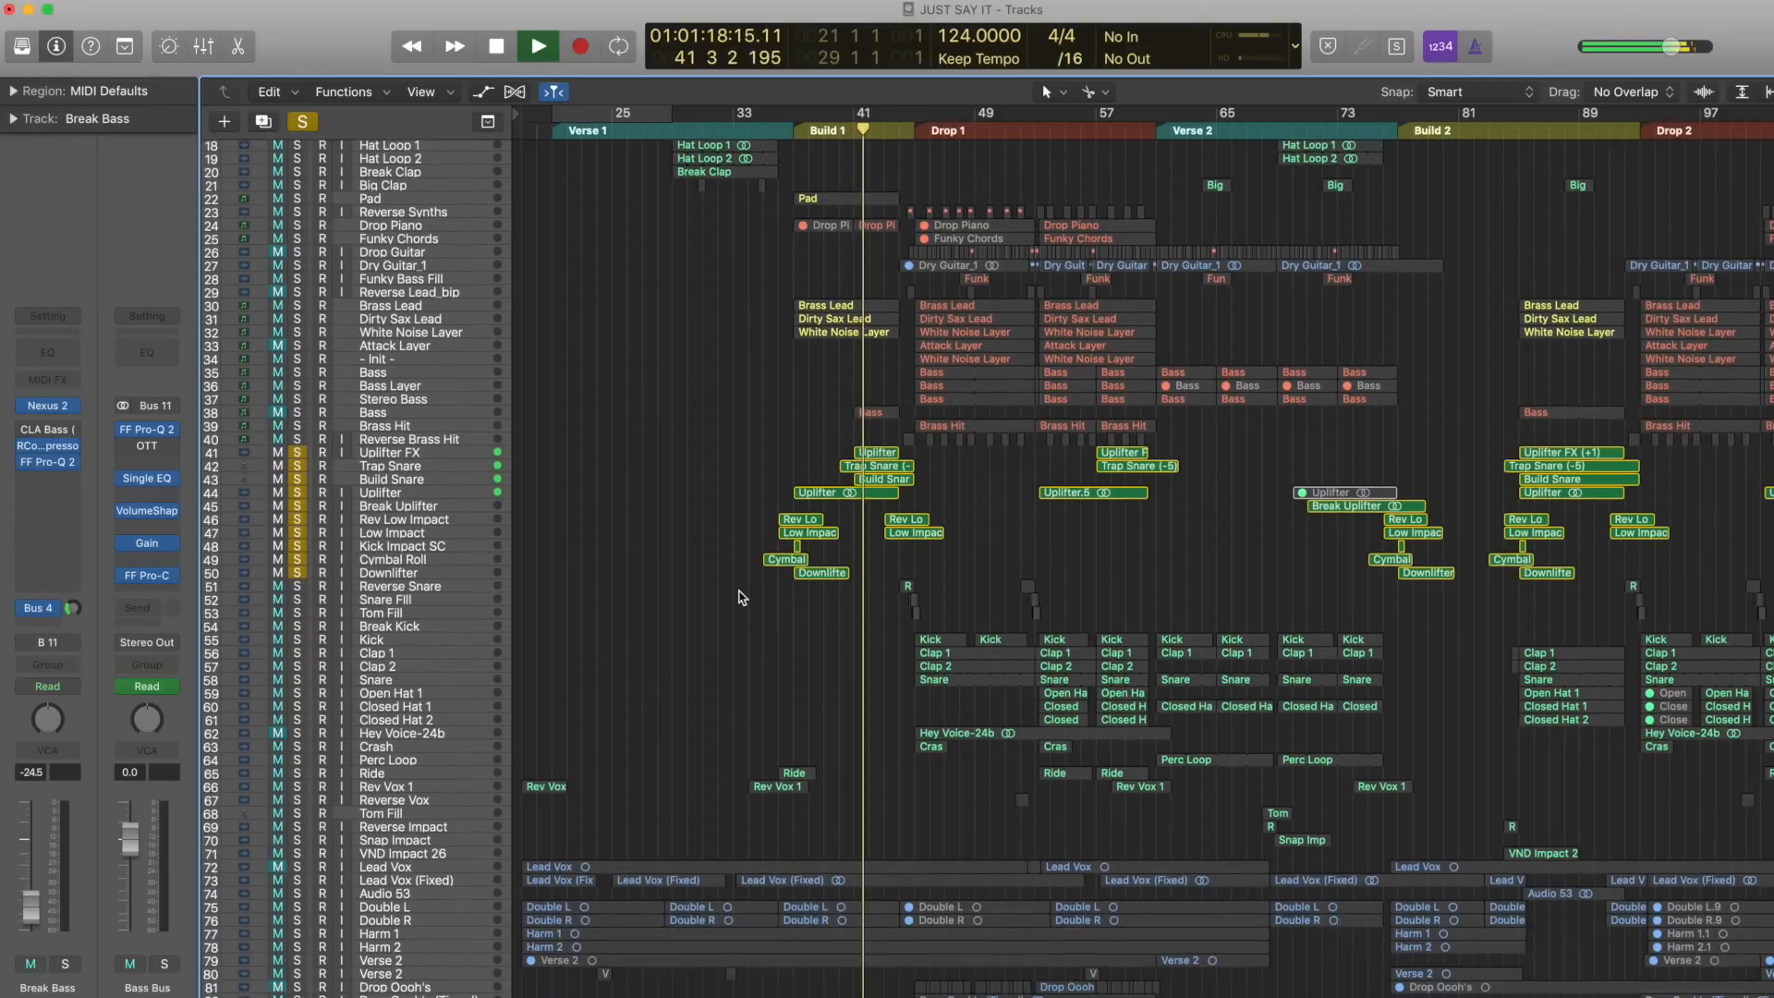
key("super+Right")
key("super+Right")
key("super+Left")
key("super+Left")
key("super+Left")
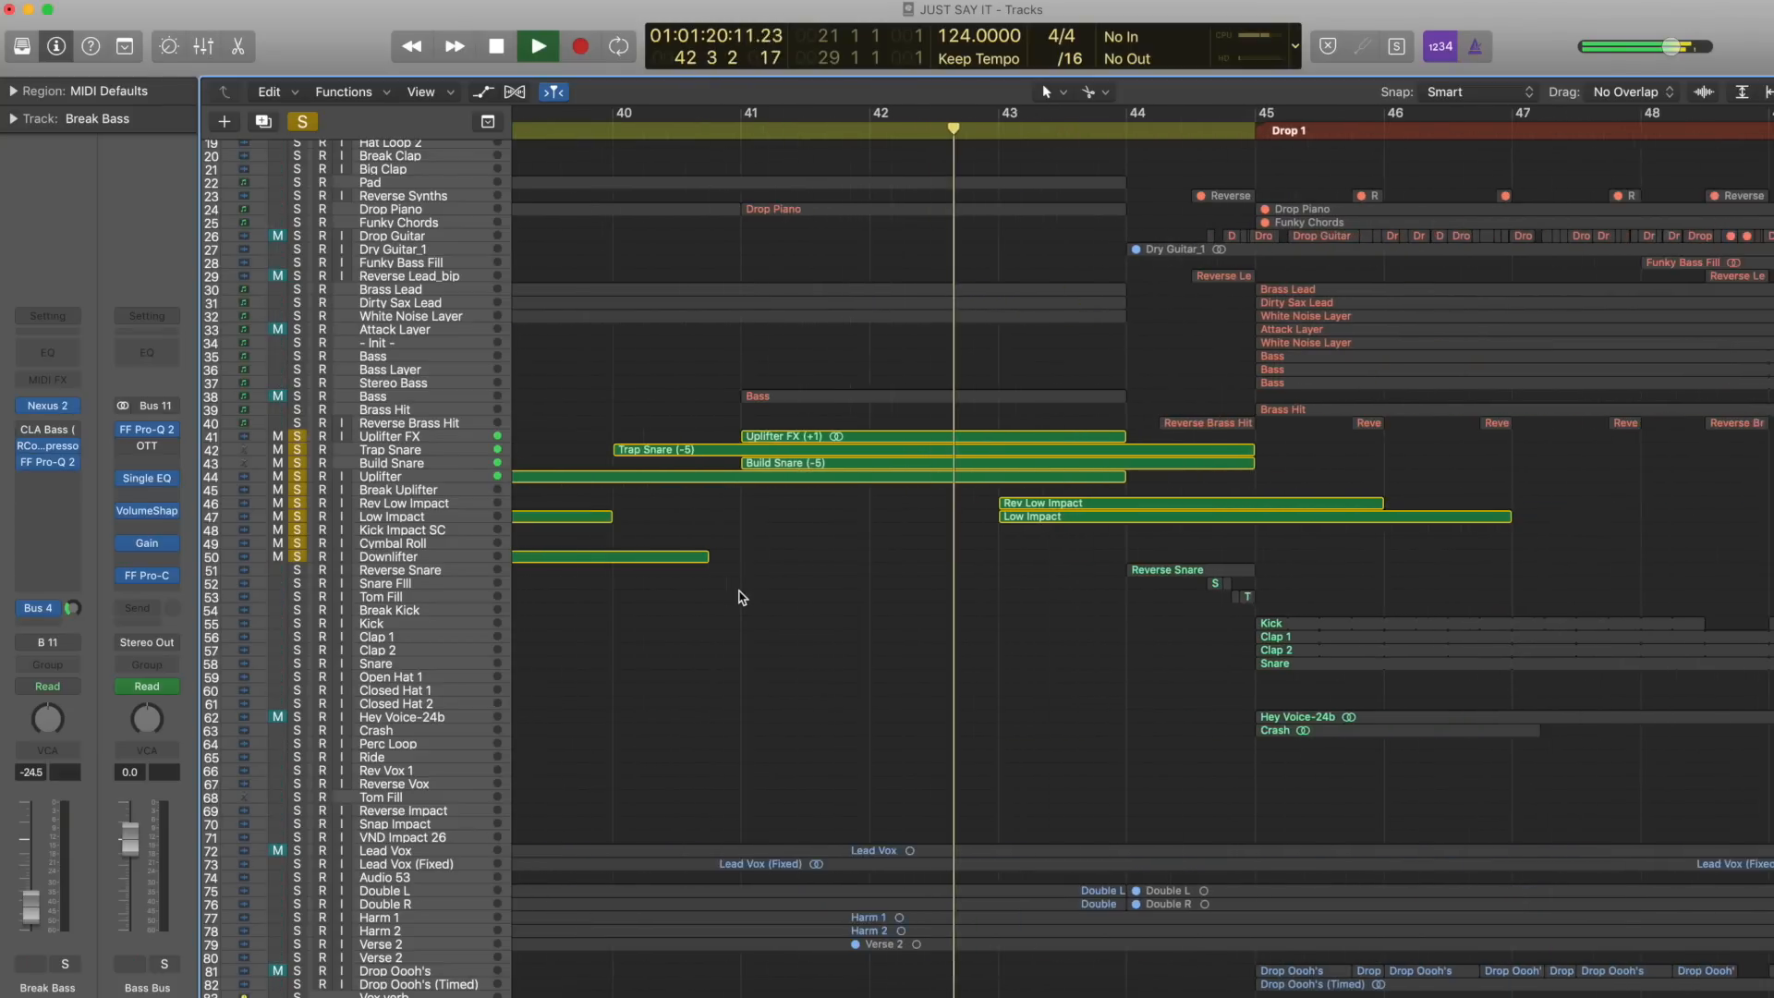
- Open the Build 1 Trap Snare region in the Piano Roll and play its notes from just before bar 41
left_click(436, 455)
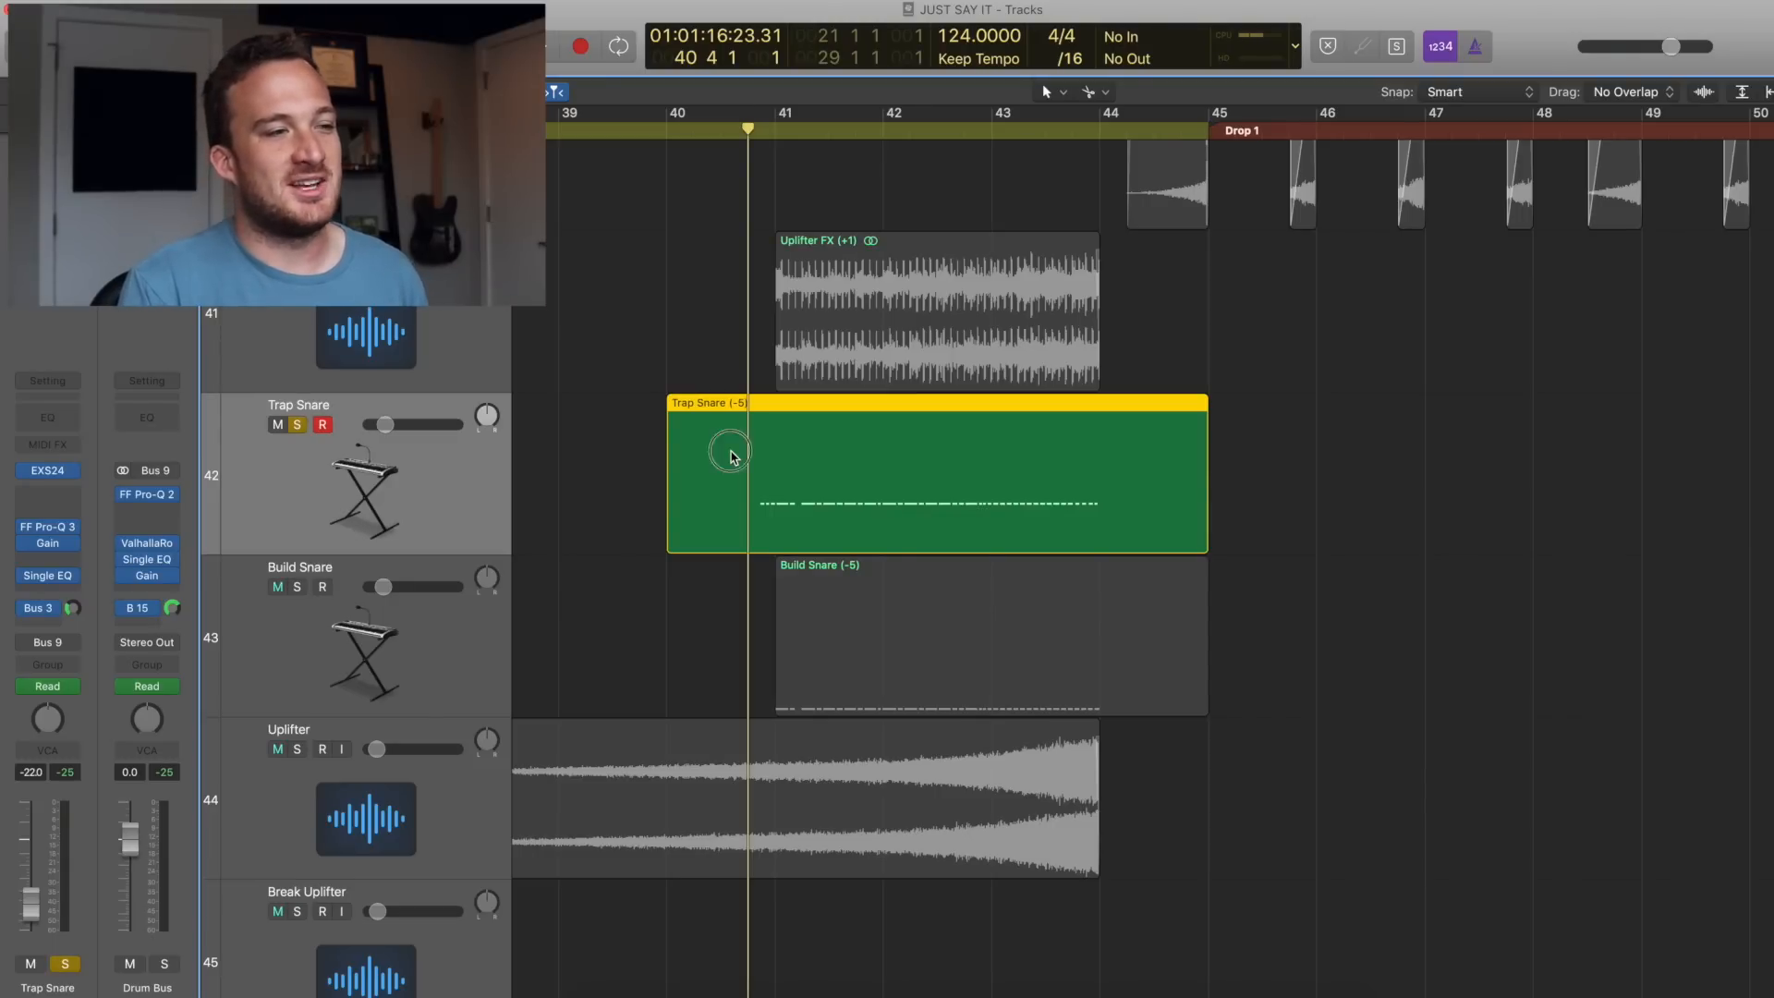
double_click(730, 455)
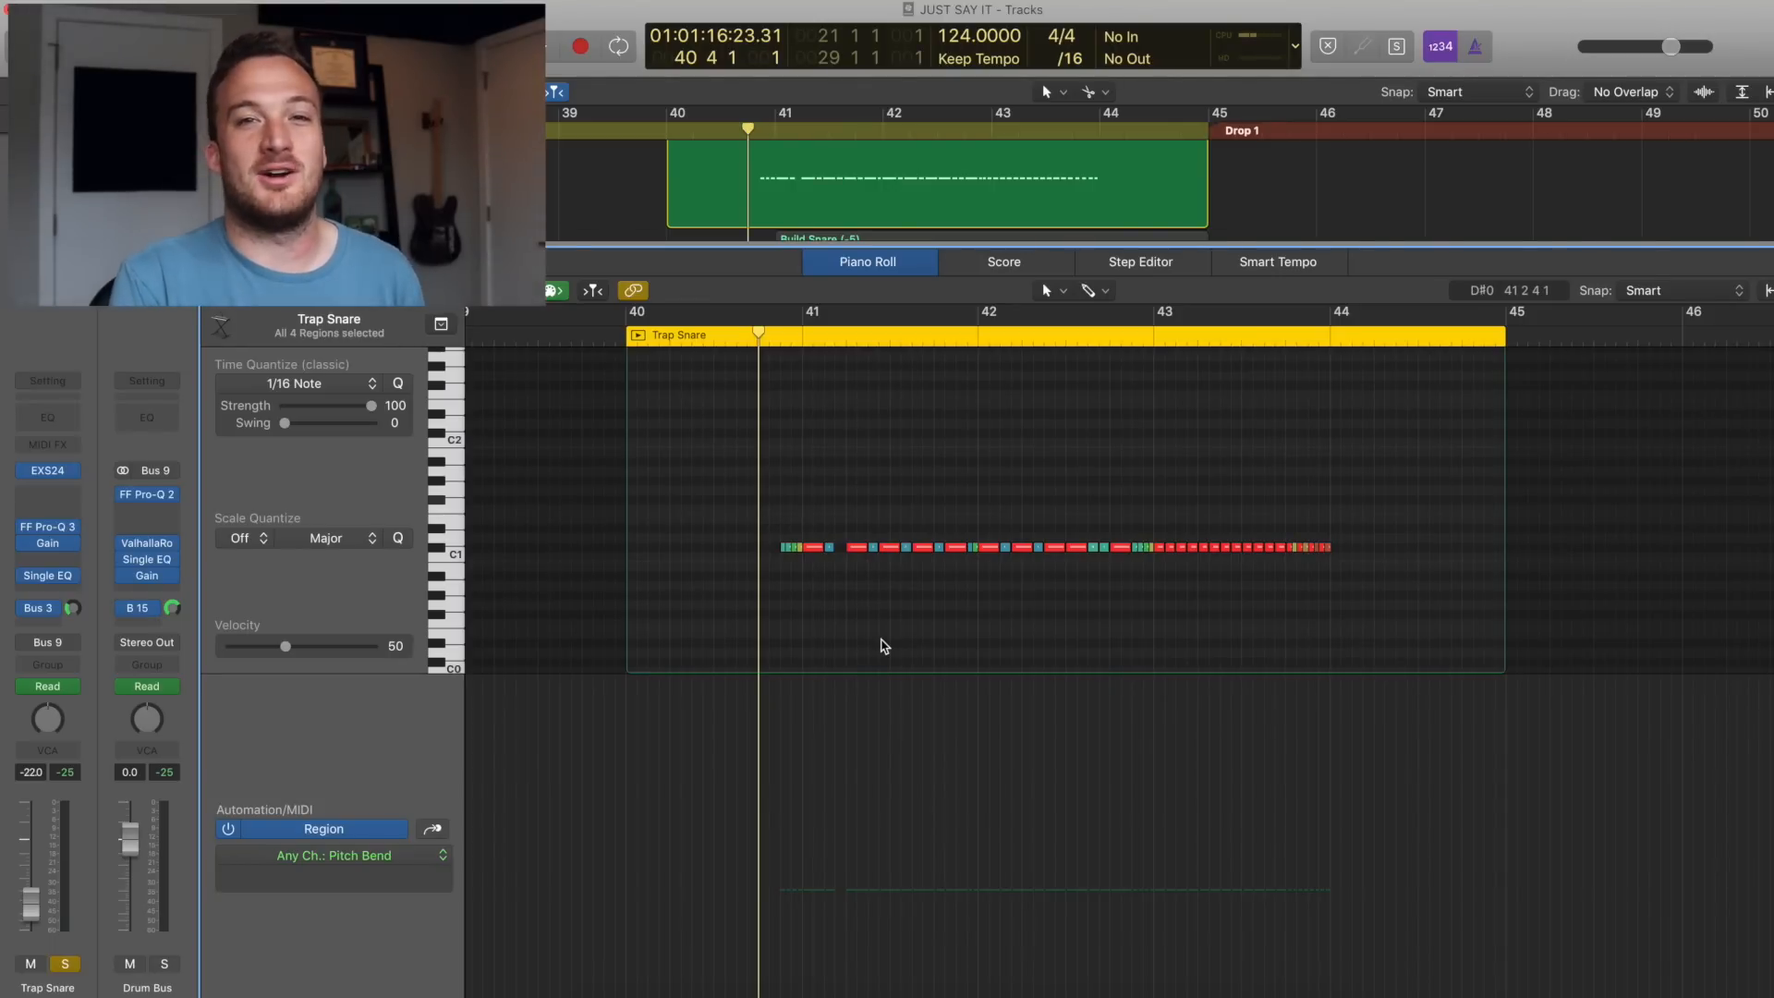
key("space")
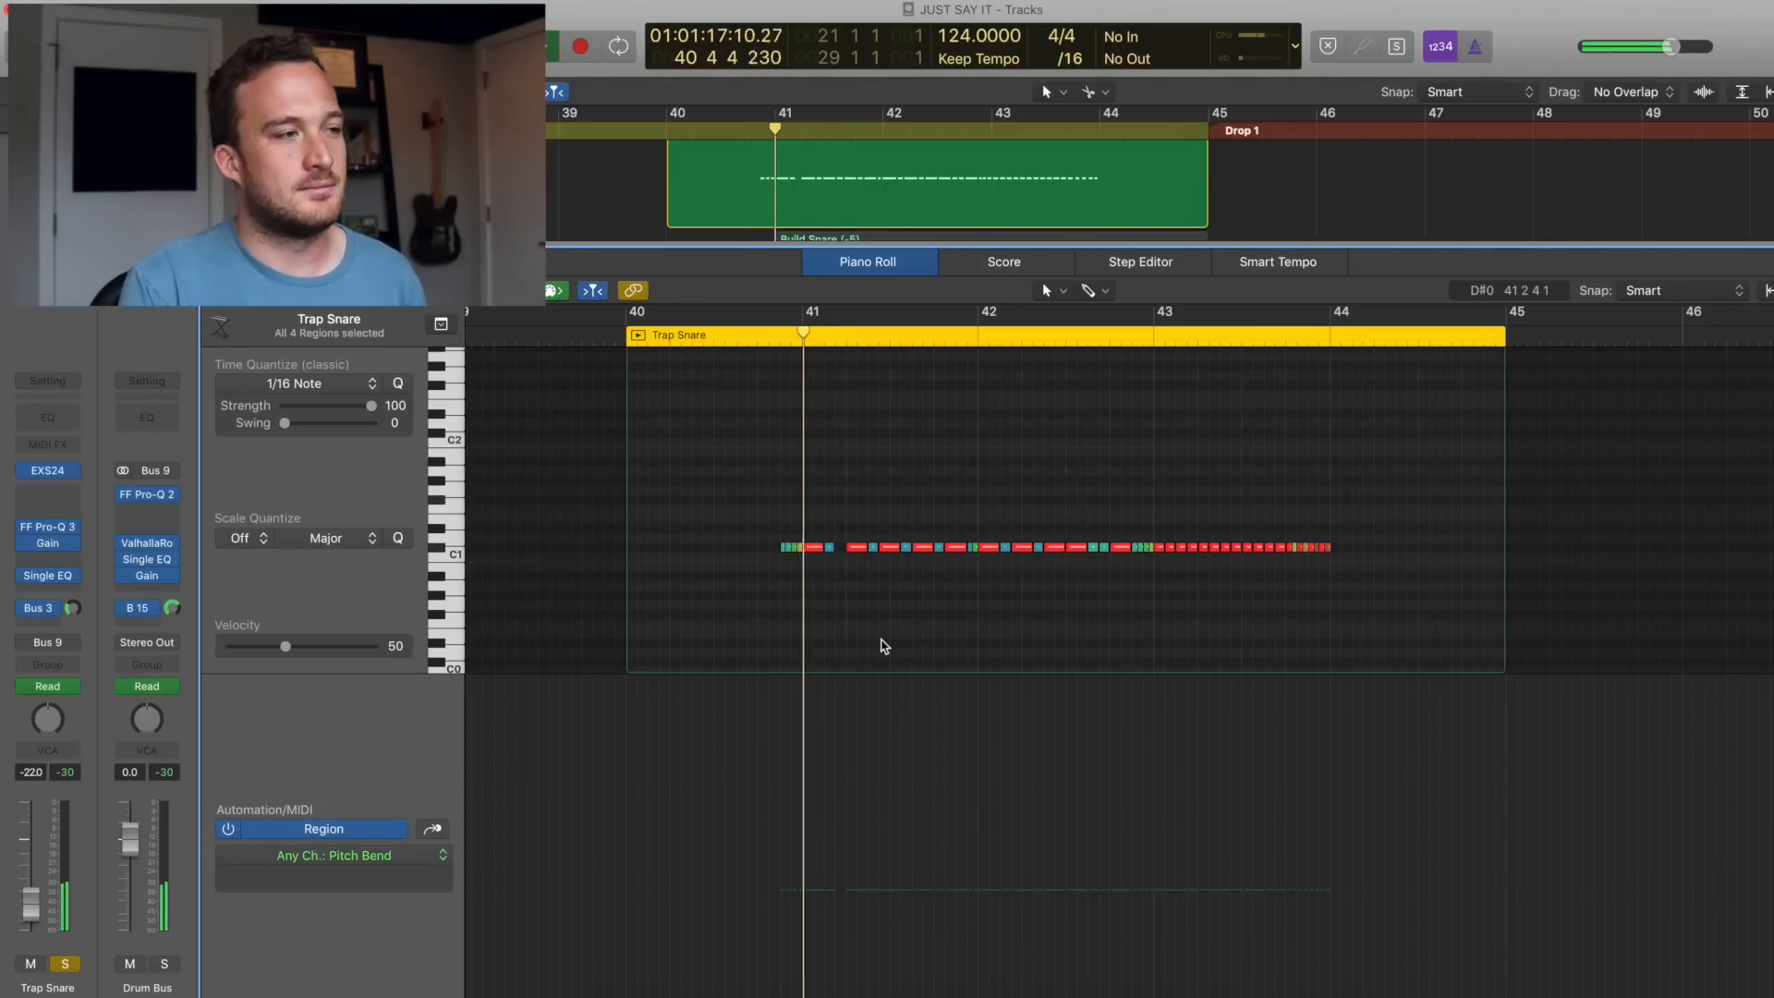
- Hide the Piano Roll's automation lane and enlarge the Trap Snare notes vertically during playback
key("a")
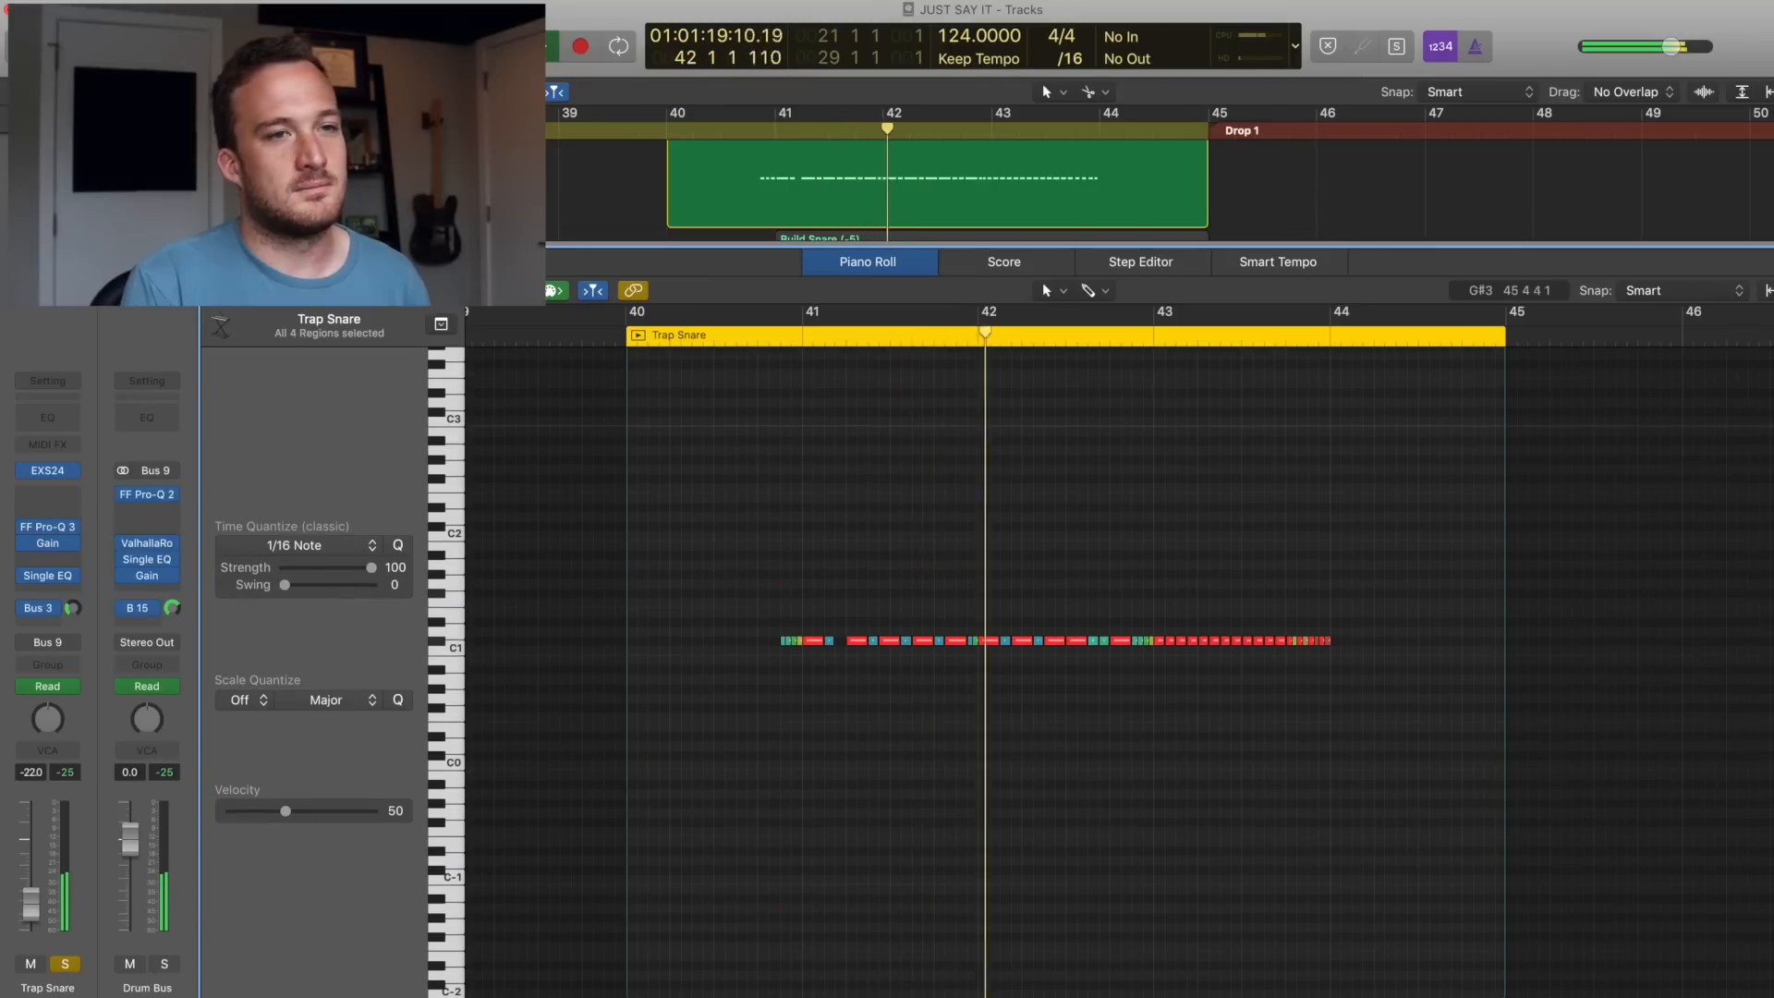
key("super+Down")
key("super+Down")
key("super+Down")
key("super+Down")
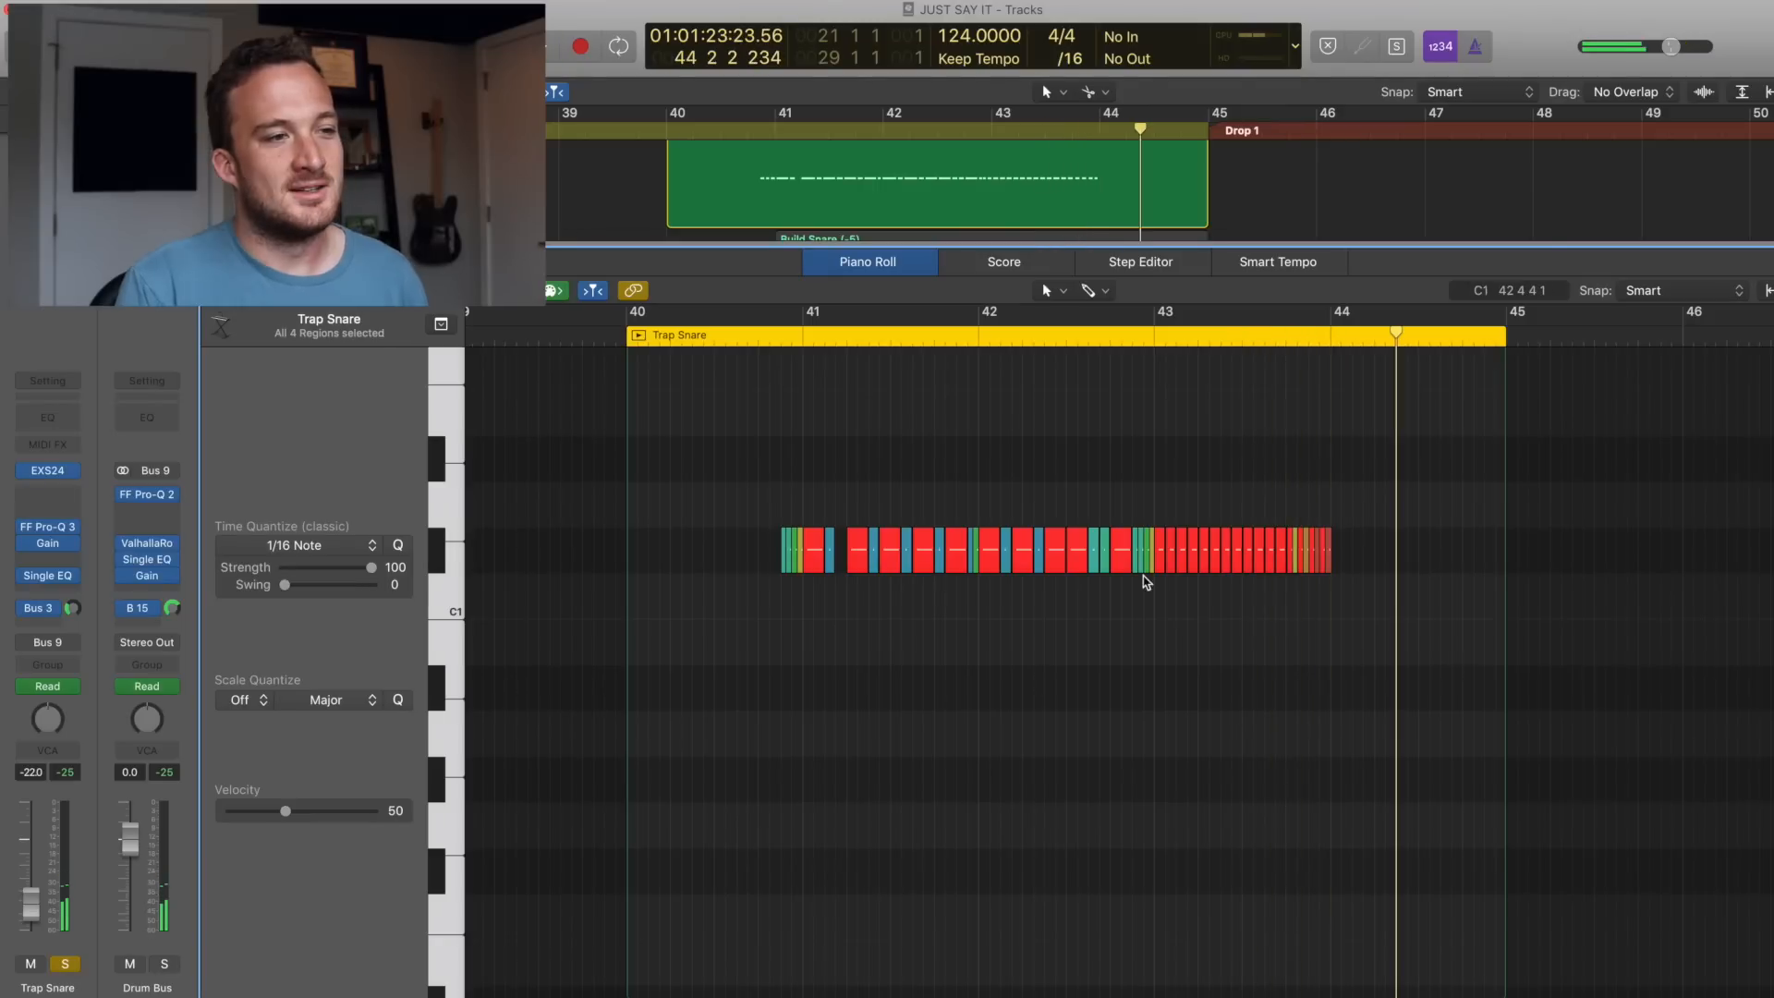
- Assign the Velocity Tool as the Piano Roll's secondary tool and raise the velocity of a Trap Snare note before bar 43 to 127
left_click(1093, 290)
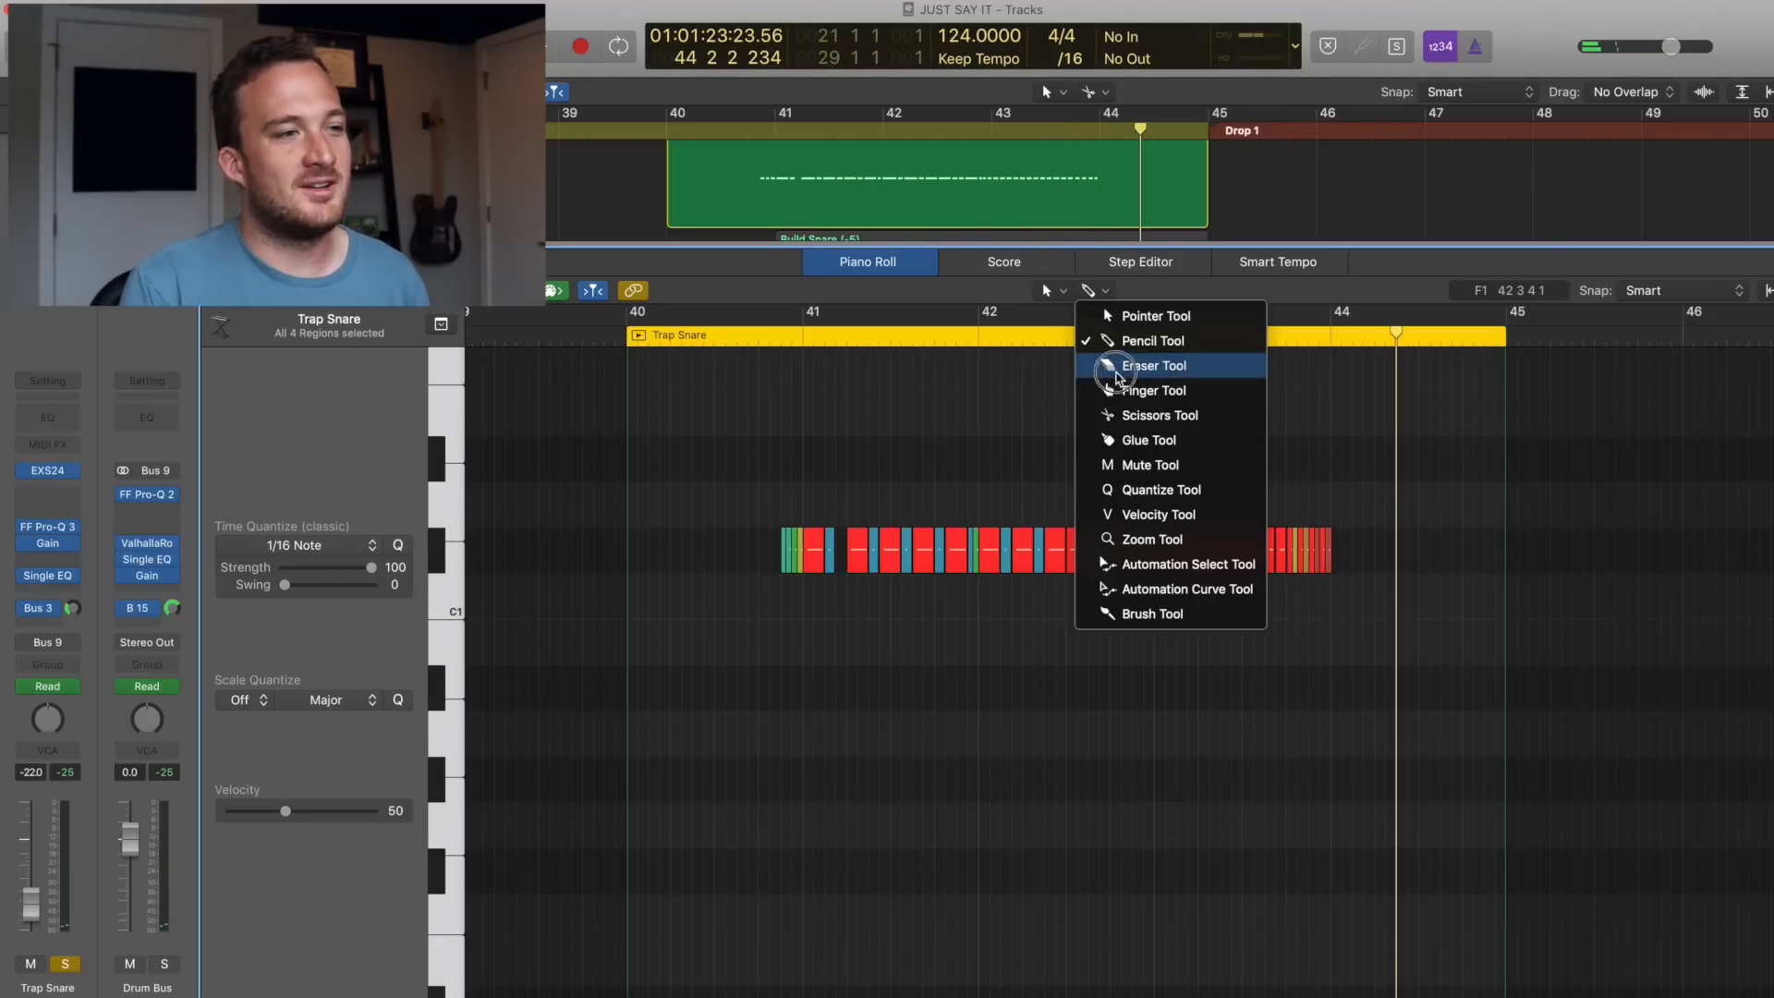
left_click(1158, 515)
left_click_drag(1120, 550, 1121, 512)
left_click(873, 366)
- Replay the Trap Snare notes from just before bar 41 and close the Piano Roll
left_click(763, 334)
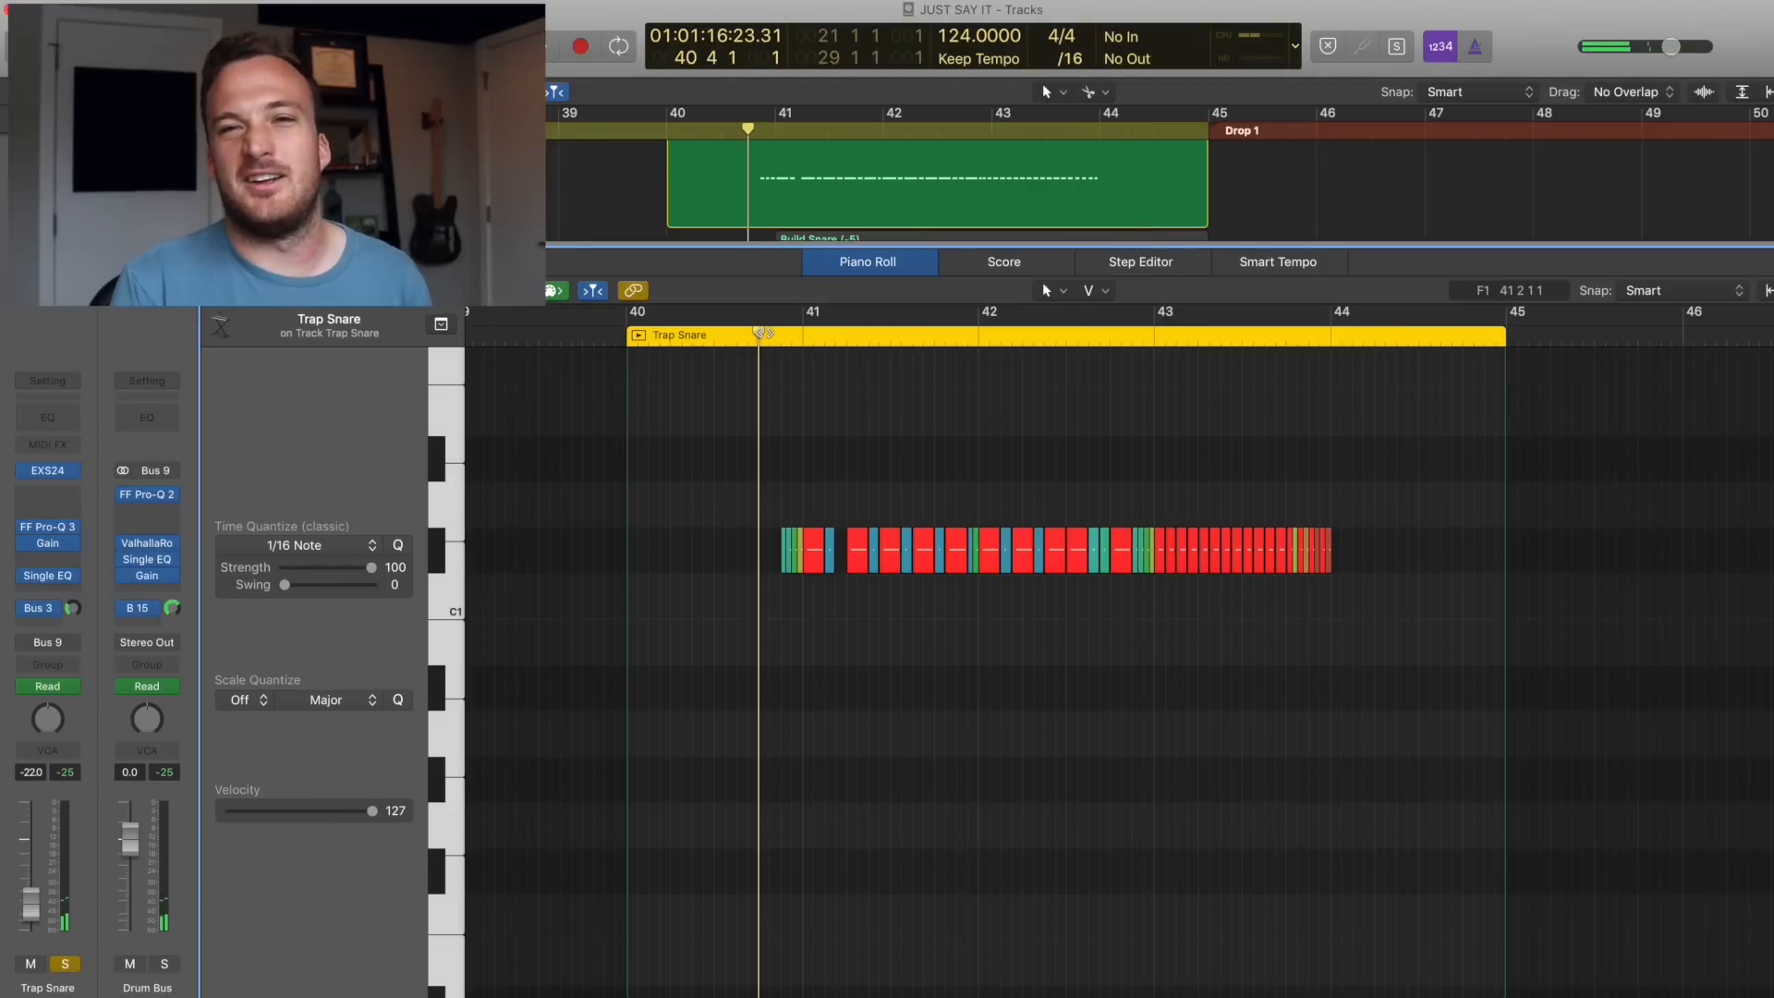
key("space")
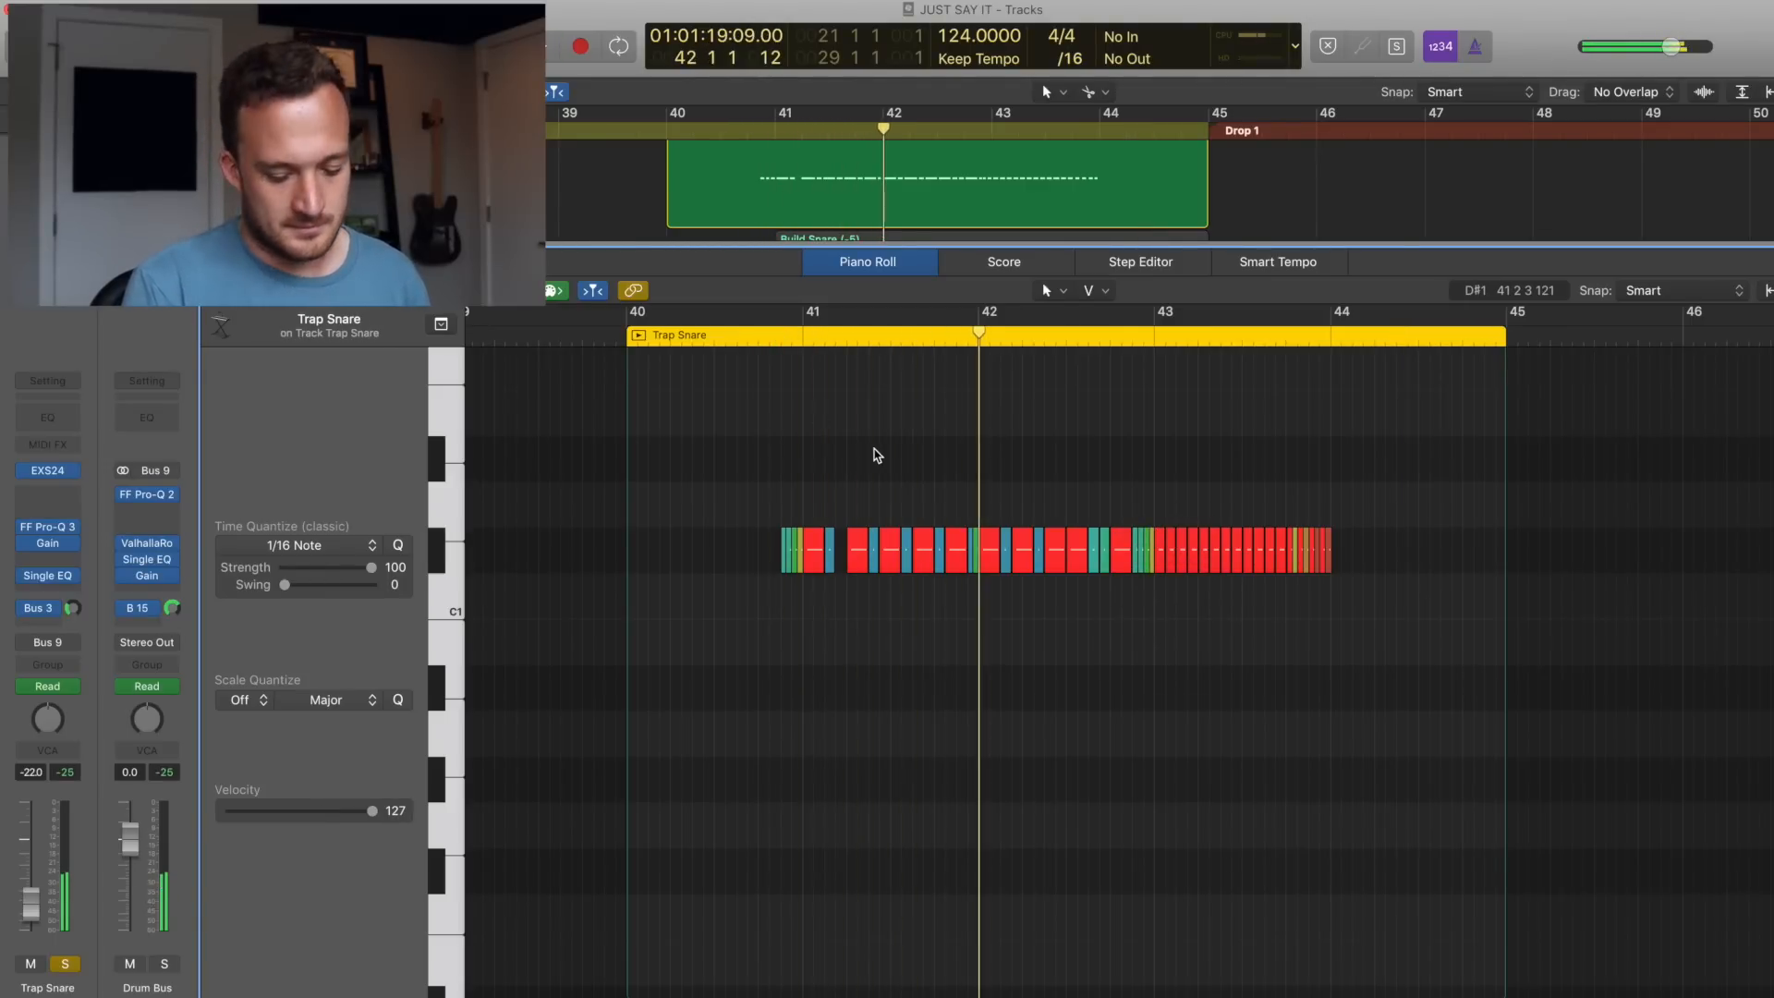
key("e")
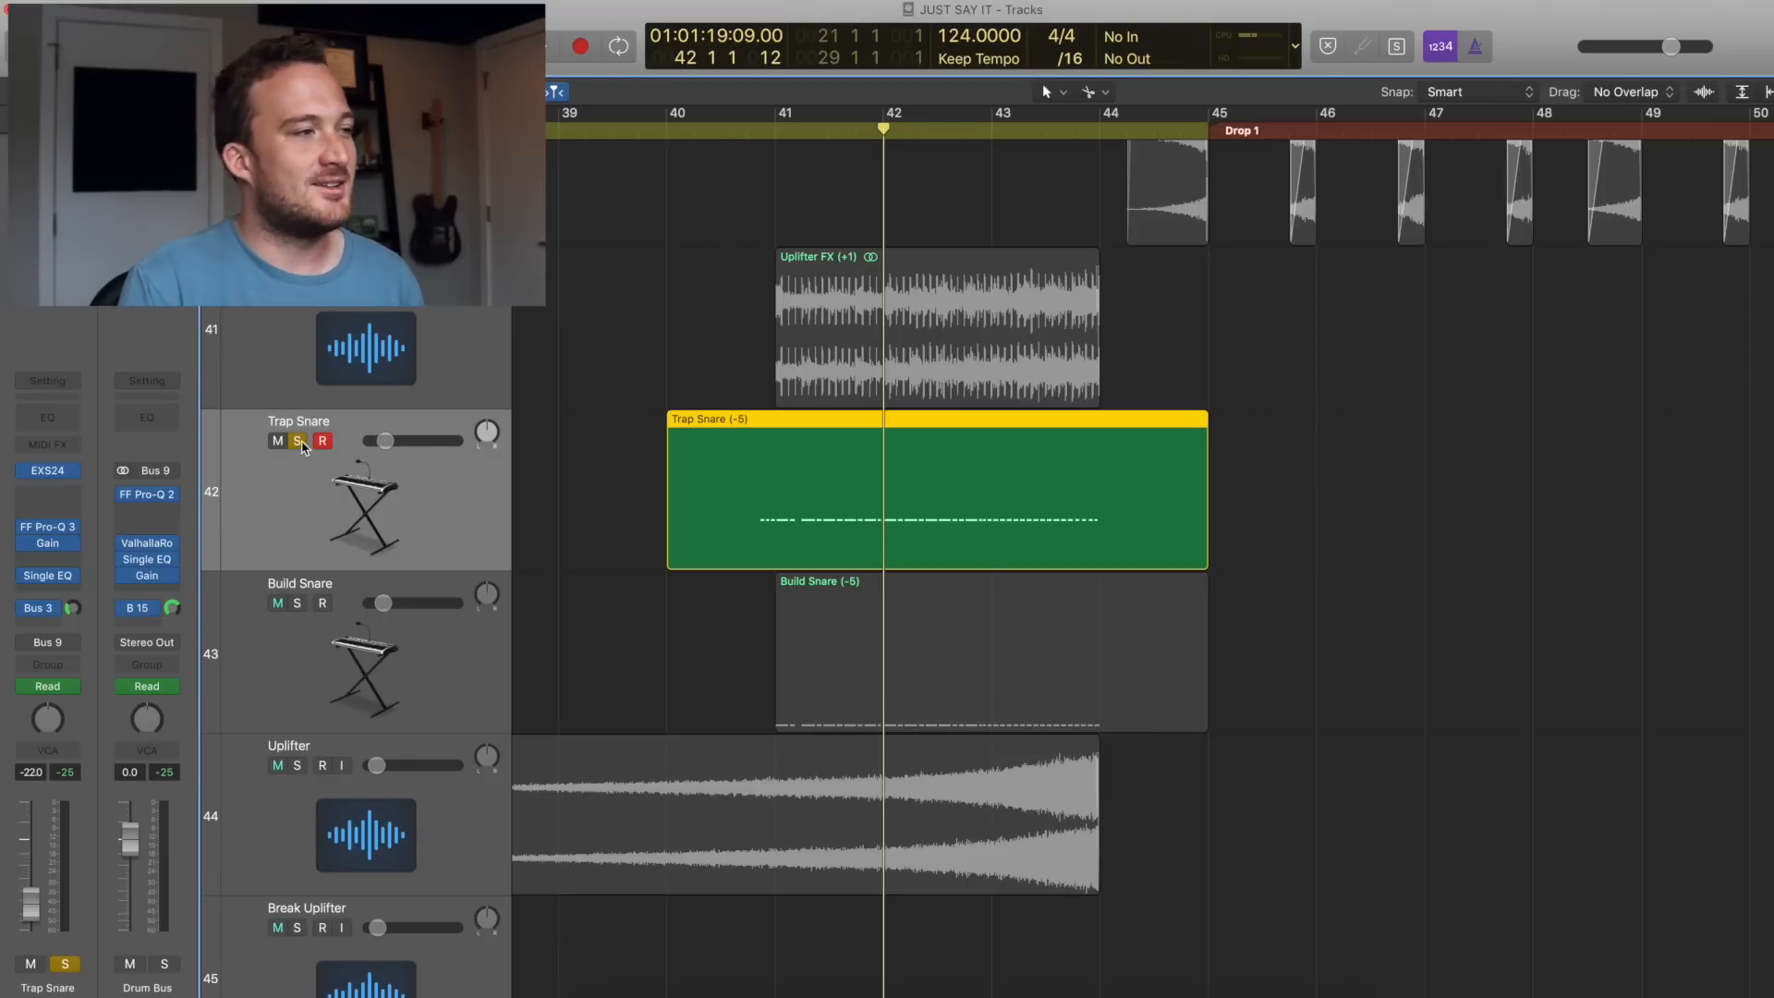
- Show track automation, solo Build Snare, and compare it alone and together with Trap Snare by toggling Trap Snare's solo
key("a")
left_click(297, 603)
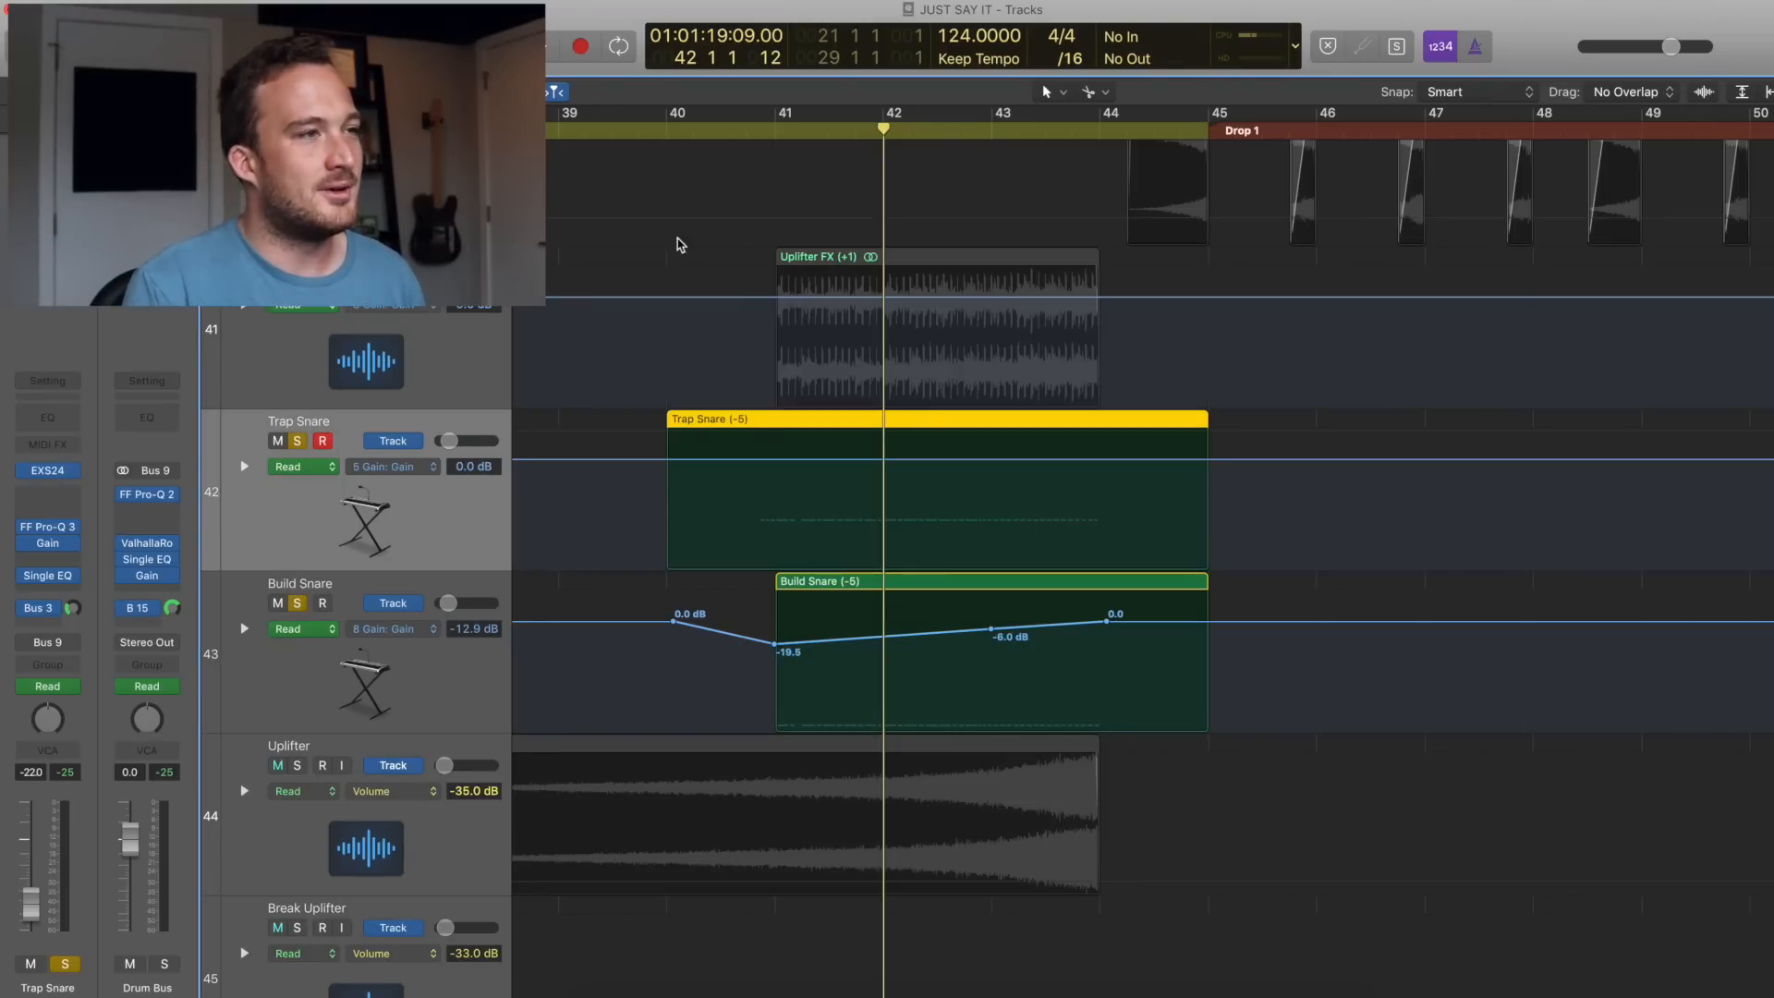
left_click(303, 443)
left_click(303, 442)
left_click(303, 442)
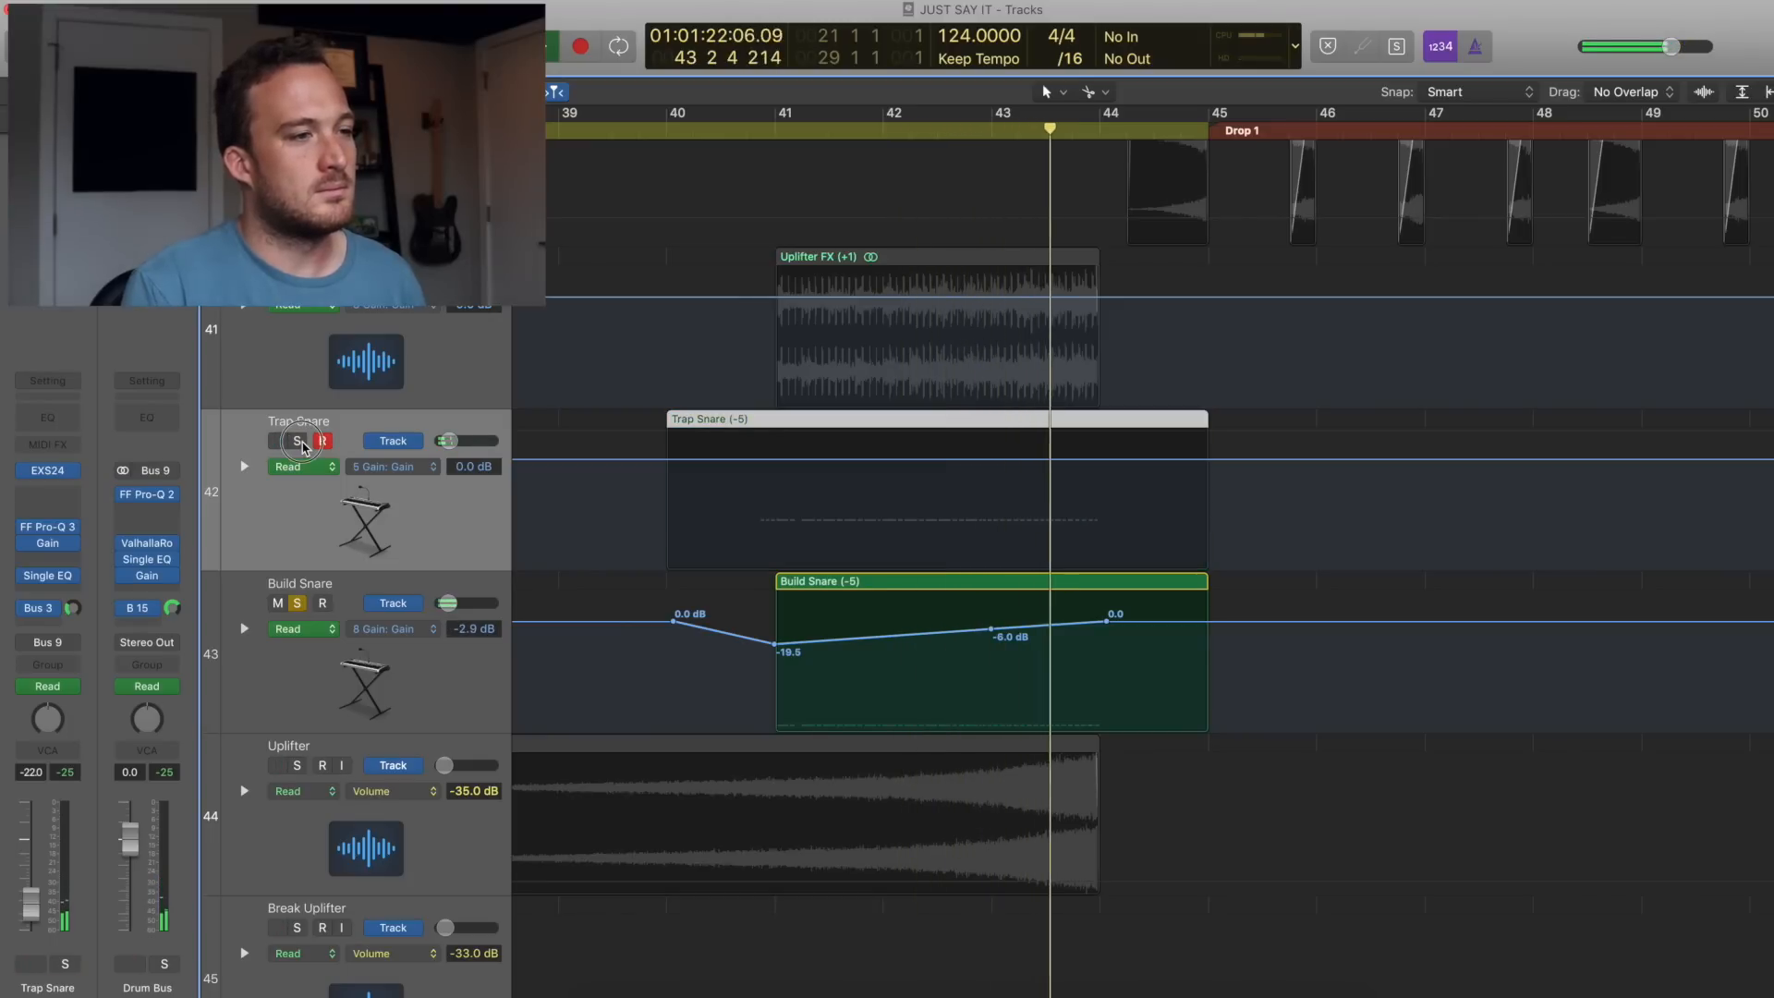
left_click(298, 442)
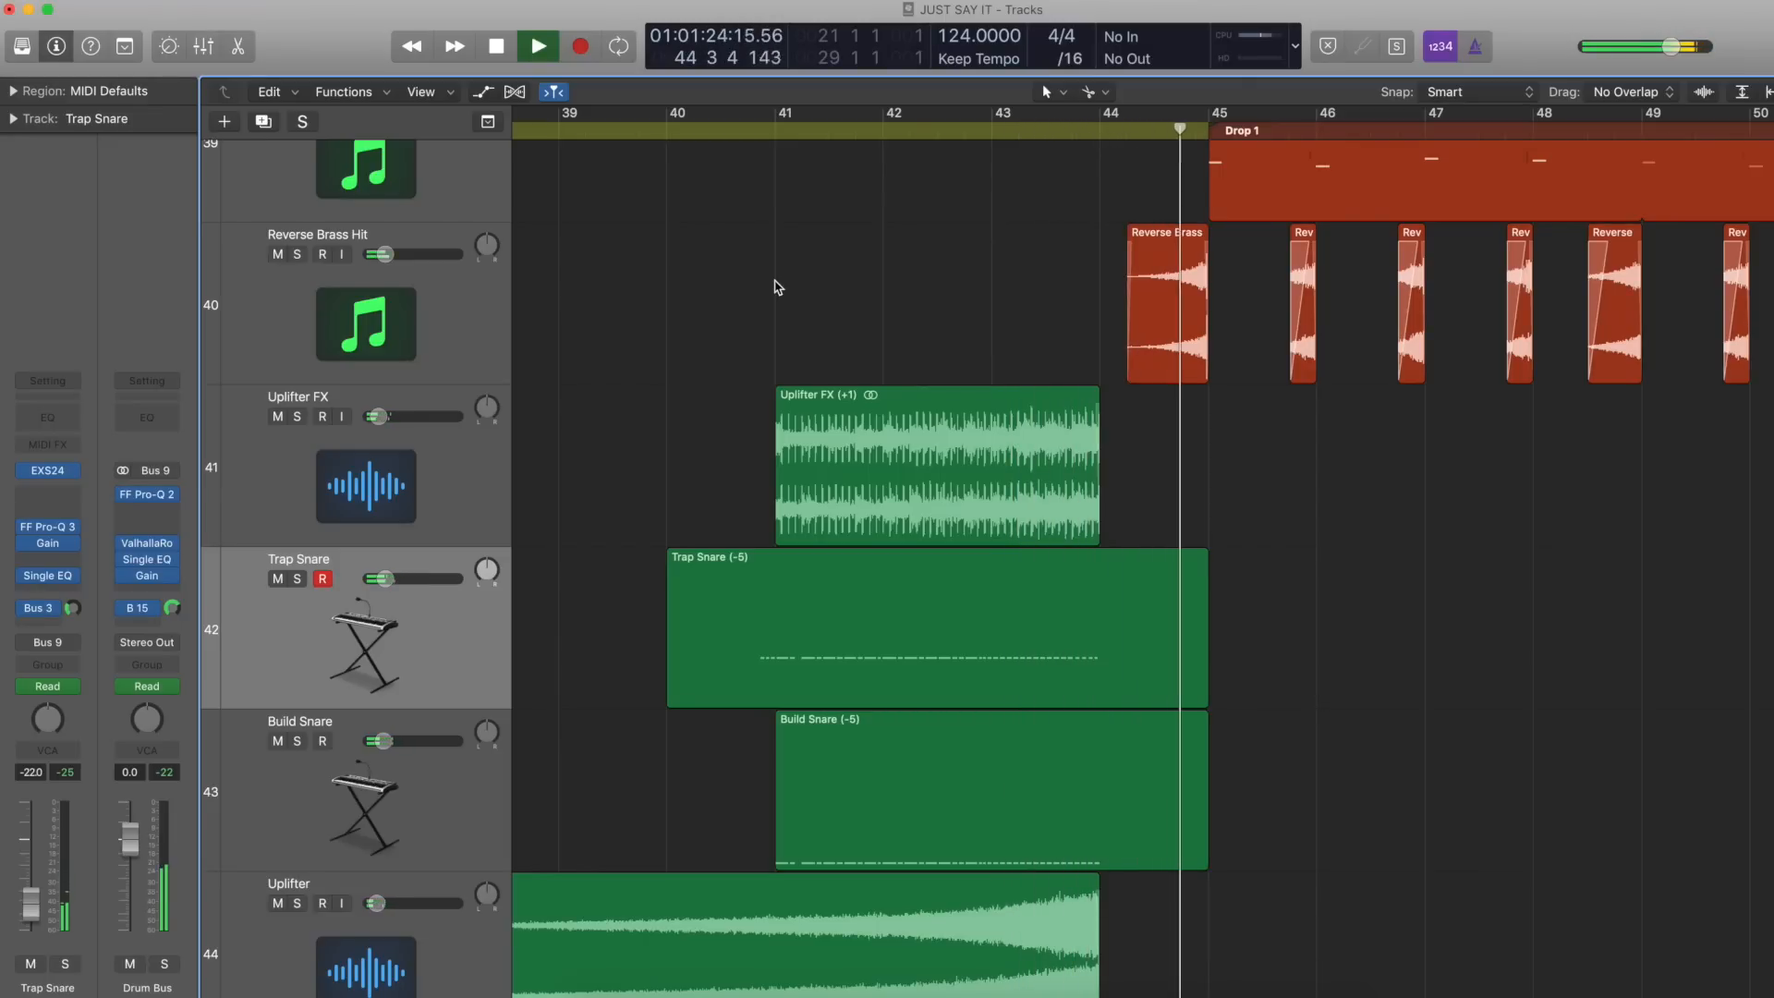
- Return to the full arrangement overview and play the mix from bar 44 into Drop 1
key("z")
scroll(871, 351, "down", 5)
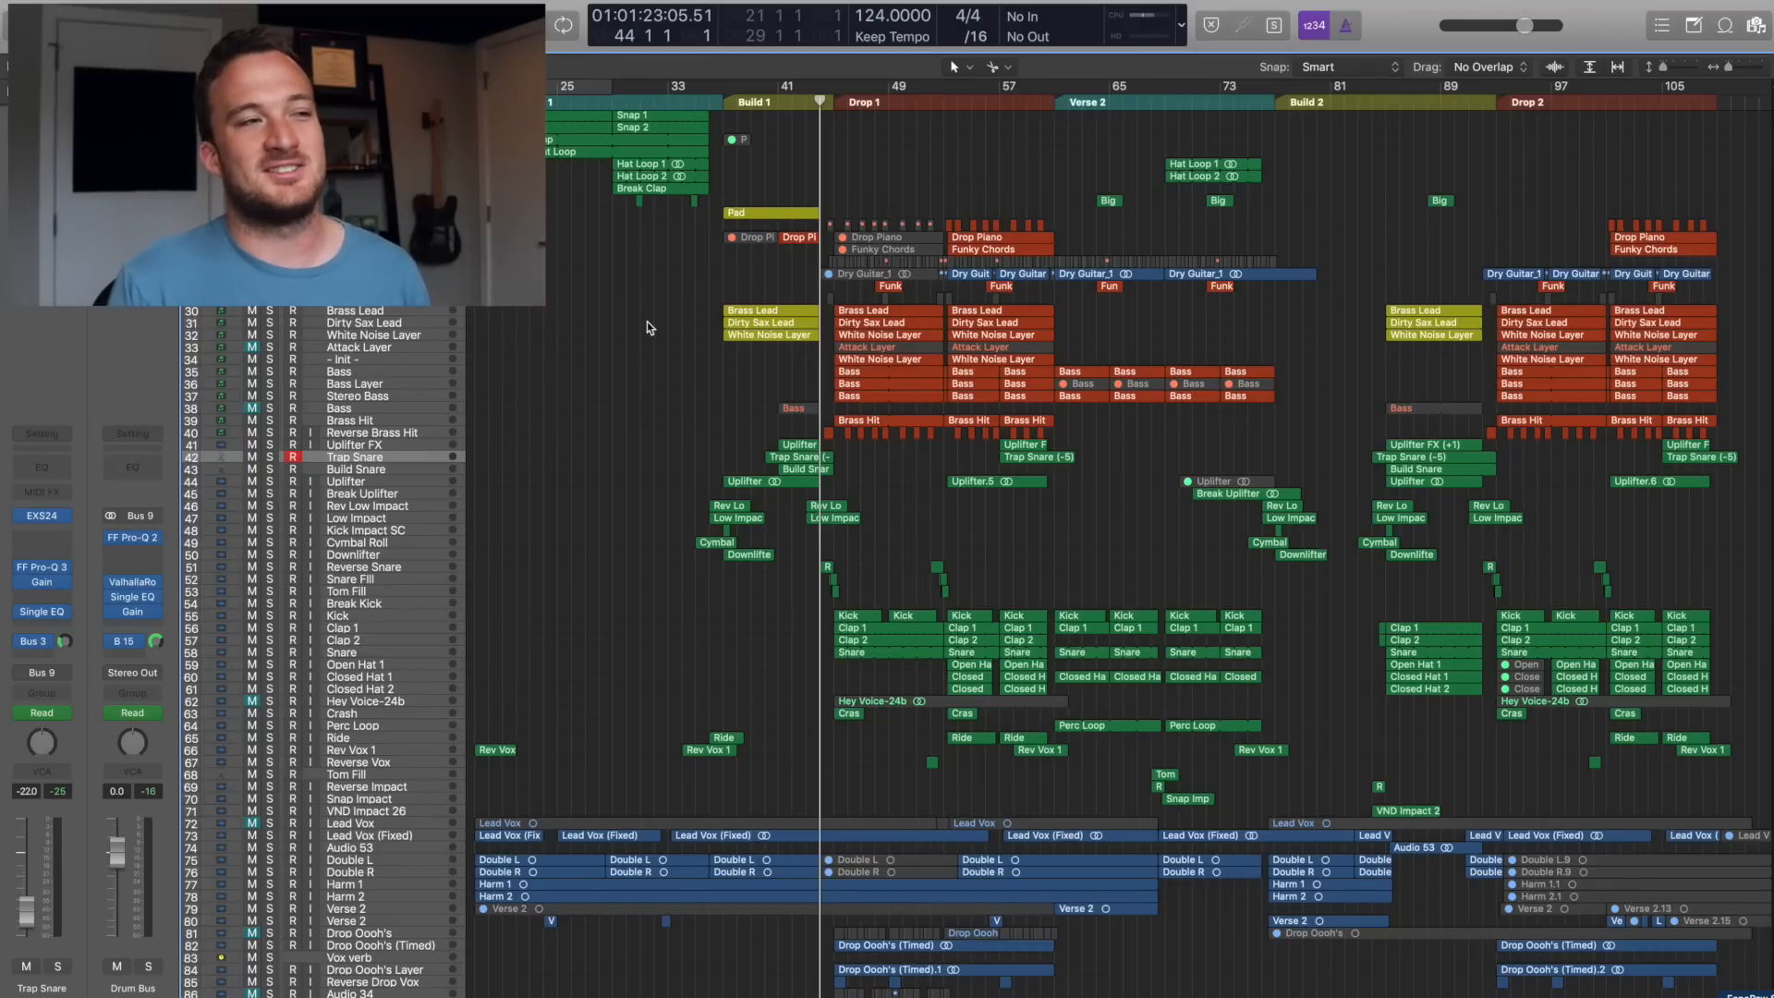
scroll(646, 321, "up", 5)
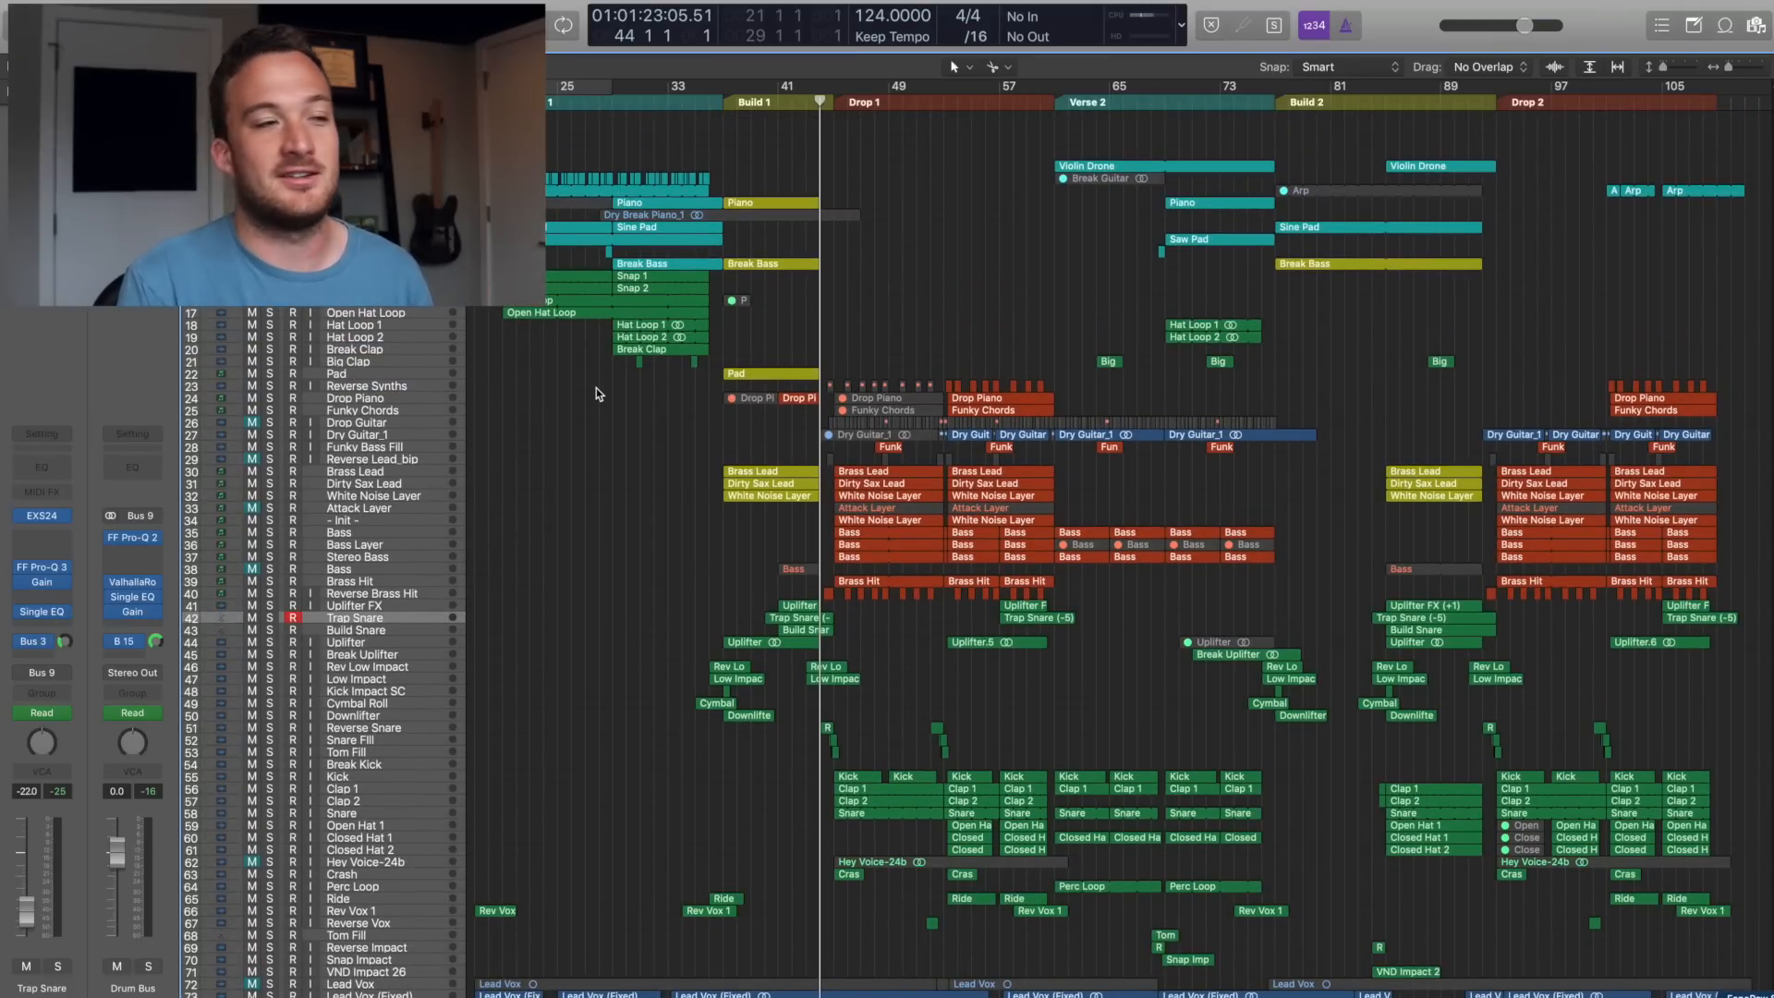
key("space")
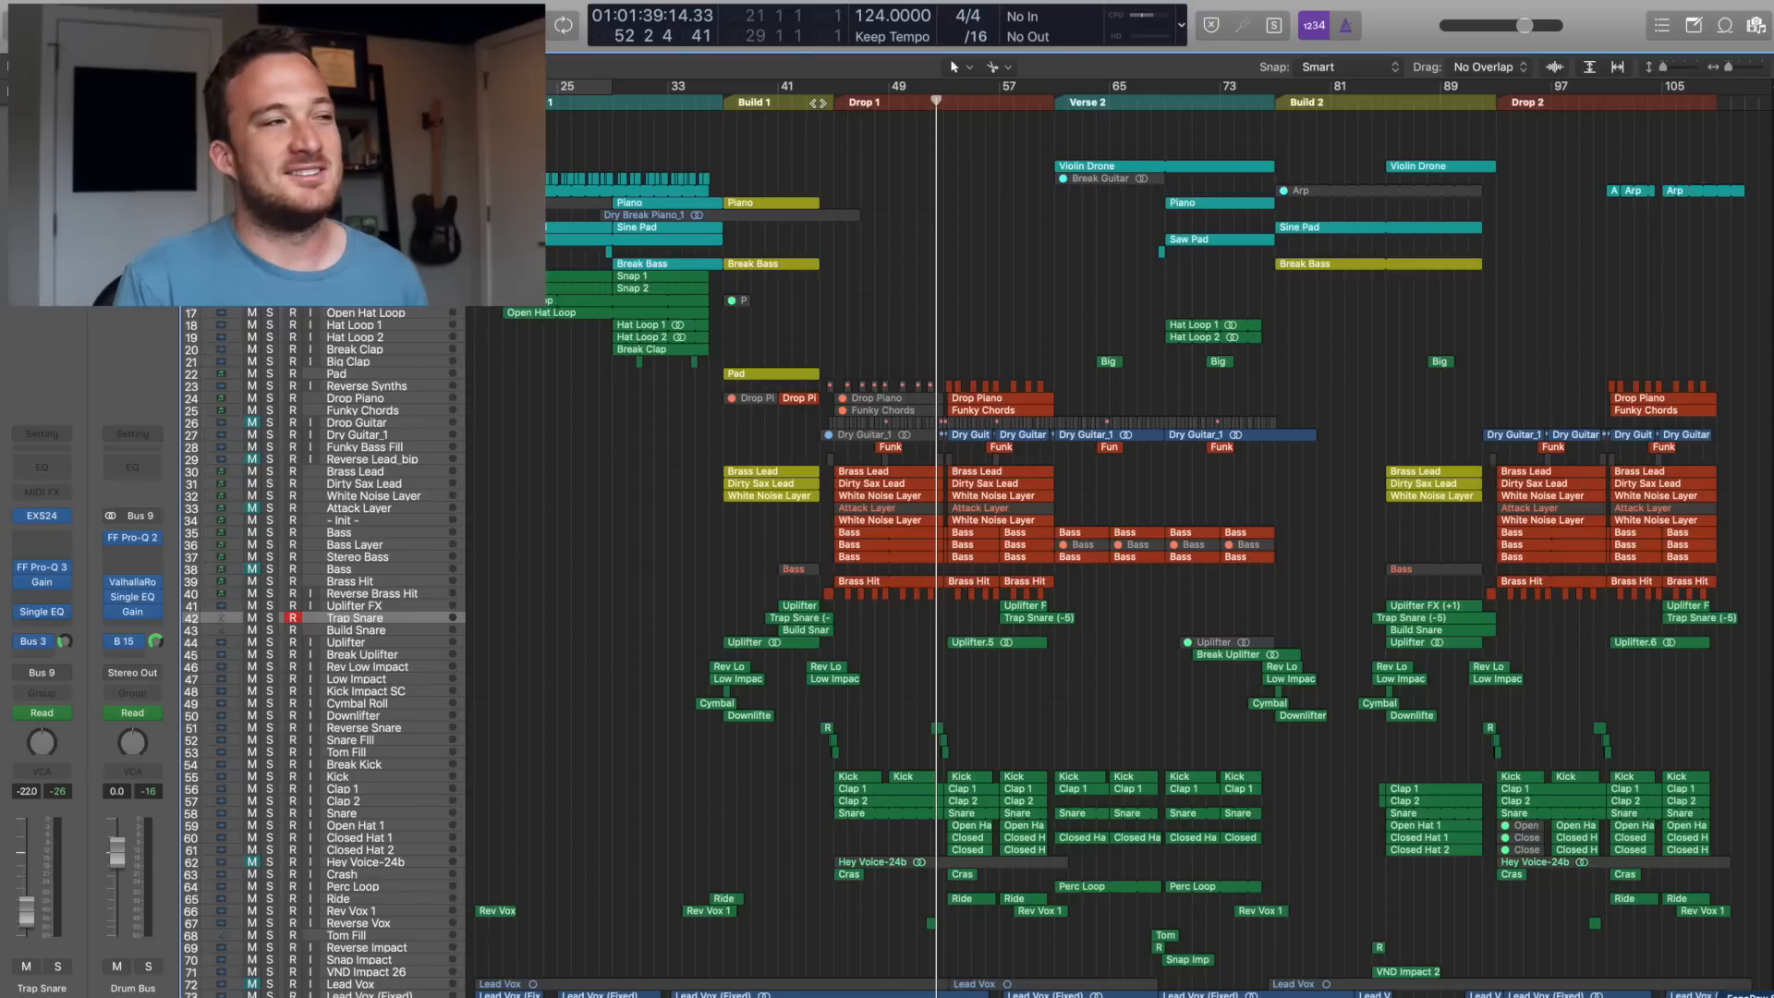
- Replay the full mix from bar 44 and look over the tracks active in Drop 1 before stopping
left_click(820, 100)
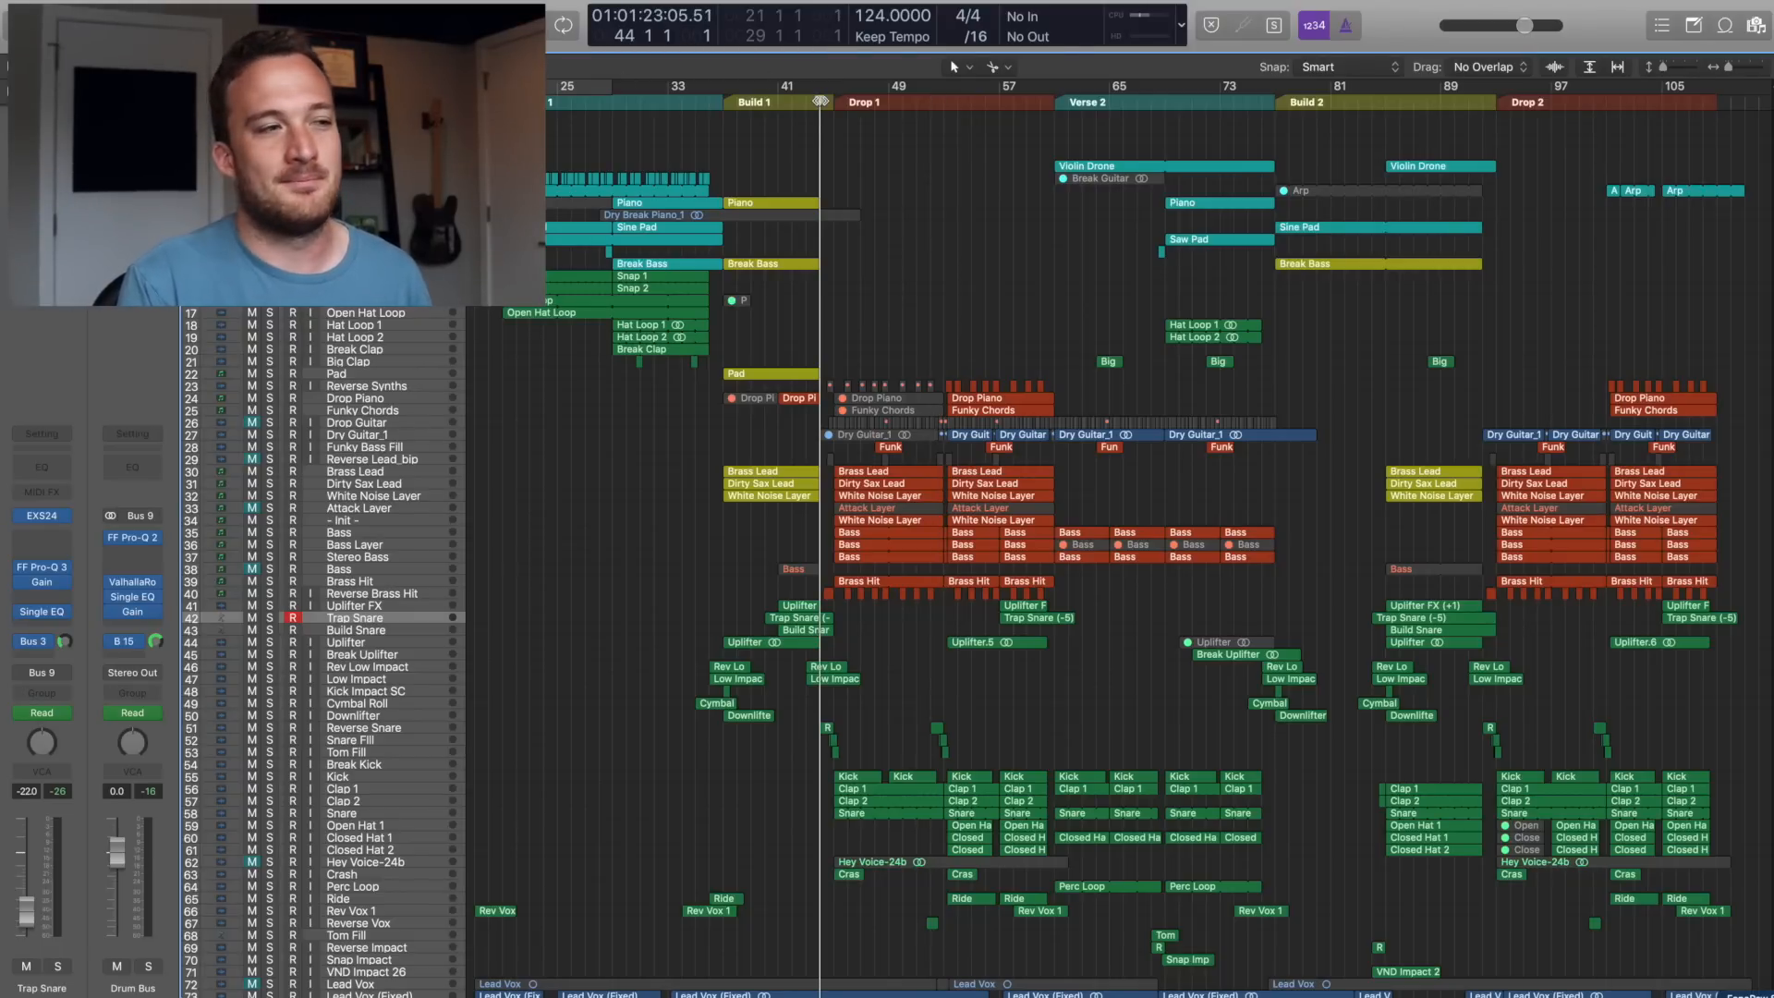
key("space")
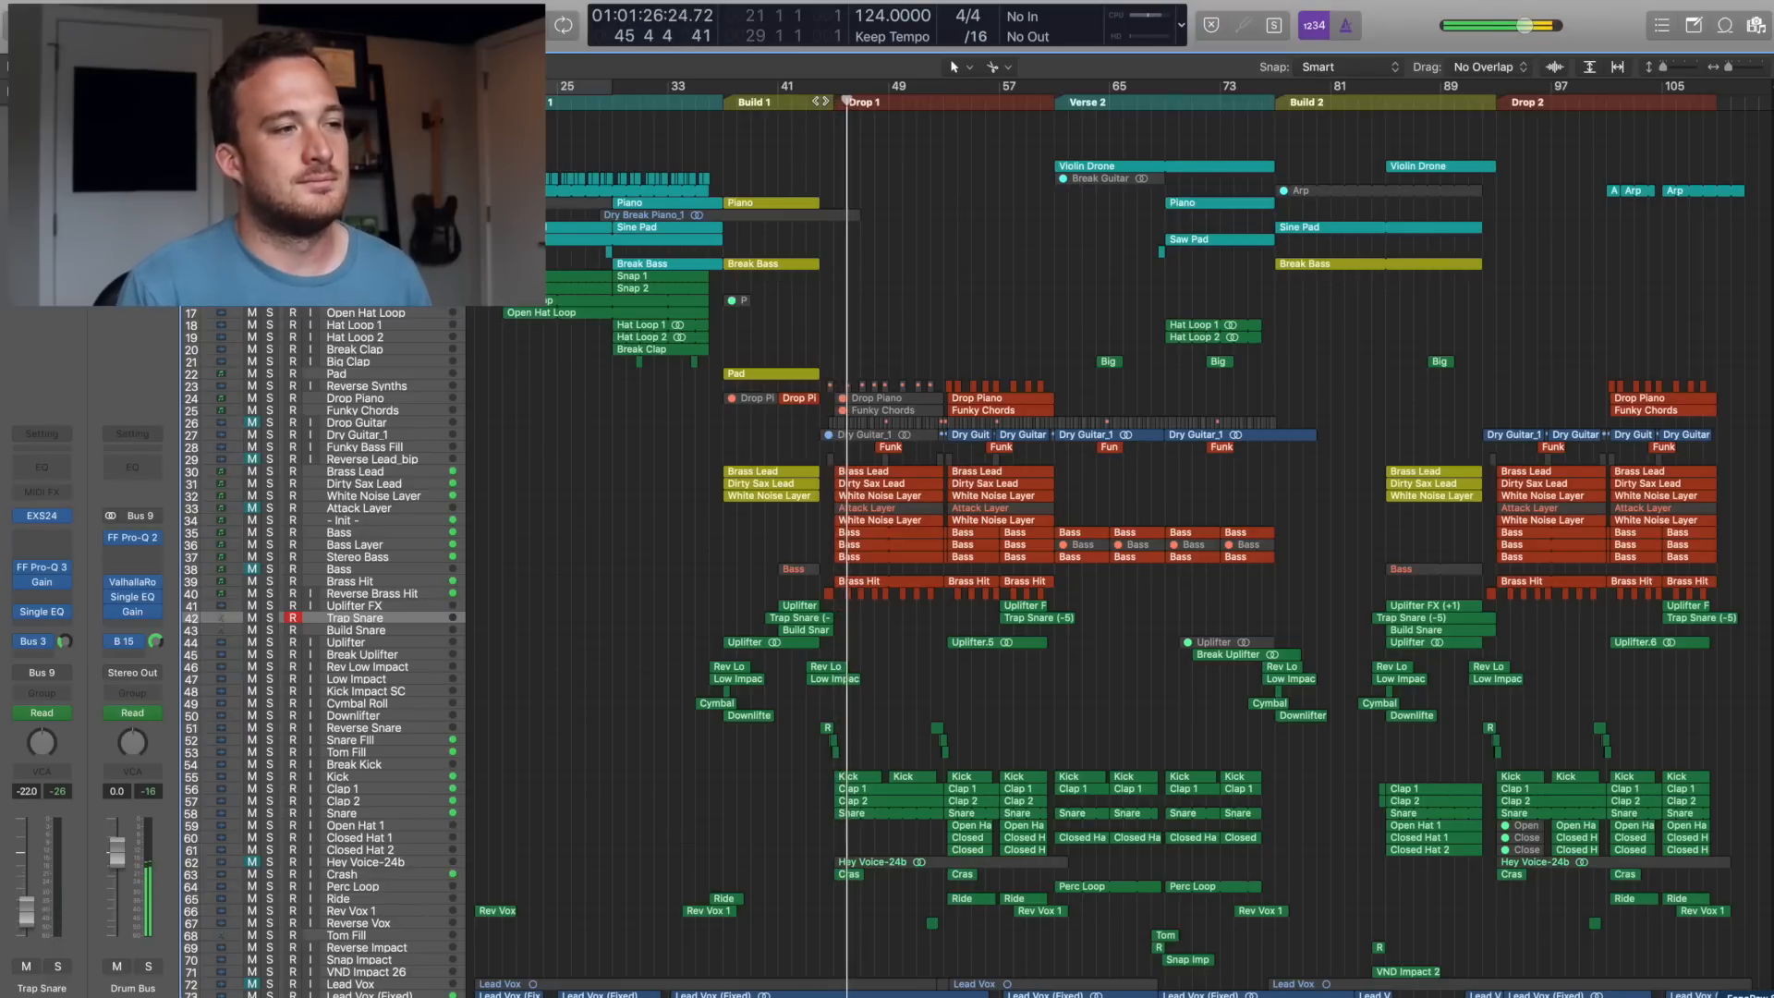
scroll(909, 307, "down", 4)
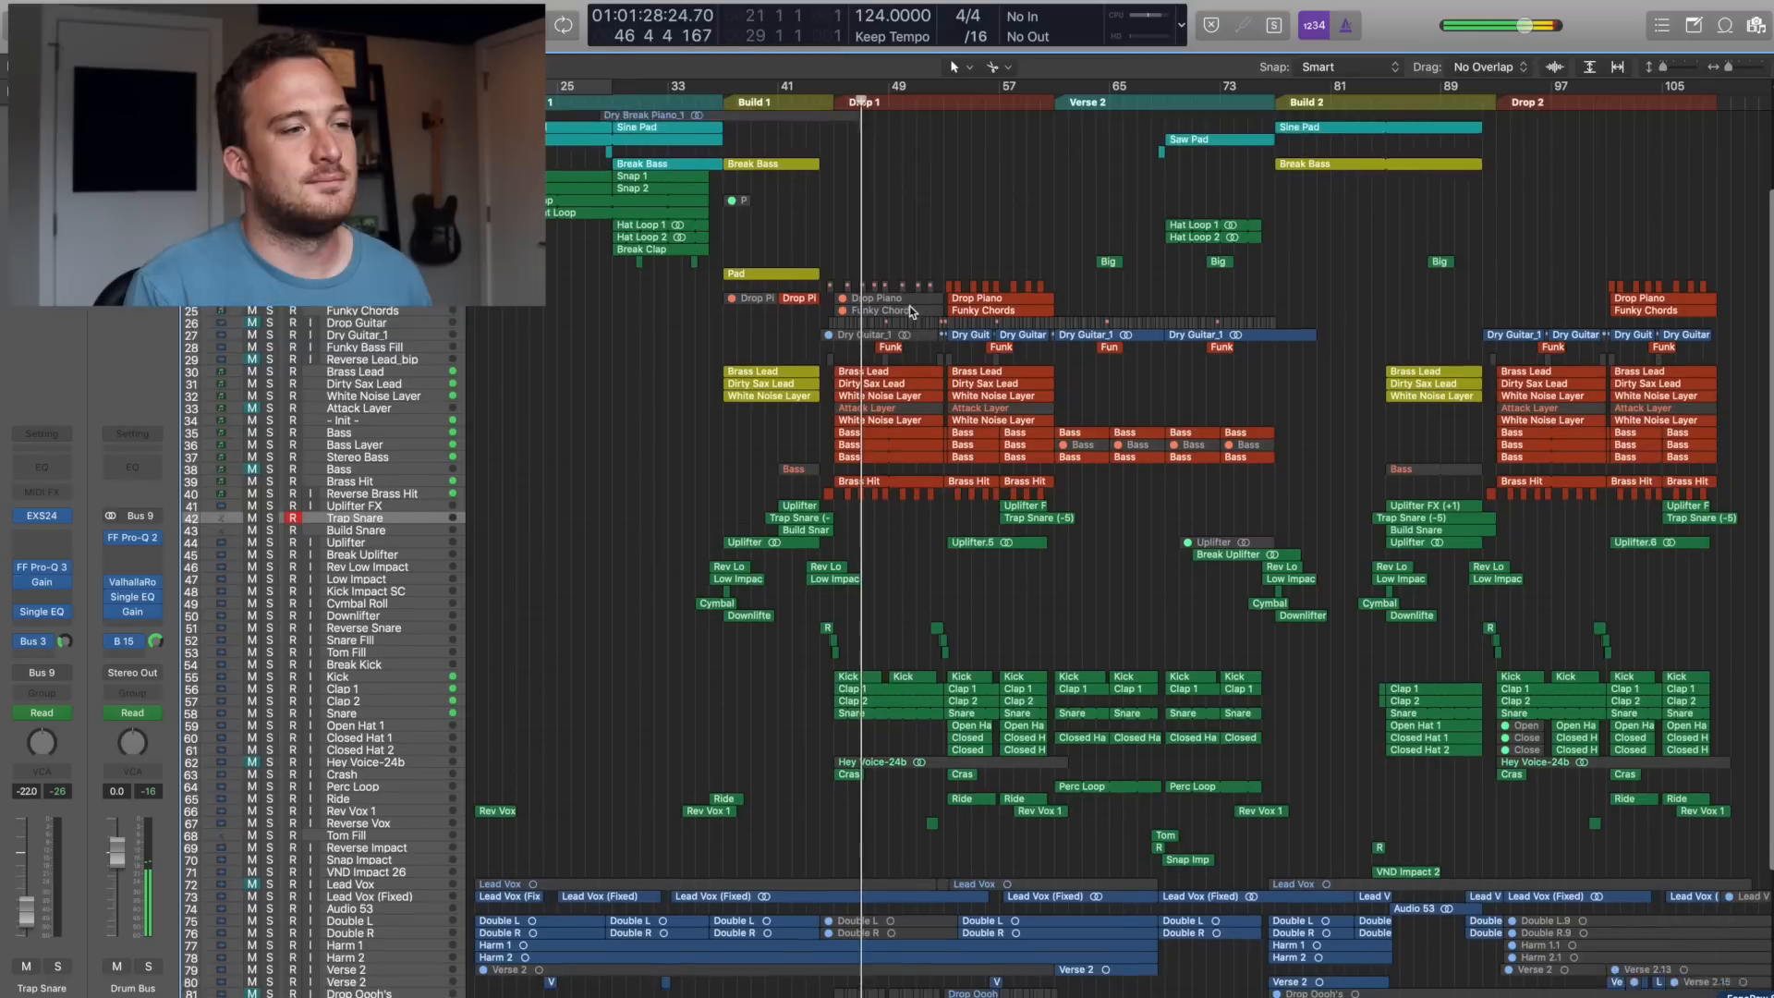
scroll(658, 460, "down", 2)
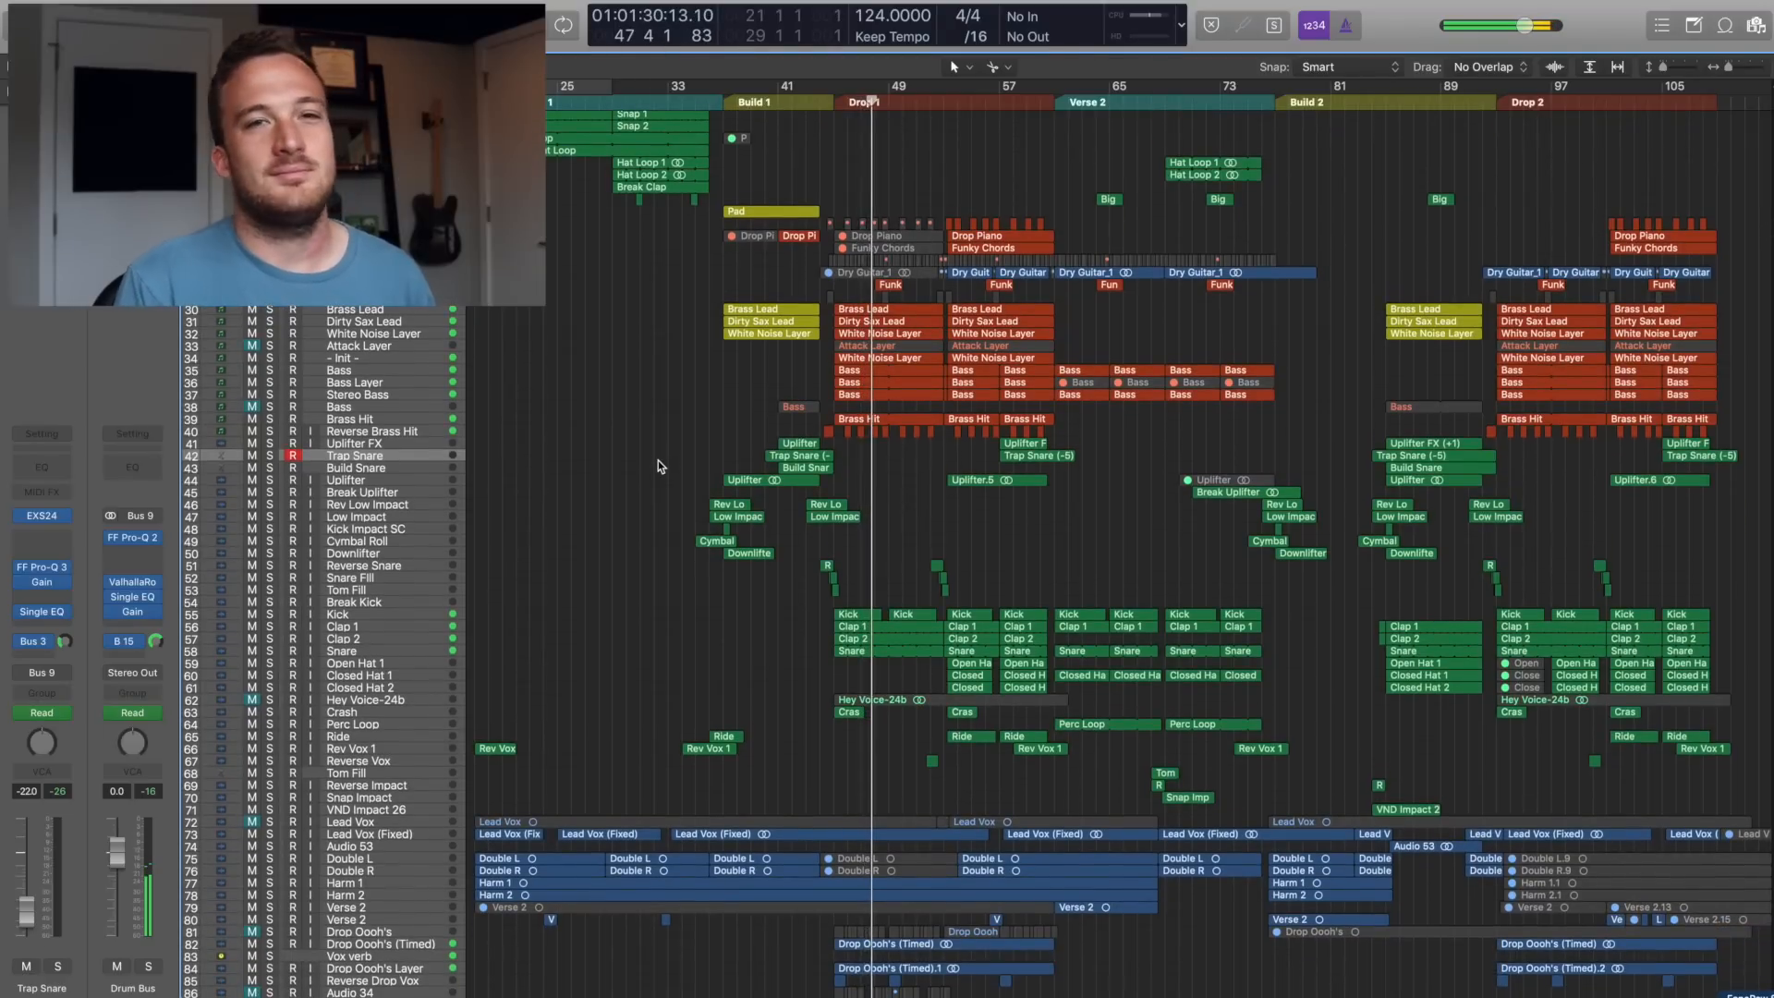
scroll(551, 451, "up", 1)
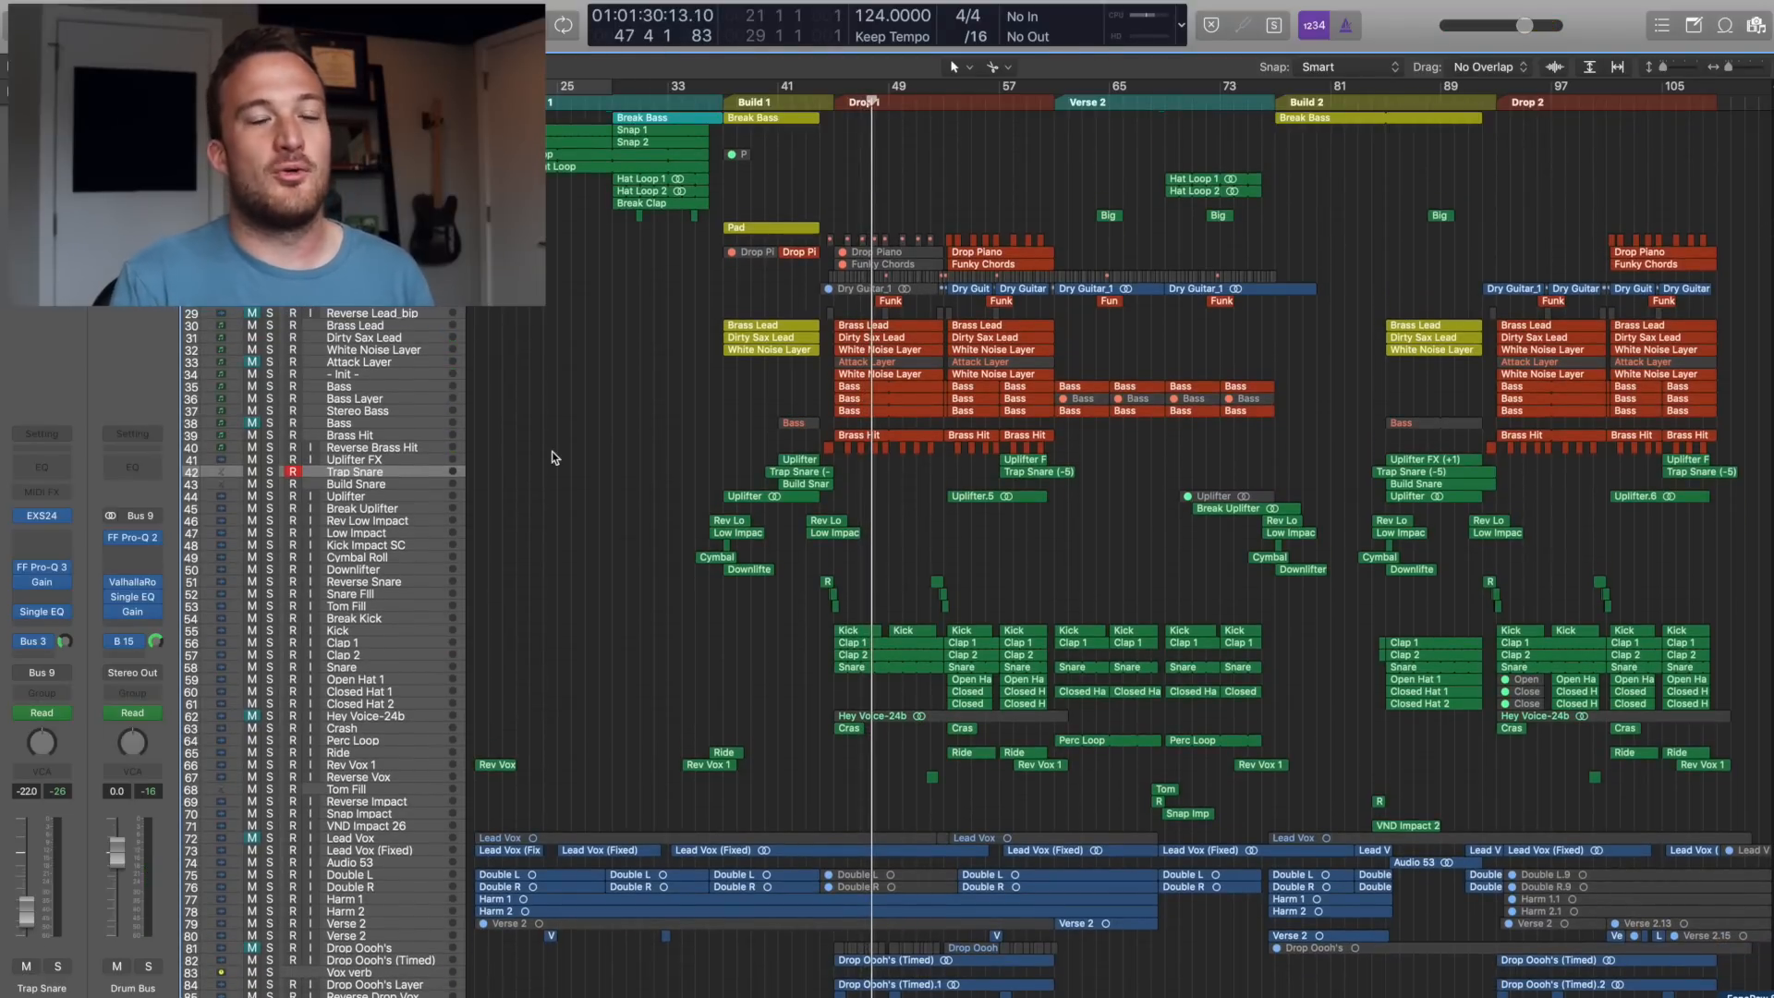
- Audition the Drop Oooh's (Timed) and Drop Oooh's Layer vocals soloed in Drop 1, and clear all solos
scroll(551, 450, "down", 5)
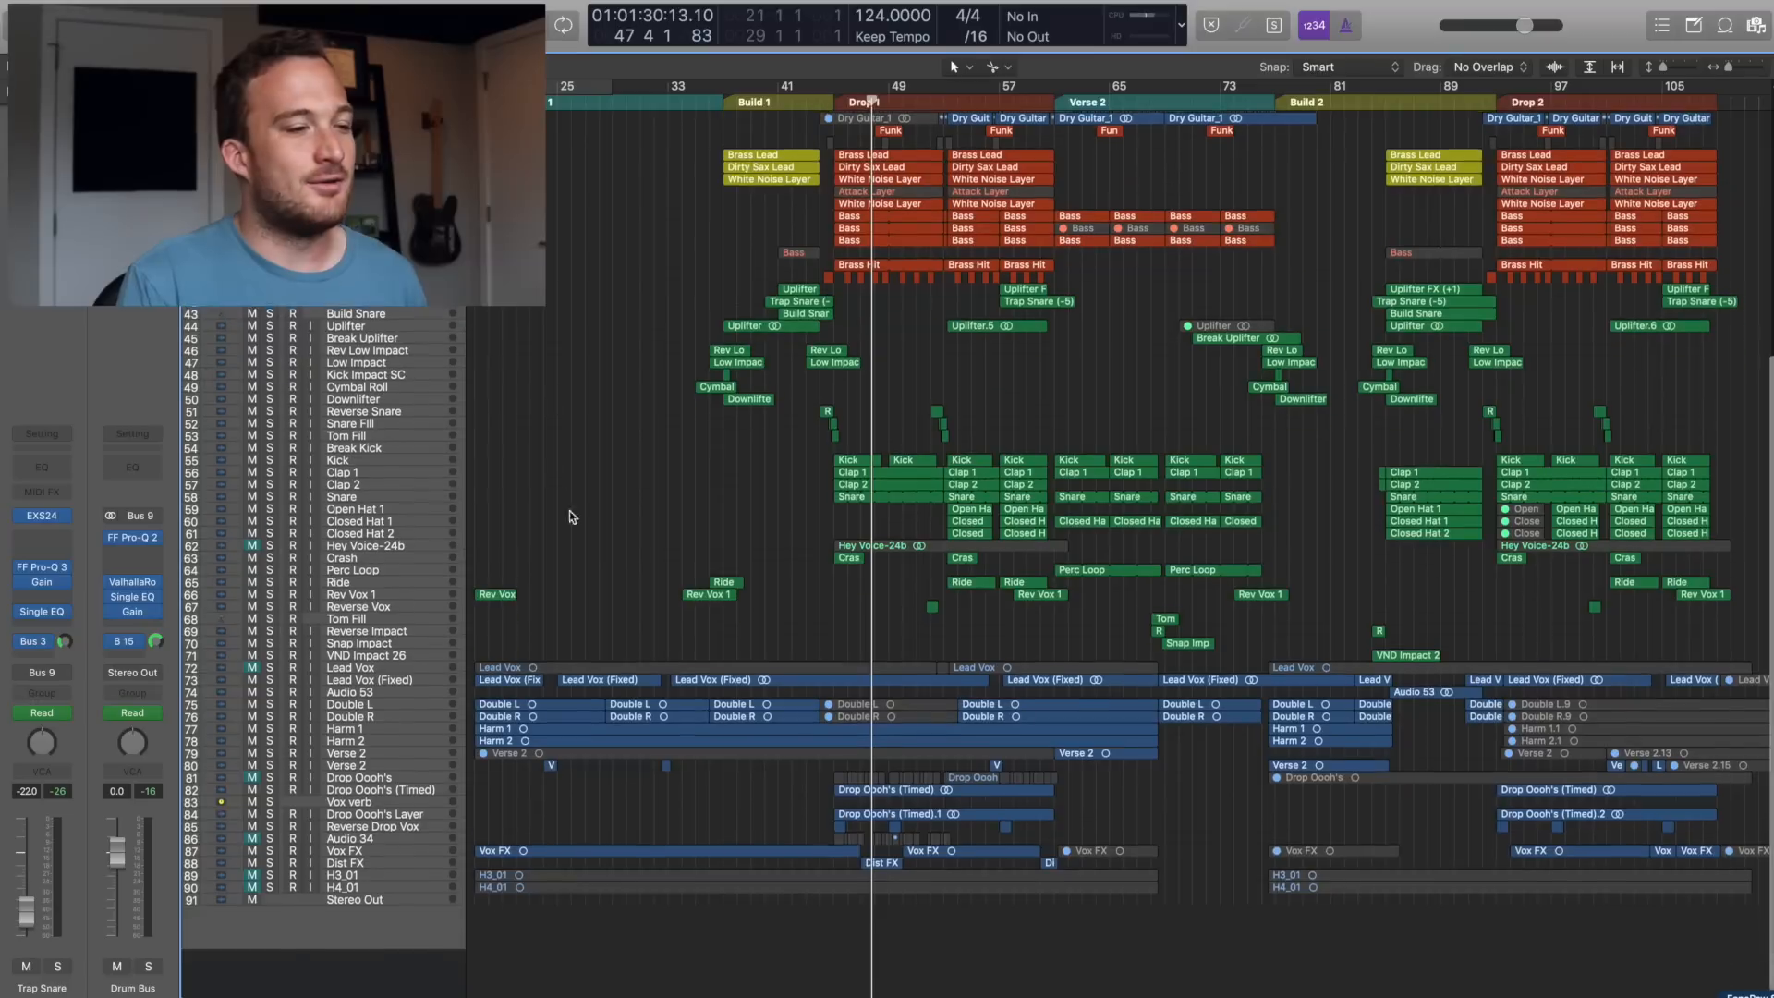
left_click(269, 840)
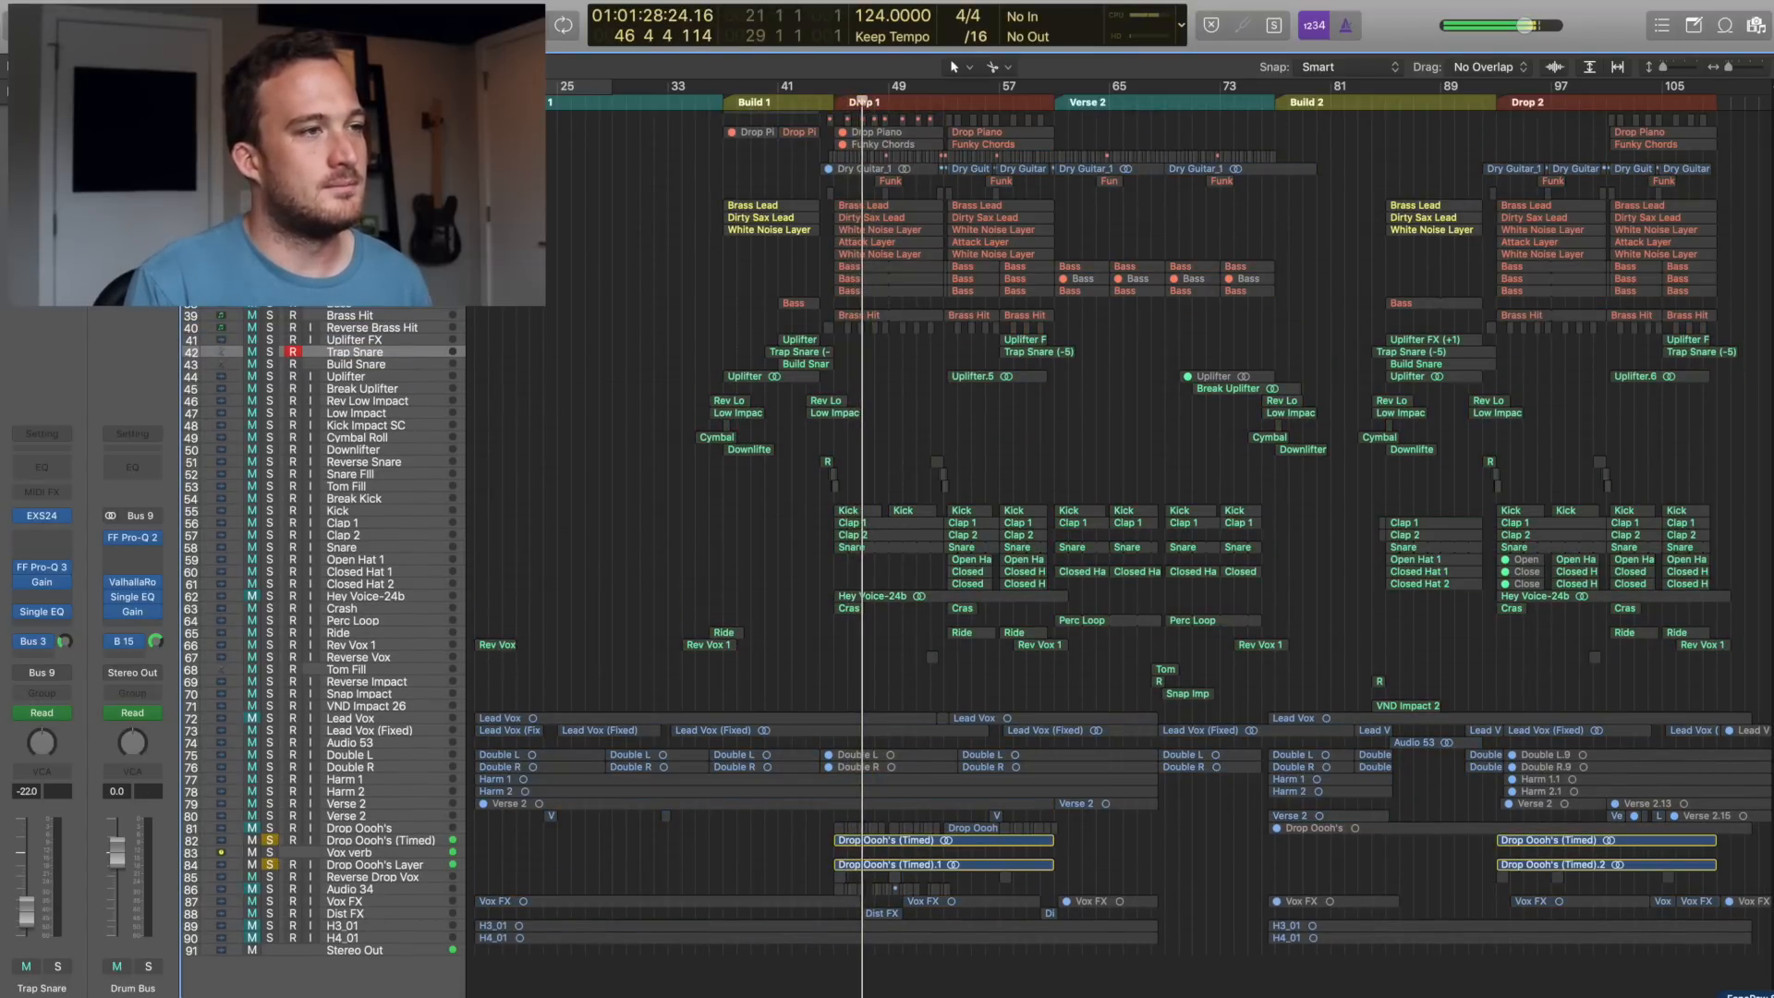
key("ctrl+alt+super+s")
- Solo the Bass, Bass Layer and Stereo Bass tracks and play them from the start of Drop 1
scroll(629, 332, "up", 6)
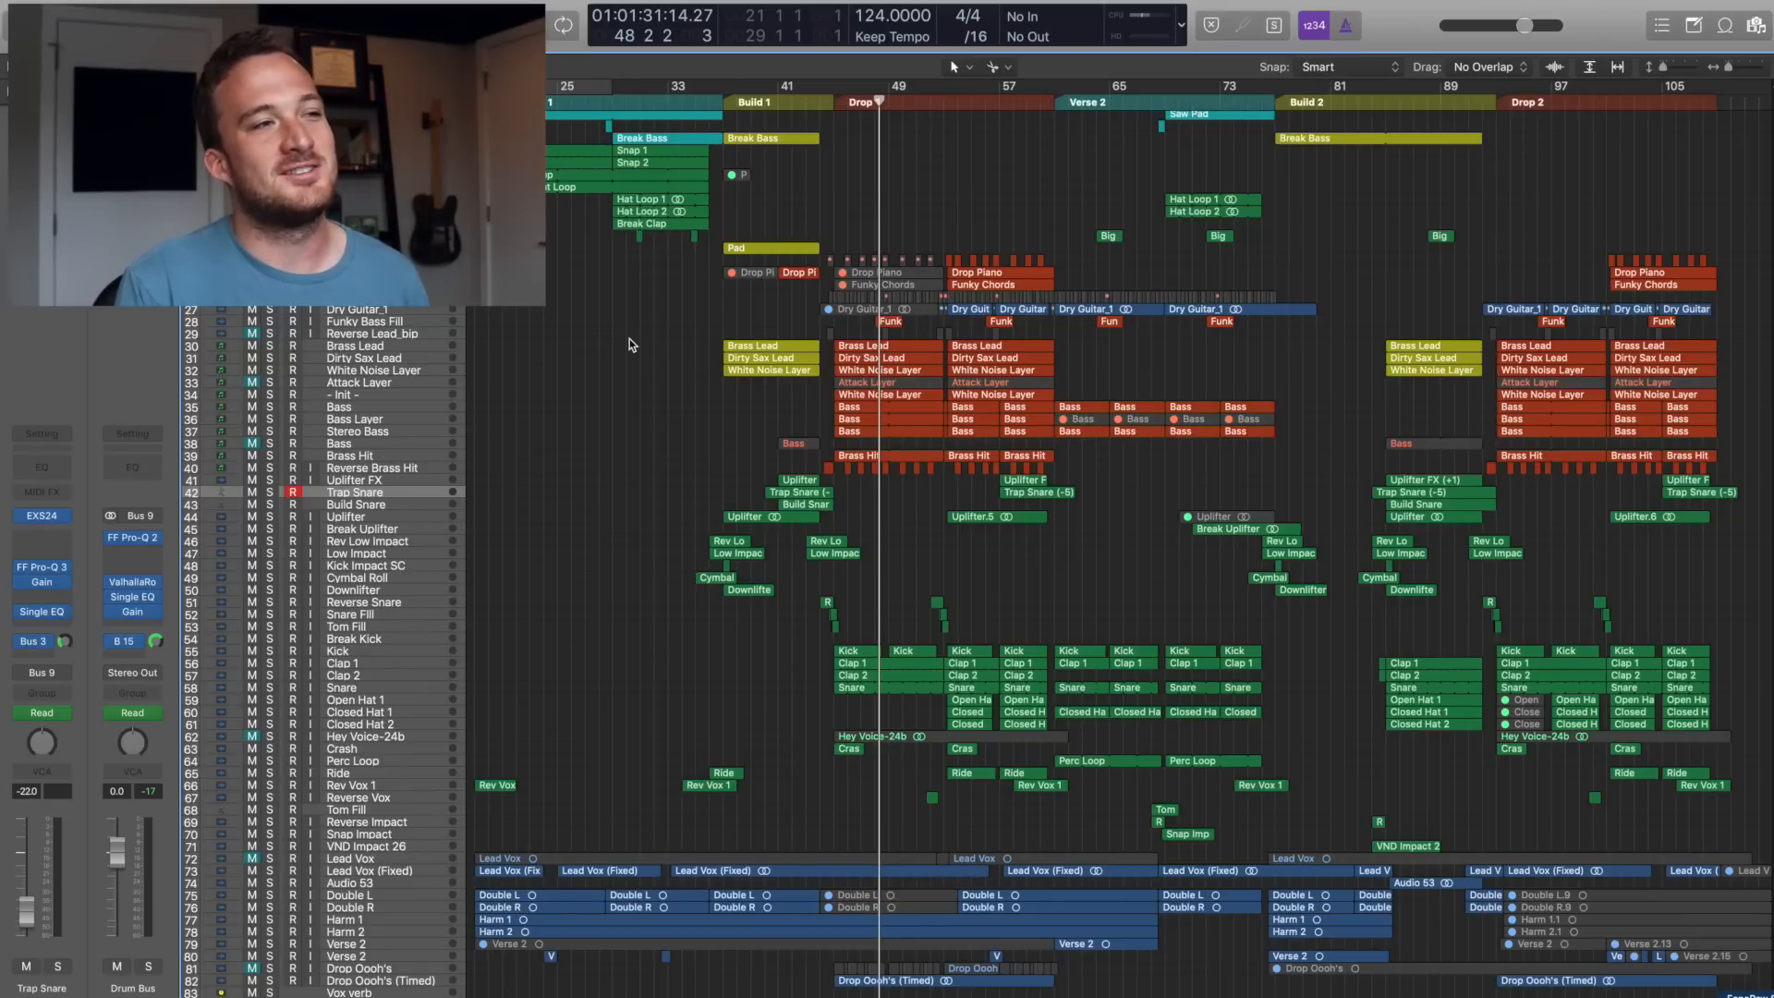
left_click(829, 105)
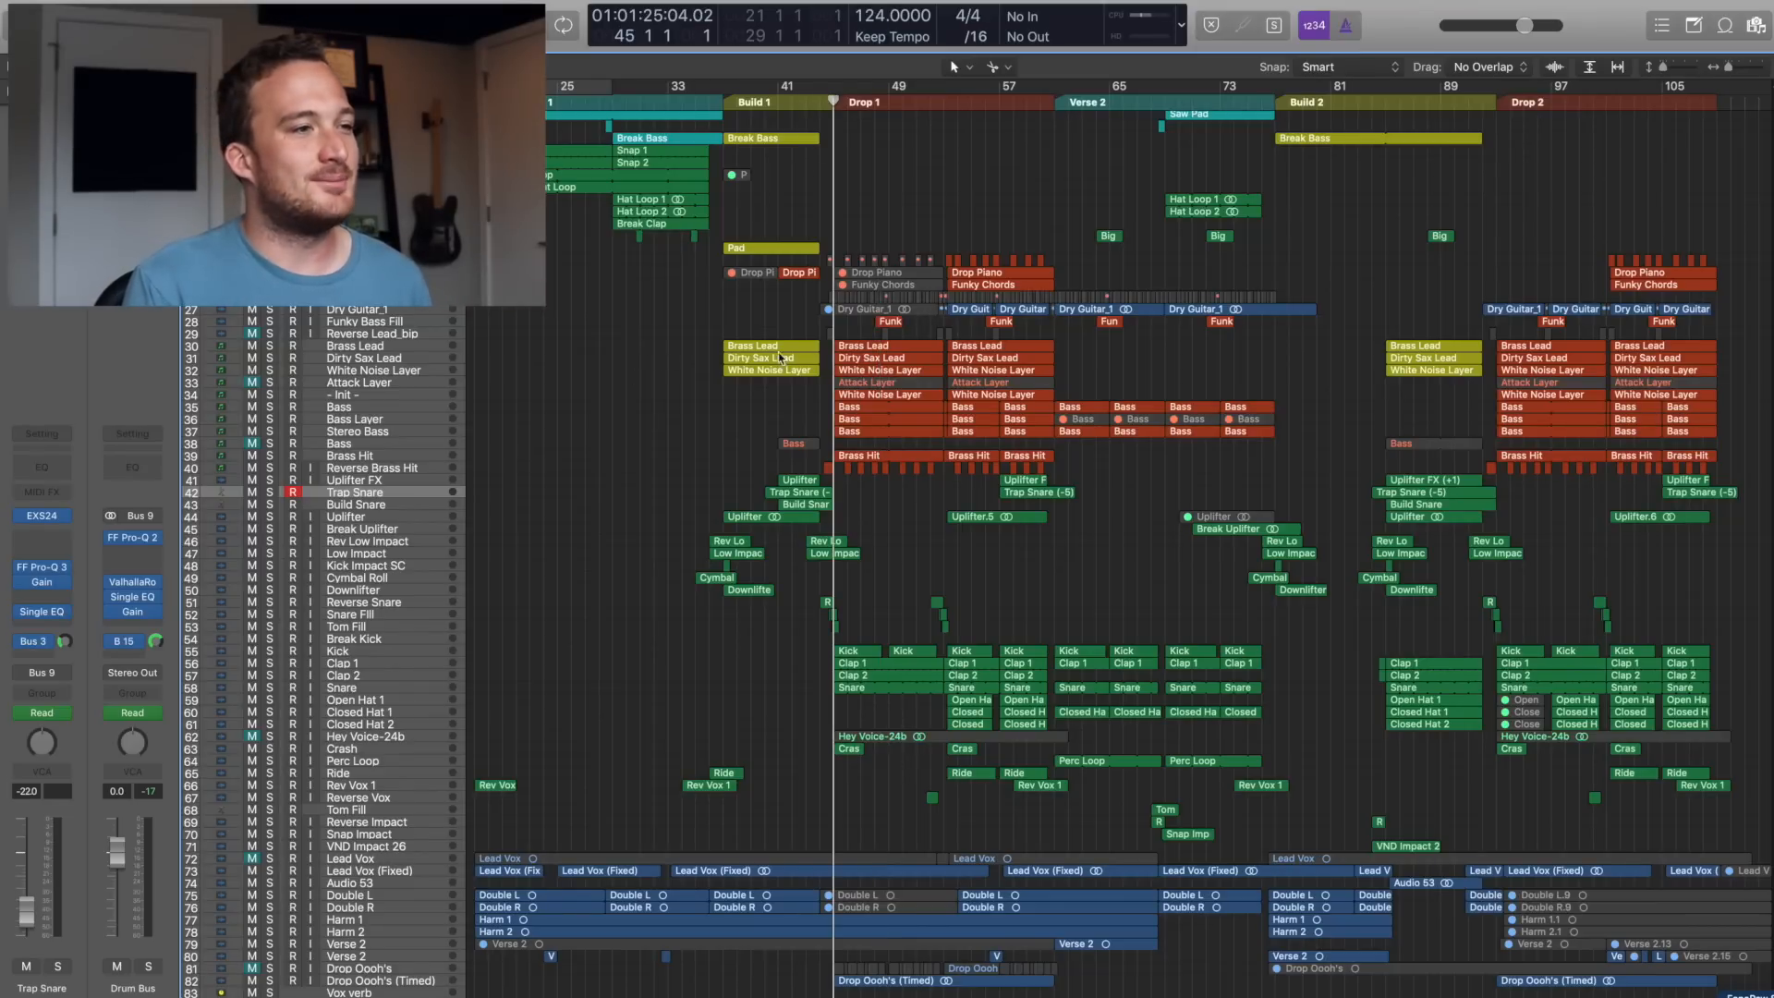
left_click(270, 406)
scroll(270, 409, "down", 4)
- Open the Drop 1 Bass region in the Piano Roll and show its Pitch Bend automation below the notes
key("p")
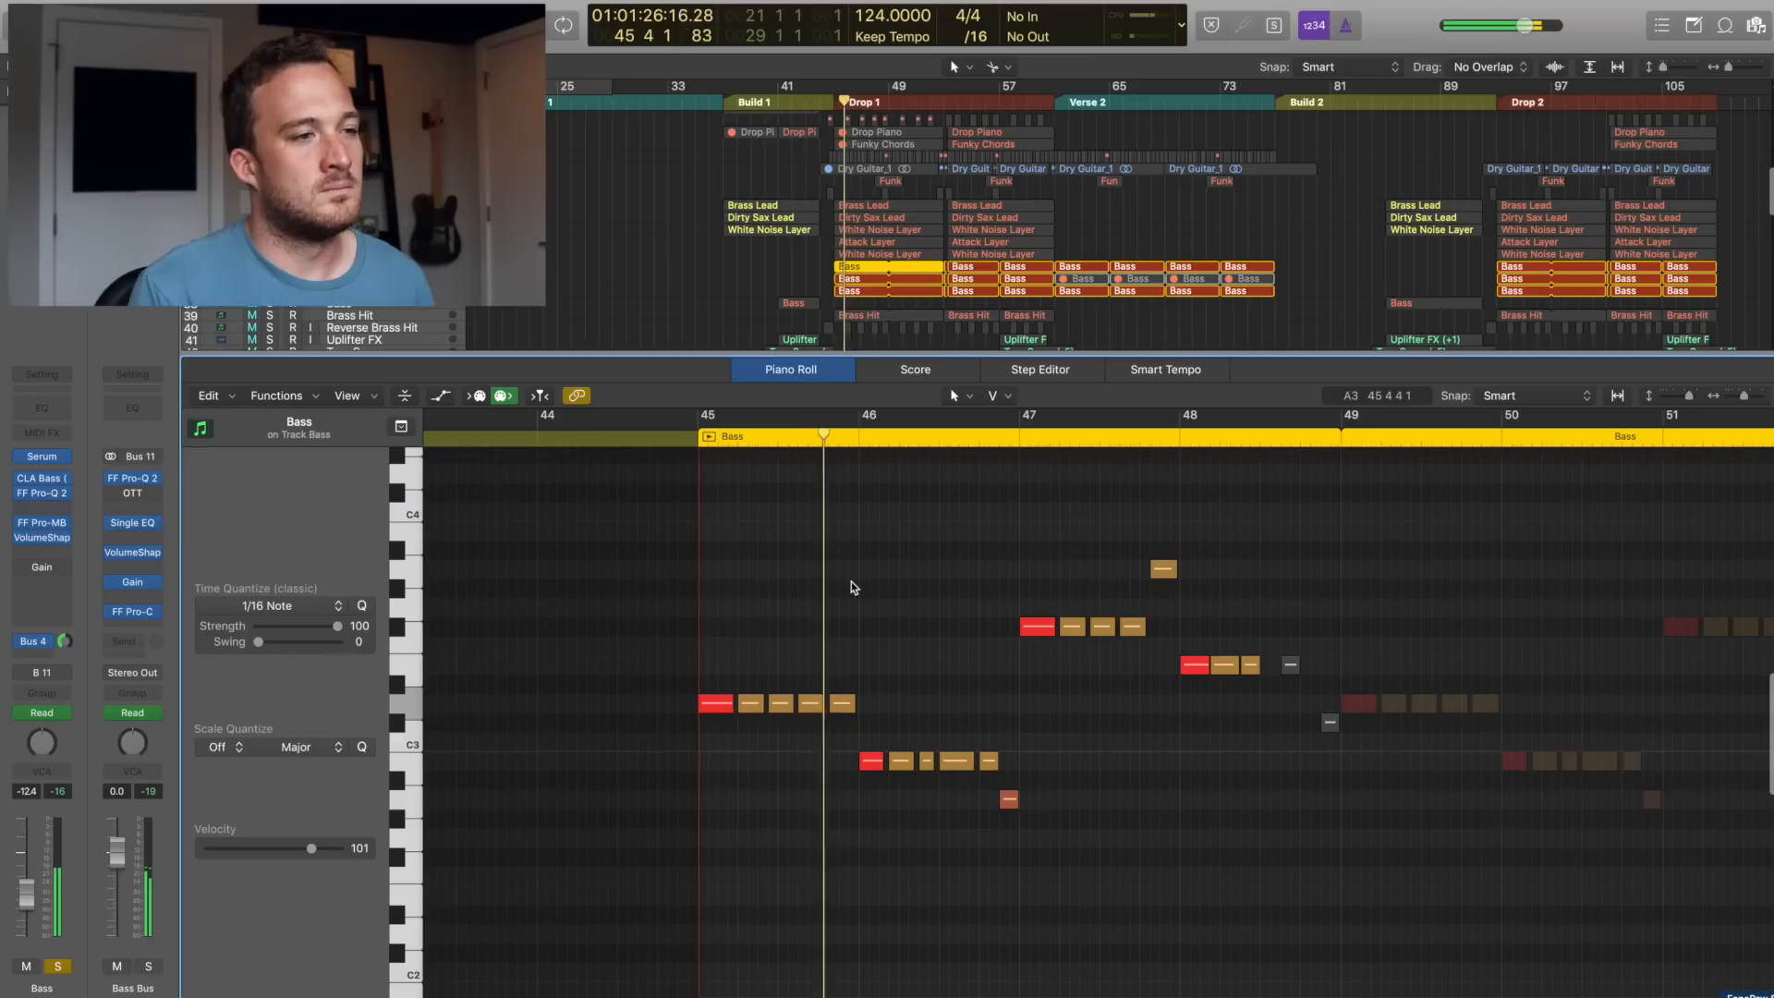
key("a")
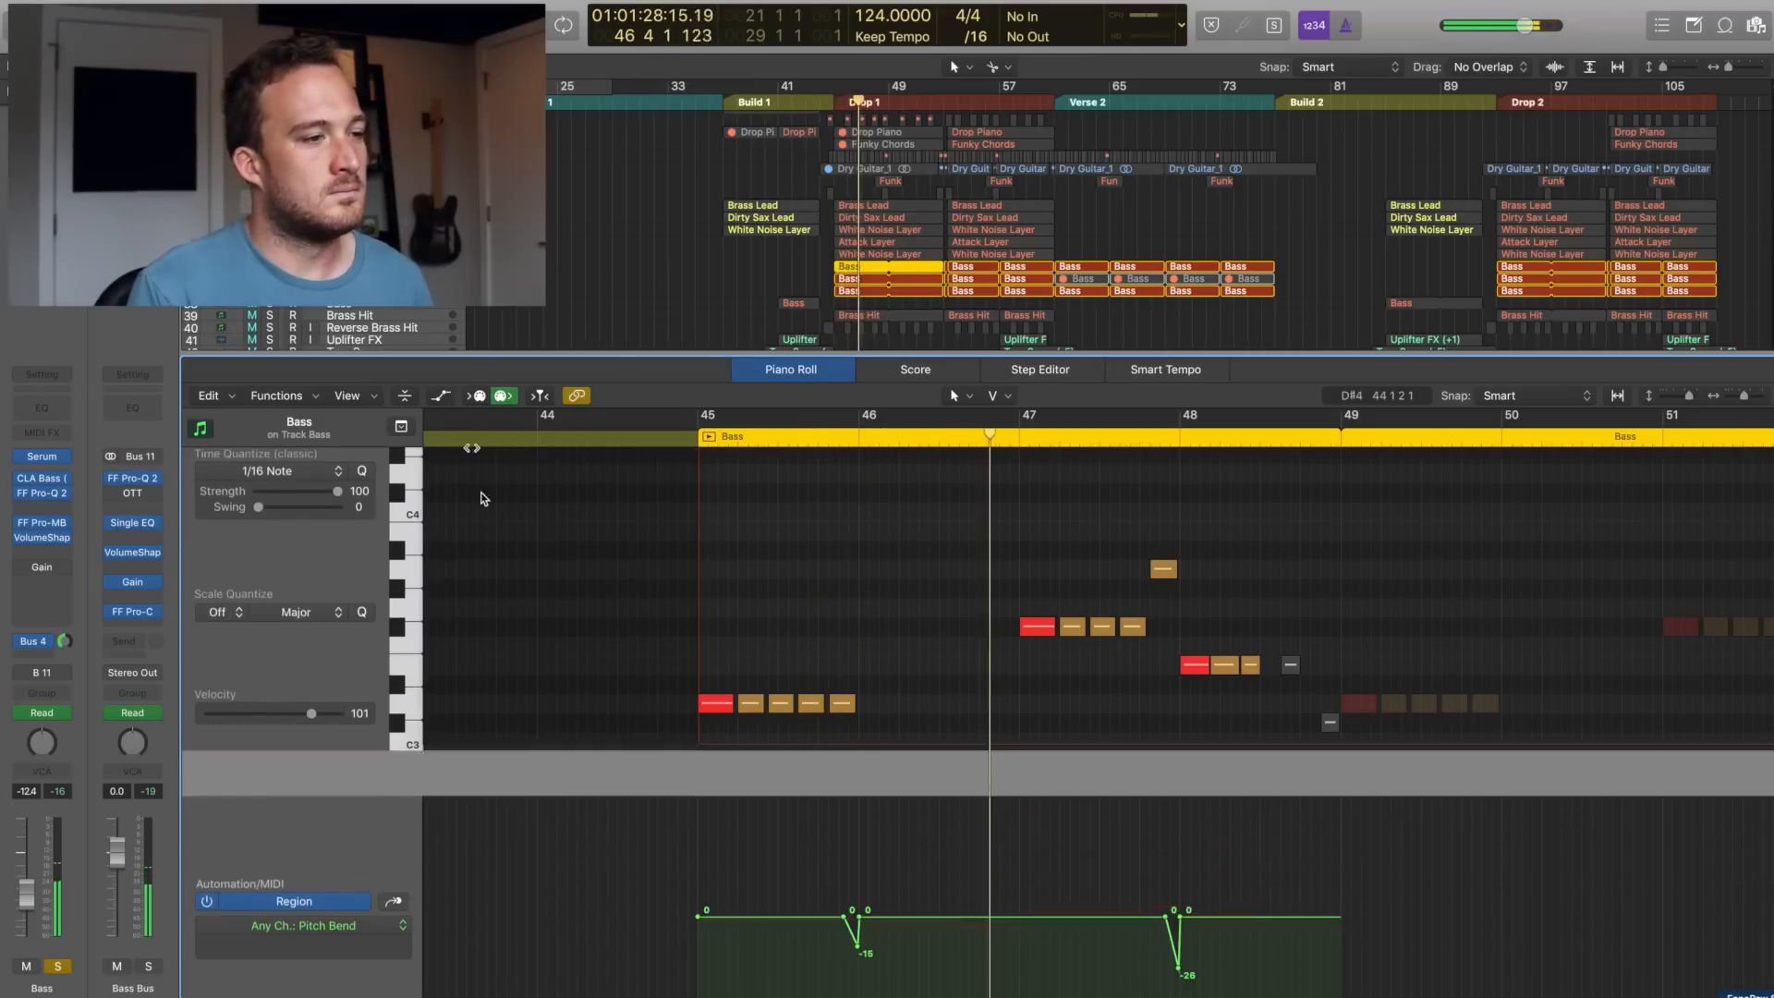
scroll(828, 575, "down", 3)
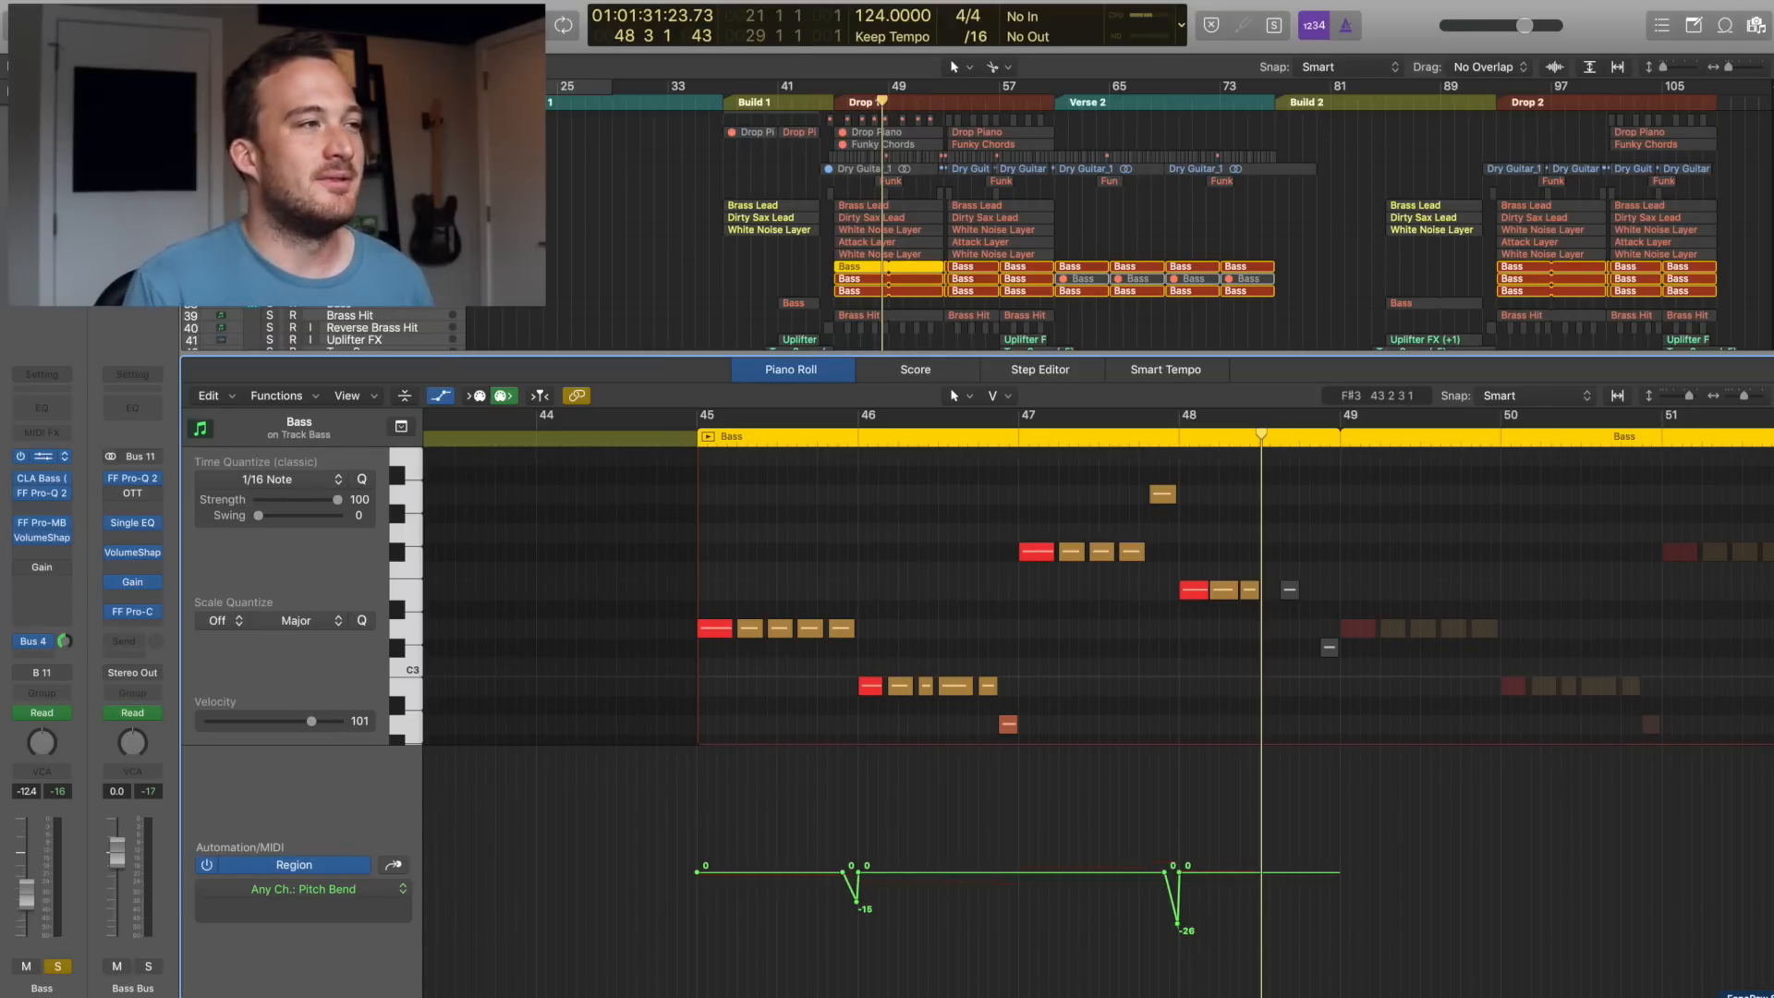
- Open the Bass track's Serum instrument, inspect Envelope 2 and the FX page, and play the bass
left_click(41, 456)
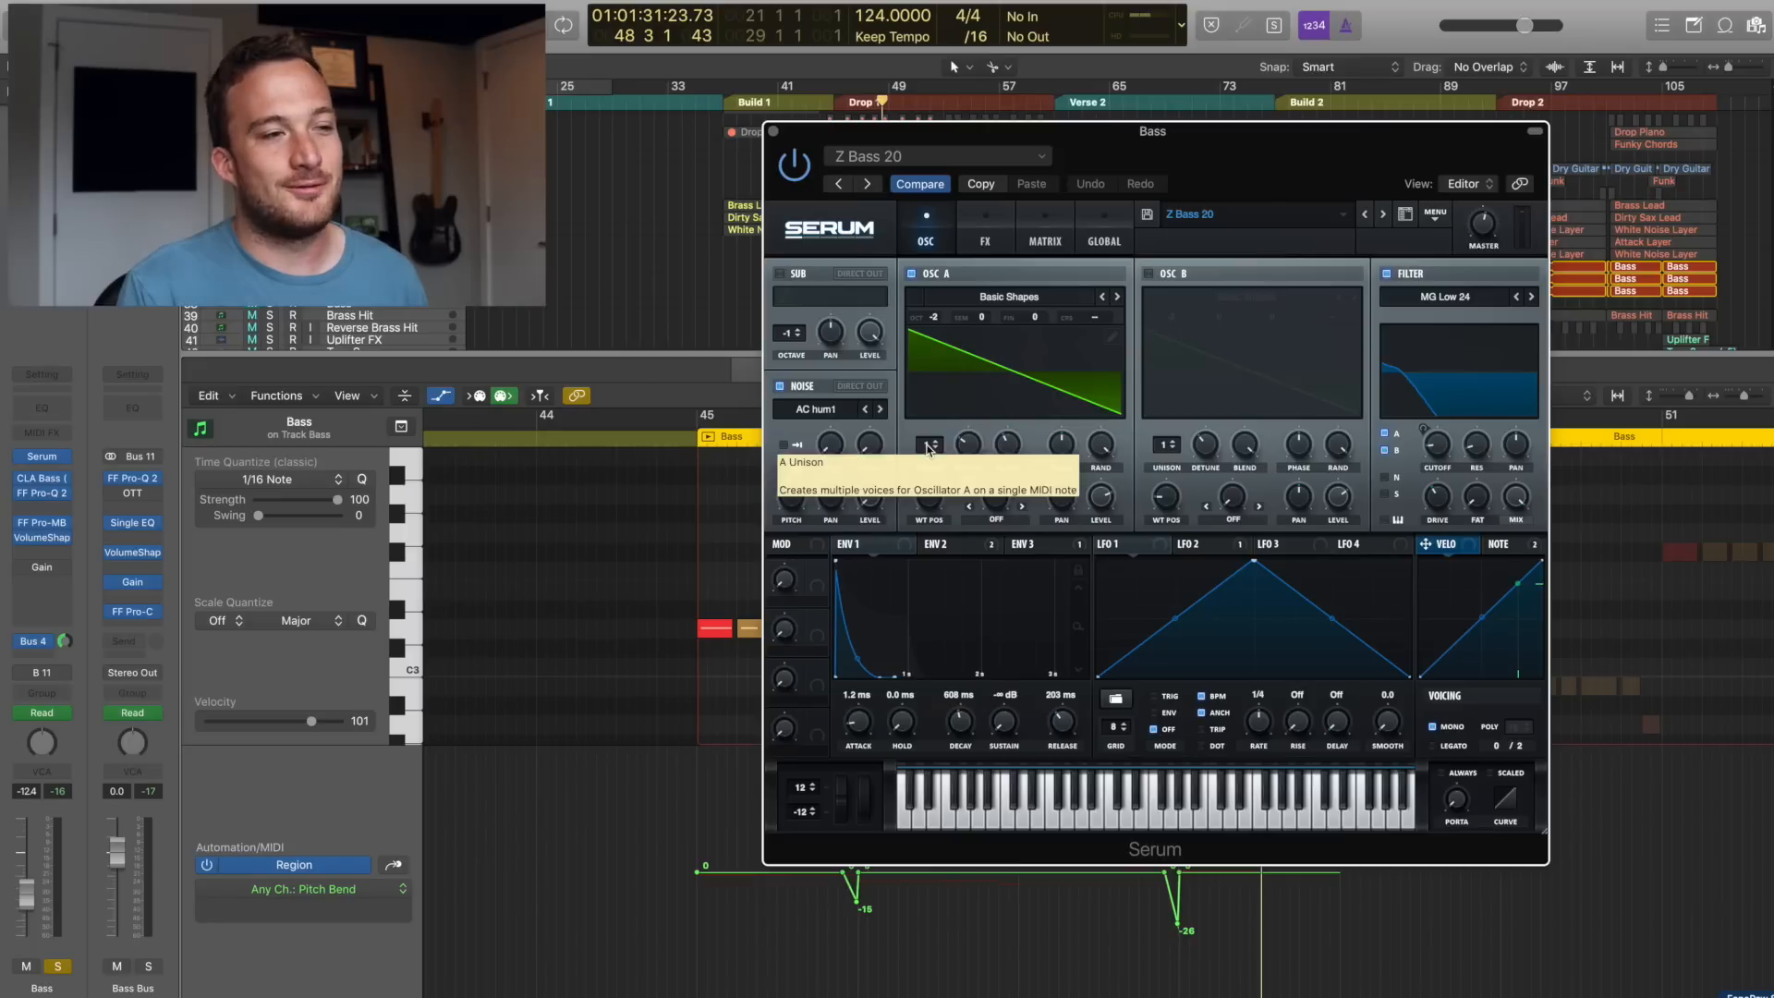
left_click(948, 545)
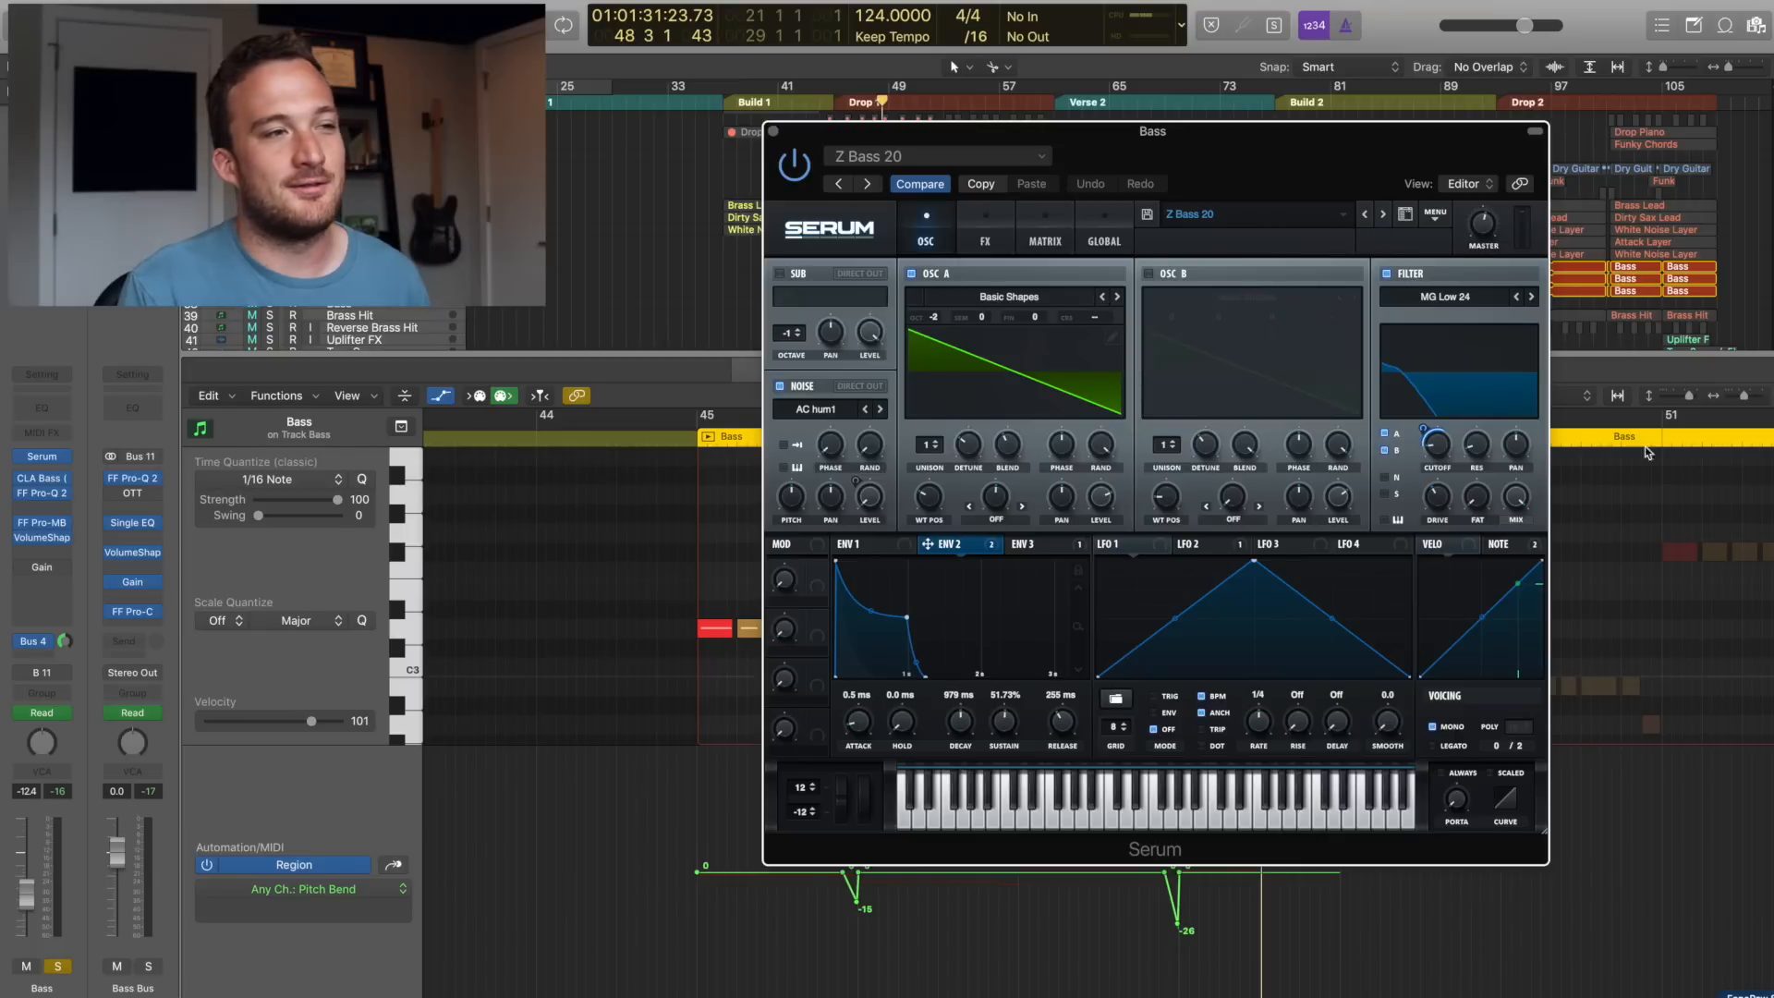
left_click(986, 238)
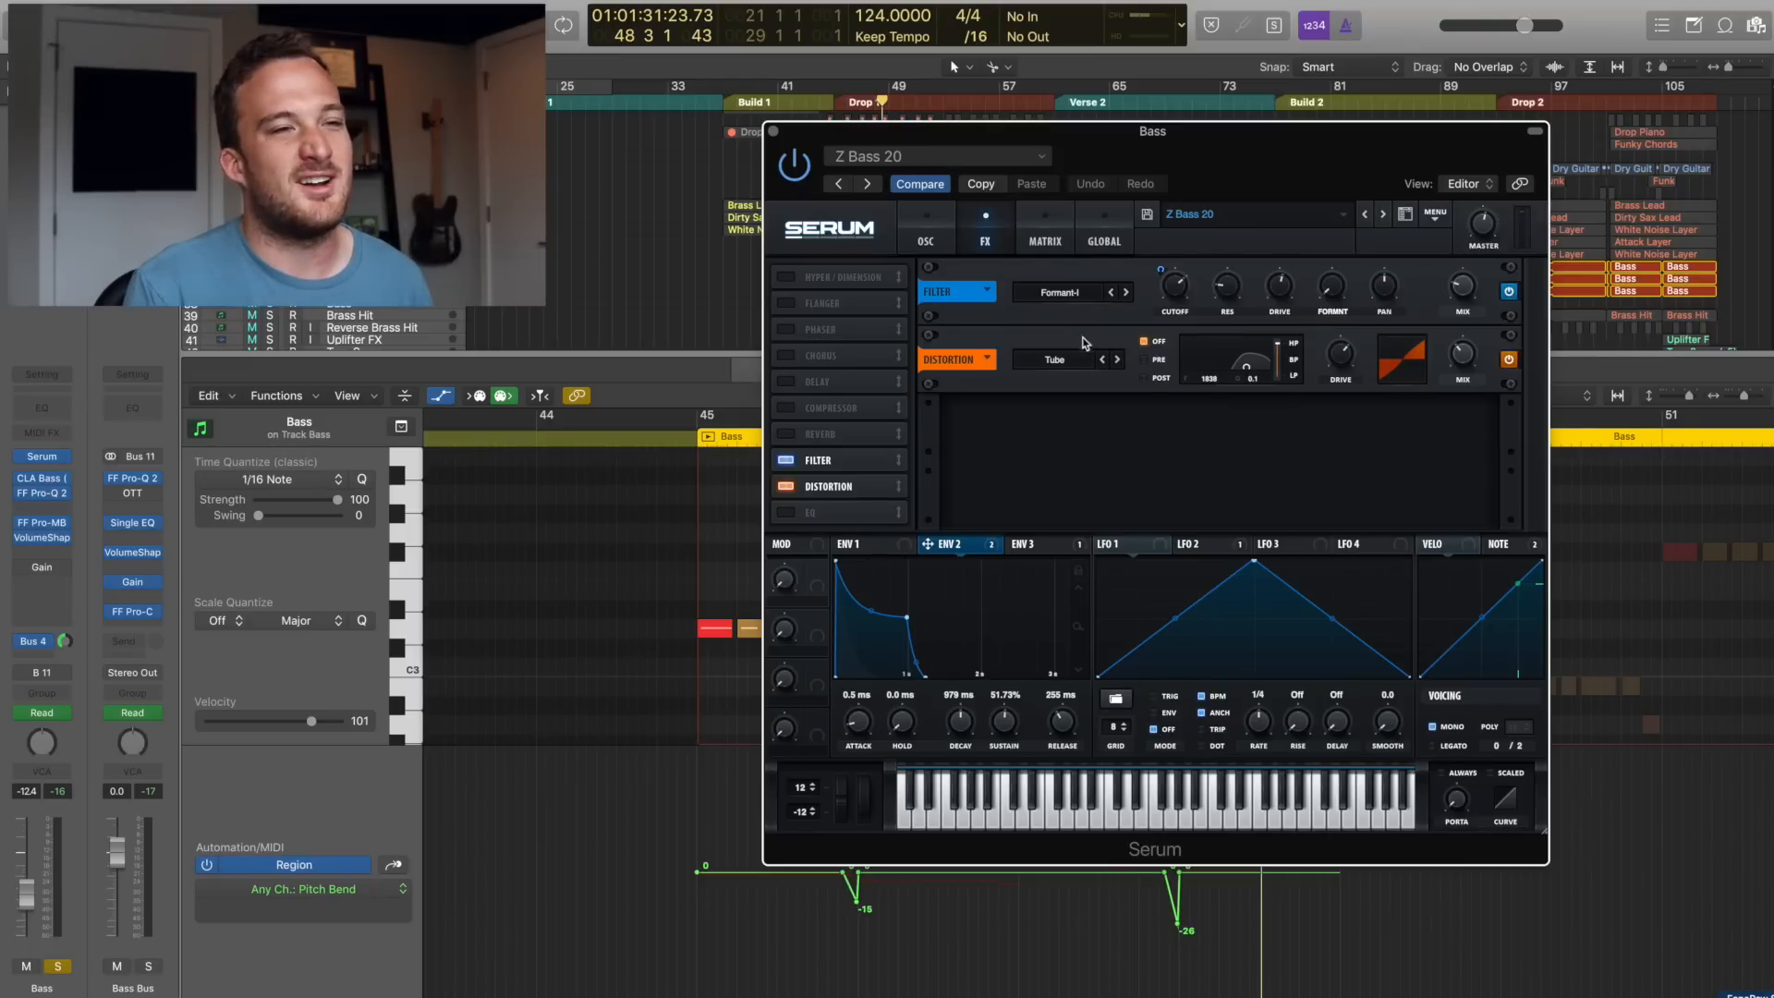
key("space")
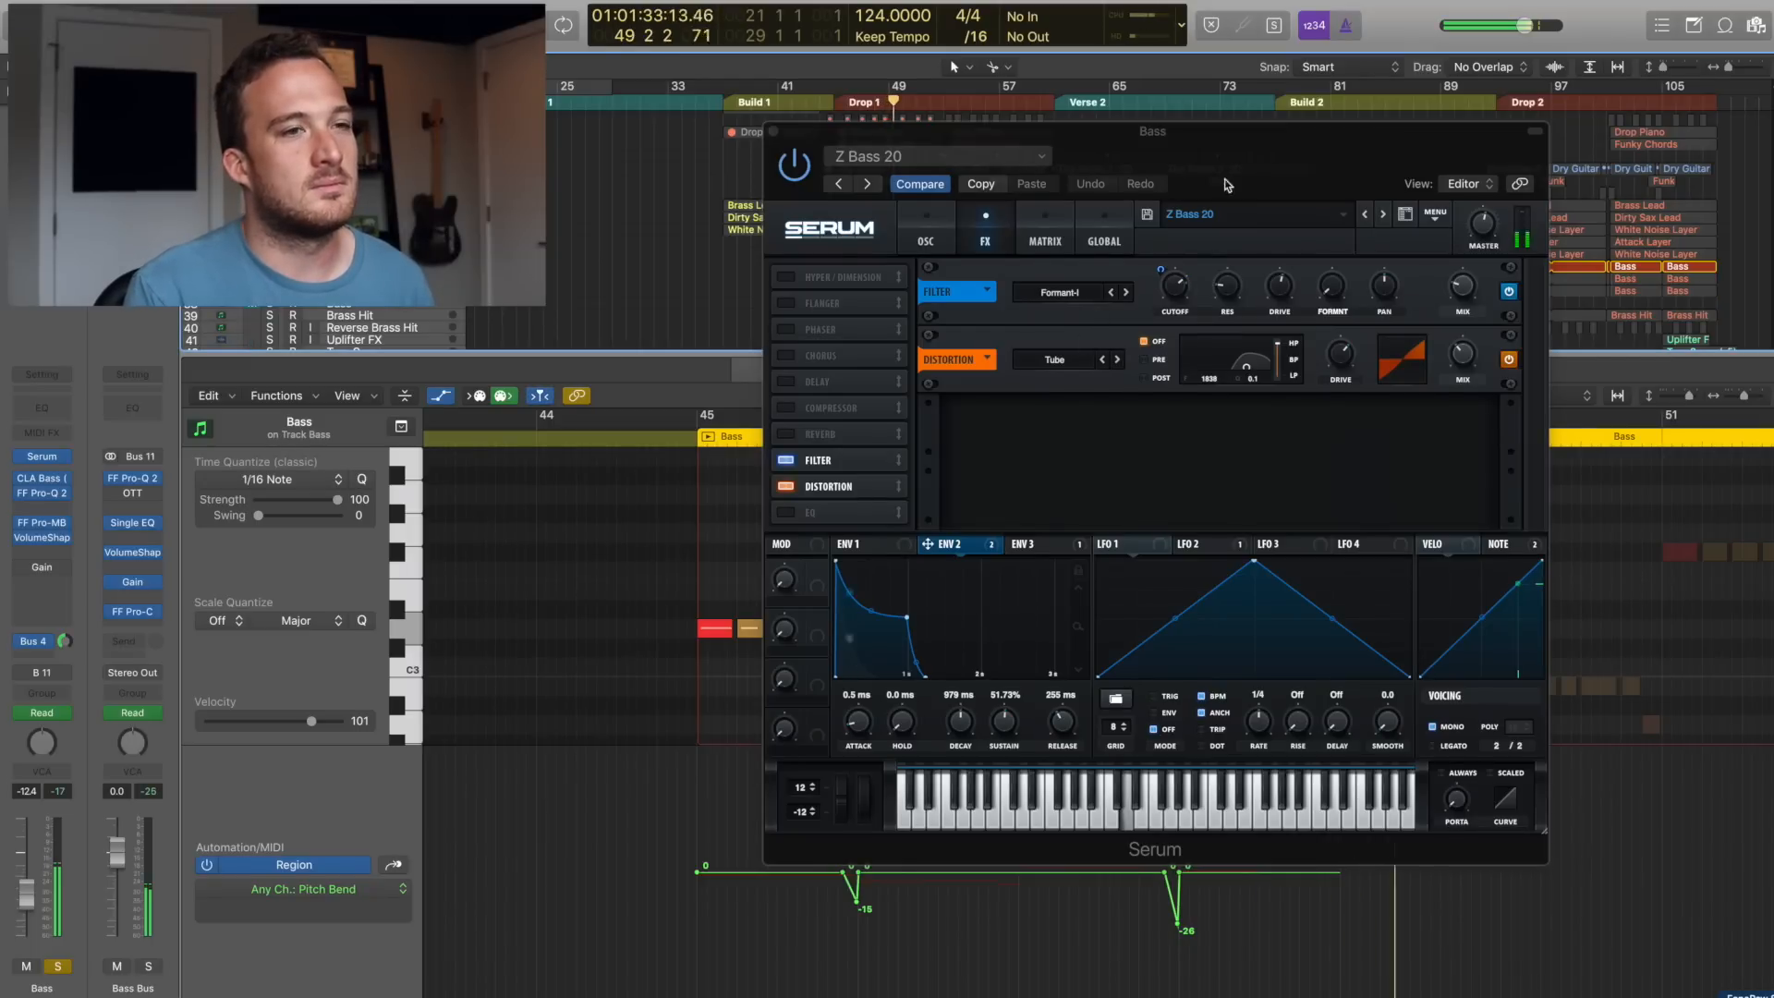
- Try varying the Mix of Serum's FX filter while the bass plays, and stop playback
left_click_drag(1458, 258, 1470, 295)
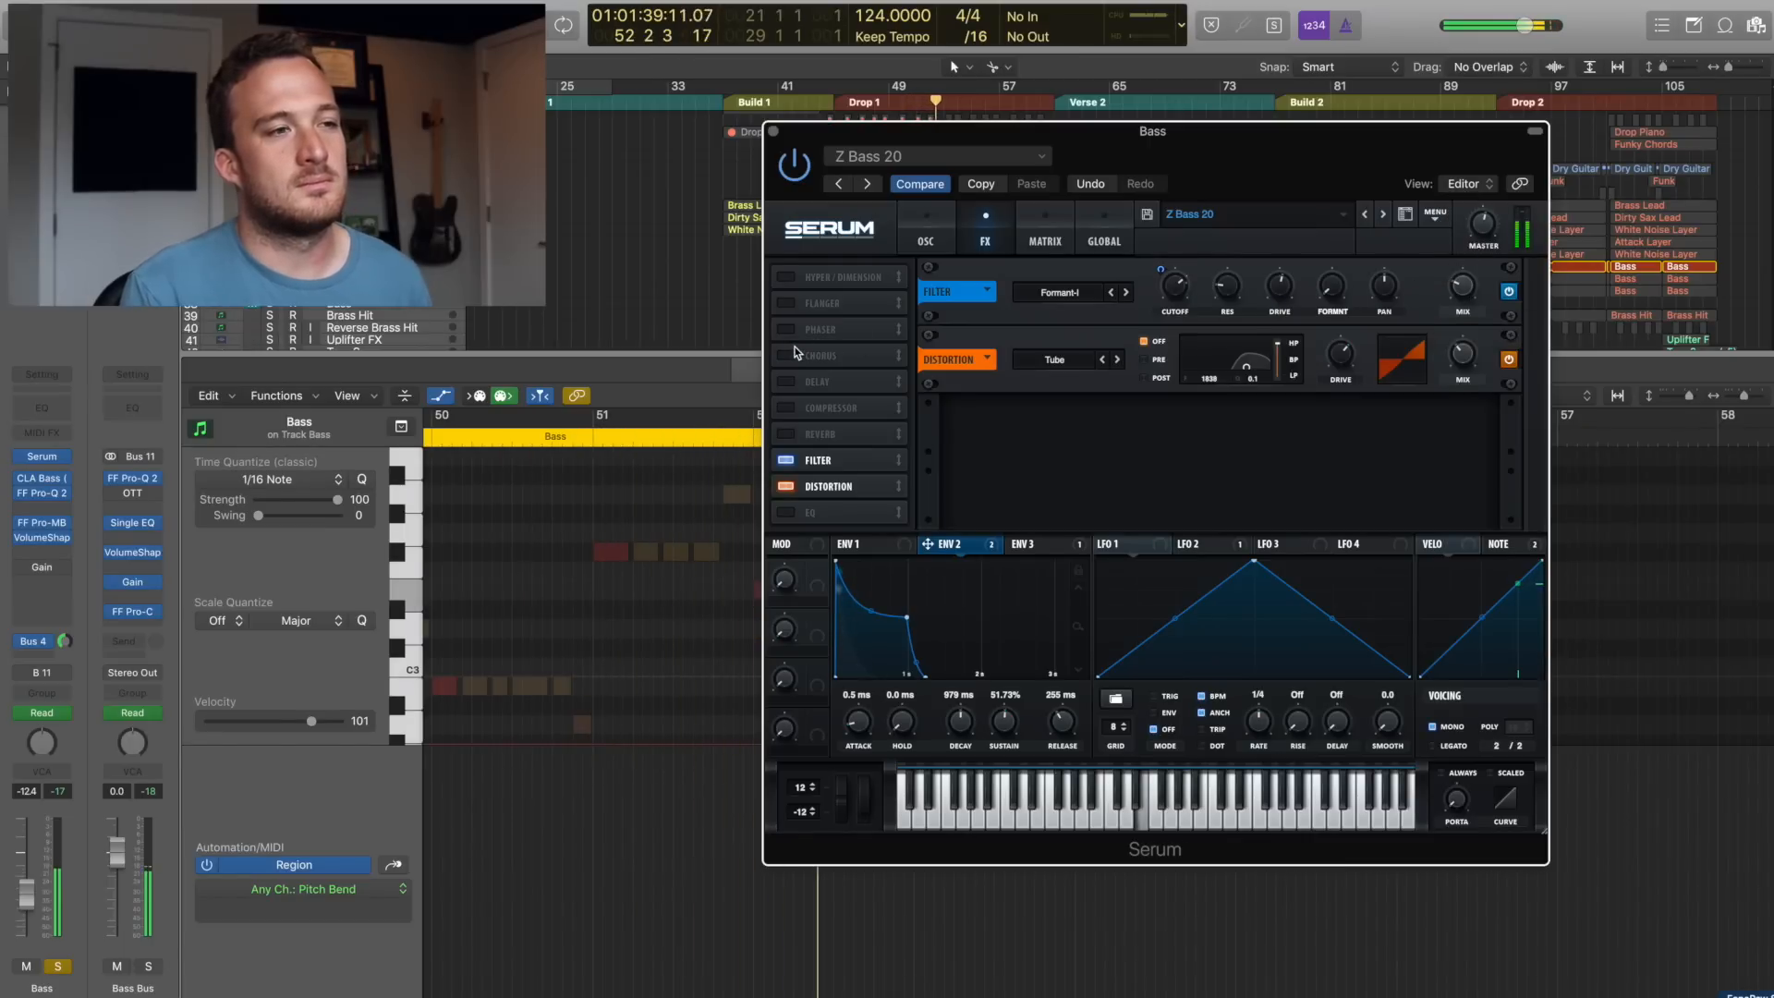
key("space")
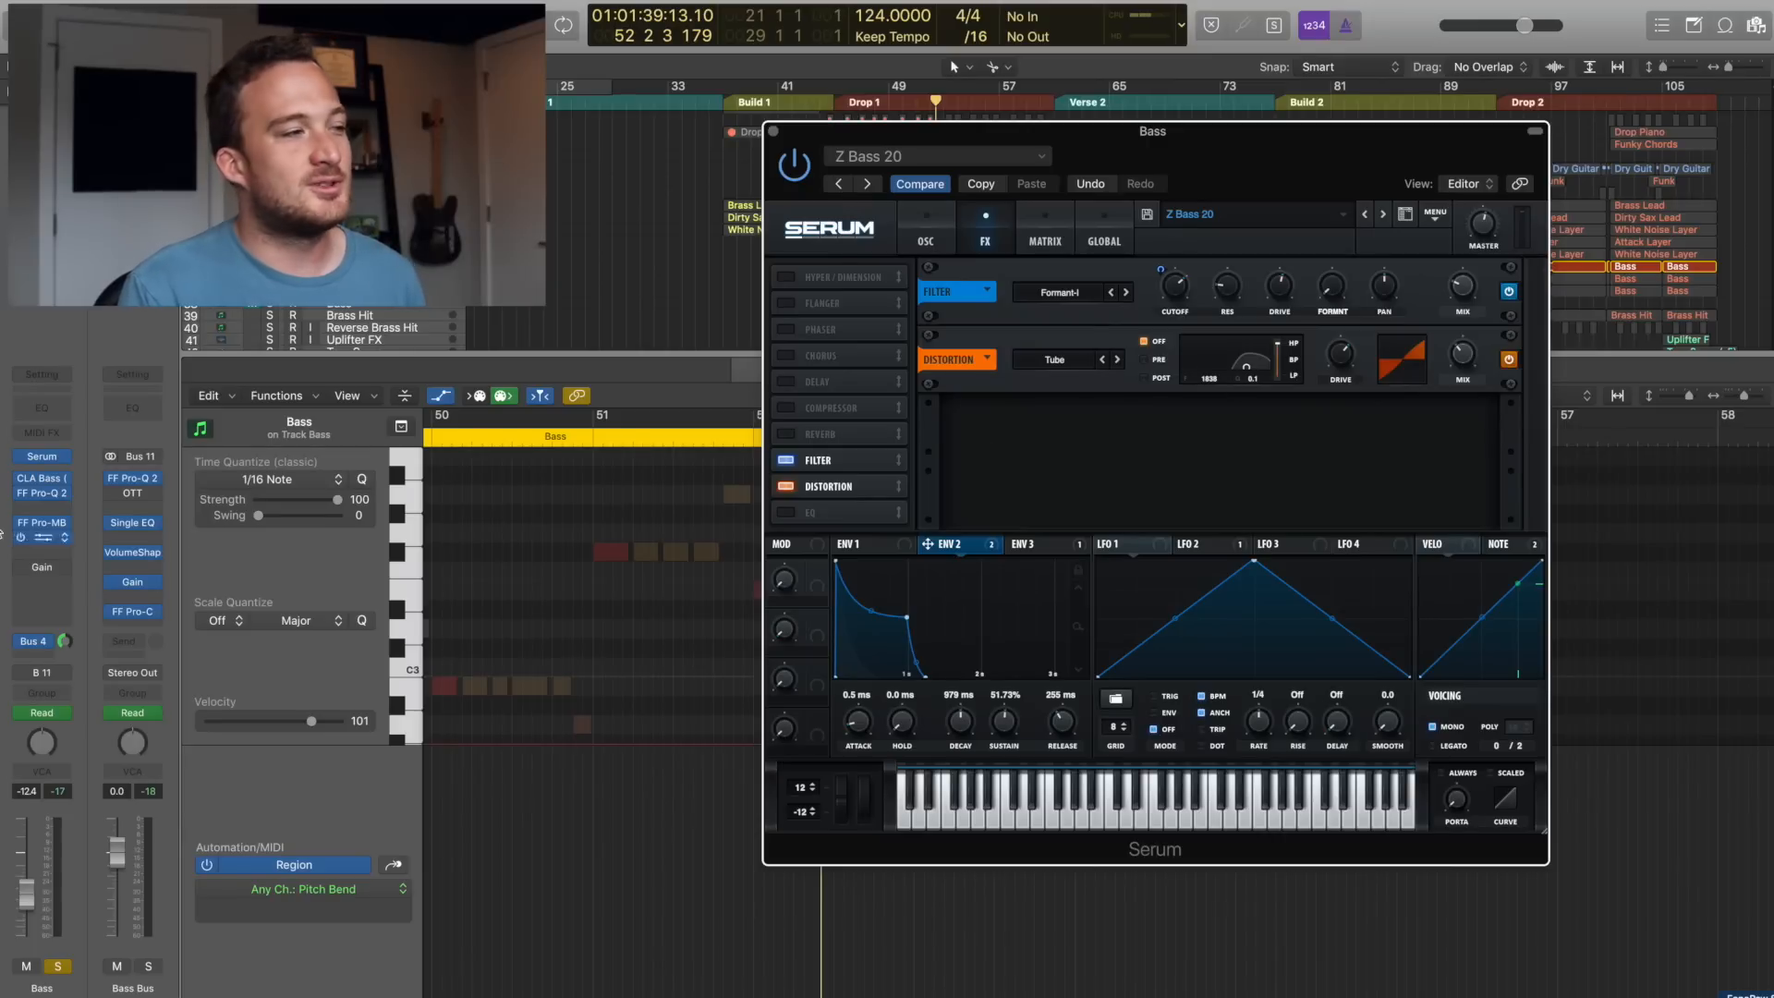
- Open the Bass track's CLA Bass effect, set the cycle range to bars 45 to 49, toggle the effect's bypass and play the loop
left_click(43, 478)
left_click_drag(370, 53, 1197, 225)
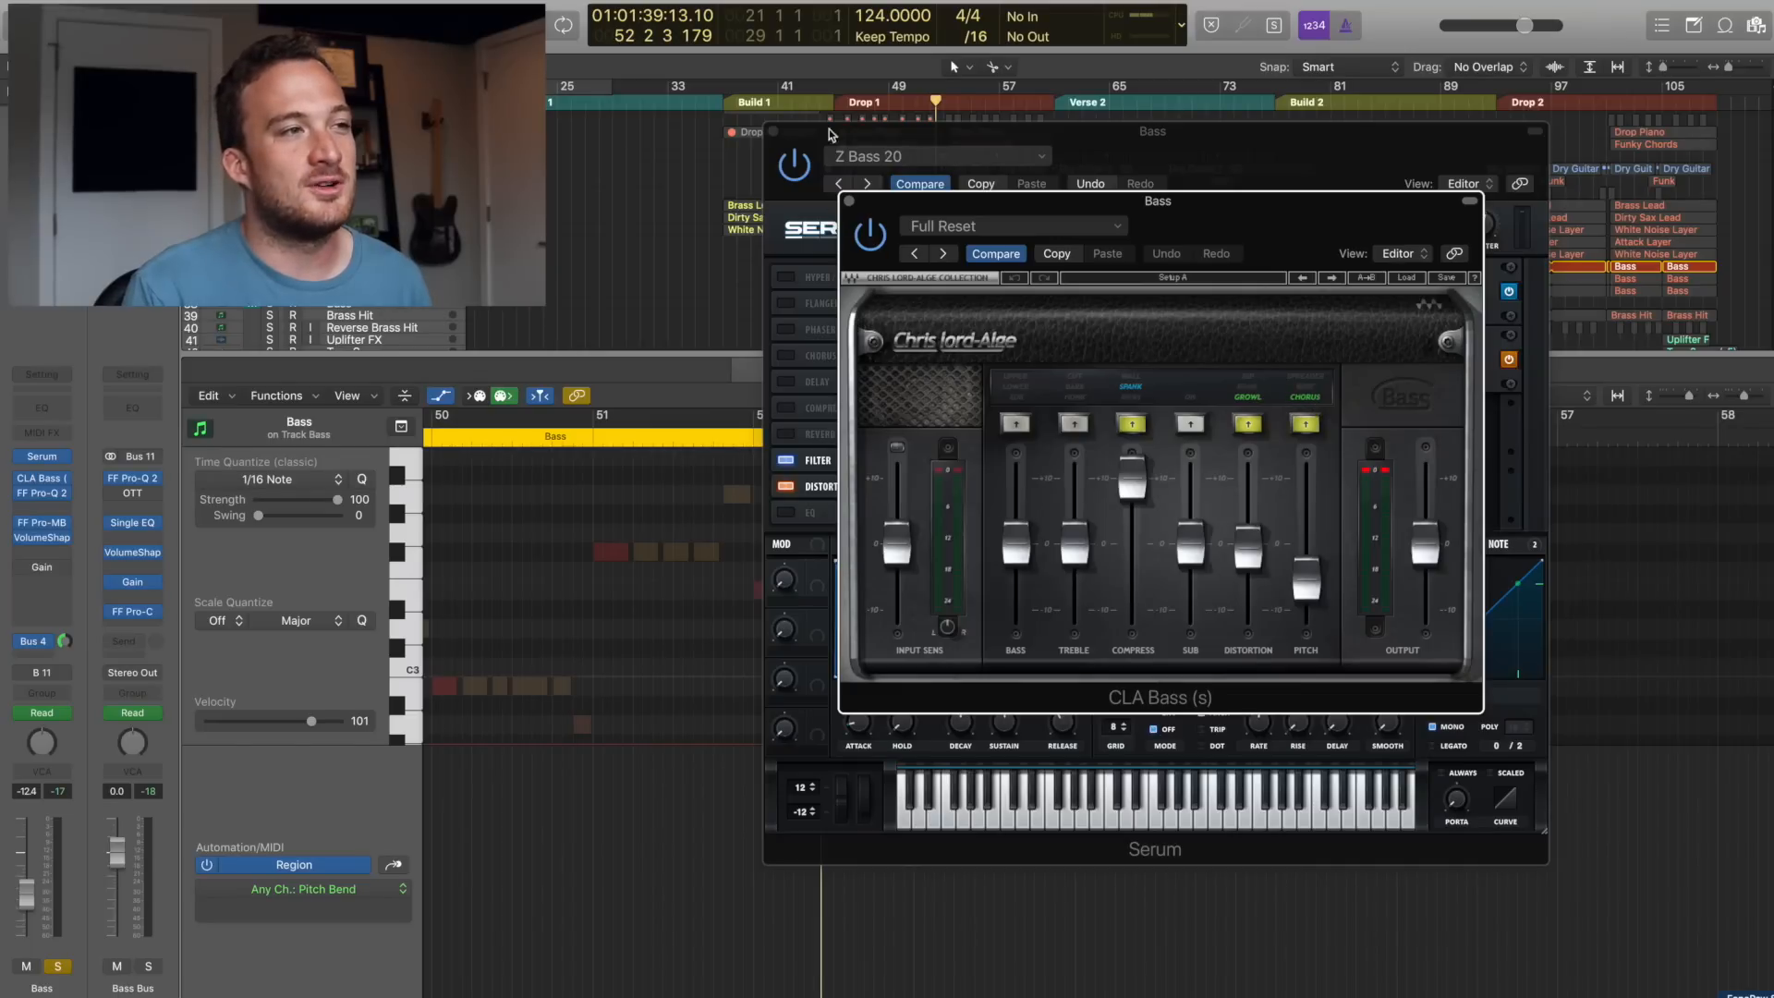
left_click_drag(834, 86, 887, 86)
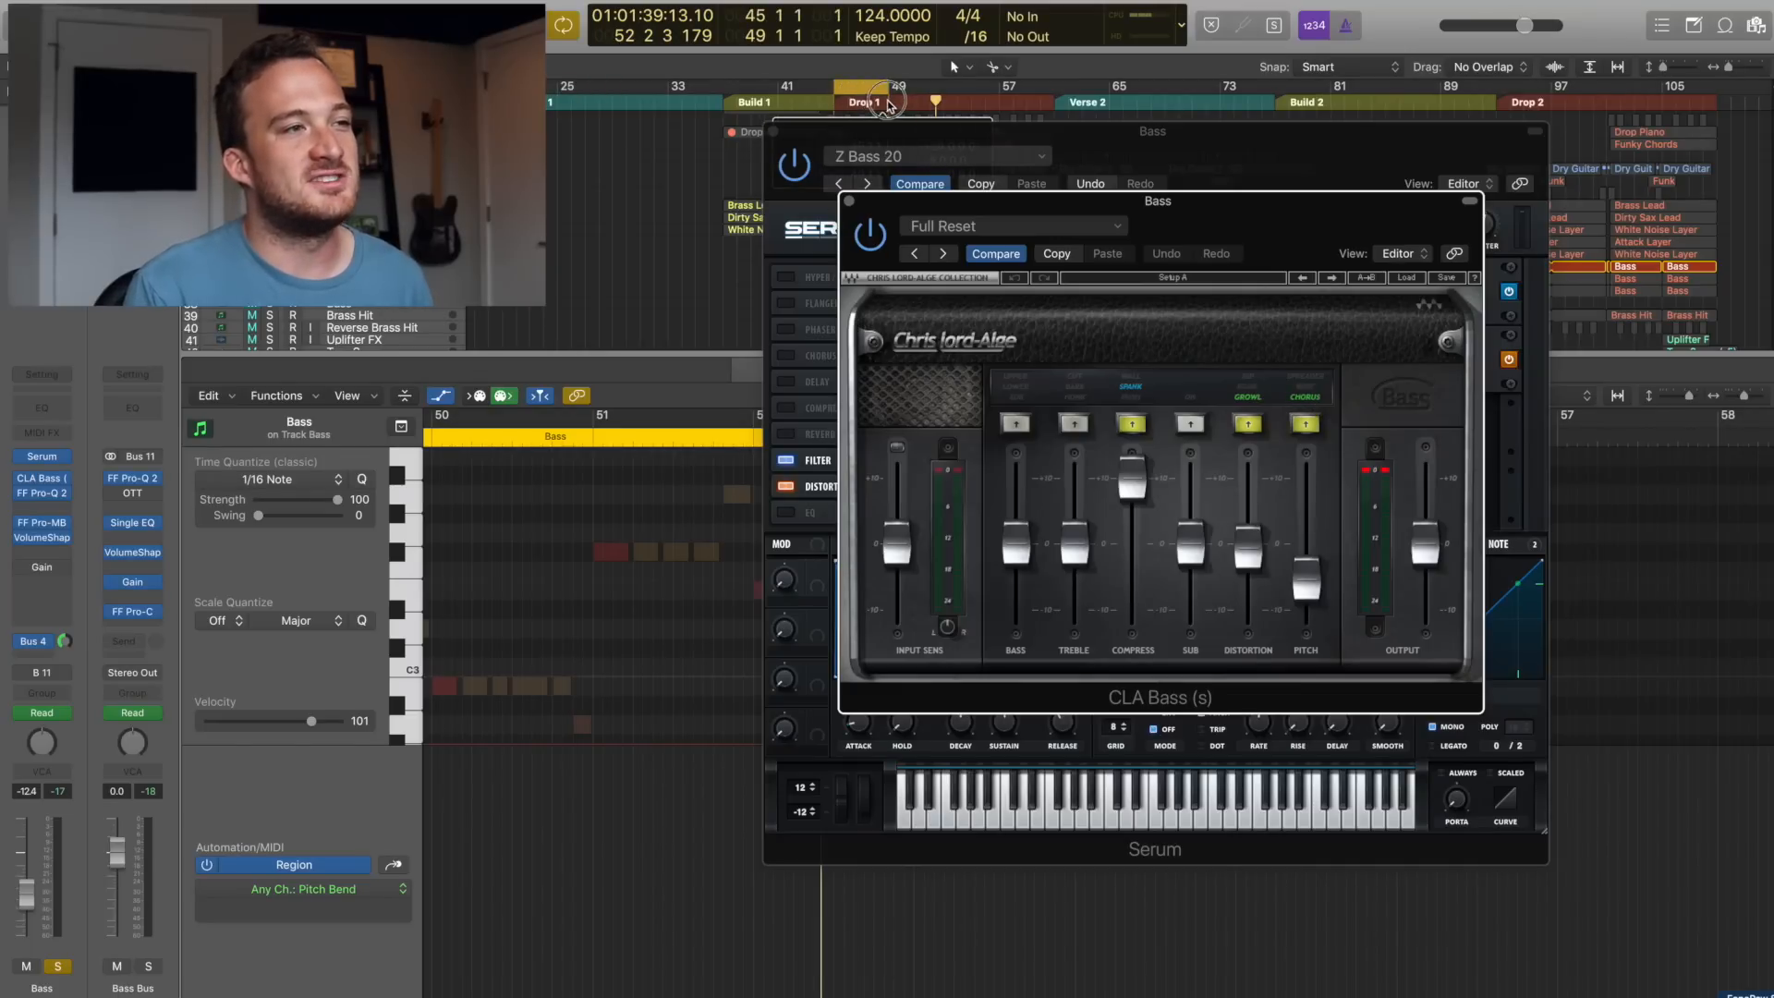
left_click(871, 242)
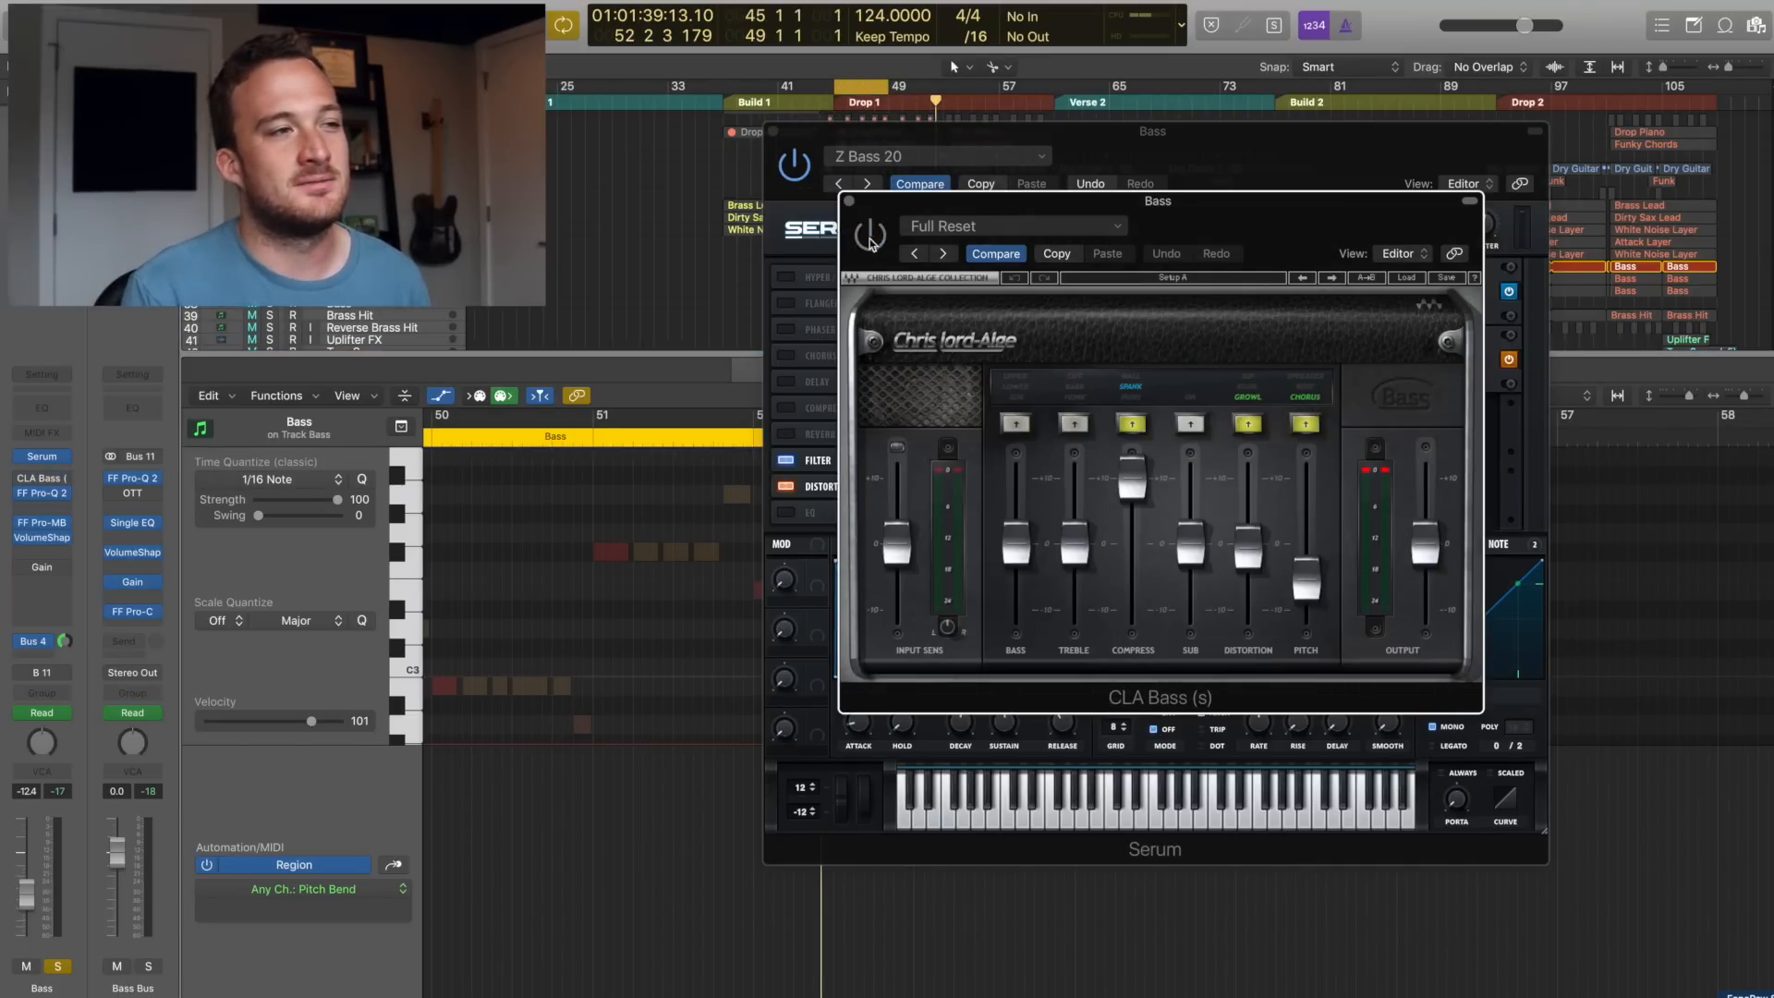
key("space")
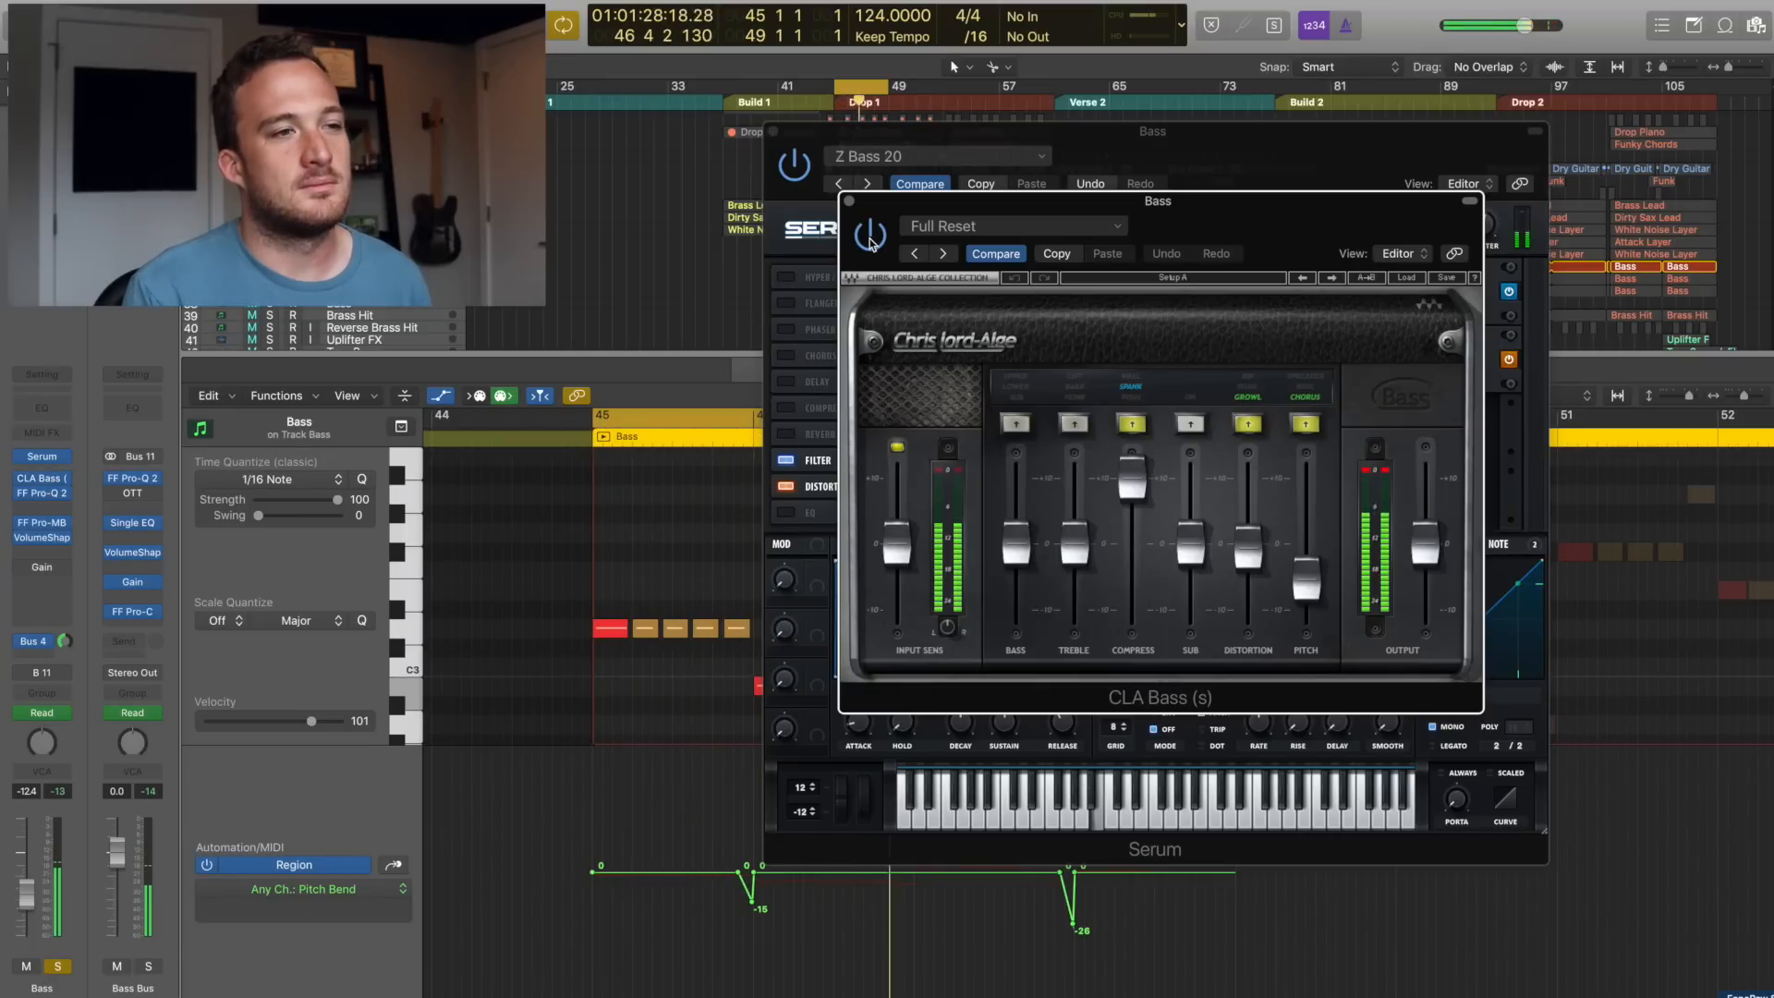
key("space")
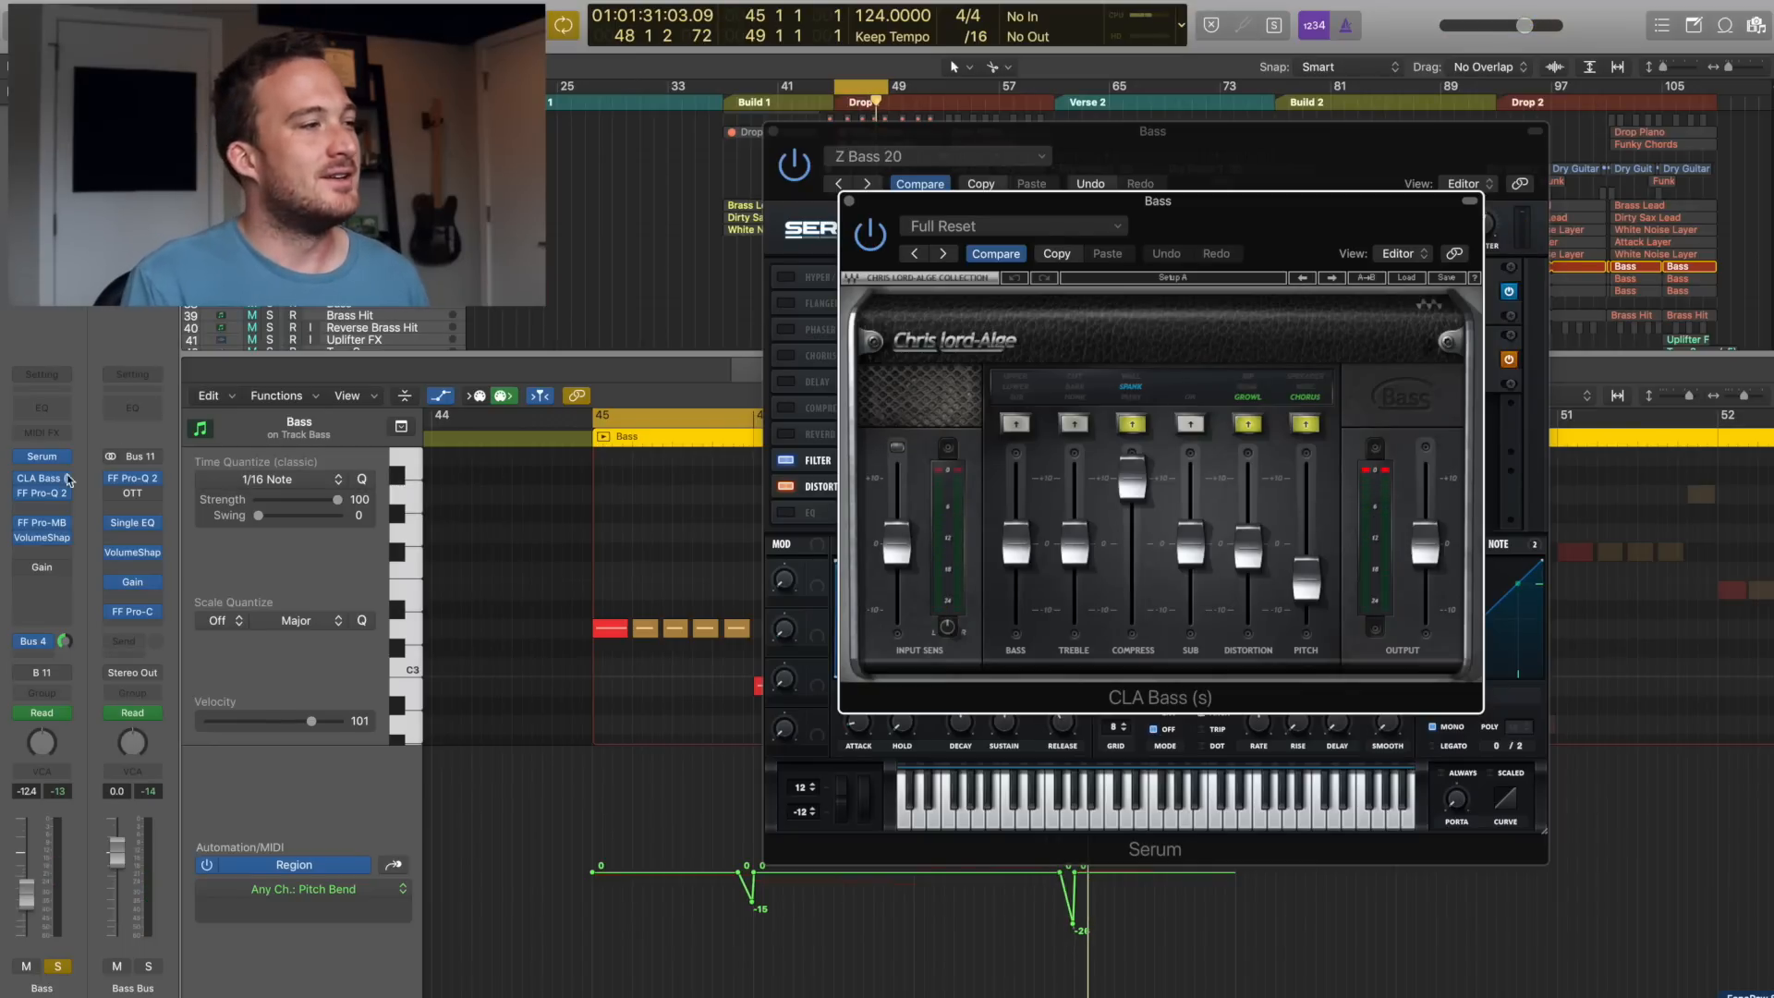
- Open the Bass track's FF Pro-Q 2 and inspect the low cut band
left_click(47, 493)
left_click_drag(434, 68, 1268, 218)
mouse_move(954, 425)
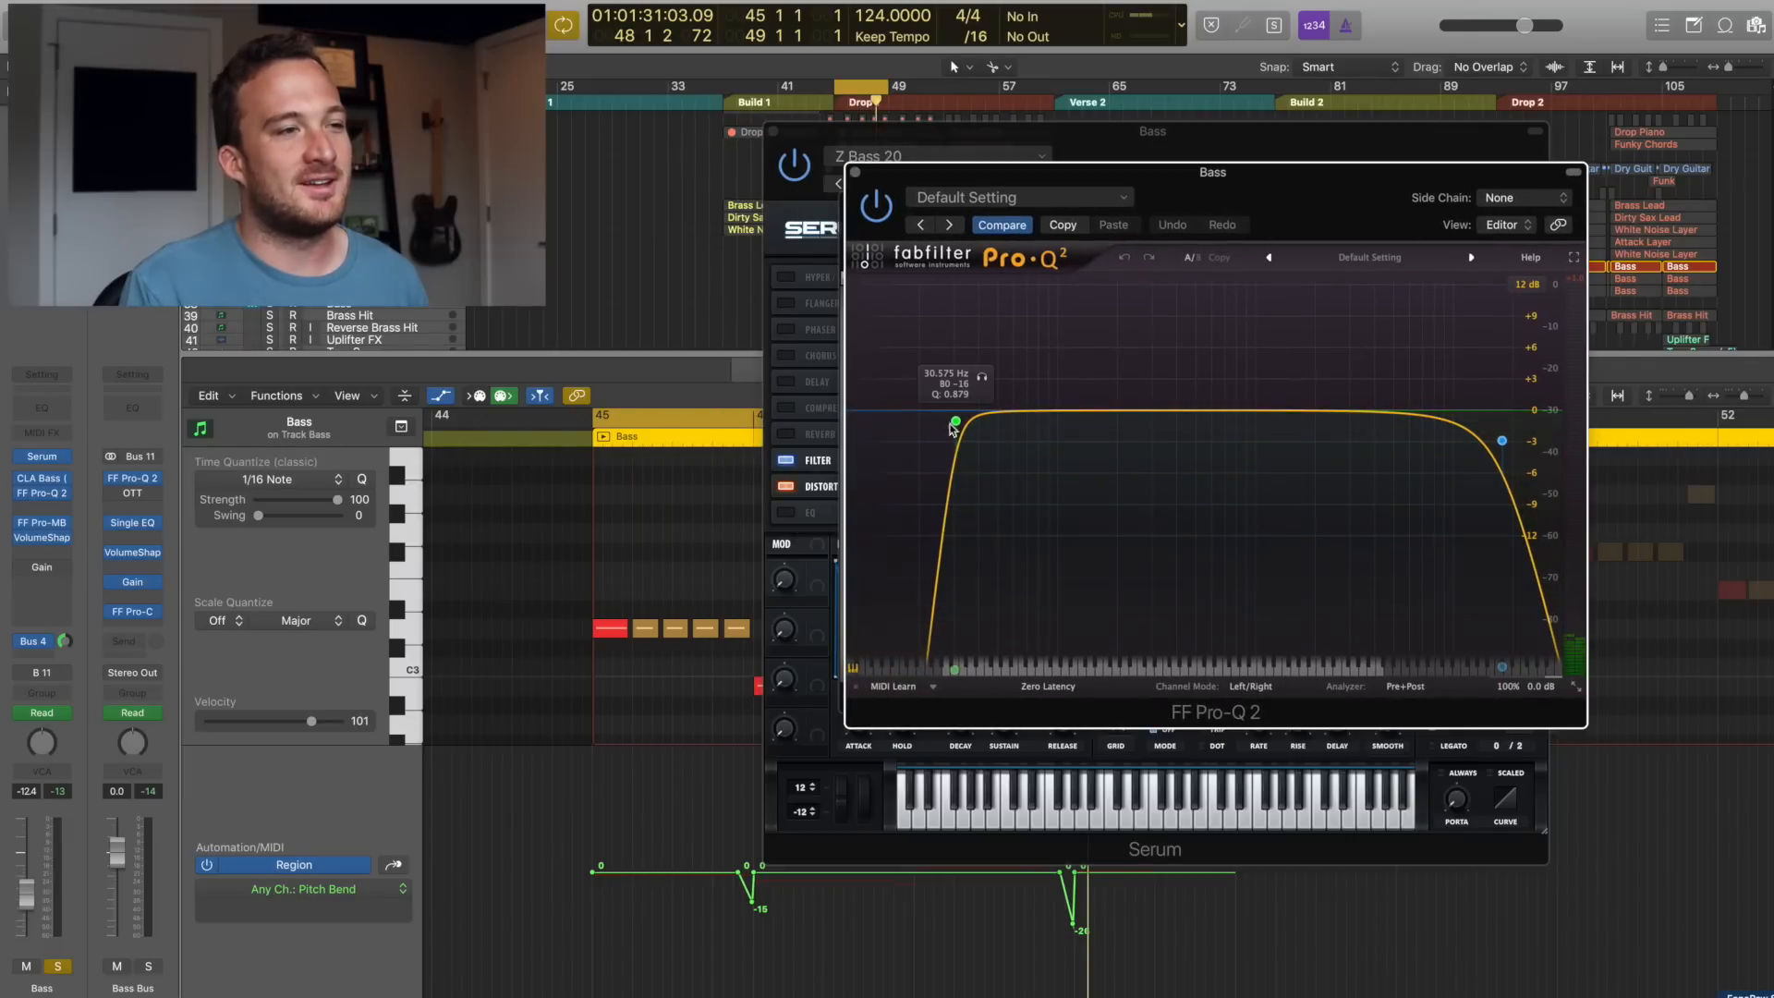
left_click(954, 423)
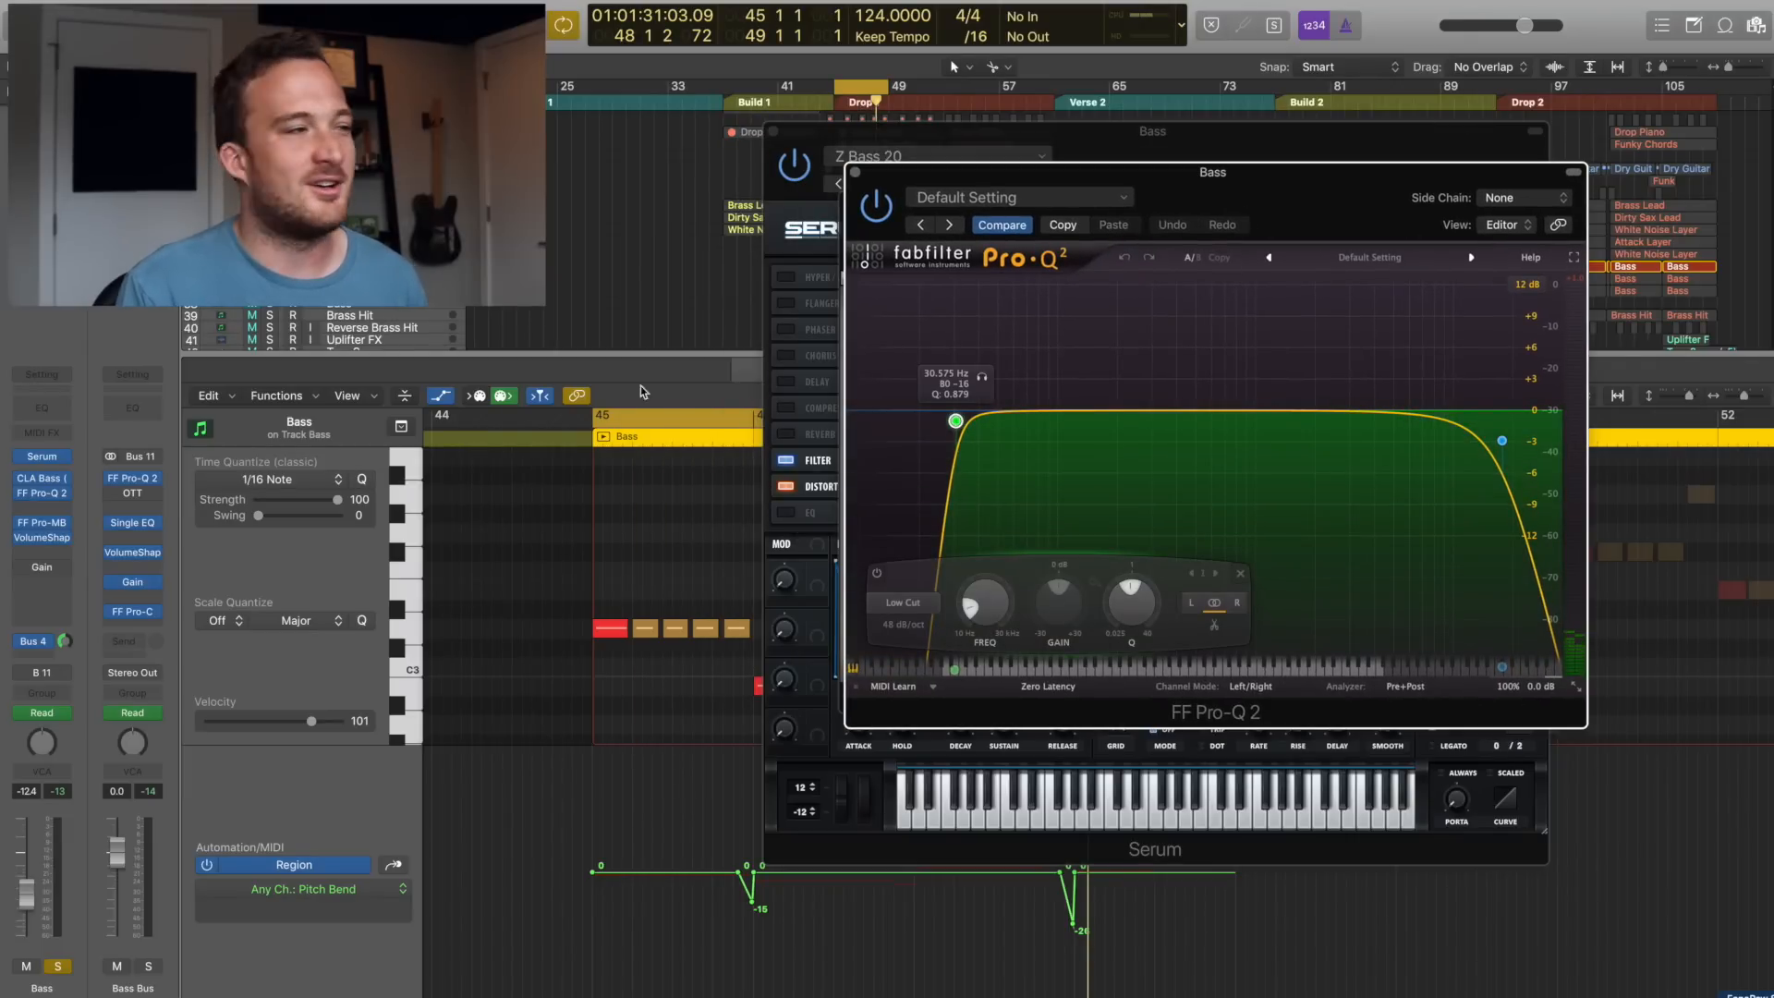
- Open the Bass track's FF Pro-MB, play the loop through it and inspect the blue band's compression and output settings
left_click(42, 523)
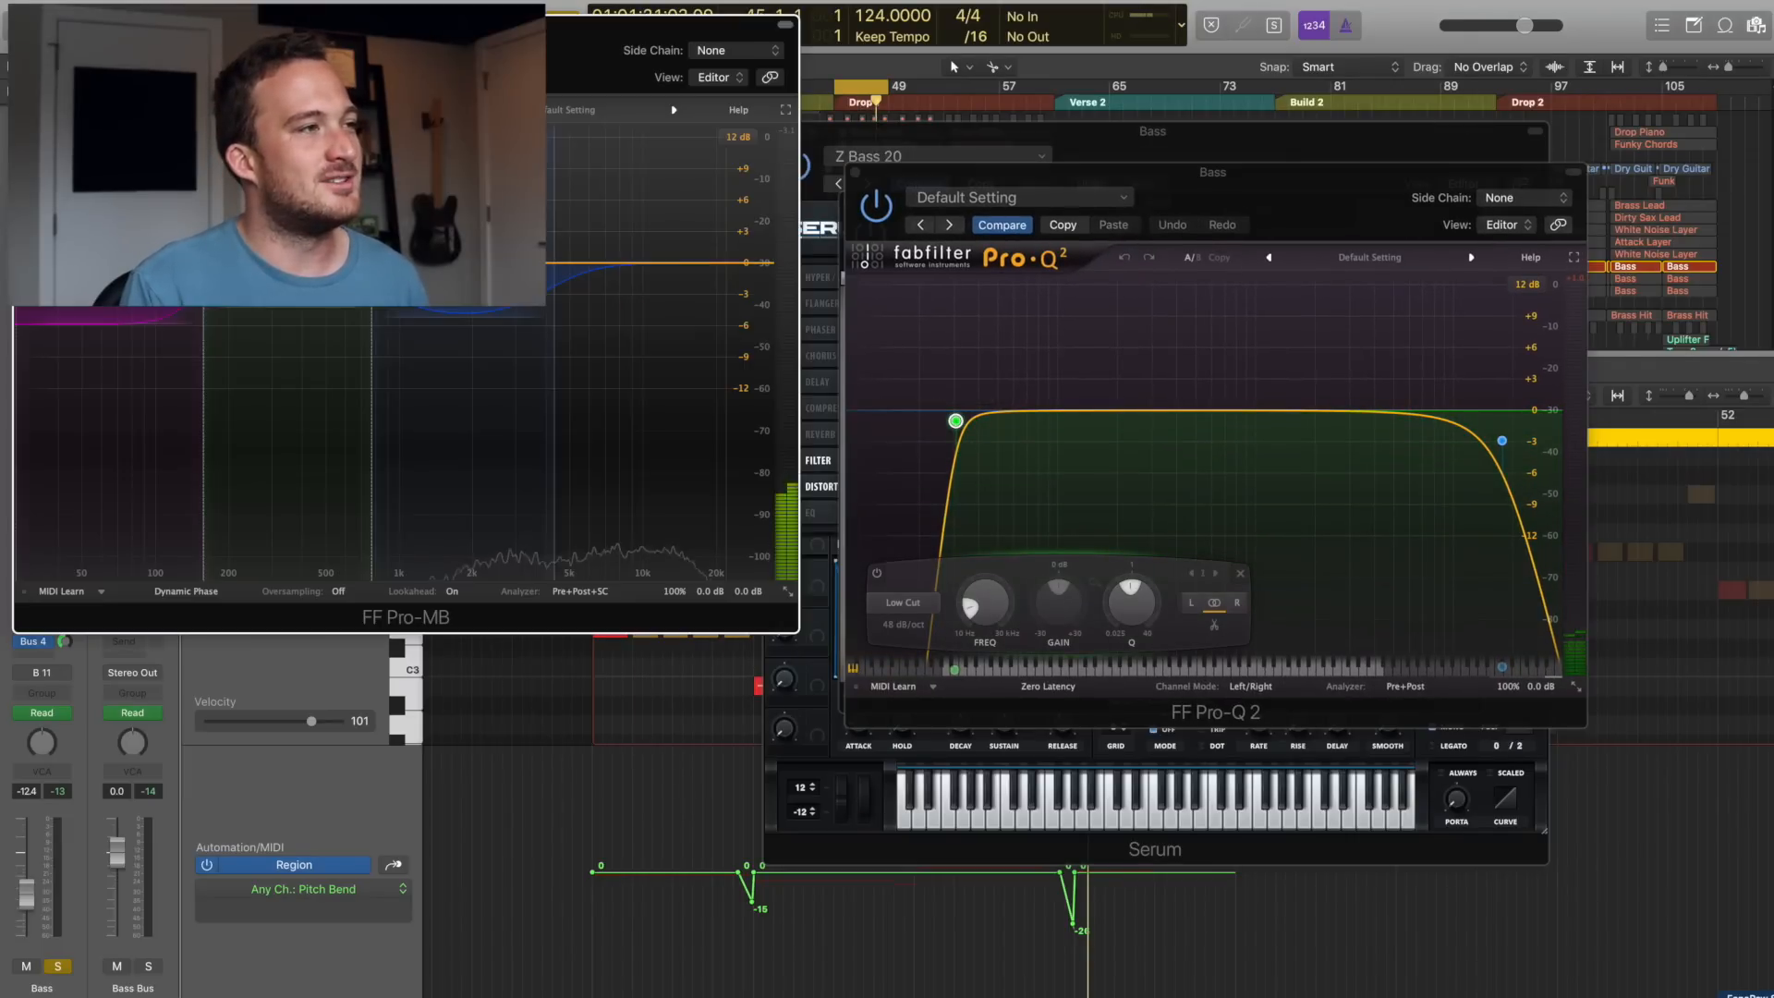
left_click_drag(330, 52, 1108, 211)
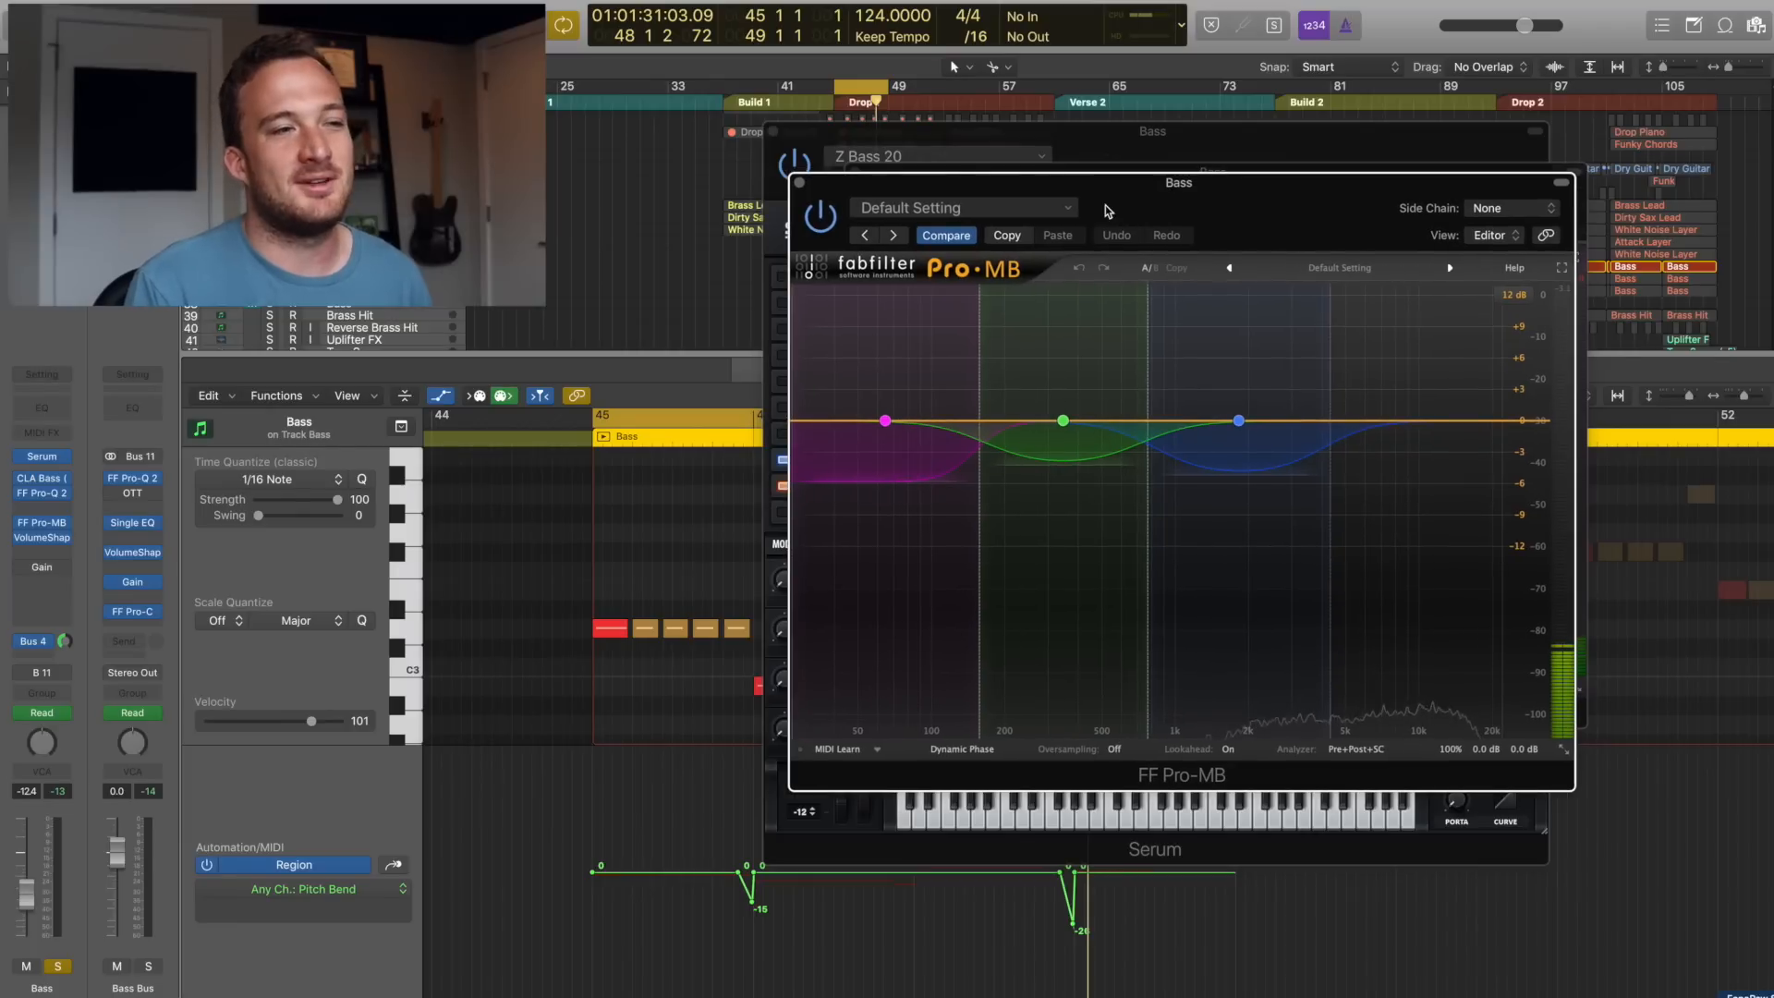
key("space")
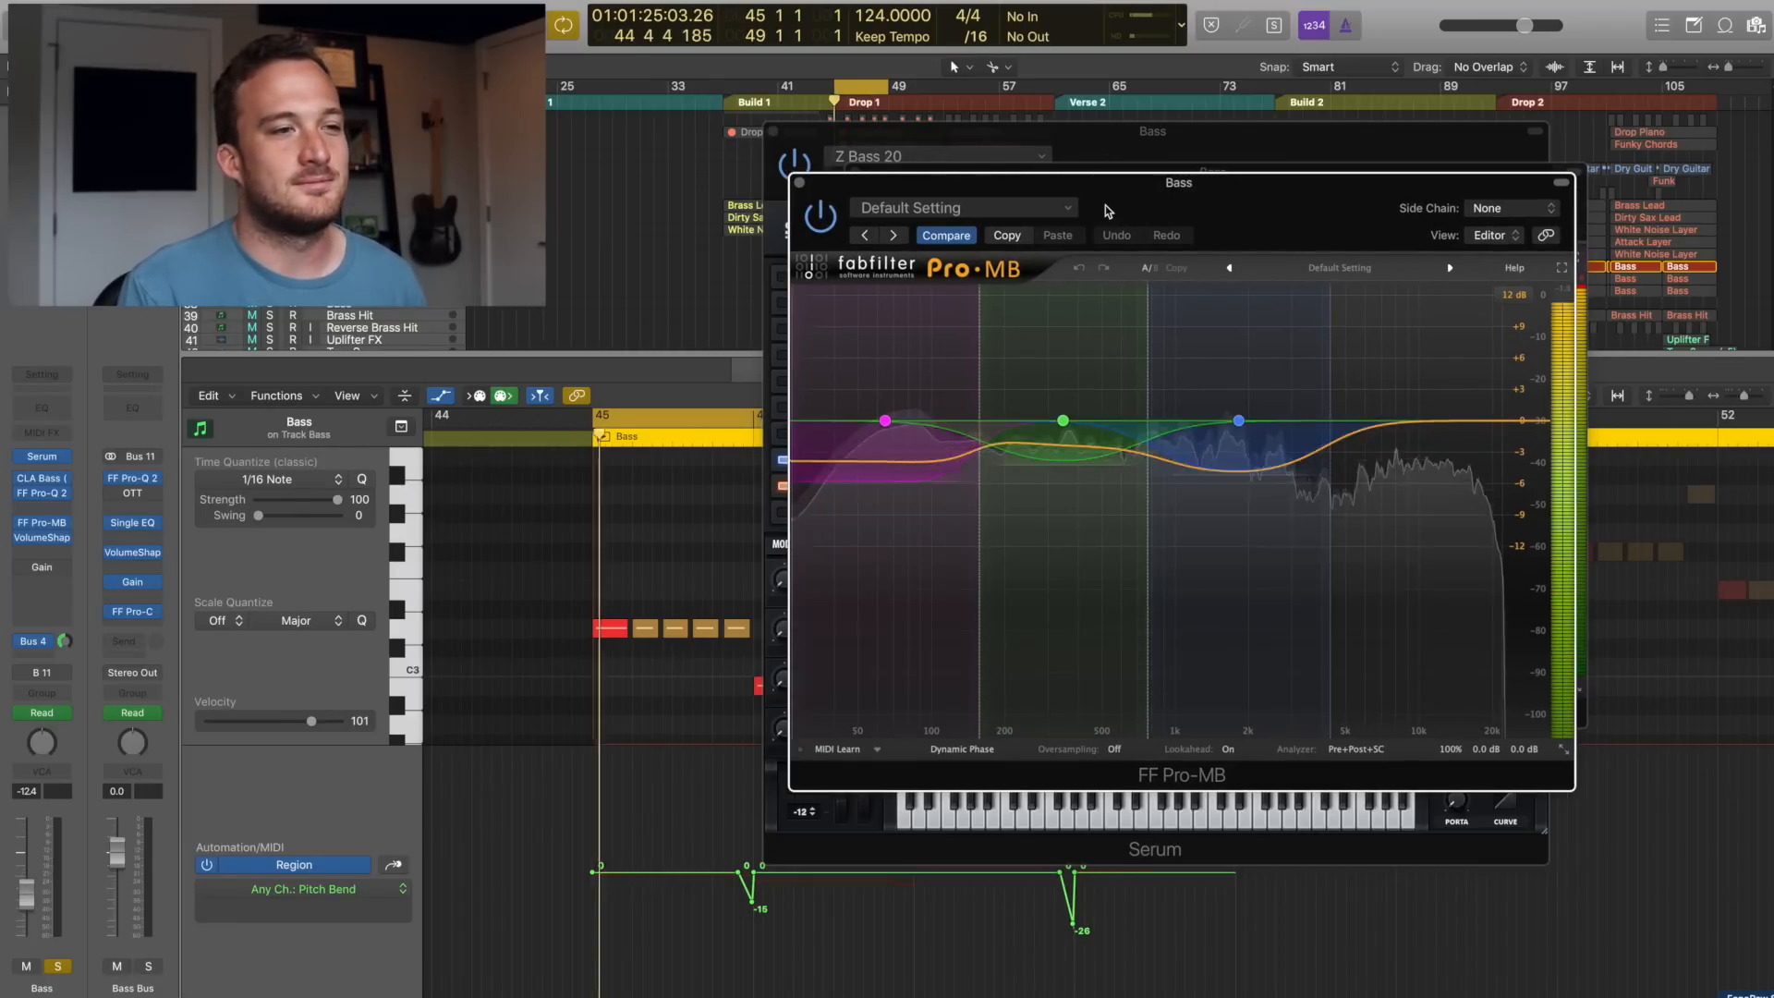
left_click(1240, 423)
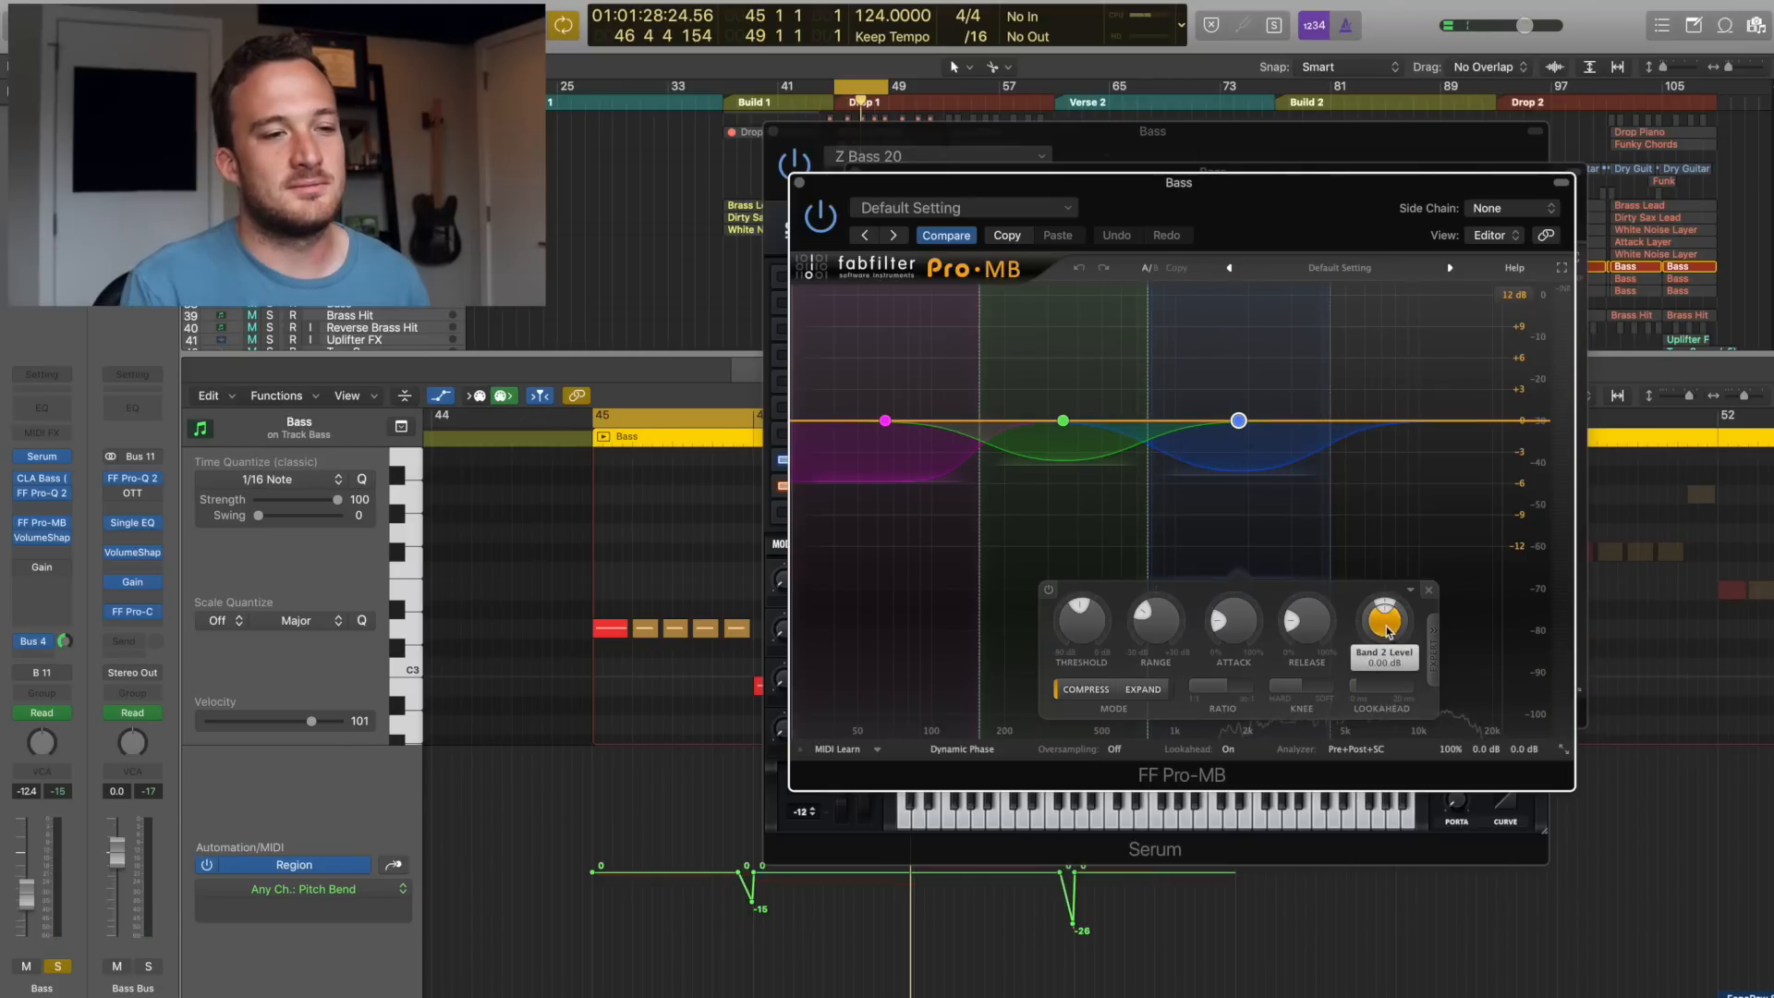
key("space")
mouse_move(1386, 631)
left_mouse_down()
mouse_move(1383, 554)
mouse_move(1384, 628)
left_mouse_up()
key("space")
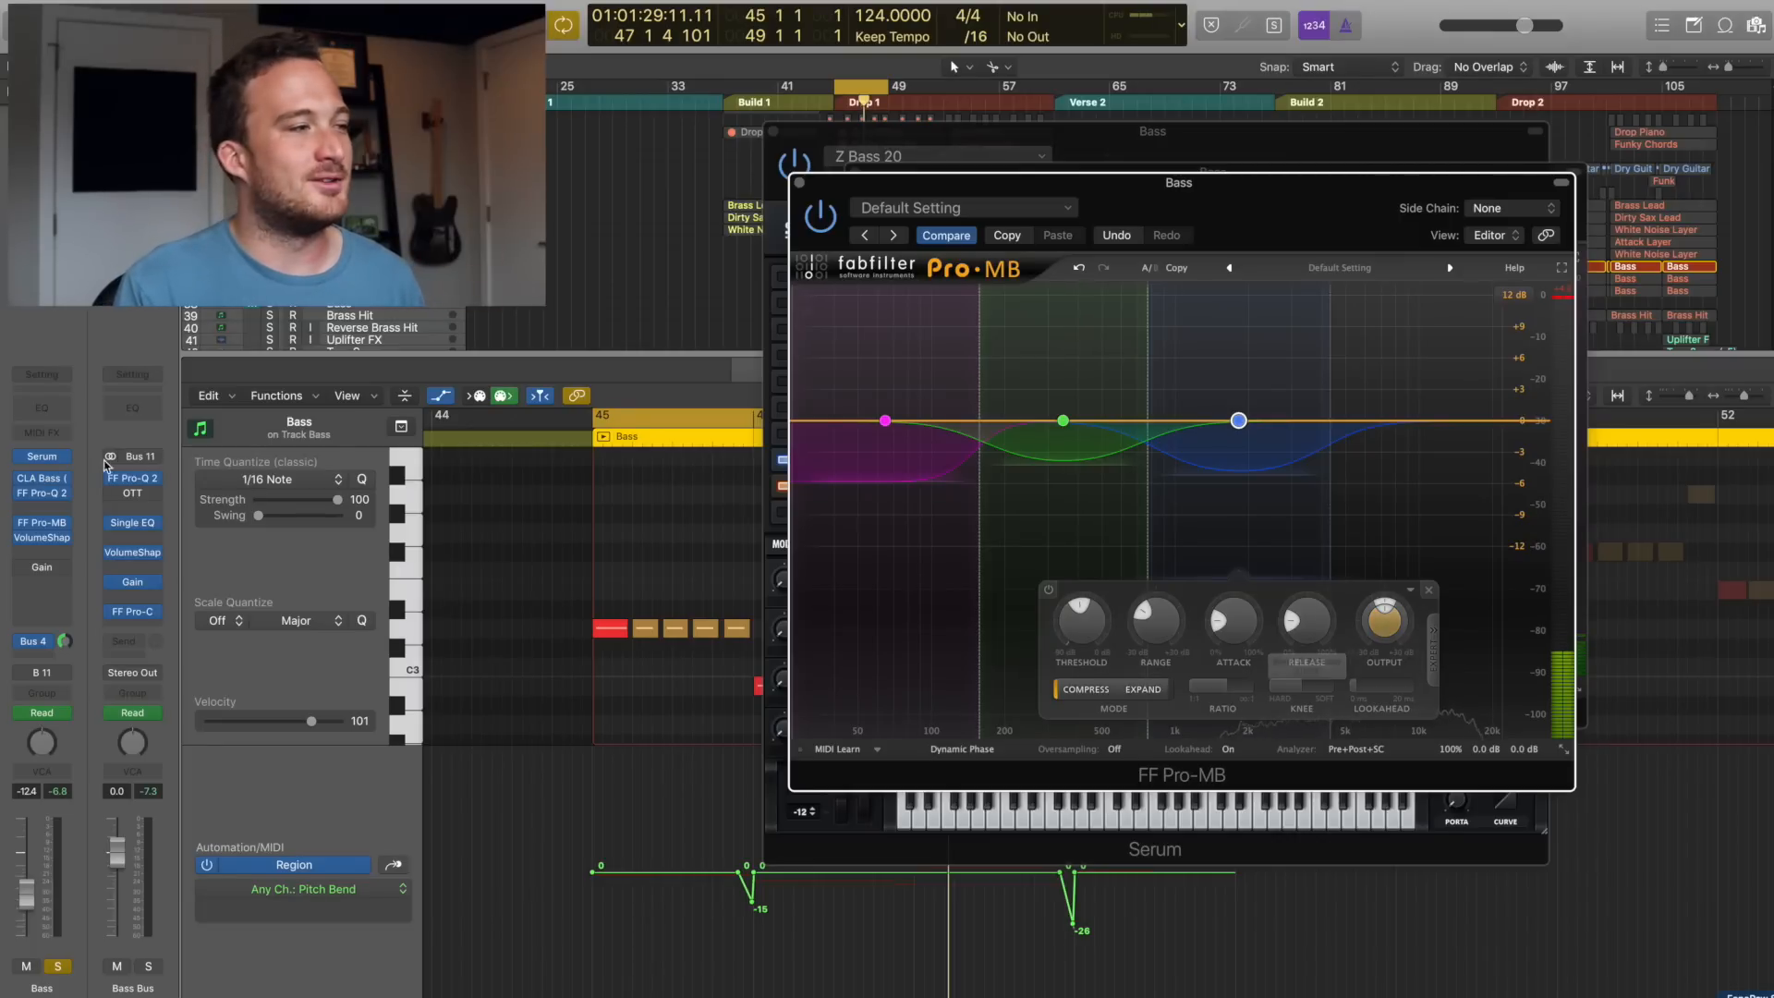
- Close all open plug-in windows of the Bass track
left_click(798, 183)
left_click(857, 173)
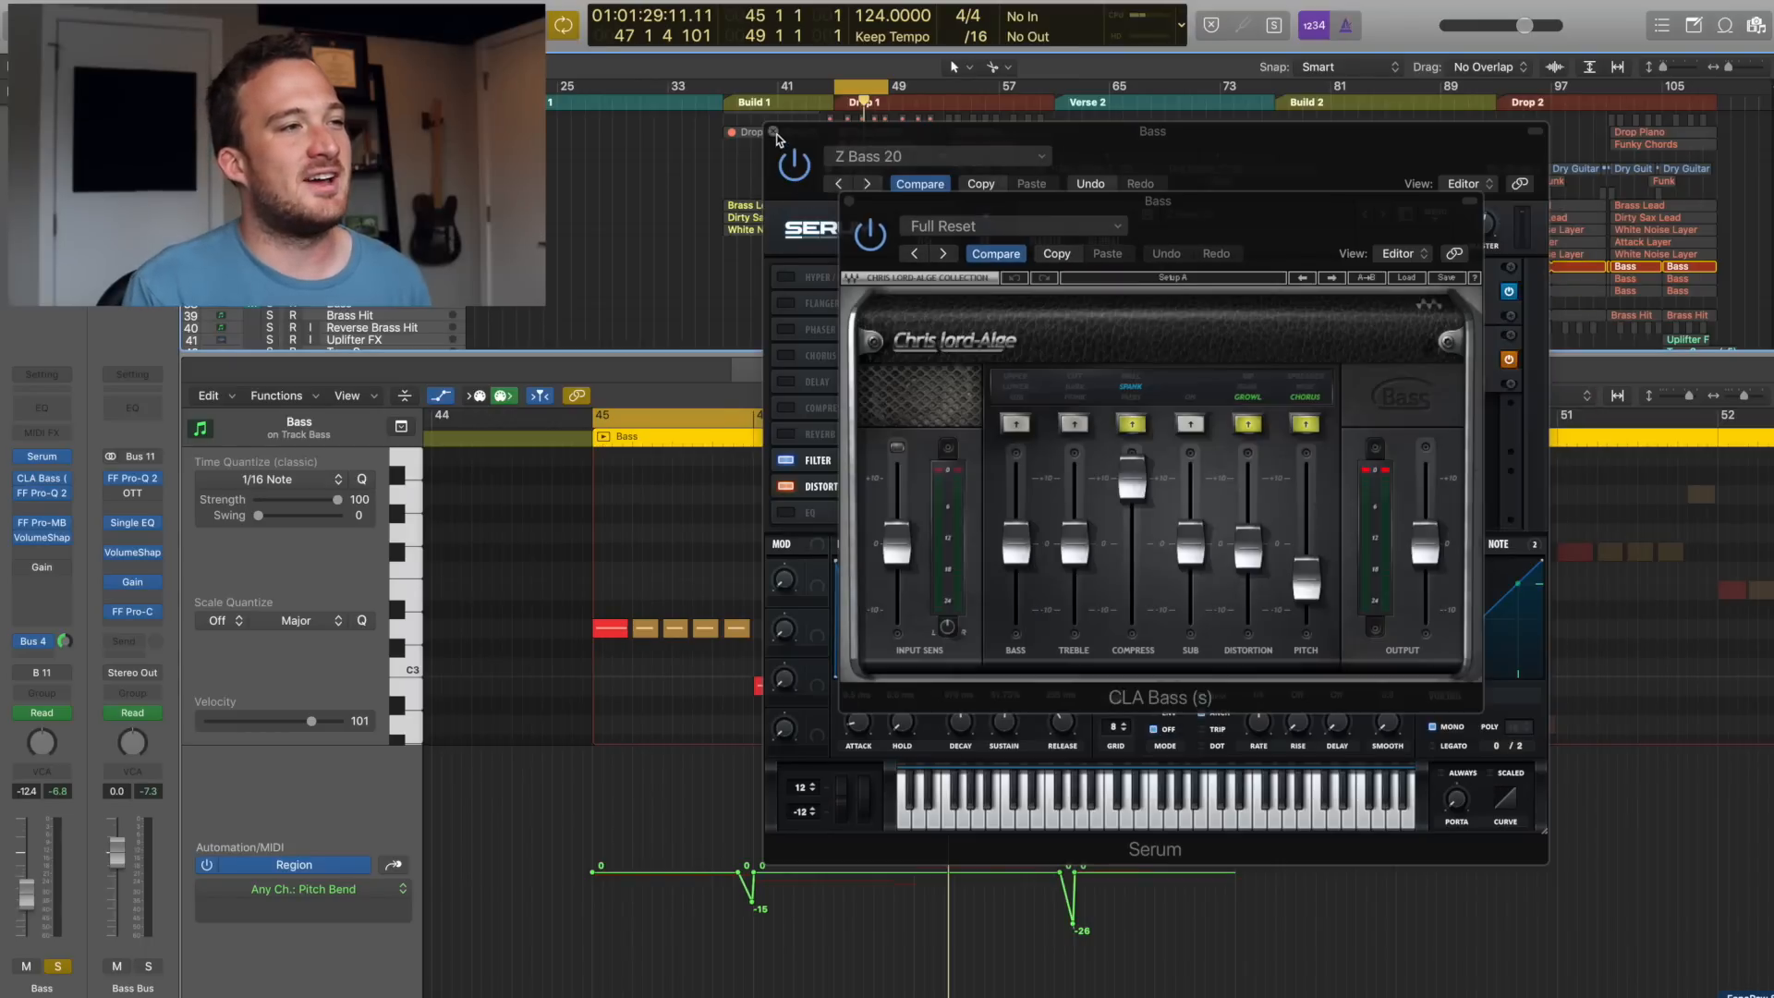
left_click(776, 131)
left_click(851, 206)
- Solo the Bass Layer track in place of Bass, select it and audition the Drop 1 loop
left_click(270, 278)
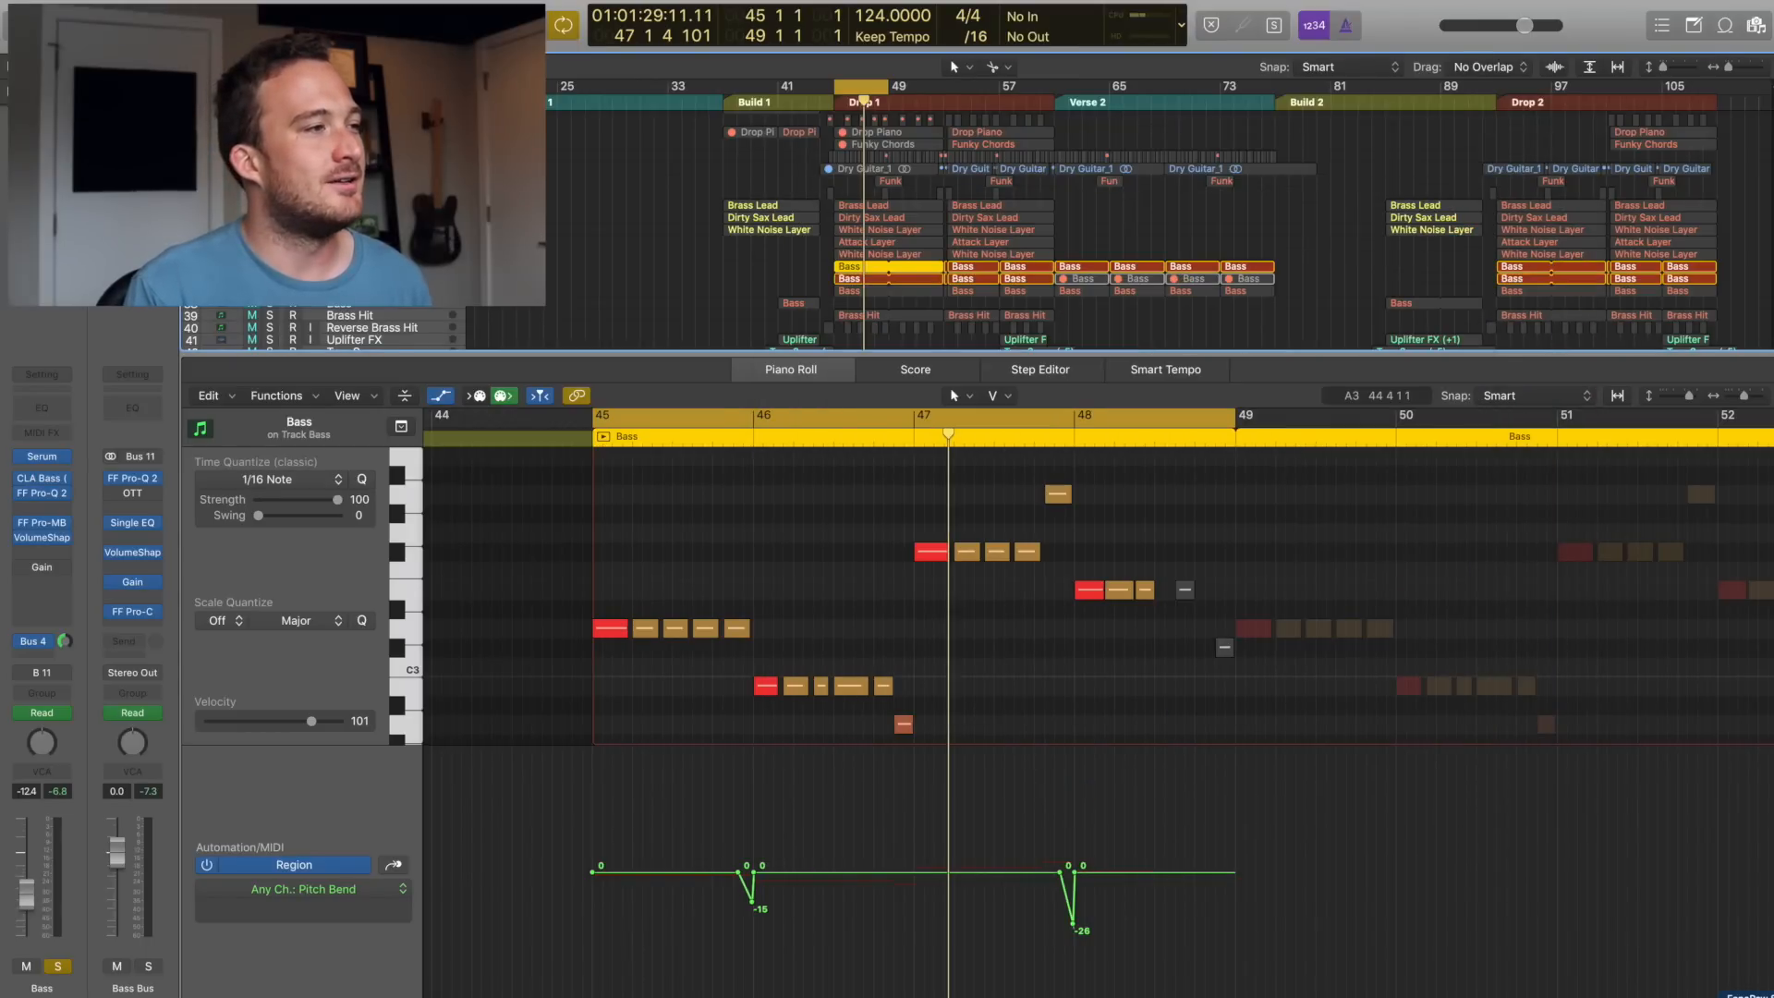
left_click(270, 266)
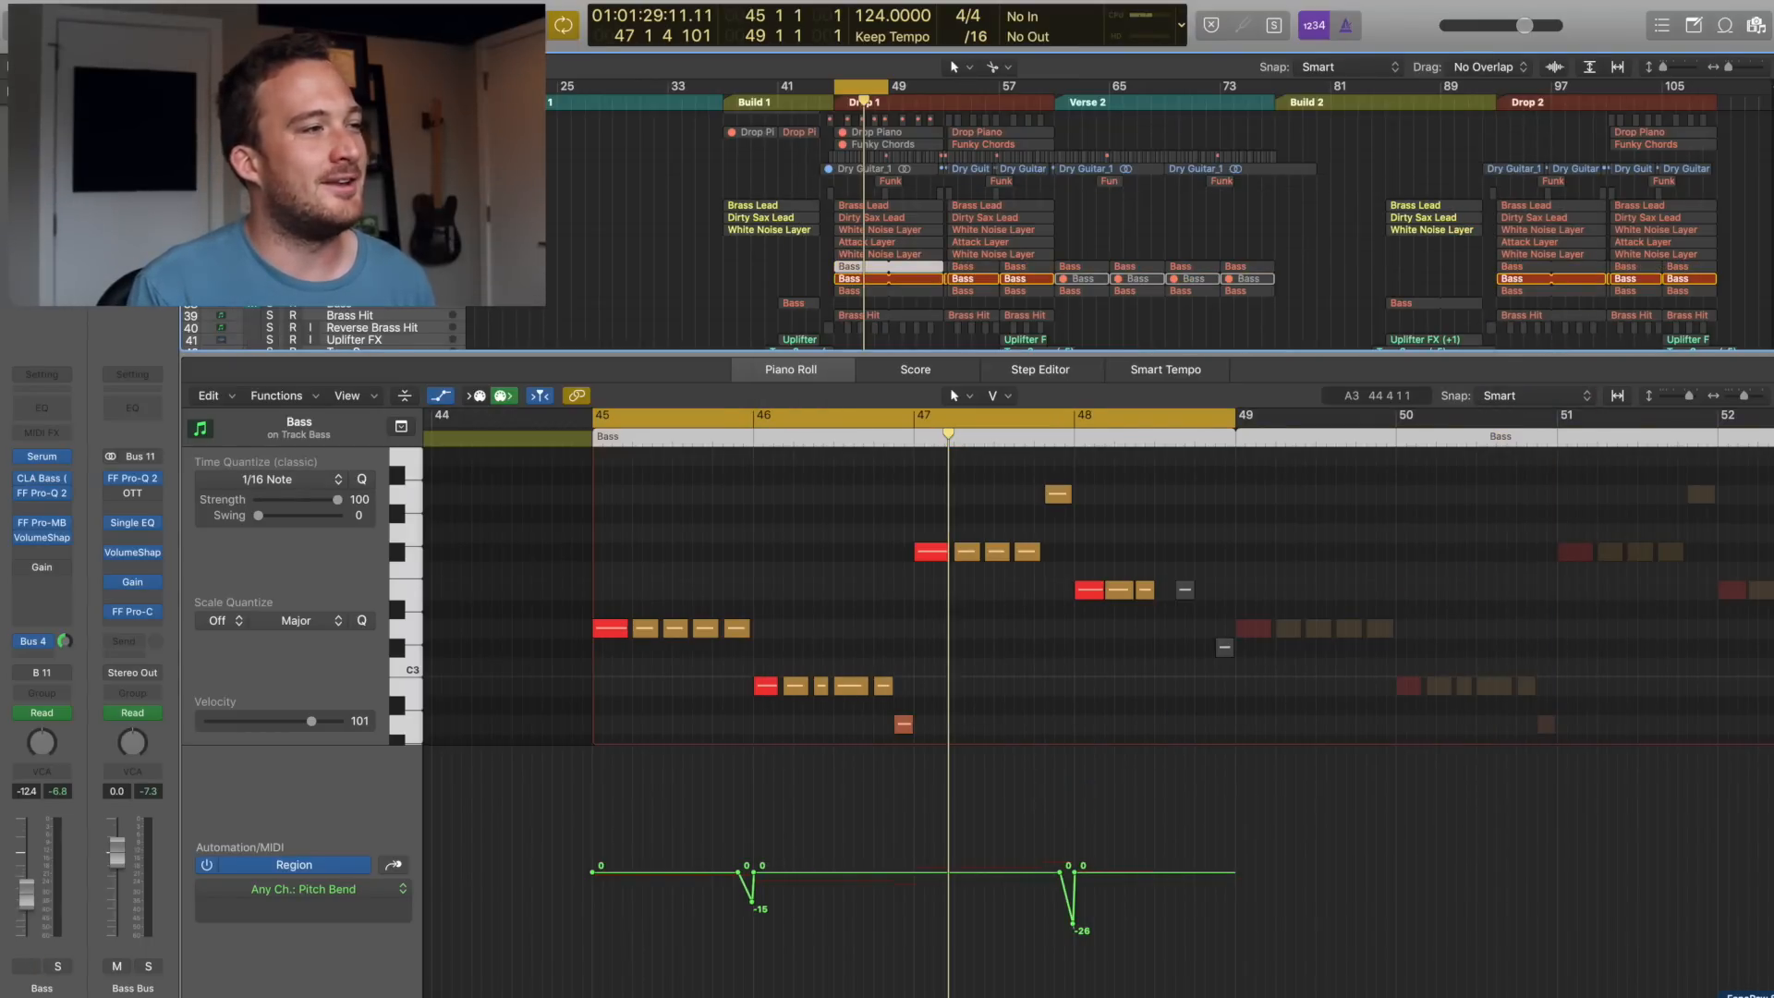
left_click(349, 278)
key("space")
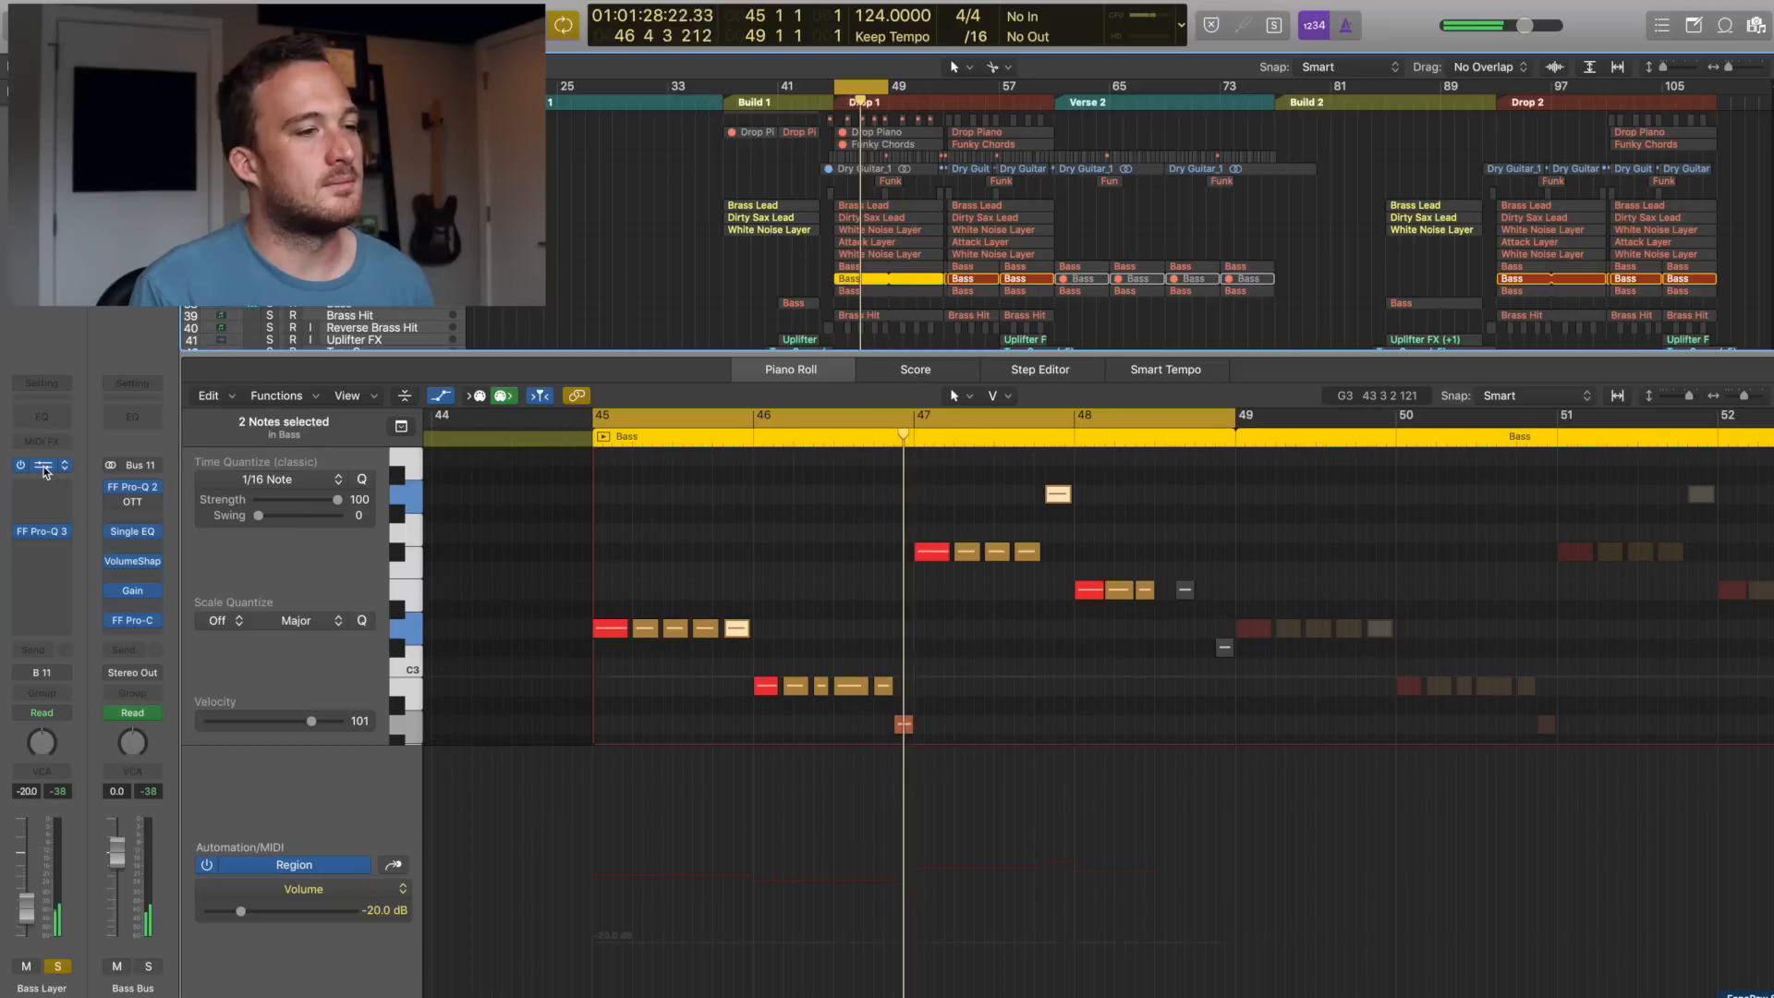
key("space")
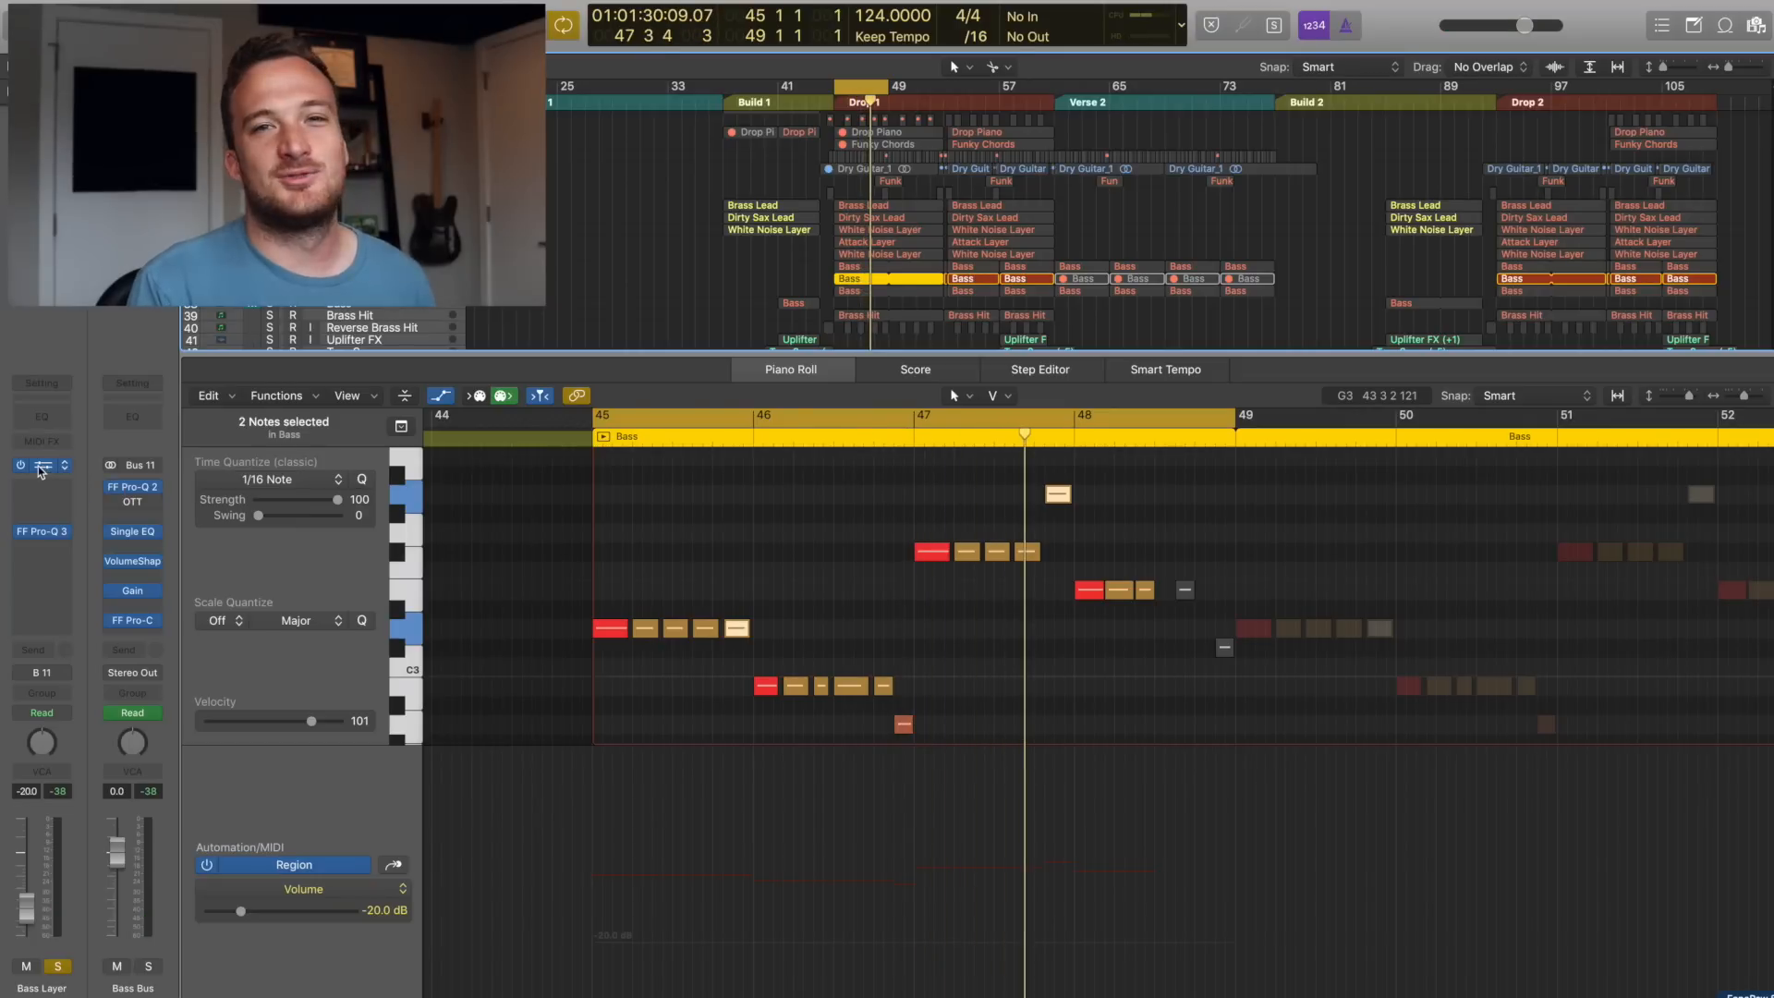
- Open the Bass Layer's Serum, check oscillator A's Electric Guitar [SL] choice among the Spectral wavetables, and close the instrument
left_click(41, 469)
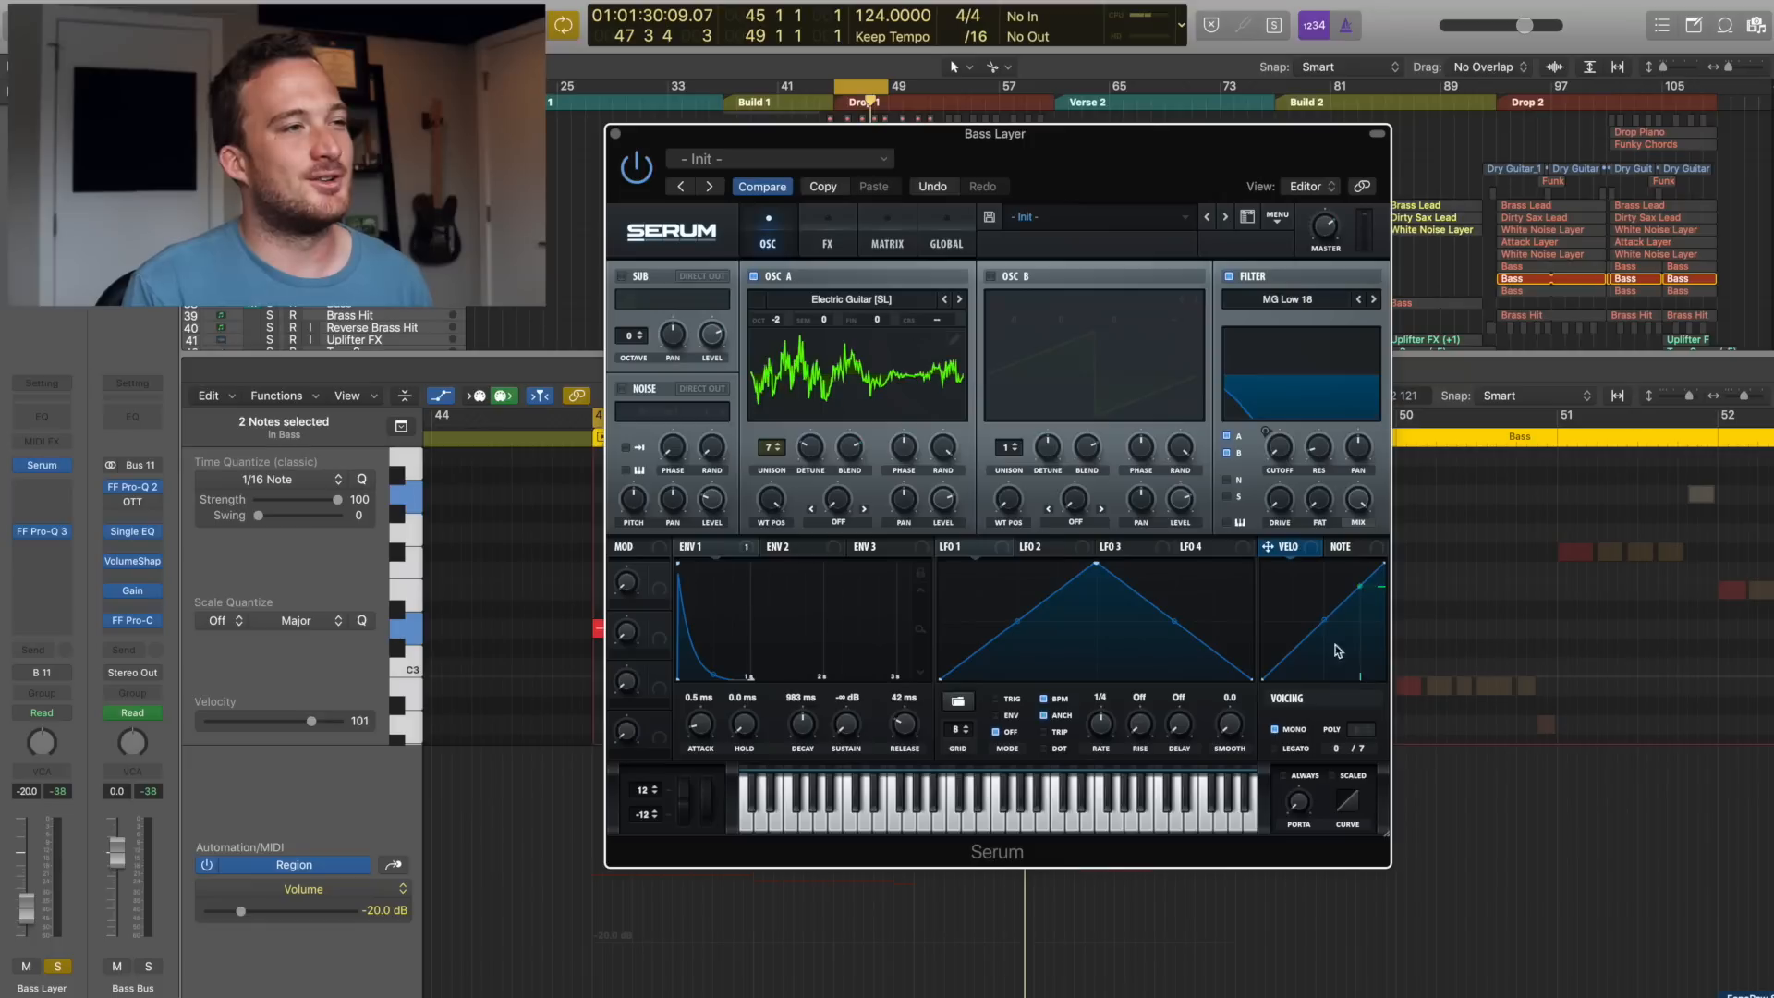
left_click(854, 301)
mouse_move(965, 368)
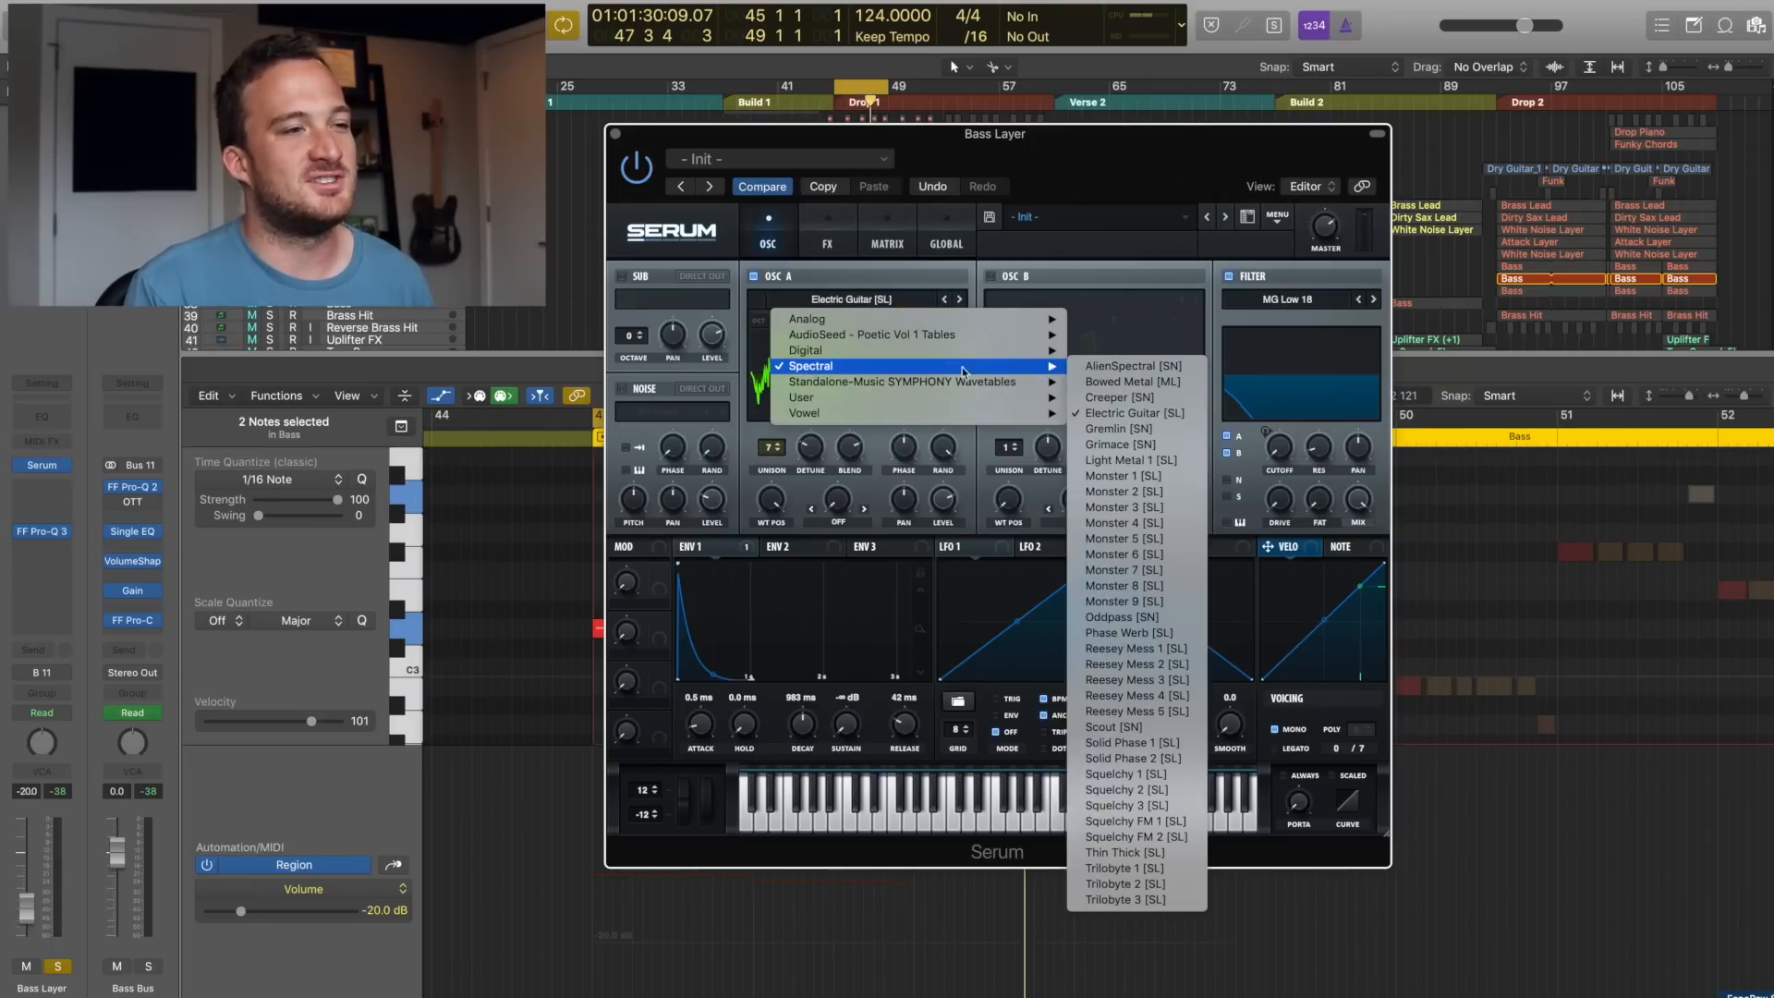
left_click(1107, 413)
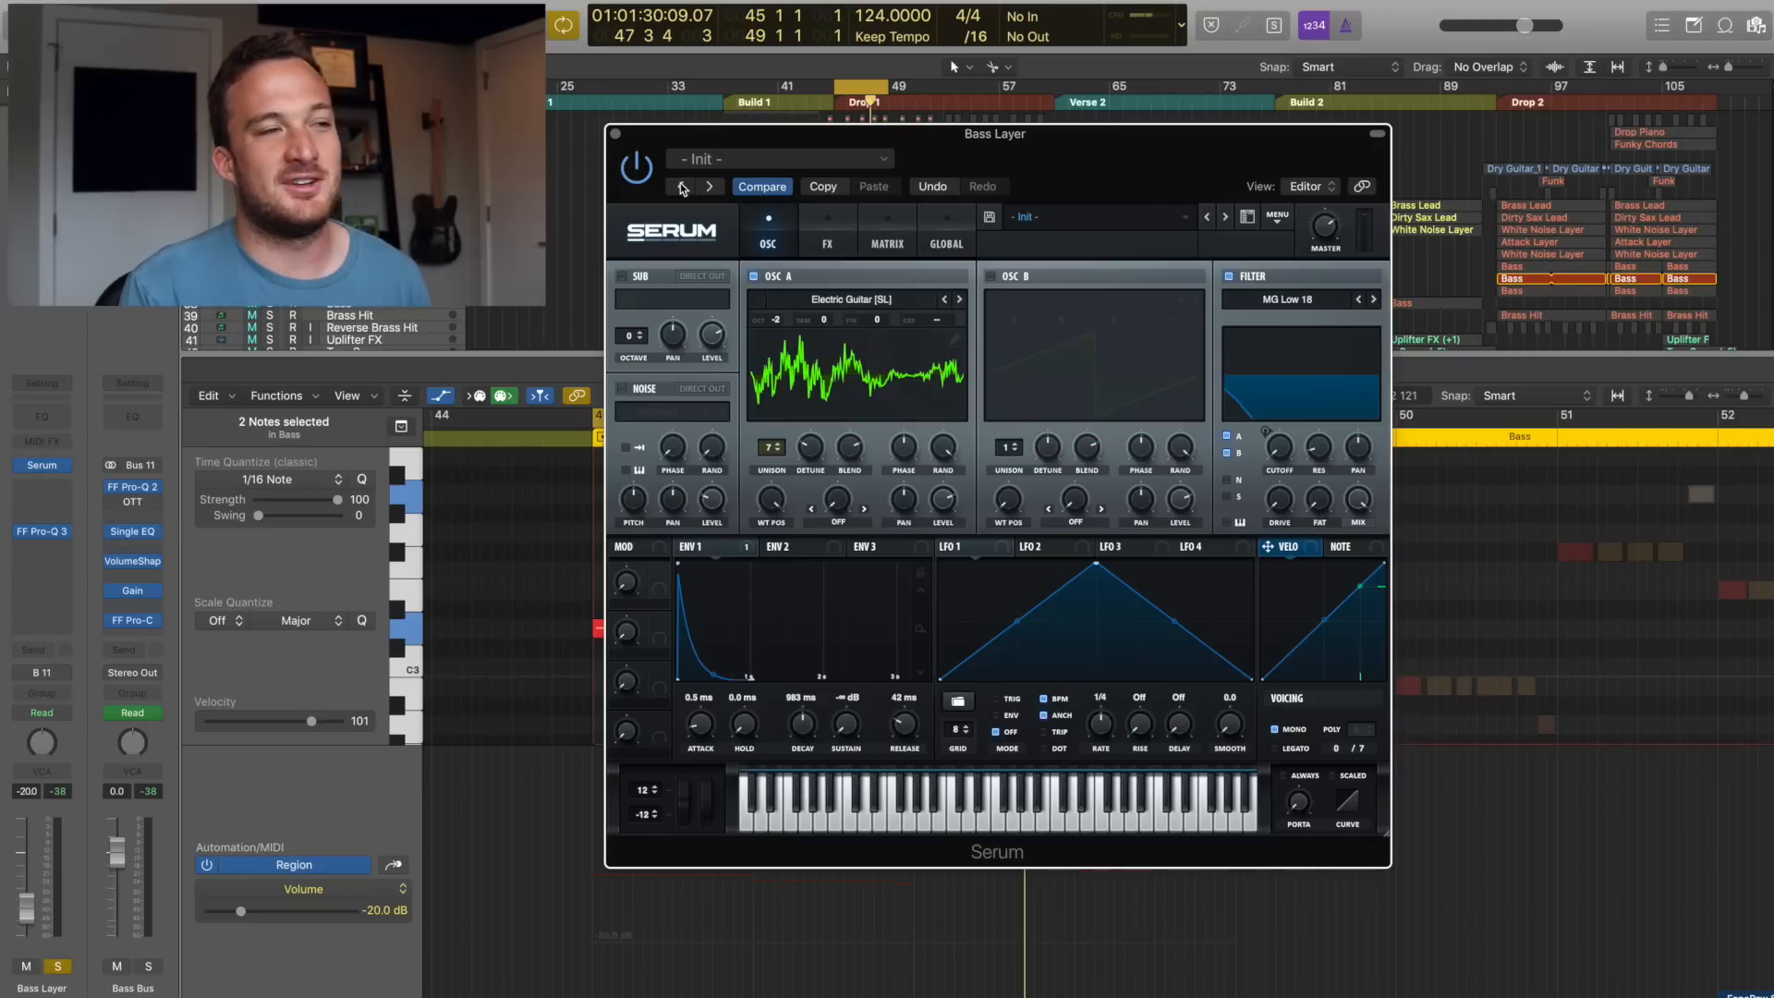
left_click(615, 134)
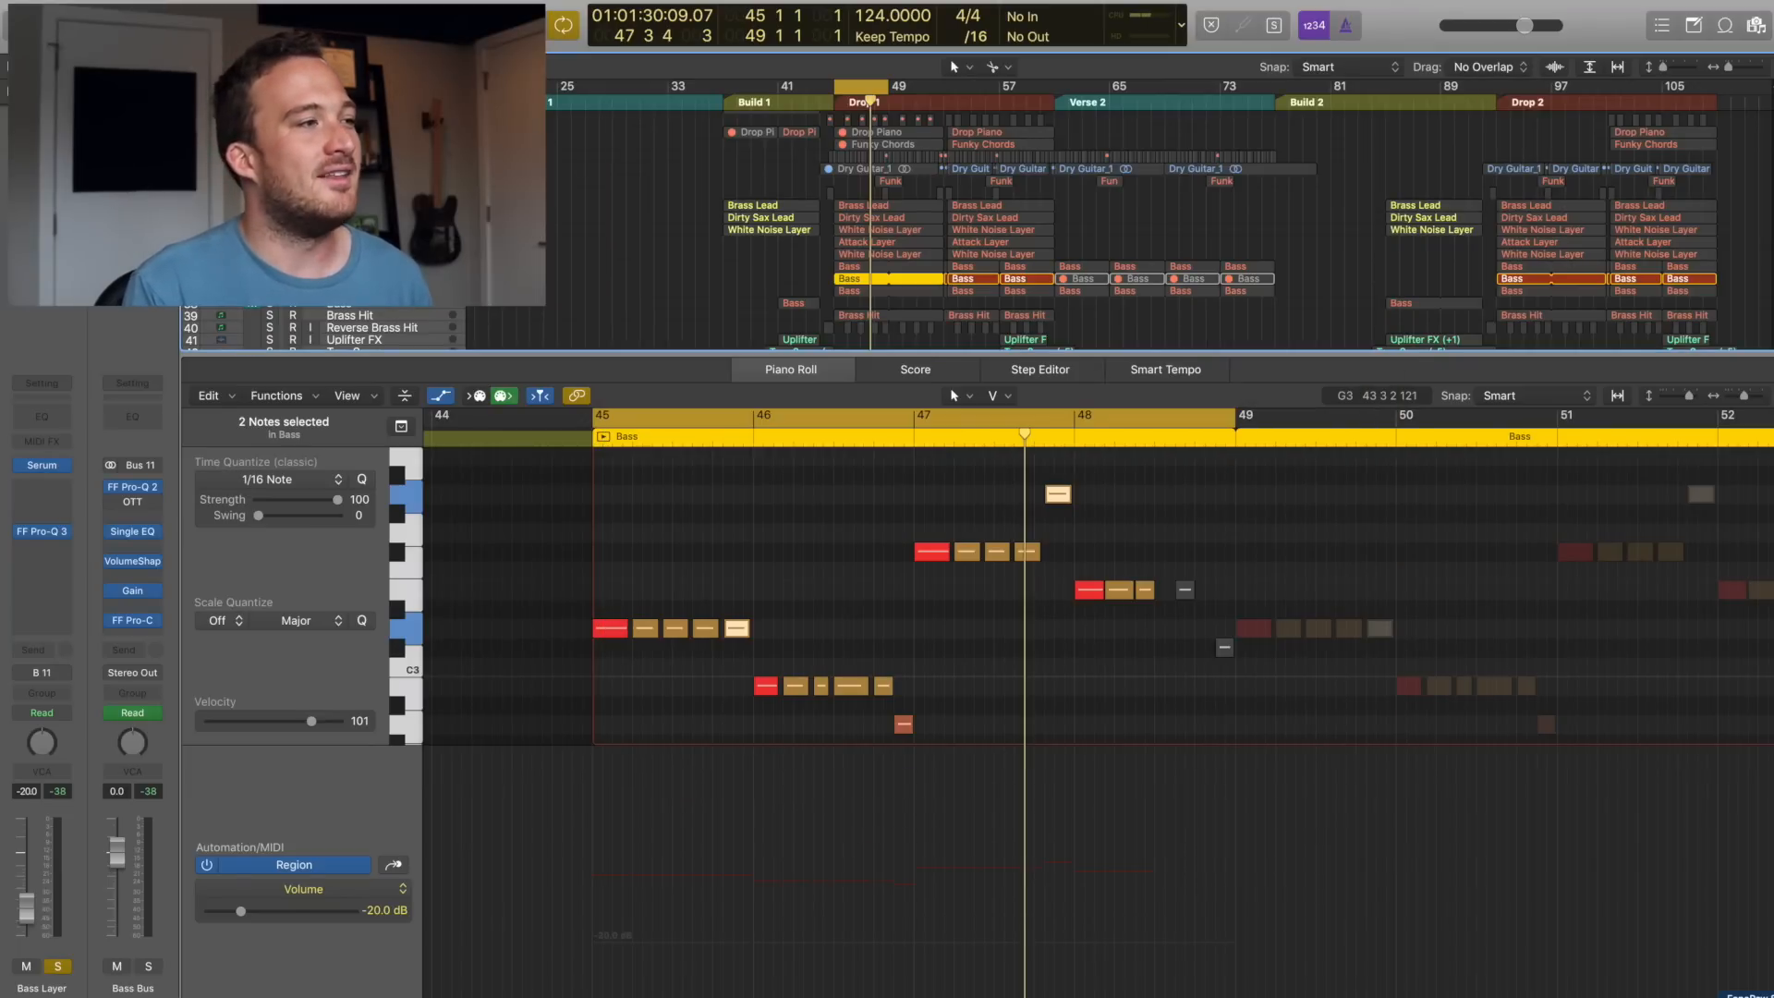
- Solo Stereo Bass in place of Bass Layer, play its Drop 1 region and hide the Piano Roll's automation area
left_click(268, 279)
left_click(269, 291)
left_click(843, 291)
key("space")
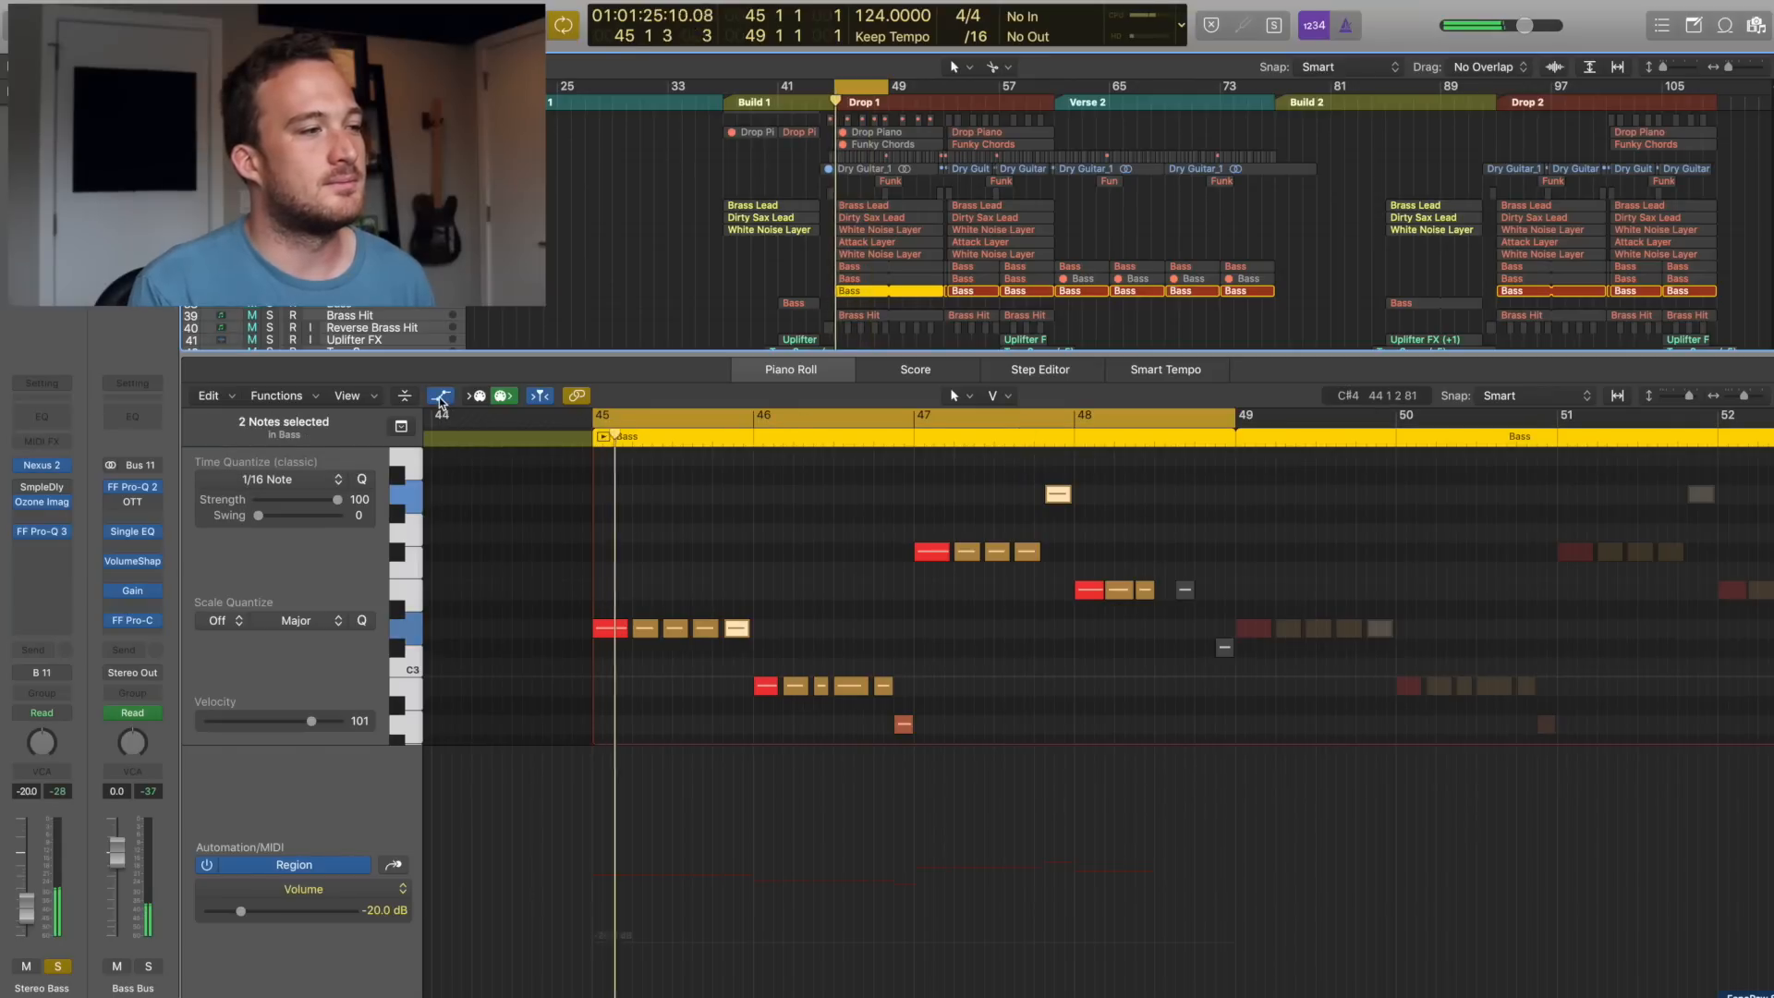
left_click(441, 395)
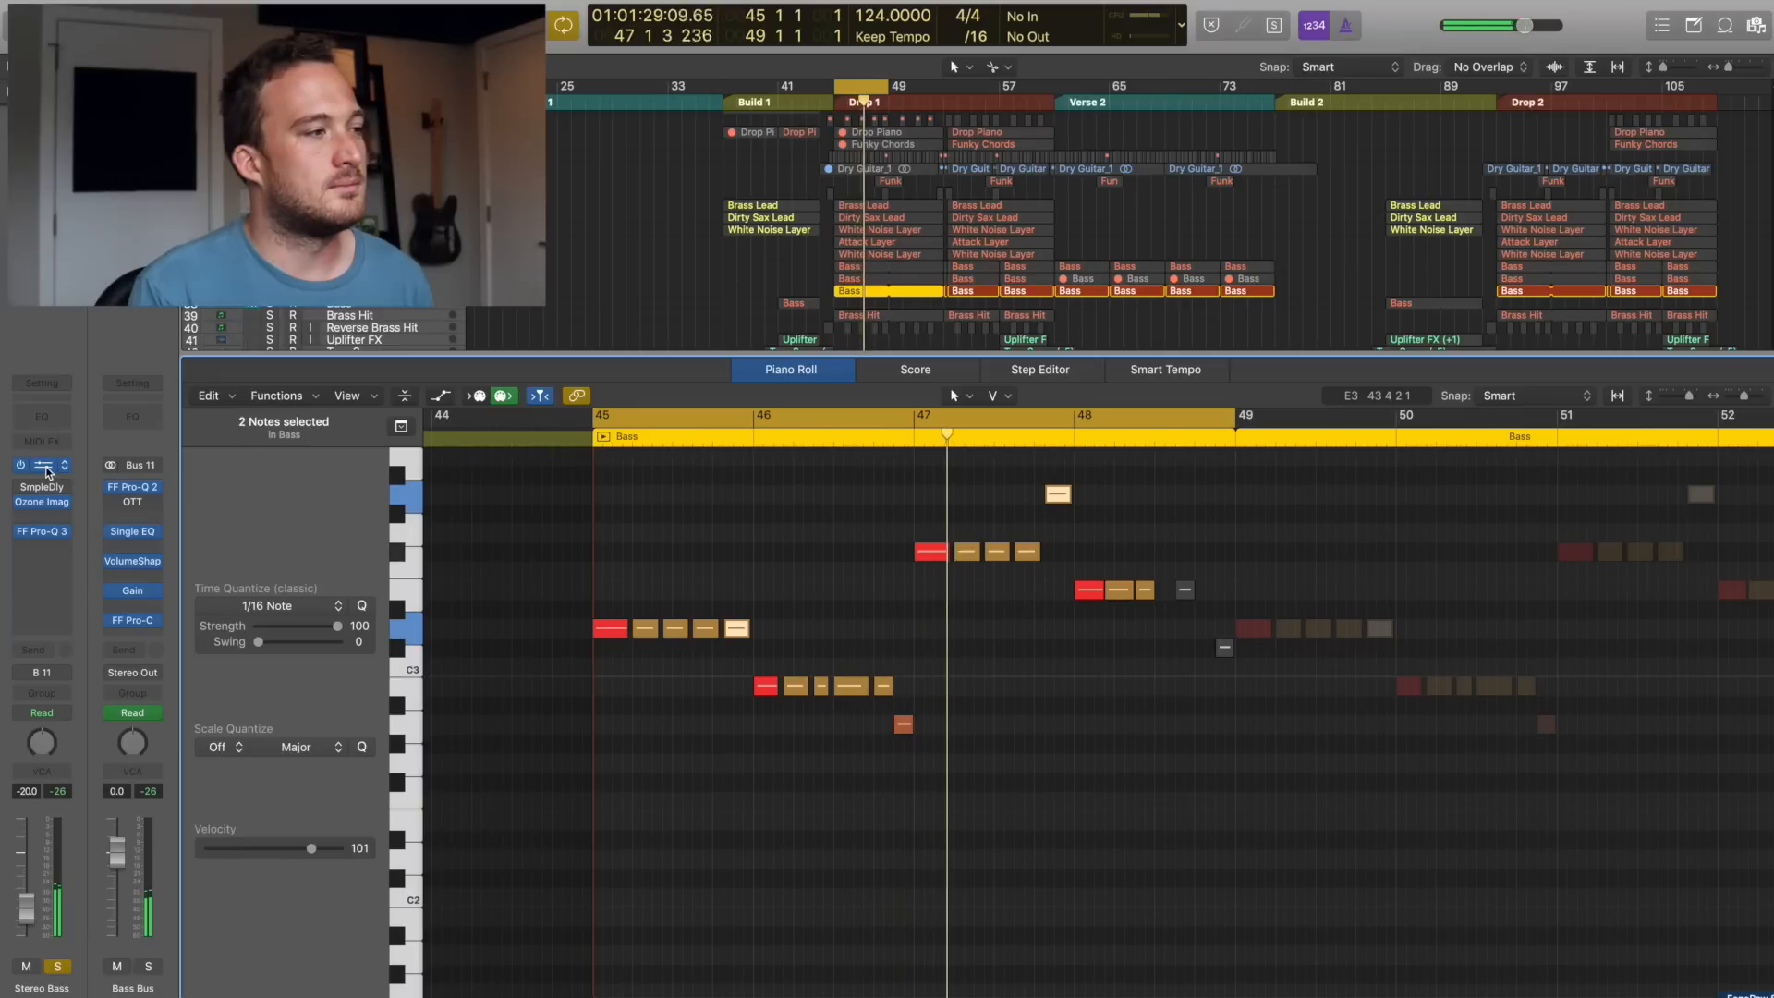
- Open the Stereo Bass track's Nexus 2 instrument and Ozone Imager effect to inspect the preset and stereo width settings
left_click(45, 469)
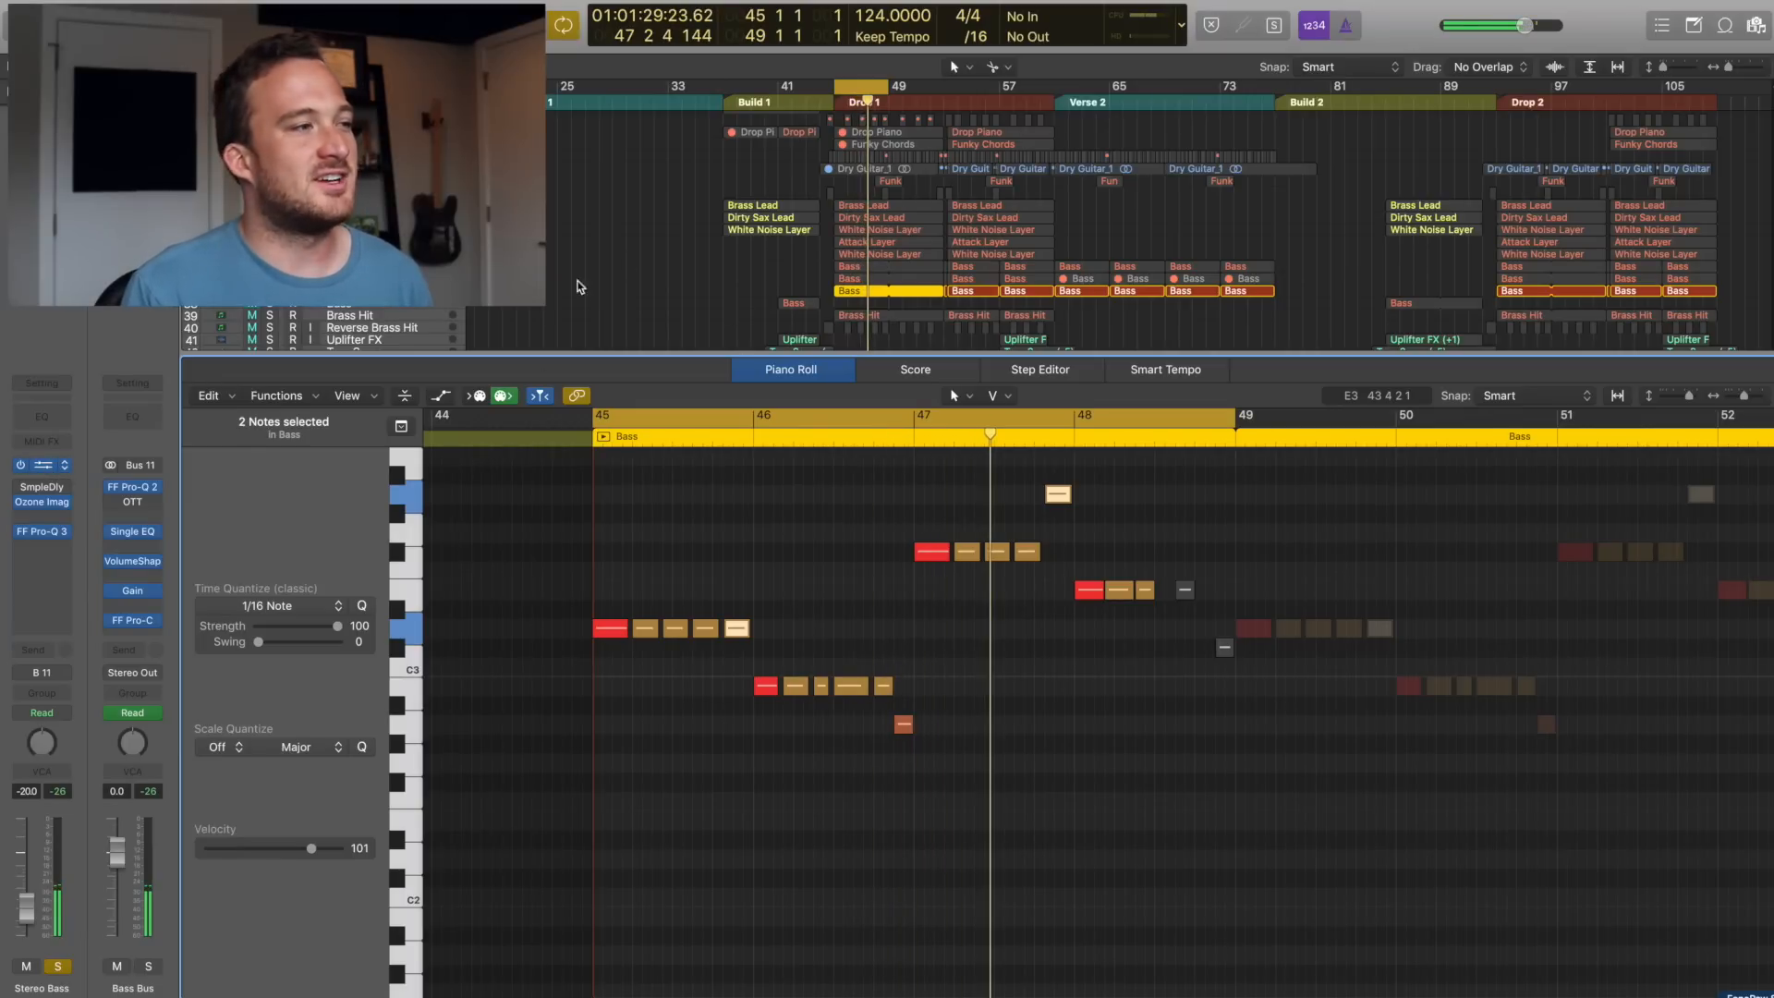
key("Return")
left_click_drag(428, 32, 1257, 269)
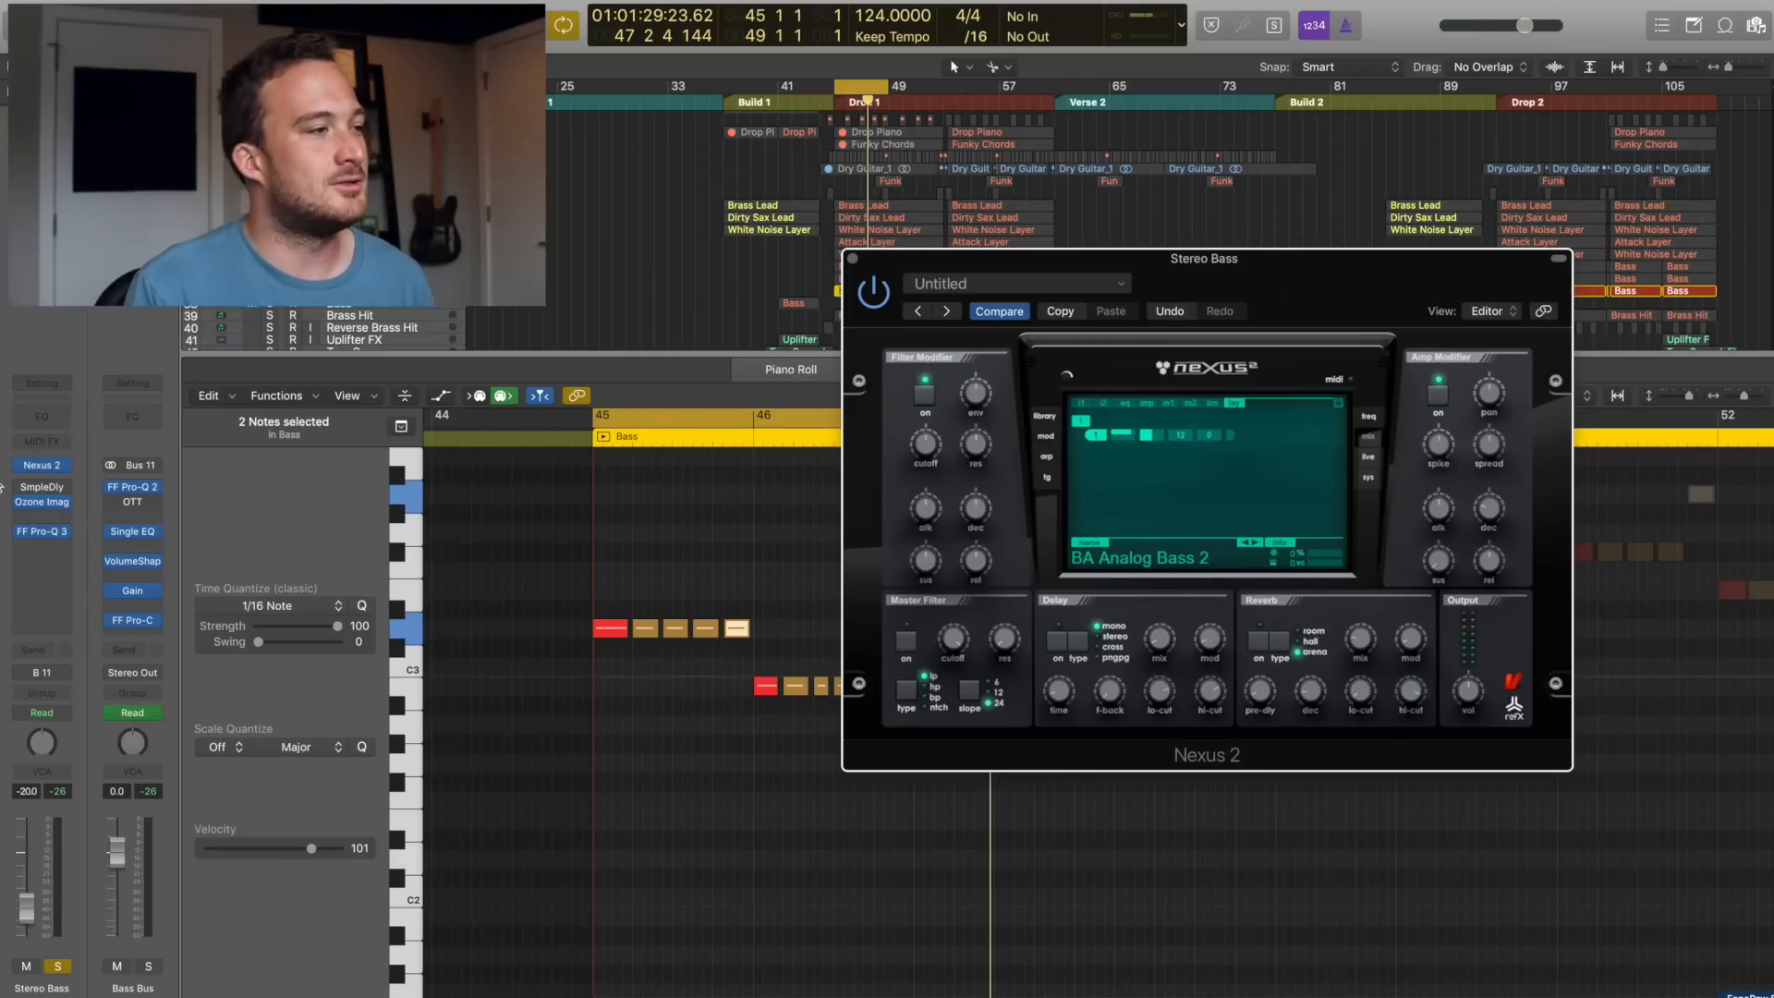
left_click(42, 501)
left_click_drag(284, 28, 1230, 309)
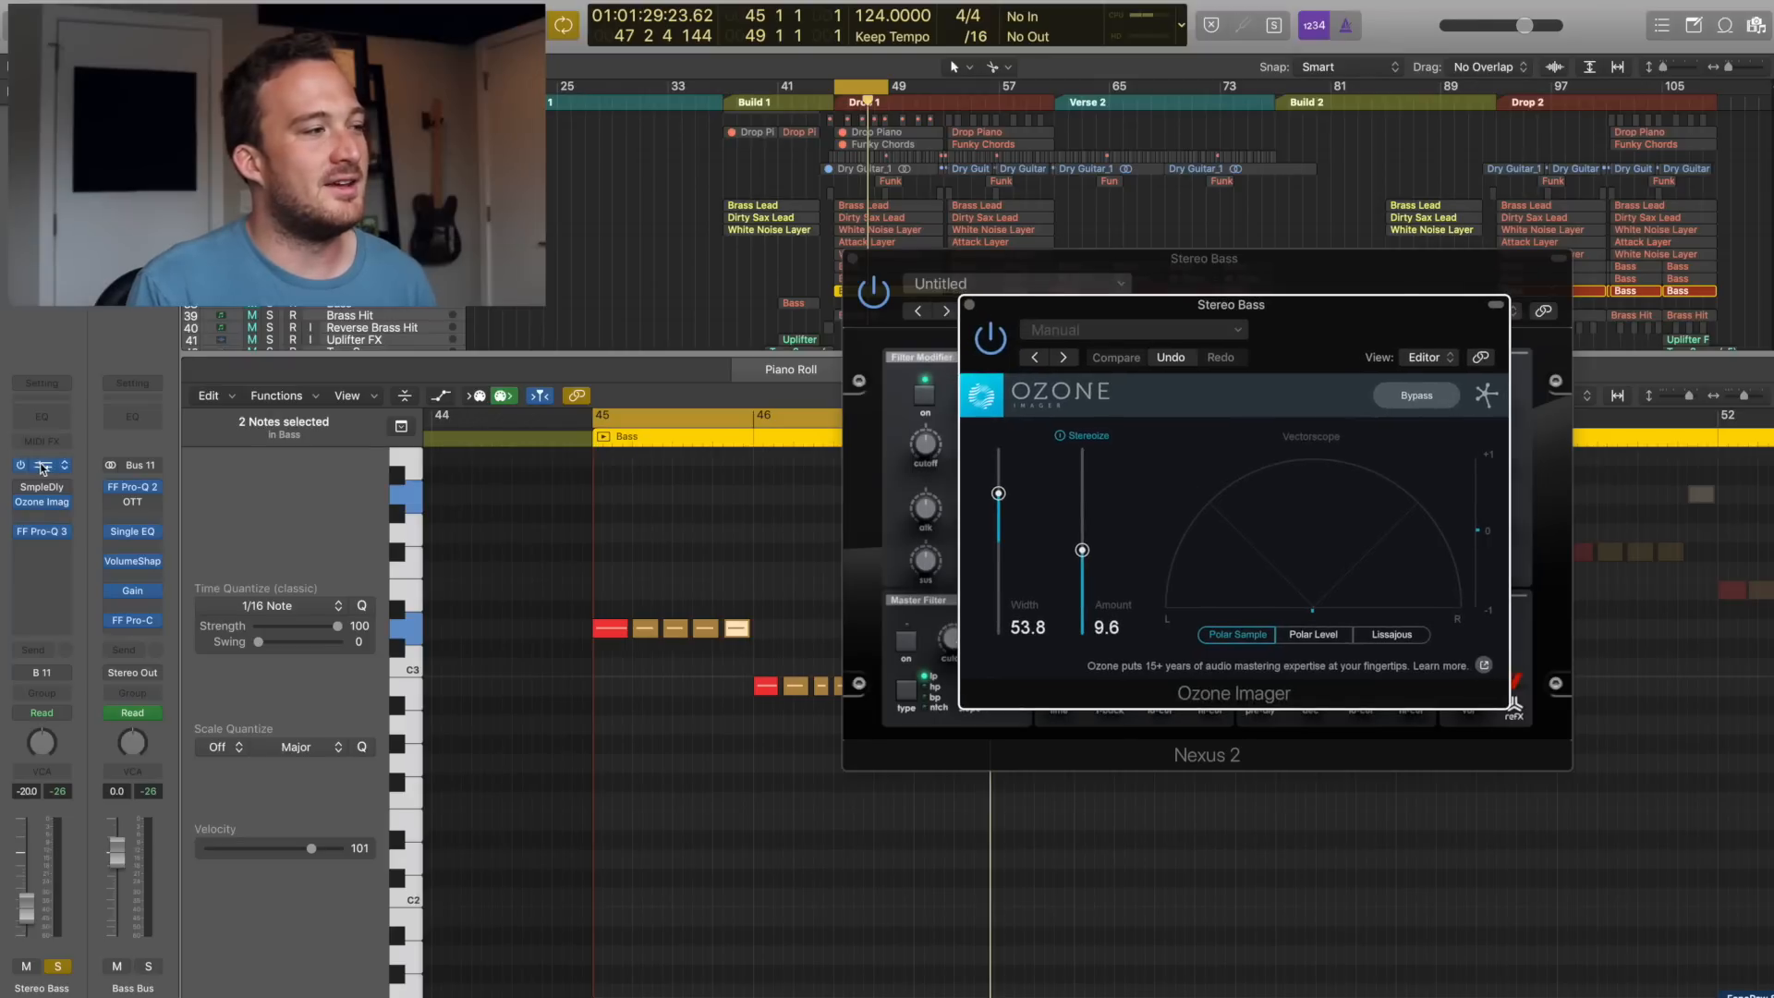
- Inspect the Stereo Bass track's FF Pro-Q 3, checking the wide cut band and the wide boost band
left_click_drag(578, 80, 1364, 259)
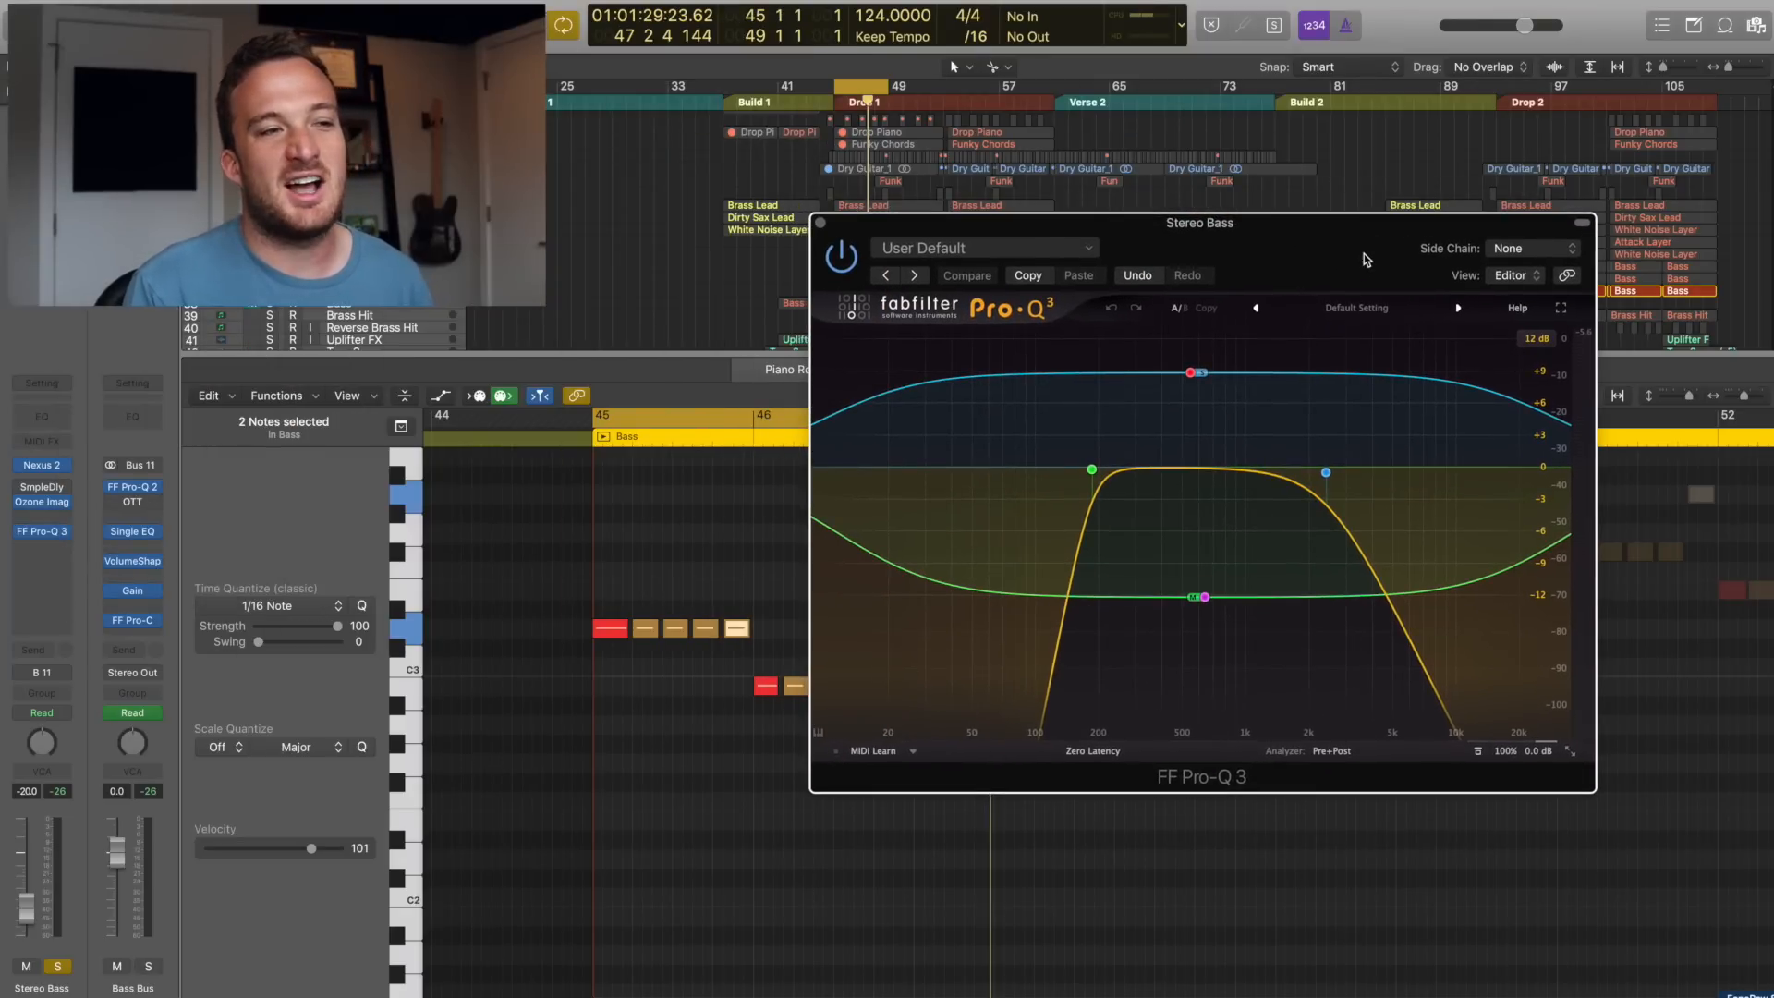
left_click(1206, 595)
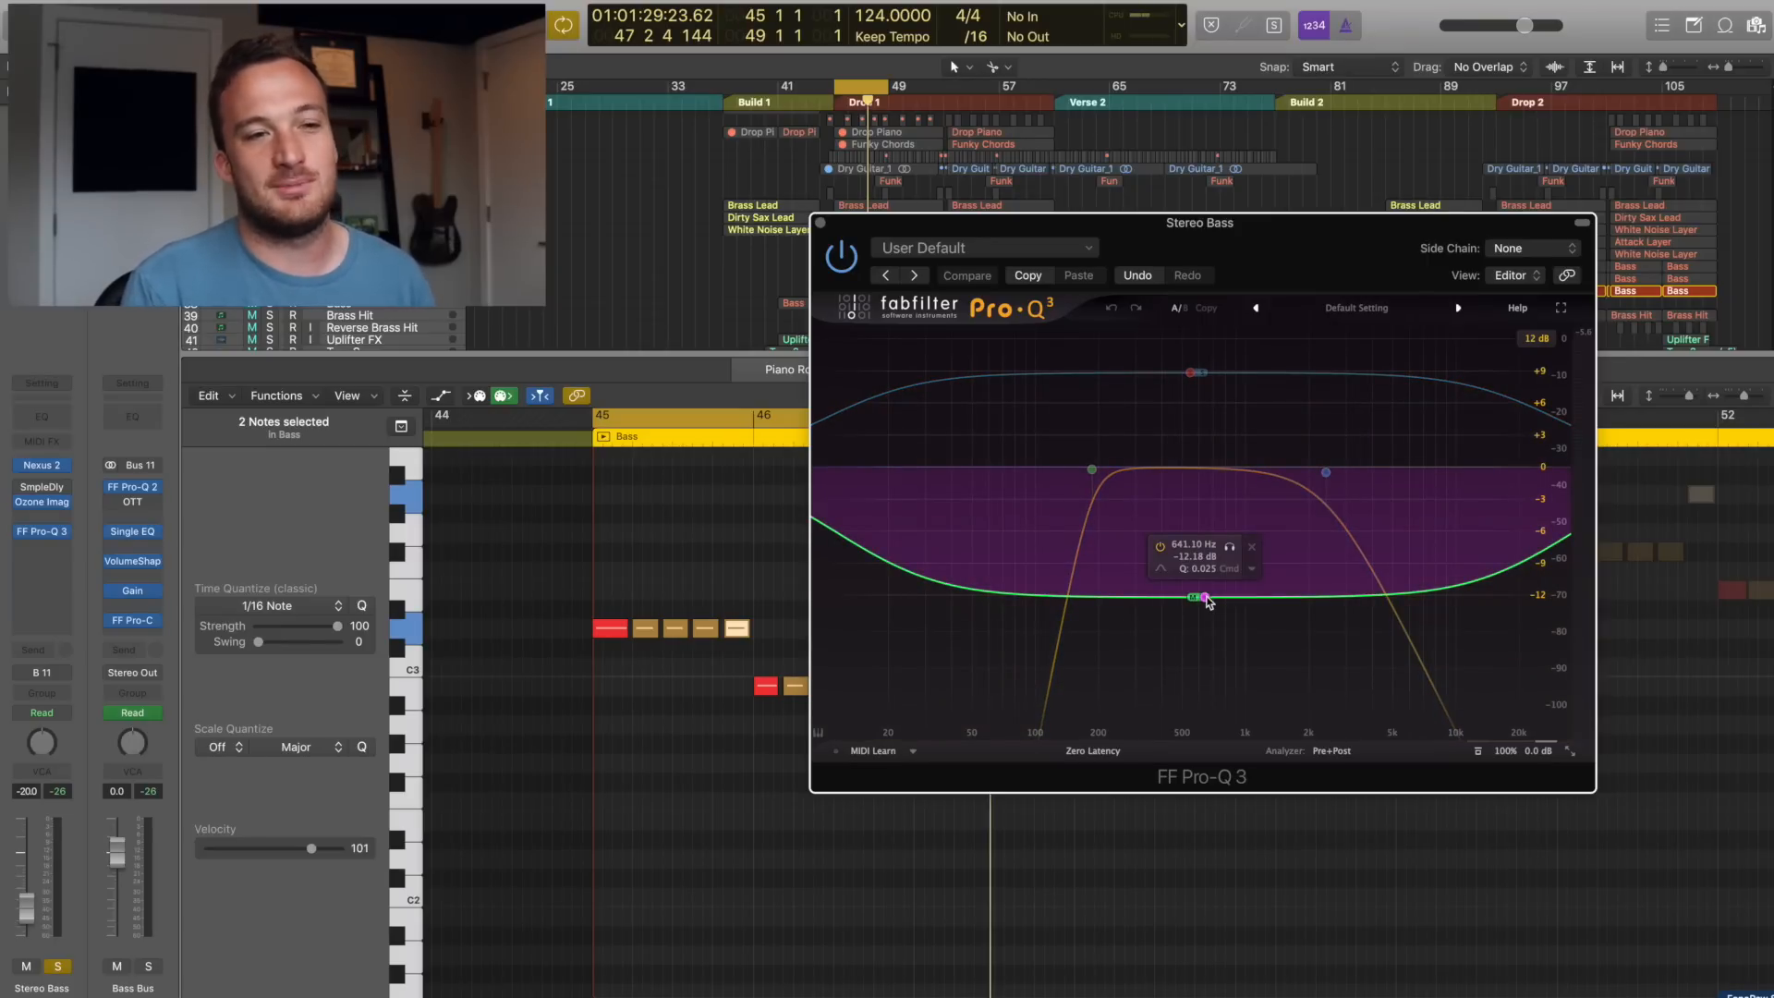
left_click(1192, 373)
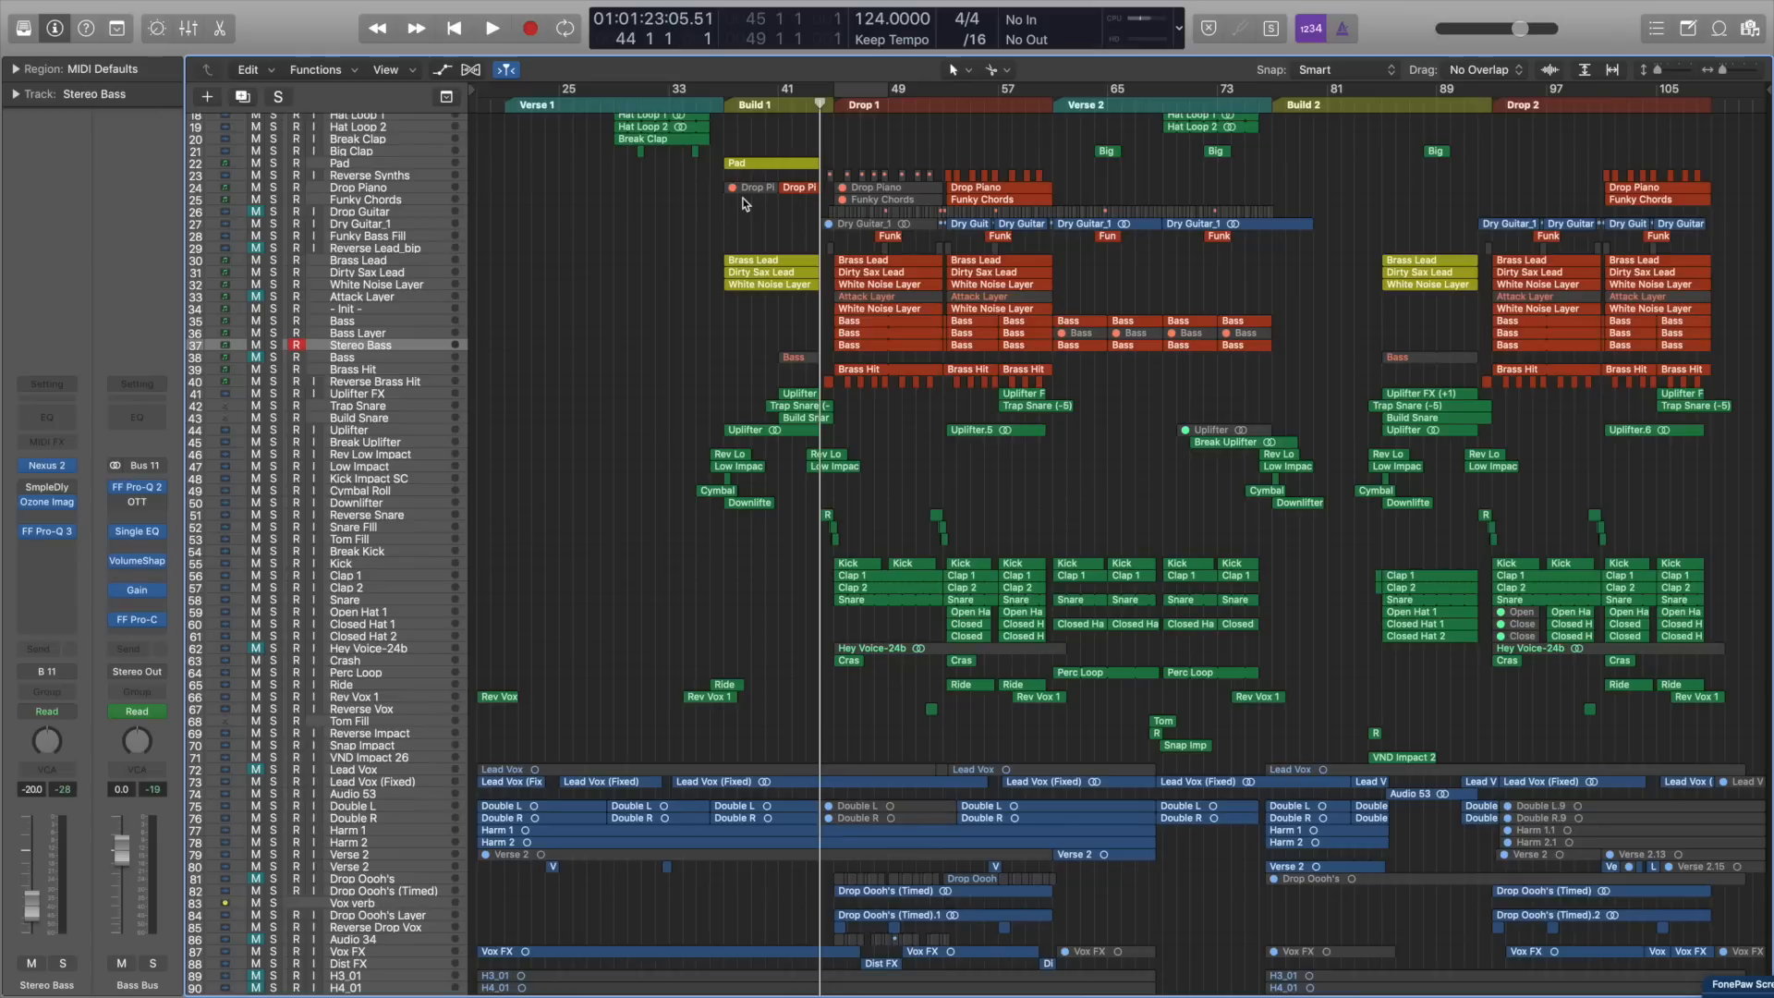
- Play the full arrangement from the end of Build 1 into Drop 1, and stop playback
key("space")
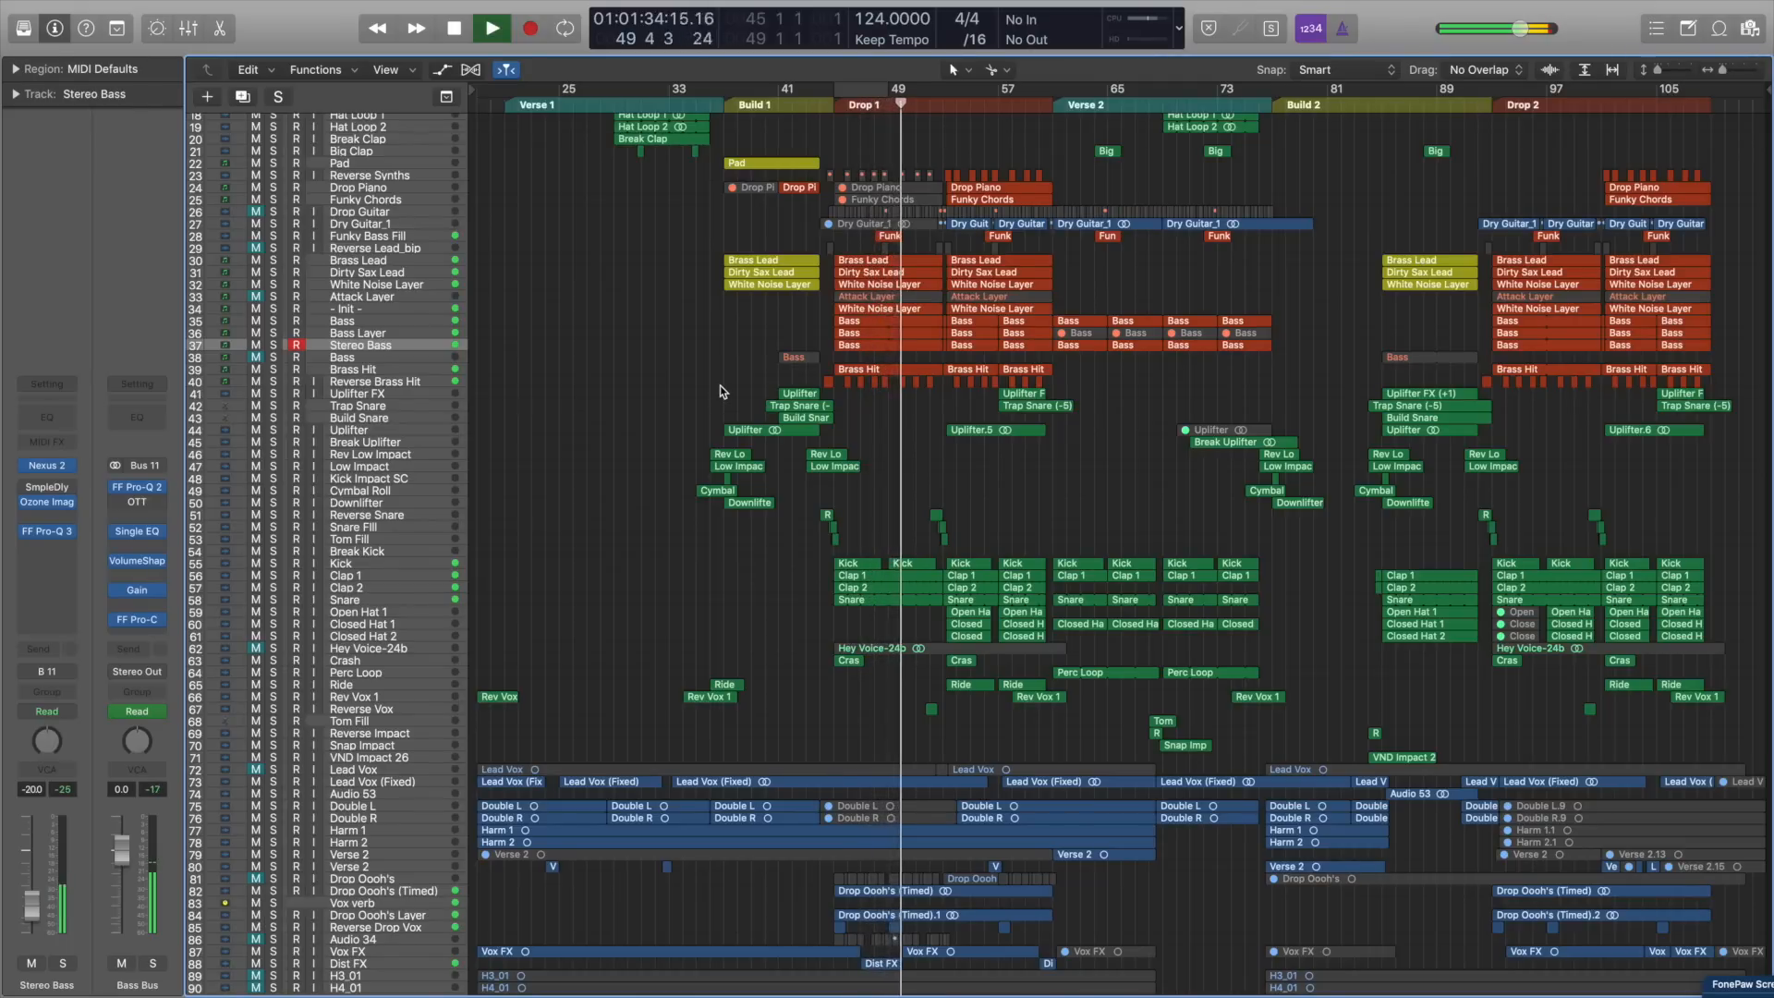
key("space")
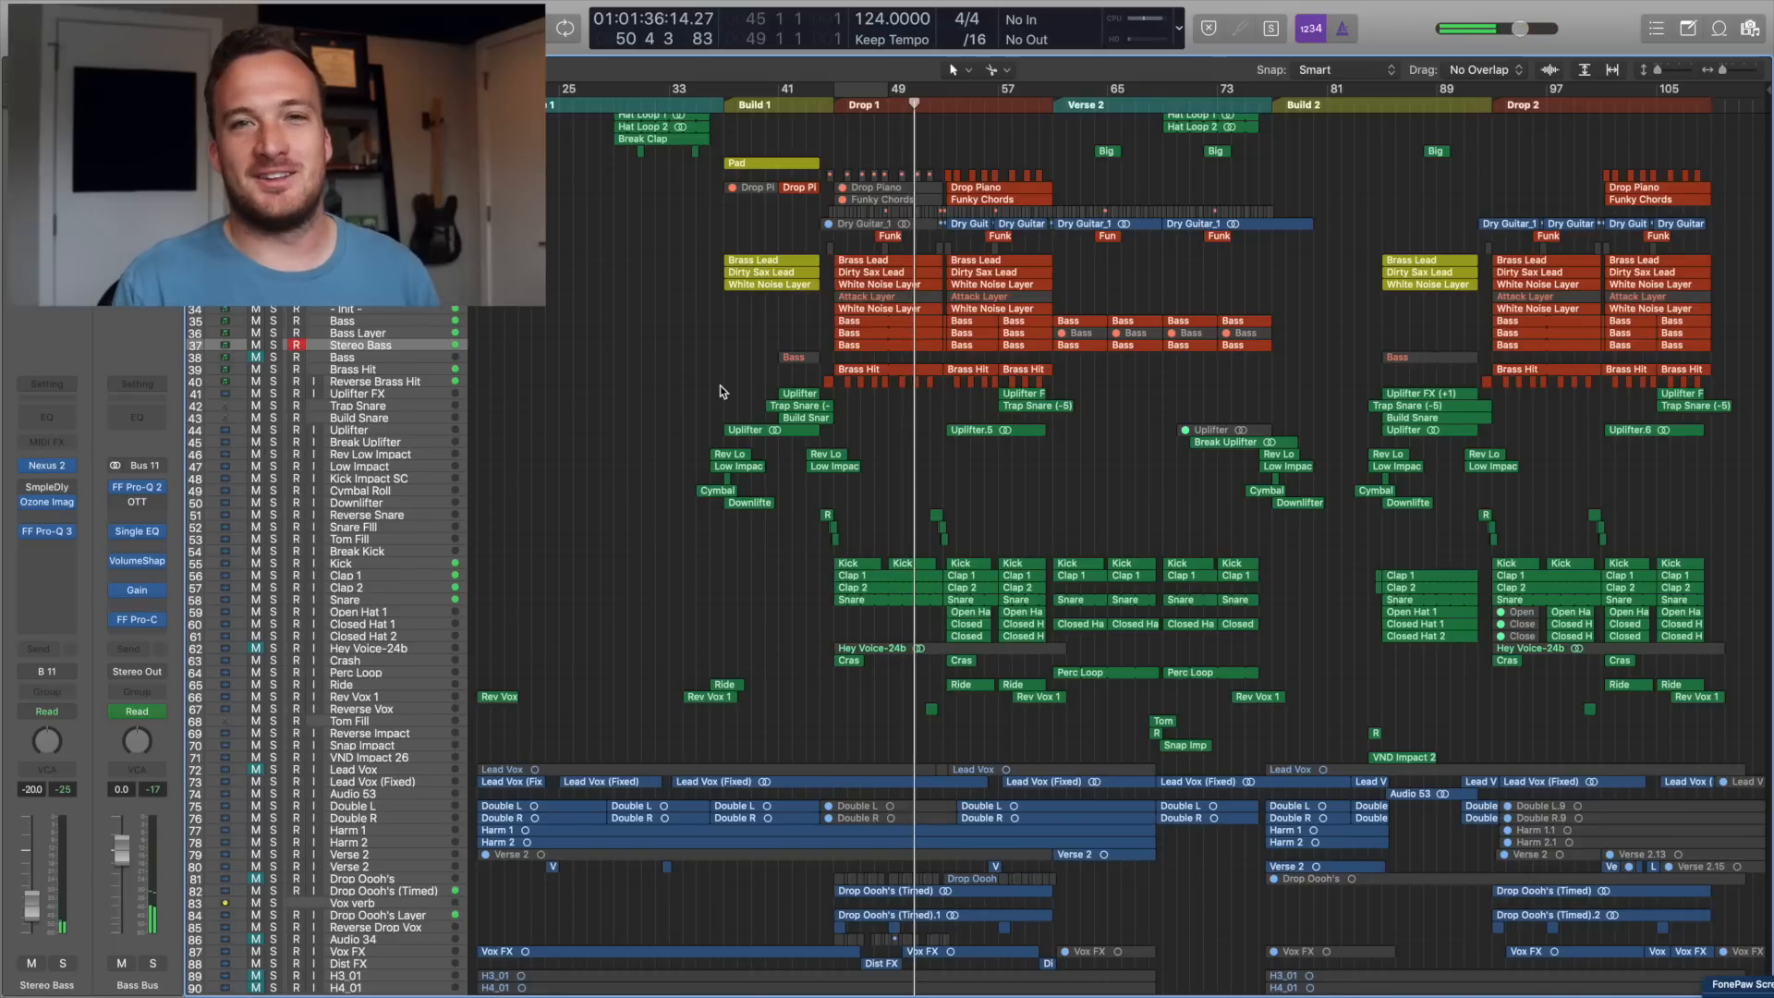
- Select the Drop Oooh's (Timed) track, enlarge the track heights and bring the vocal tracks around Drop 1 into view
left_click(377, 892)
left_click_drag(1658, 79, 1666, 83)
scroll(968, 360, "down", 3)
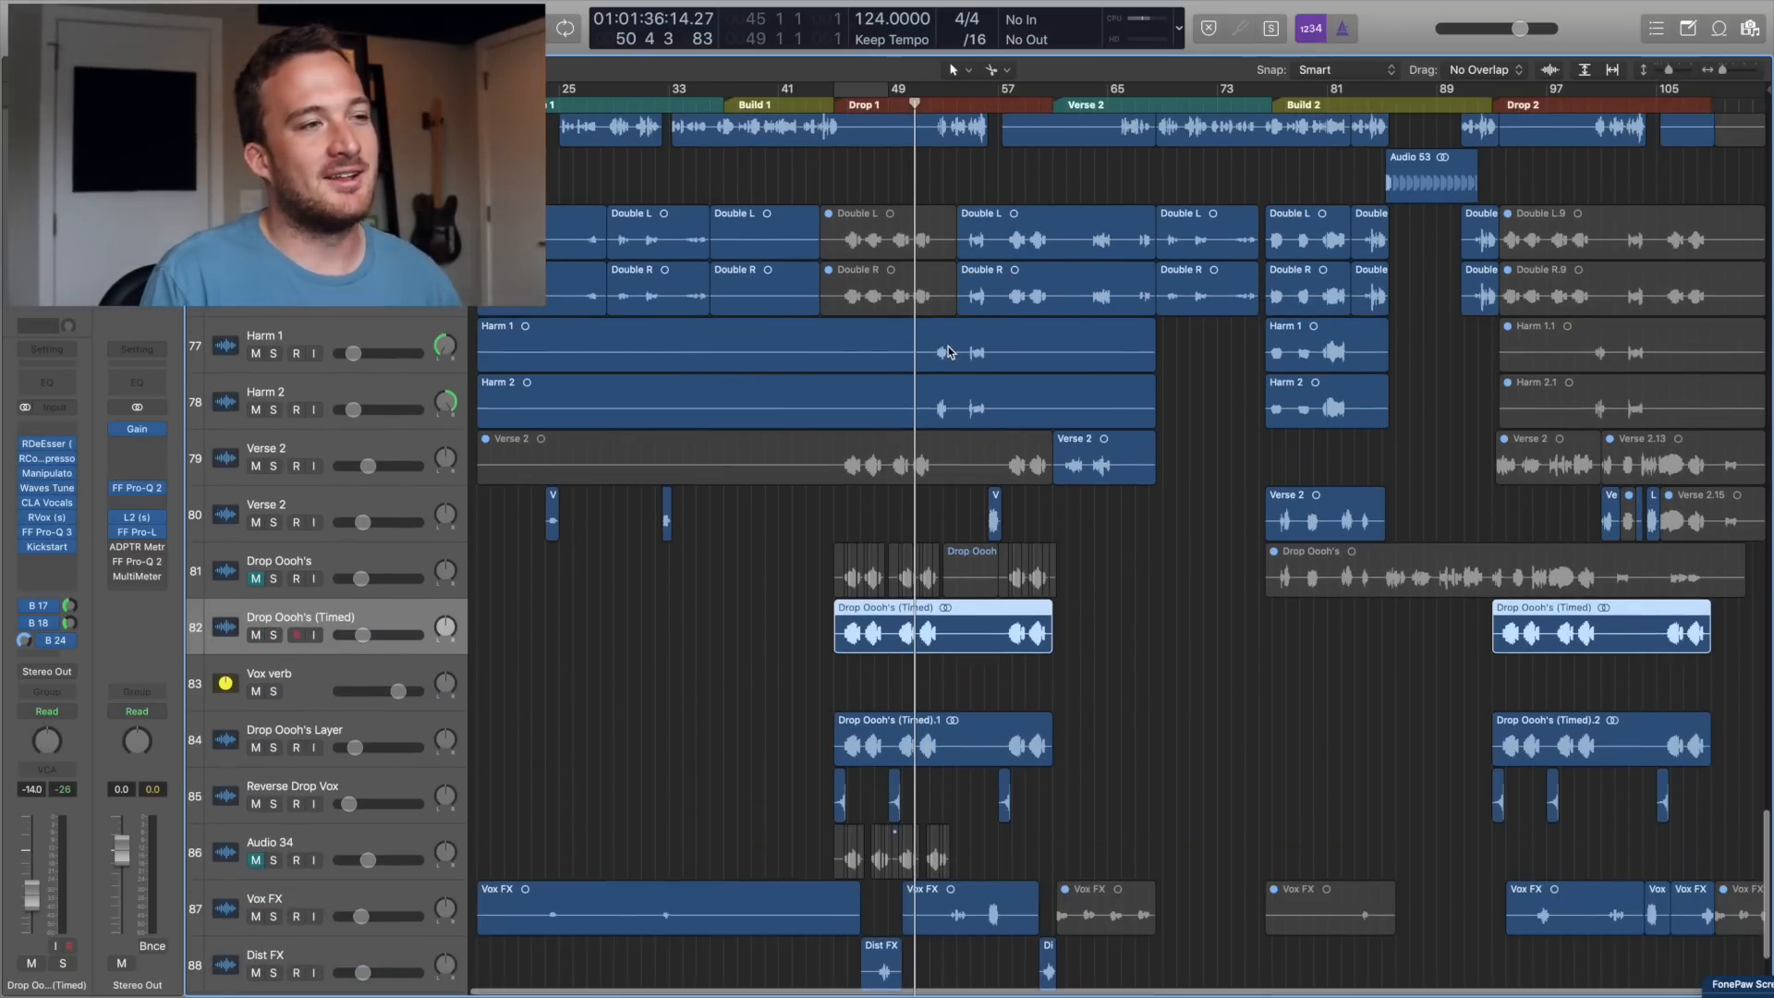
scroll(951, 352, "up", 5)
scroll(950, 352, "left", 3)
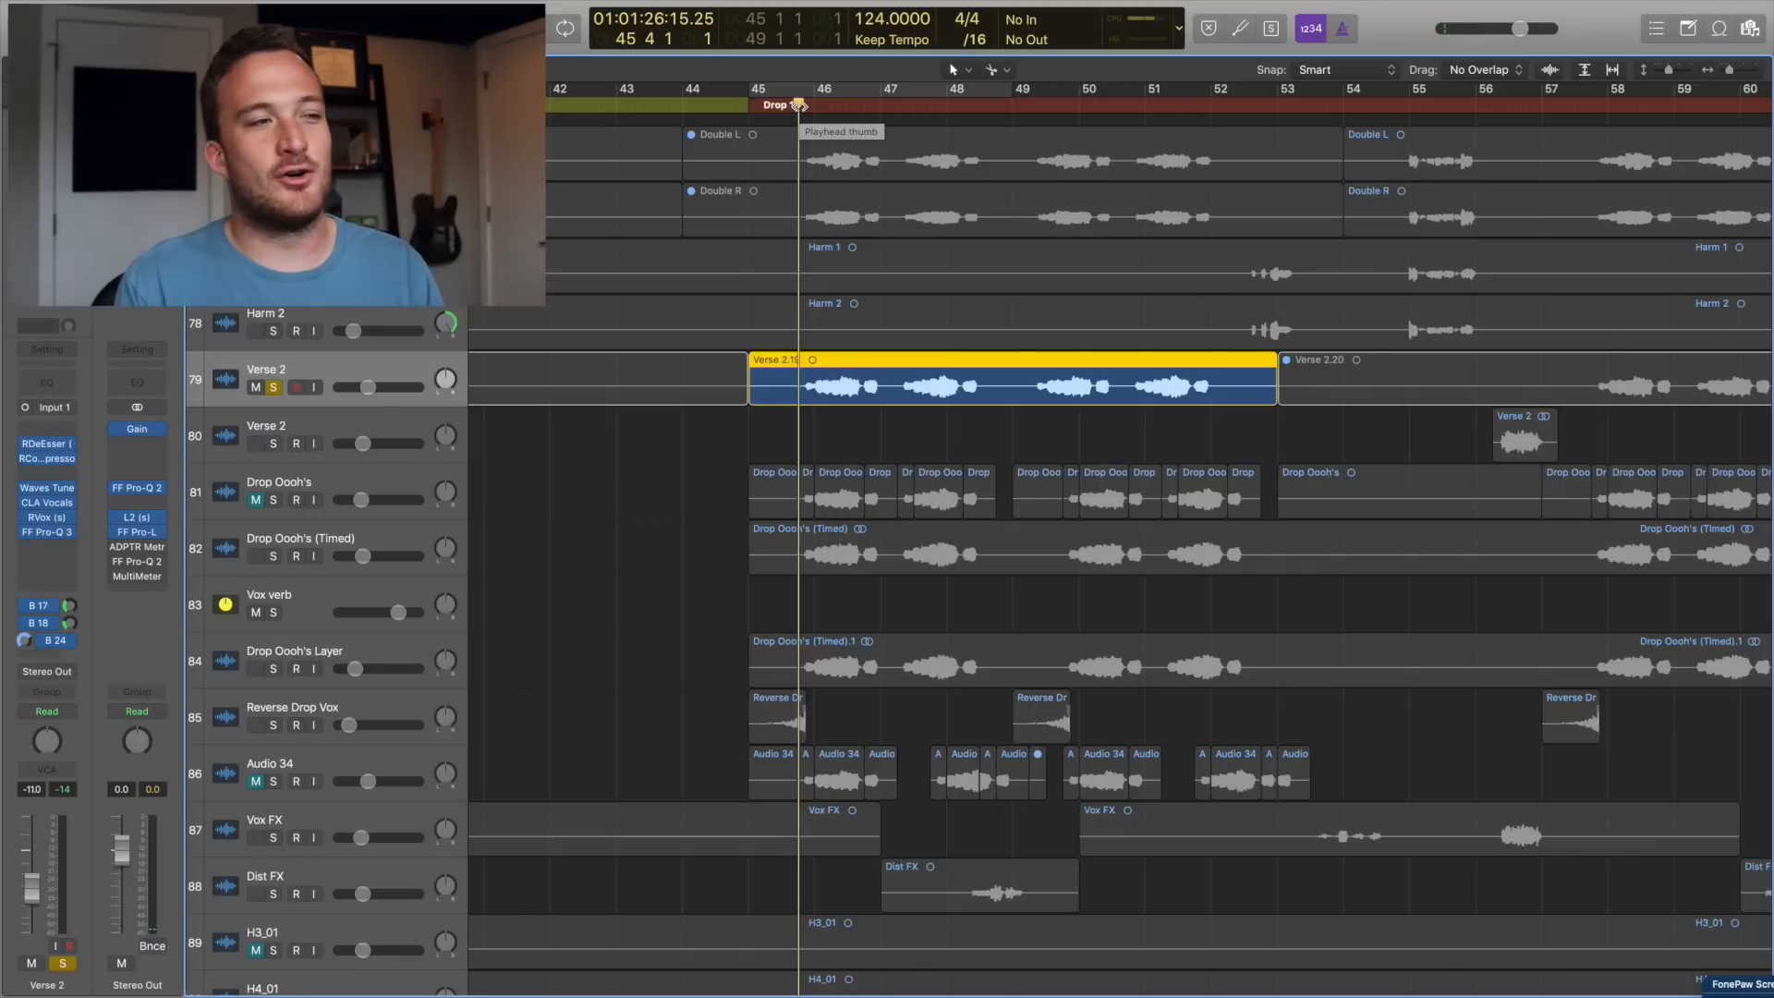
- Loop bars 45 to 49, solo the Drop Oooh's (Timed) track and compare Manipulator's Formant at 0.00 and -7.00 during playback
key("space")
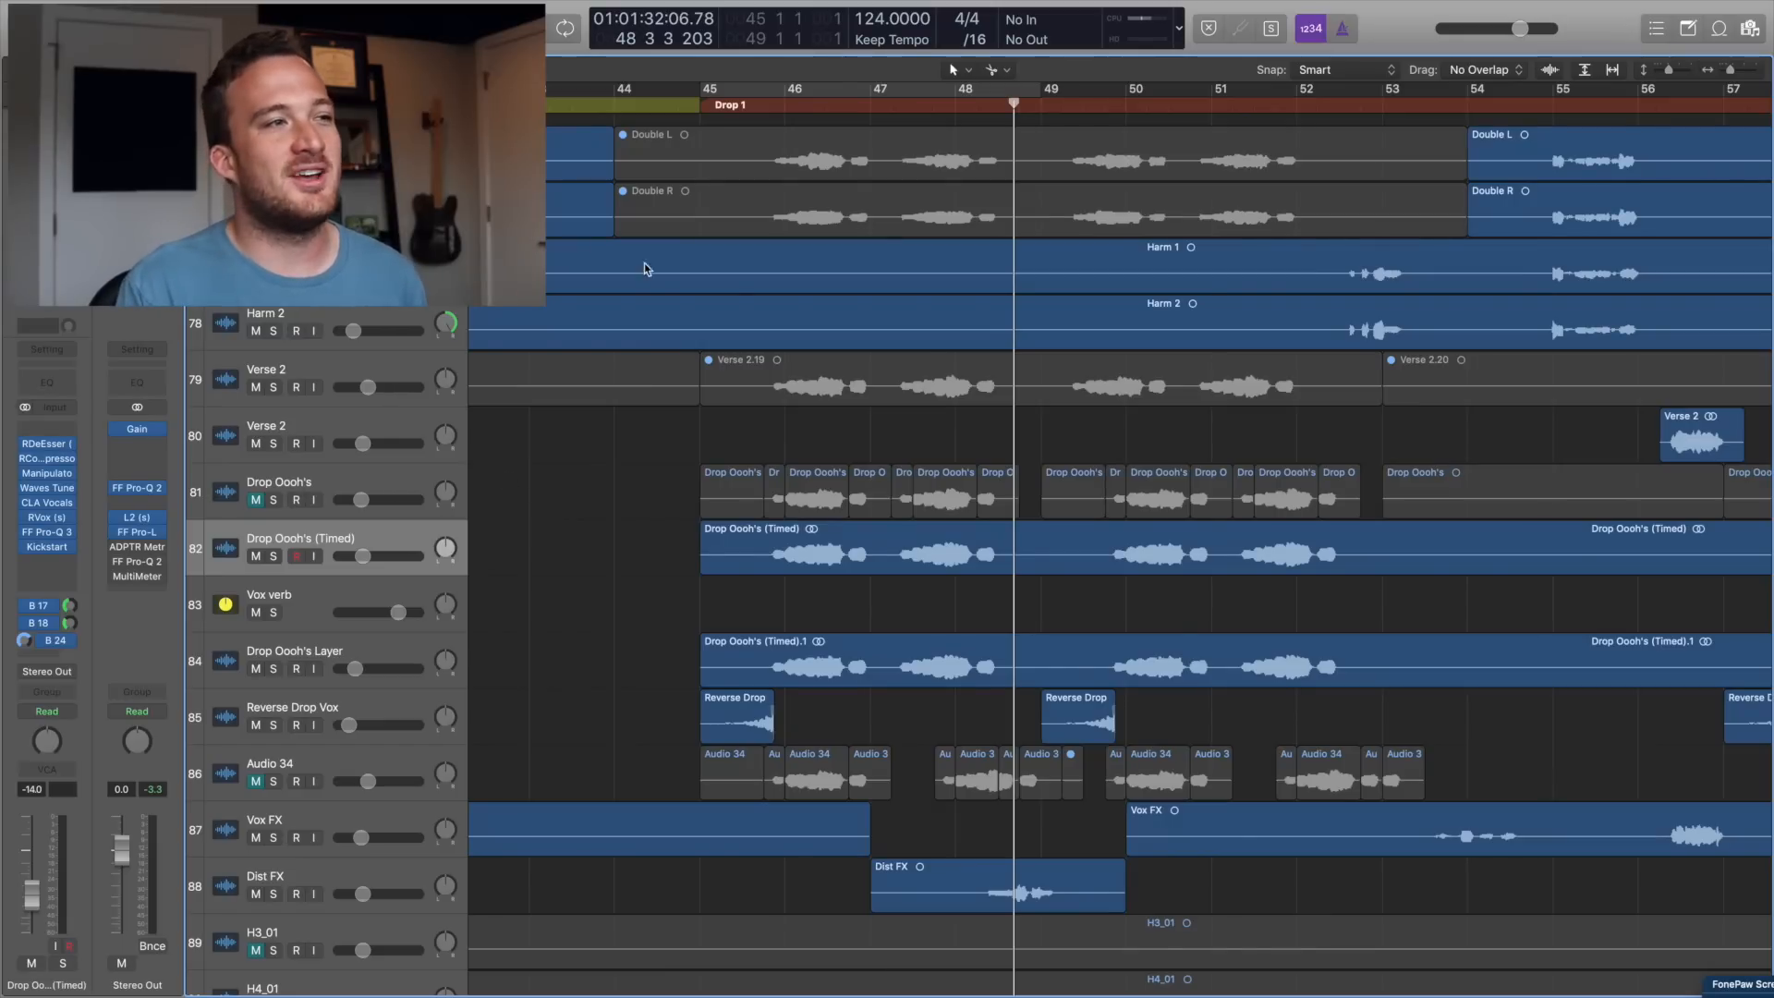
left_click(736, 100)
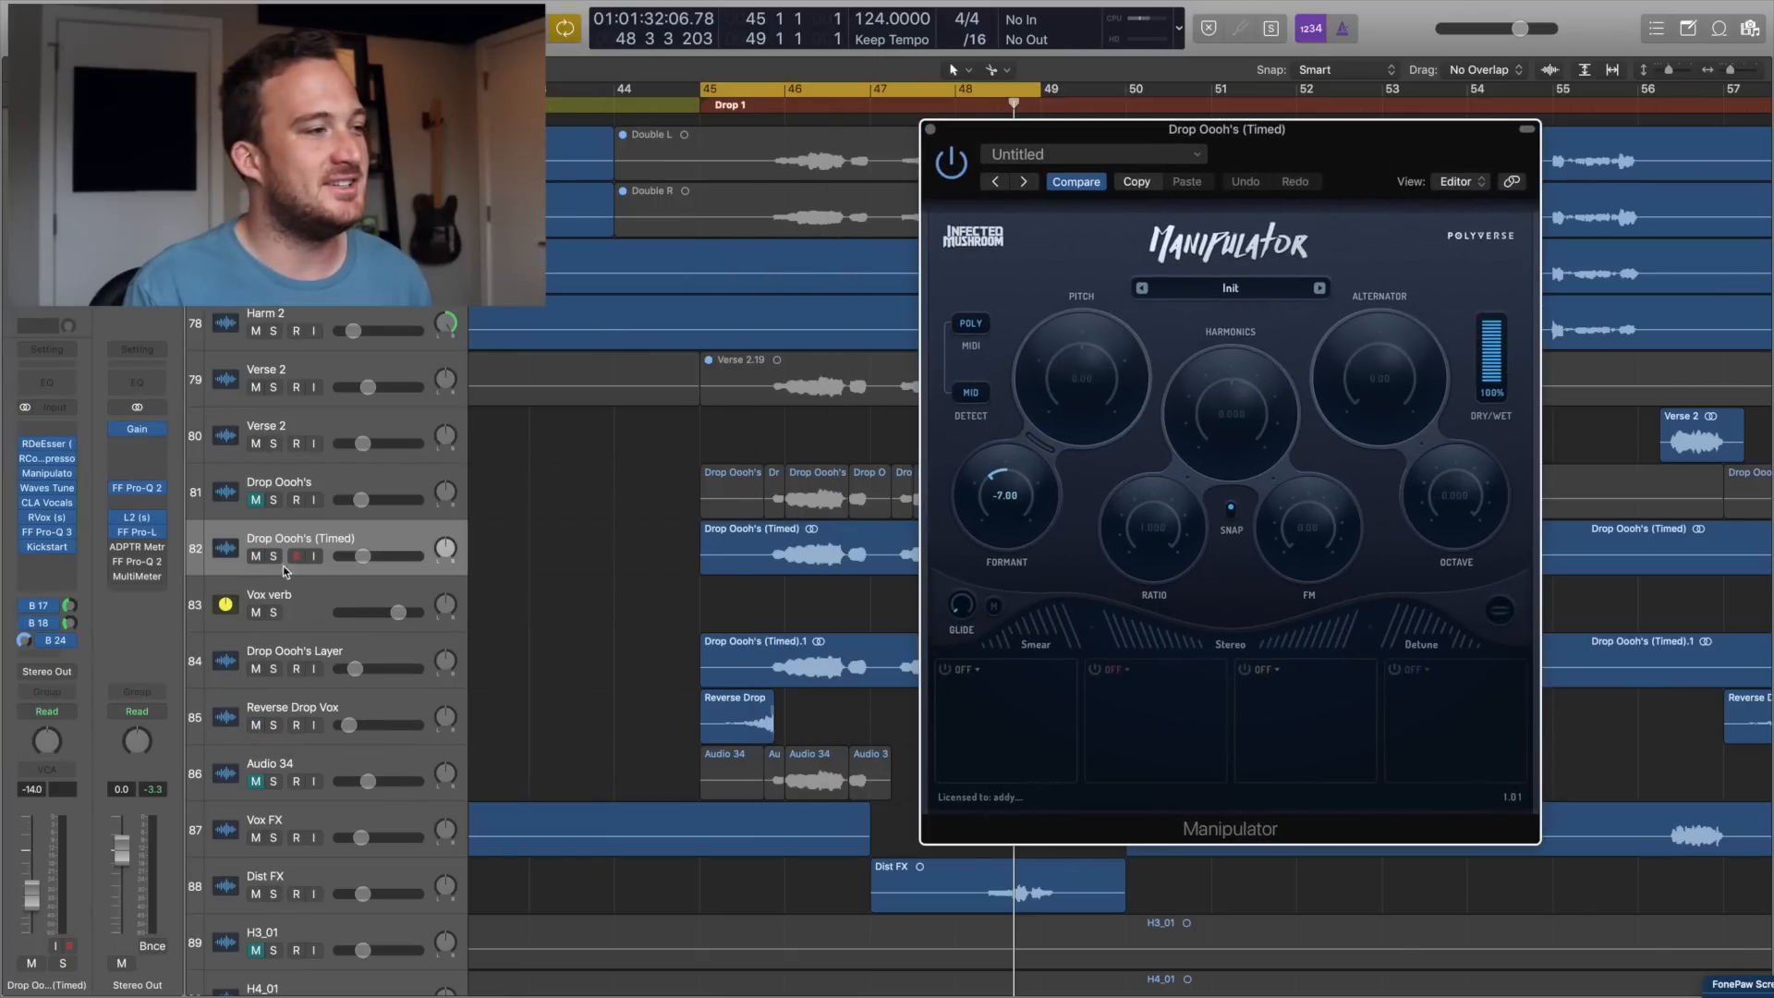
left_click(275, 557)
key("space")
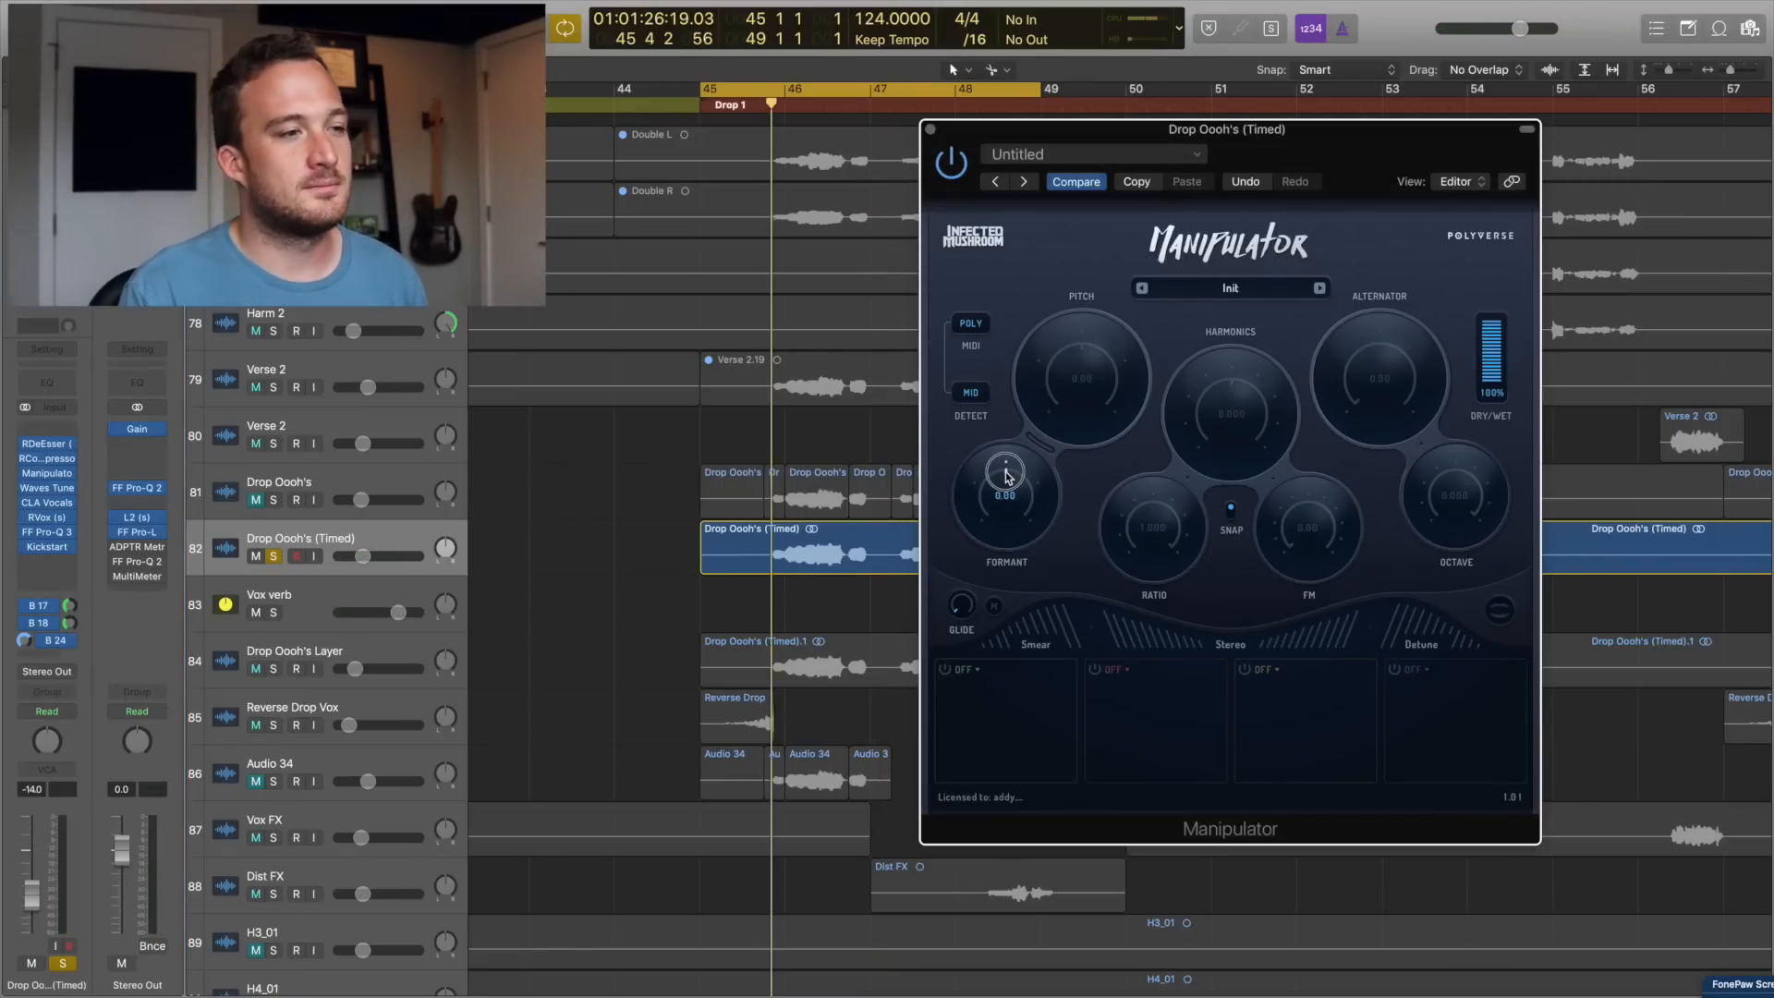
left_click_drag(987, 494, 992, 481)
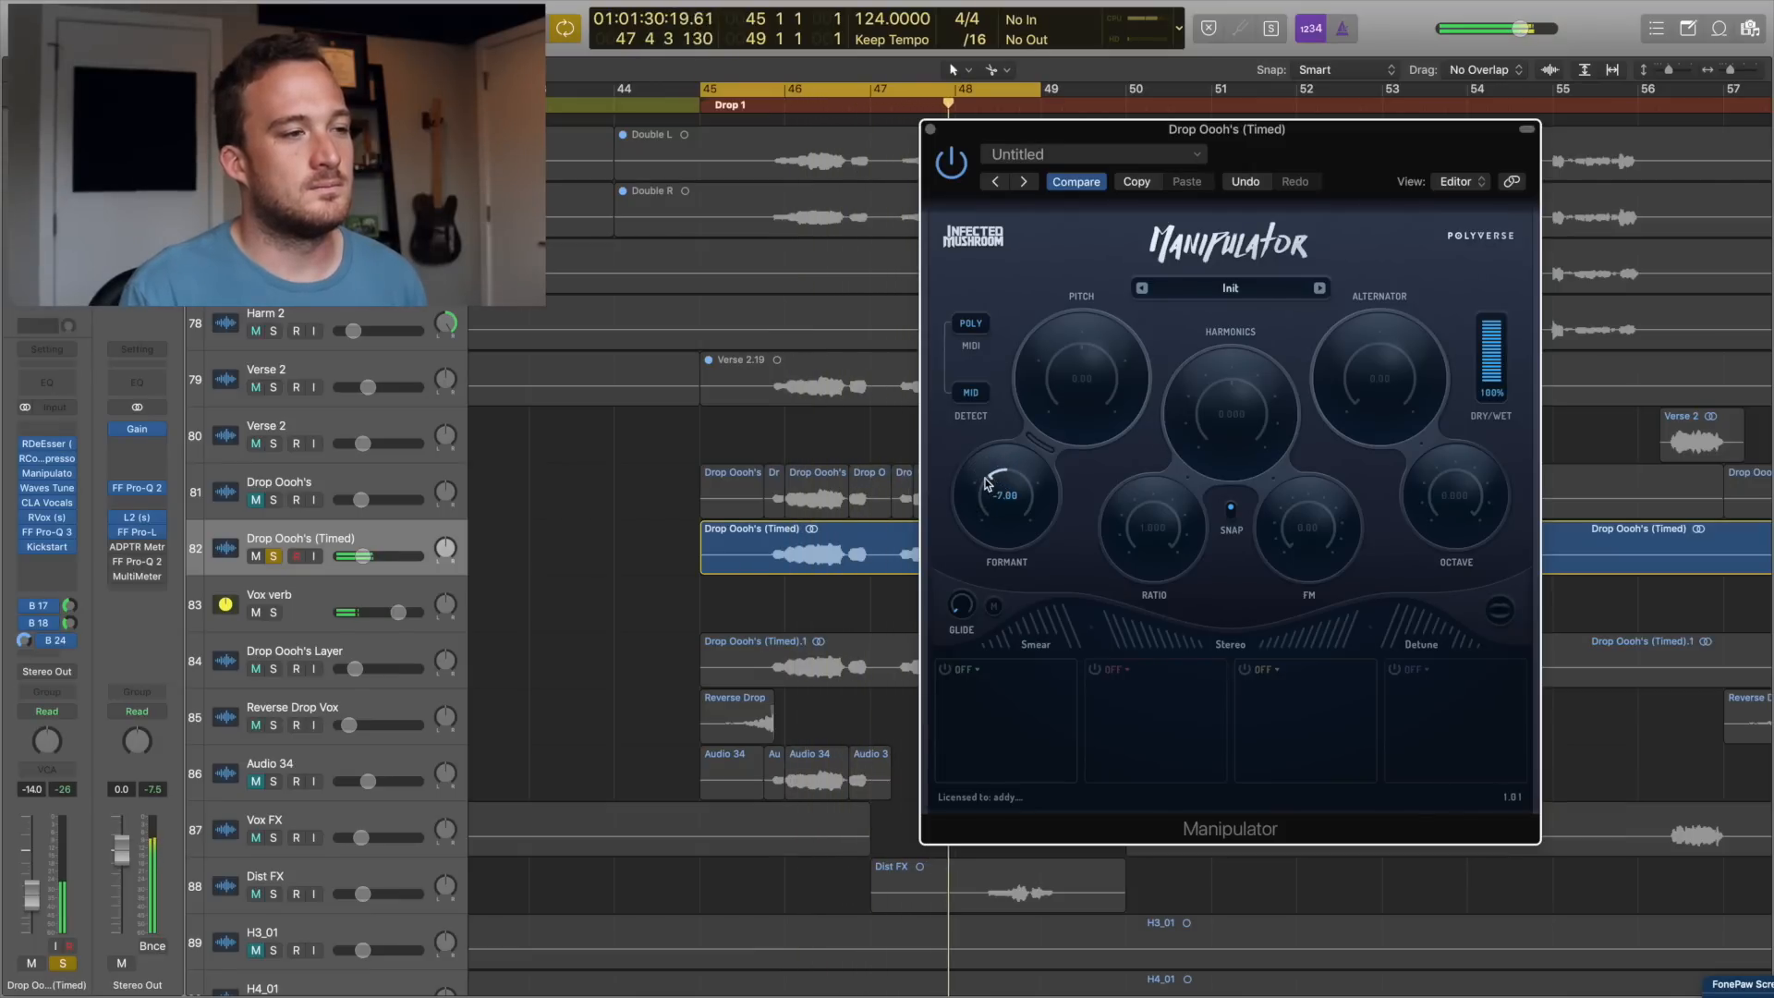
left_click(930, 129)
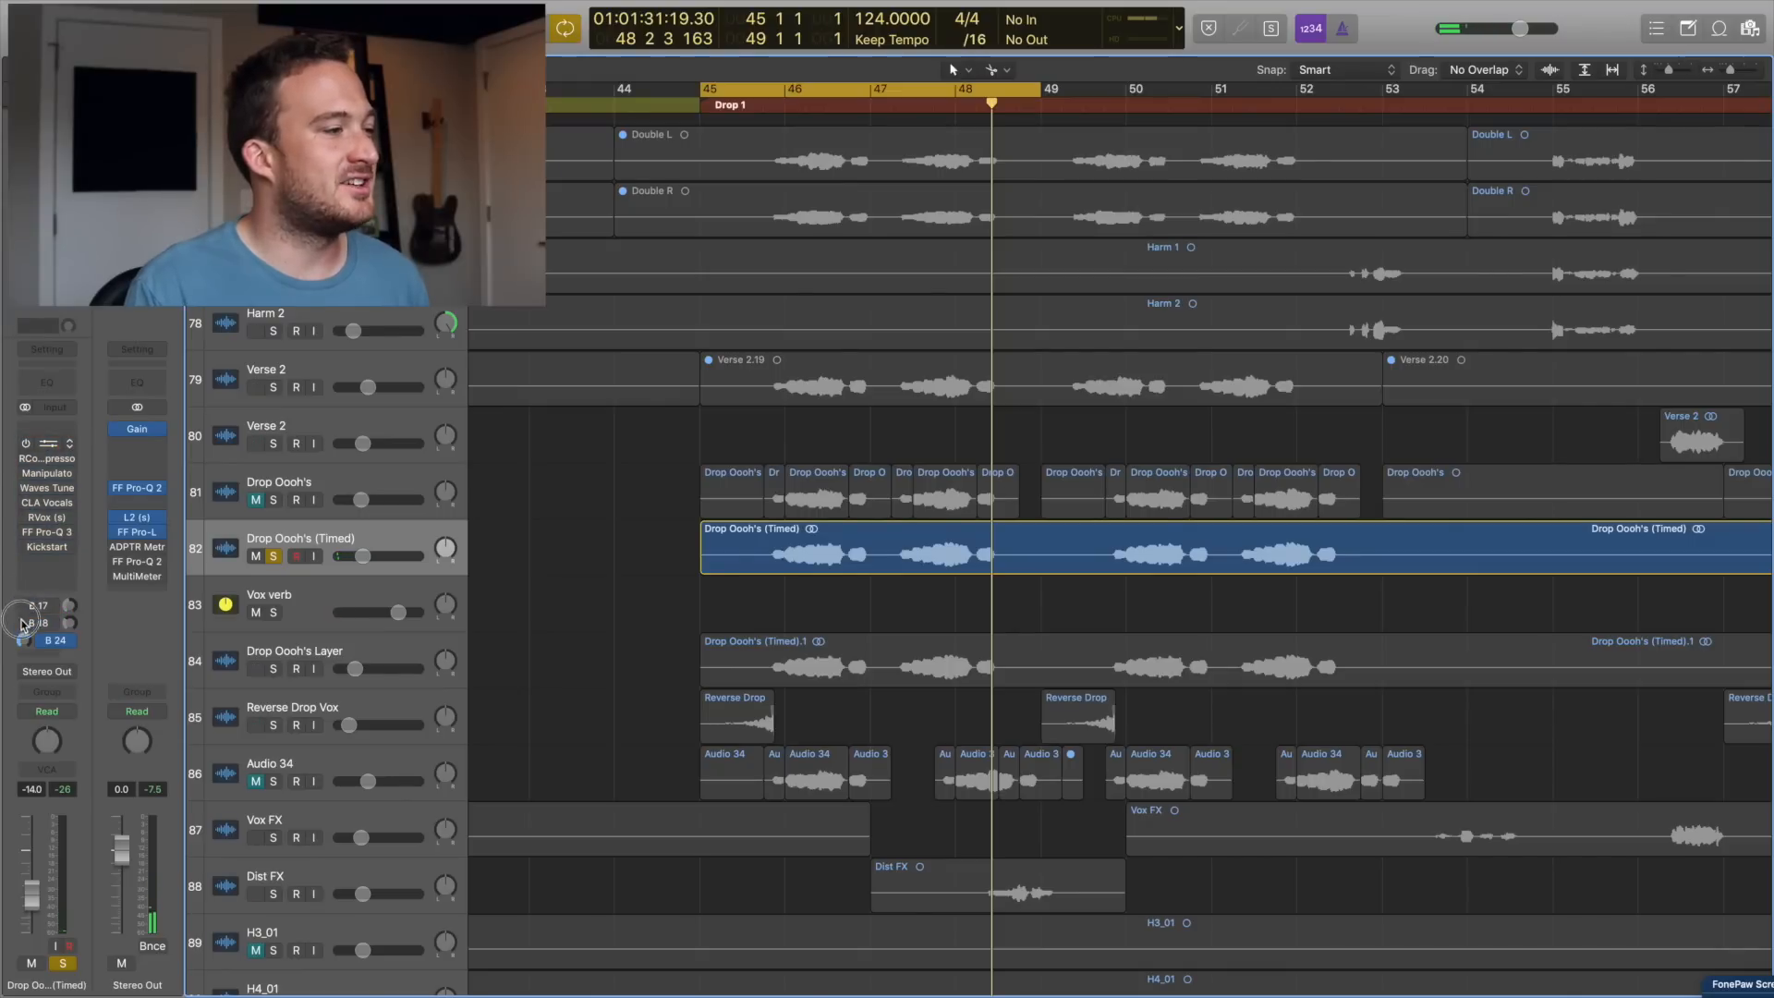
- Audition the Drop Oooh's (Timed) vocal with all its insert effects and sends bypassed, and switch them back on
key("space")
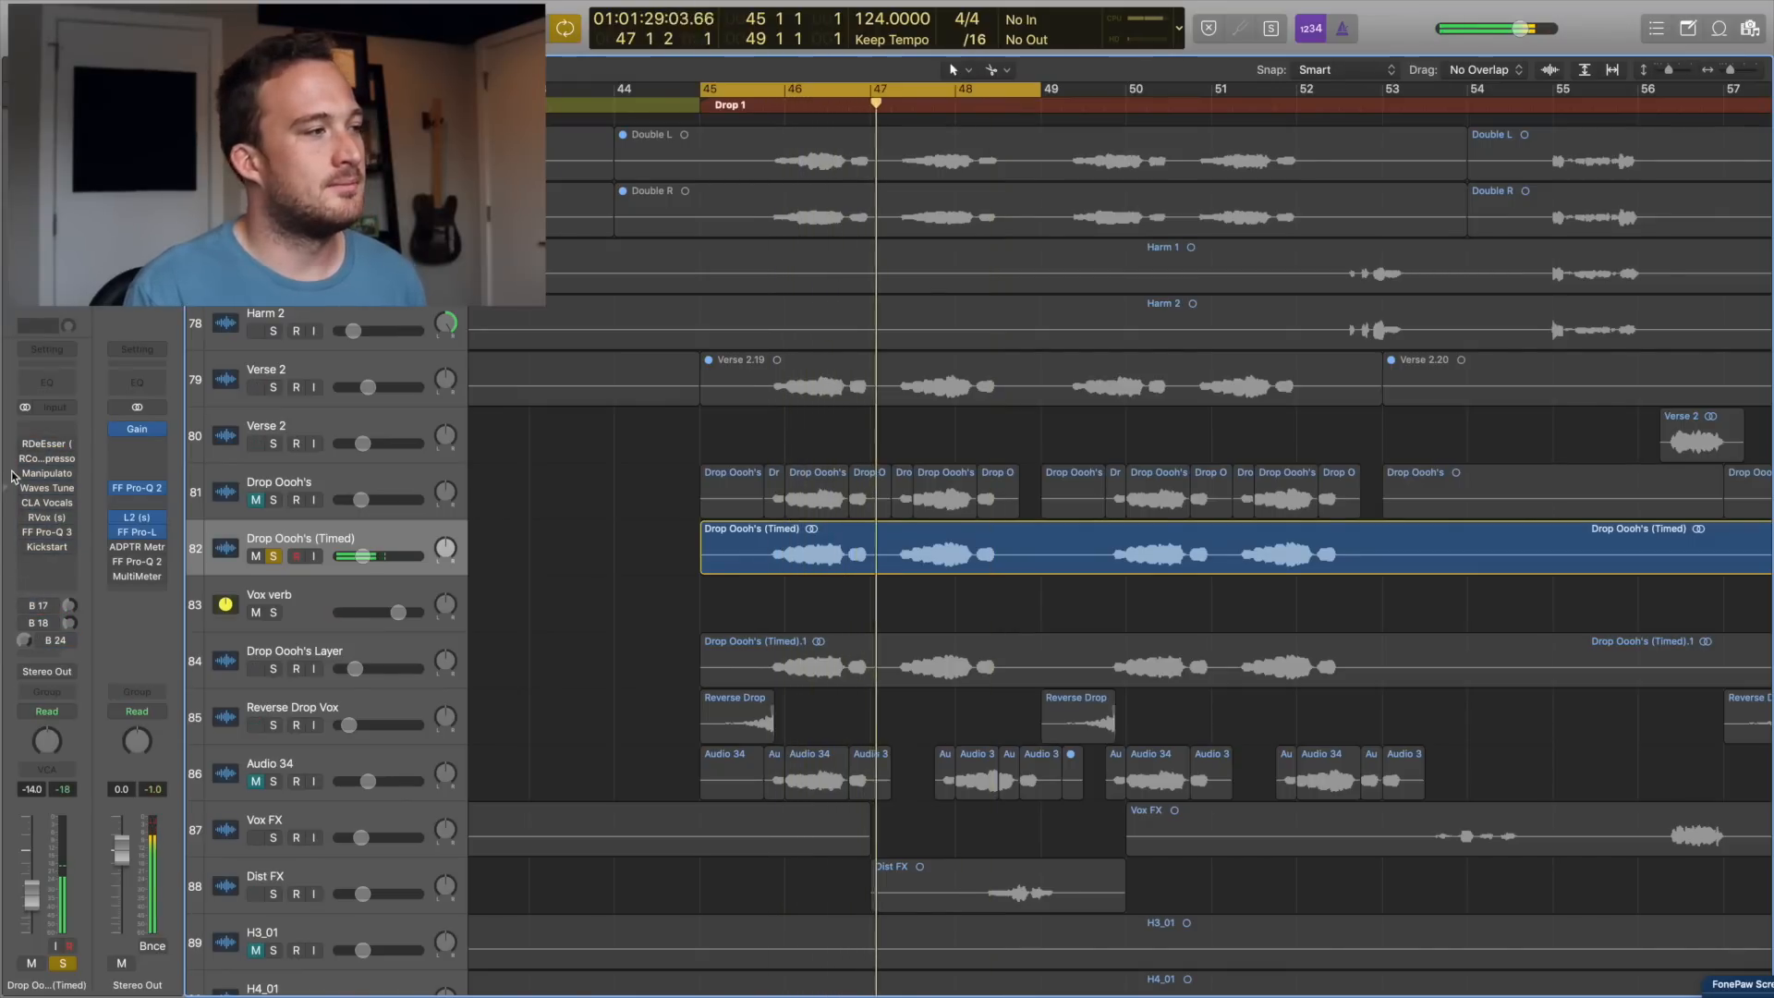
key("space")
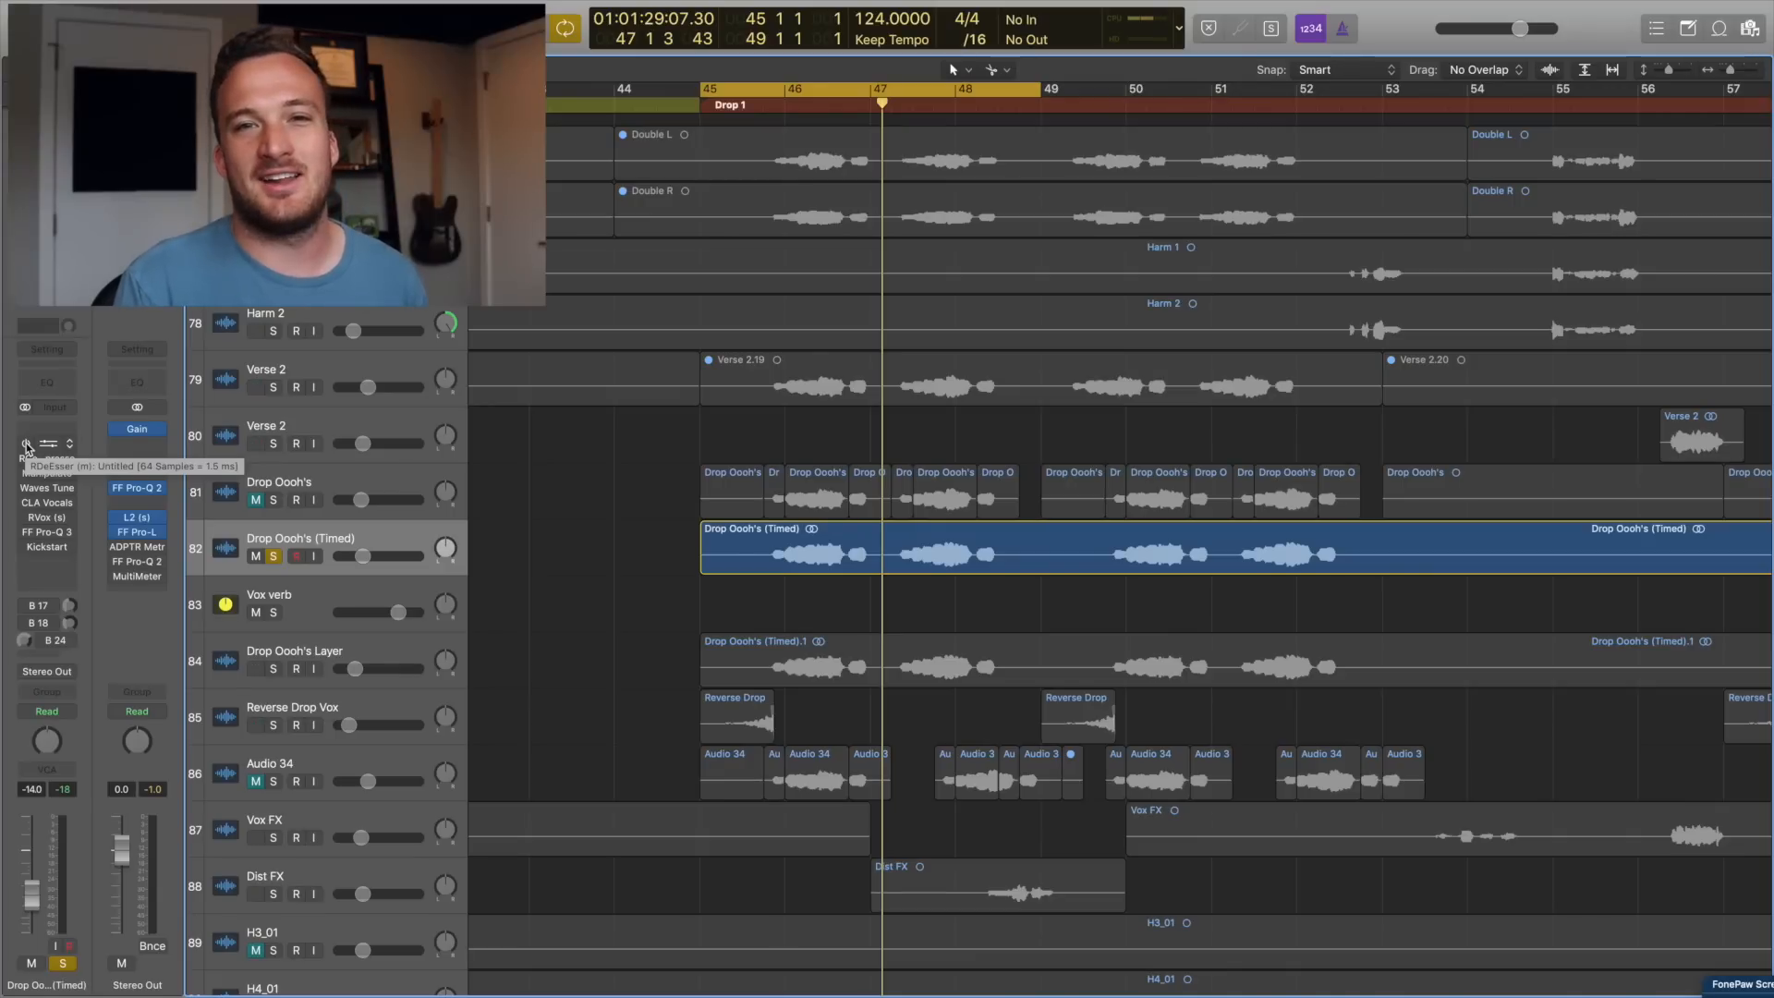
left_click_drag(27, 447, 29, 613)
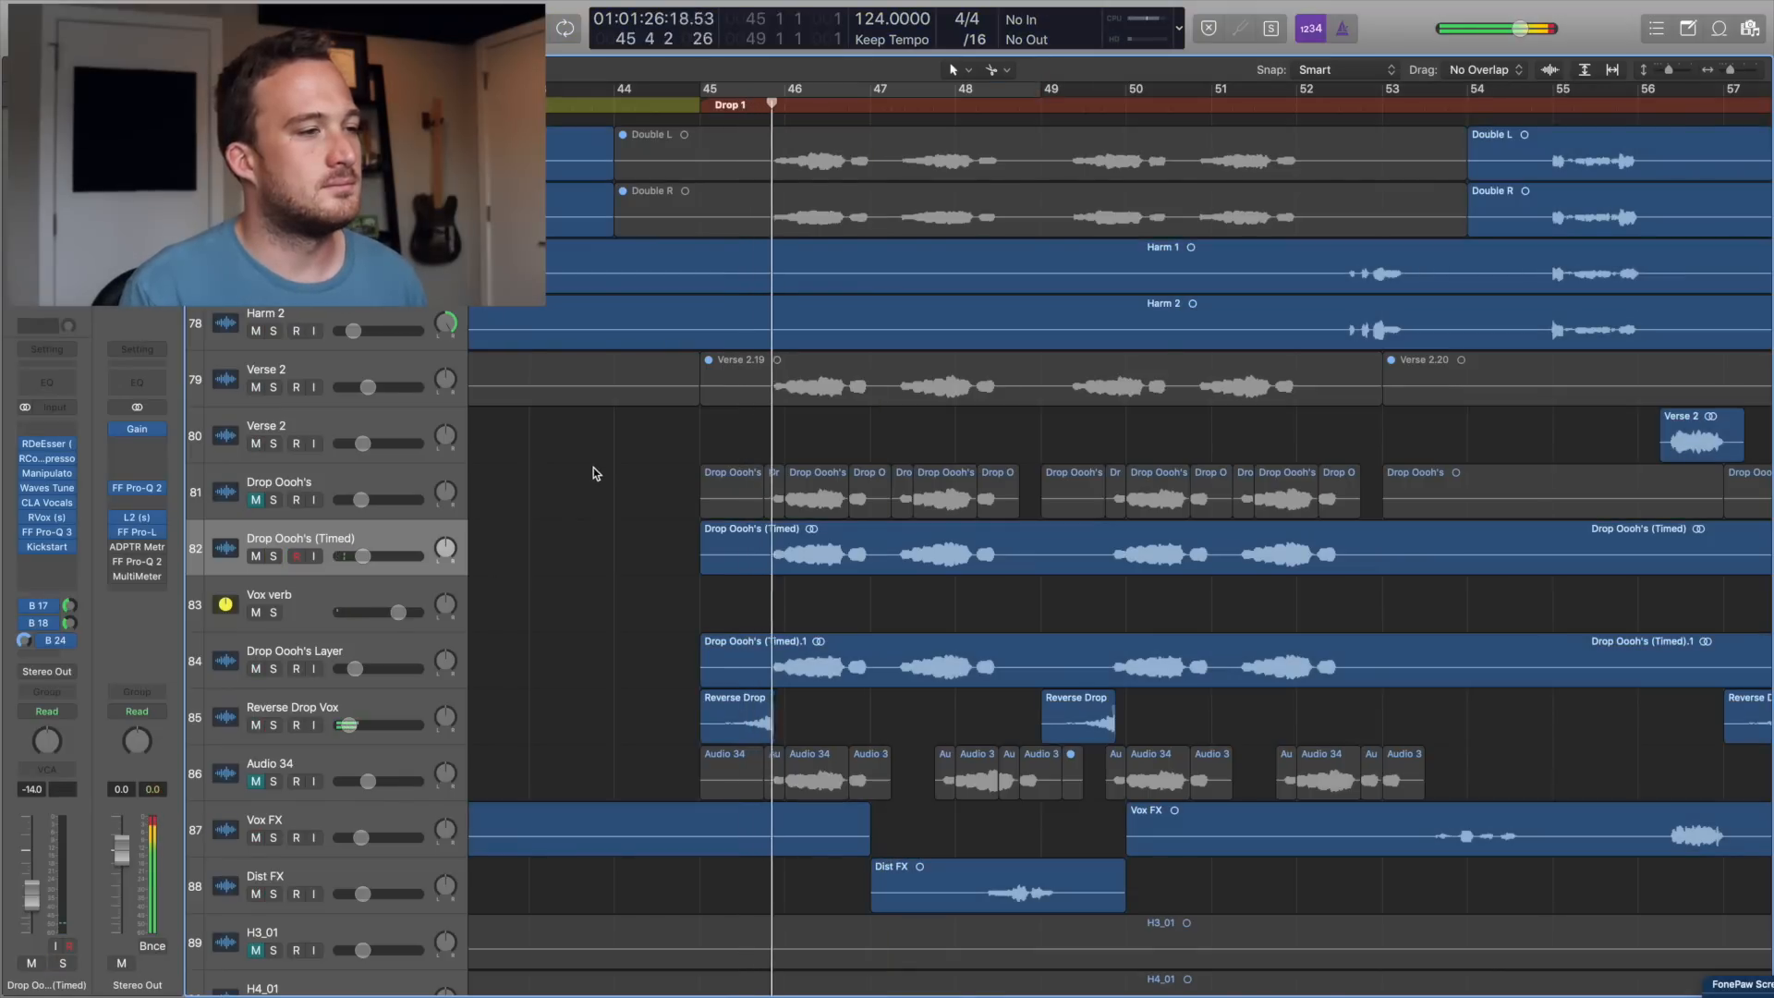
- Bring the whole arrangement into view, select the first Brass Hit region in Drop 1 and examine its notes in the Piano Roll
key("z")
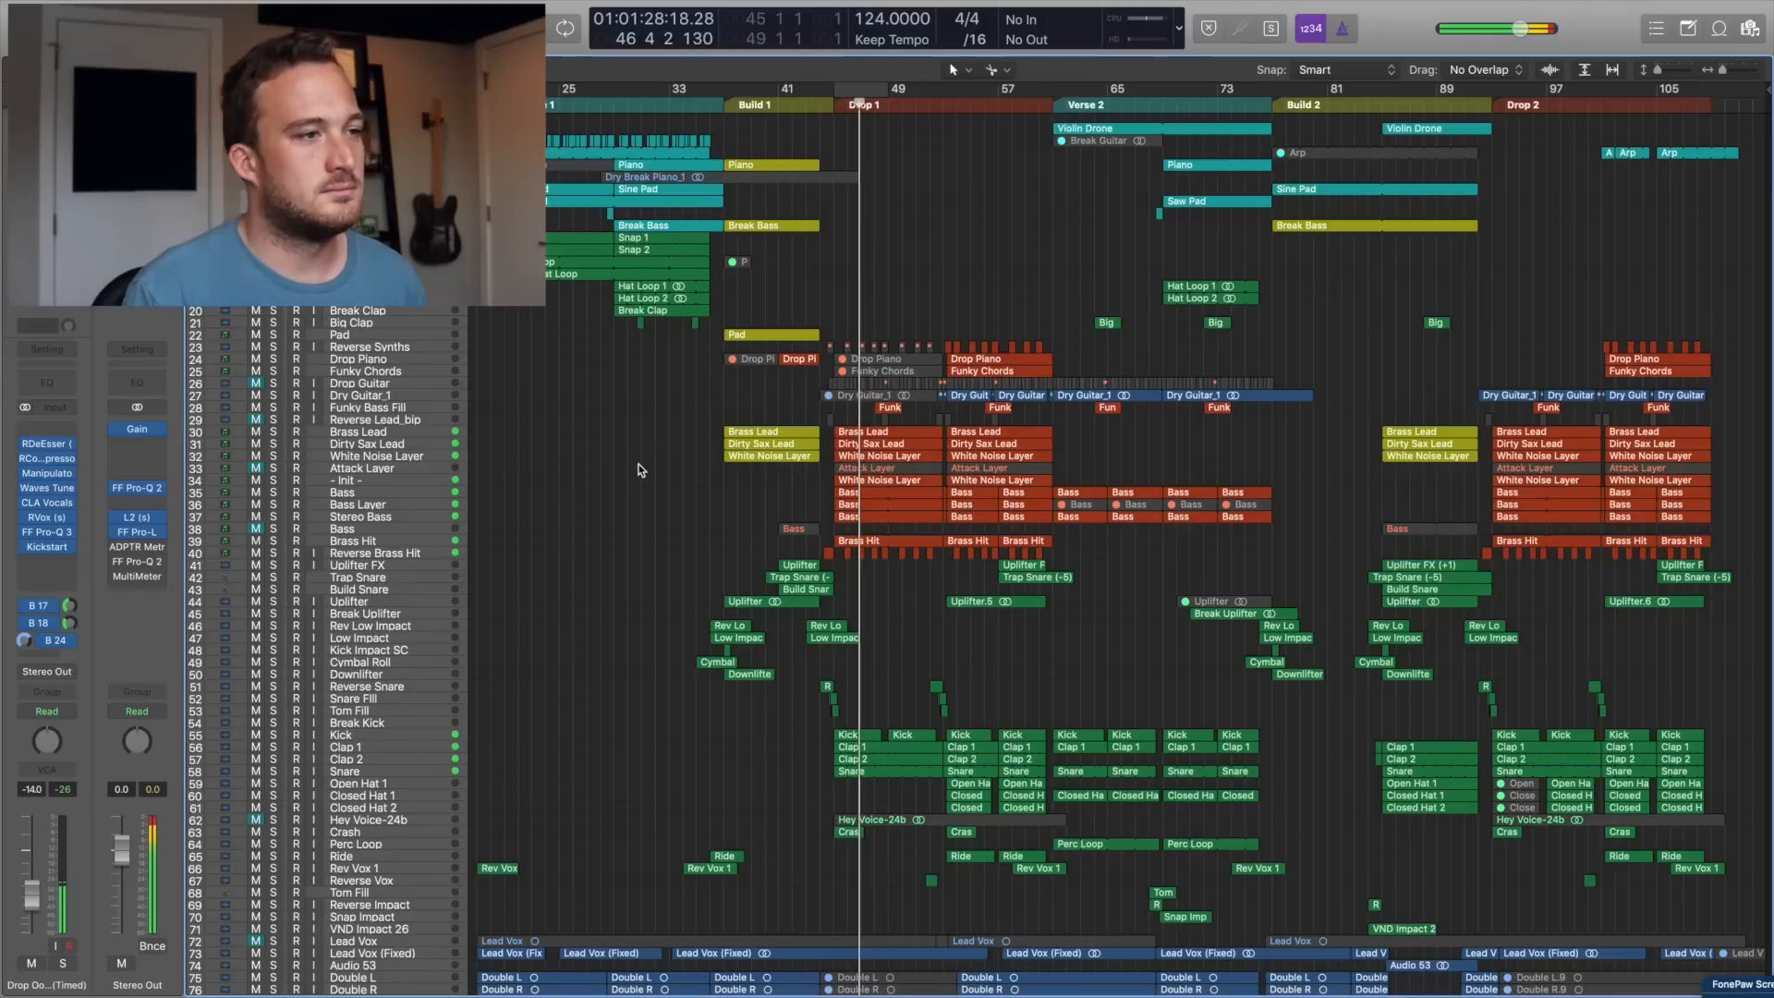
scroll(650, 462, "down", 5)
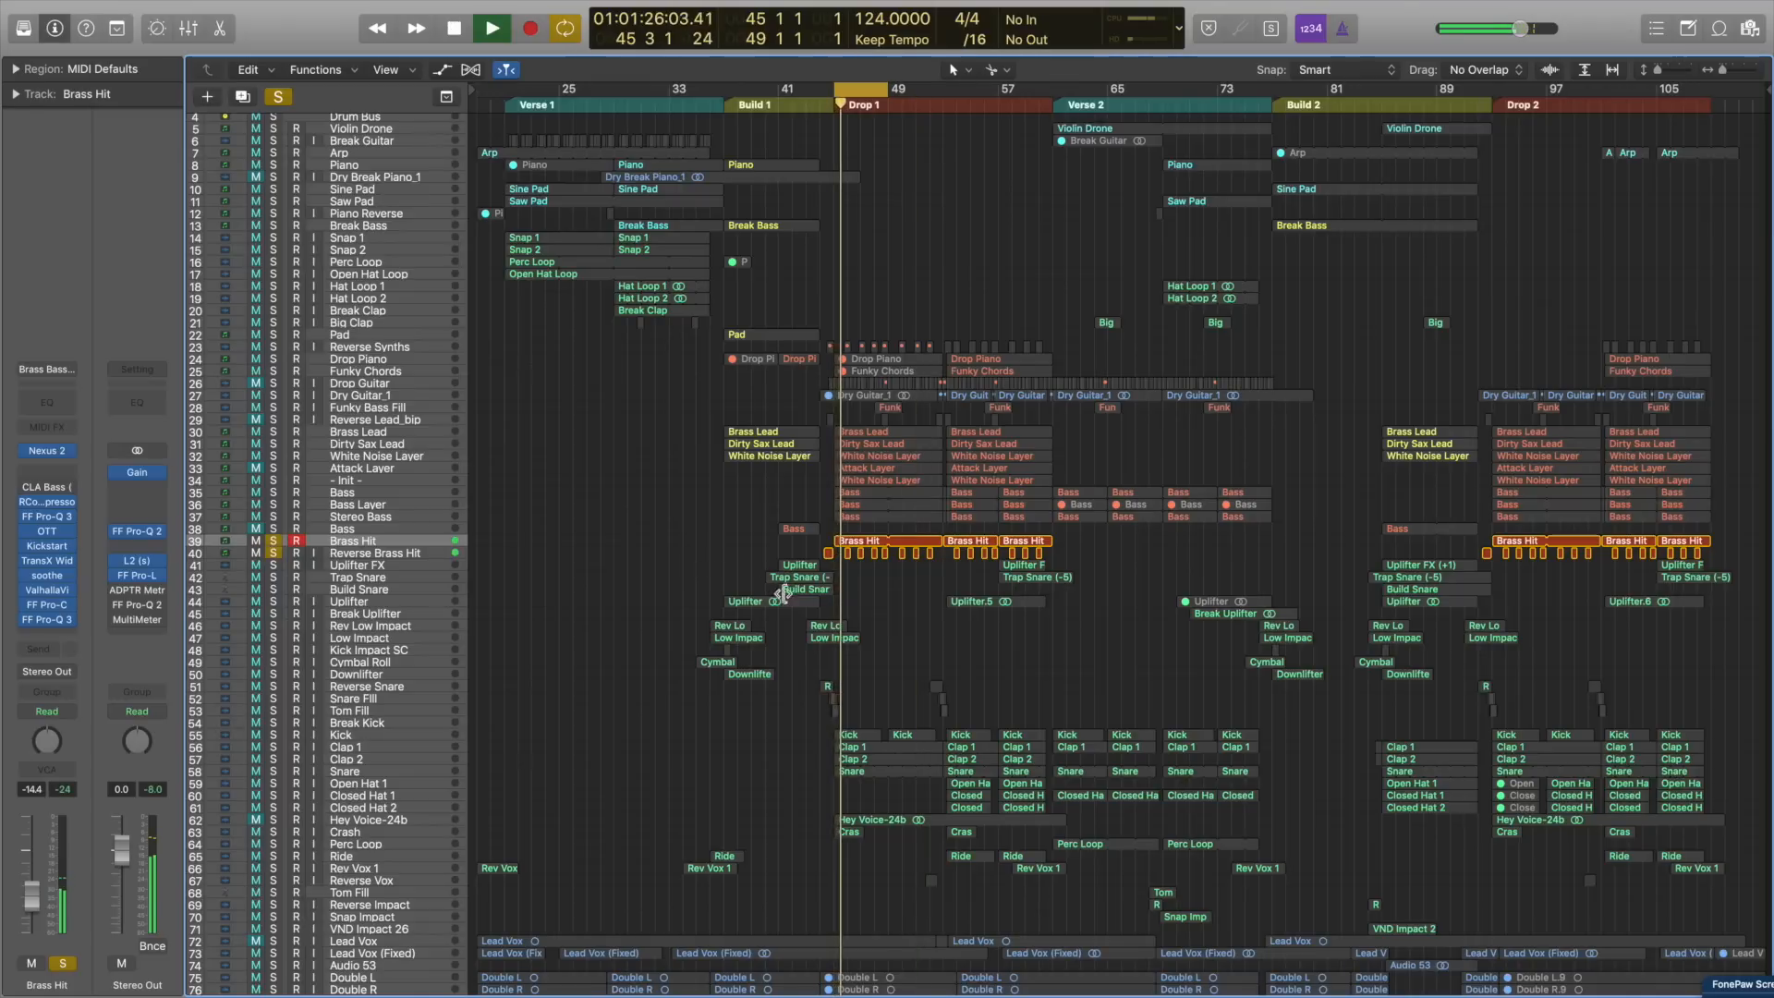
left_click(851, 545)
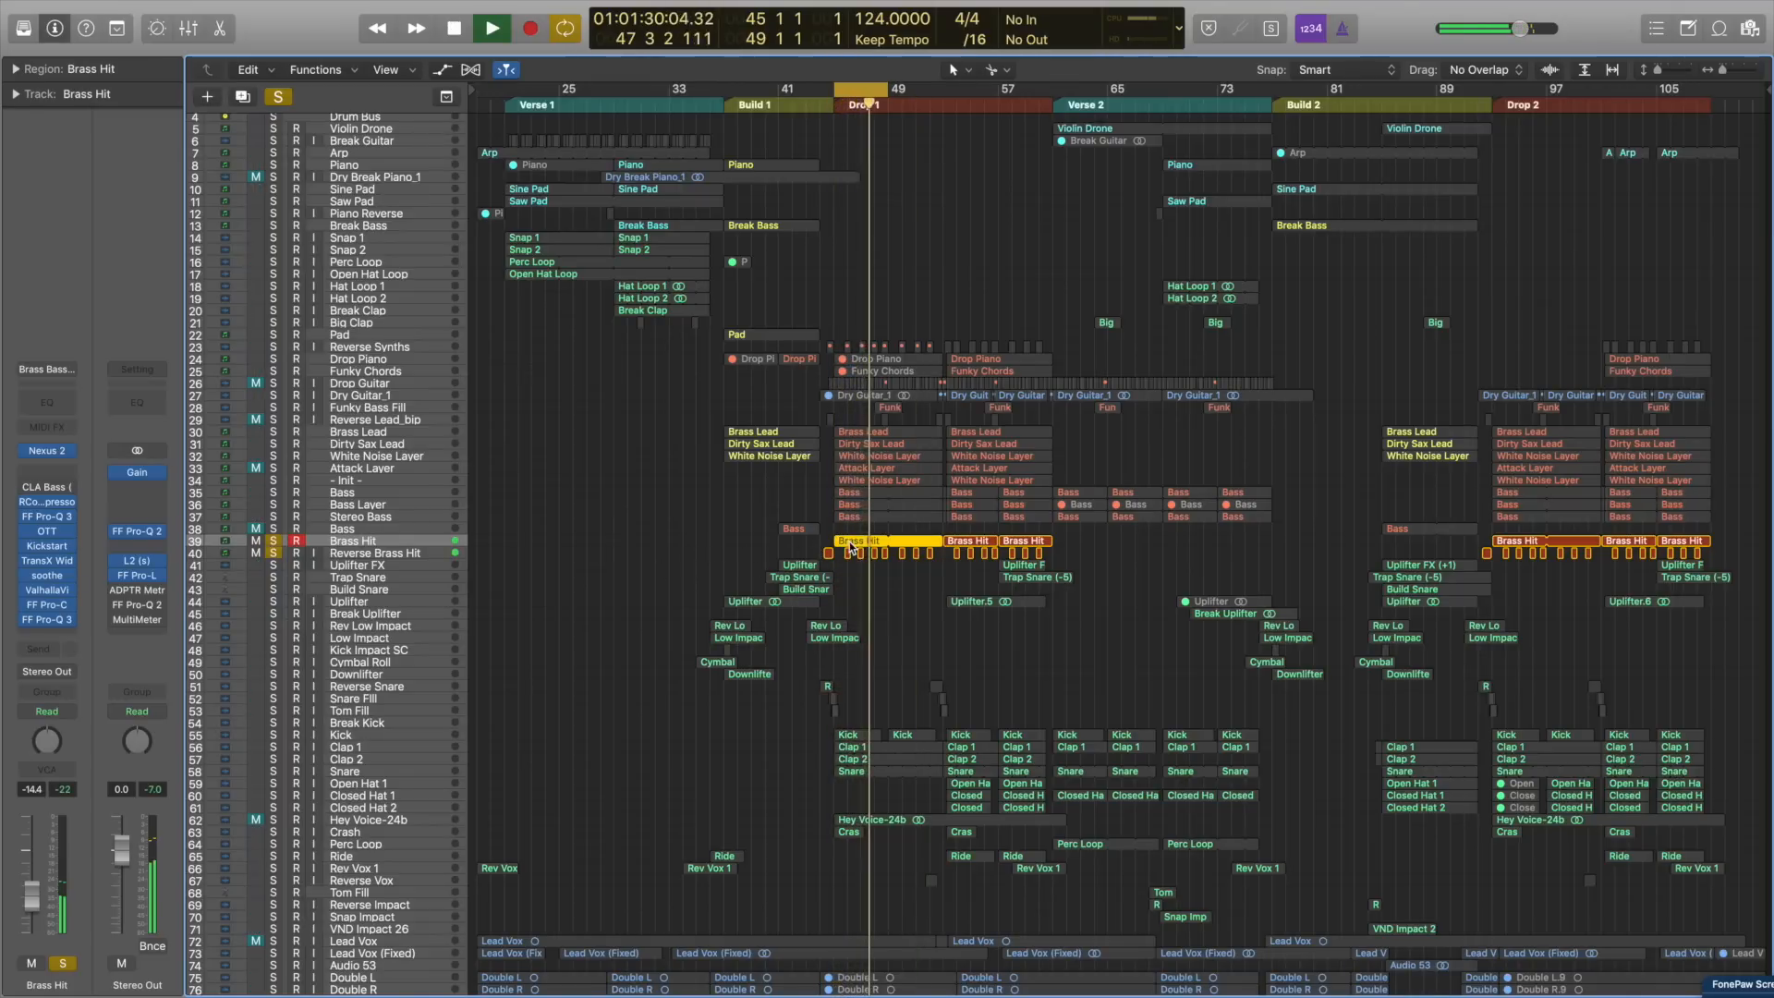
key("p")
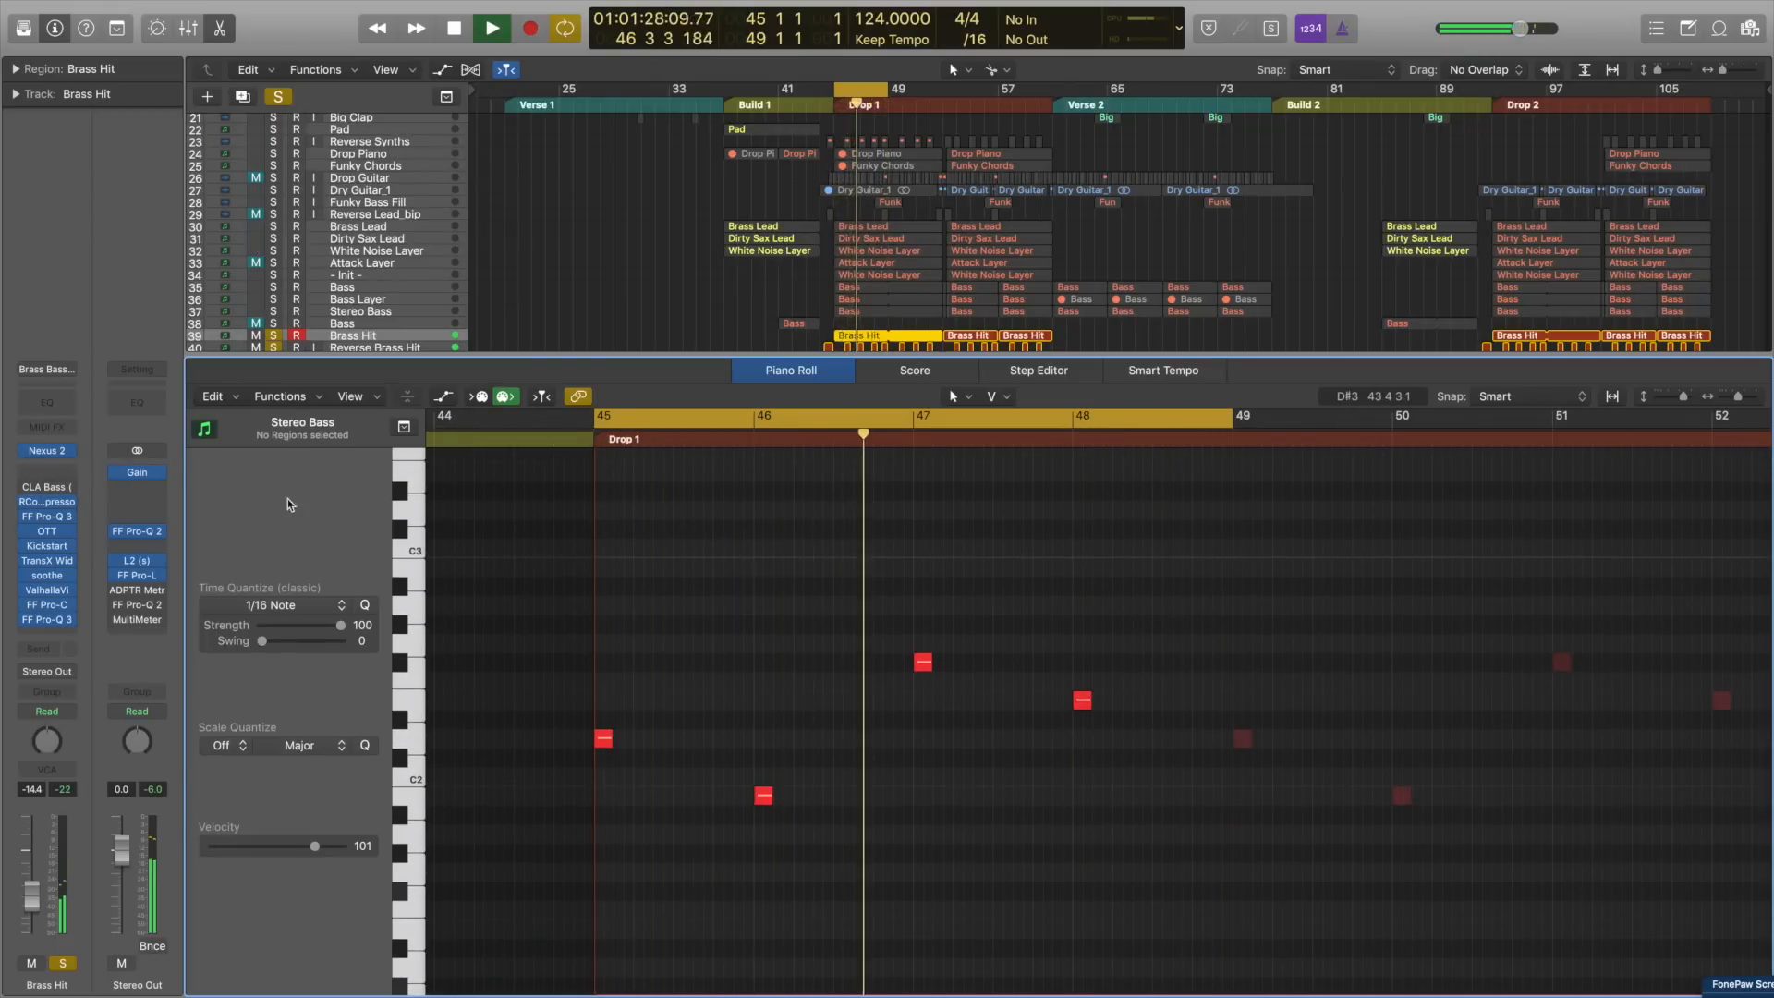
key("space")
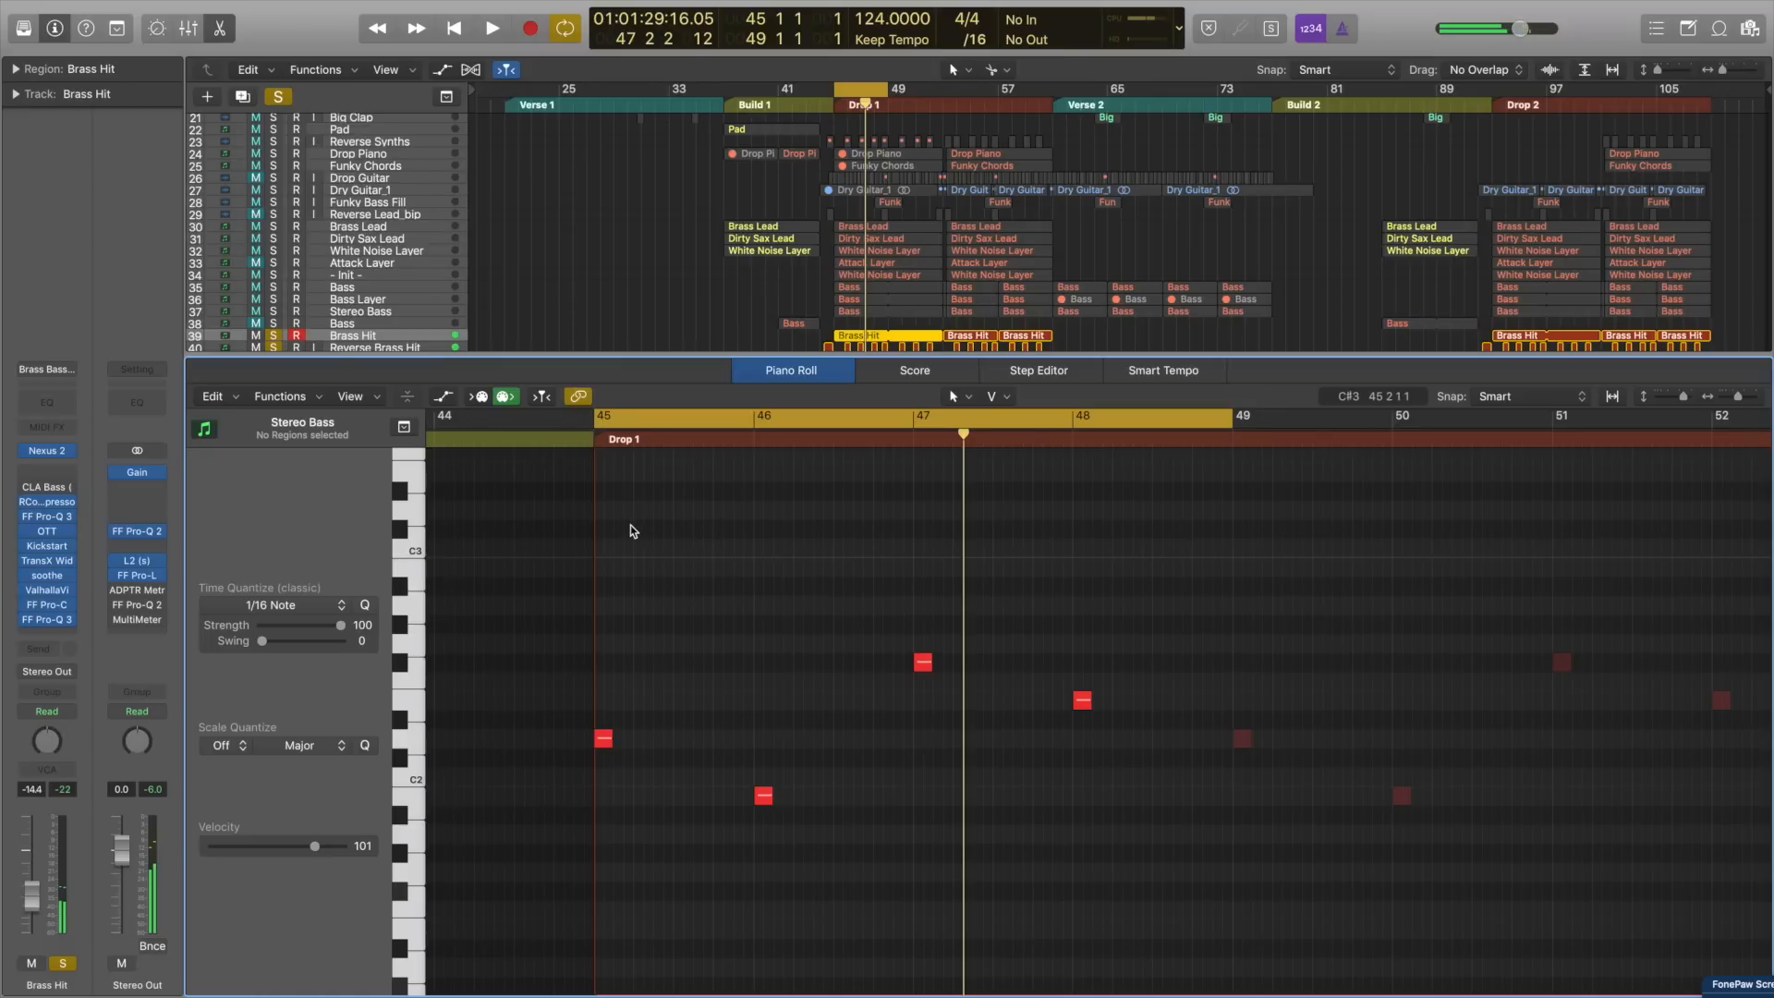
- Inspect the Brass Hit's Nexus 2 instrument and compare the sound with its effects from RCompressor to the last FF Pro-Q 3 bypassed and enabled
left_click(48, 452)
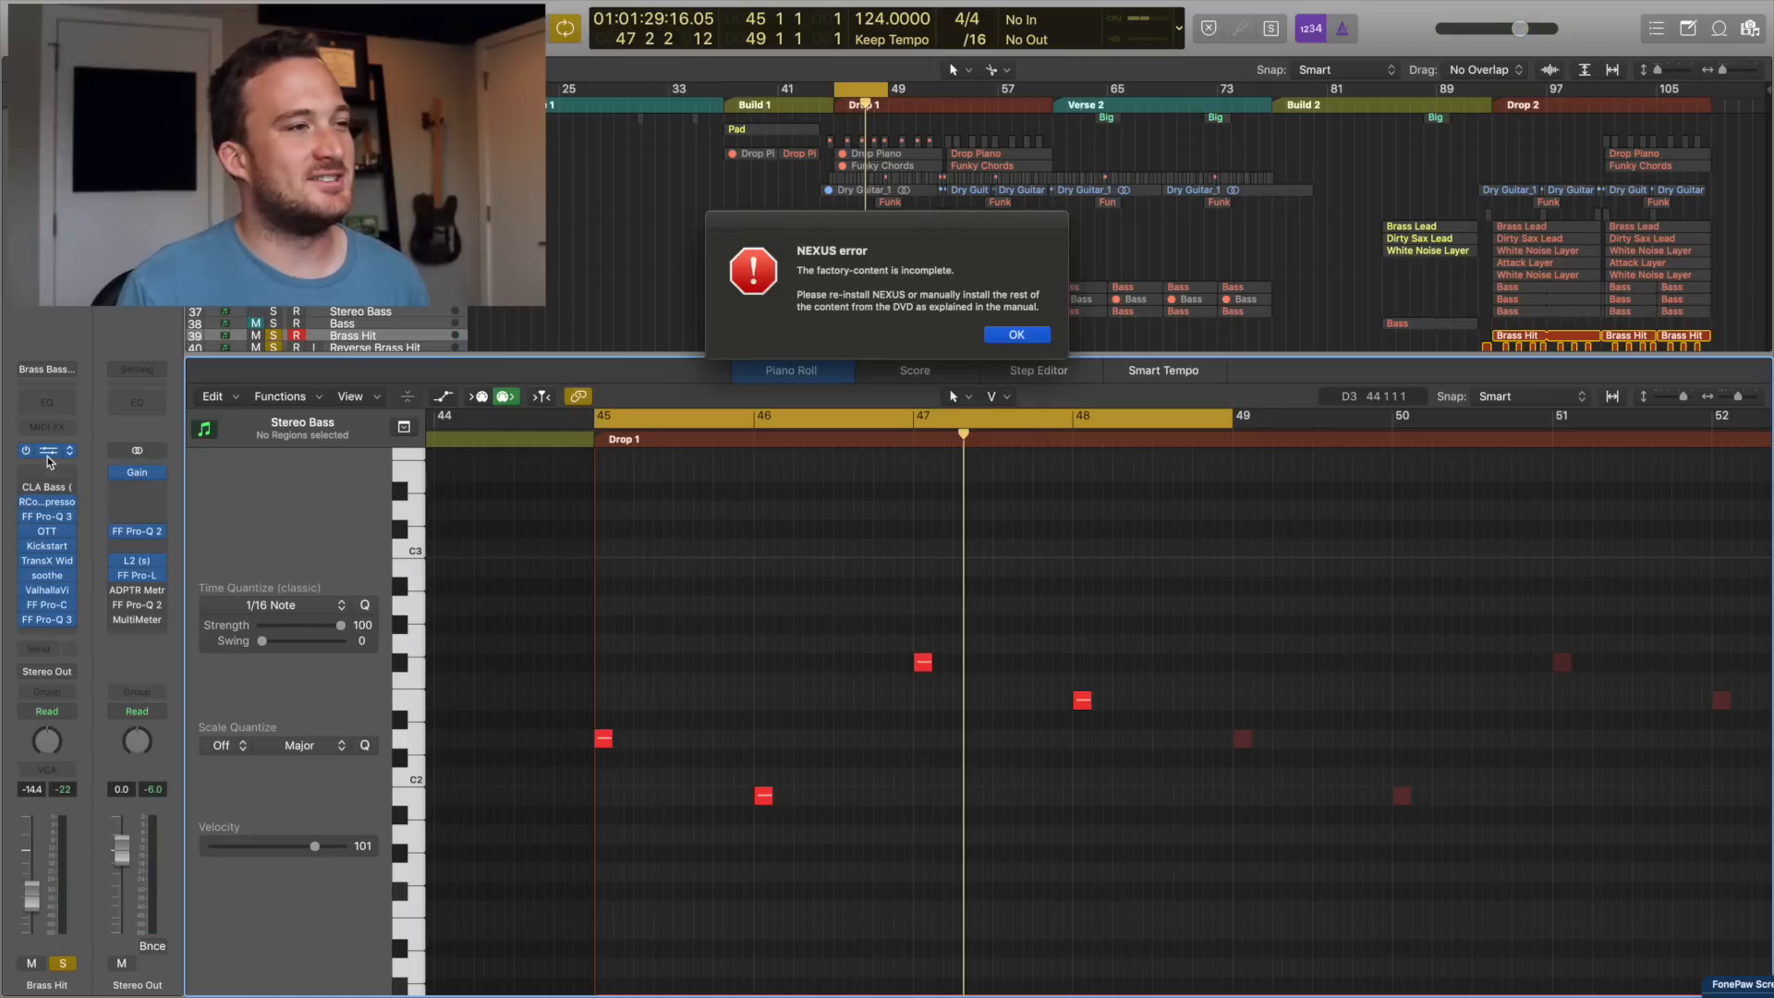
key("Return")
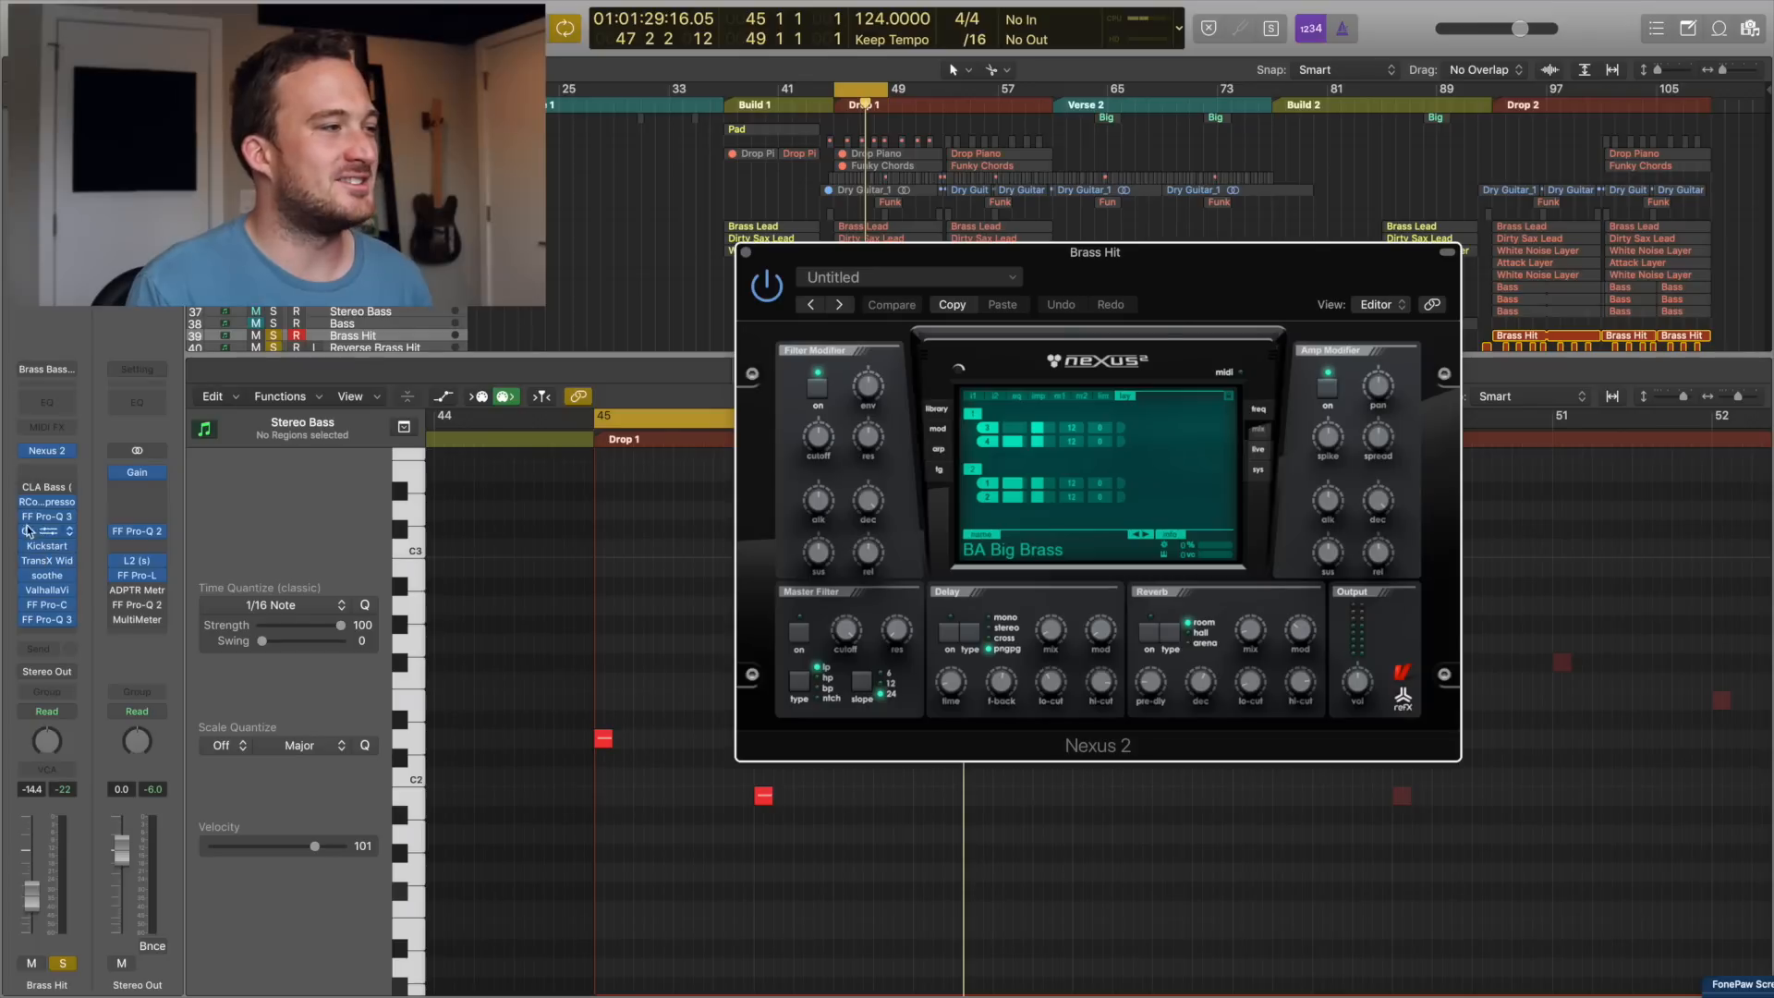
left_click_drag(24, 504, 26, 622)
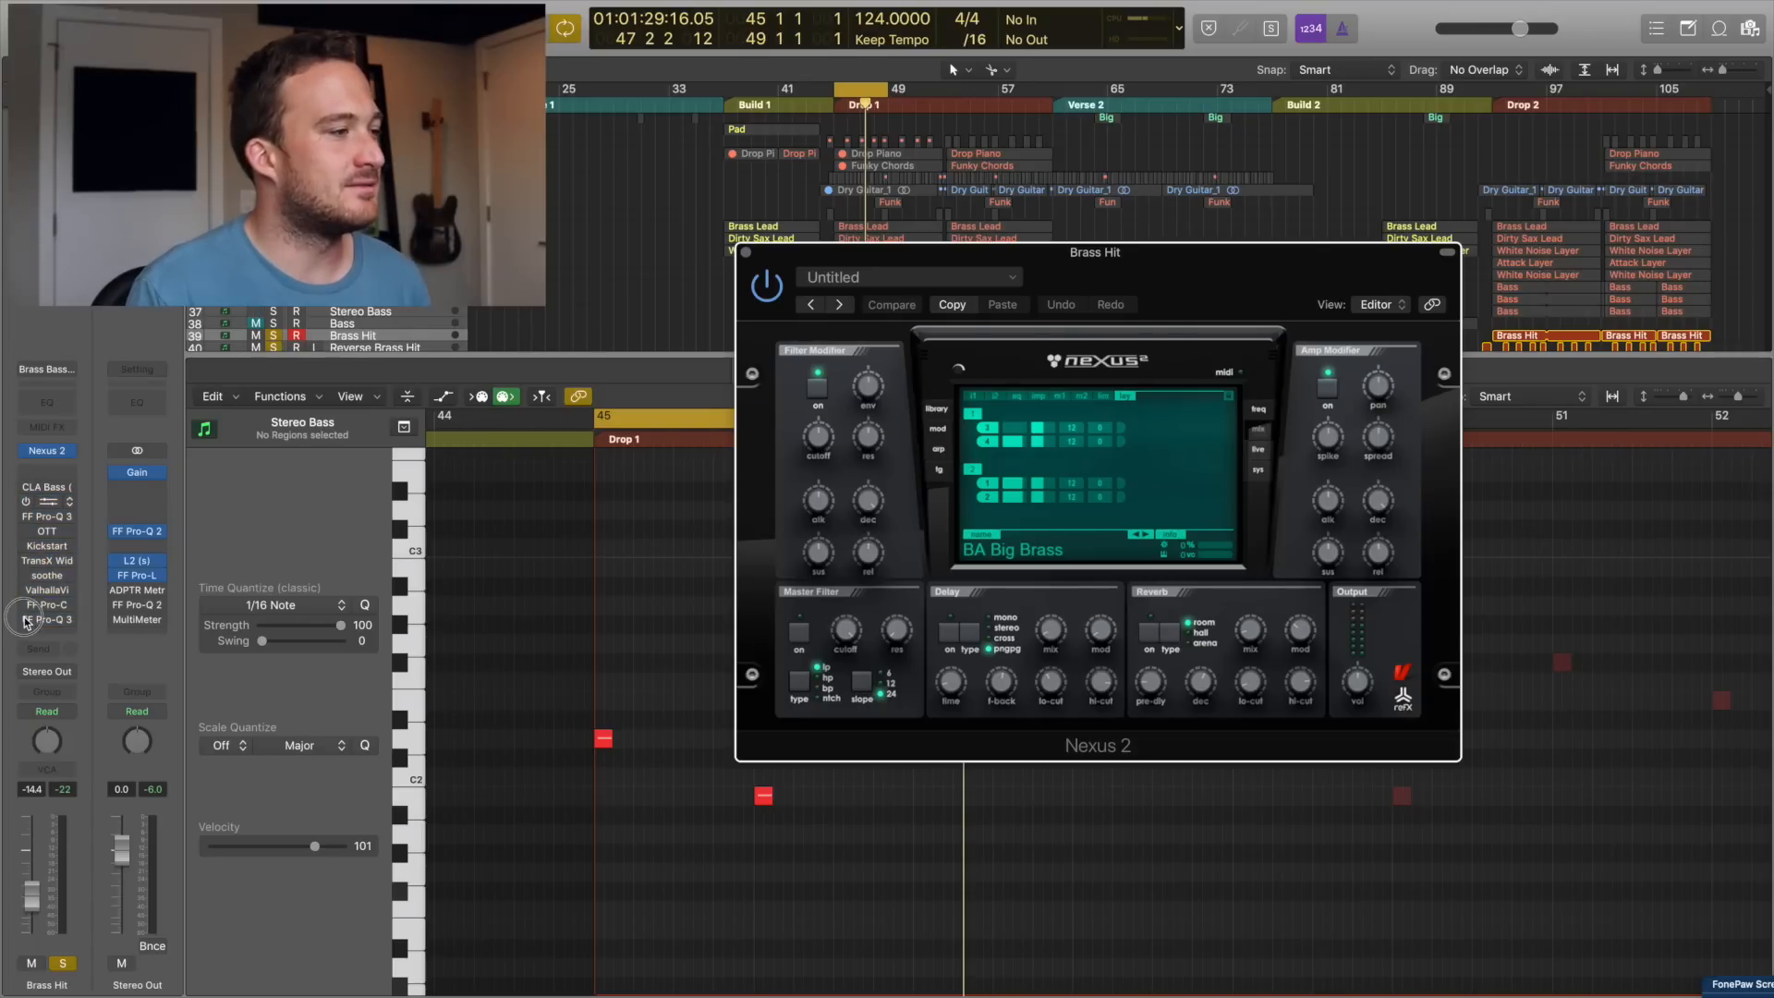
key("space")
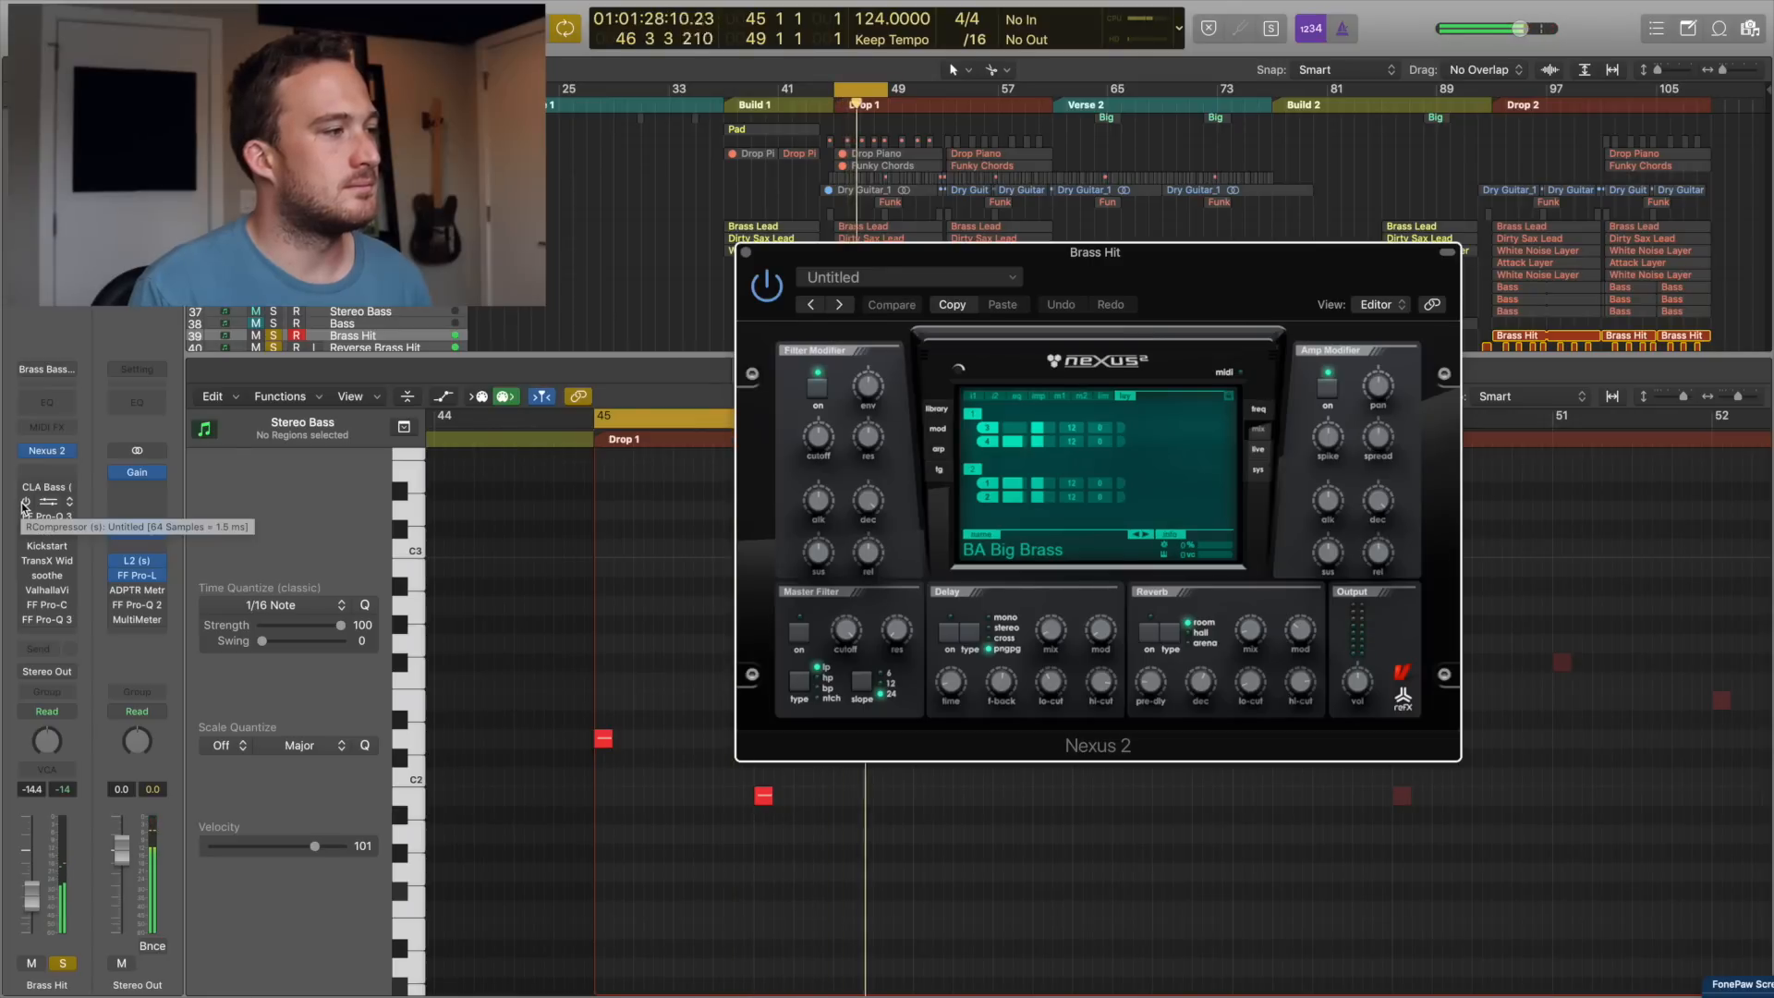
left_click_drag(24, 504, 25, 633)
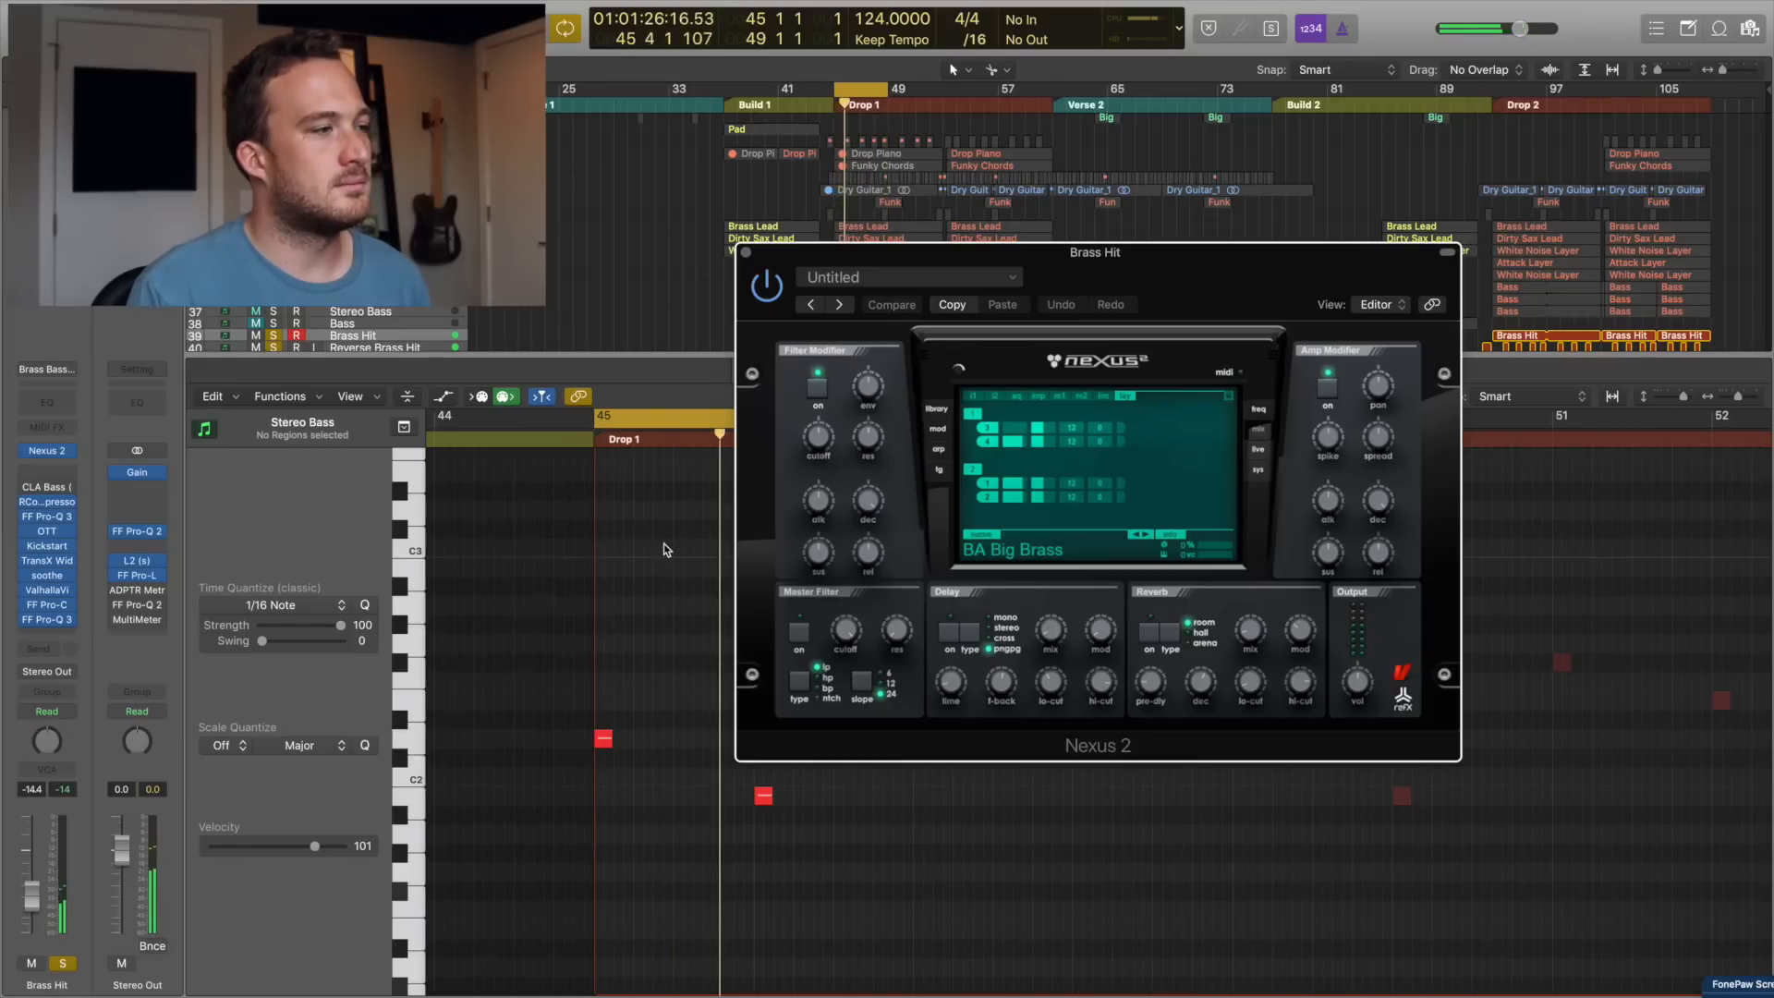
left_click(745, 252)
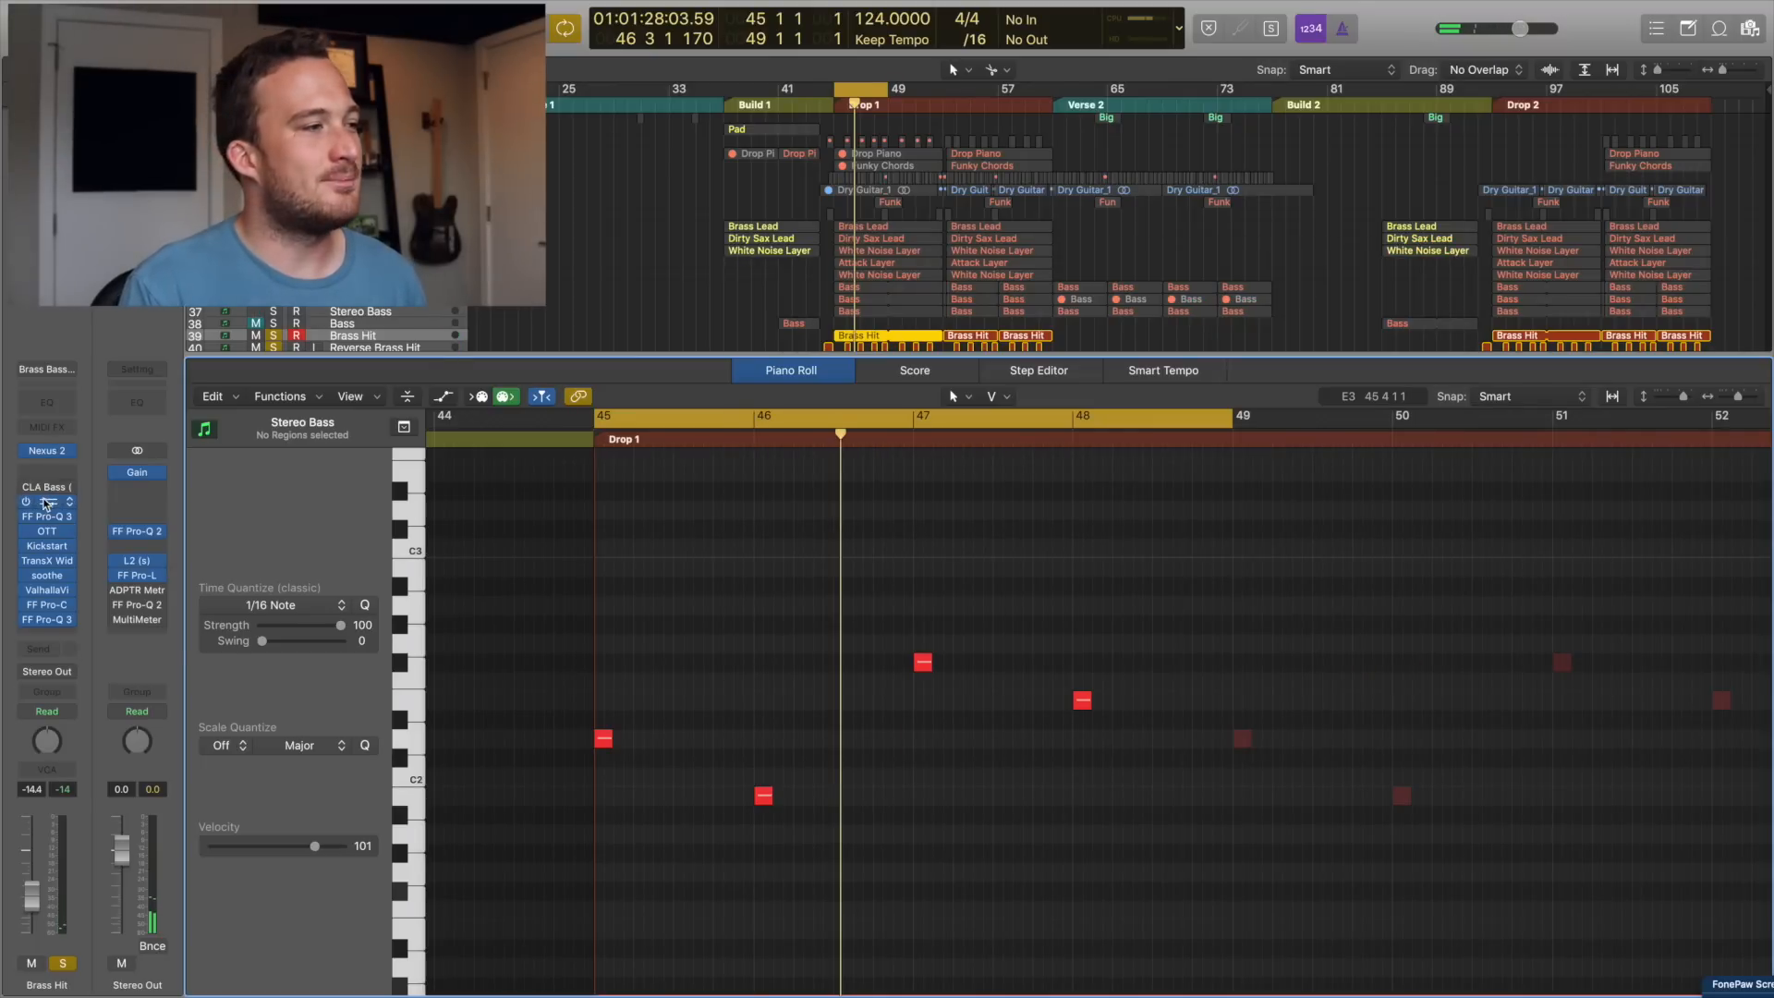
- Open the Brass Hit's RCompressor and first FF Pro-Q 3 to inspect the compression settings and the low cut band
left_click(46, 503)
left_click_drag(283, 29, 1289, 333)
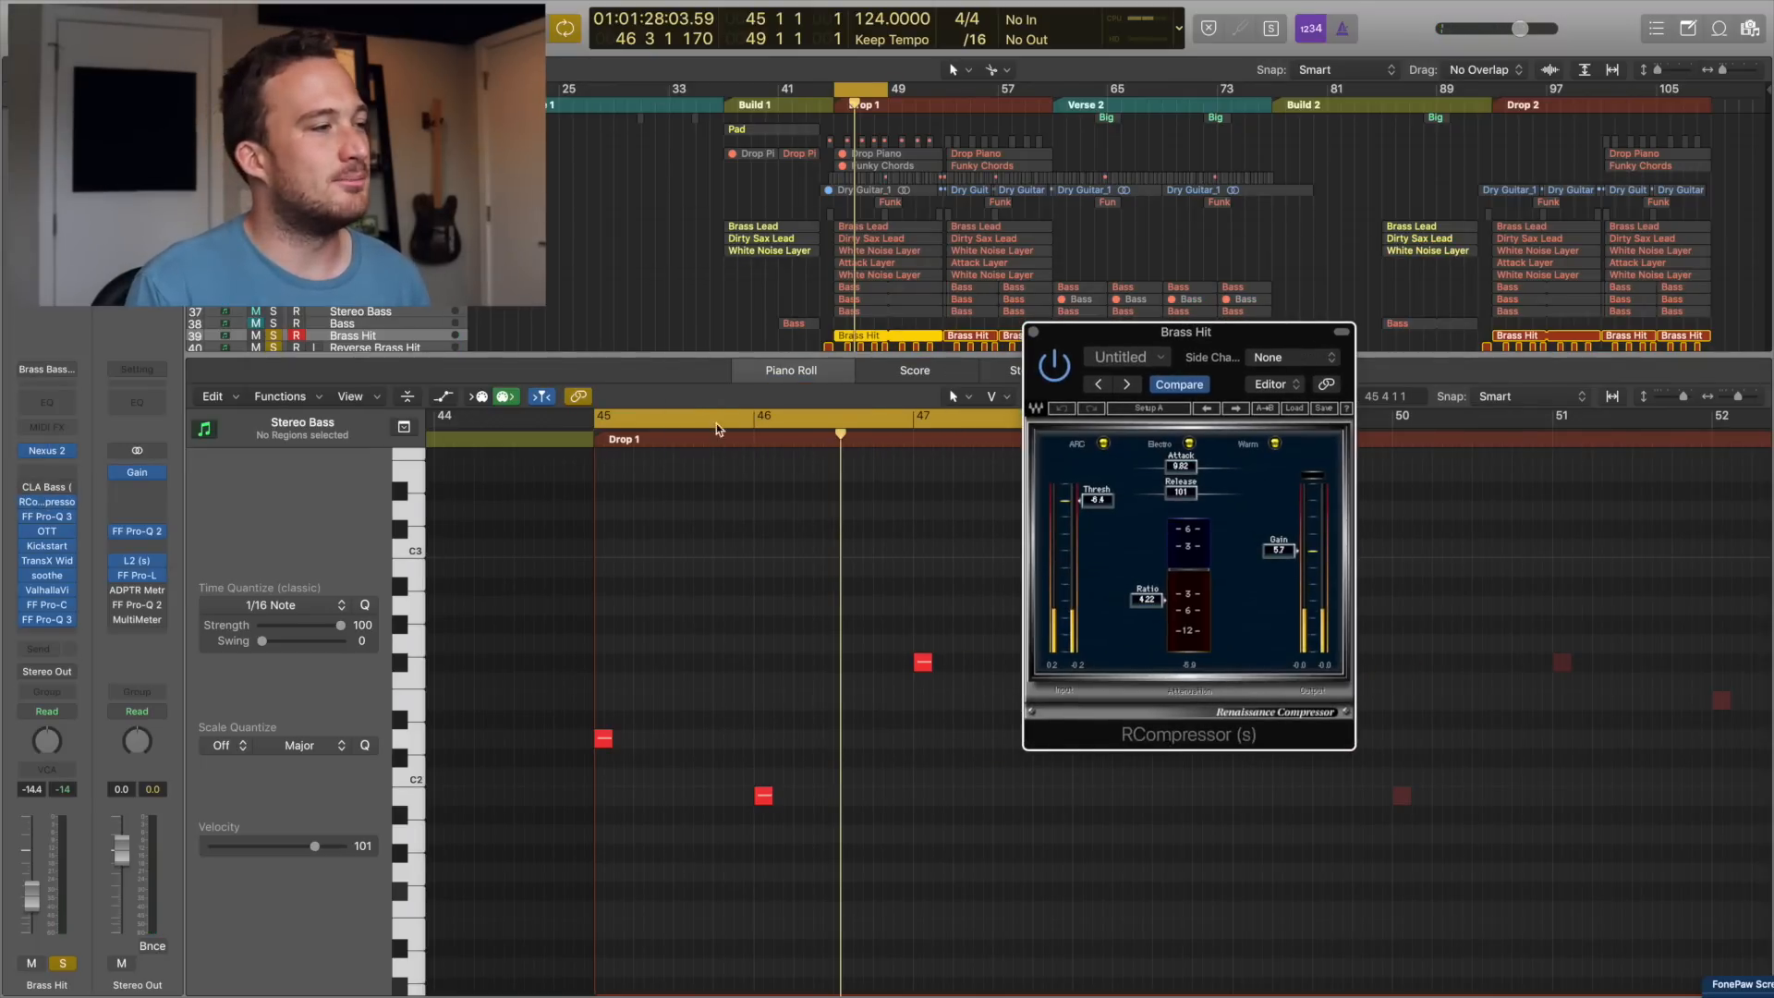
left_click(47, 516)
left_click_drag(470, 60, 1171, 300)
left_click(995, 526)
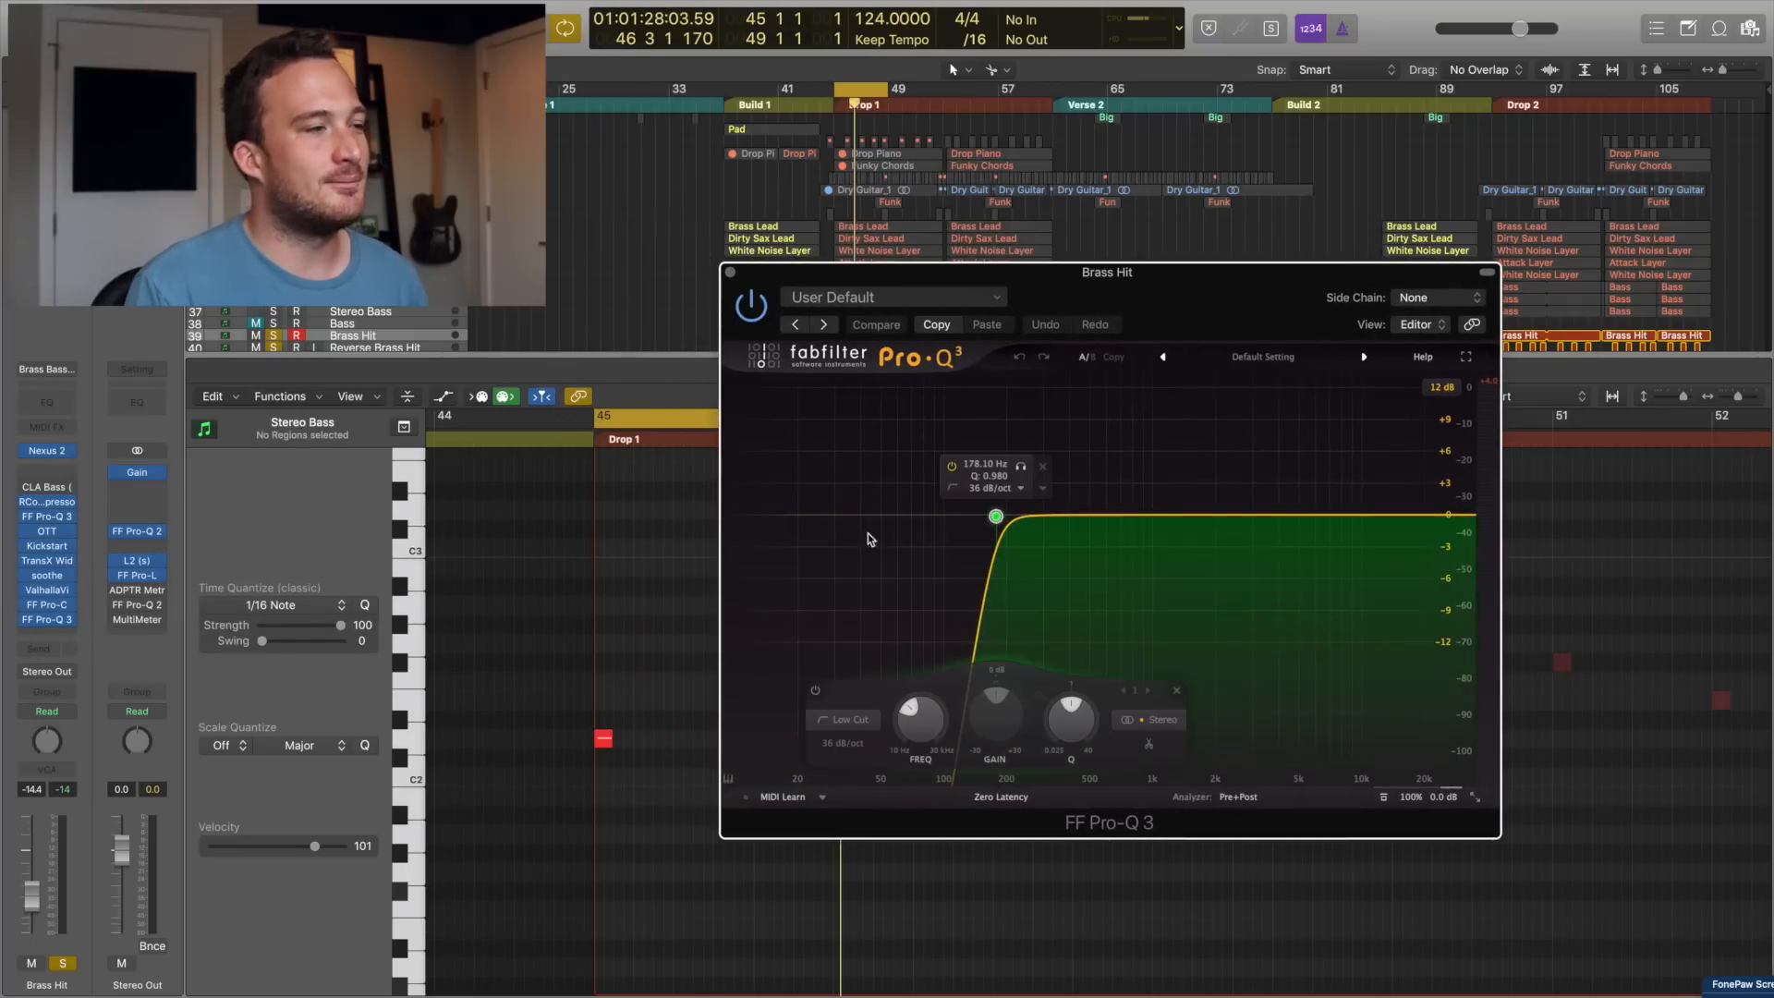
- Open the Brass Hit's OTT, Kickstart and TransX Wide effects and arrange their windows to inspect the settings
left_click(47, 532)
left_click_drag(223, 46, 1162, 346)
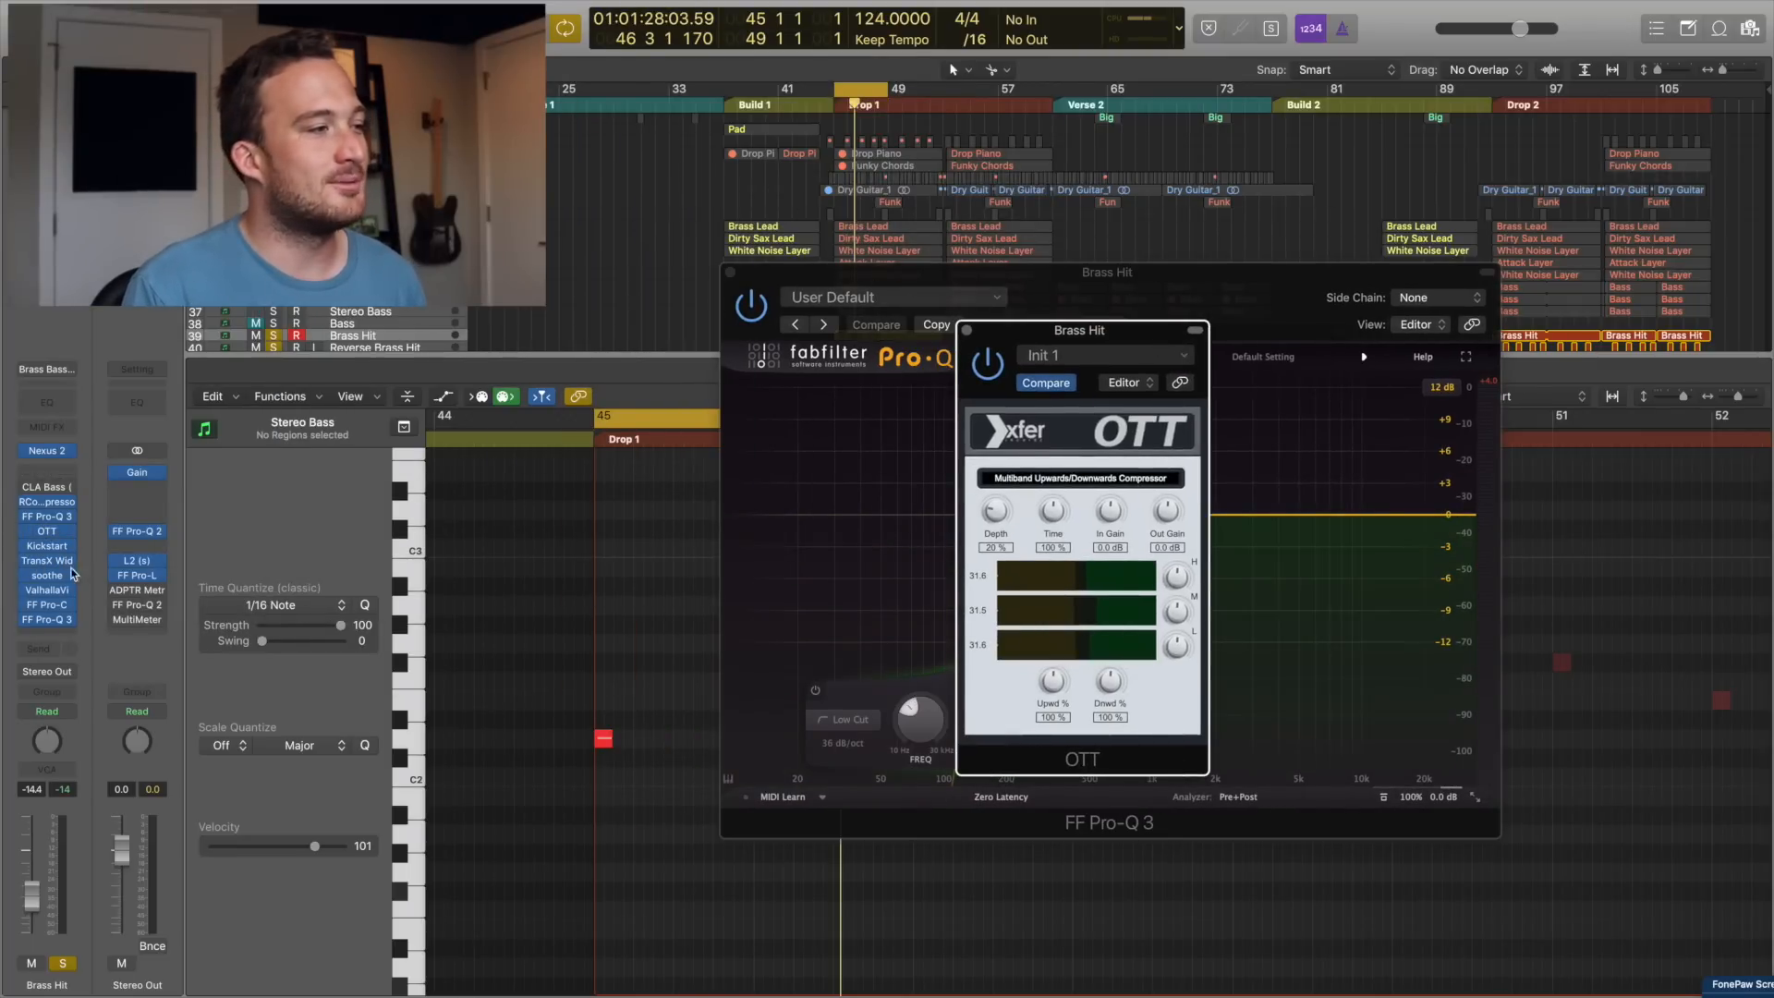
left_click(47, 546)
left_click_drag(386, 40, 1209, 434)
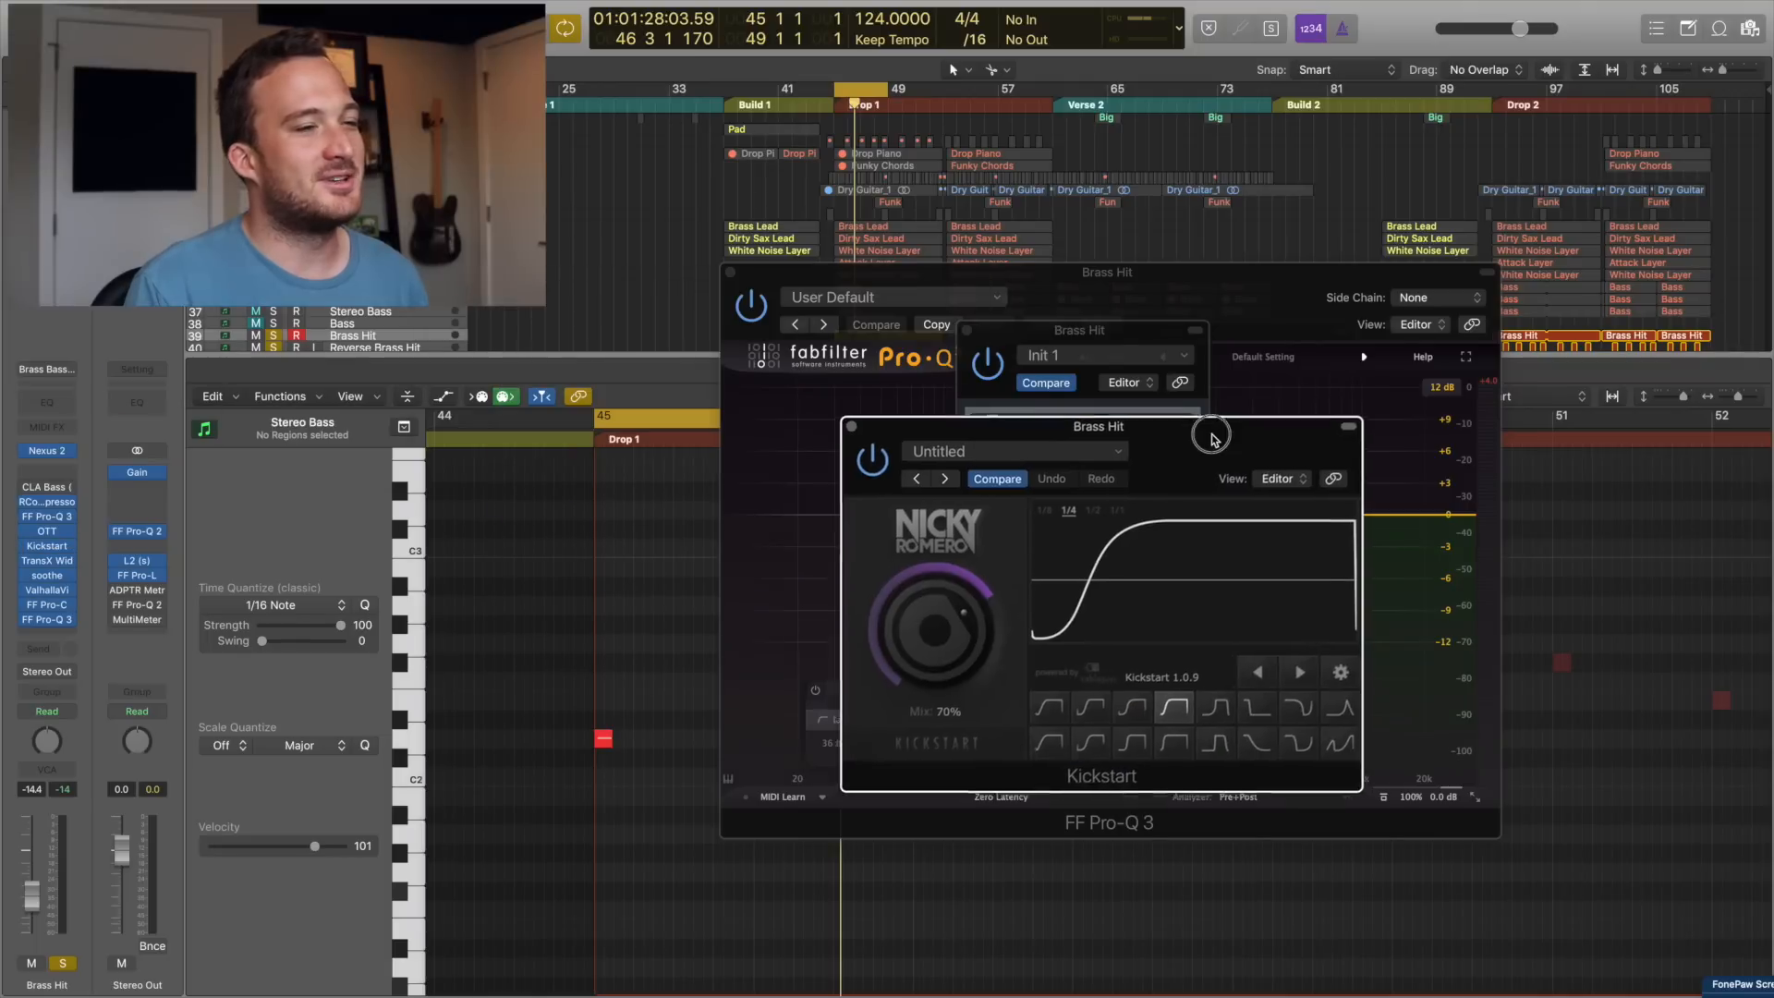
left_click(46, 561)
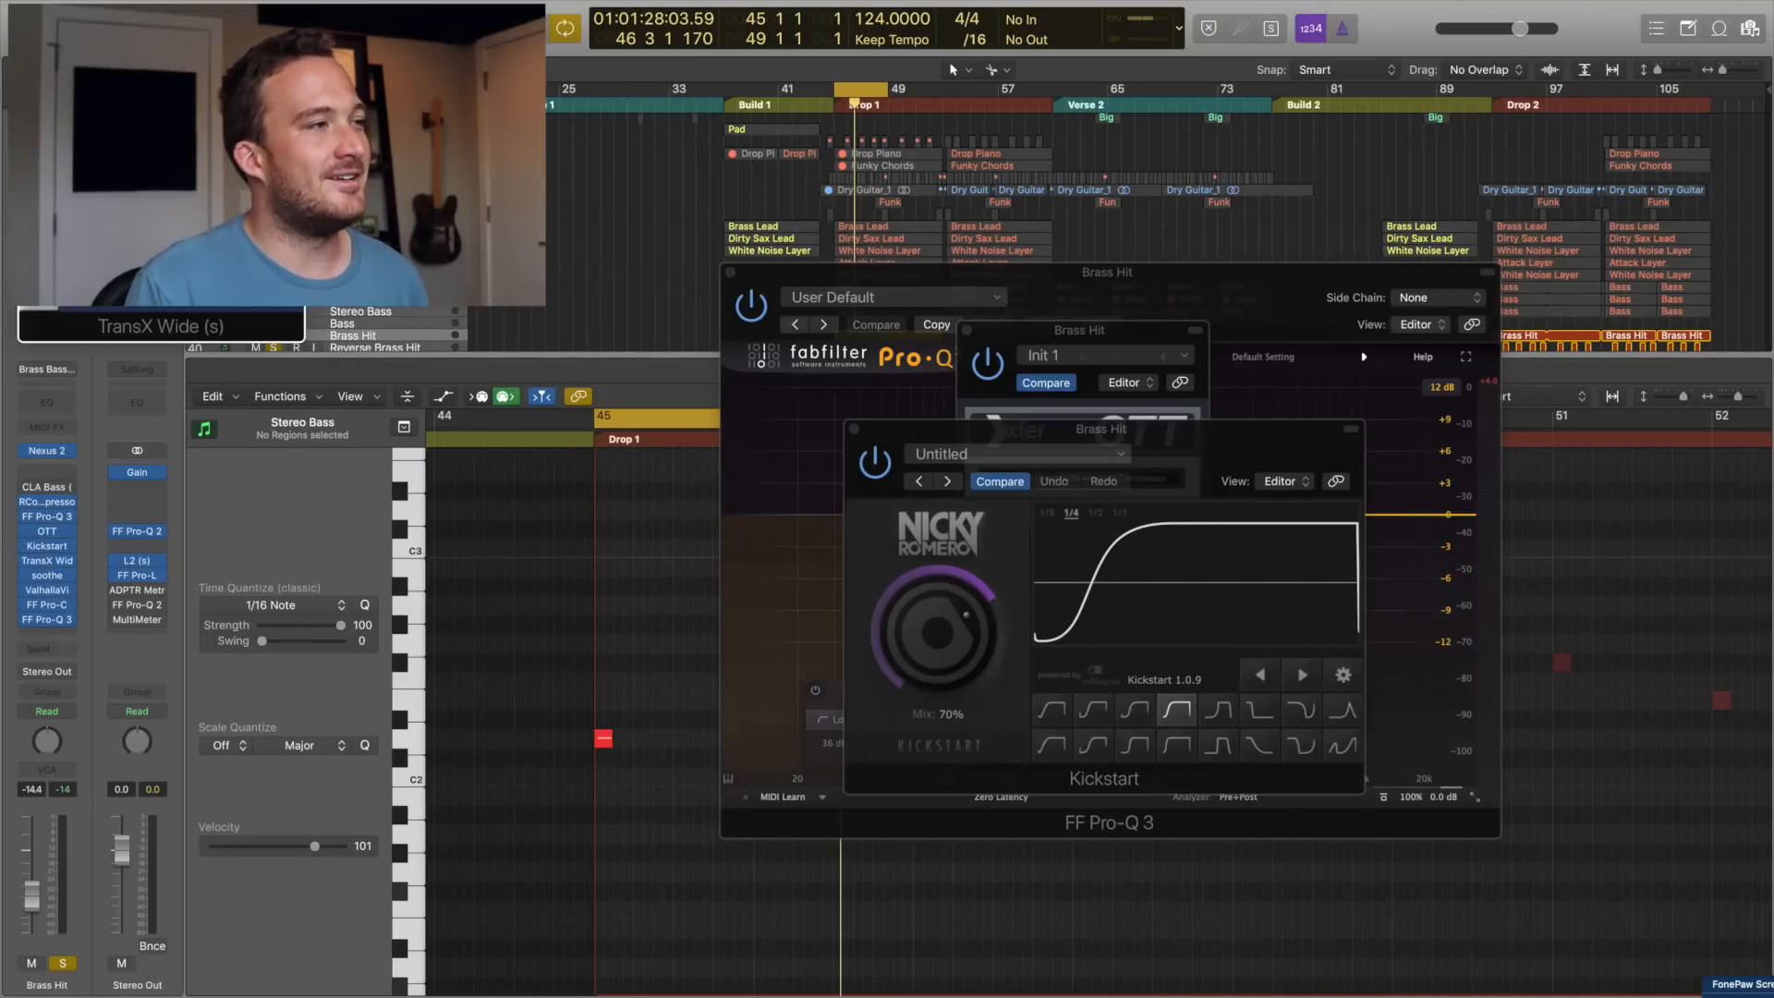
left_click_drag(161, 27, 1075, 424)
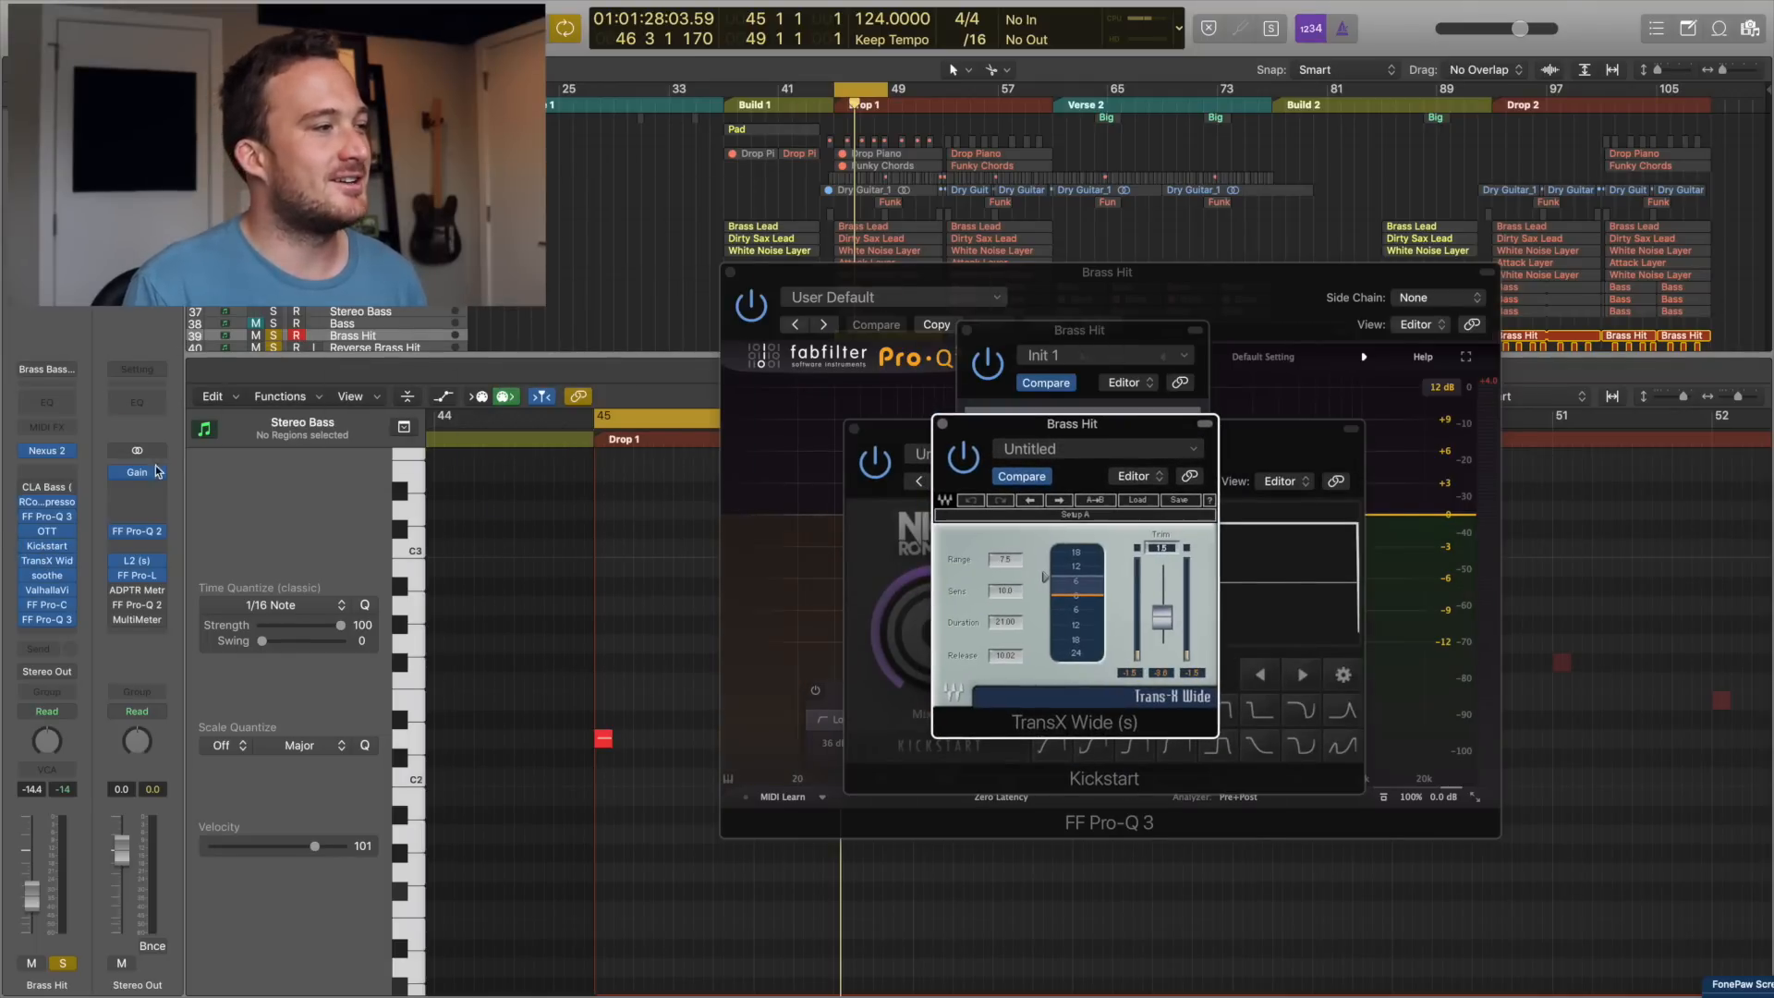
- Open the Brass Hit's soothe, ValhallaVintageVerb, FF Pro-C and last FF Pro-Q 3 effects to inspect their settings
left_click(47, 575)
left_click_drag(468, 50, 1005, 250)
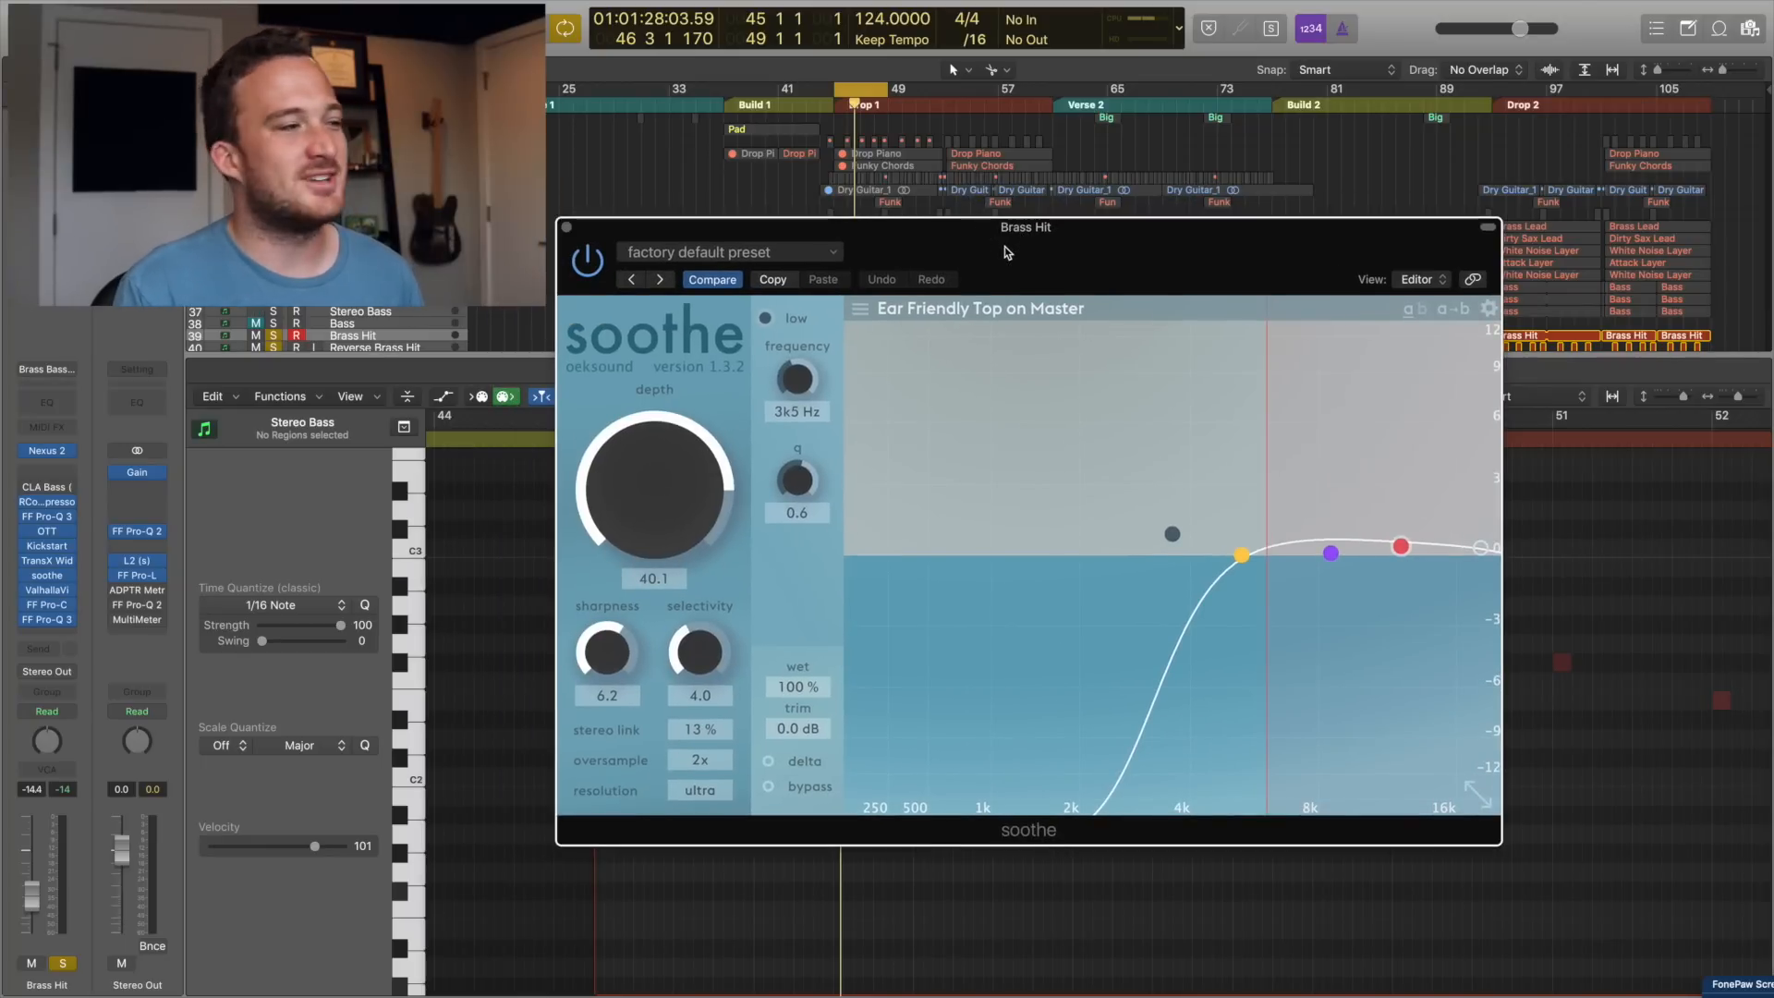
left_click(47, 589)
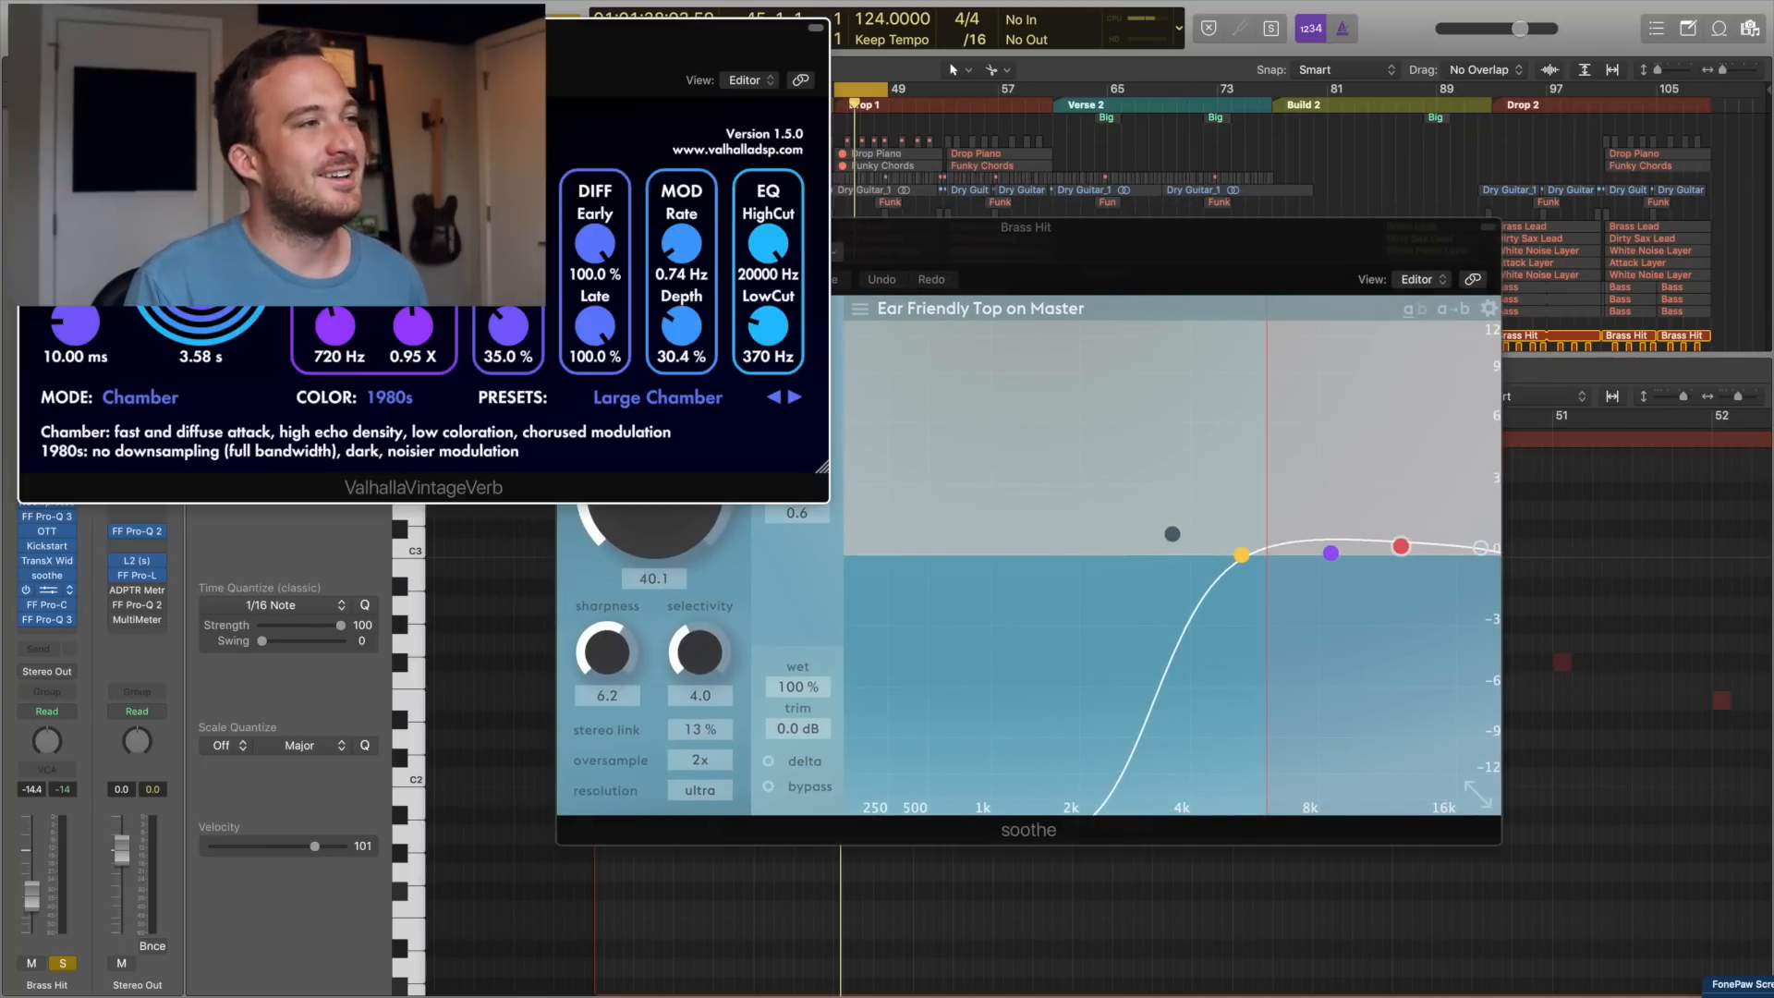
left_click_drag(414, 53, 1008, 317)
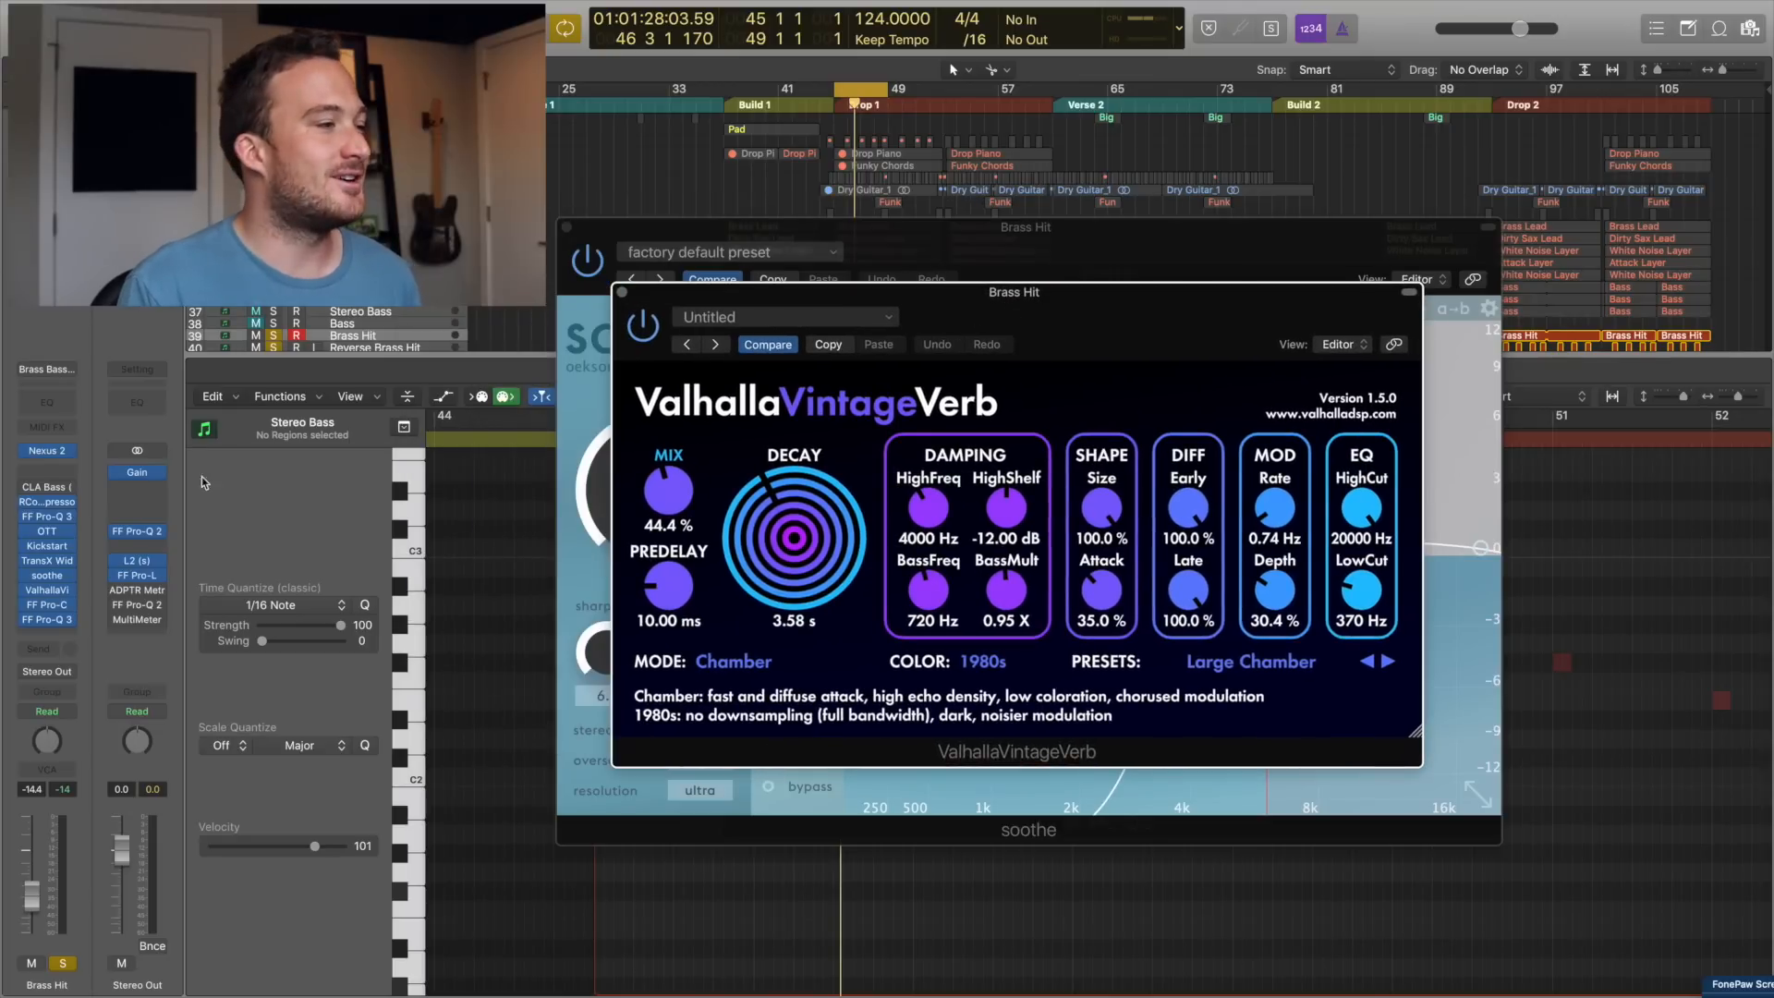
left_click(47, 604)
left_click_drag(353, 48, 1213, 319)
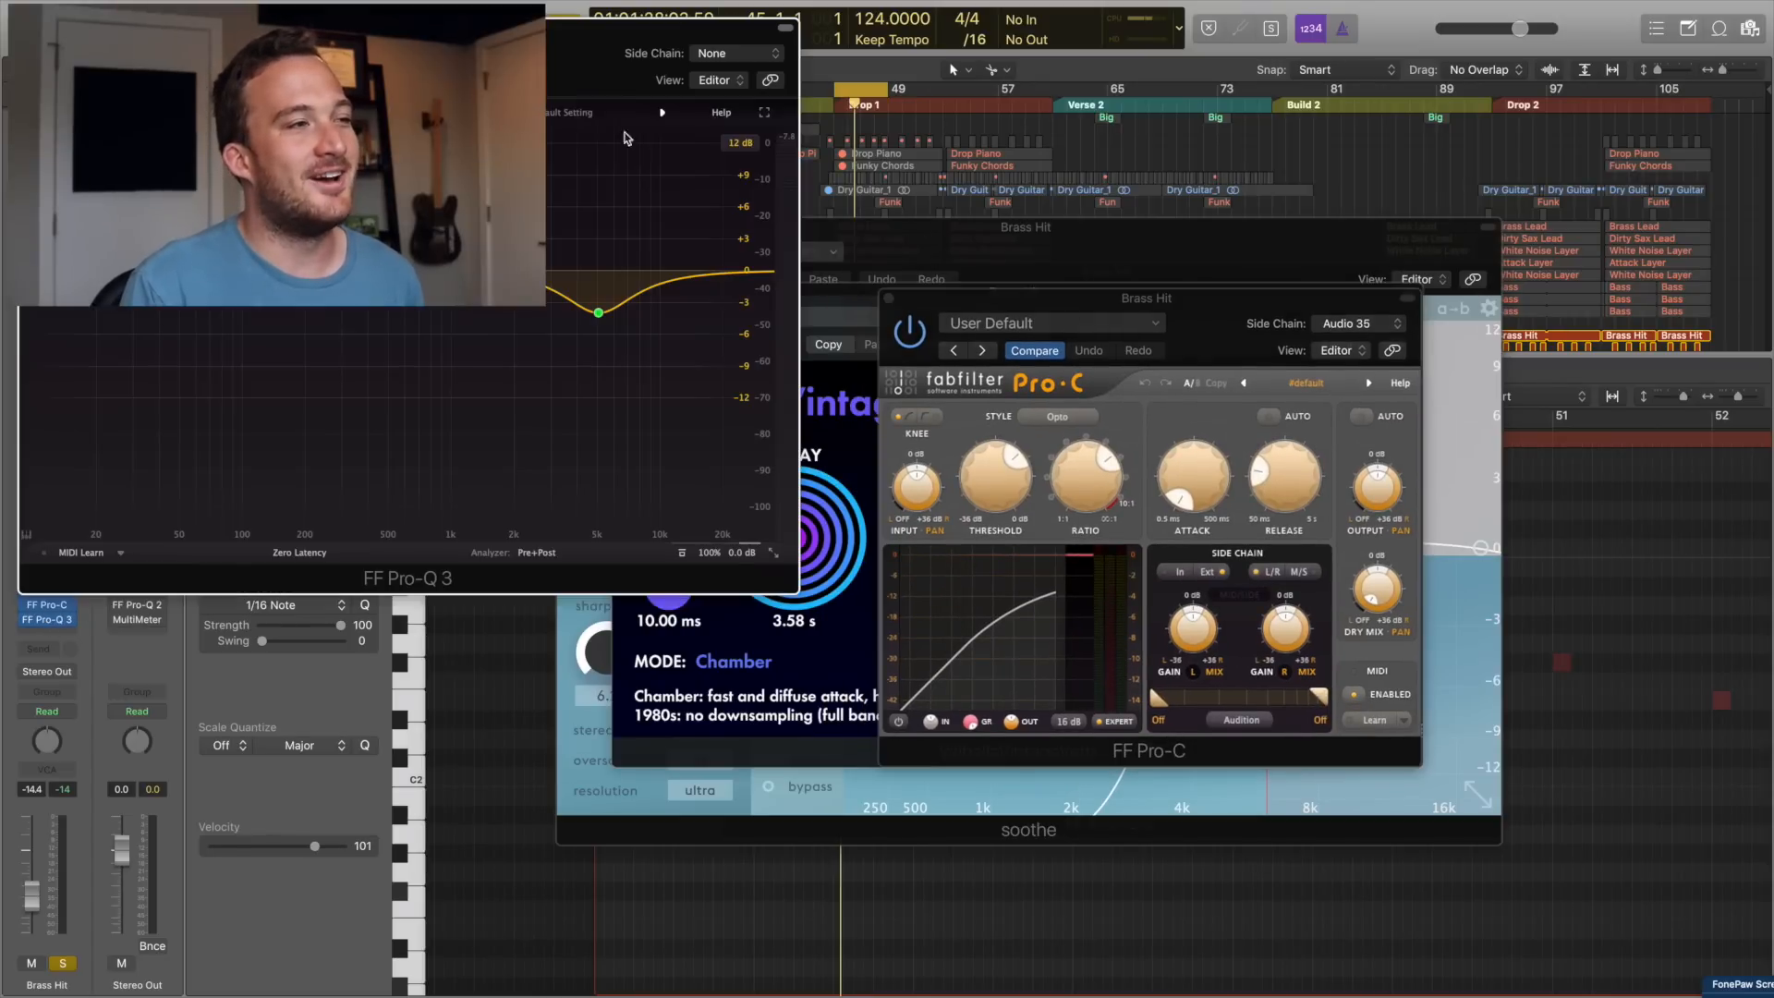
left_click_drag(605, 28, 1213, 266)
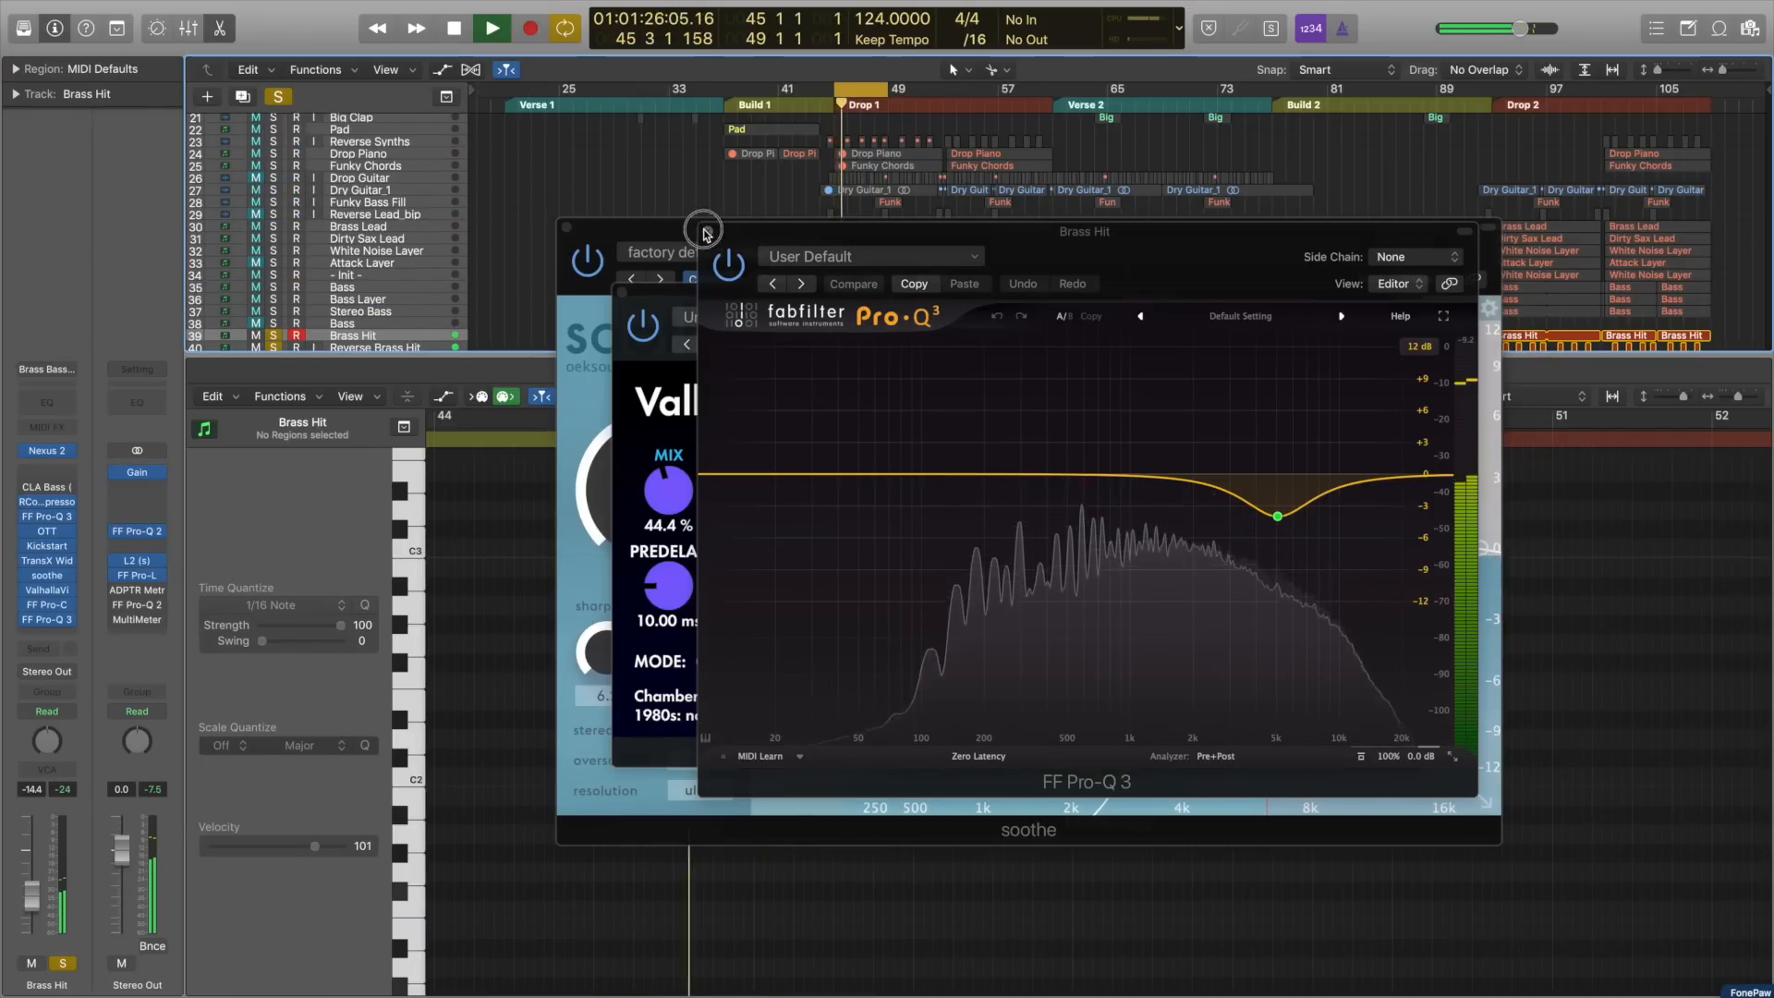
- Close all of the Brass Hit's open plug-in windows, stop playback and clear the track solo
left_click(707, 250)
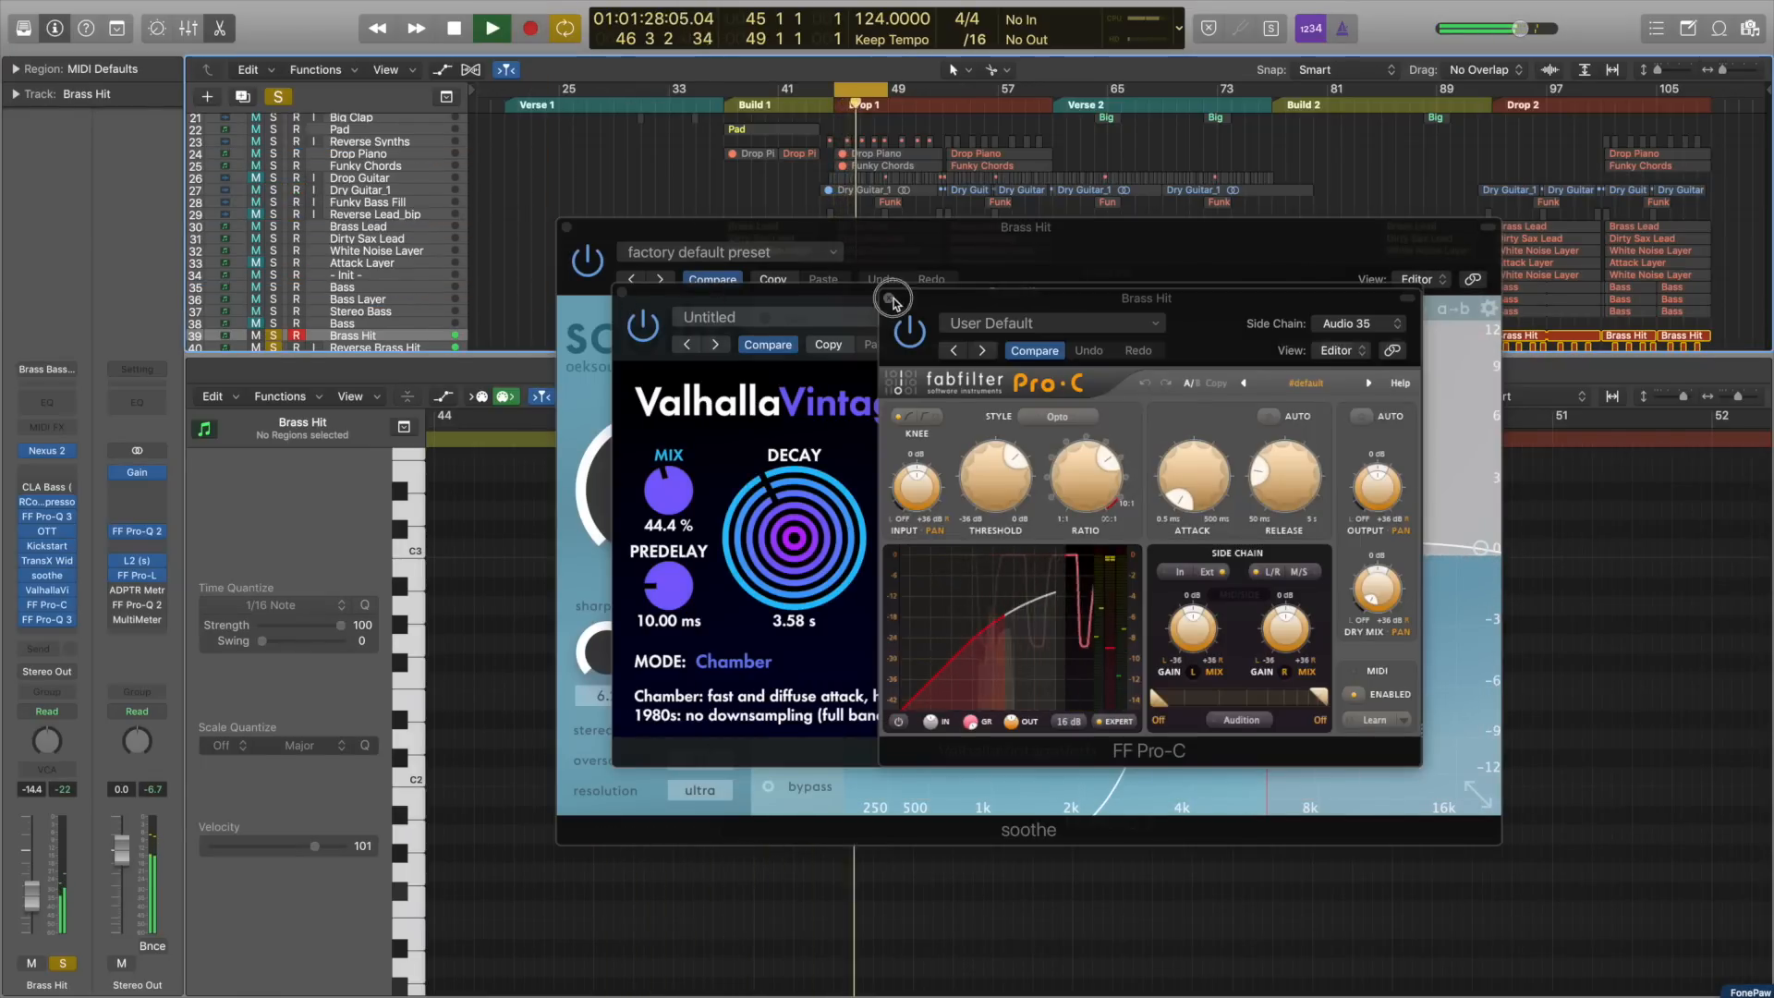
left_click(646, 309)
left_click(622, 292)
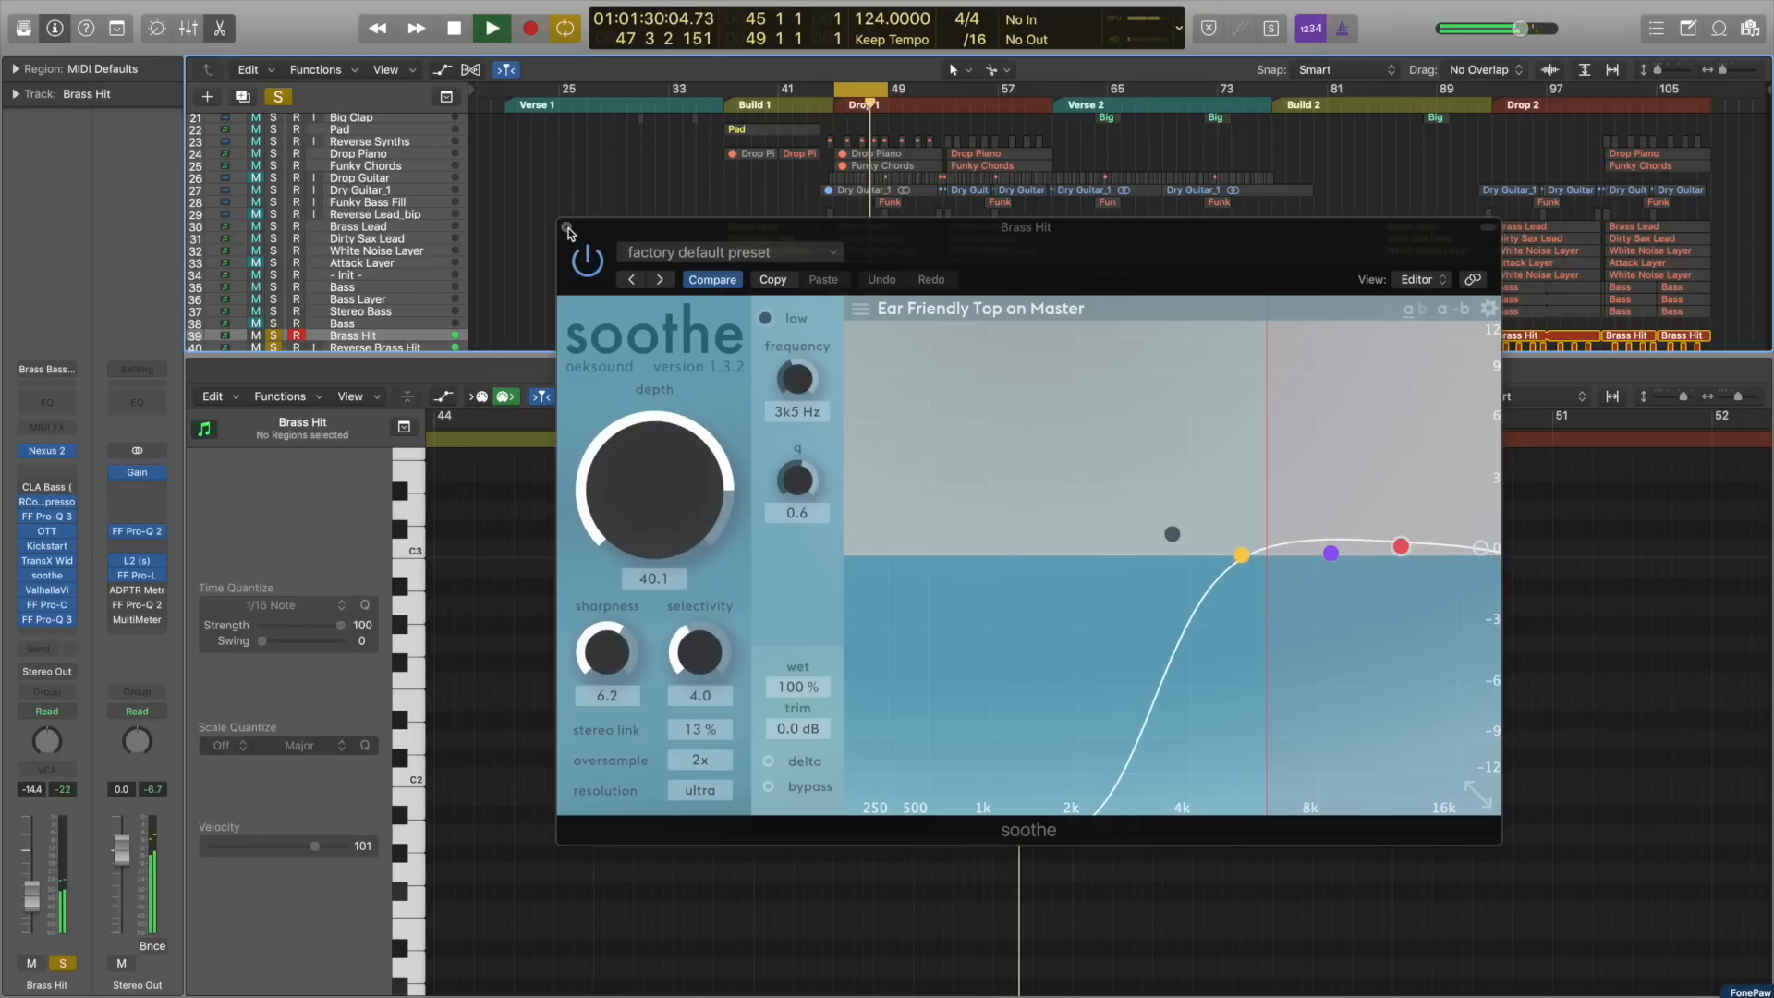
left_click(568, 228)
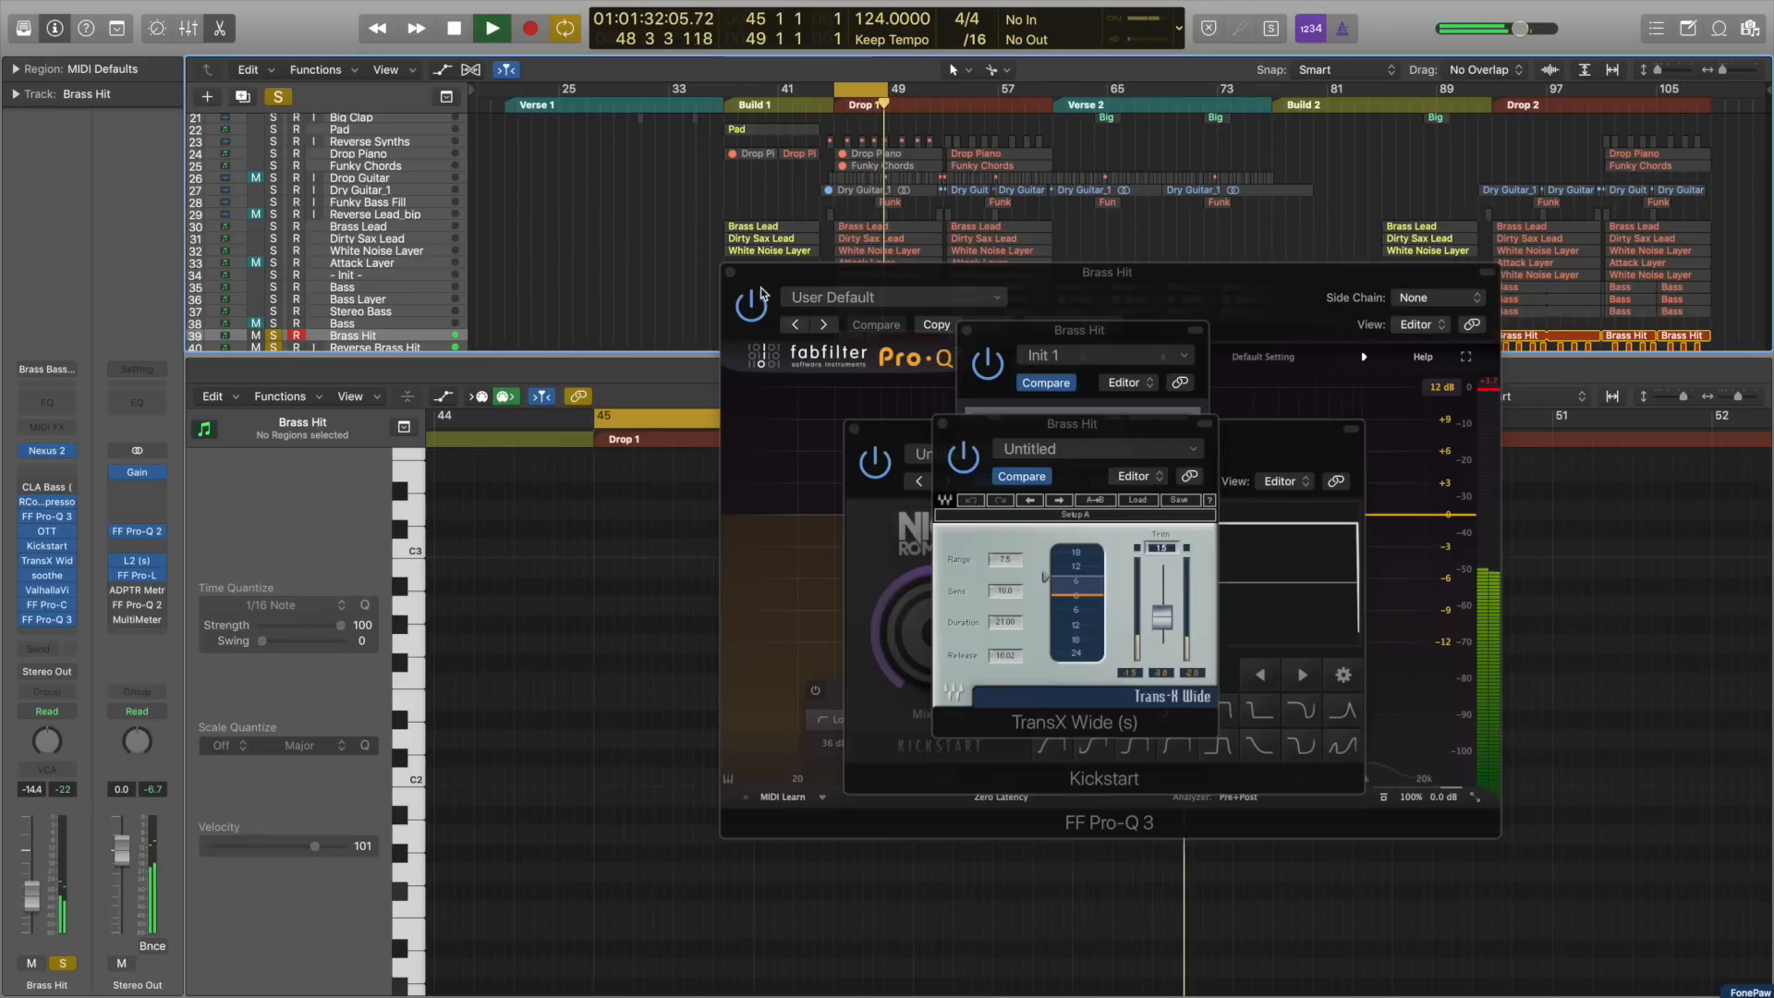
left_click(942, 423)
left_click(966, 330)
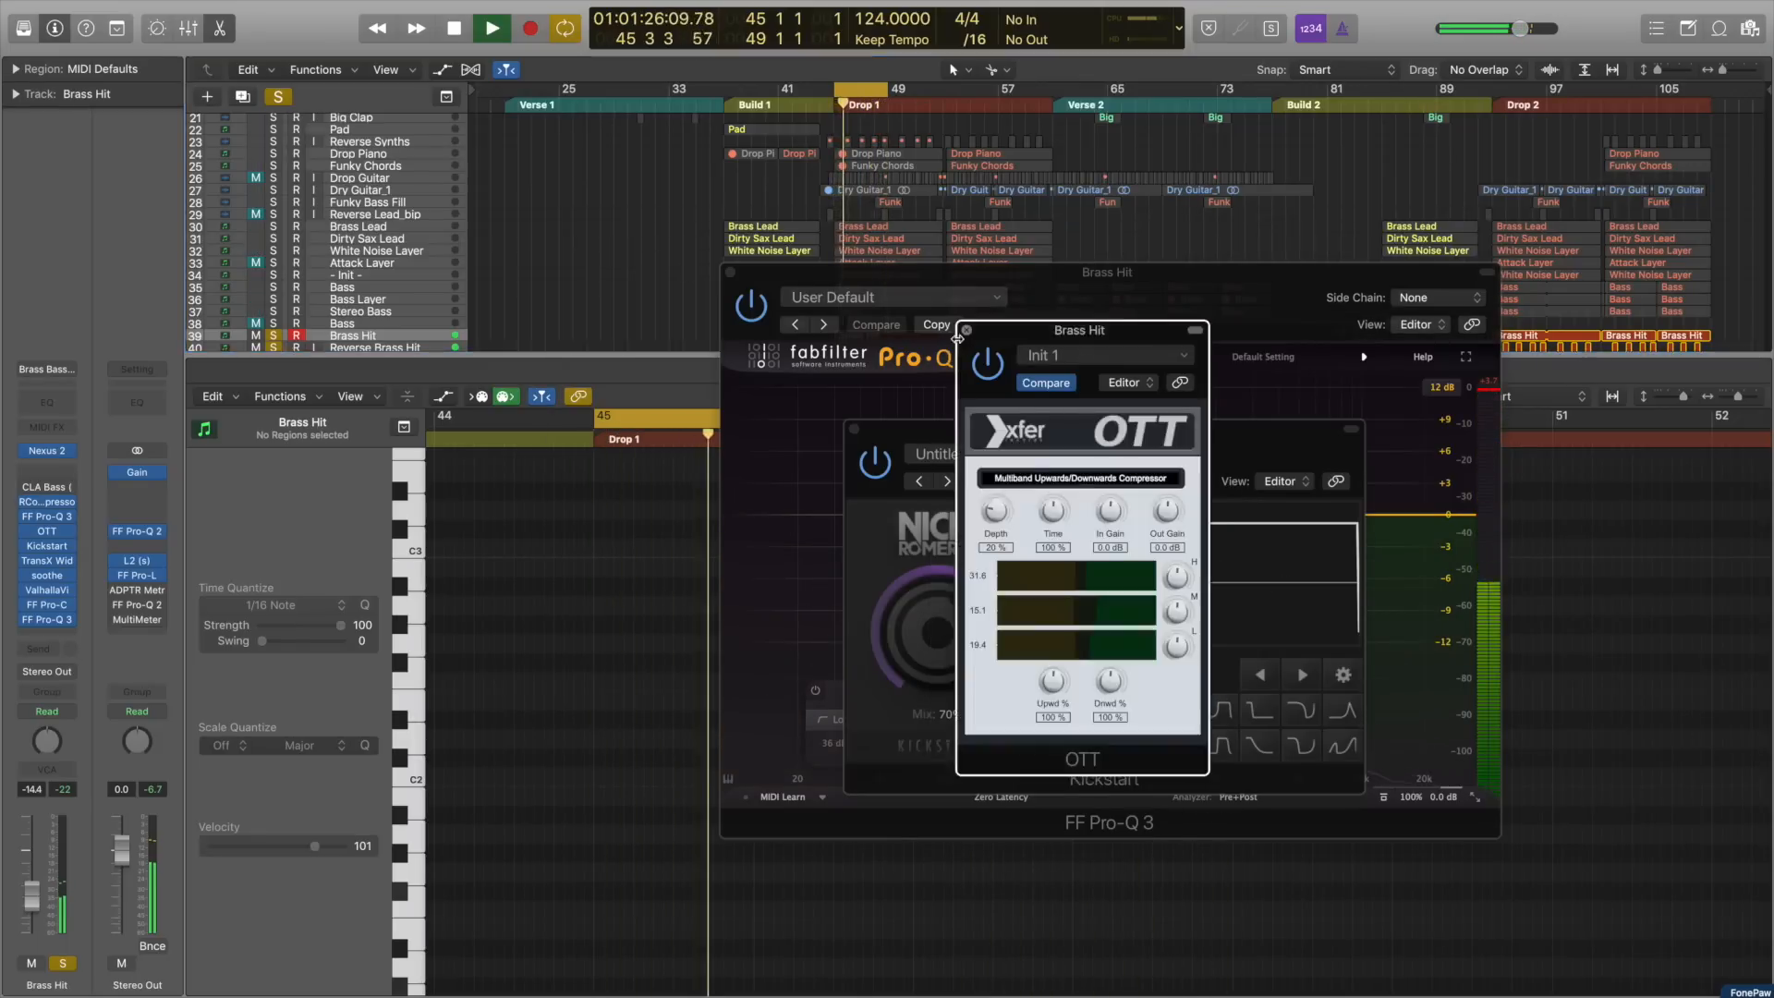
left_click(967, 330)
left_click(854, 430)
left_click(731, 272)
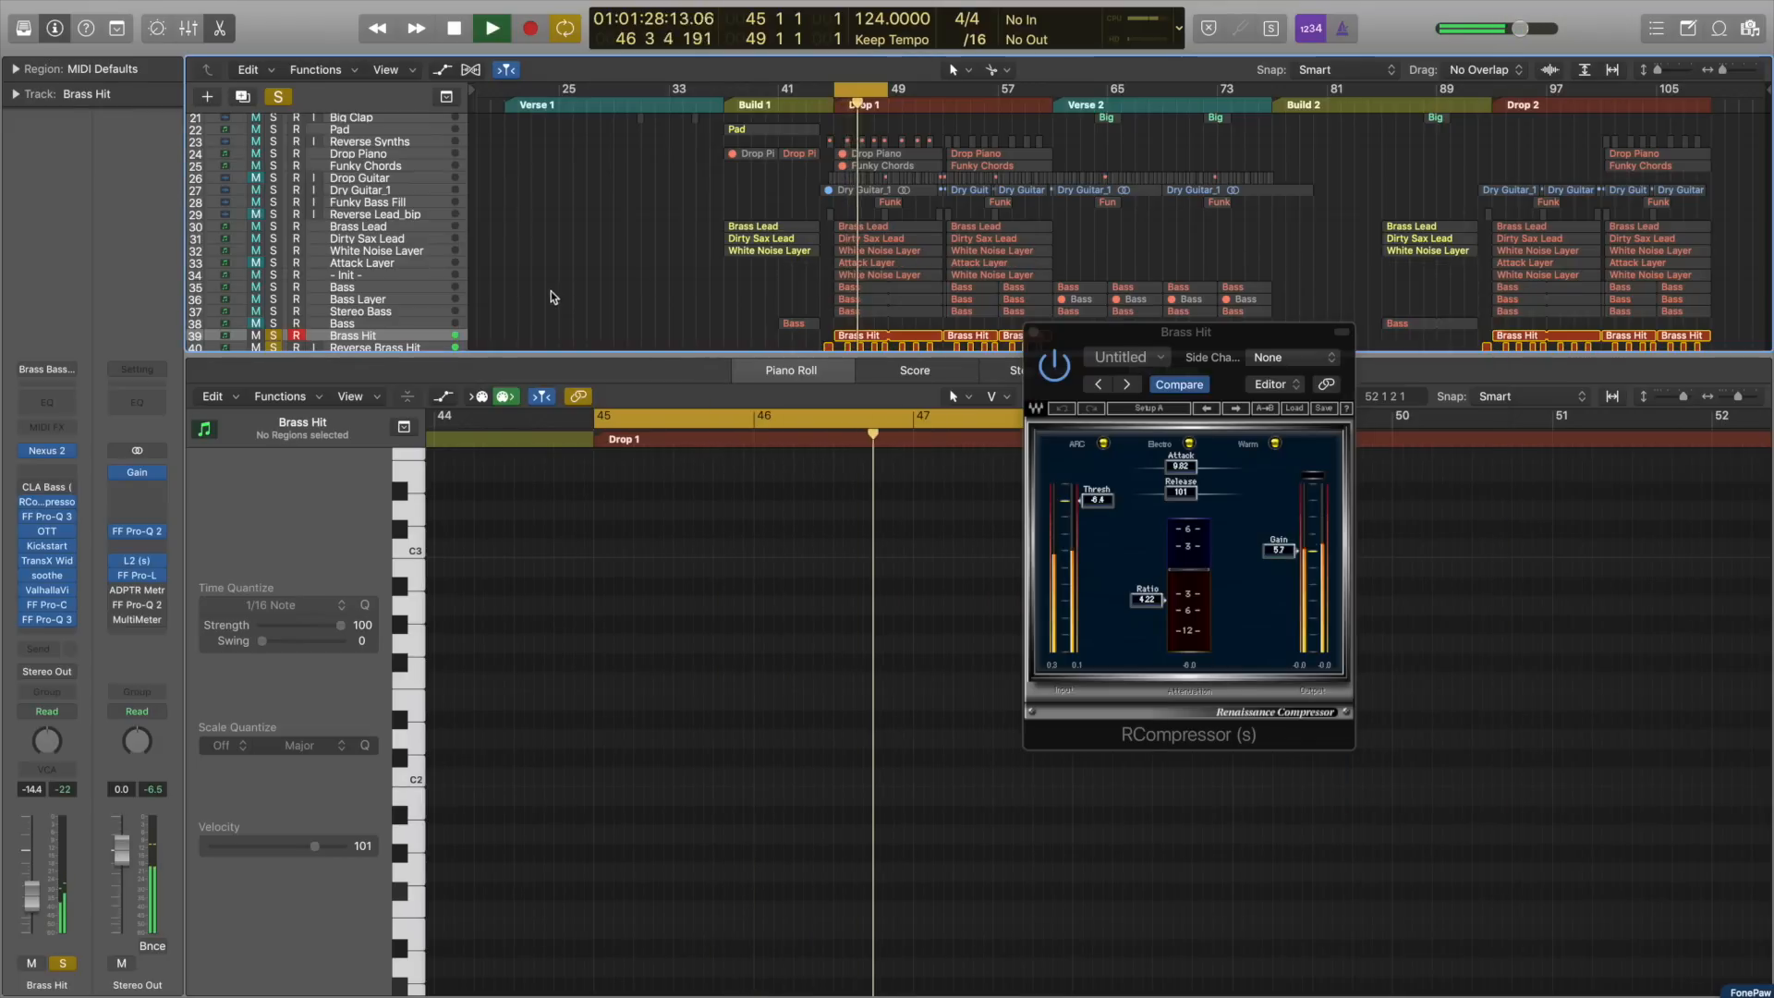
left_click(1035, 332)
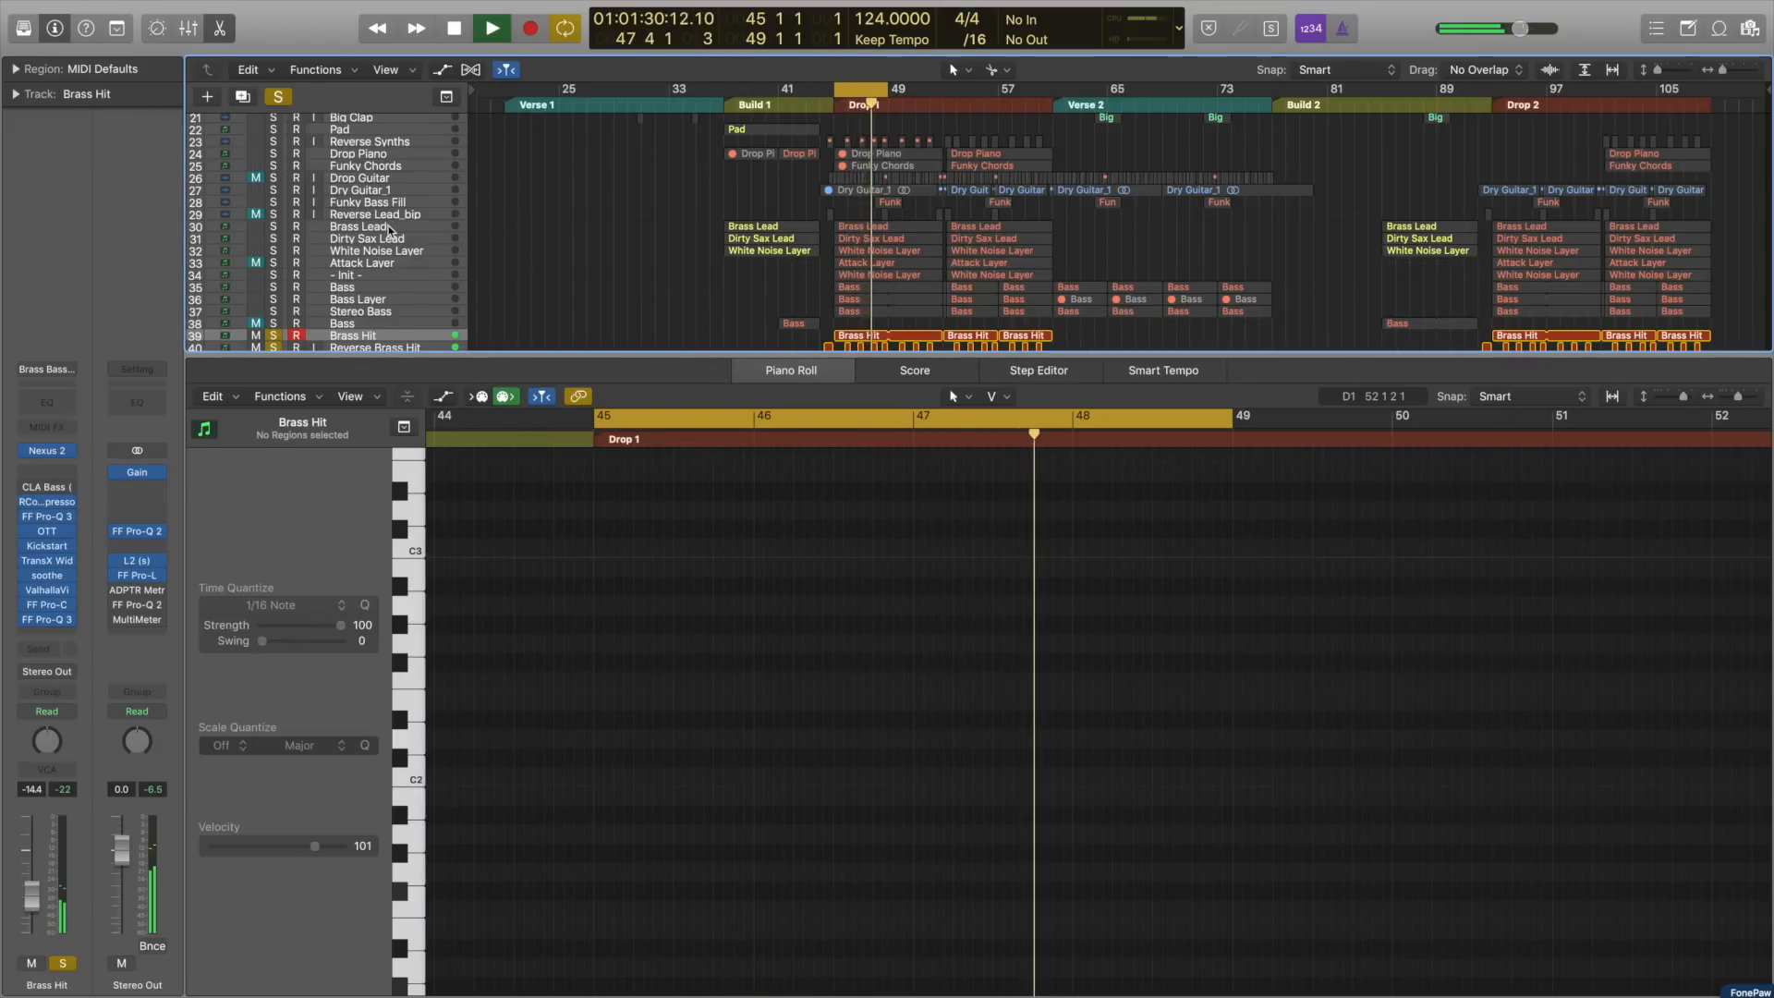
key("space")
left_click(278, 97)
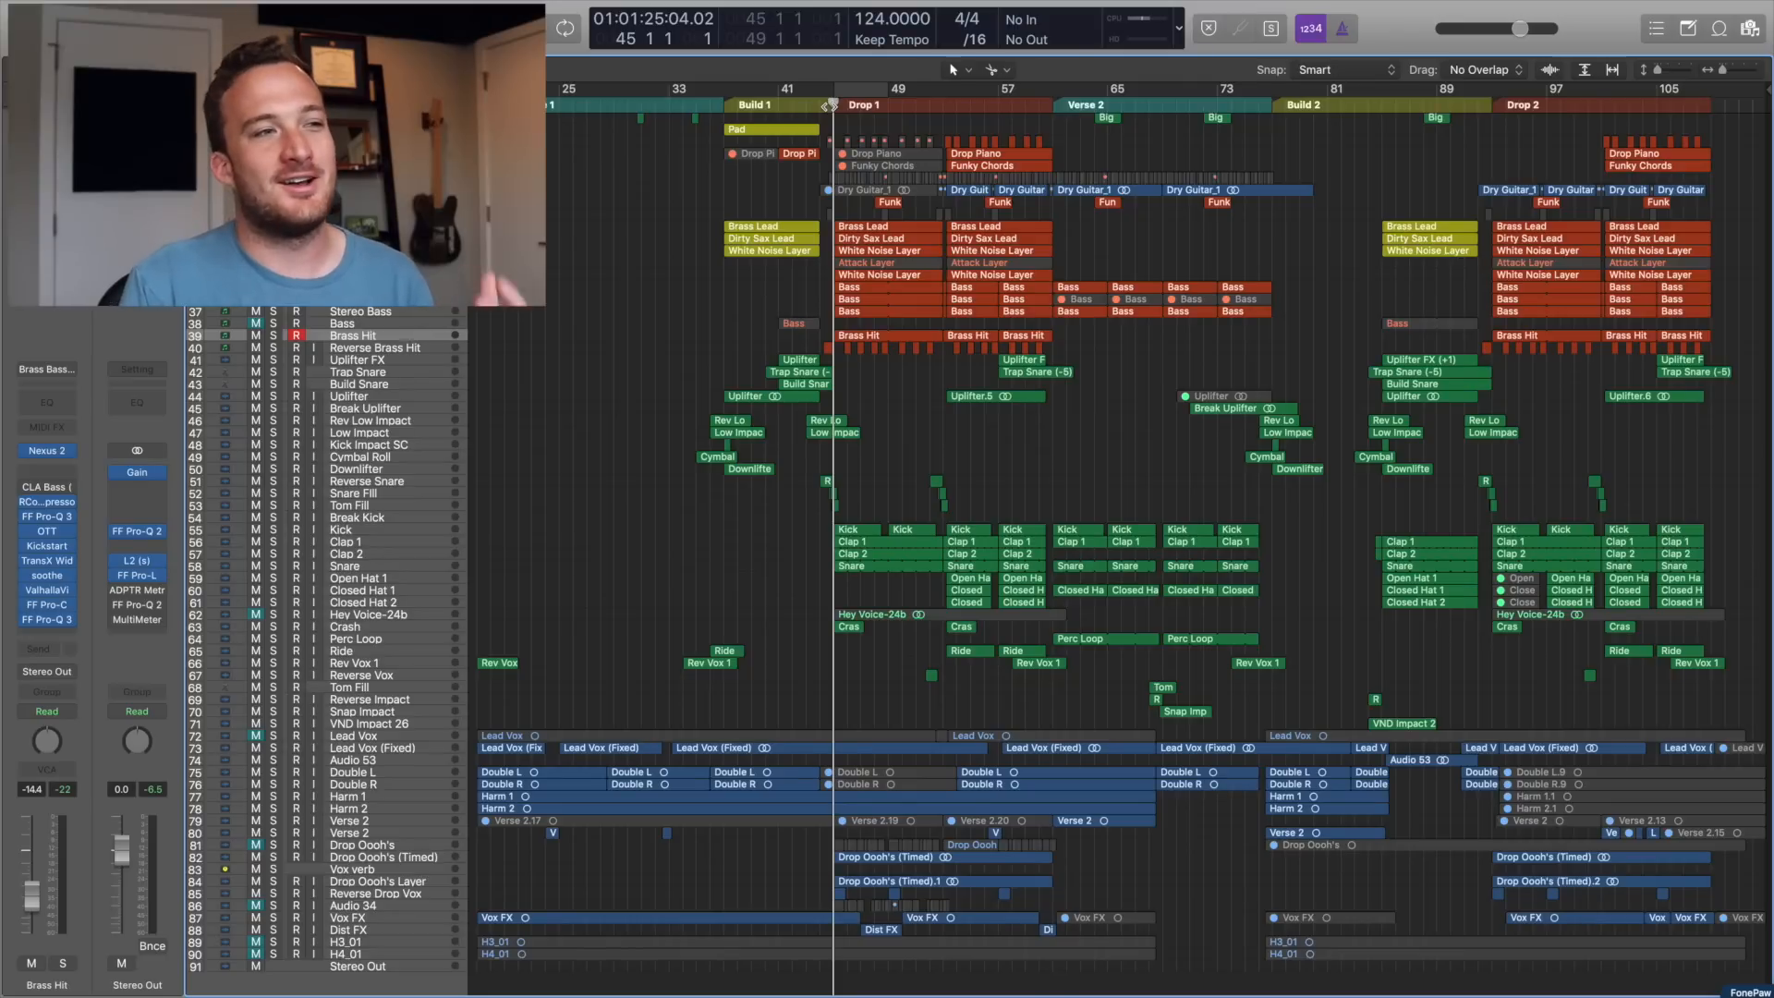
- Play the full arrangement of Drop 1's second half from bar 52 with the timeline magnified
left_click(930, 102)
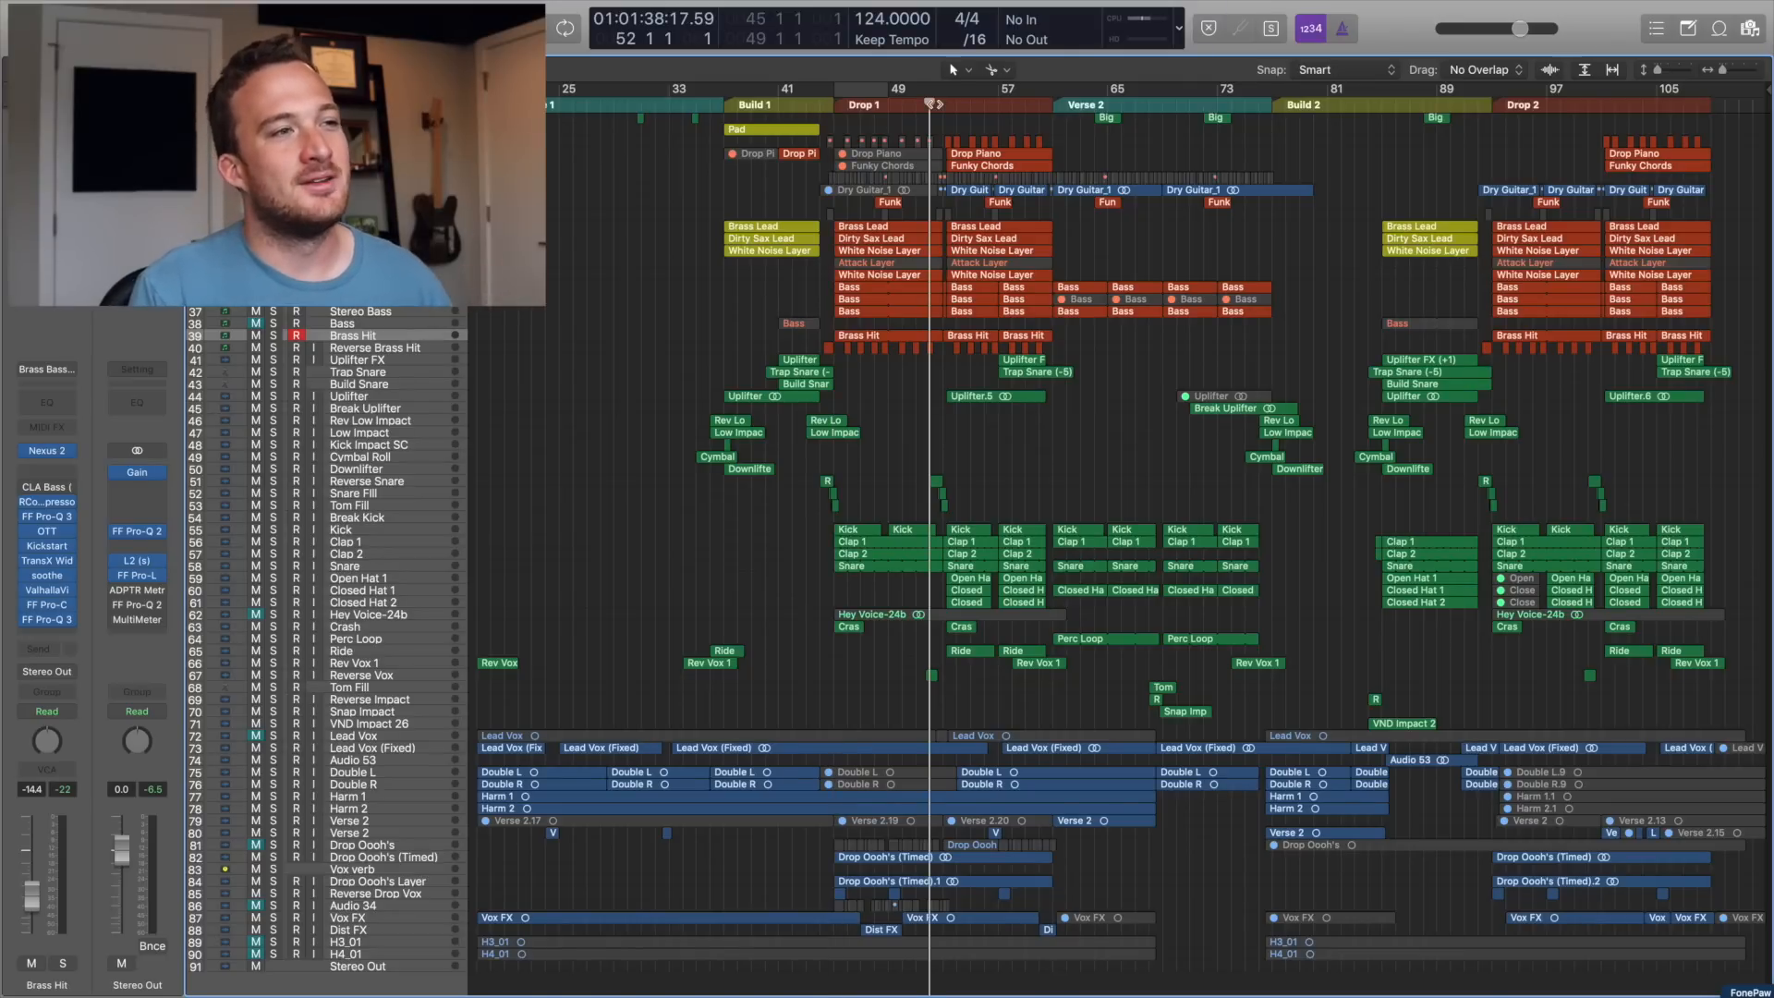
key("super+Right")
key("super+Right")
key("super+Right")
key("super+Right")
key("super+Right")
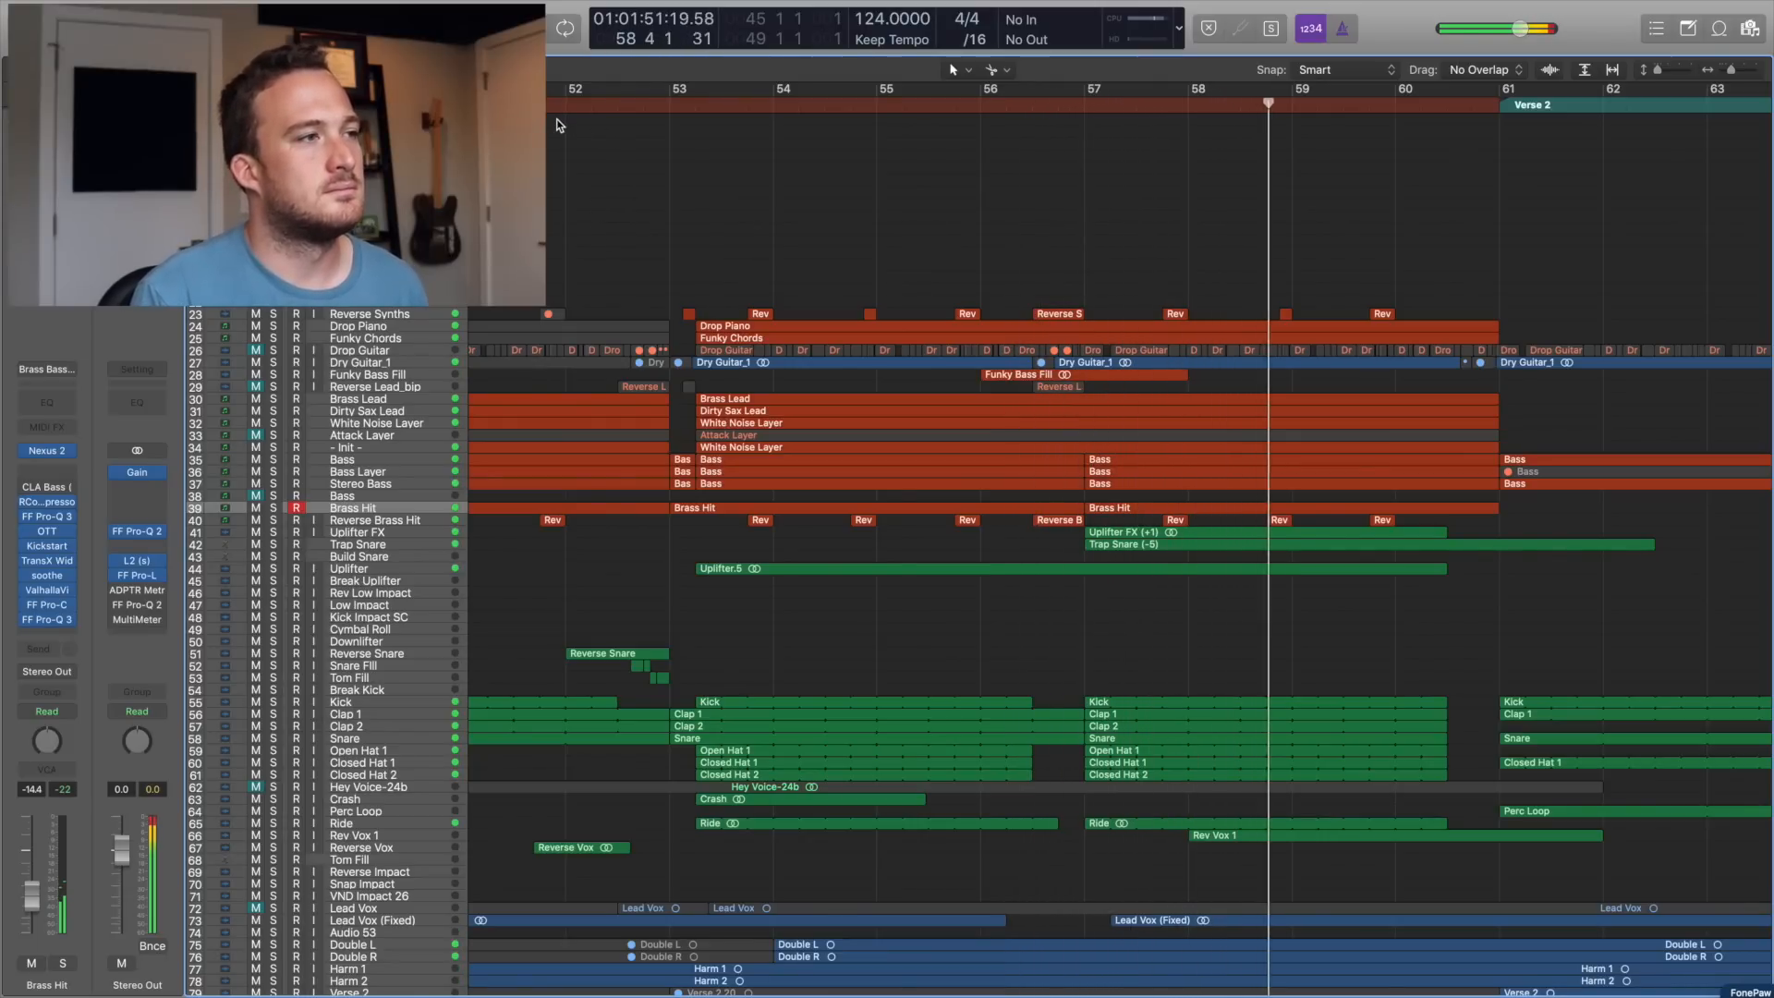
key("space")
- Solo the Reverse Synths, Drop Piano and Funky Chords tracks and play them from late in bar 52
left_click(642, 104)
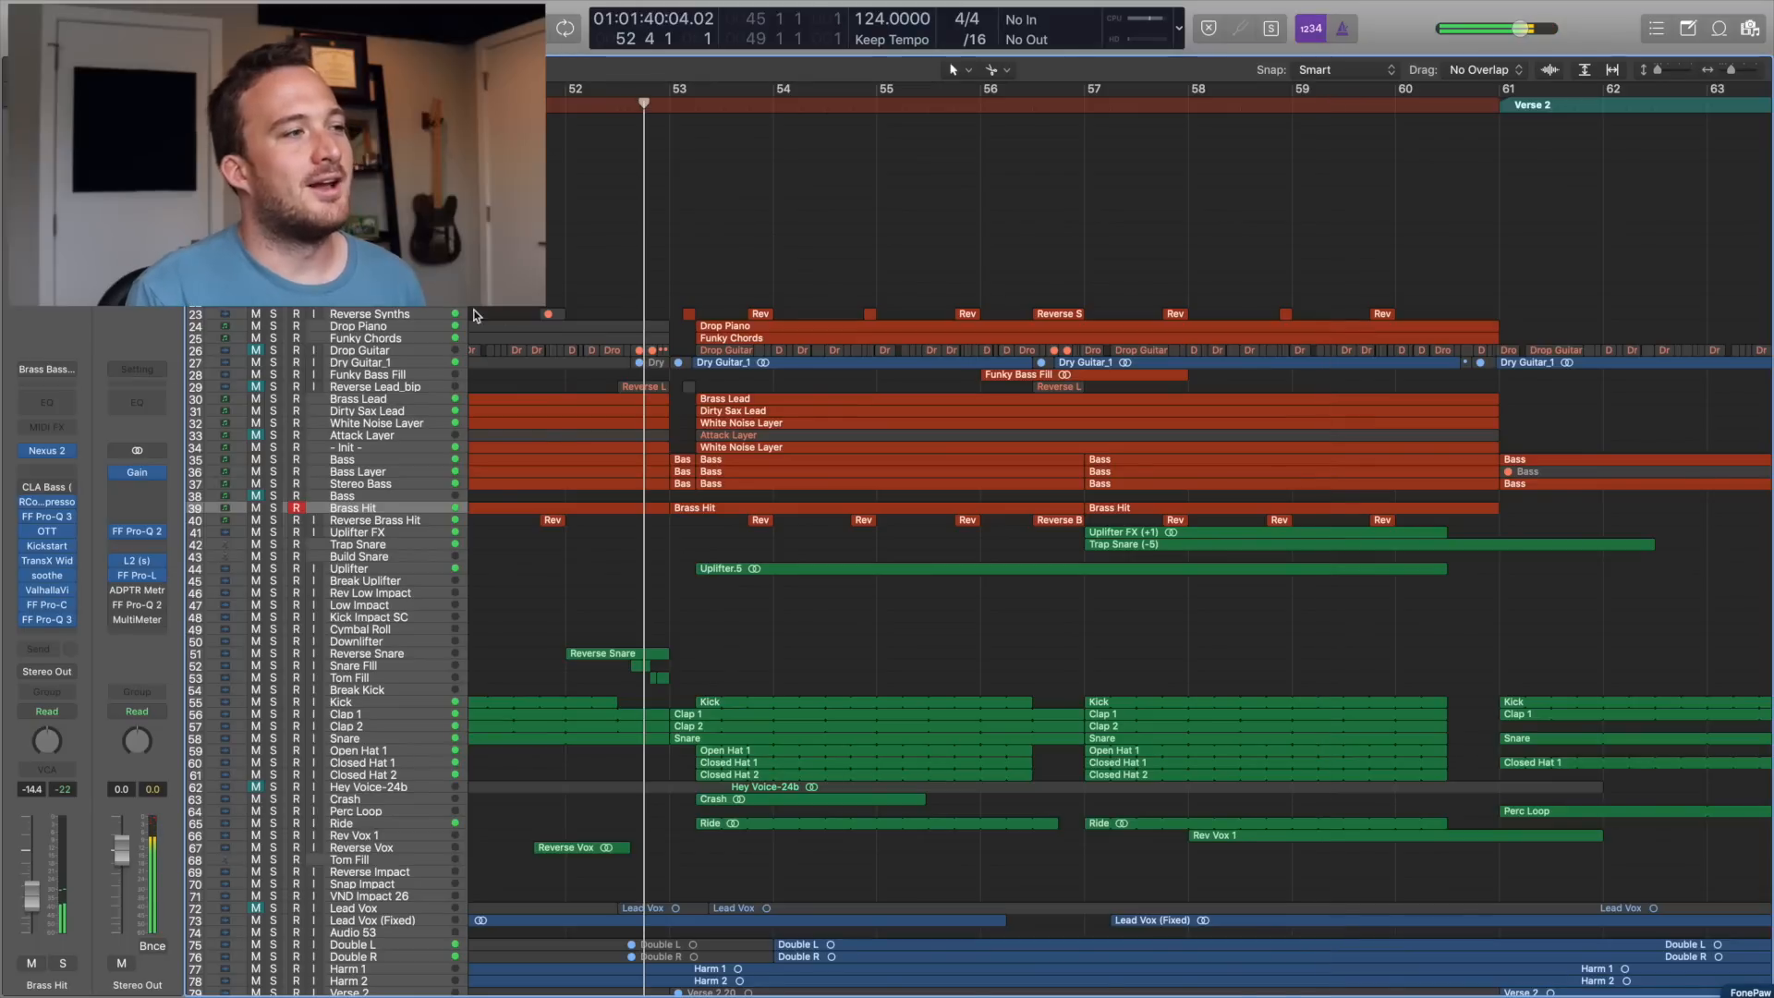
left_click_drag(273, 314, 273, 338)
key("space")
- Examine the Drop Piano region's notes in the Piano Roll during playback, and close the editor
double_click(728, 330)
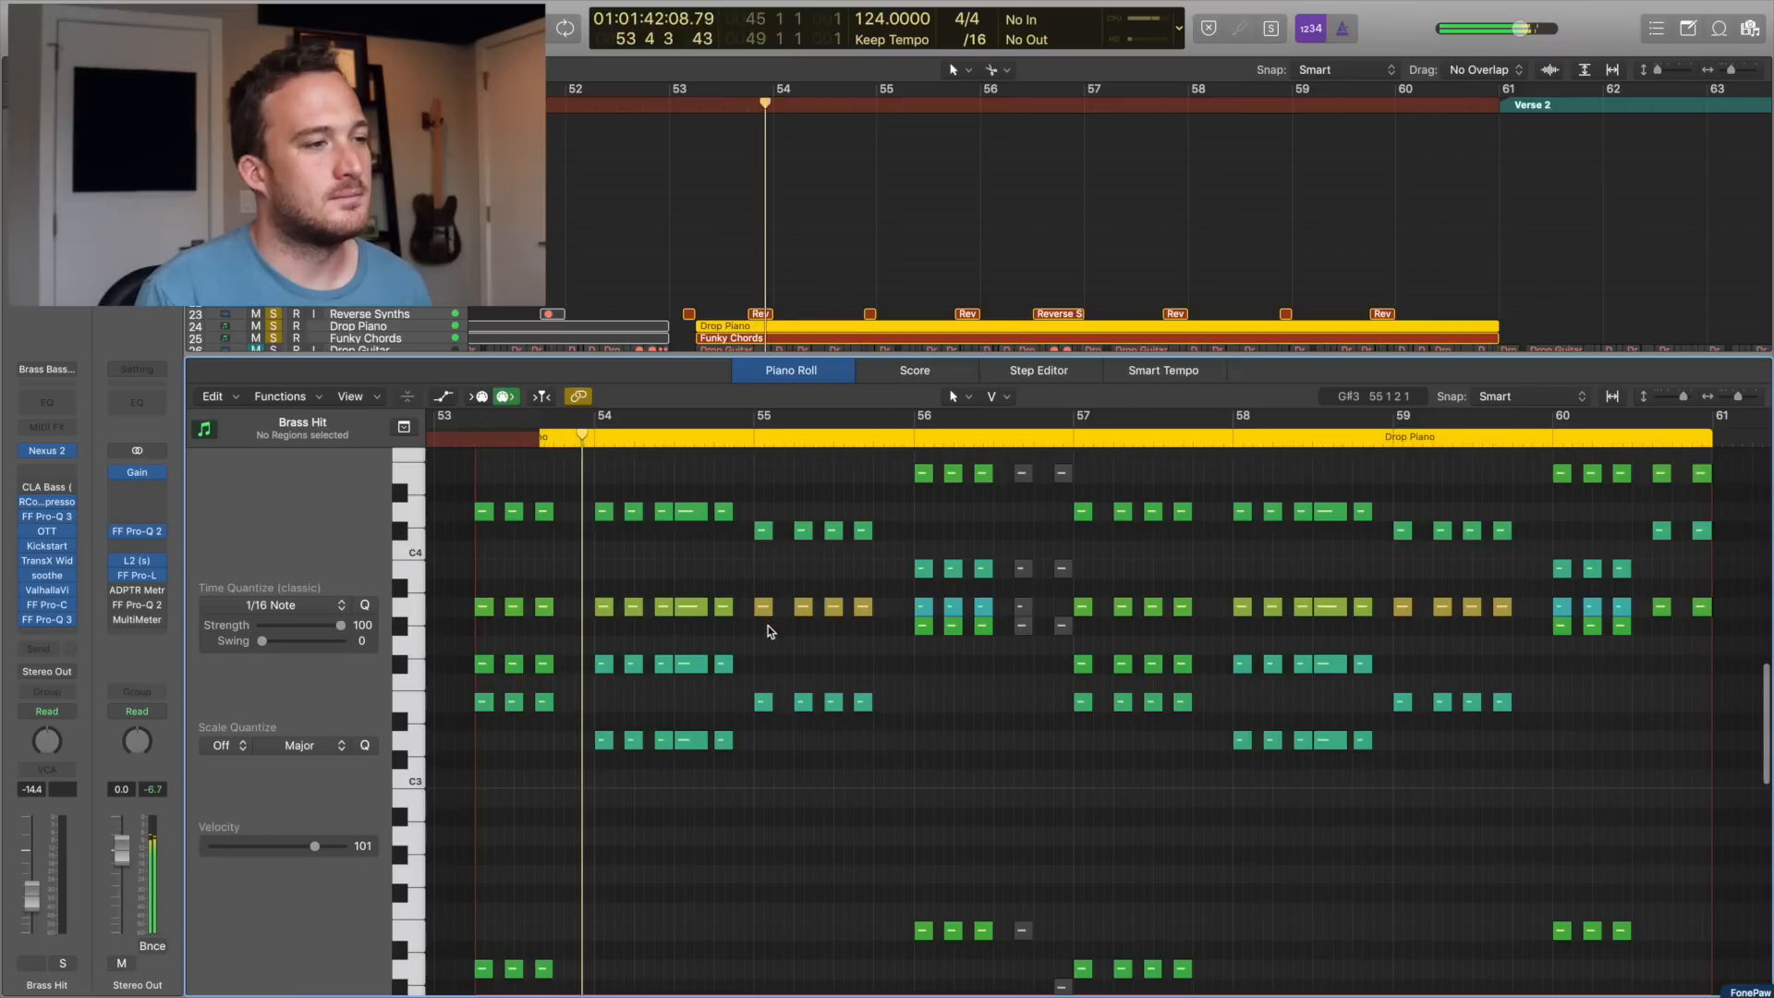
left_click_drag(1683, 396, 1677, 396)
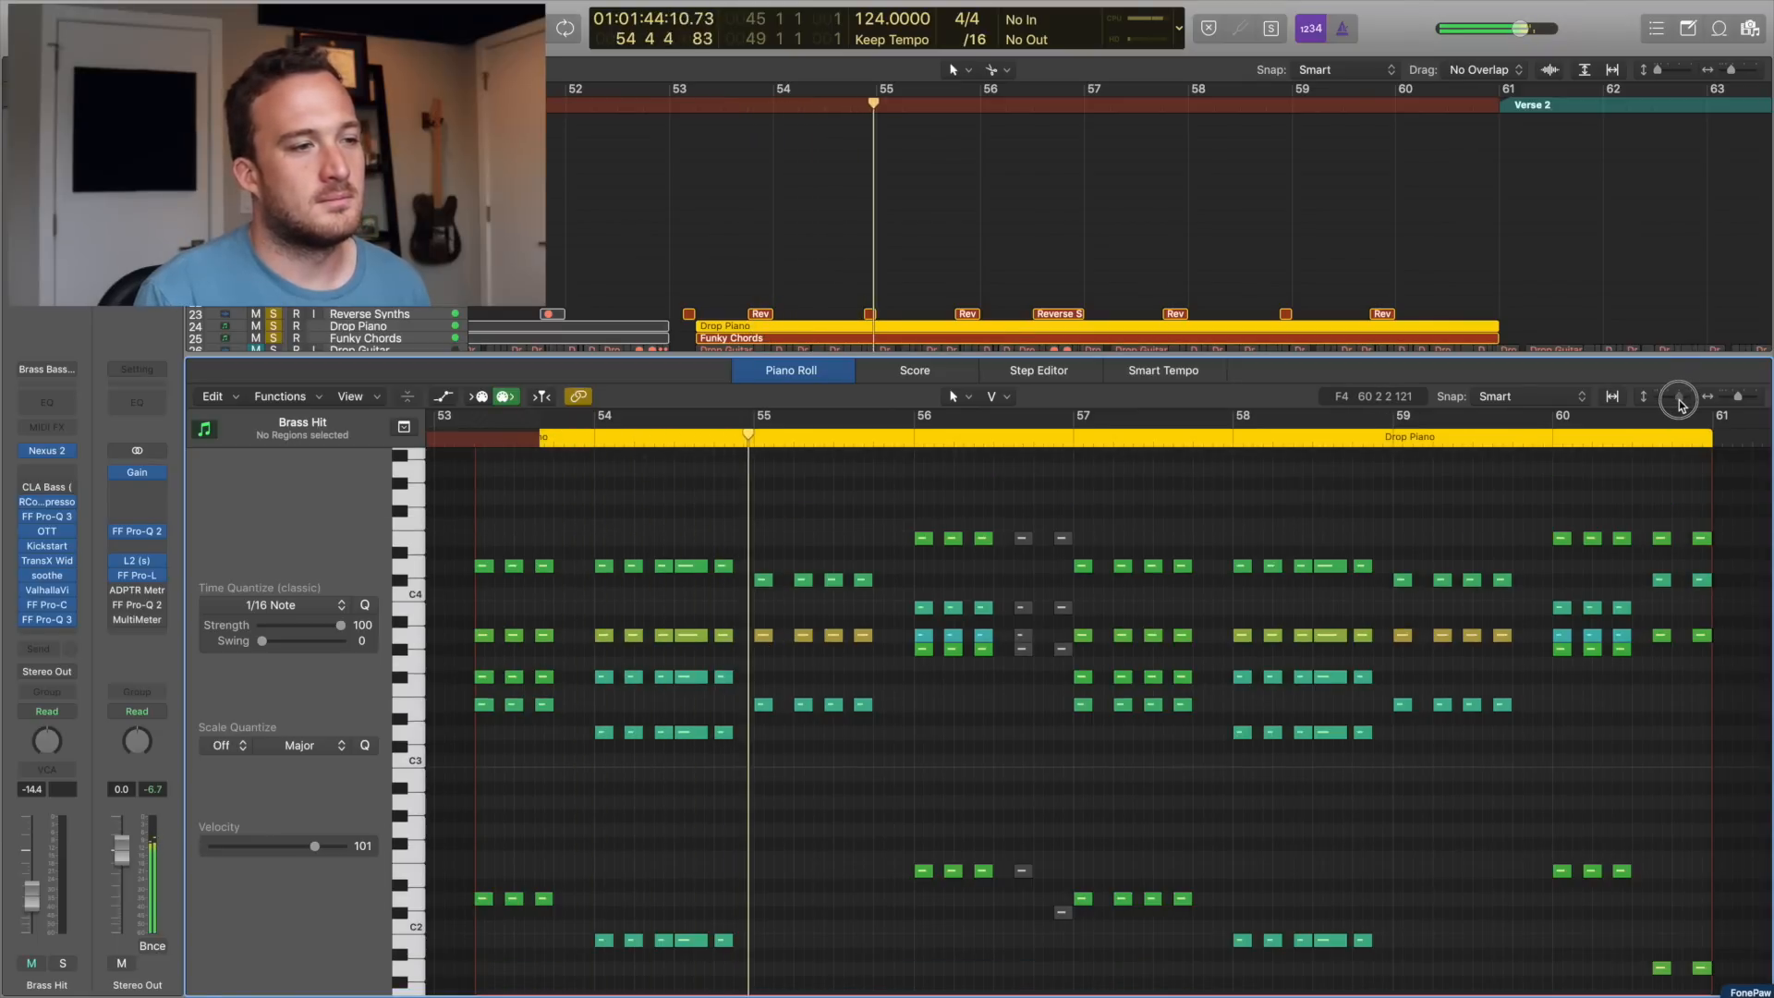
scroll(723, 524, "down", 1)
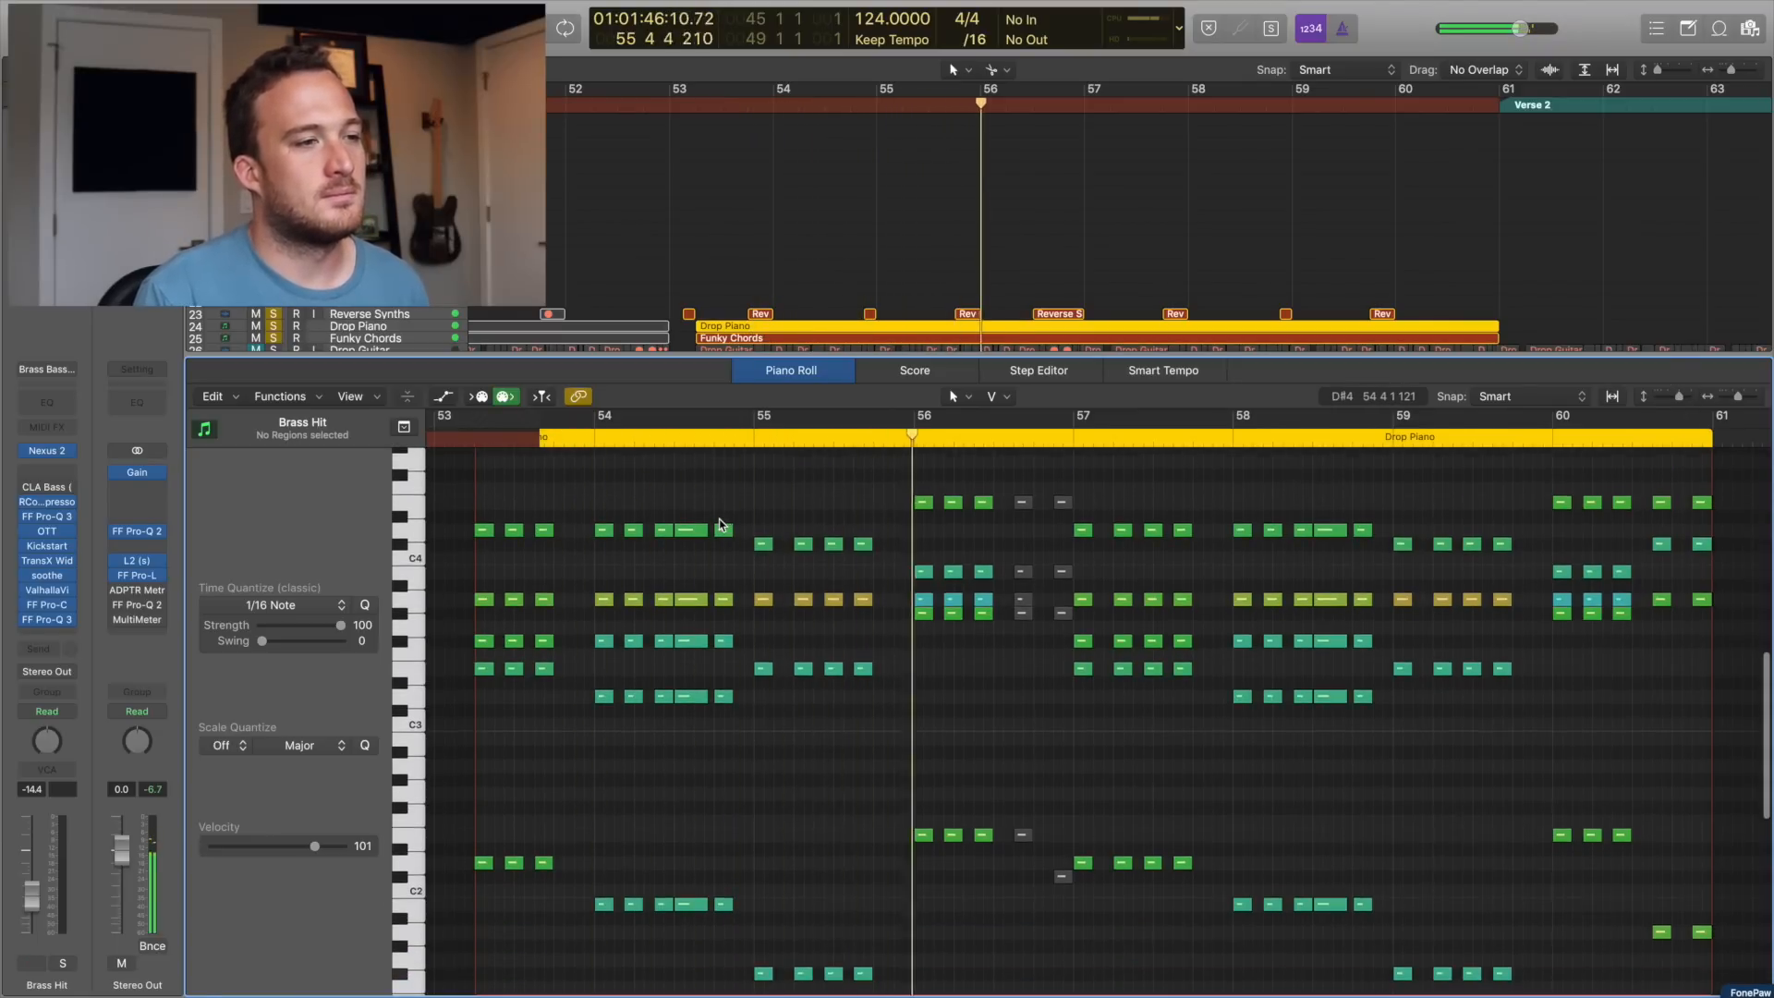
key("p")
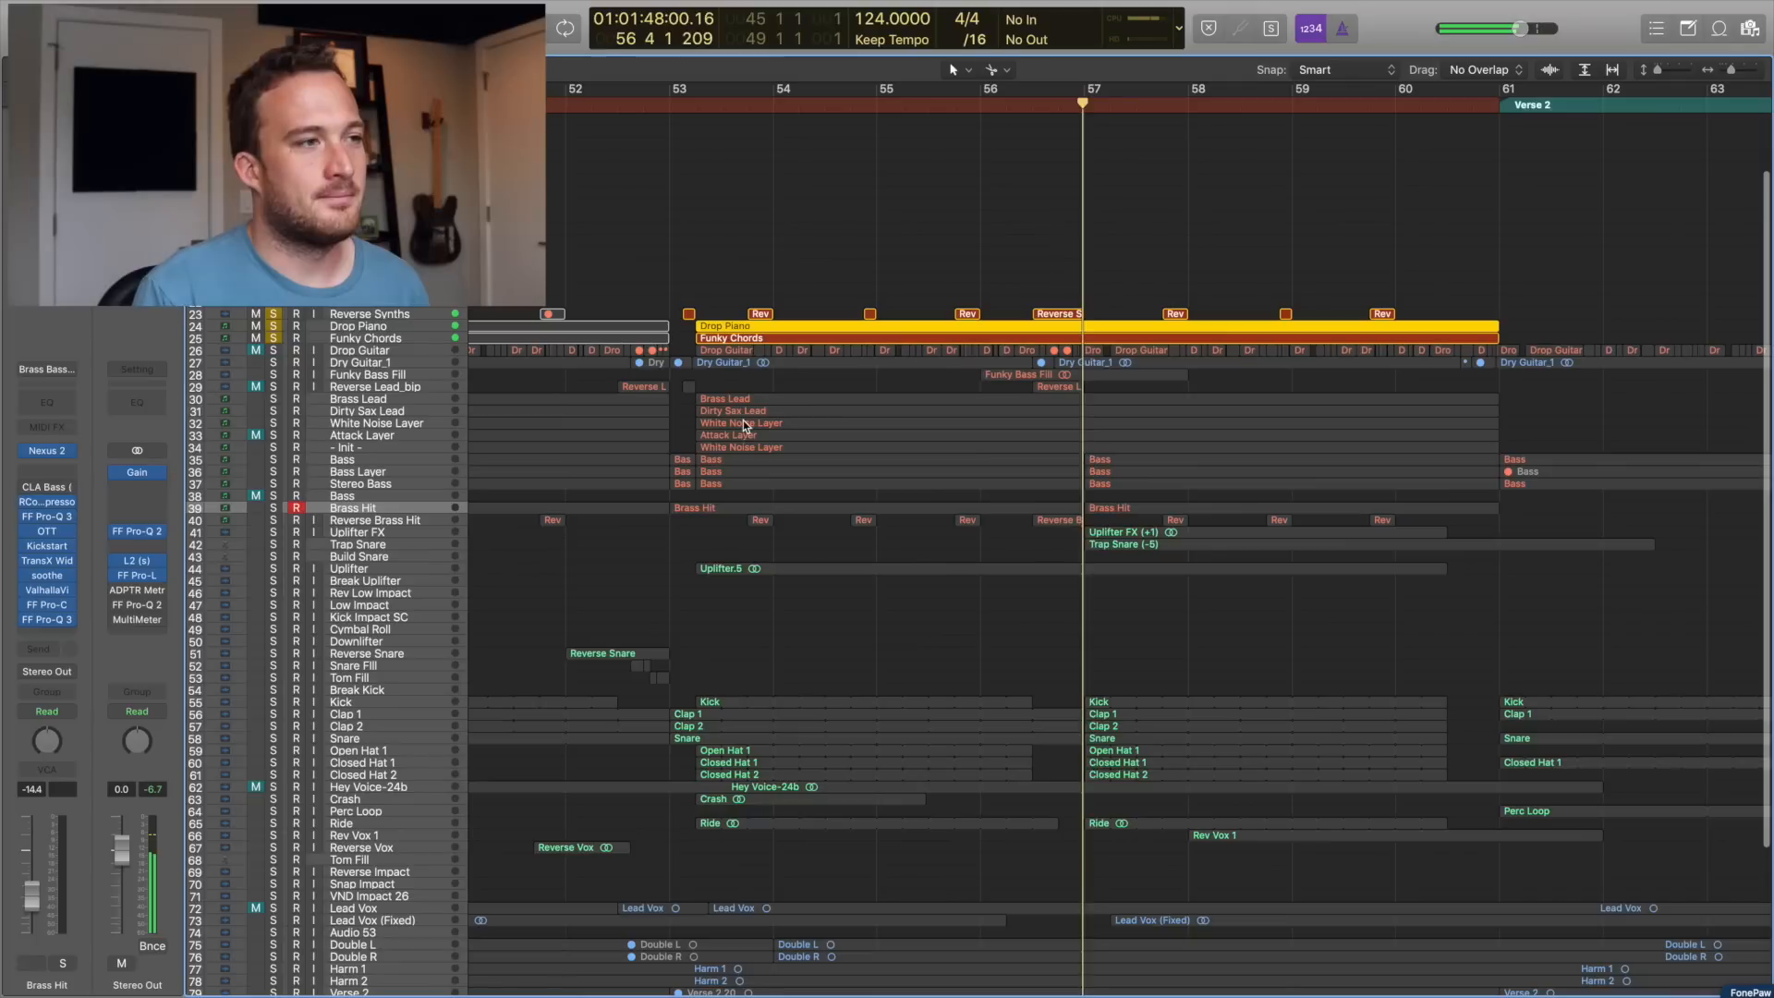
- Bring up the Drop Piano's instrument window for inspection, and play the soloed Funky Chords with the cycle on
left_click(396, 328)
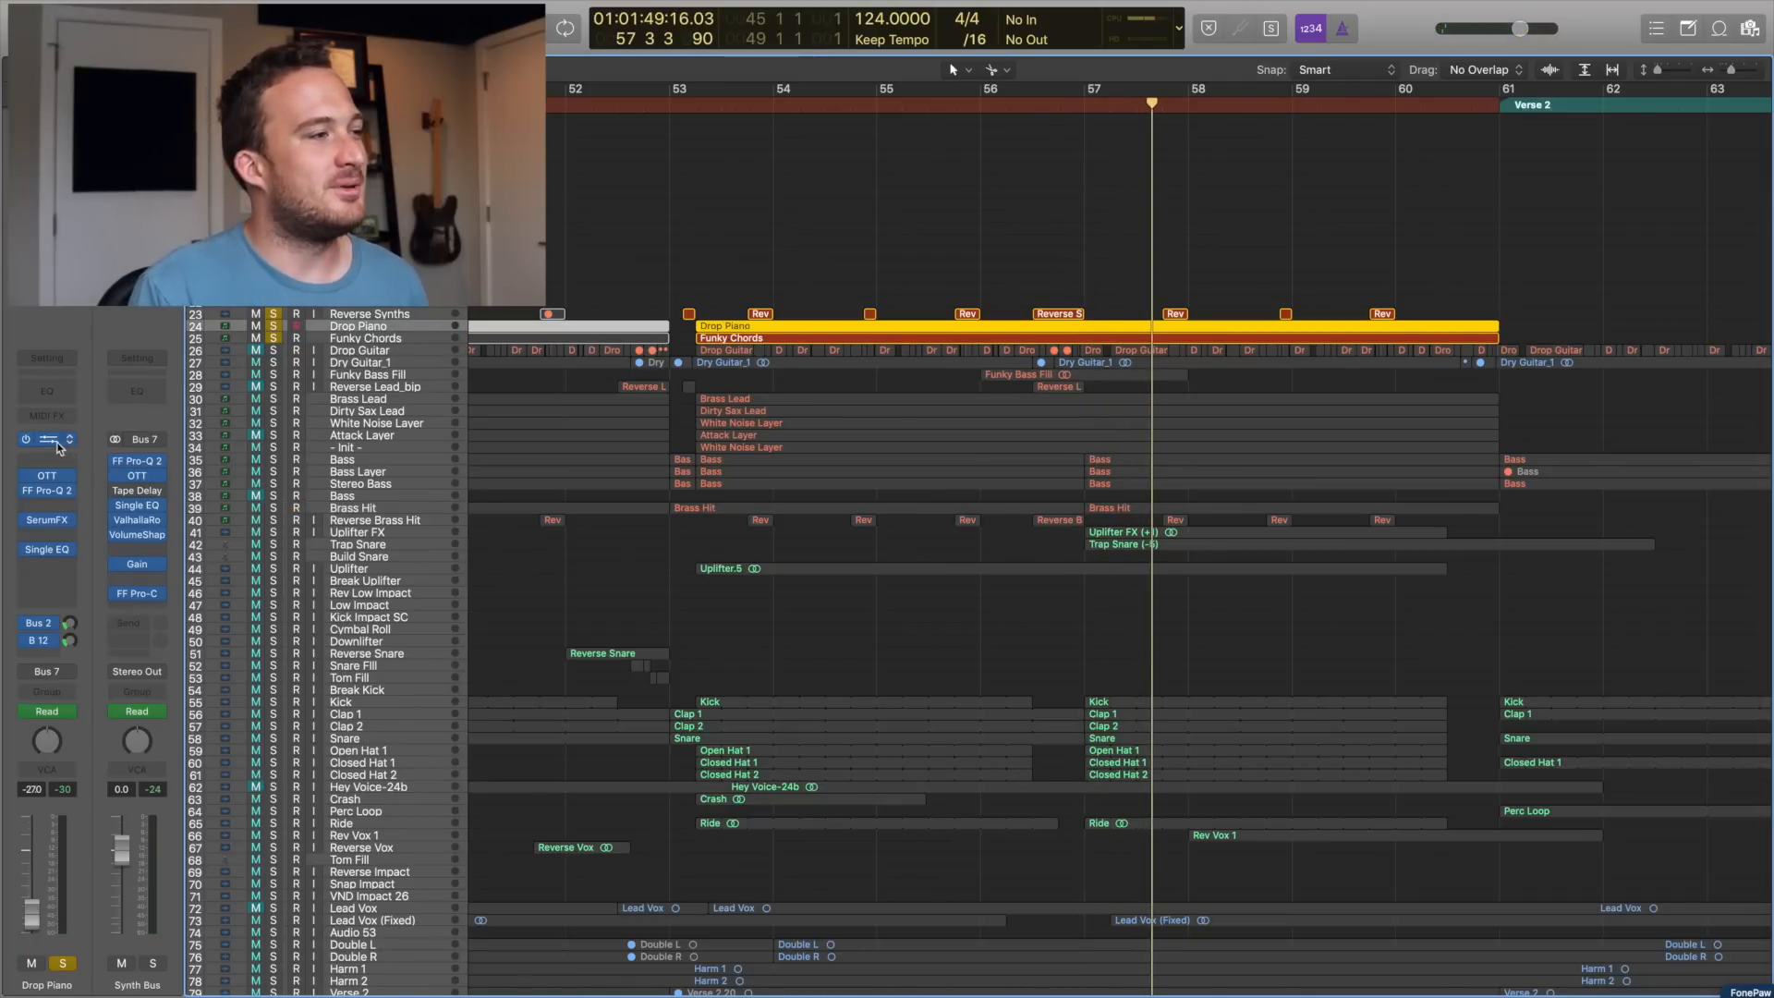
left_click_drag(492, 50, 1262, 287)
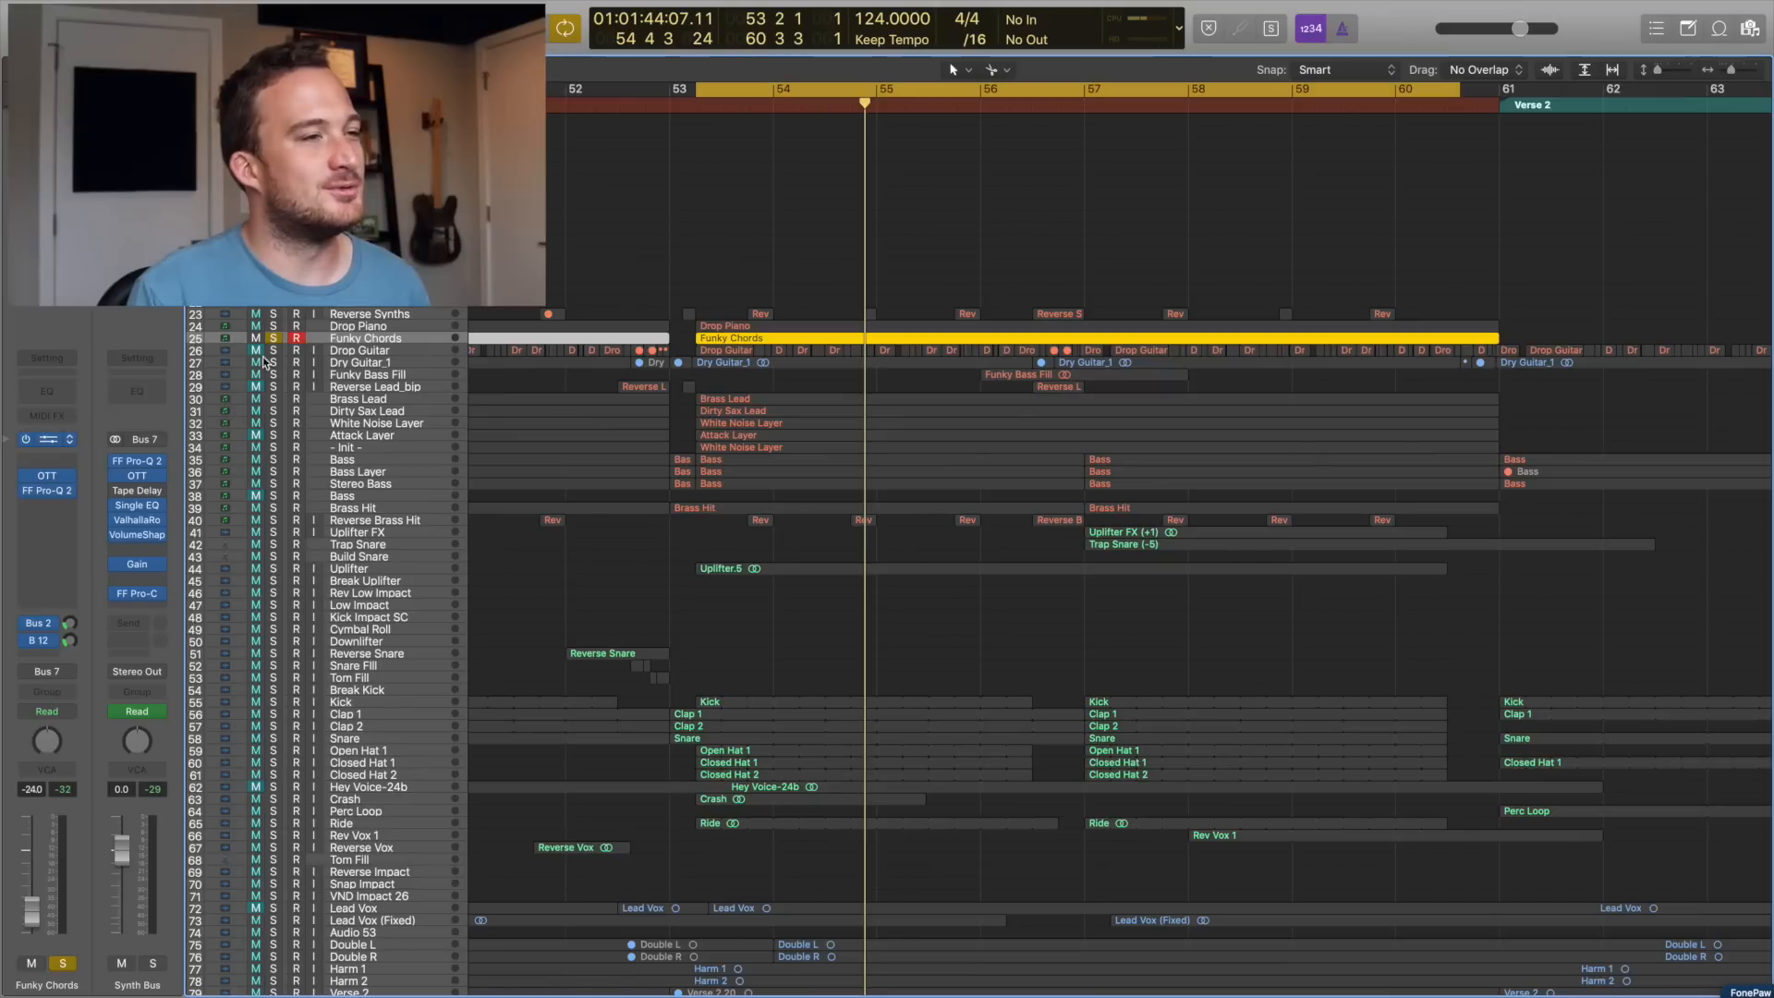
key("space")
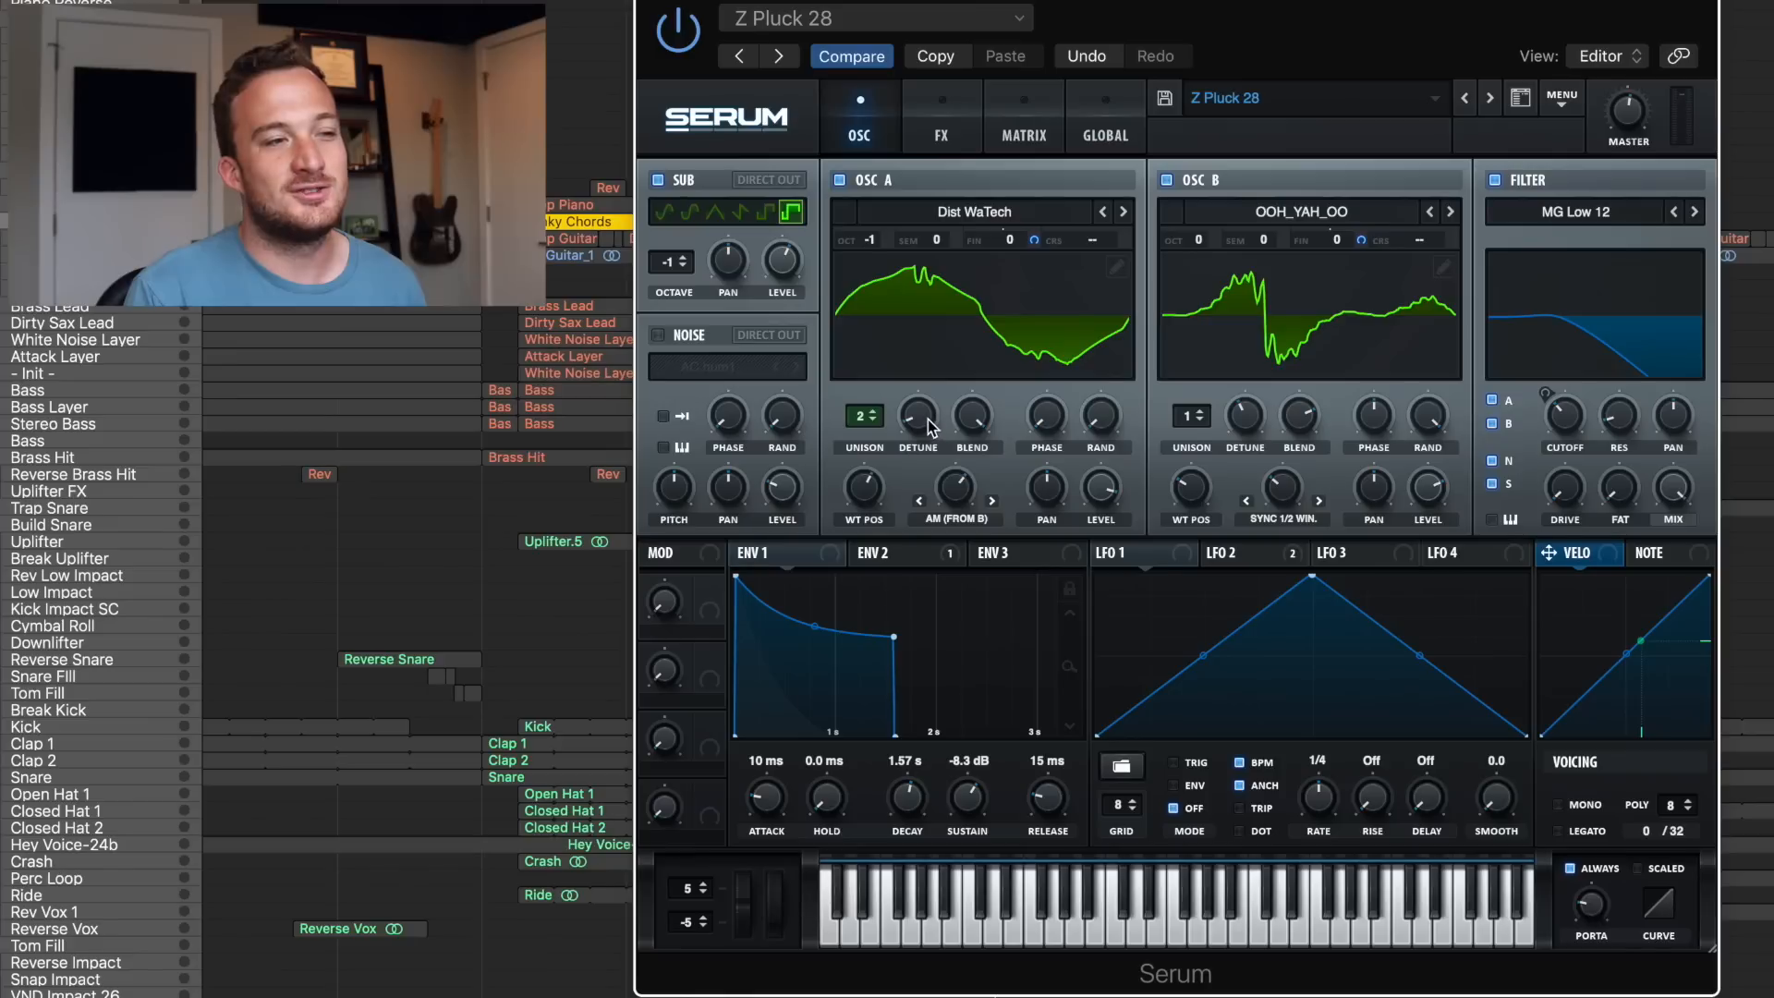
- Inspect the Funky Chords' Serum patch Z Pluck 28, including Envelope 2, the effects page, LFO 2 and oscillator A
left_click(897, 554)
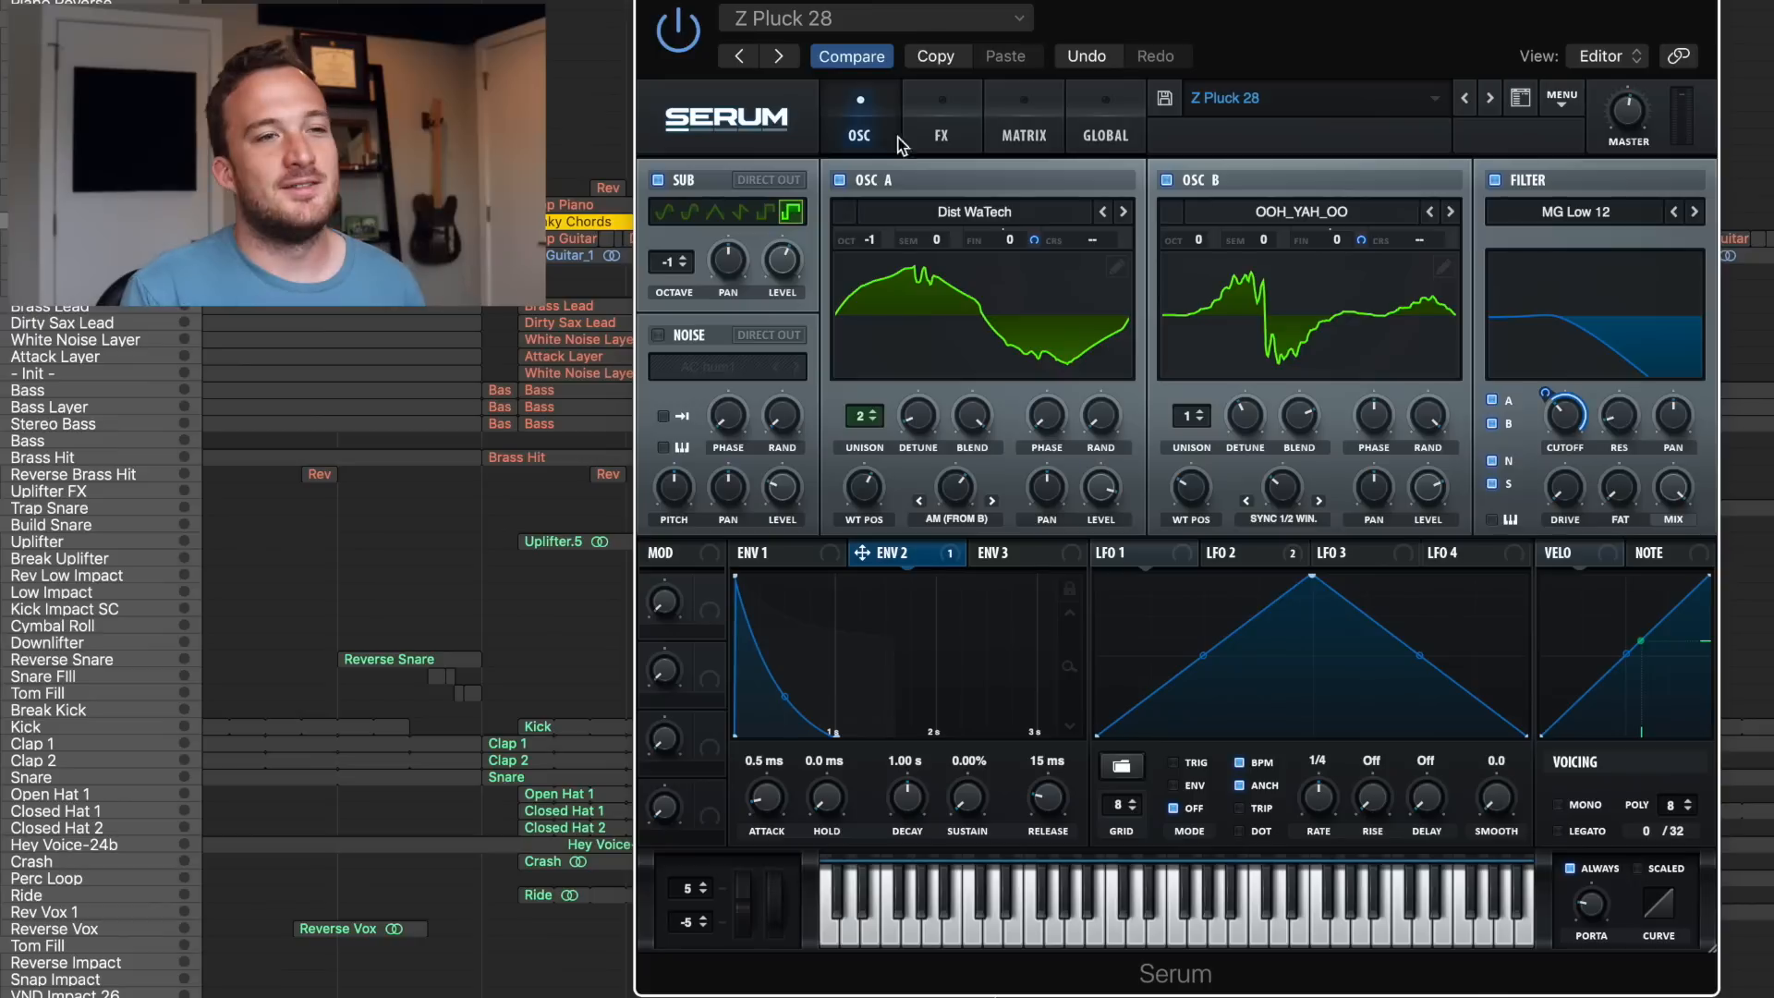
left_click(961, 131)
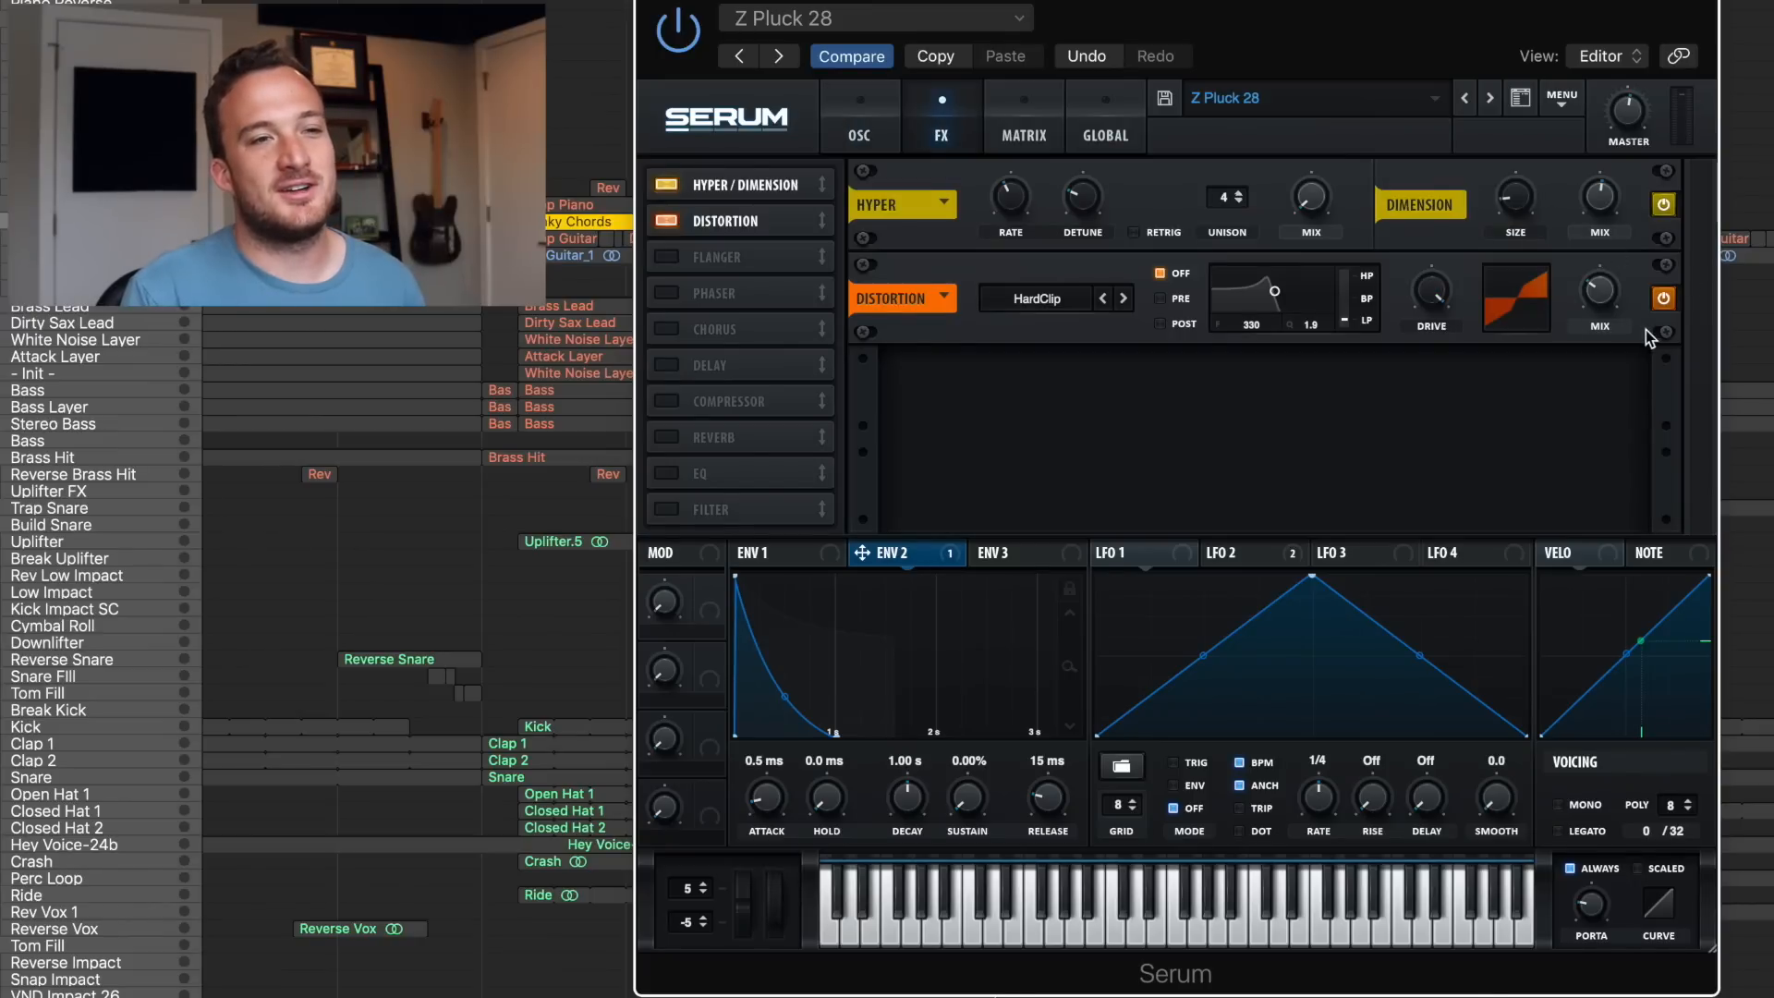
left_click(853, 134)
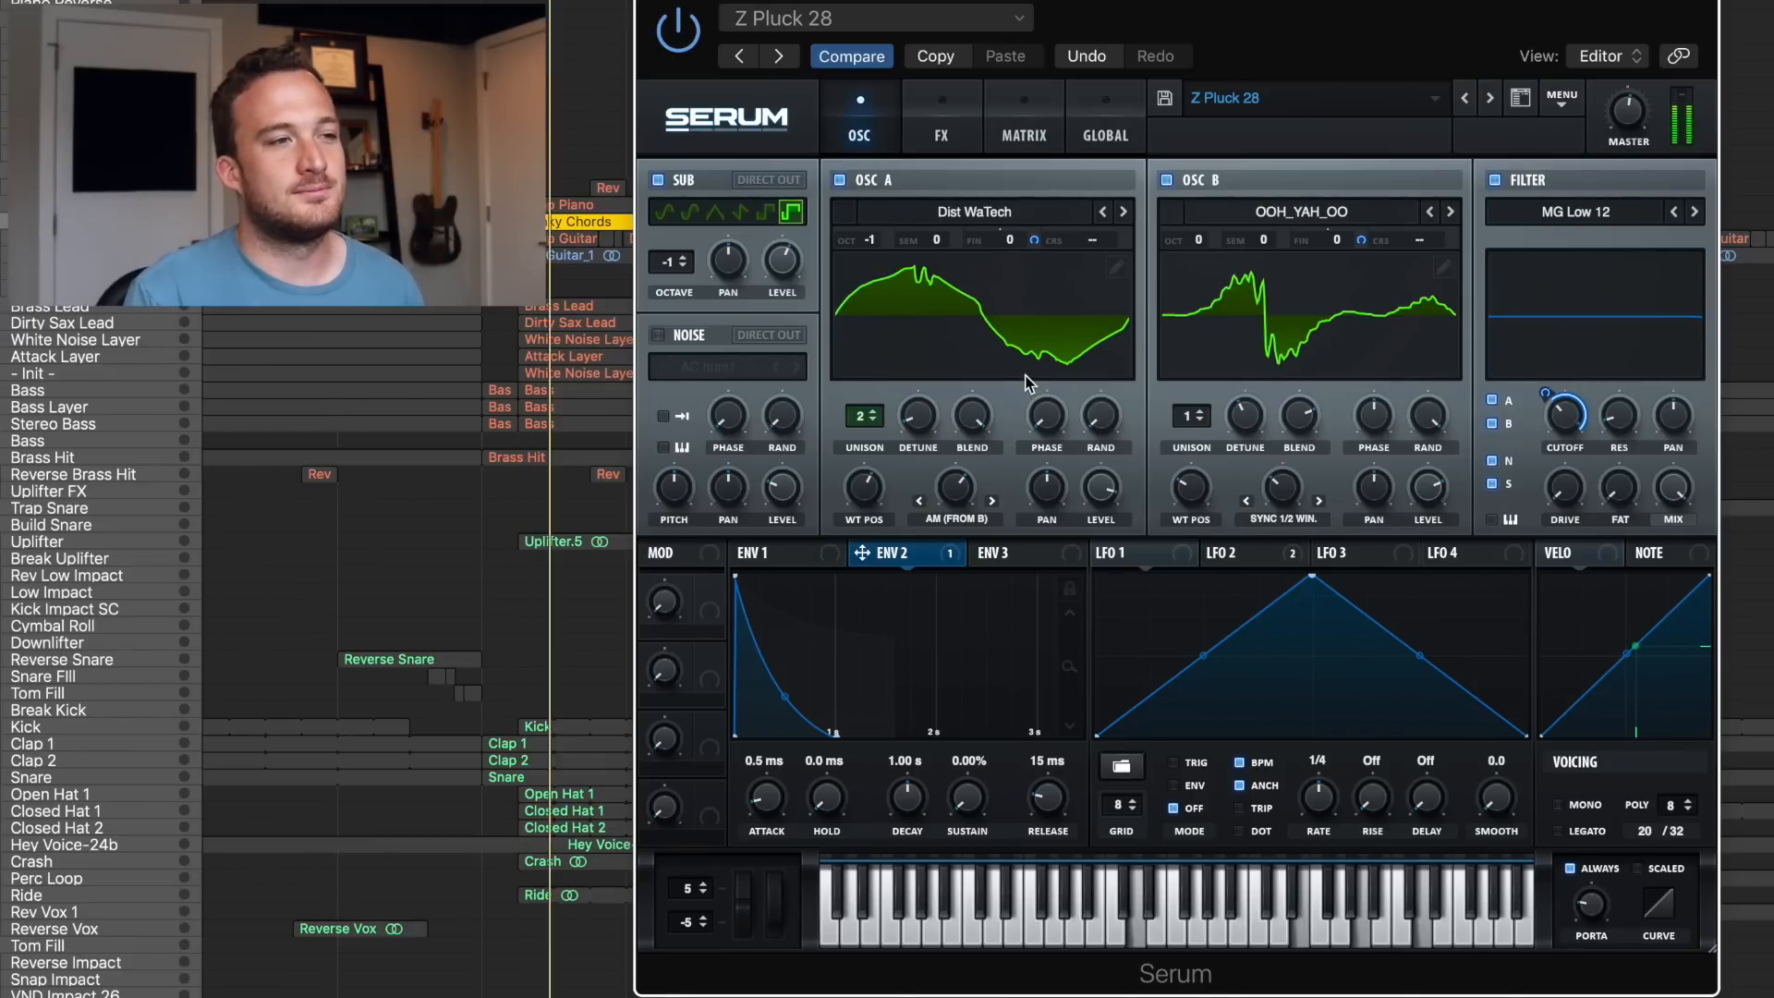
left_click(1242, 550)
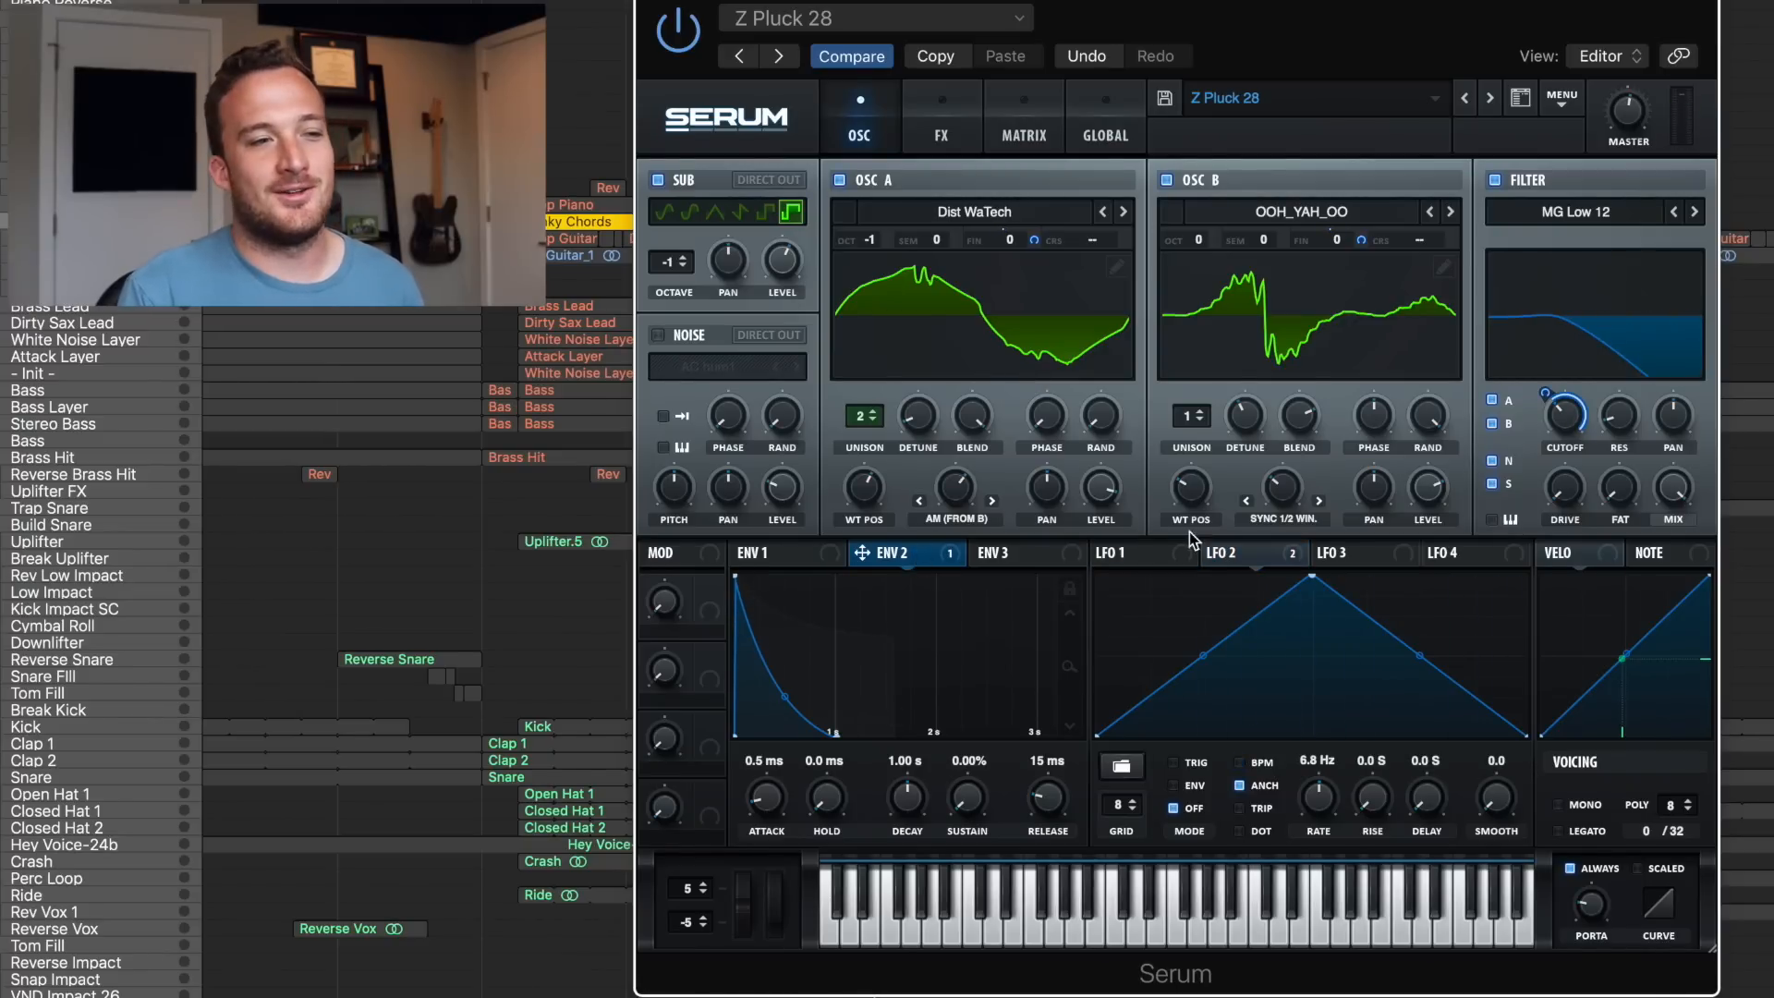
right_click(1033, 241)
left_click(1032, 241)
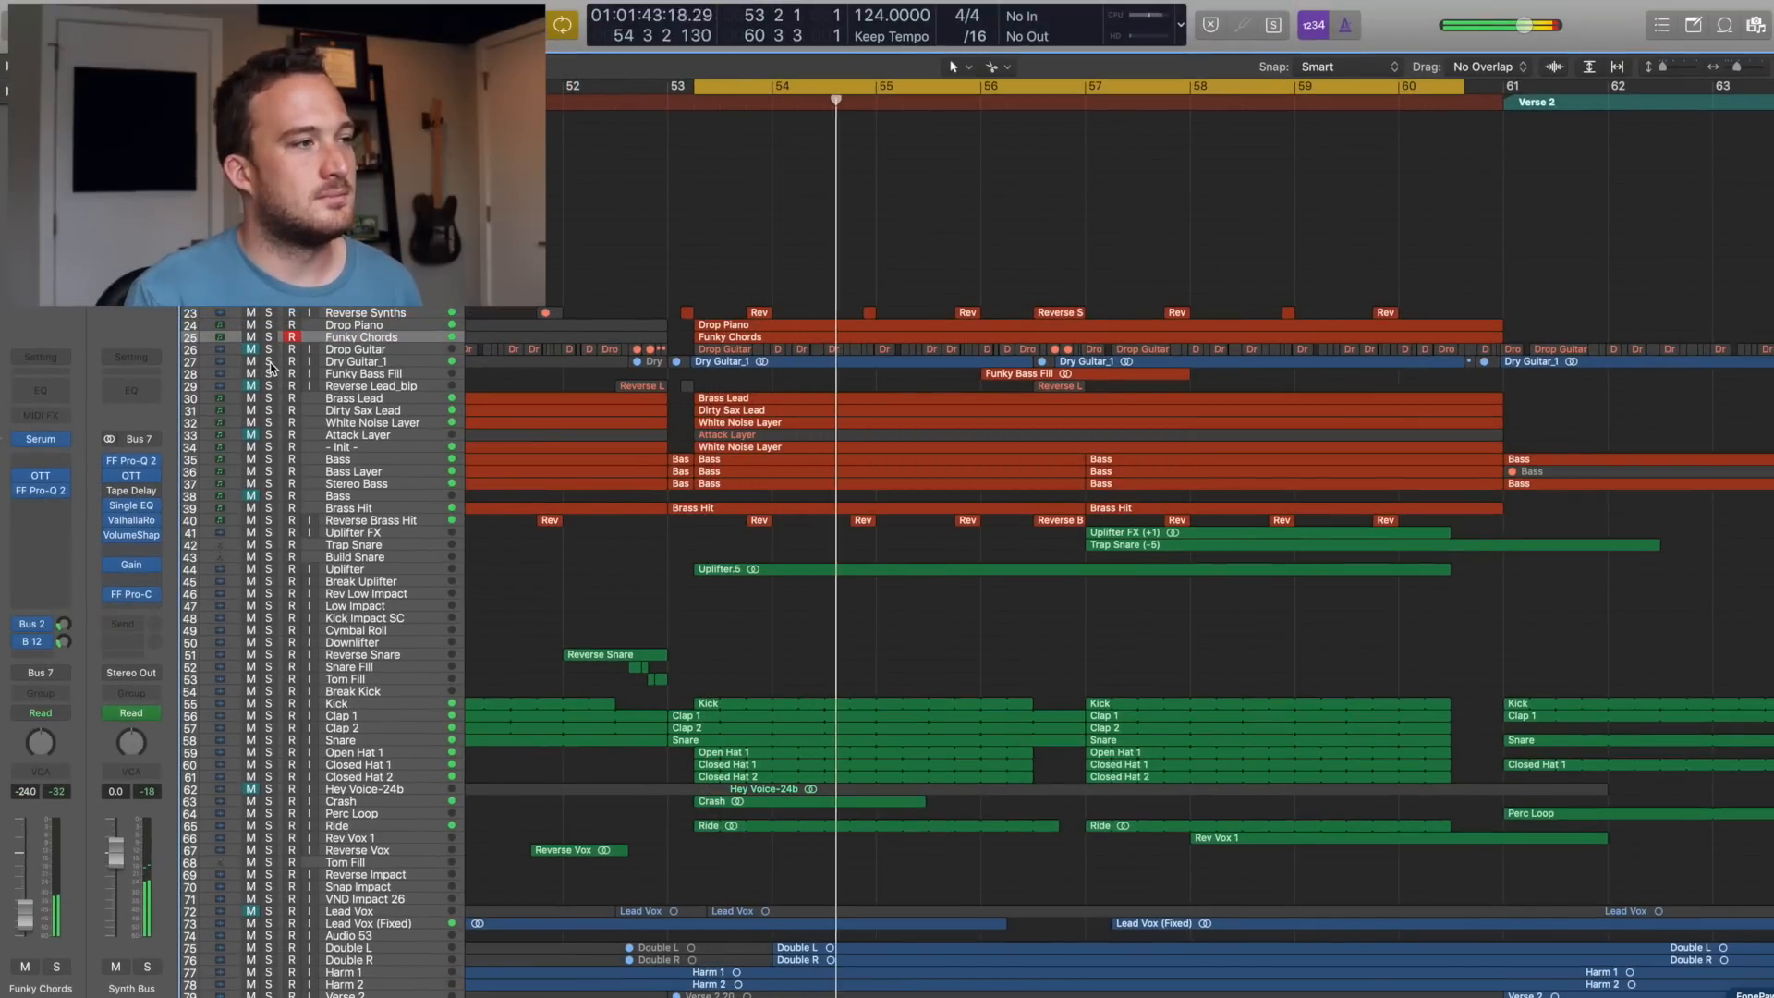
- Solo the Drop Guitar track and enlarge the track heights to examine its chopped audio regions
left_click(268, 349)
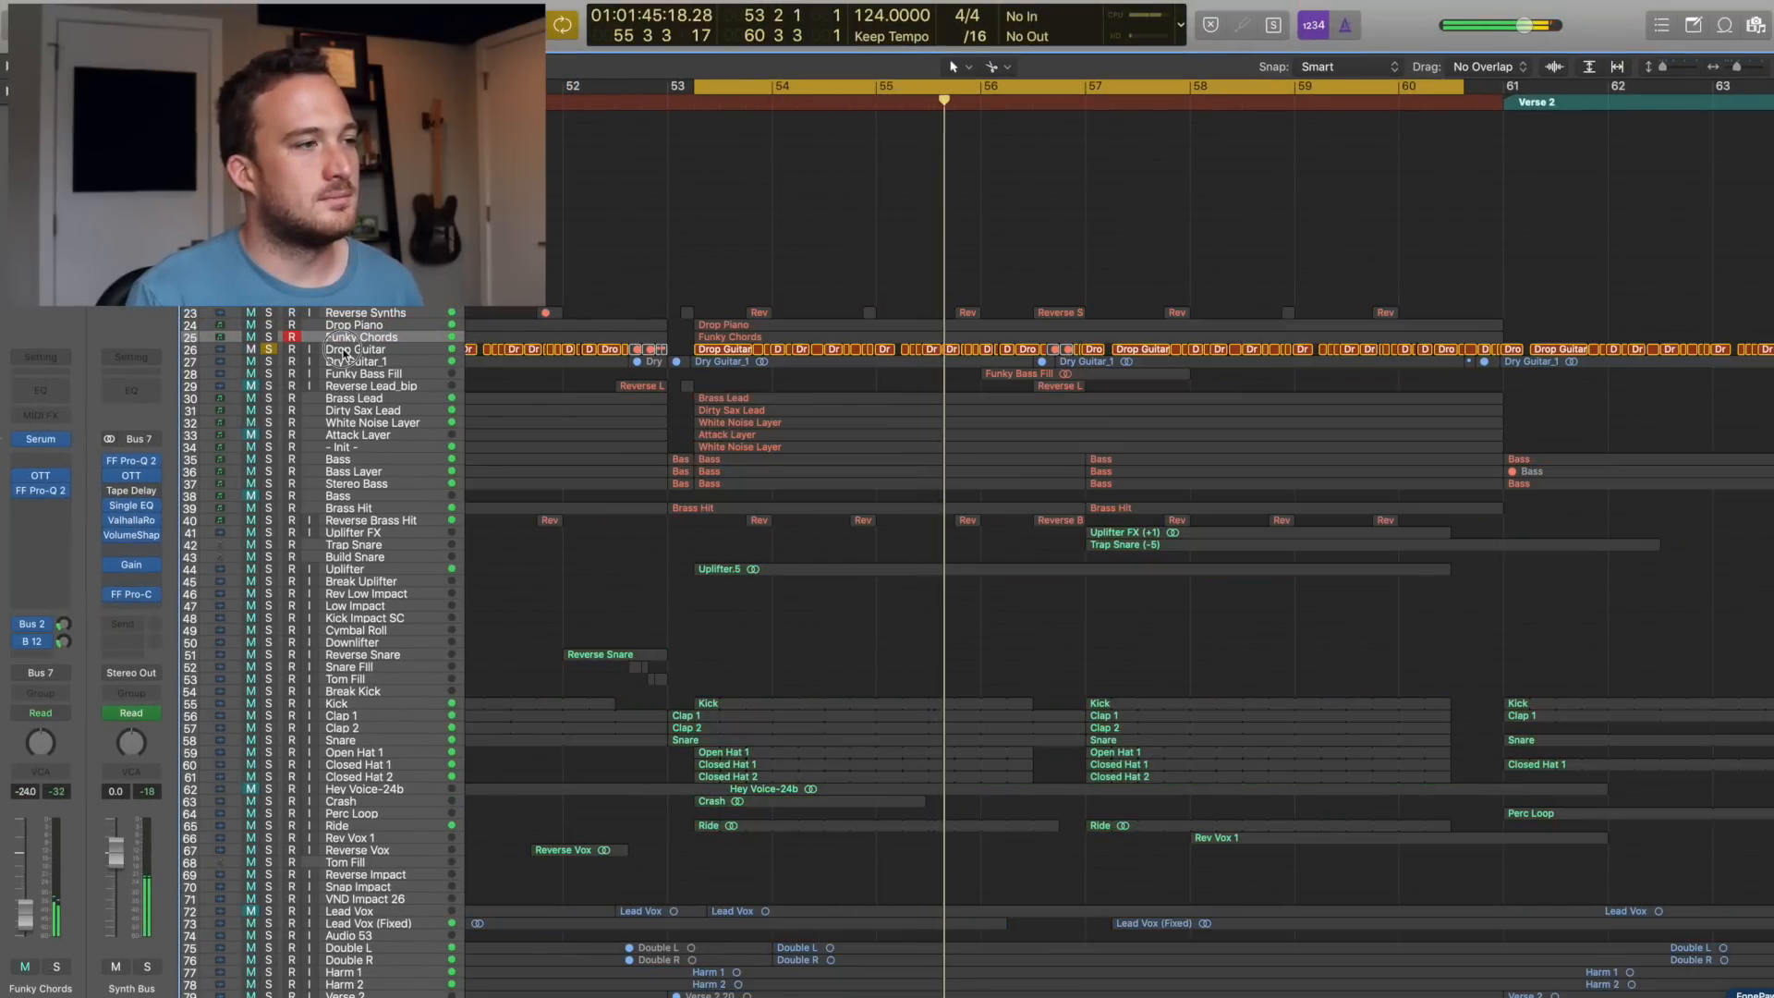
left_click(1676, 69)
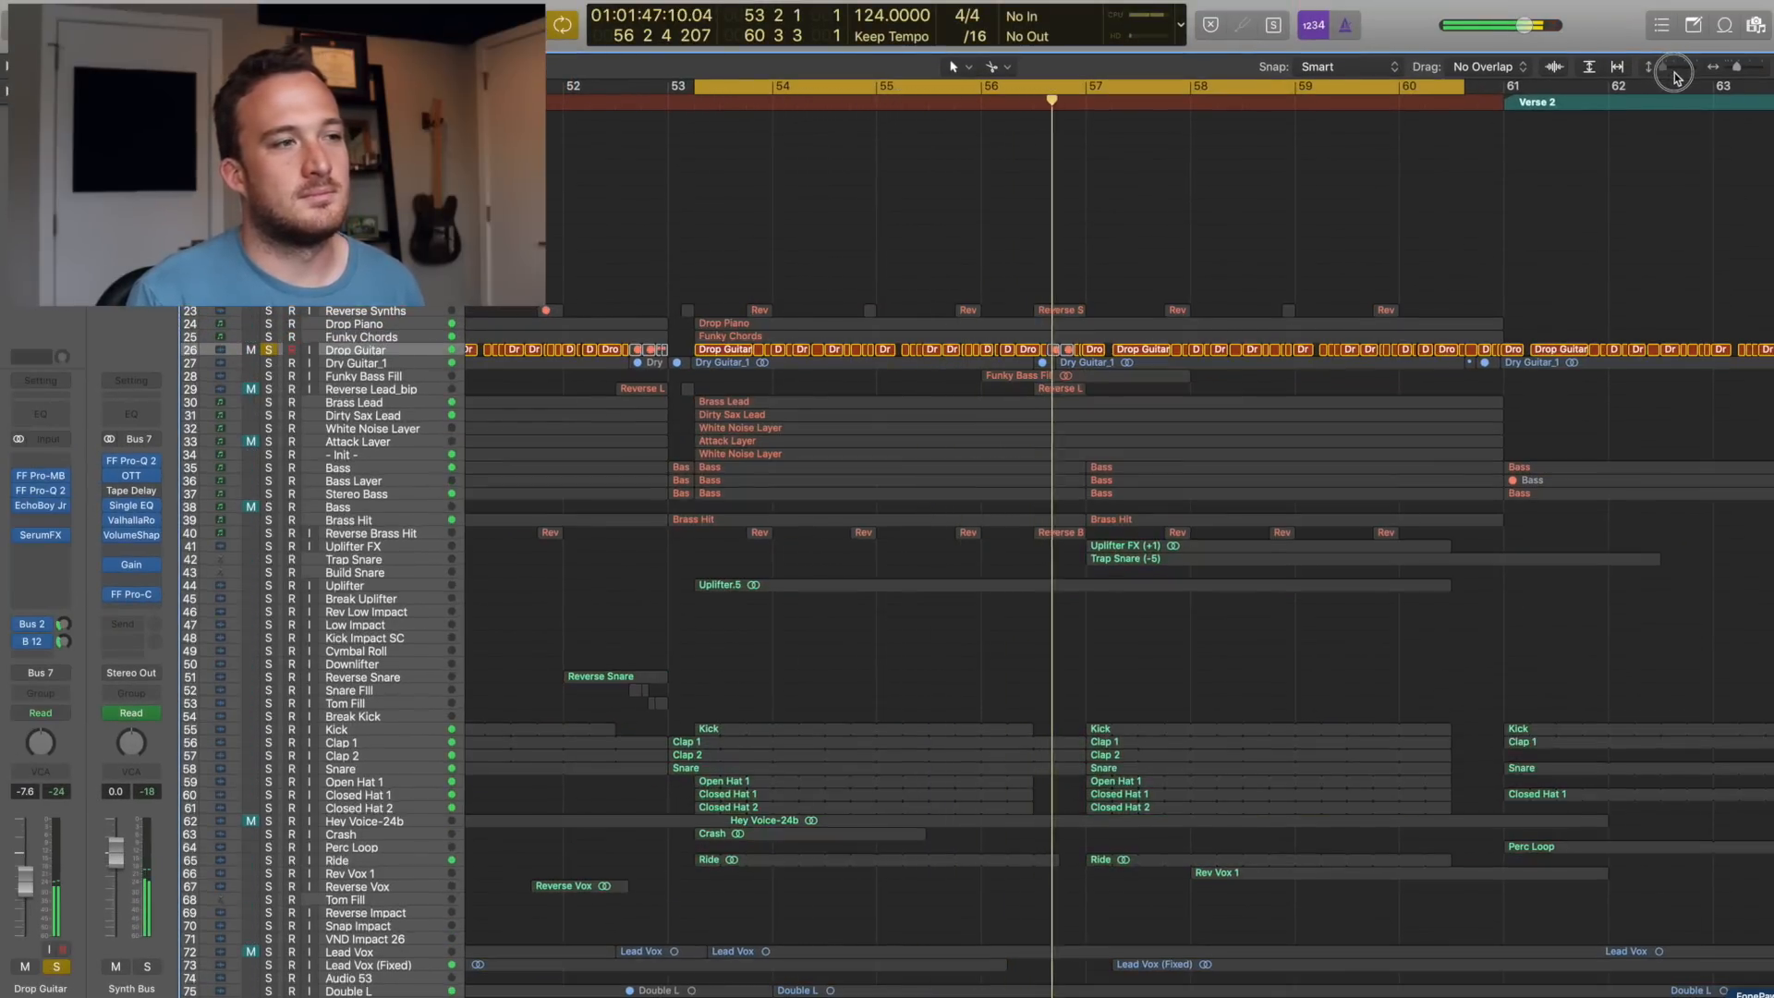
left_click_drag(1682, 78, 1688, 79)
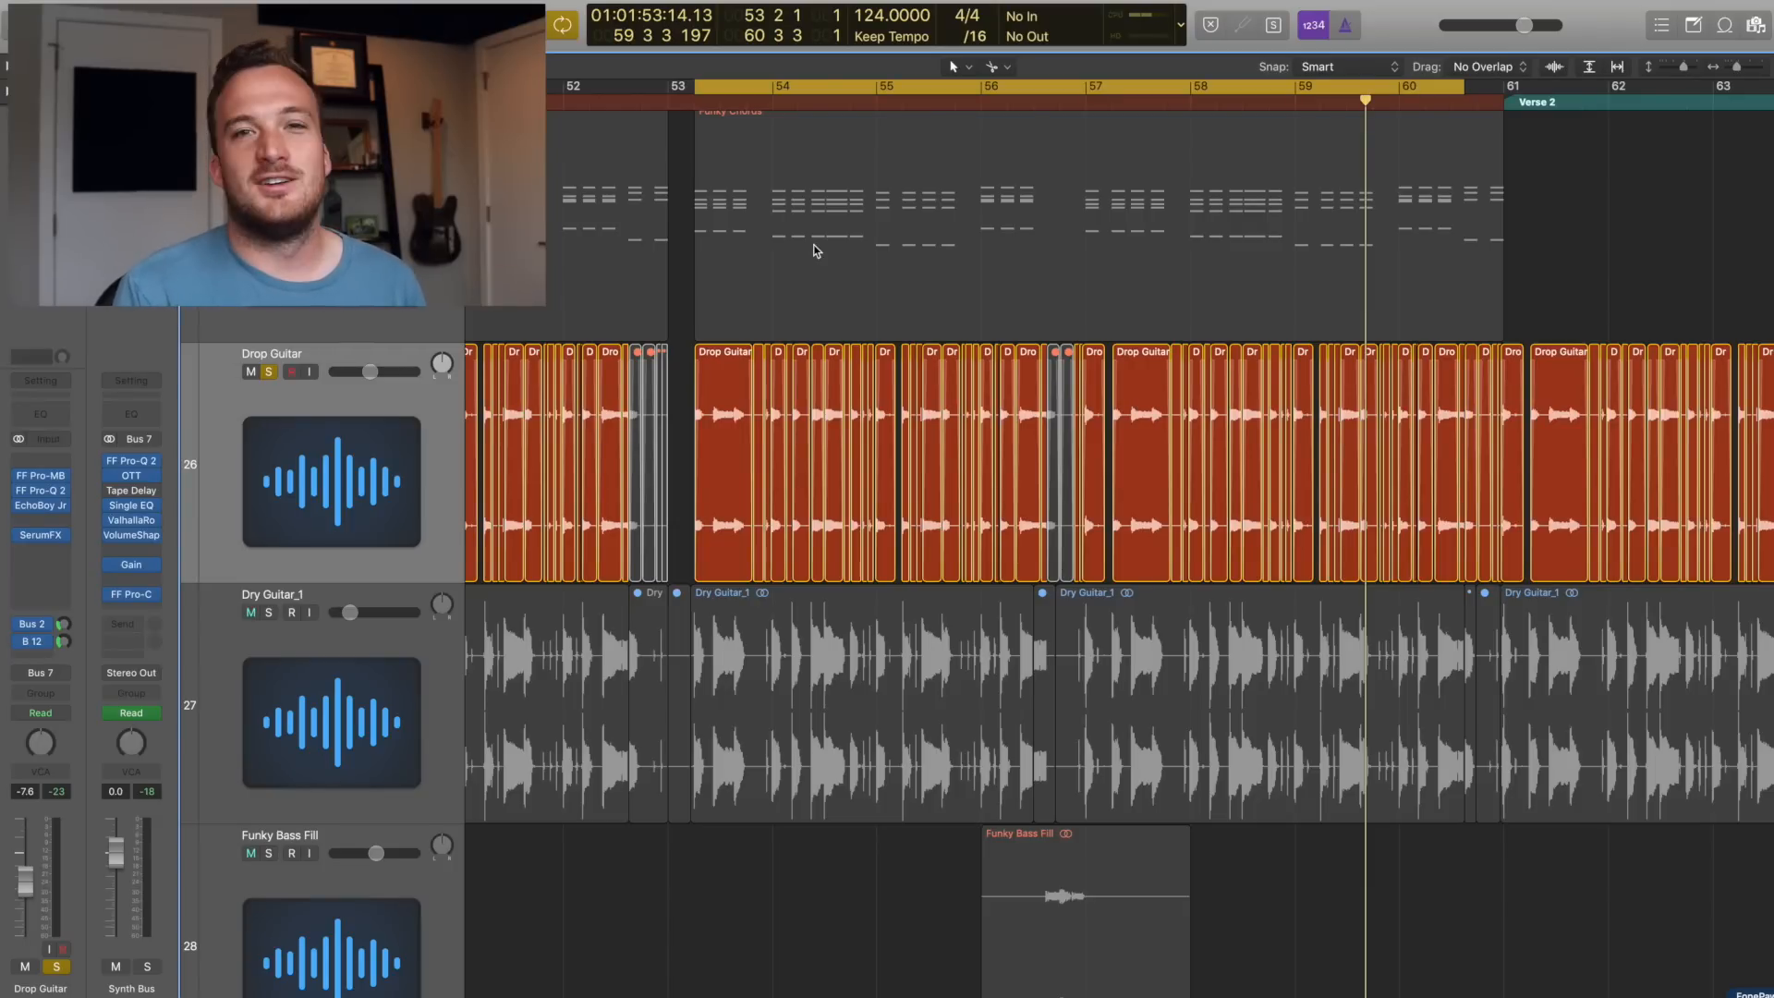
- Inspect the Drop Guitar's Bus 2 ValhallaRoom reverb and its FF Pro-MB, FF Pro-Q 2 and EchoBoy Jr. effects, and play the track
left_click(37, 623)
left_click(131, 535)
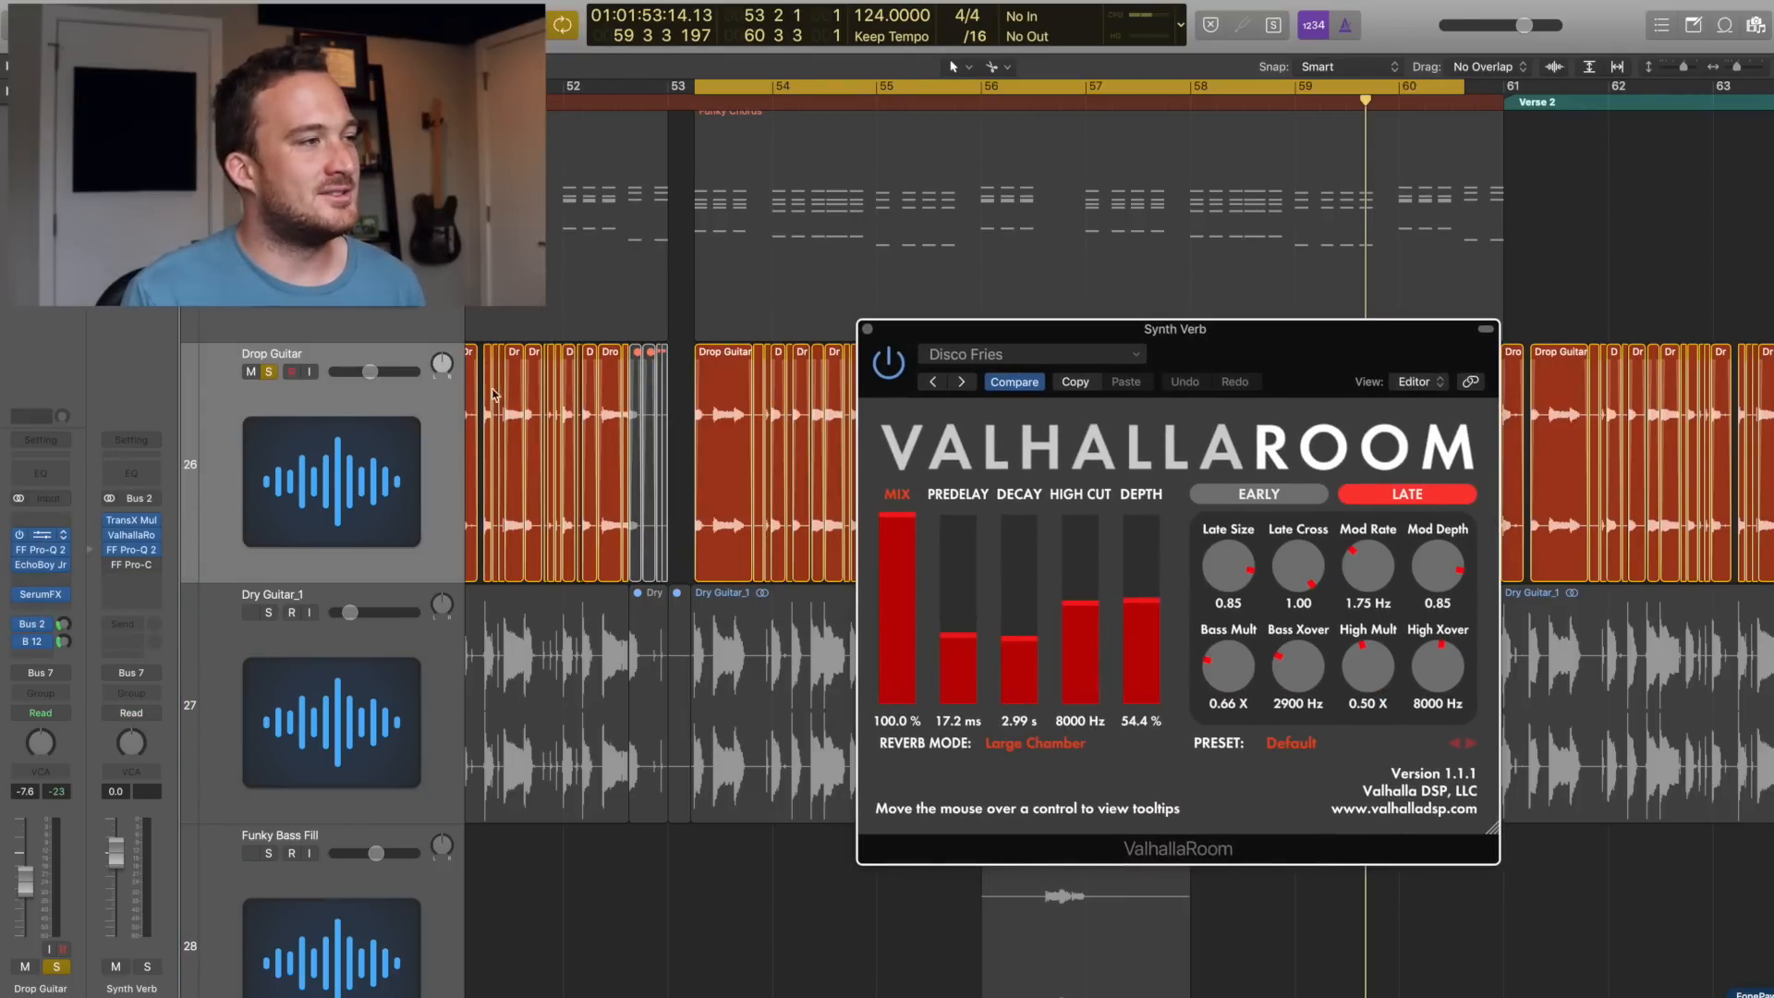
left_click_drag(231, 39, 918, 210)
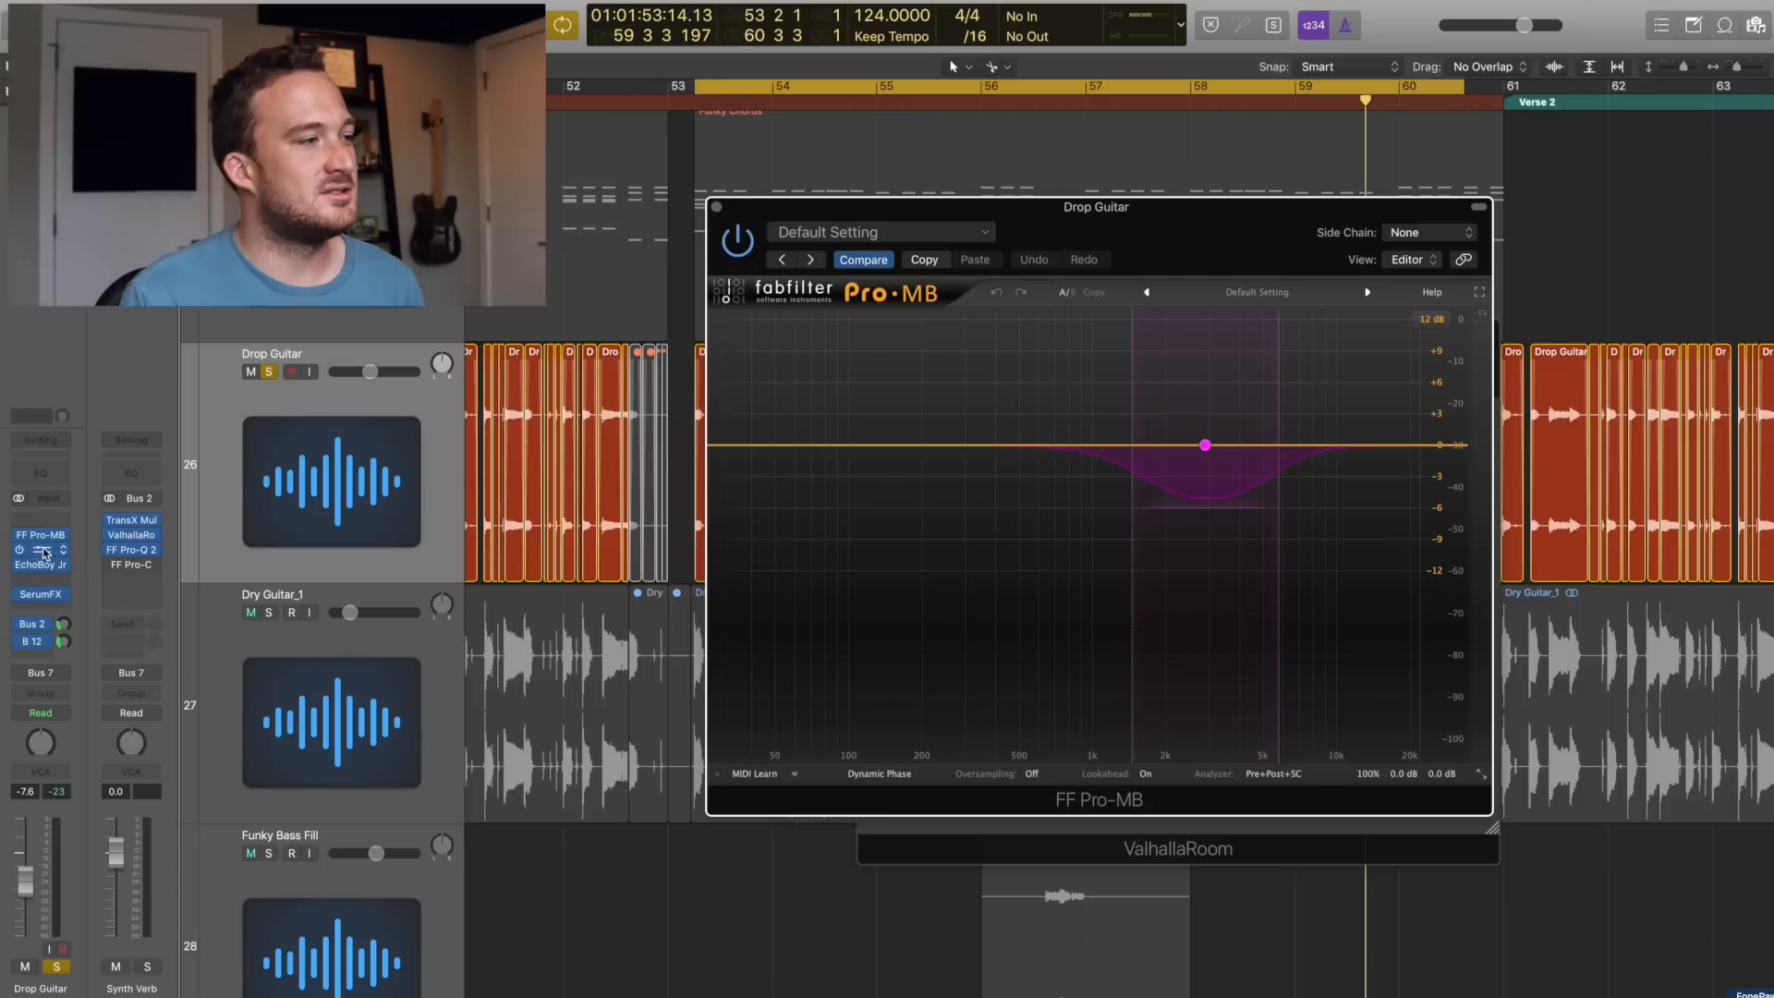
left_click_drag(483, 53, 1129, 244)
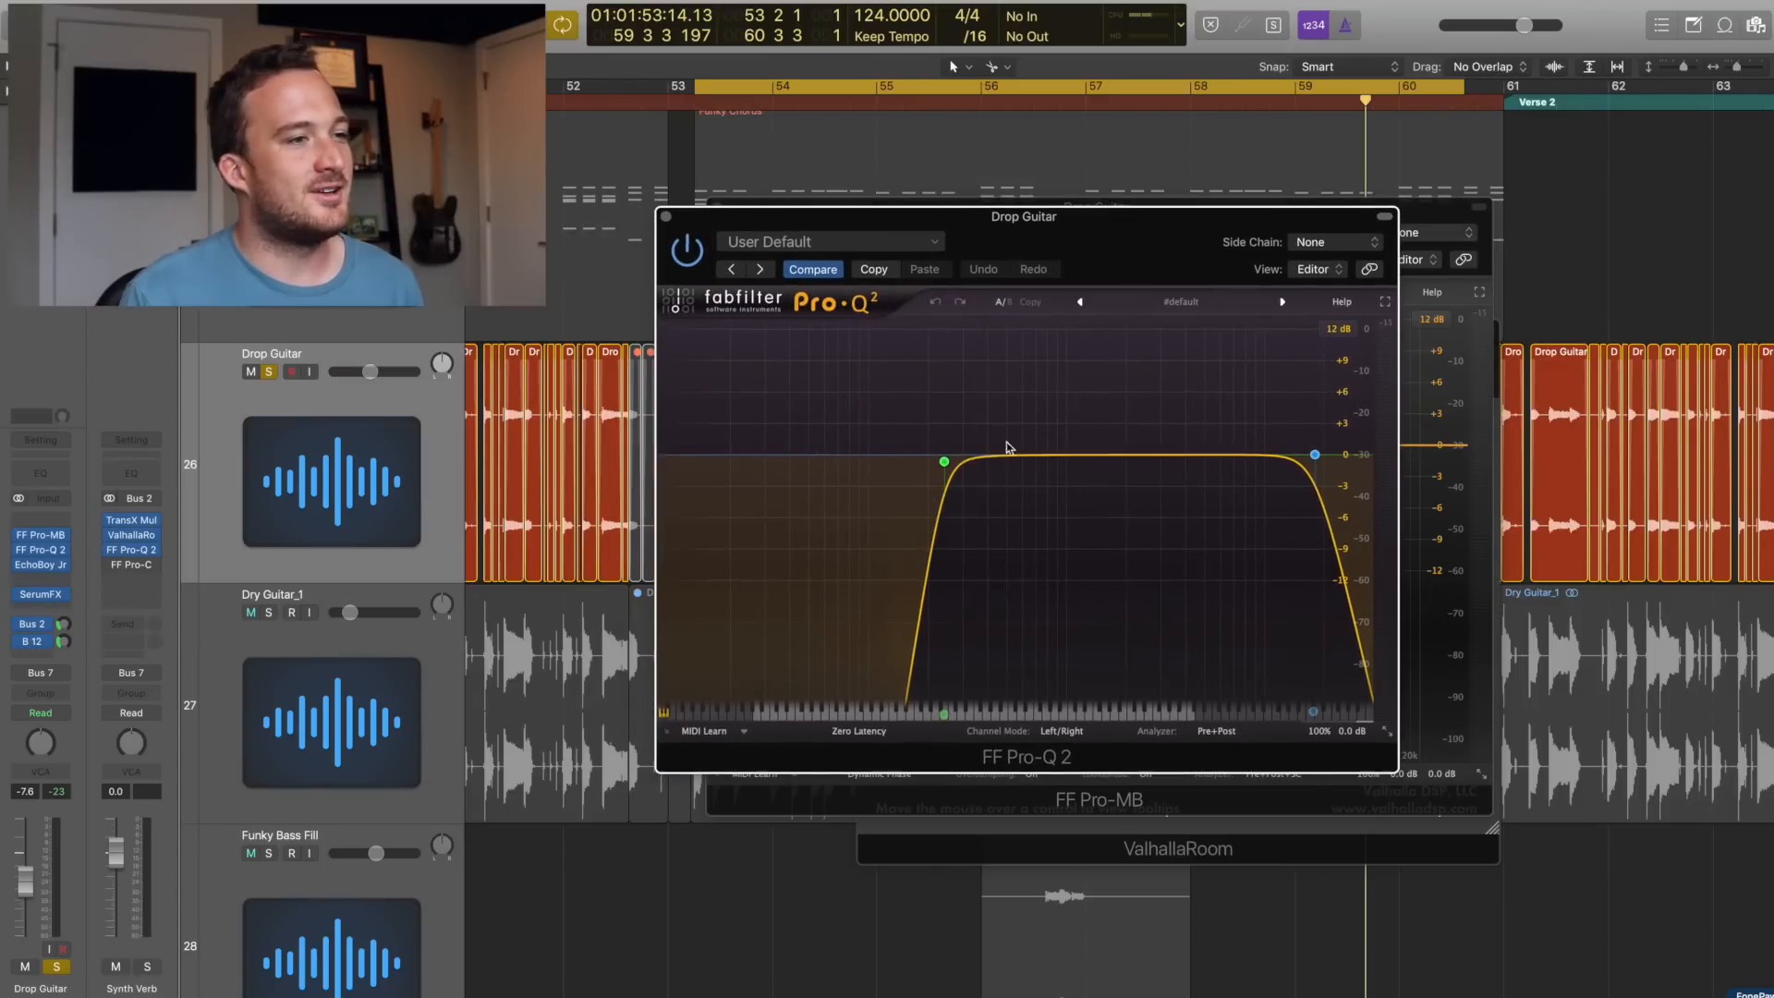
left_click(38, 566)
left_click_drag(487, 67, 1247, 409)
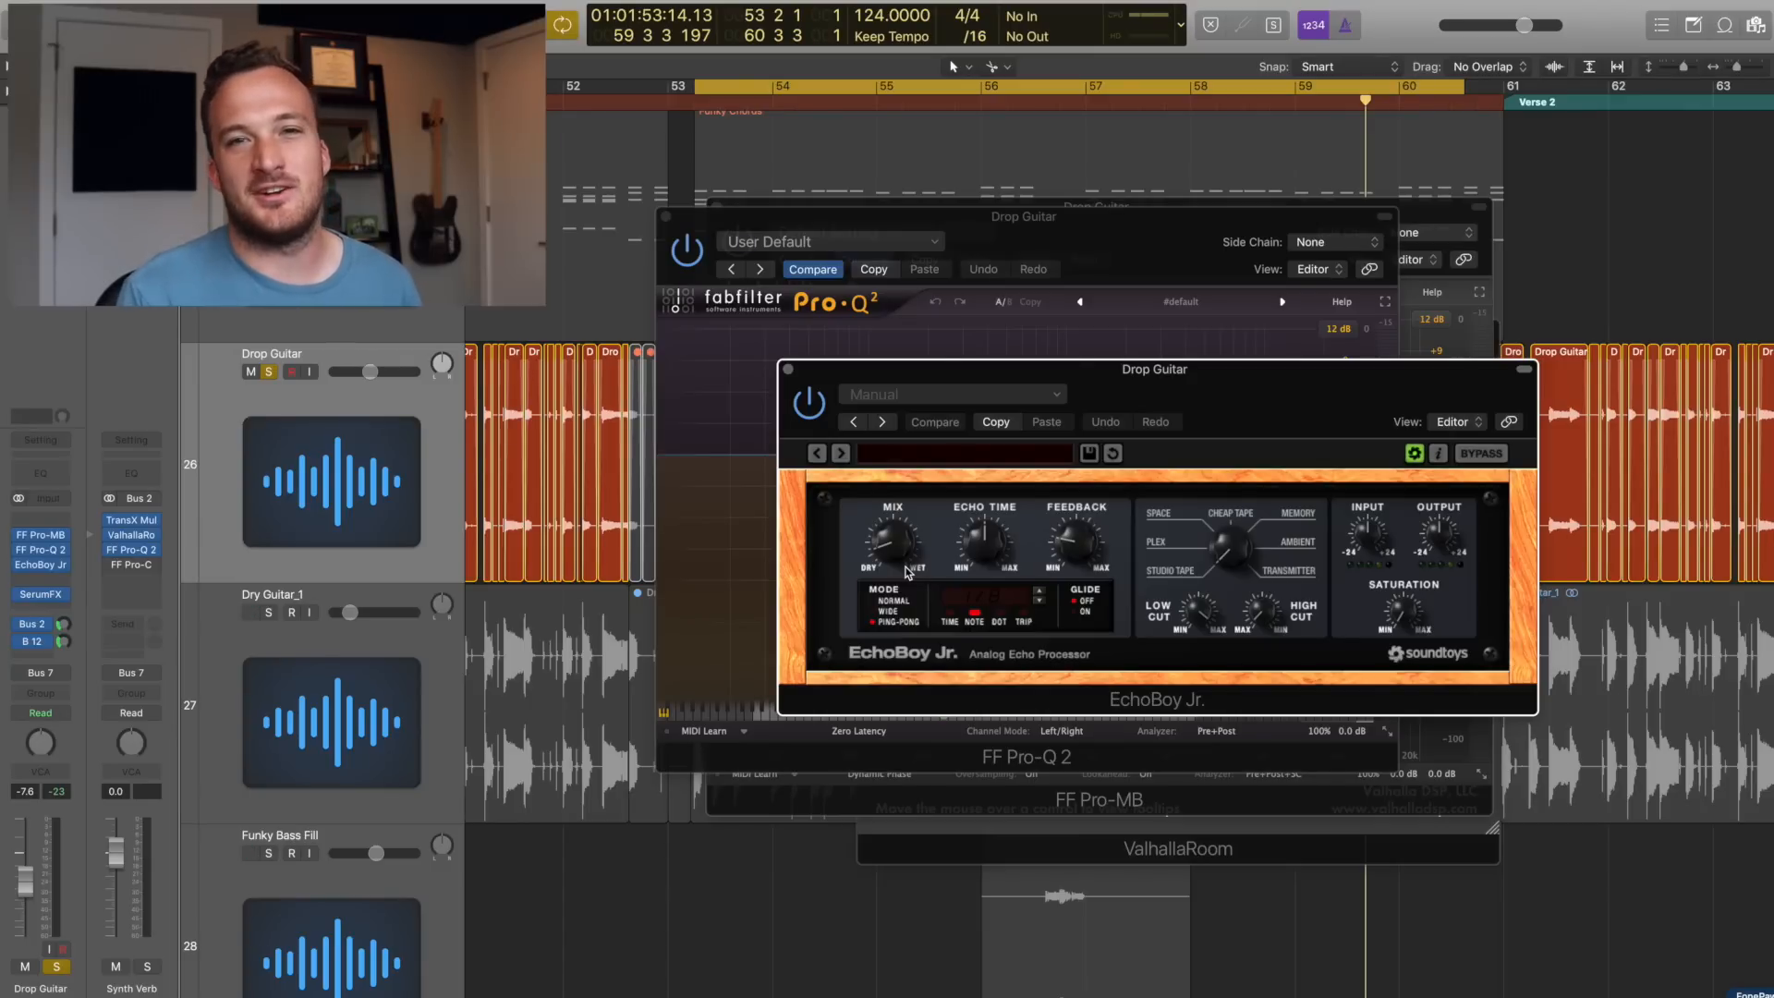
key("space")
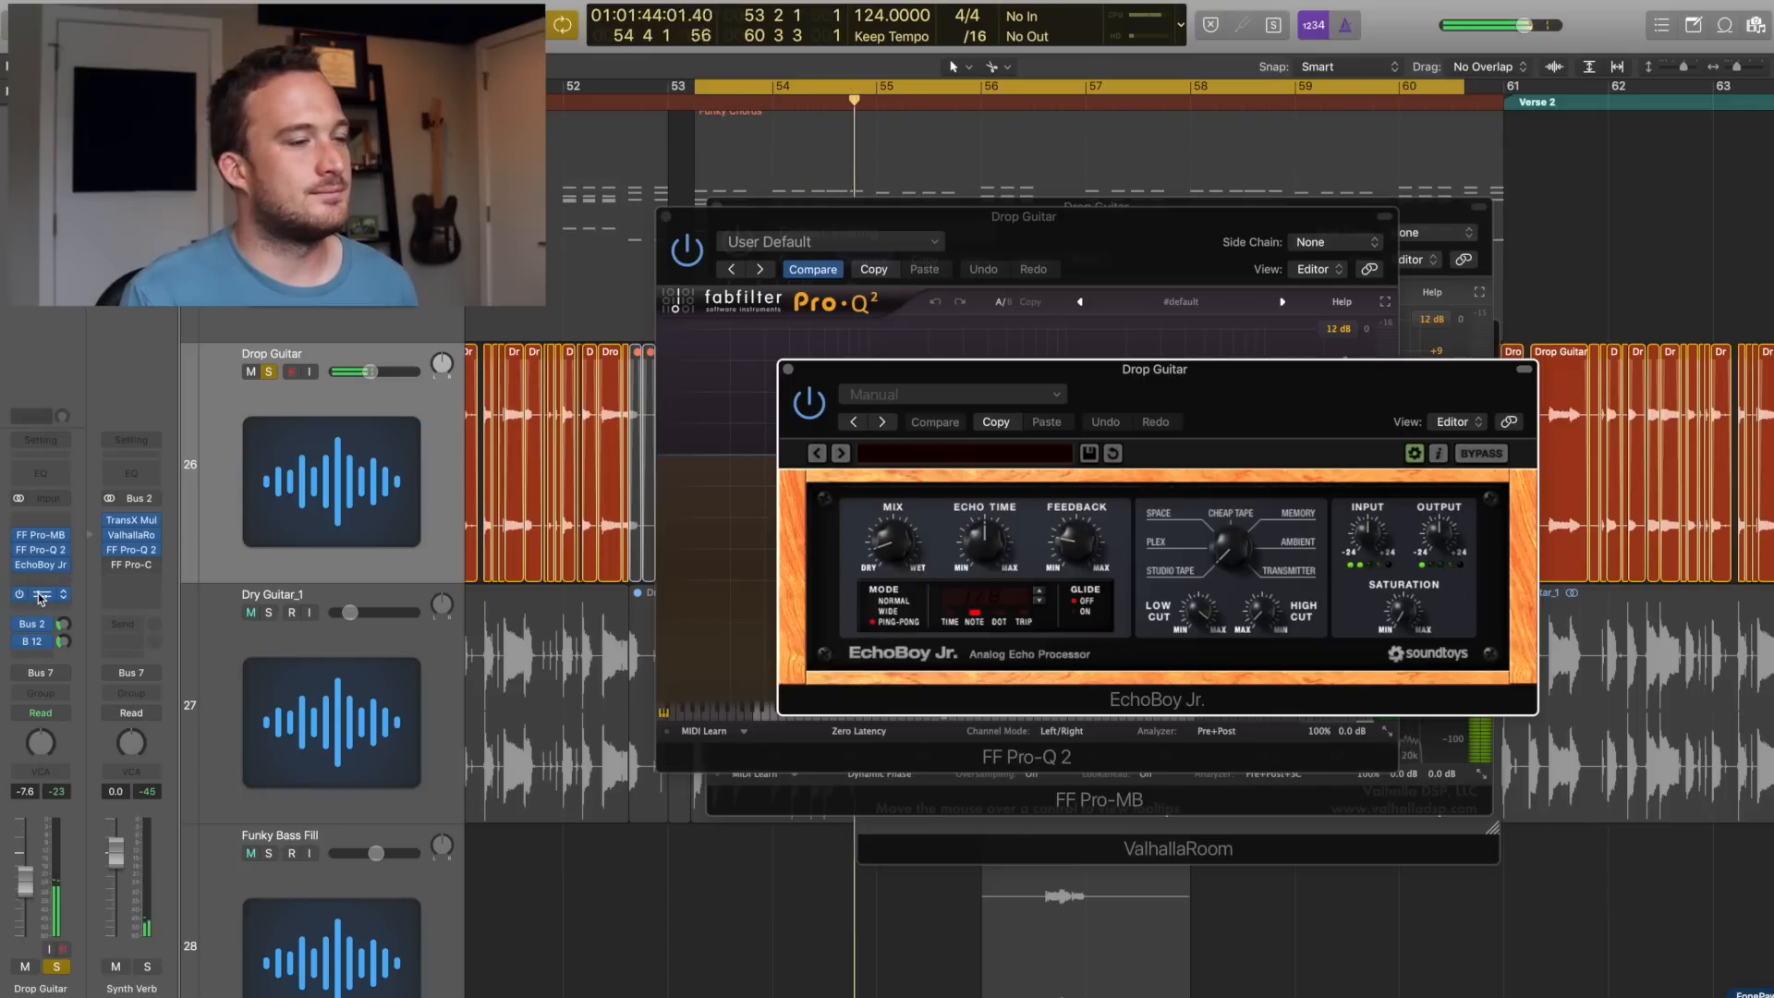
- Close the EchoBoy Jr., FF Pro-Q 2, FF Pro-MB and ValhallaRoom windows
left_click(786, 369)
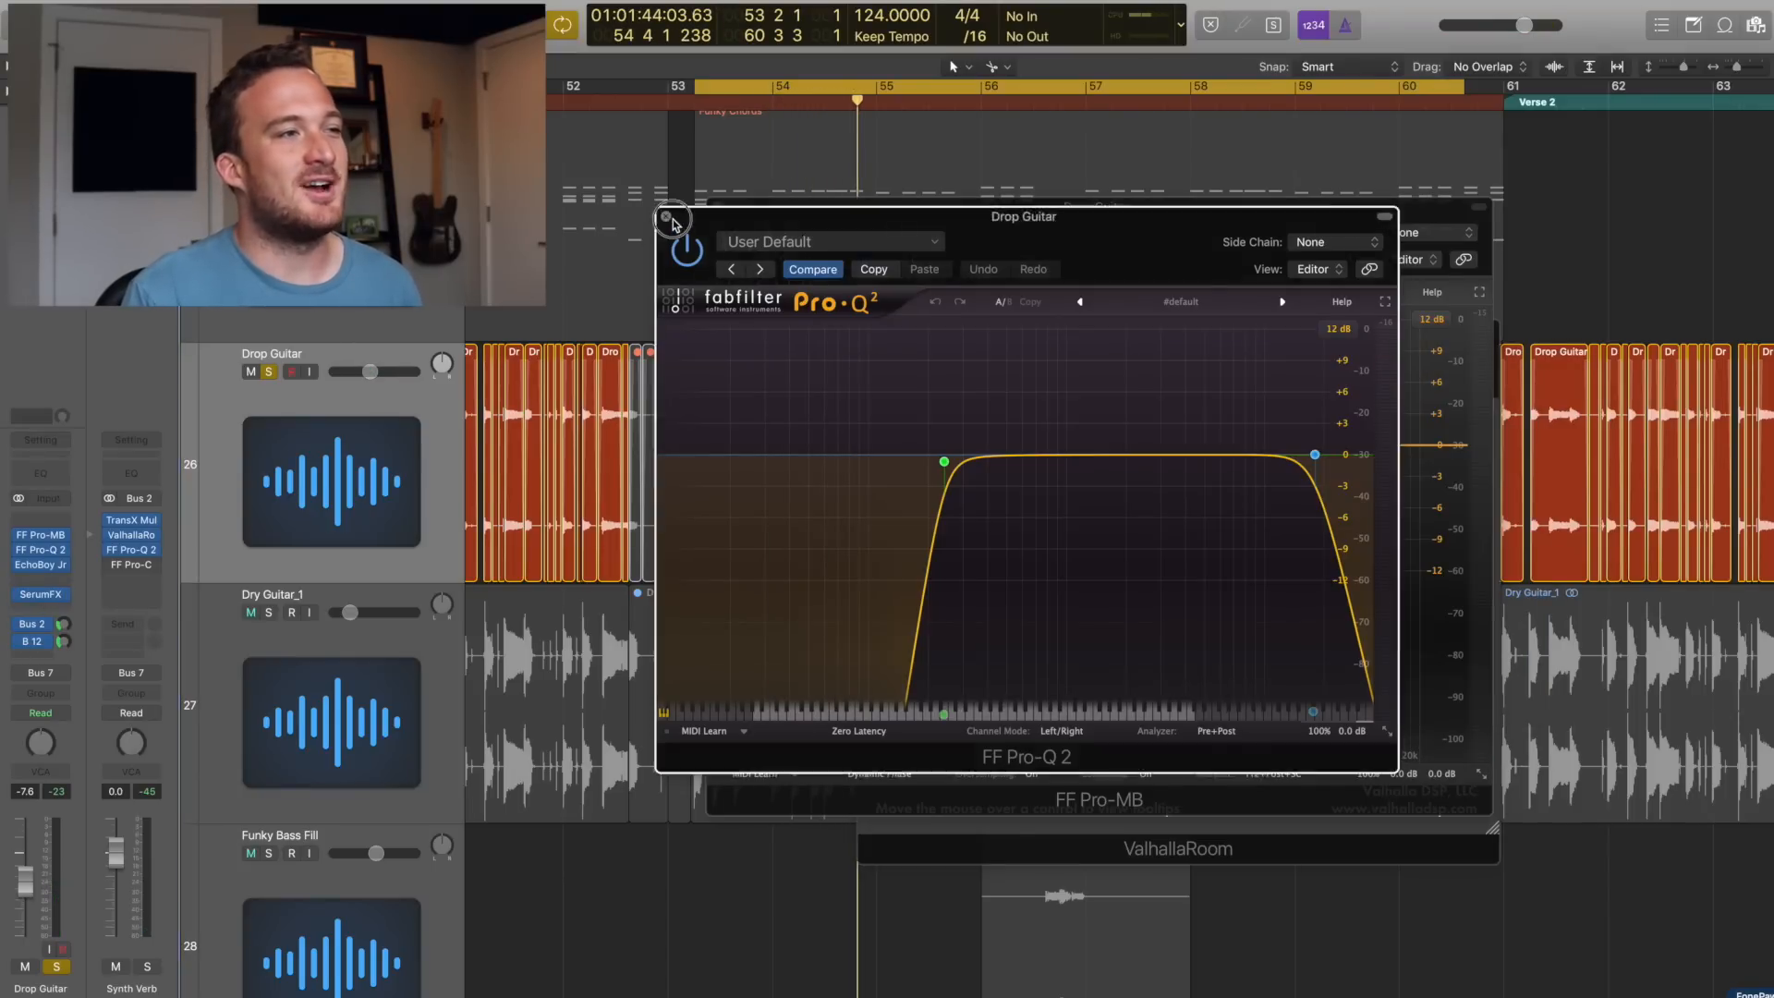
left_click(667, 217)
left_click(713, 209)
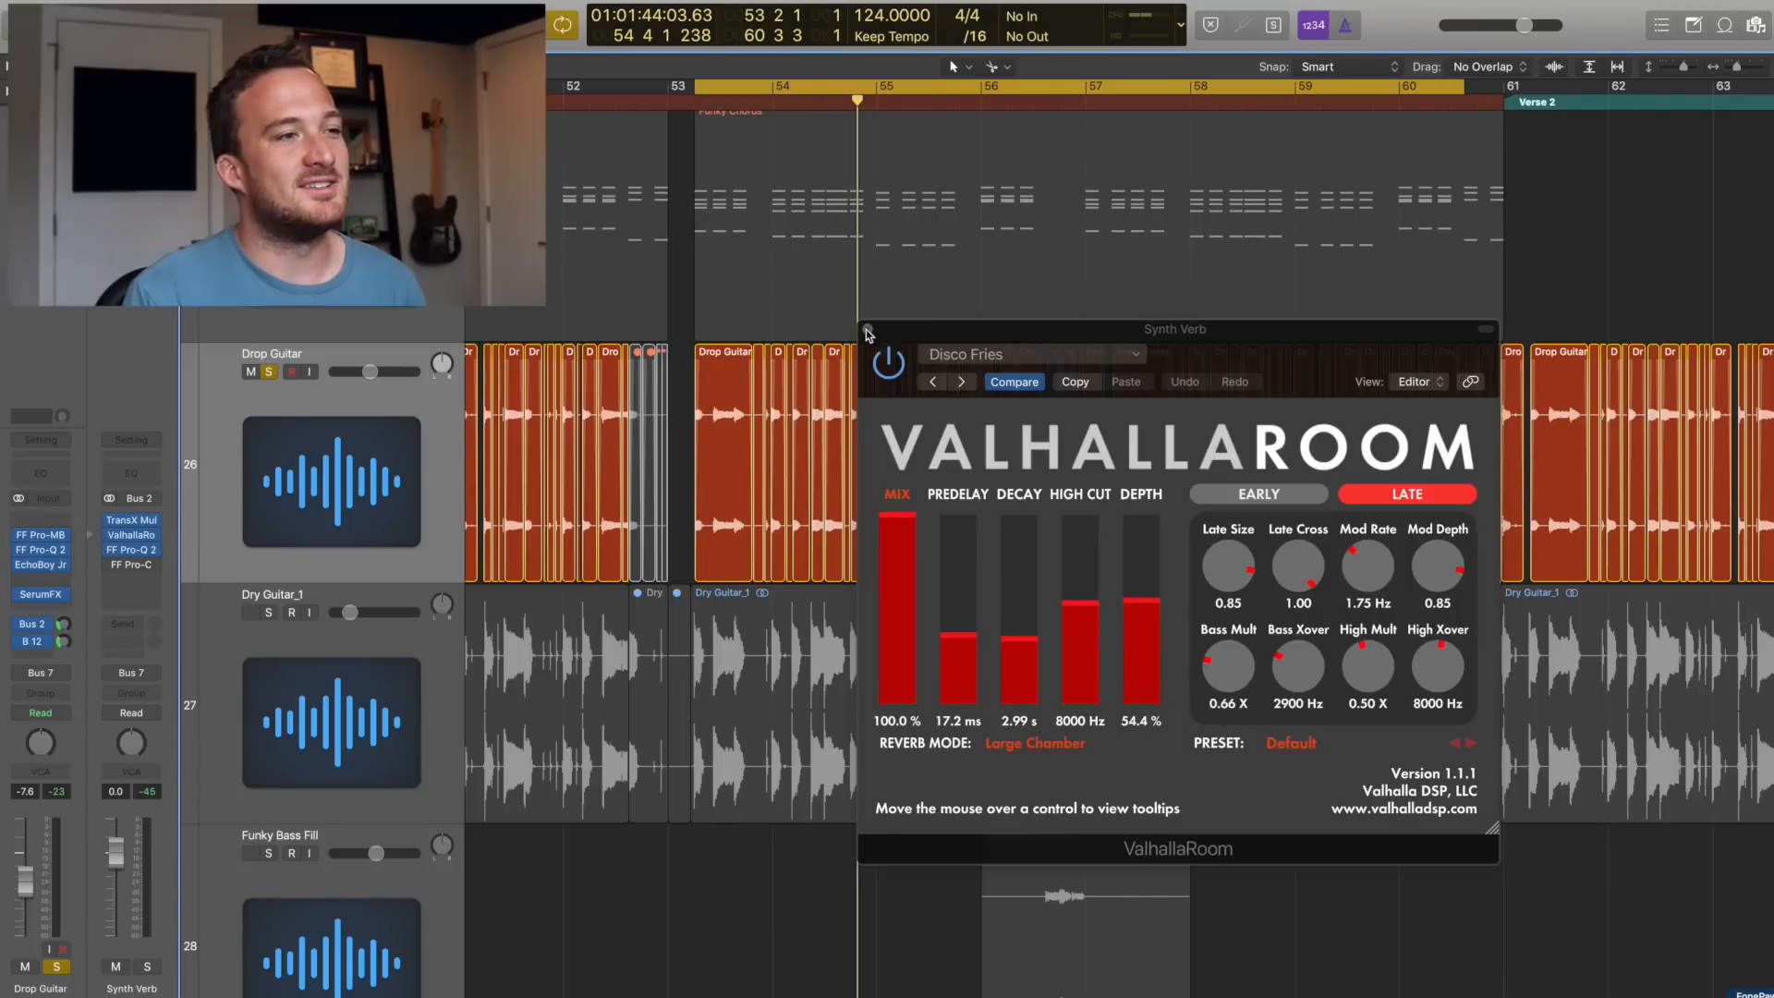
left_click(867, 330)
- Turn off the cycle and show the wider arrangement to play the full mix into Verse 2
left_click(1081, 88)
key("z")
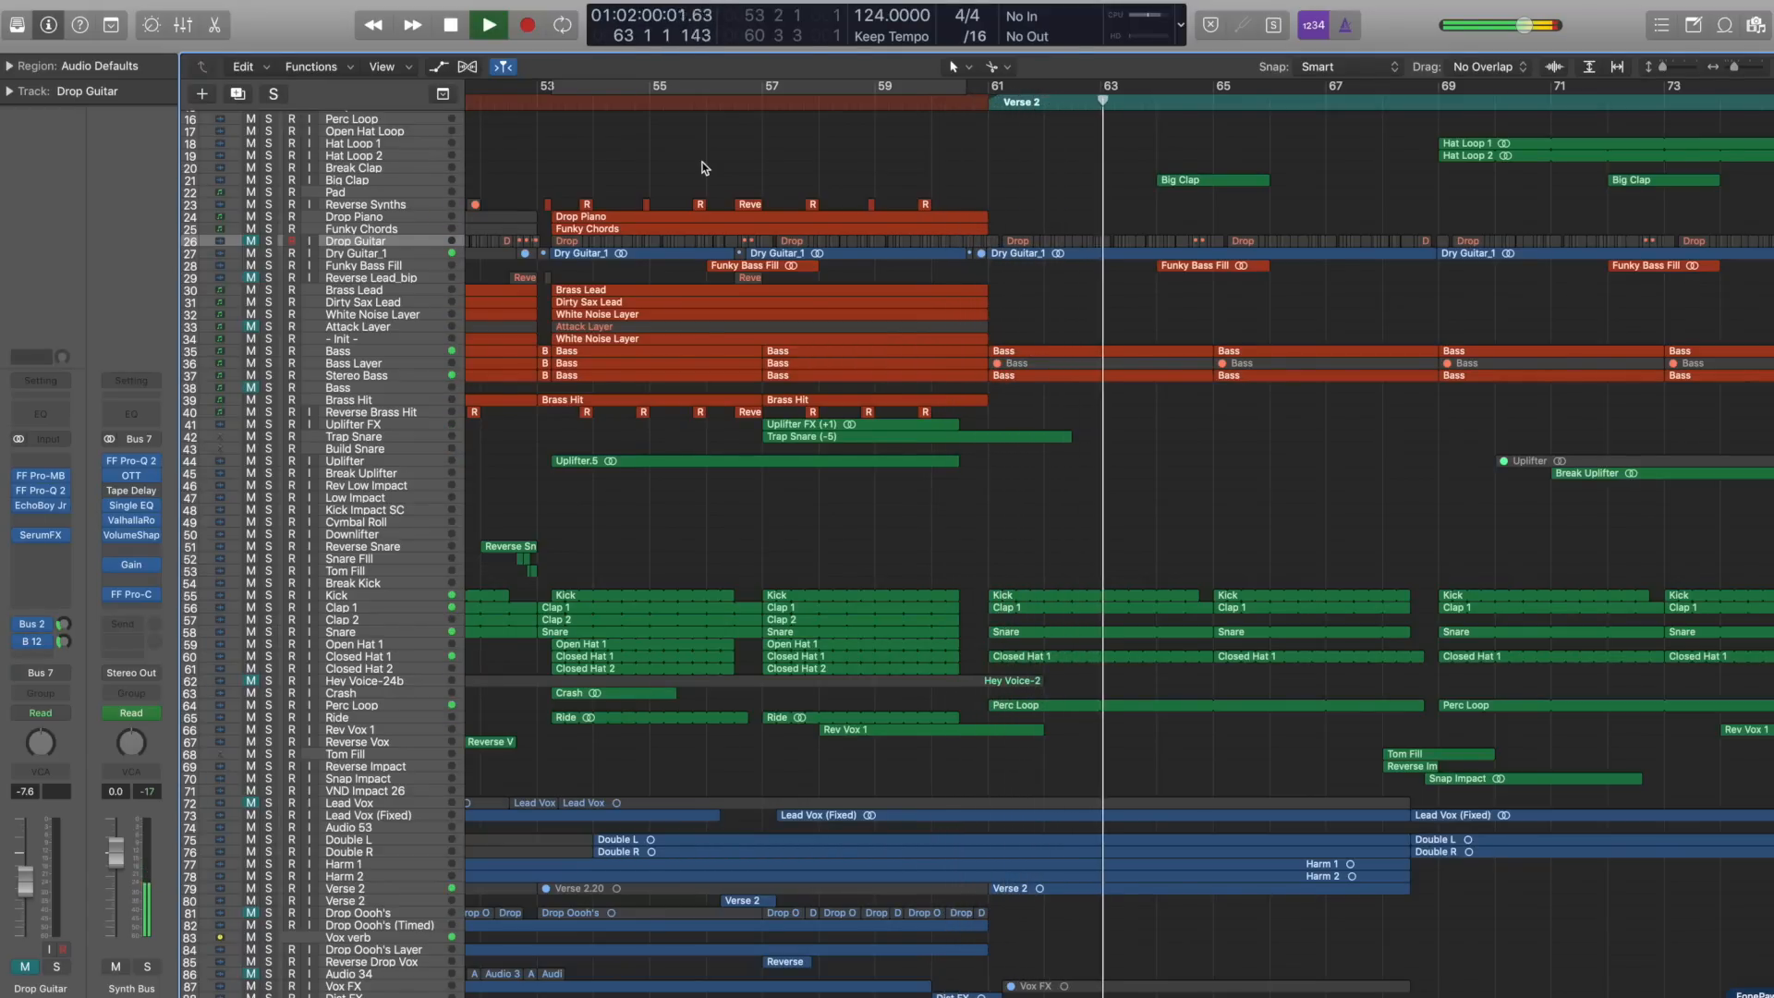
- Solo the FX and drum tracks from Uplifter FX through Closed Hat 1, play them from bar 56, and clear the solos
left_click(747, 100)
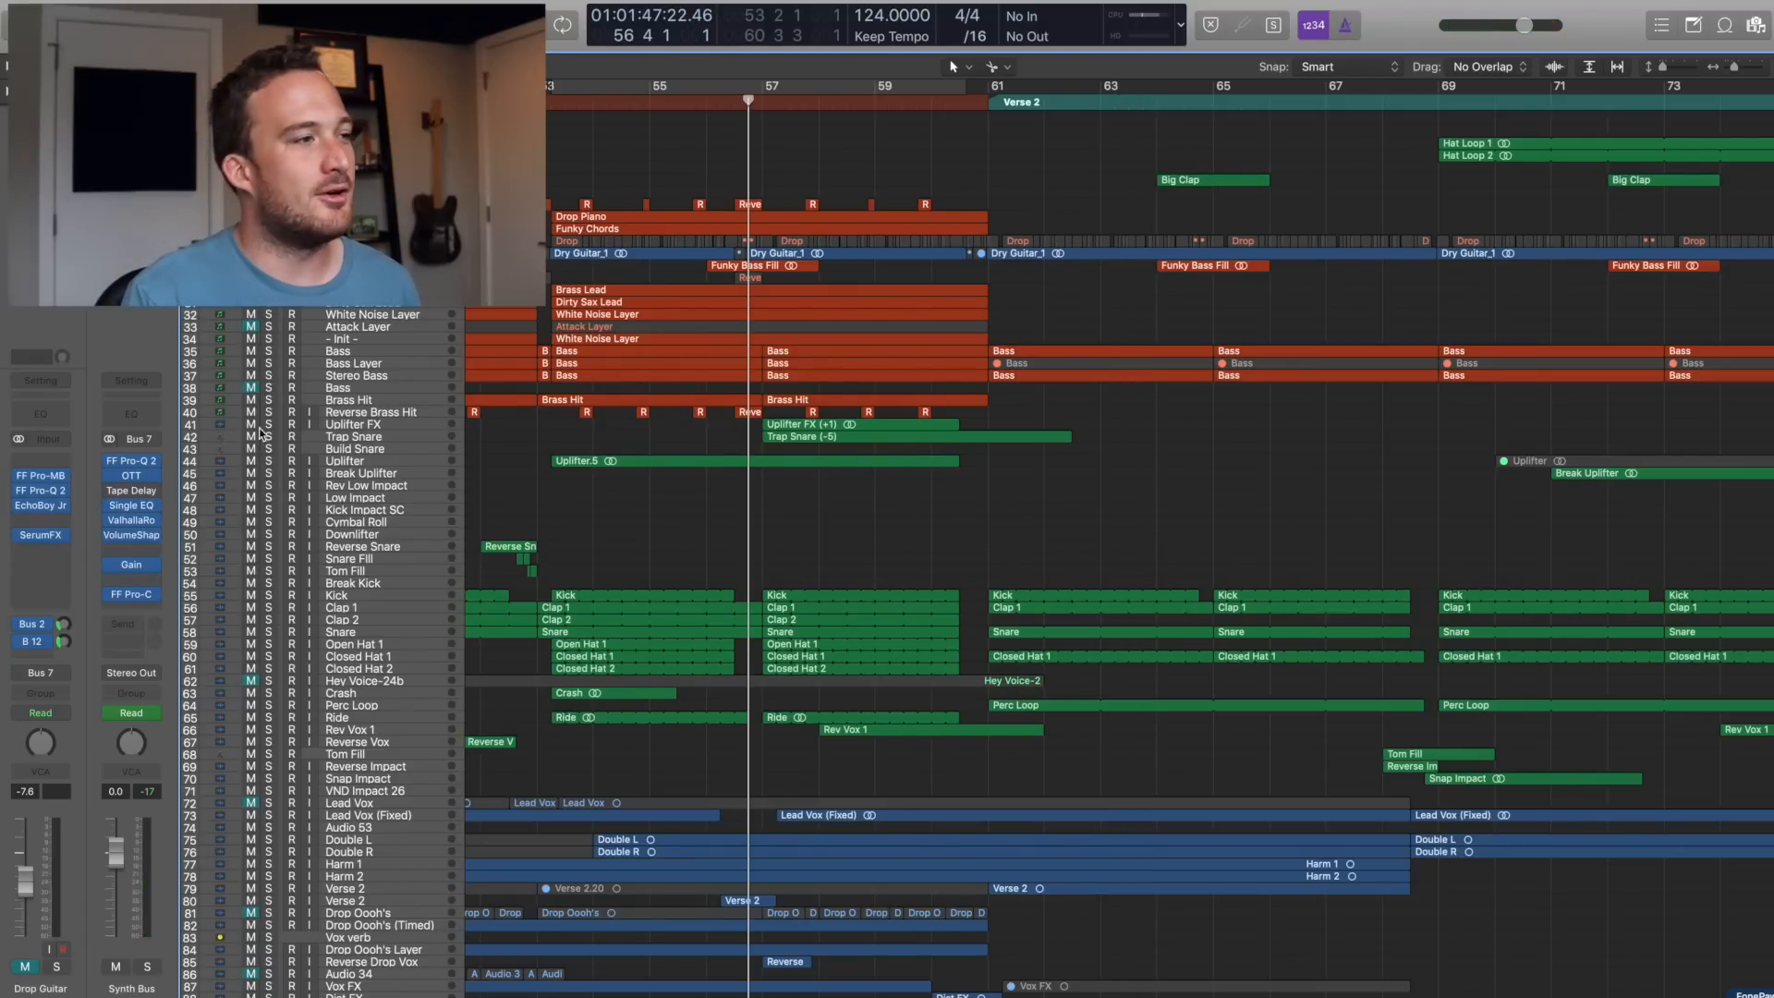
left_click_drag(269, 432, 270, 665)
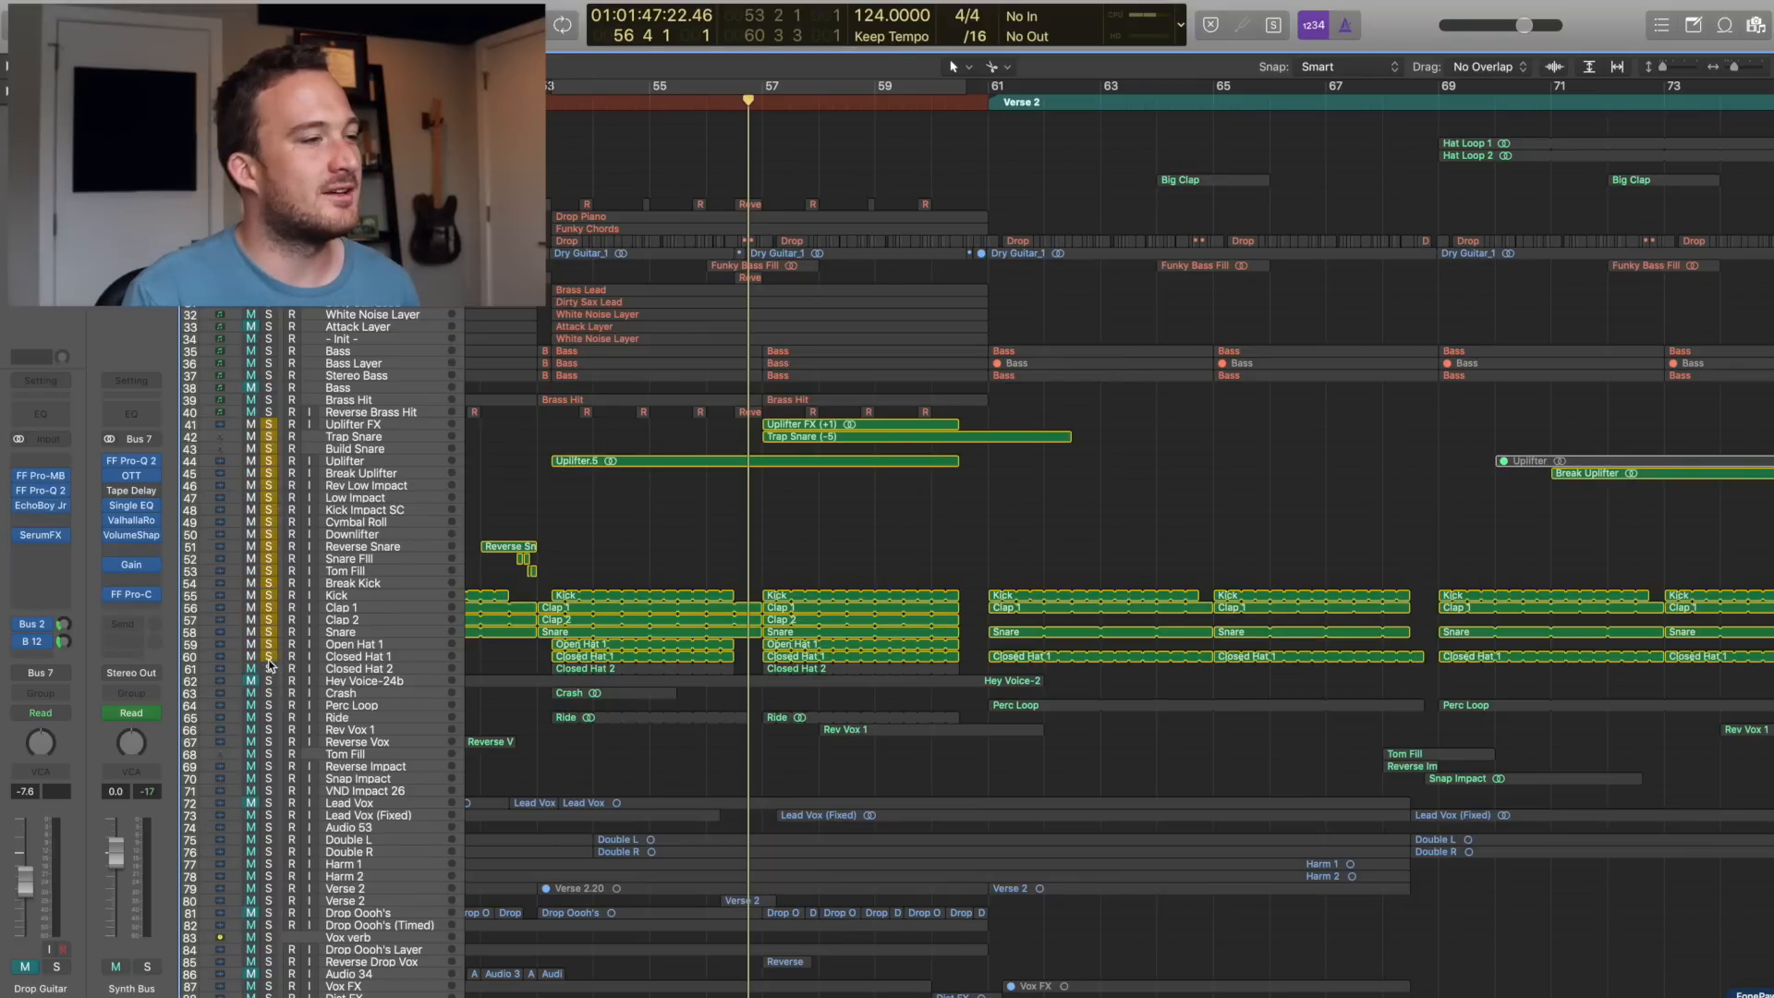
key("space")
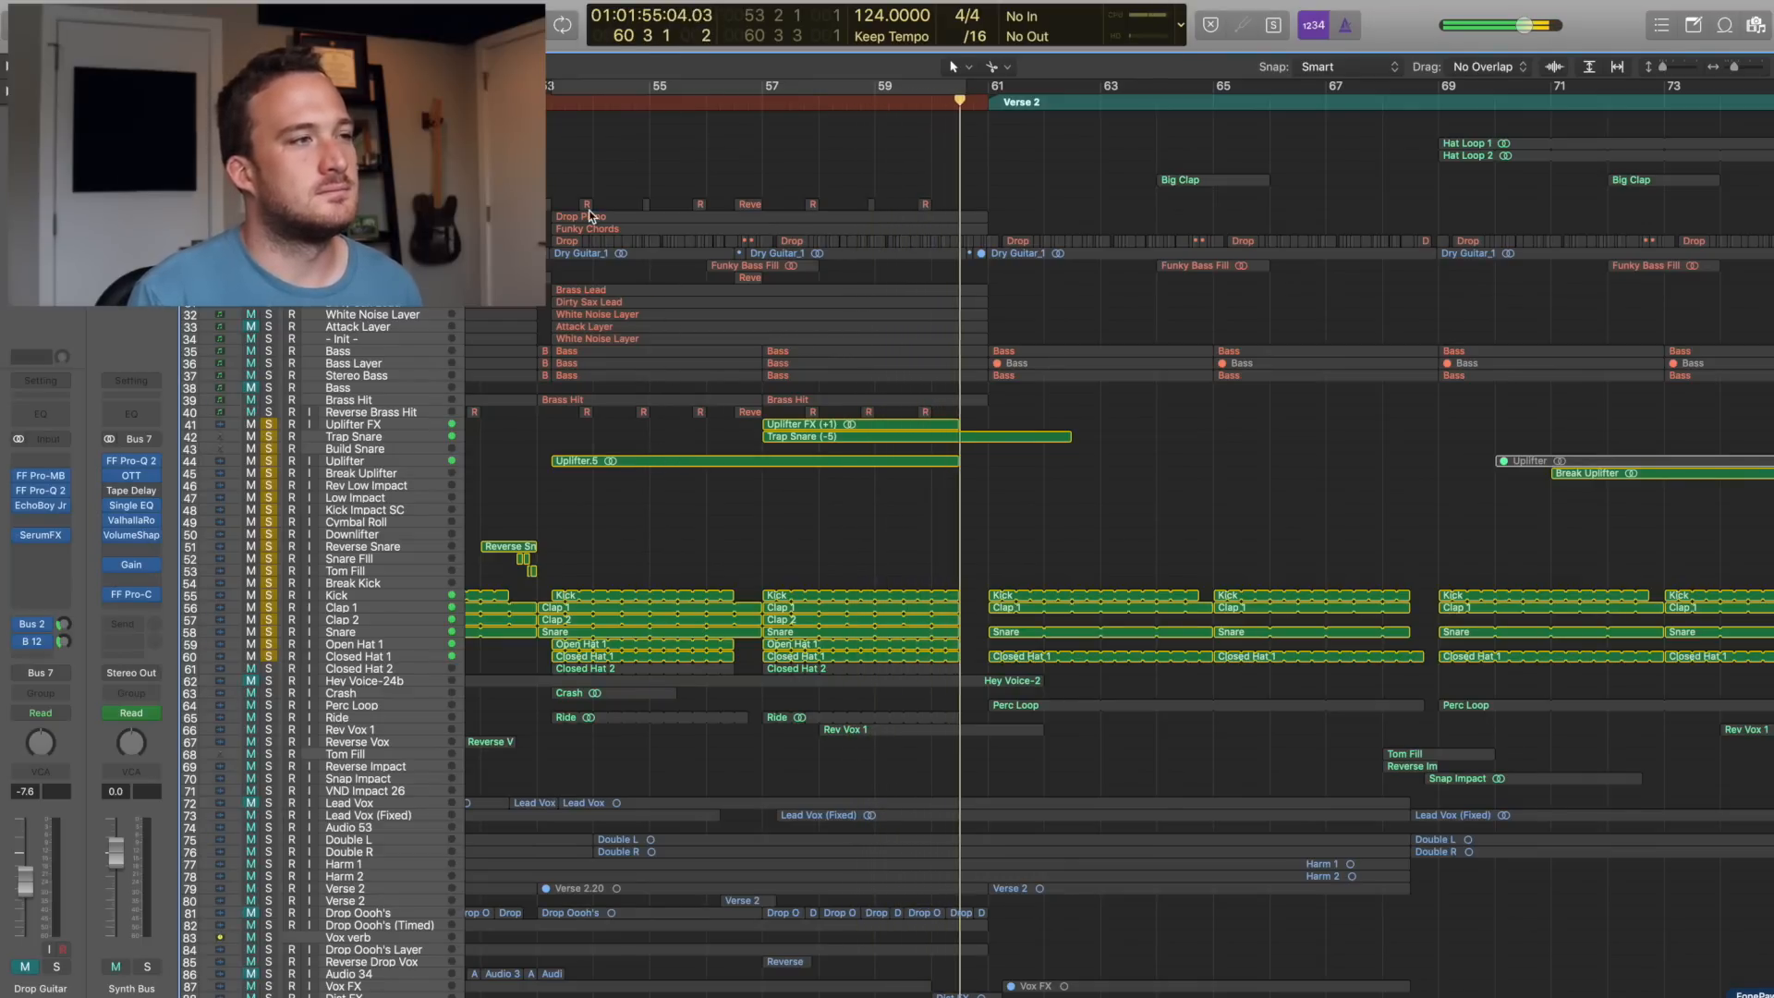
key("space")
key("ctrl+alt+super+s")
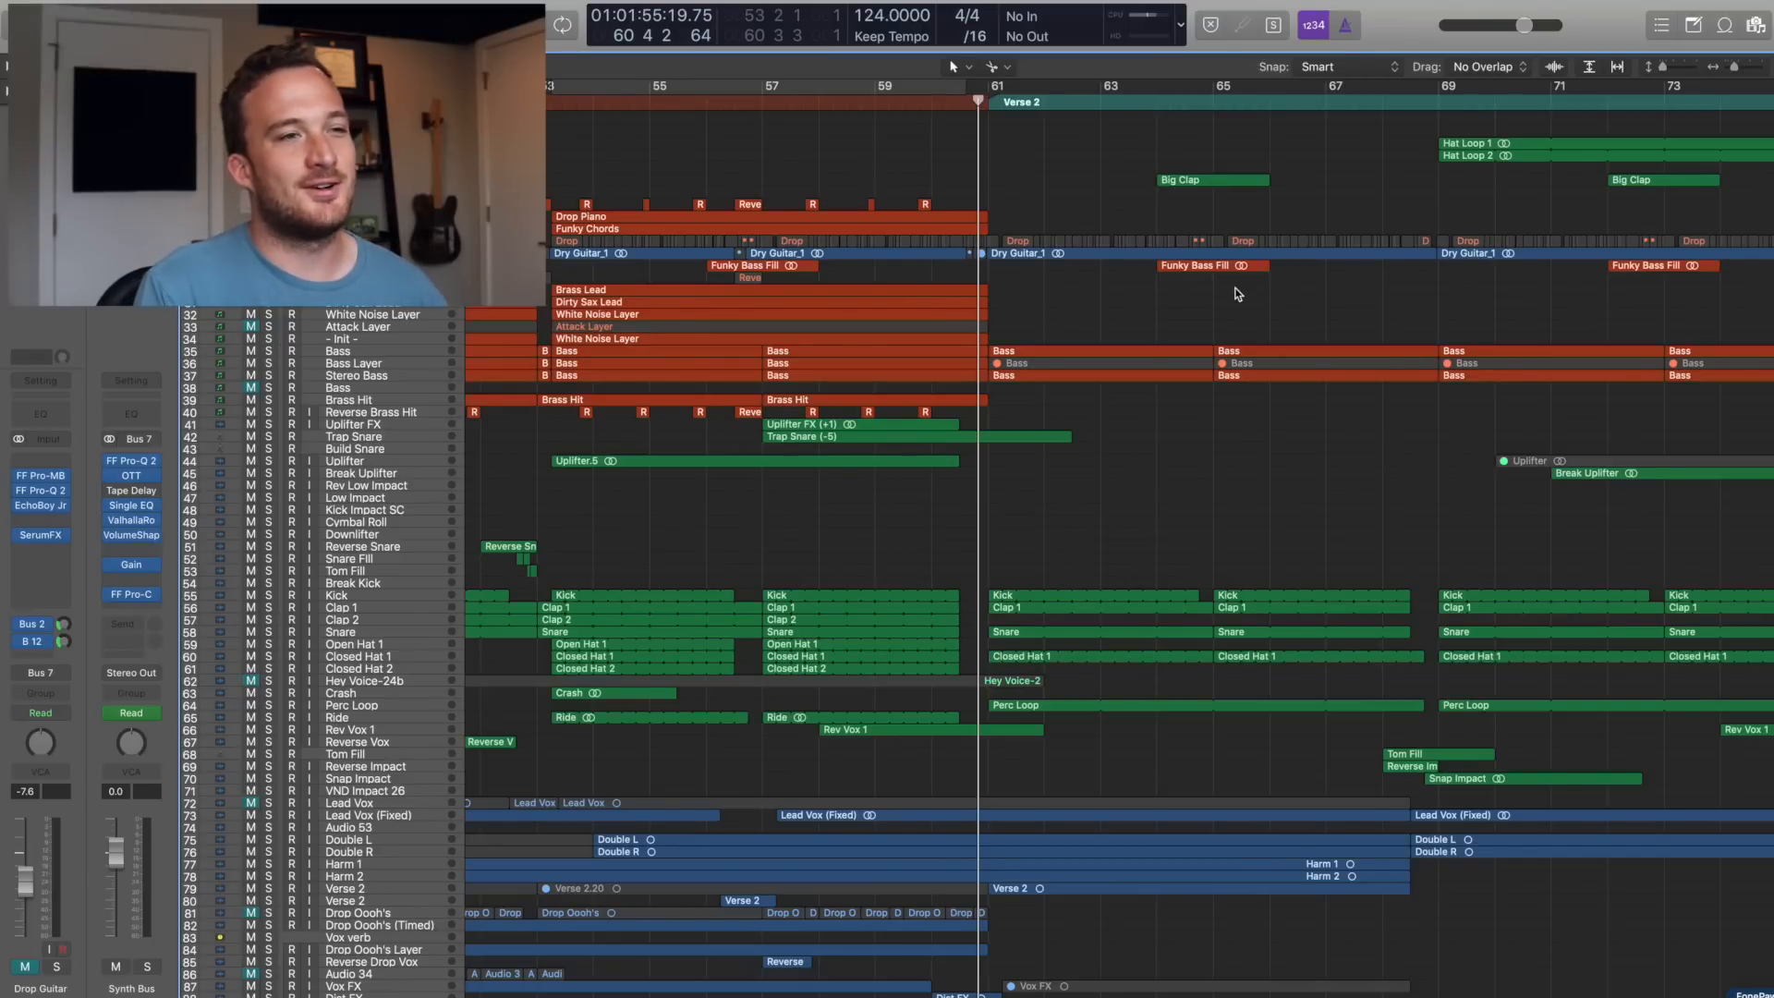
- Show Verse 2 and Build 2 in the arrangement and play the full mix through Verse 2
scroll(1237, 294, "down", 5)
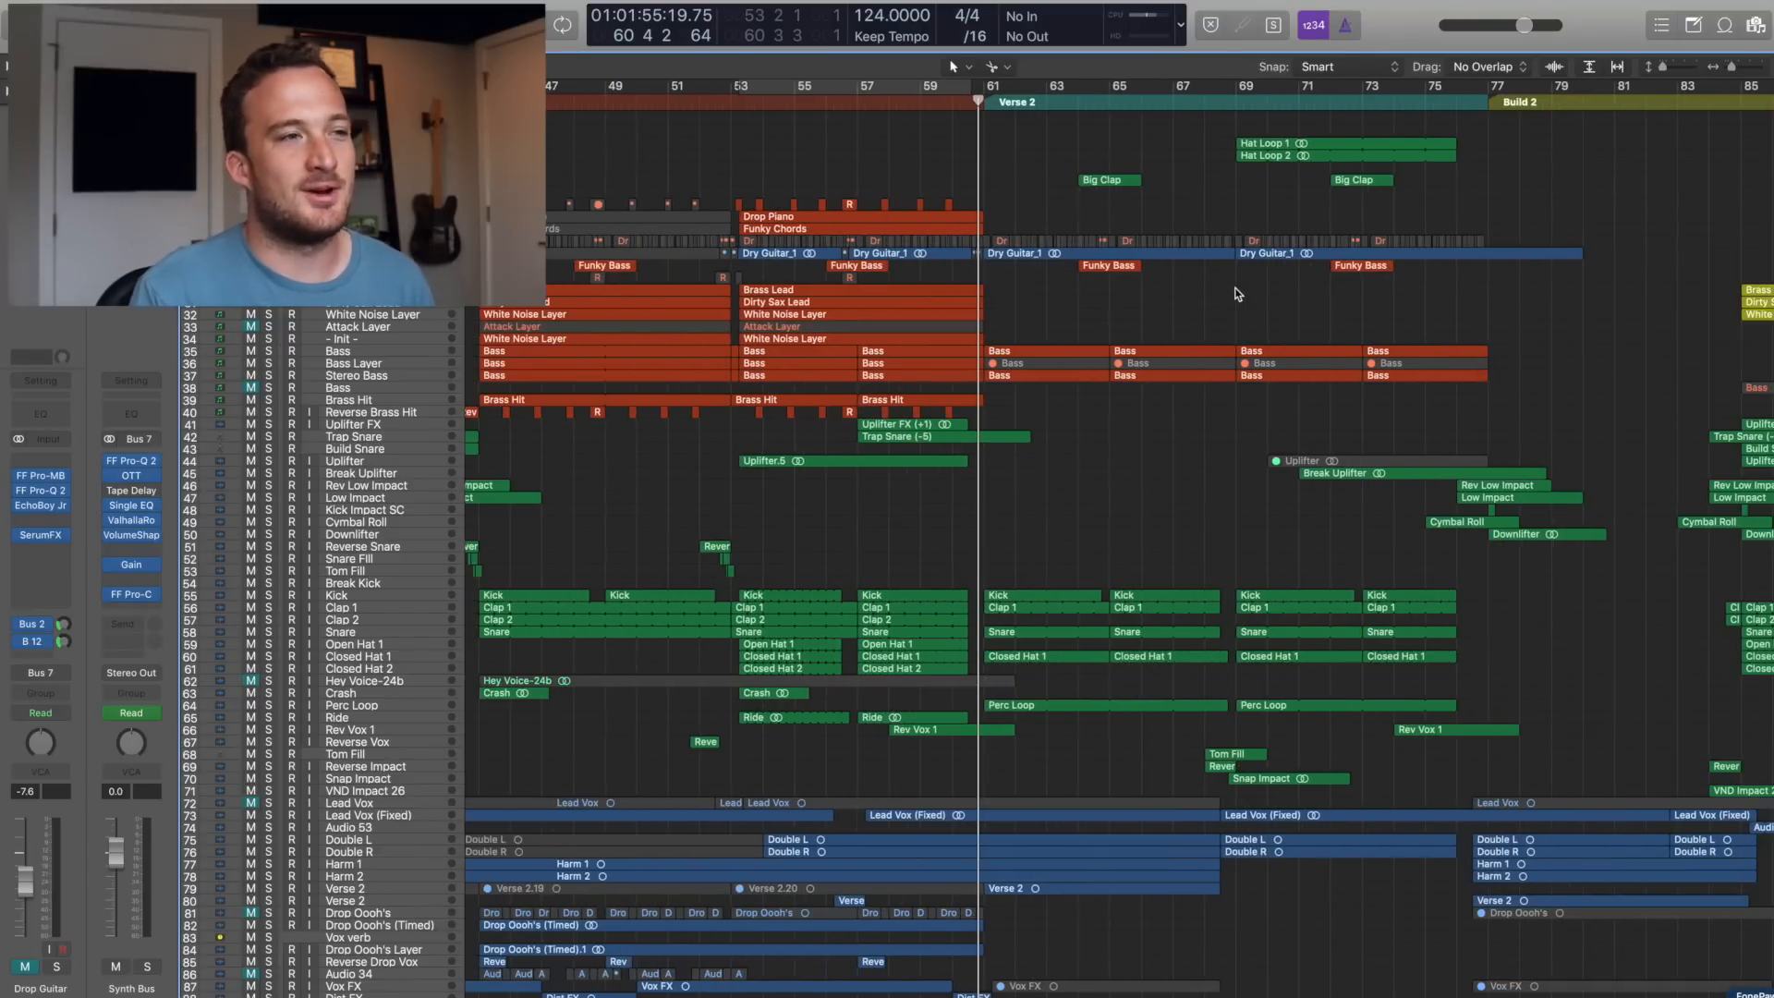
scroll(1238, 294, "right", 3)
scroll(1238, 294, "right", 1)
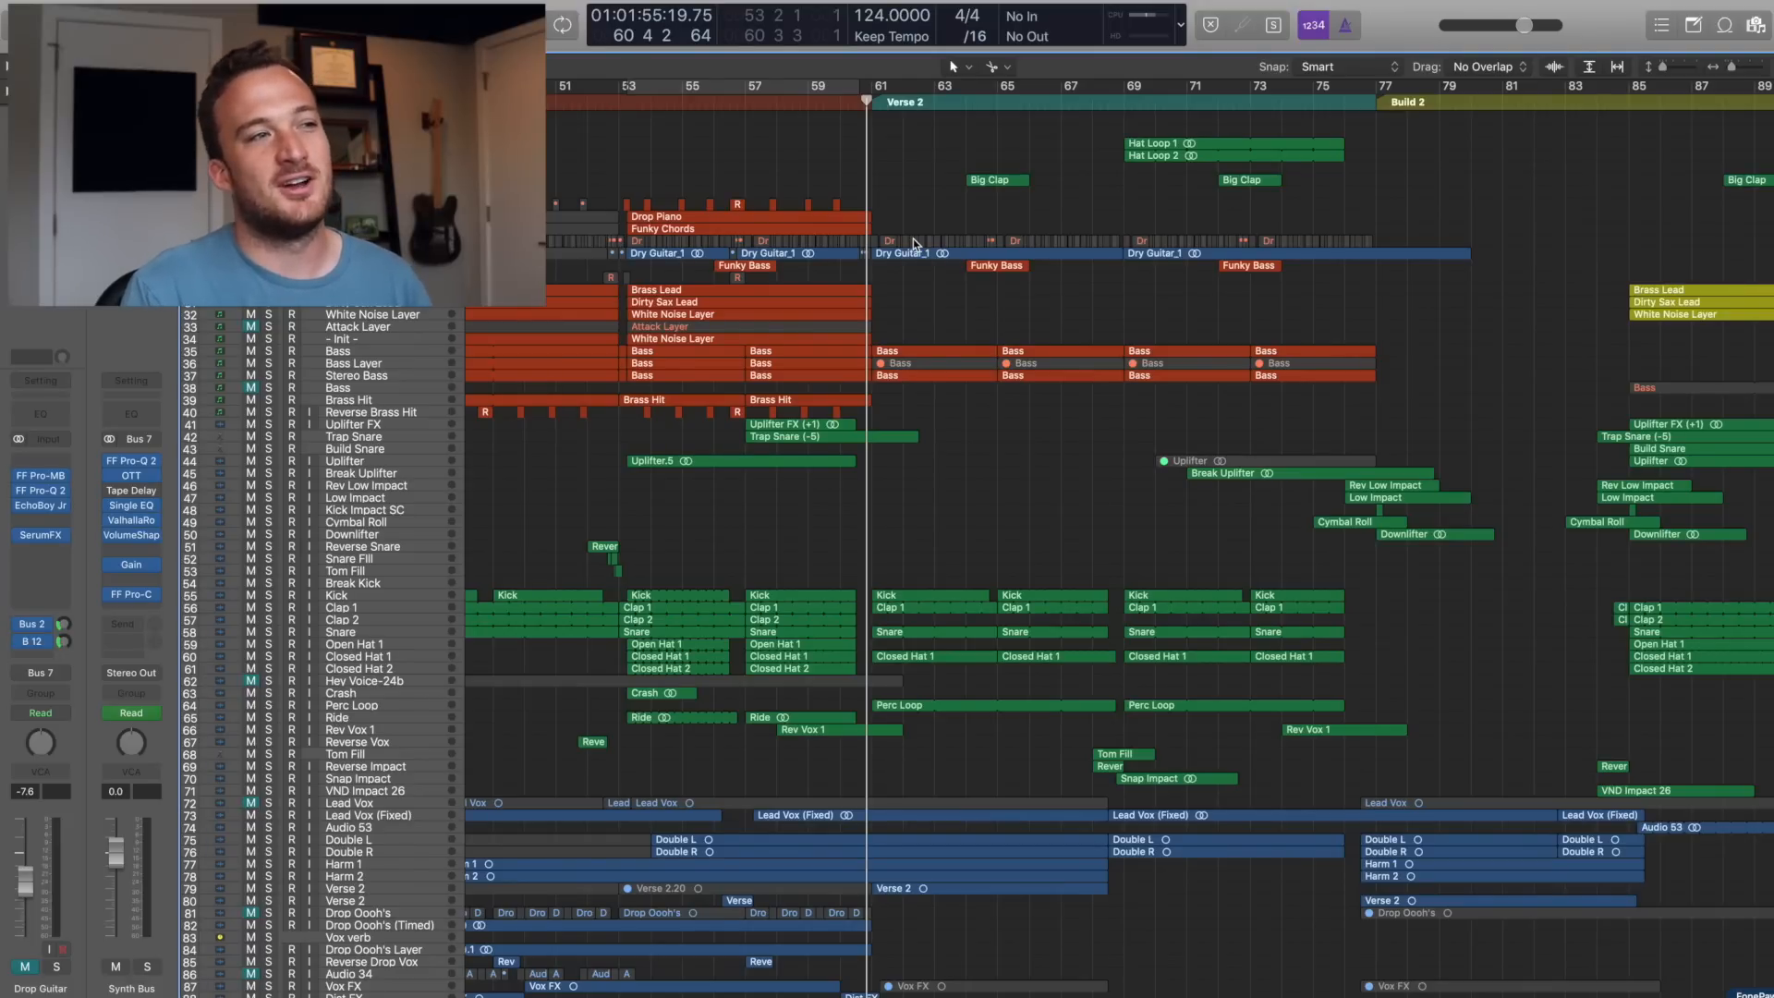
key("space")
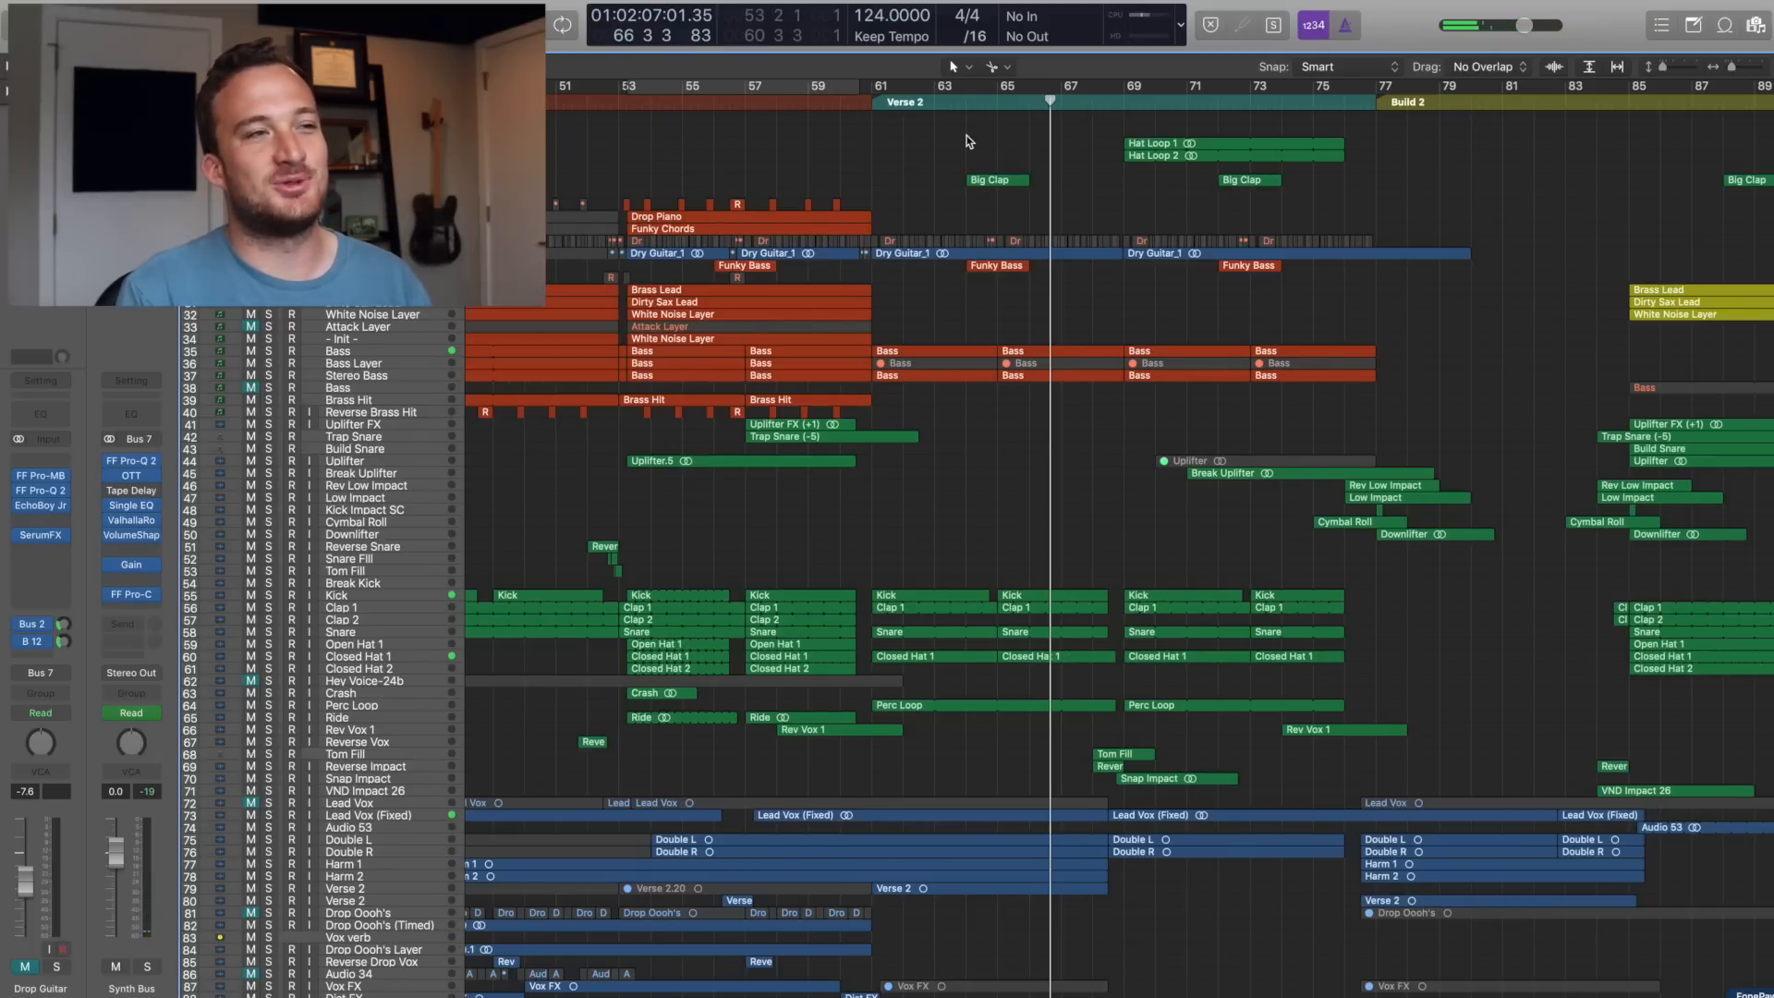
key("space")
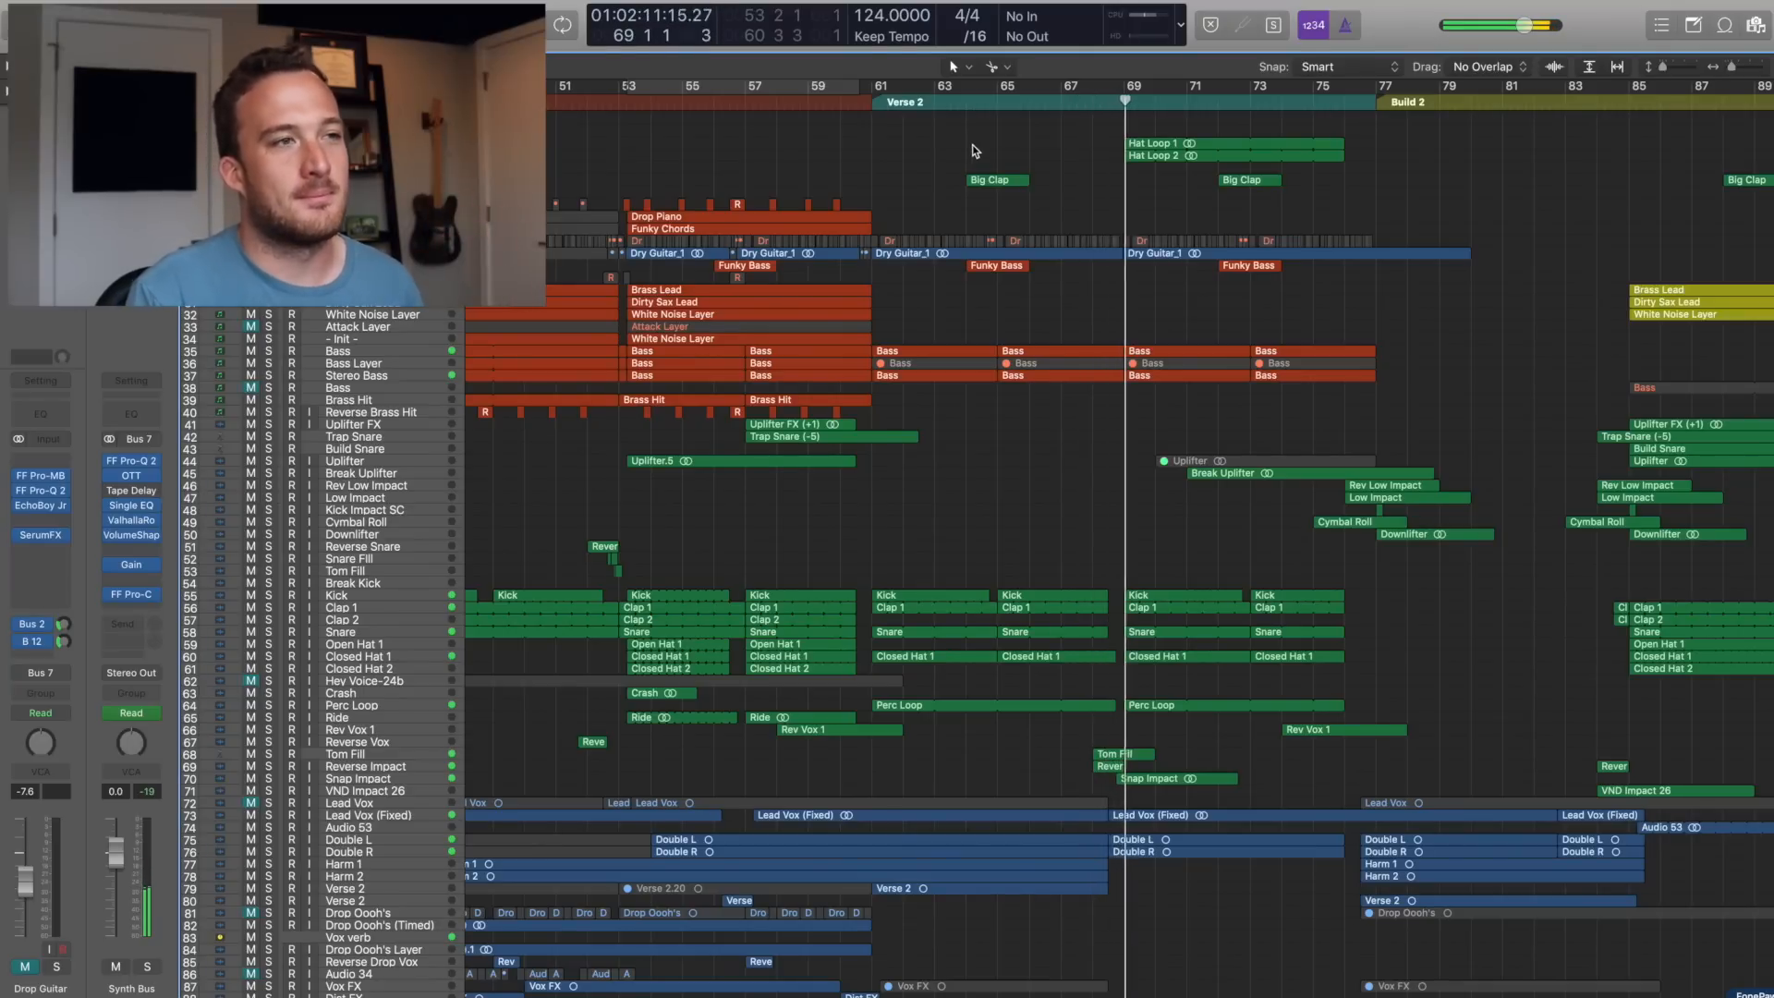
- Solo the Tom Fill, Reverse Impact and Snap Impact tracks and play them from bar 68
left_click(1095, 99)
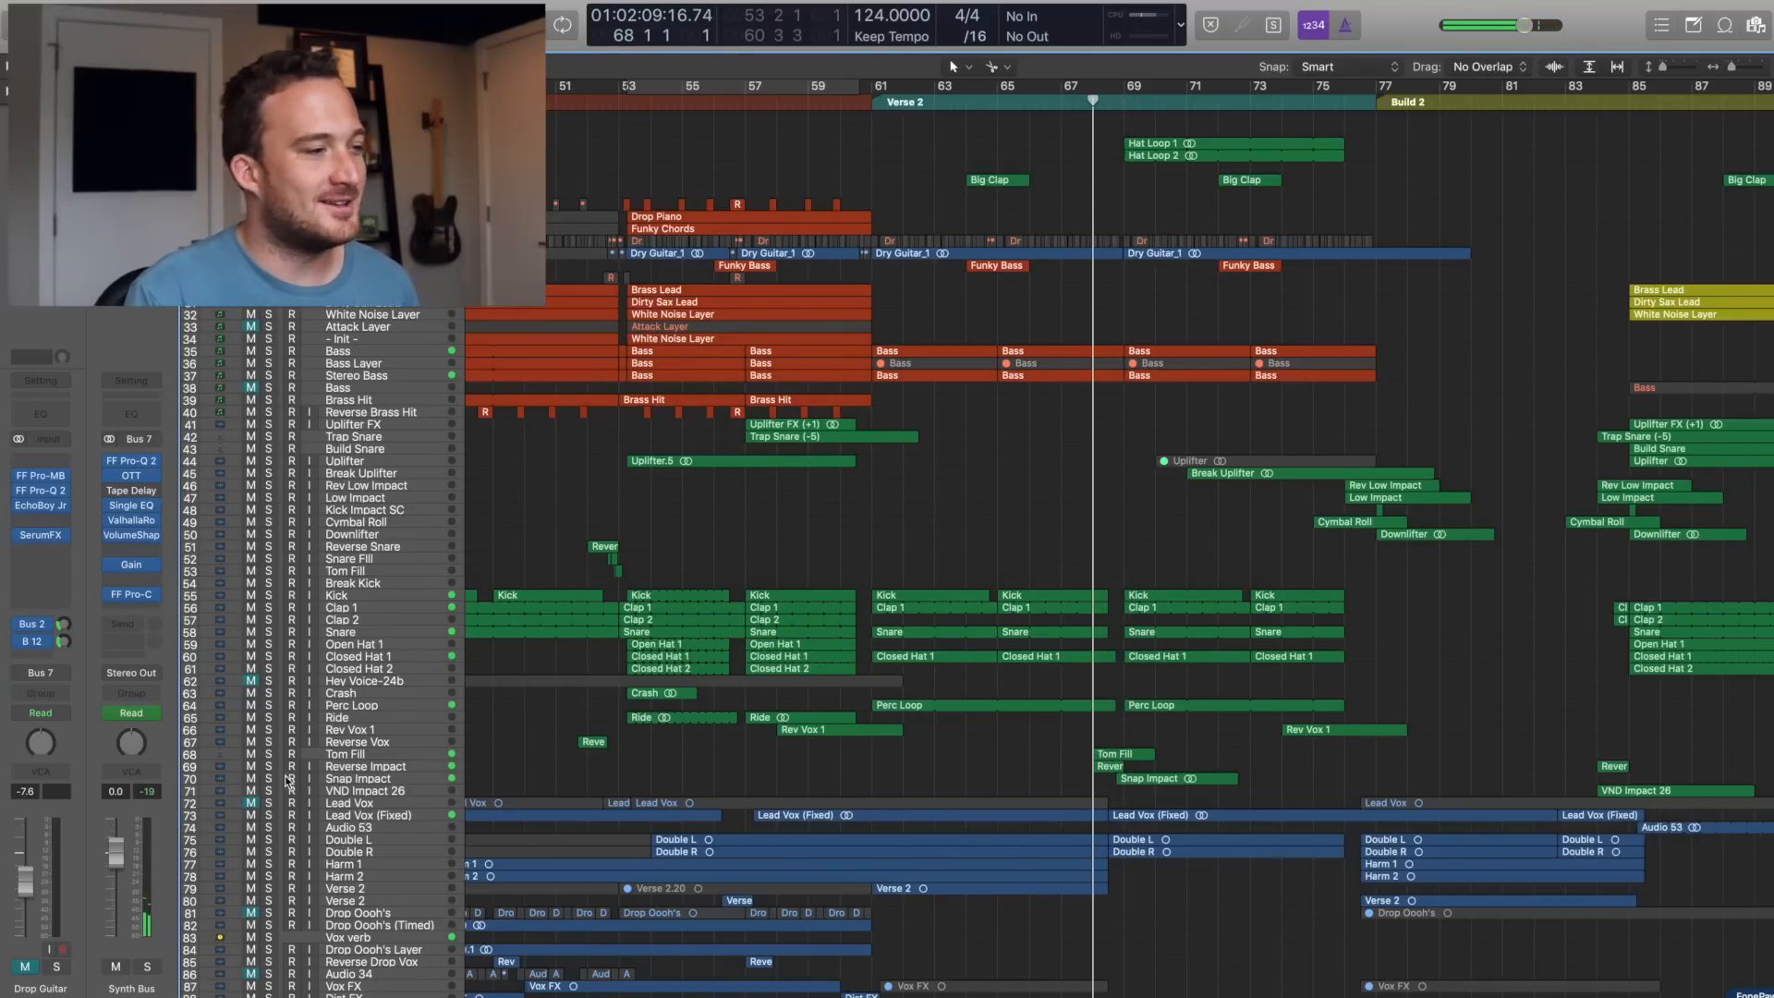
left_click_drag(269, 756, 269, 779)
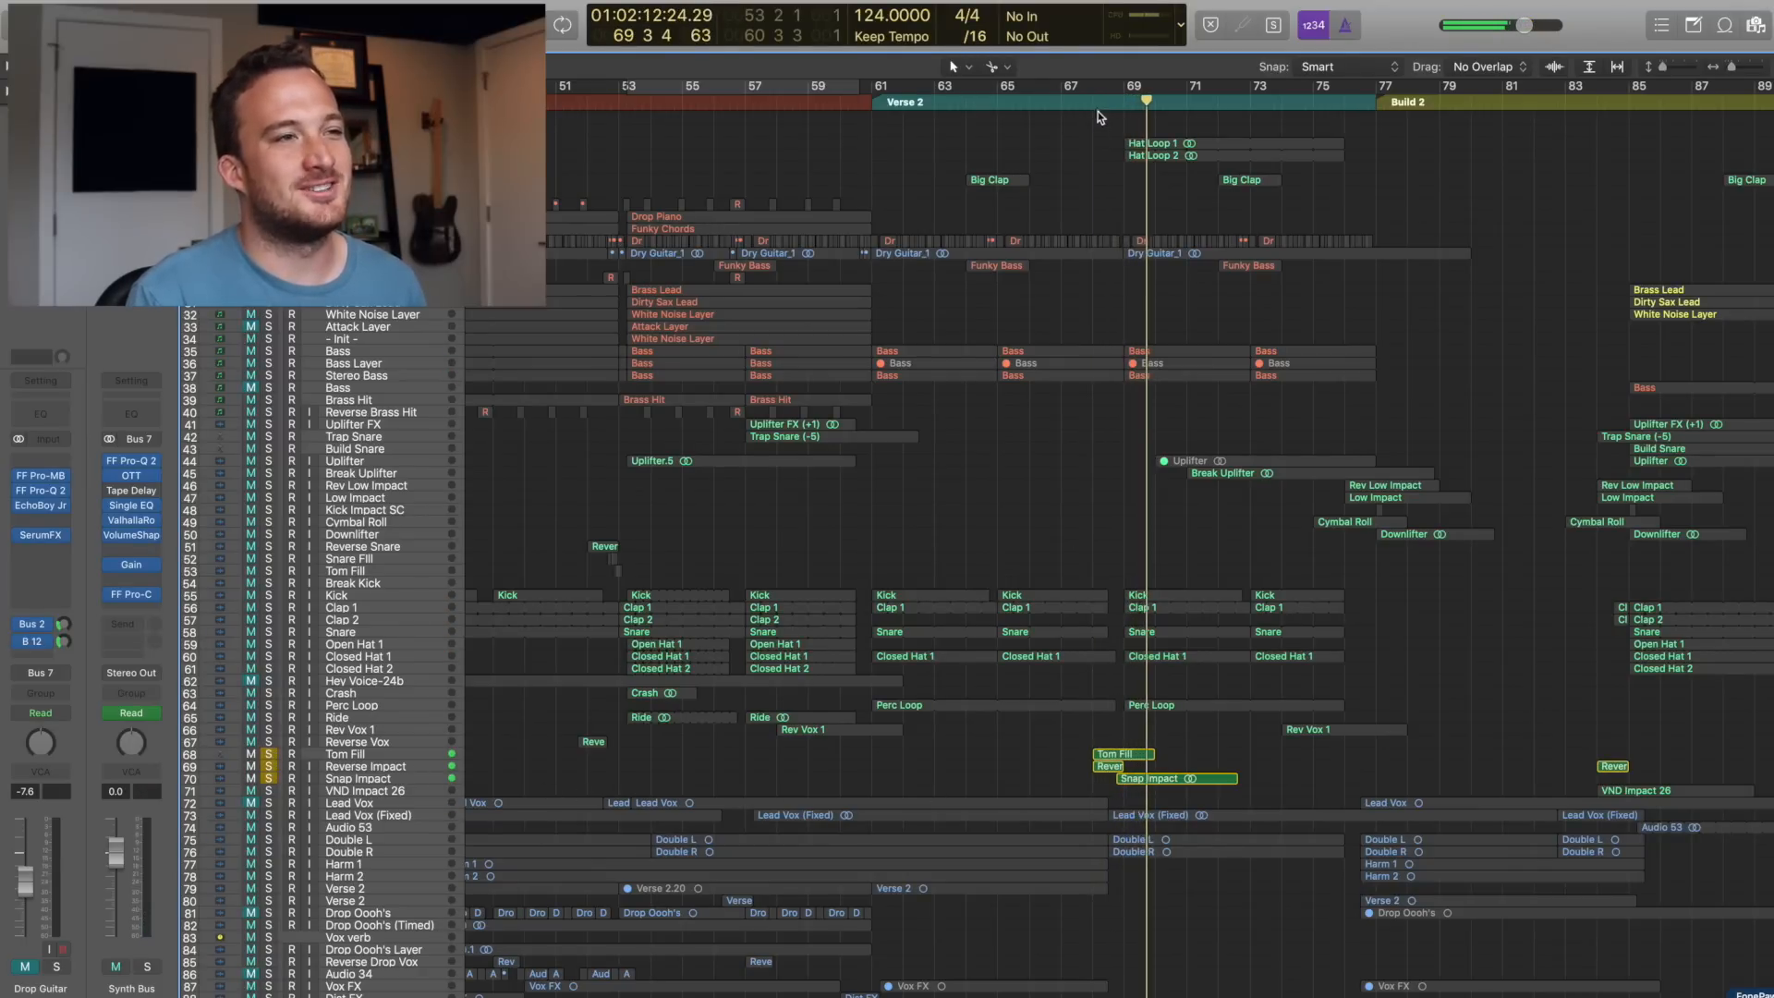
left_click(1094, 100)
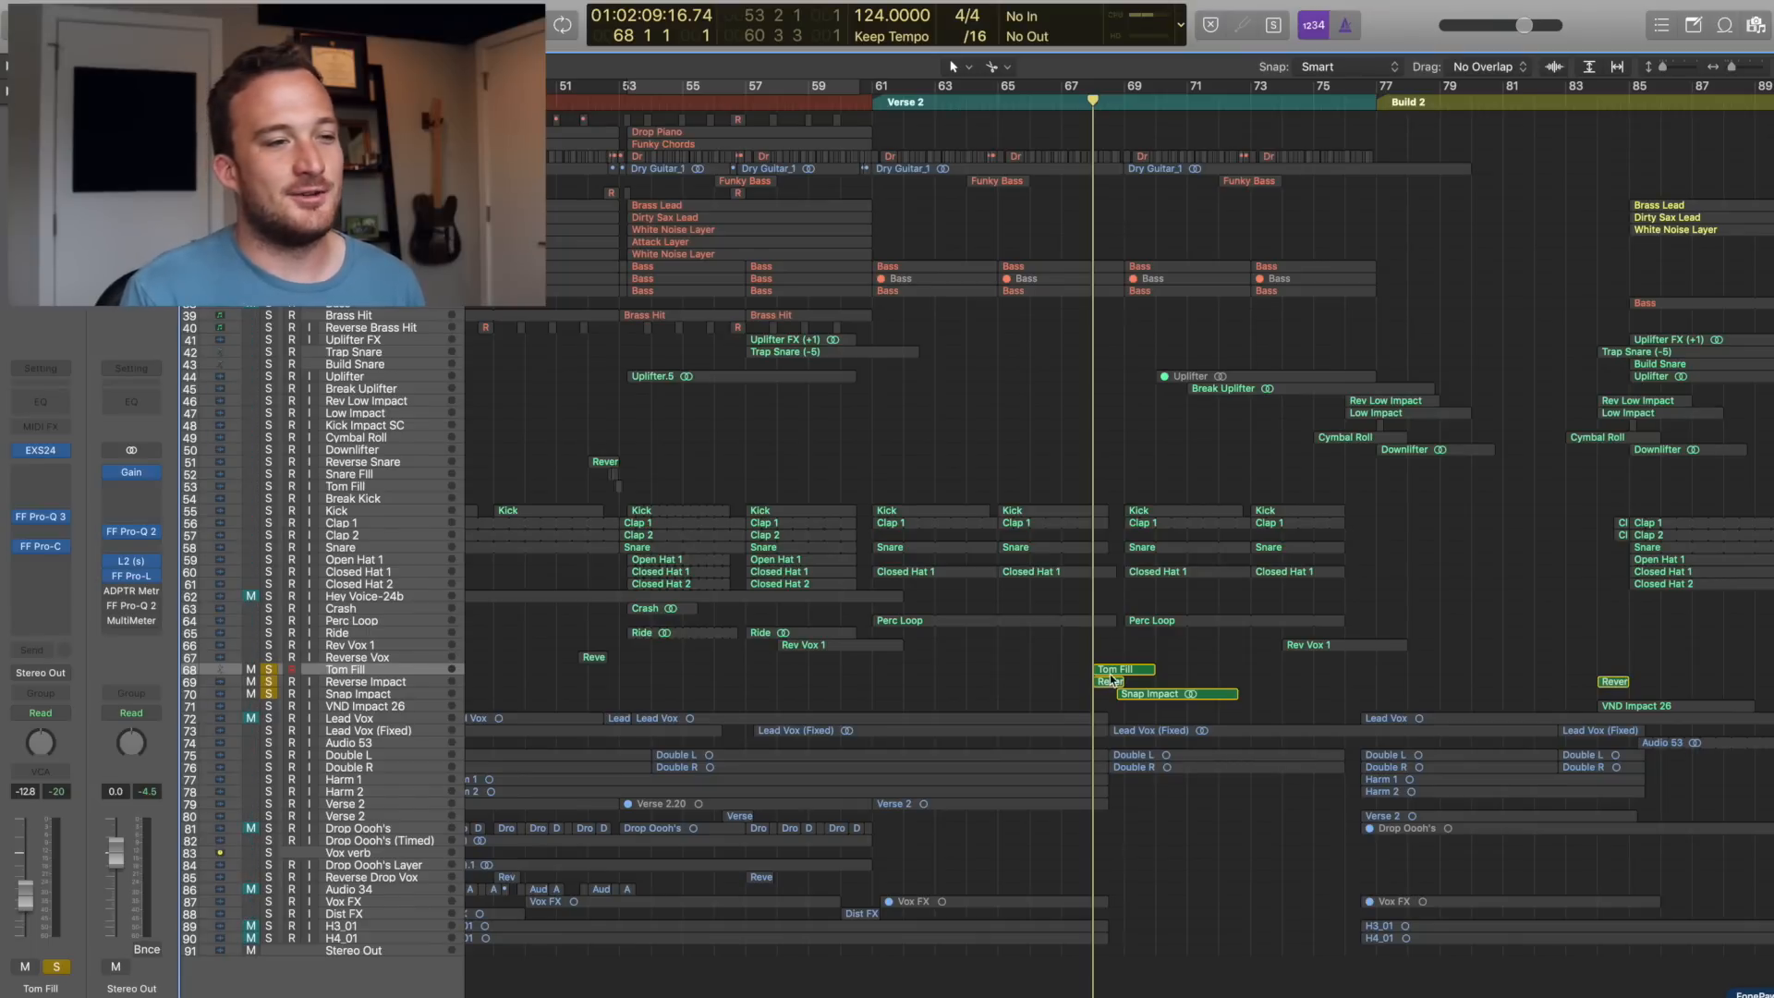
- Show the Tom Fill region's notes in the Piano Roll and play the fill from bar 68
key("p")
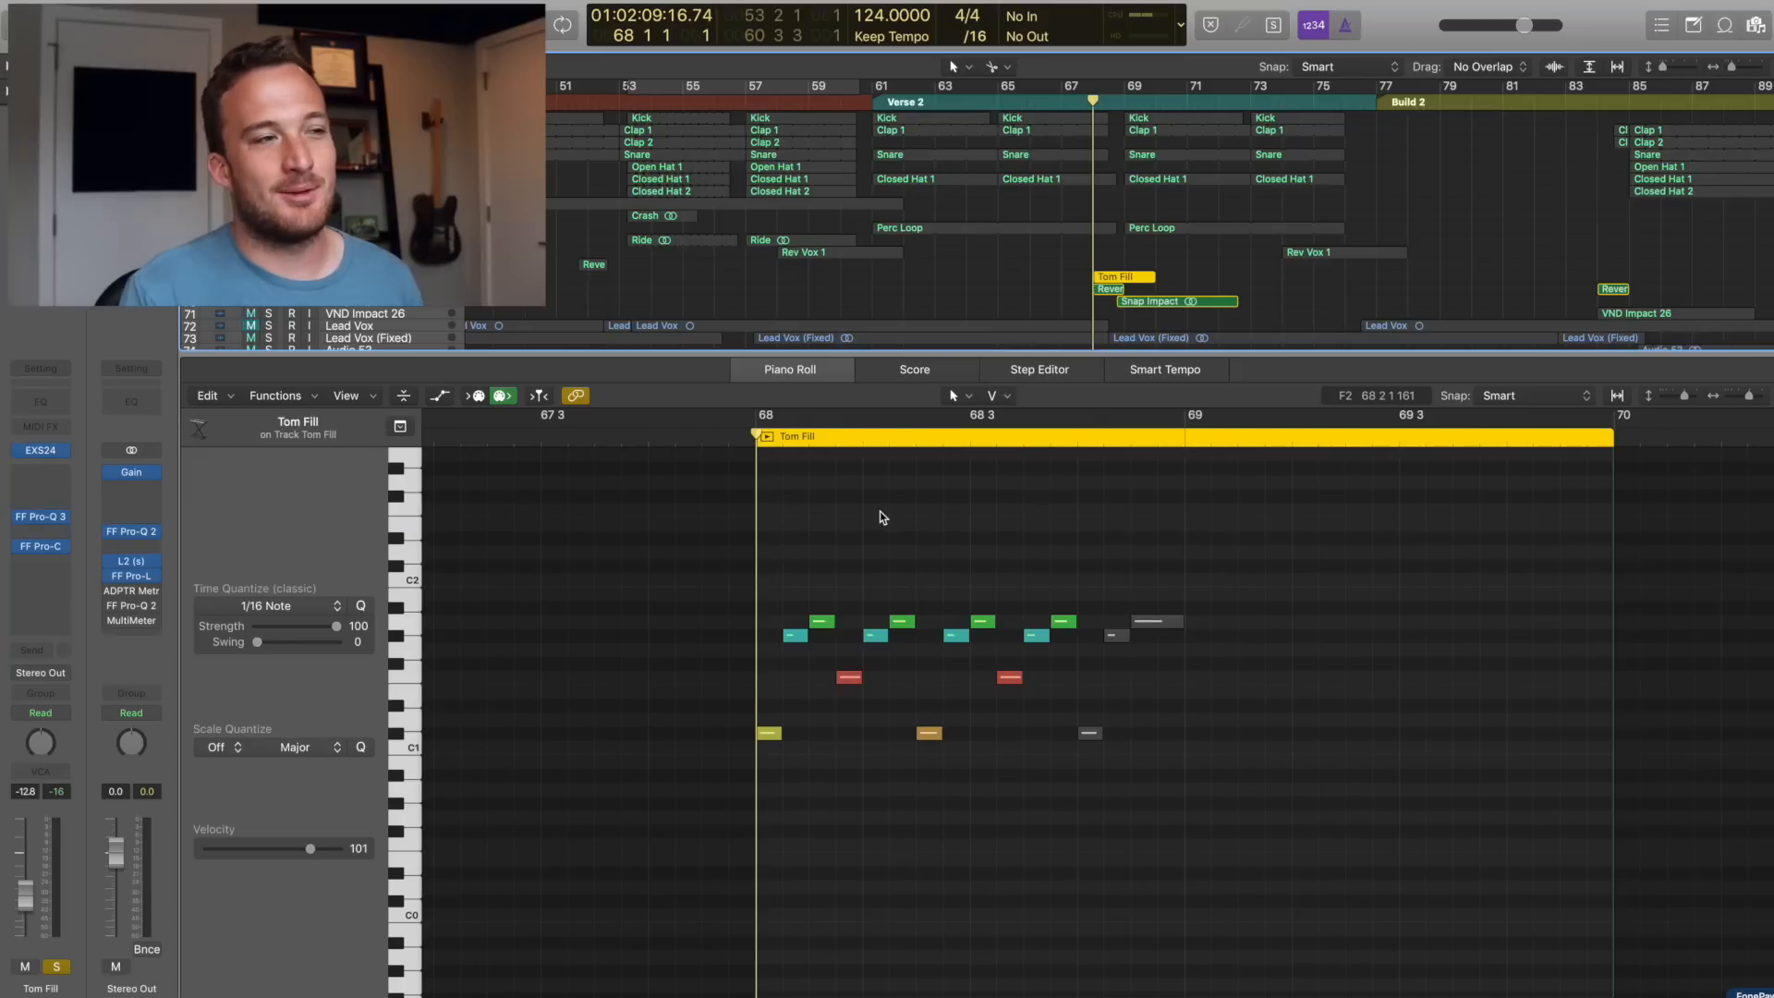
key("space")
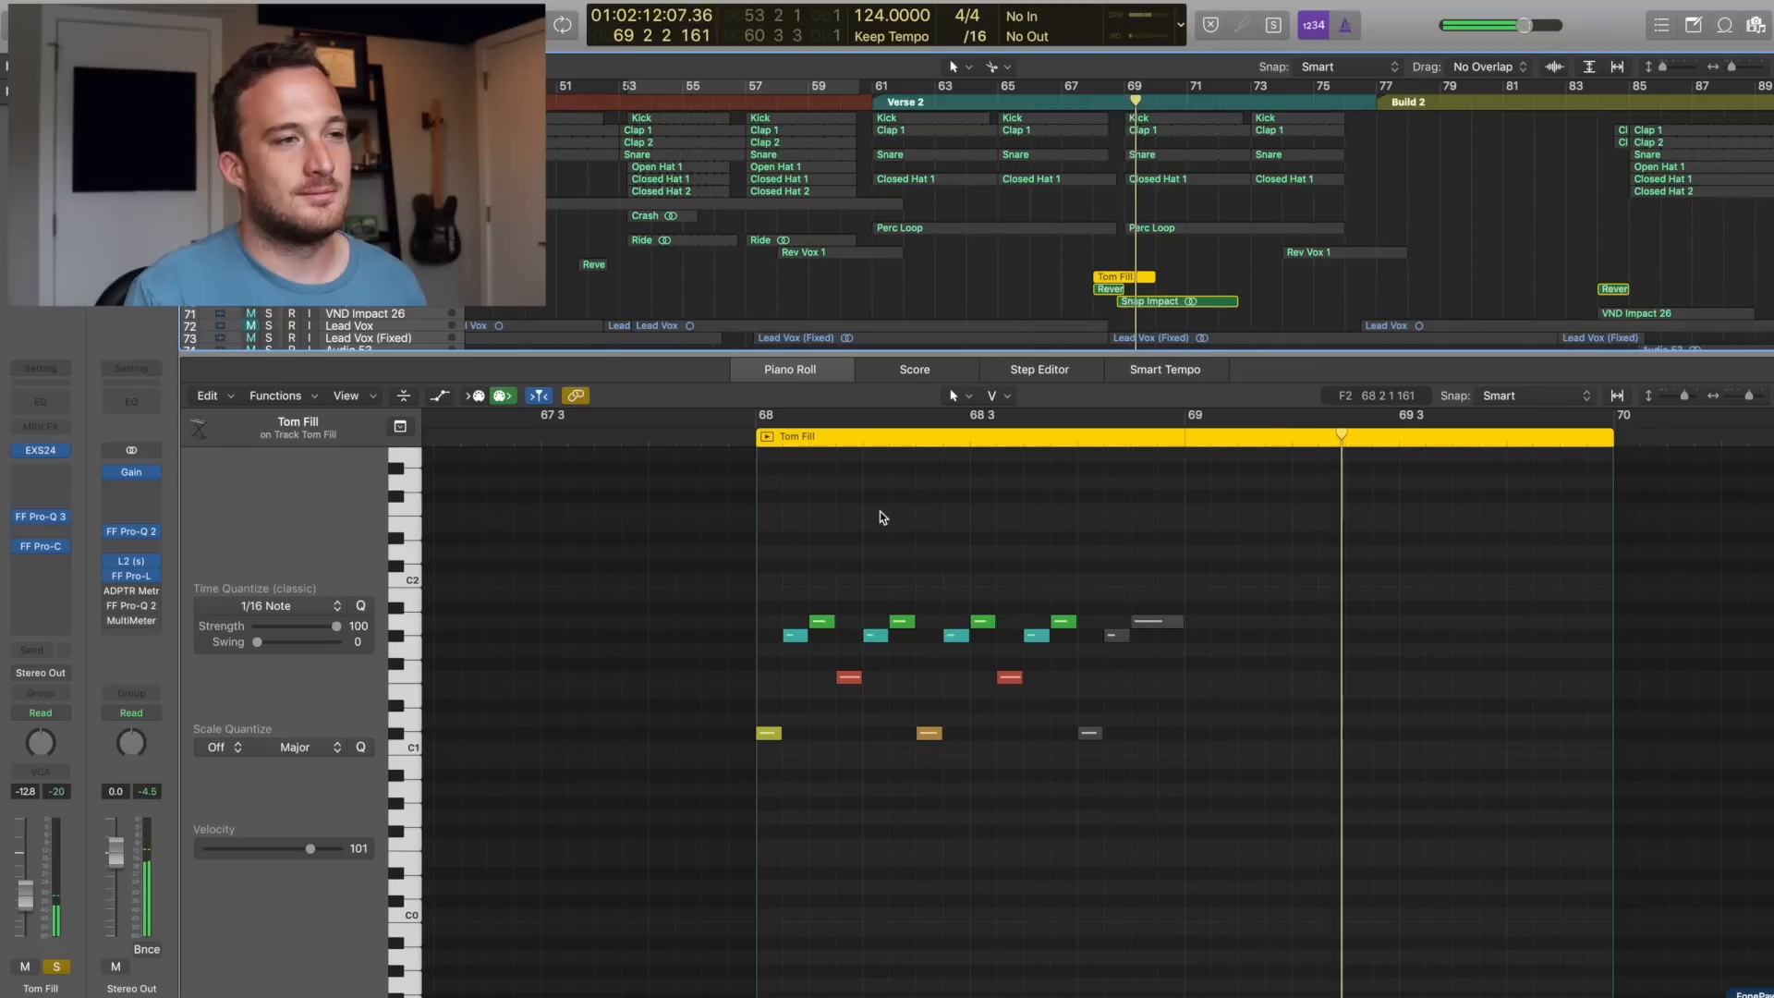
left_click(1093, 104)
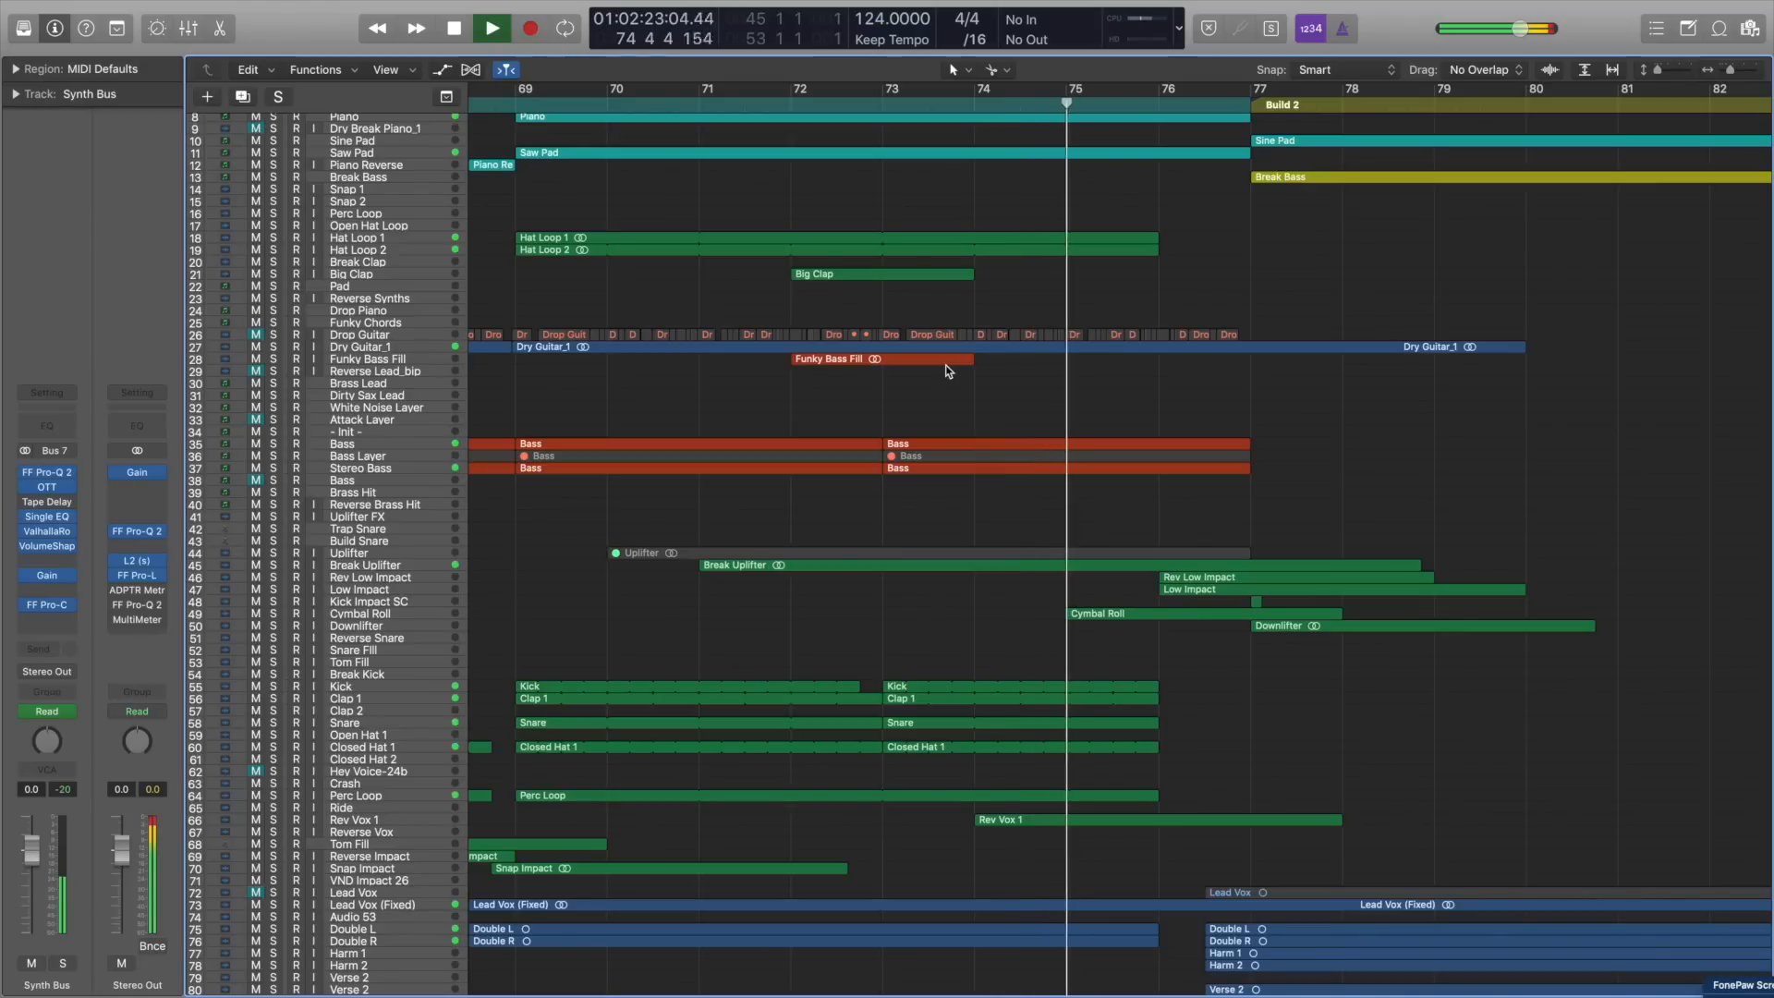
- Fit the whole arrangement in view and play the full mix through Build 2, examining its layers
key("period")
key("z")
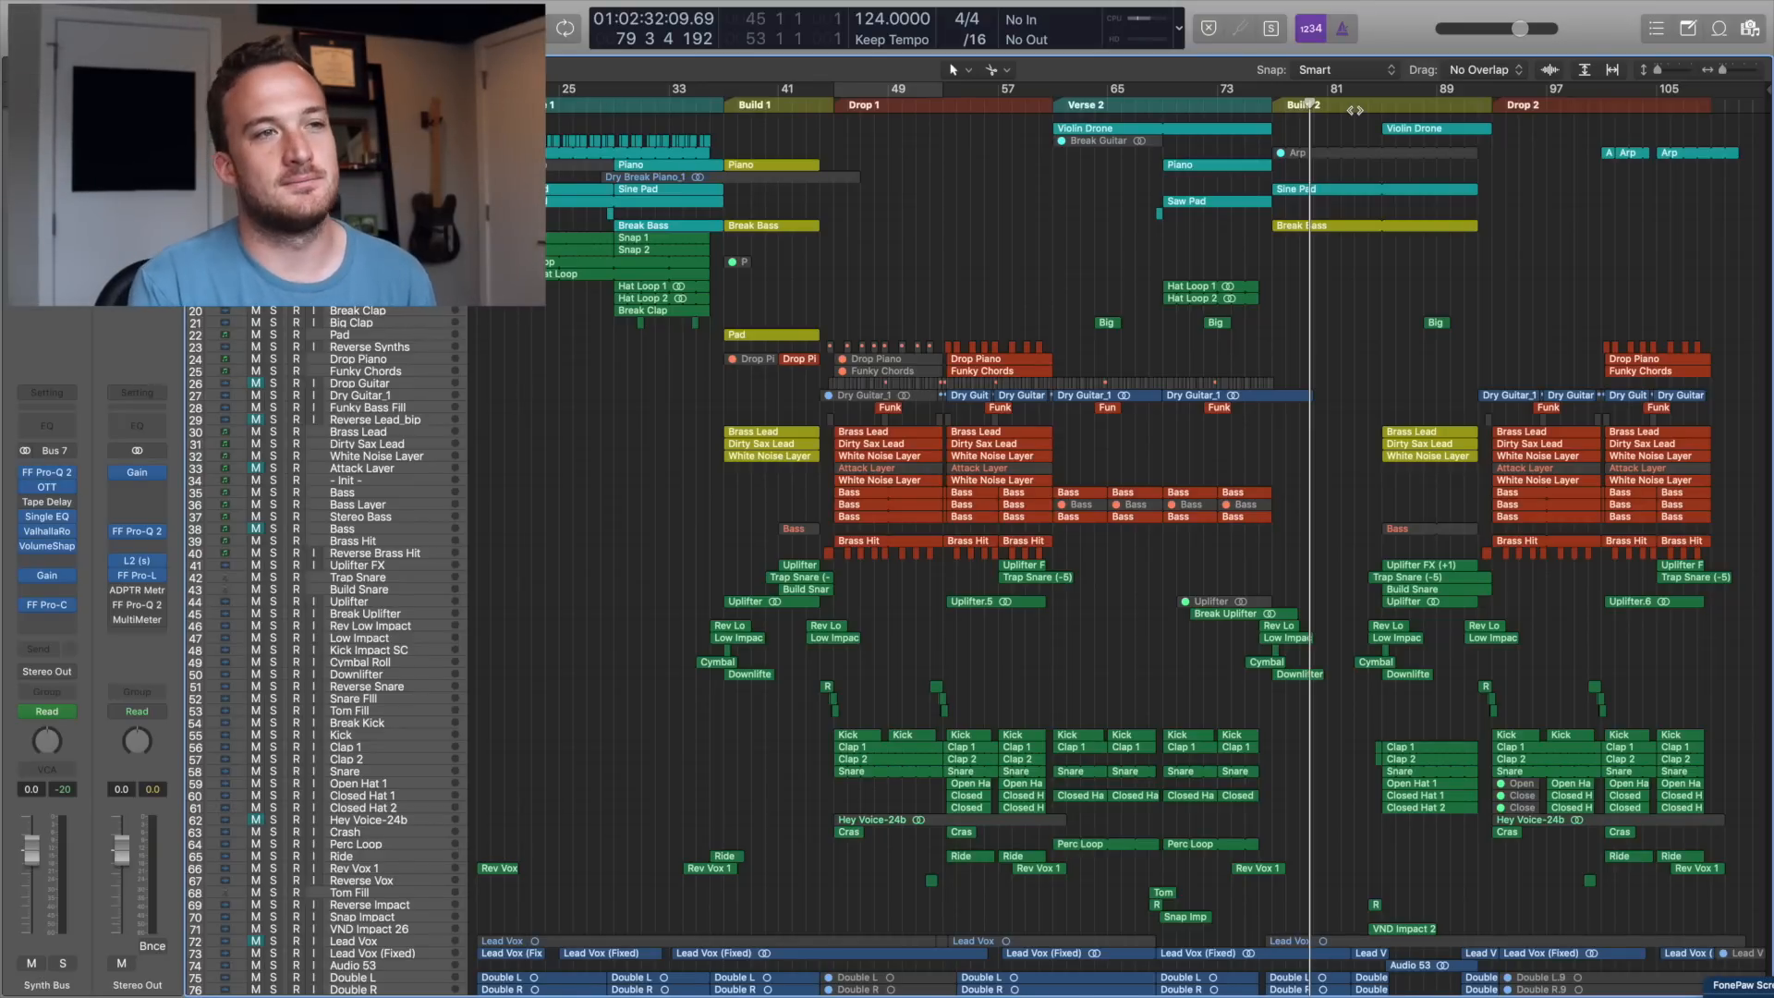
key("space")
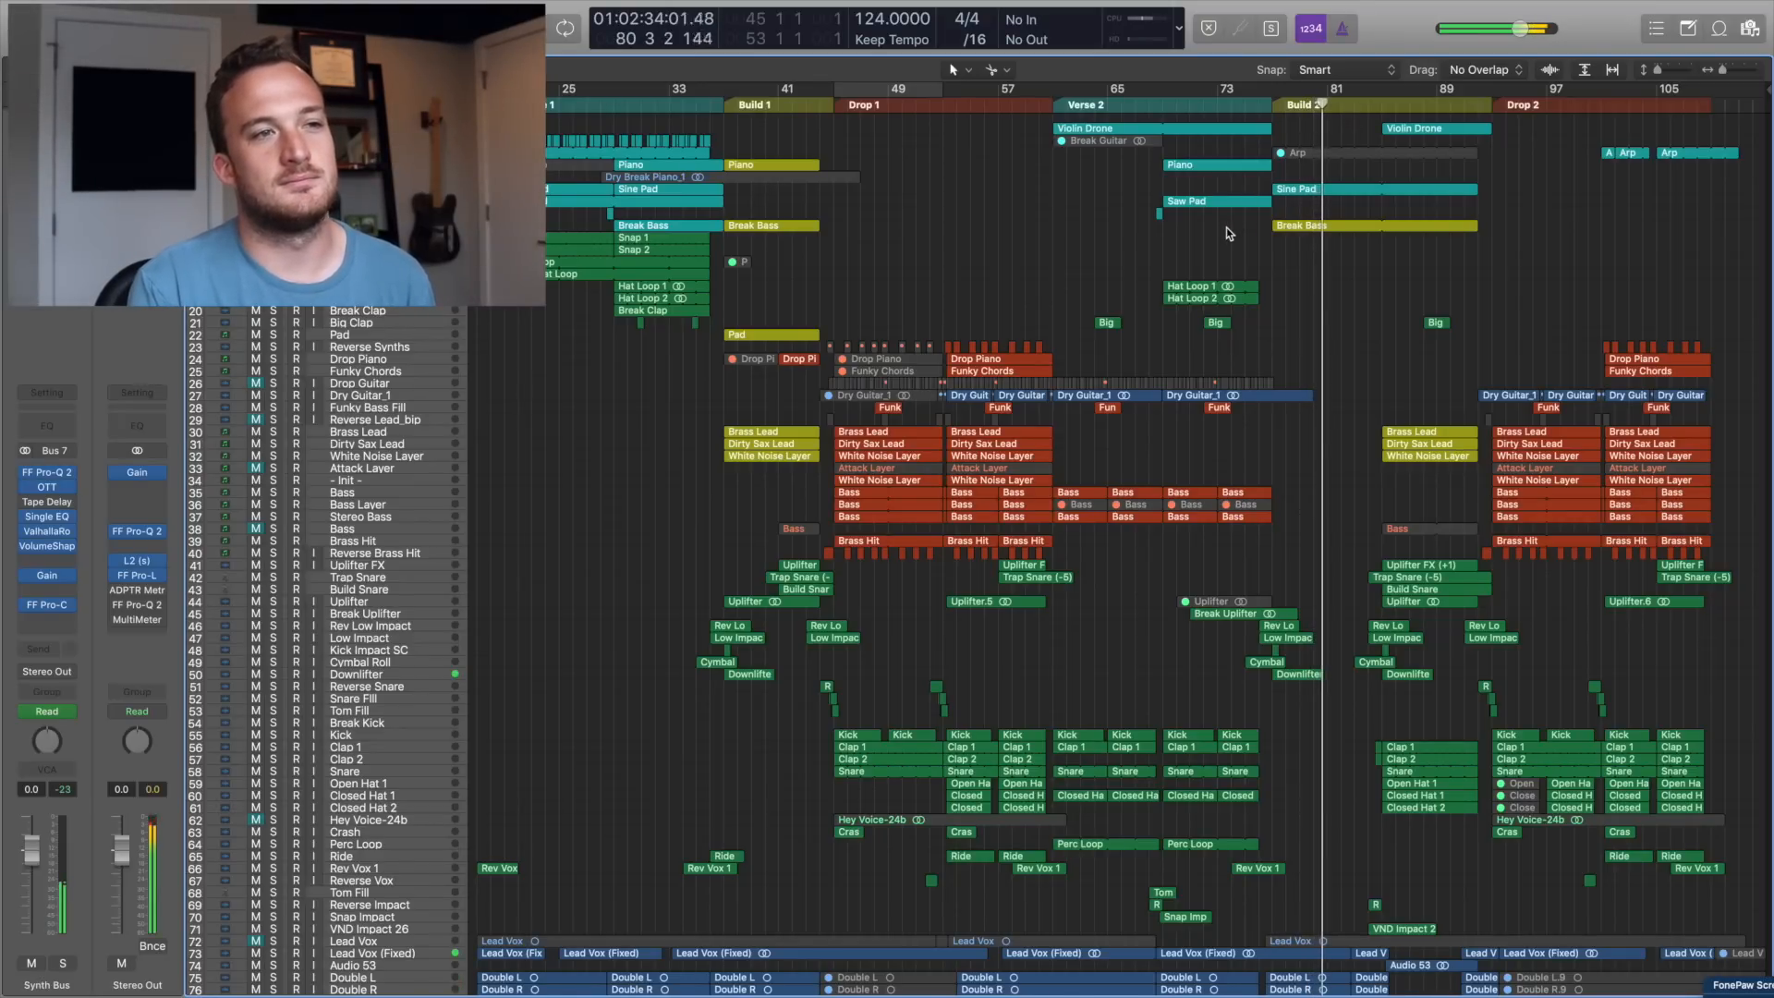
scroll(1229, 234, "down", 1)
scroll(1227, 233, "down", 4)
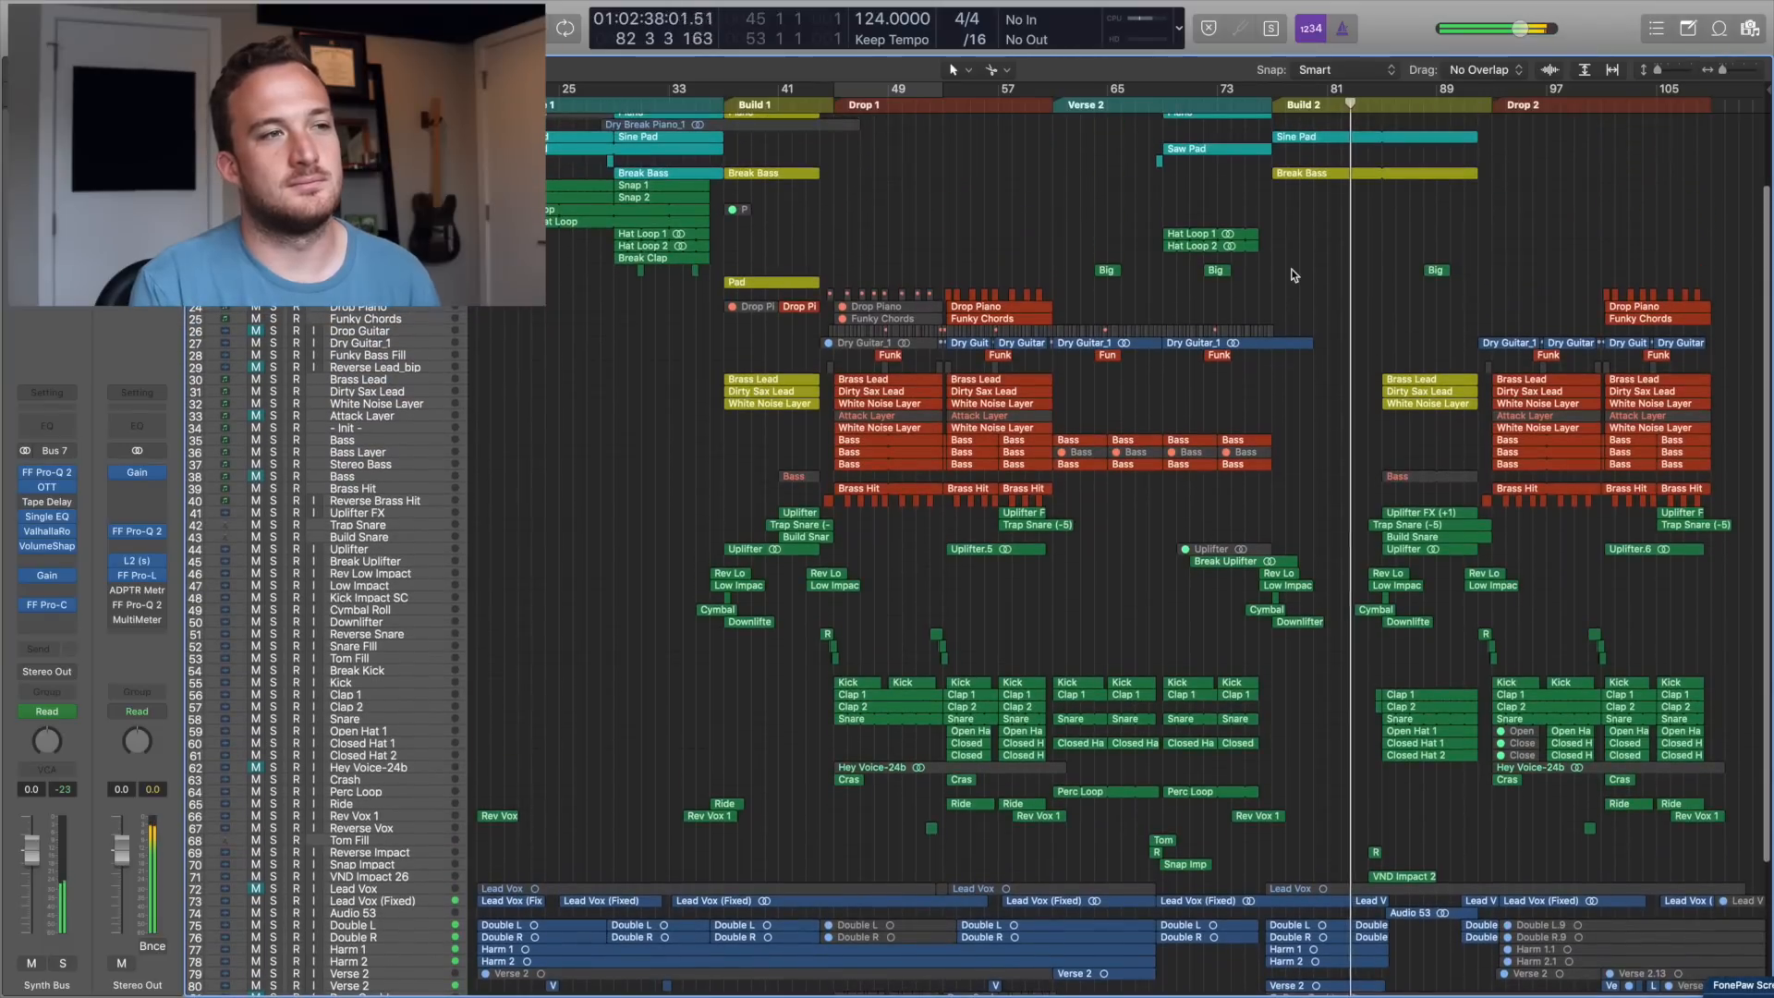
scroll(1292, 275, "up", 5)
scroll(1292, 274, "right", 5)
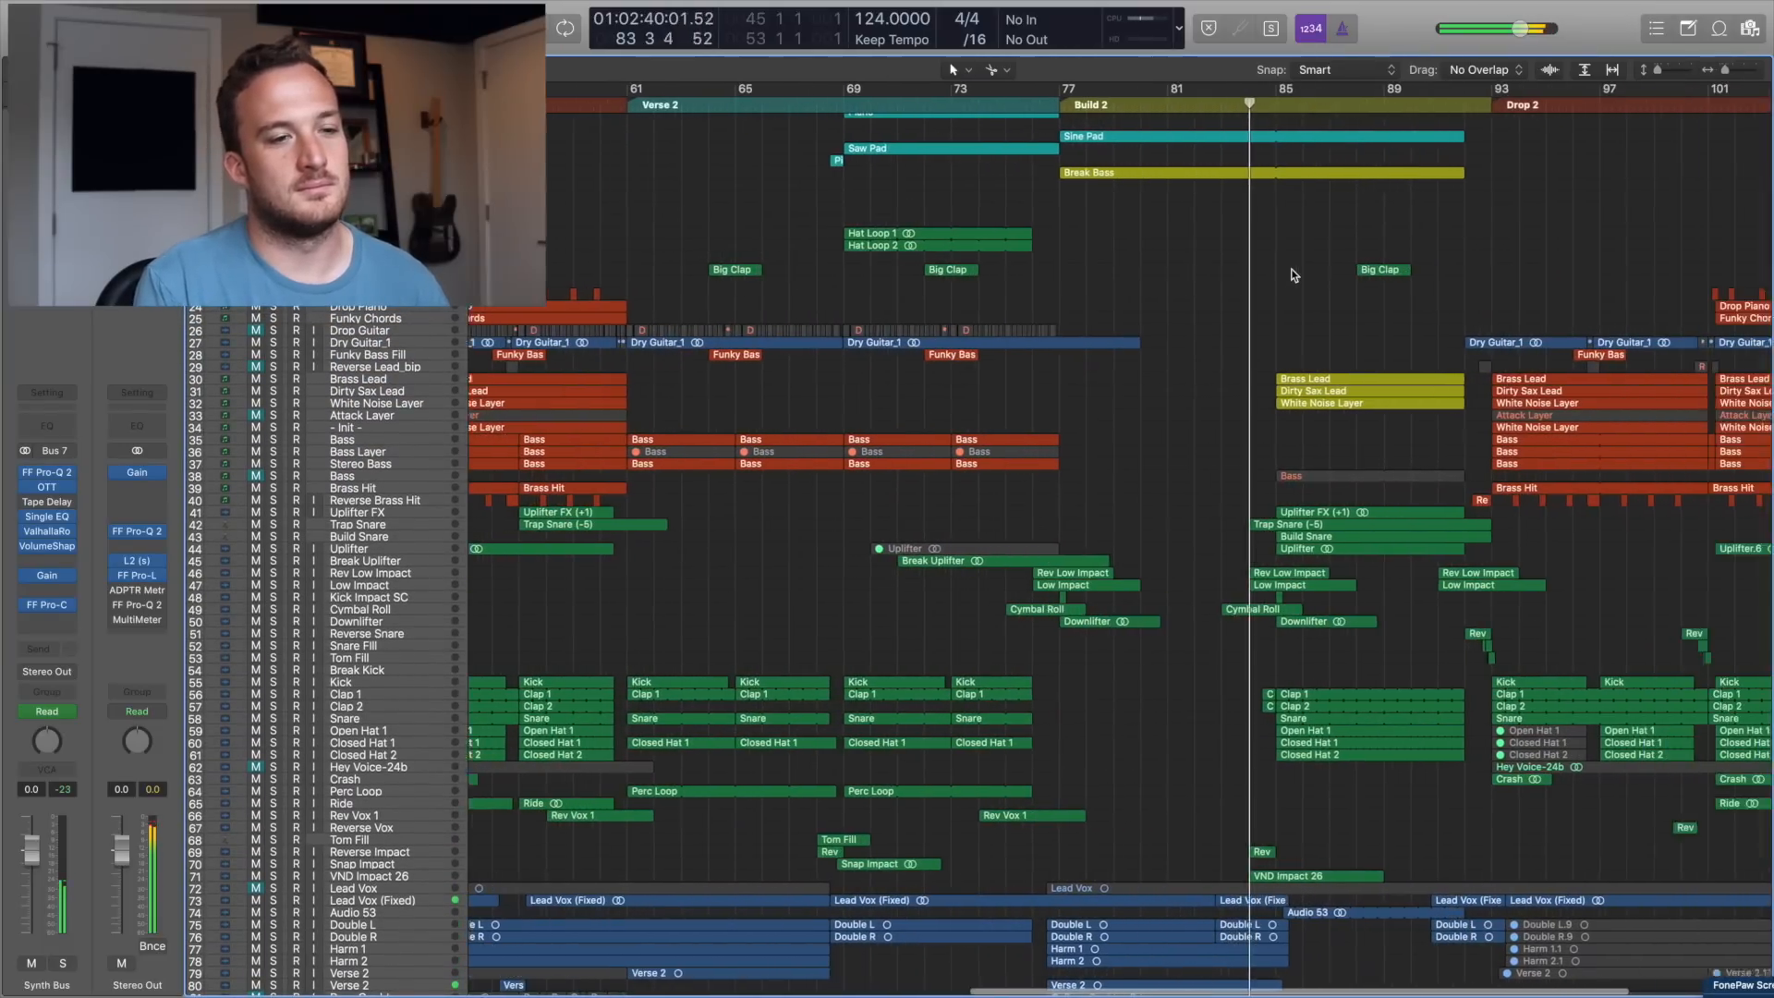
scroll(1292, 274, "up", 4)
scroll(1293, 275, "right", 1)
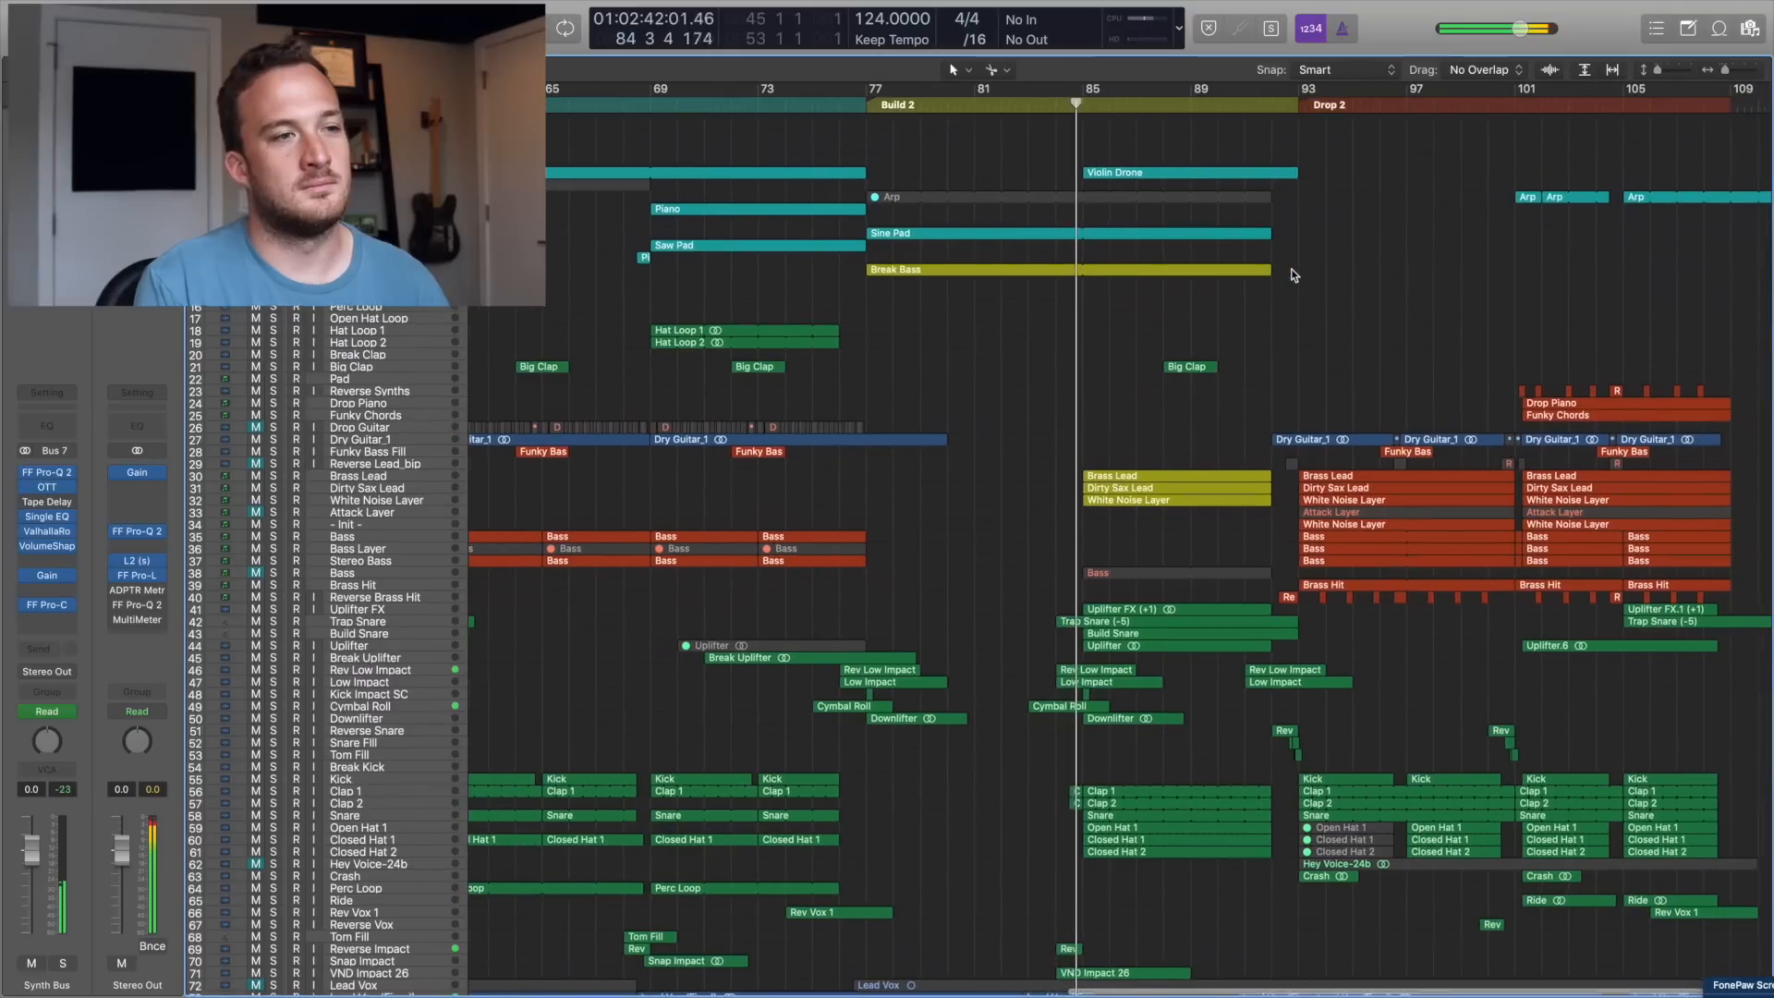
scroll(1293, 275, "down", 1)
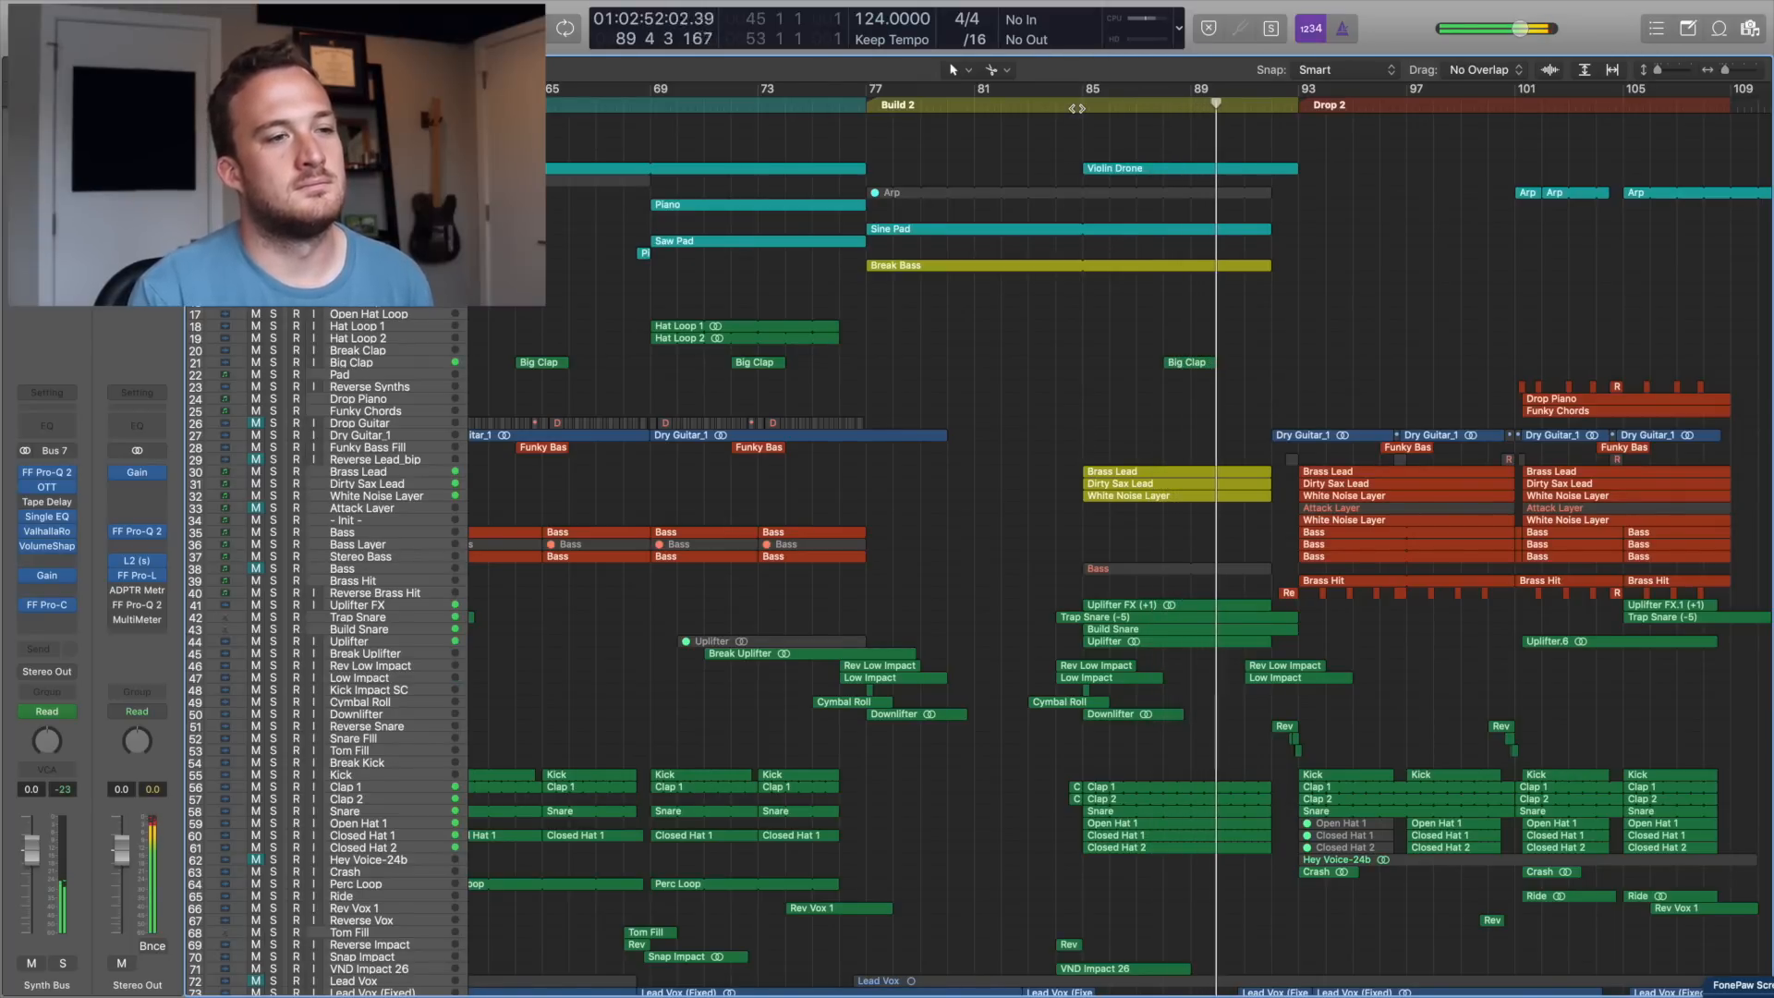
key("space")
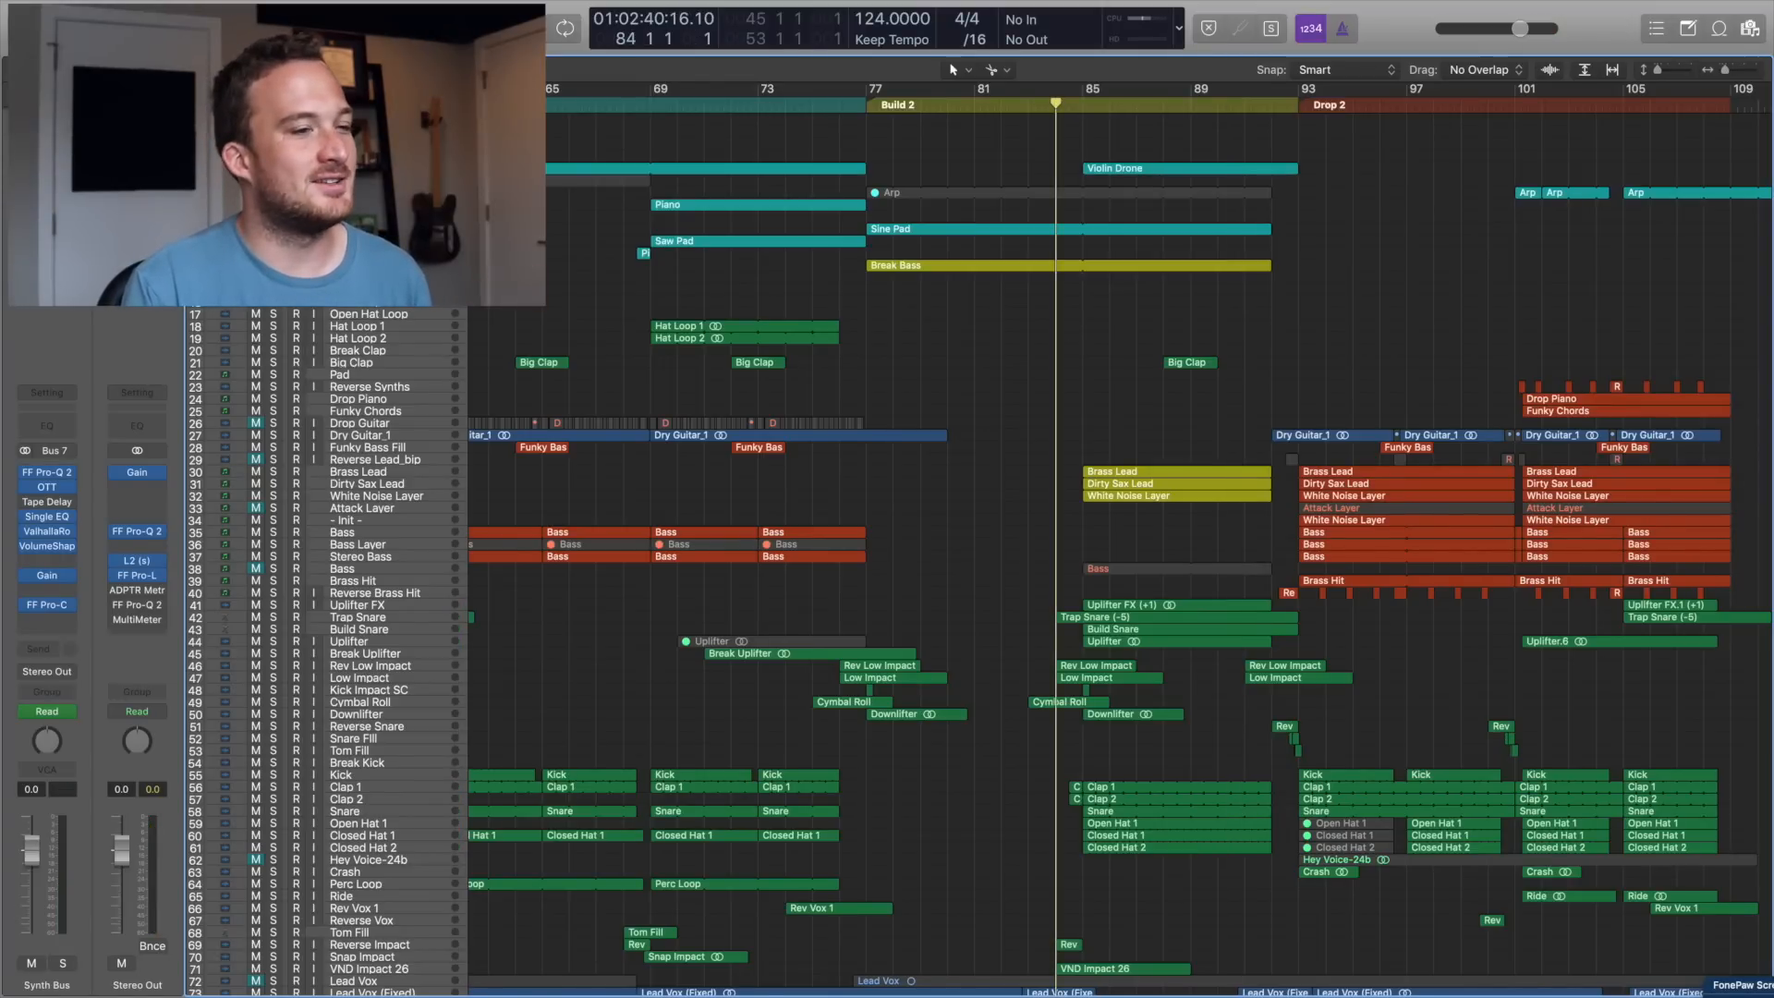
- Solo Open Hat 1, Closed Hat 1 and Closed Hat 2 in Build 2, and clear the solos
key("s")
key("space")
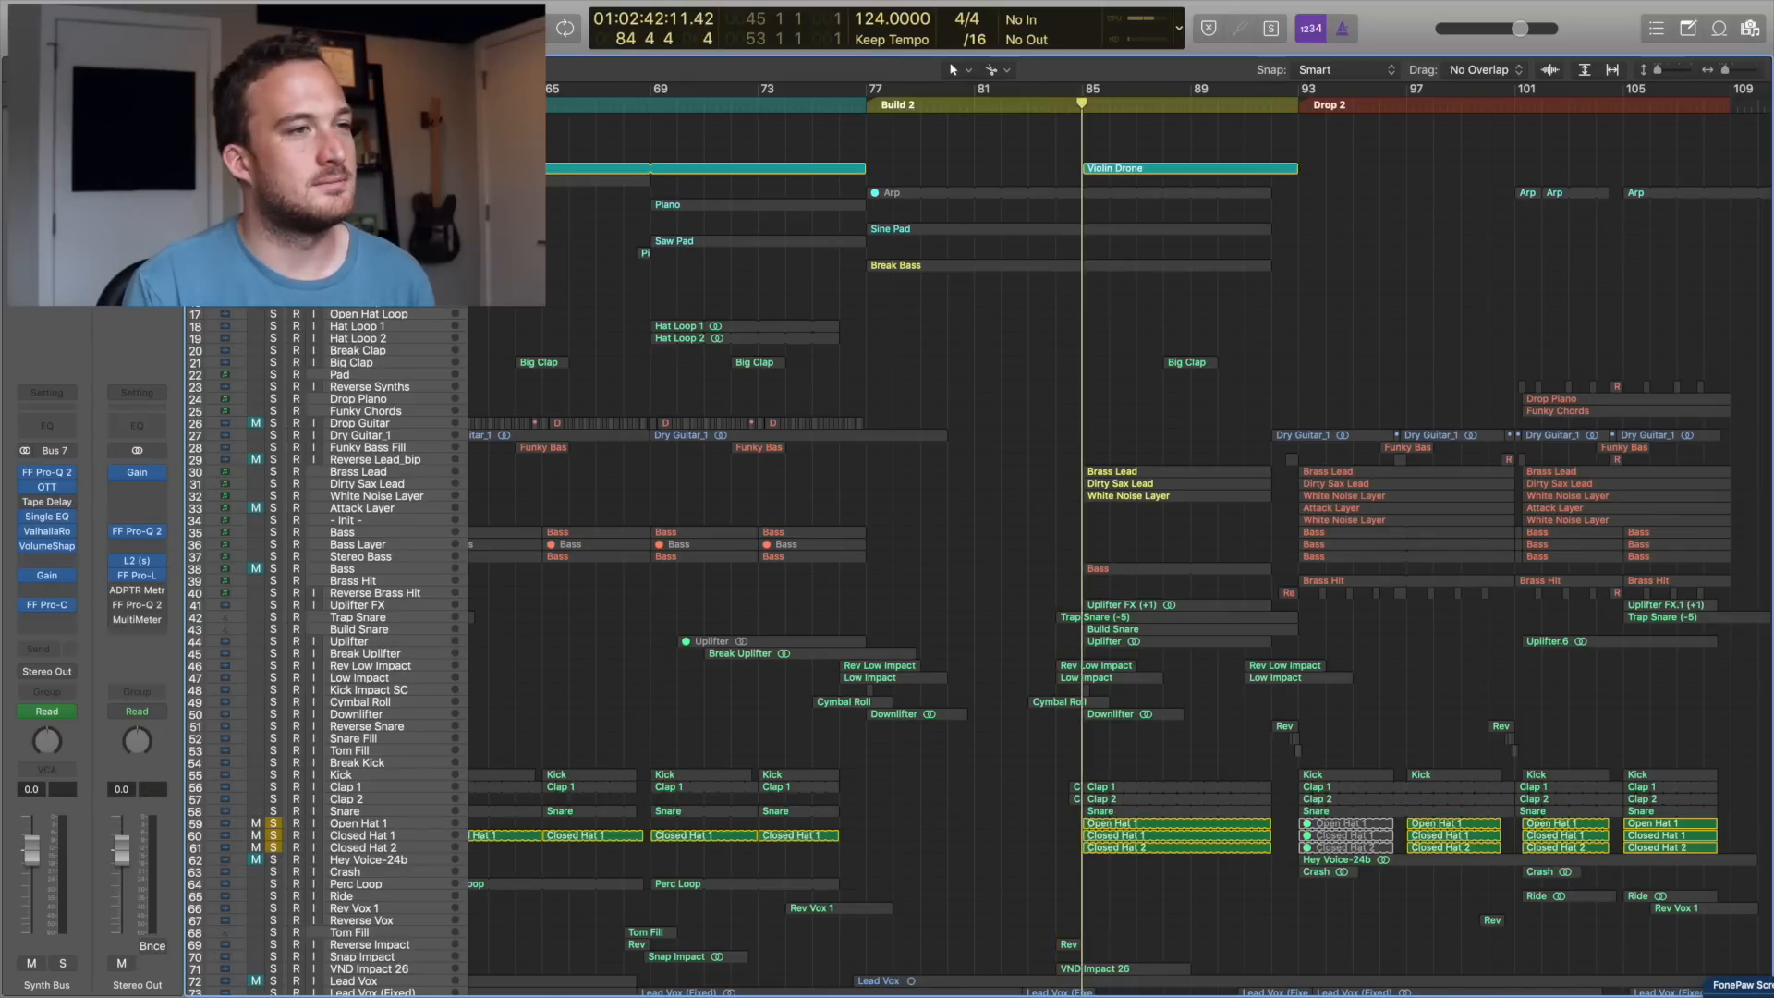
key("s")
- Solo Lead Vox (Fixed) and Audio 53, enlarge the track heights, and play both vocals from bar 84 with Audio 53 selected
scroll(1027, 475, "down", 10)
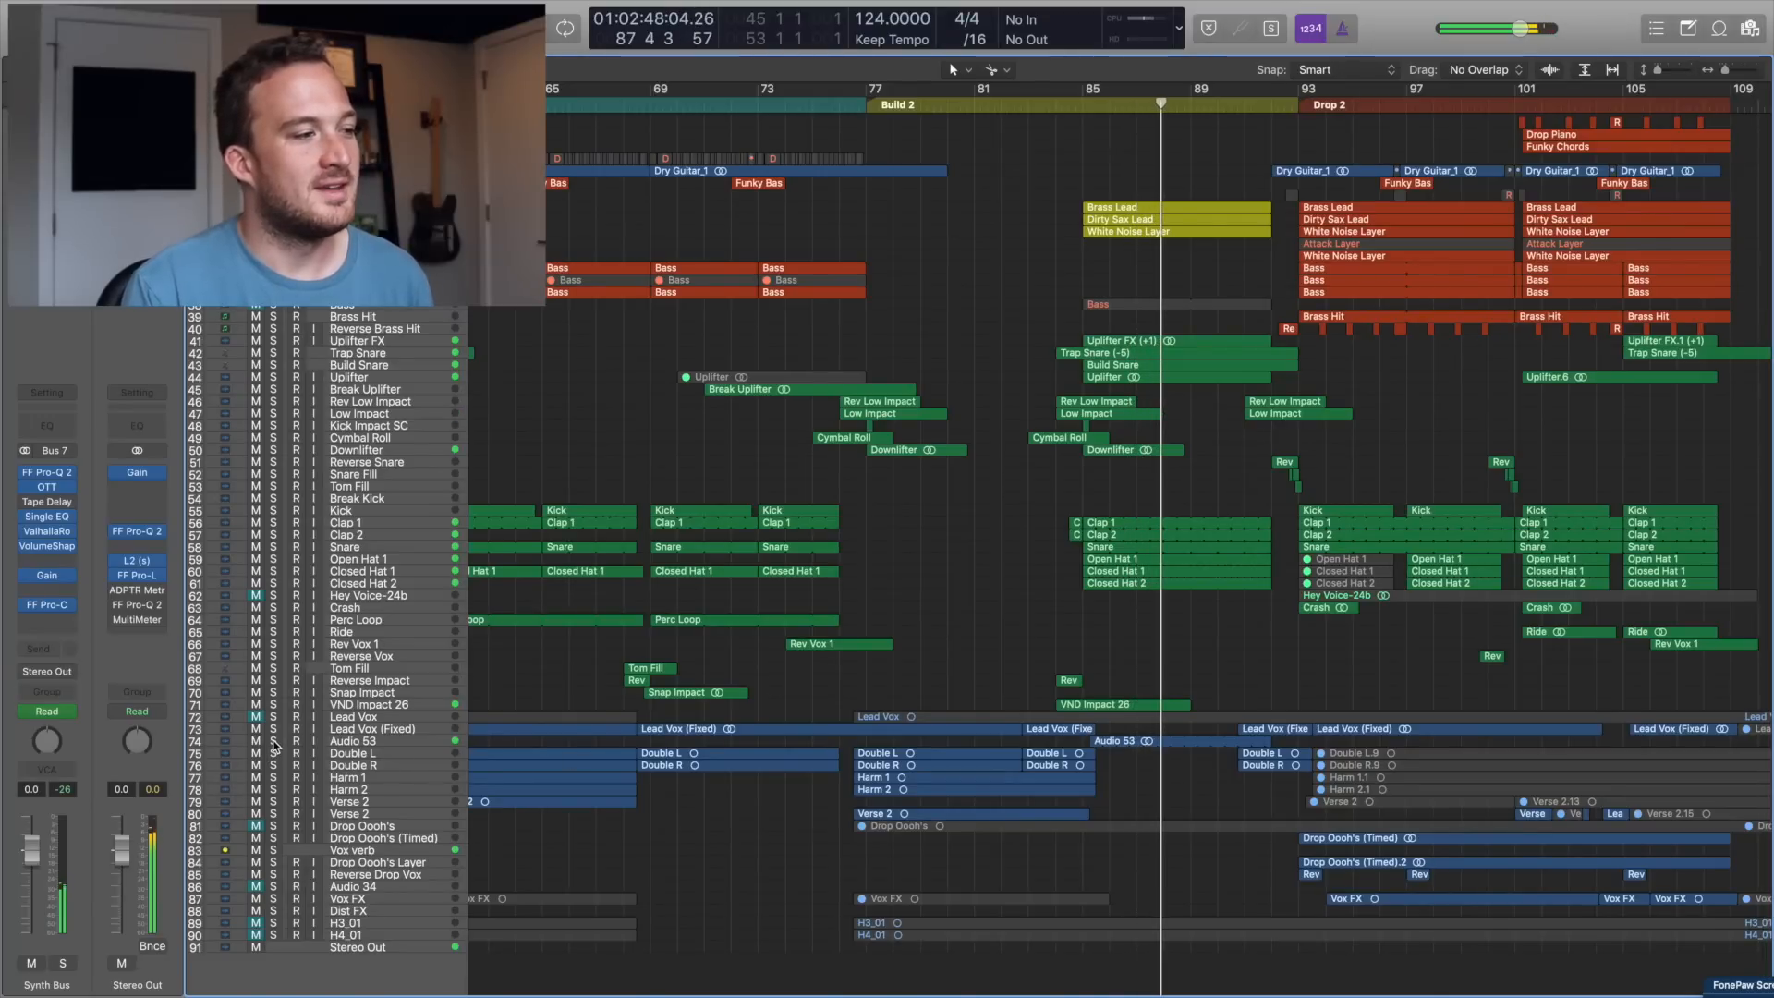
left_click(274, 730)
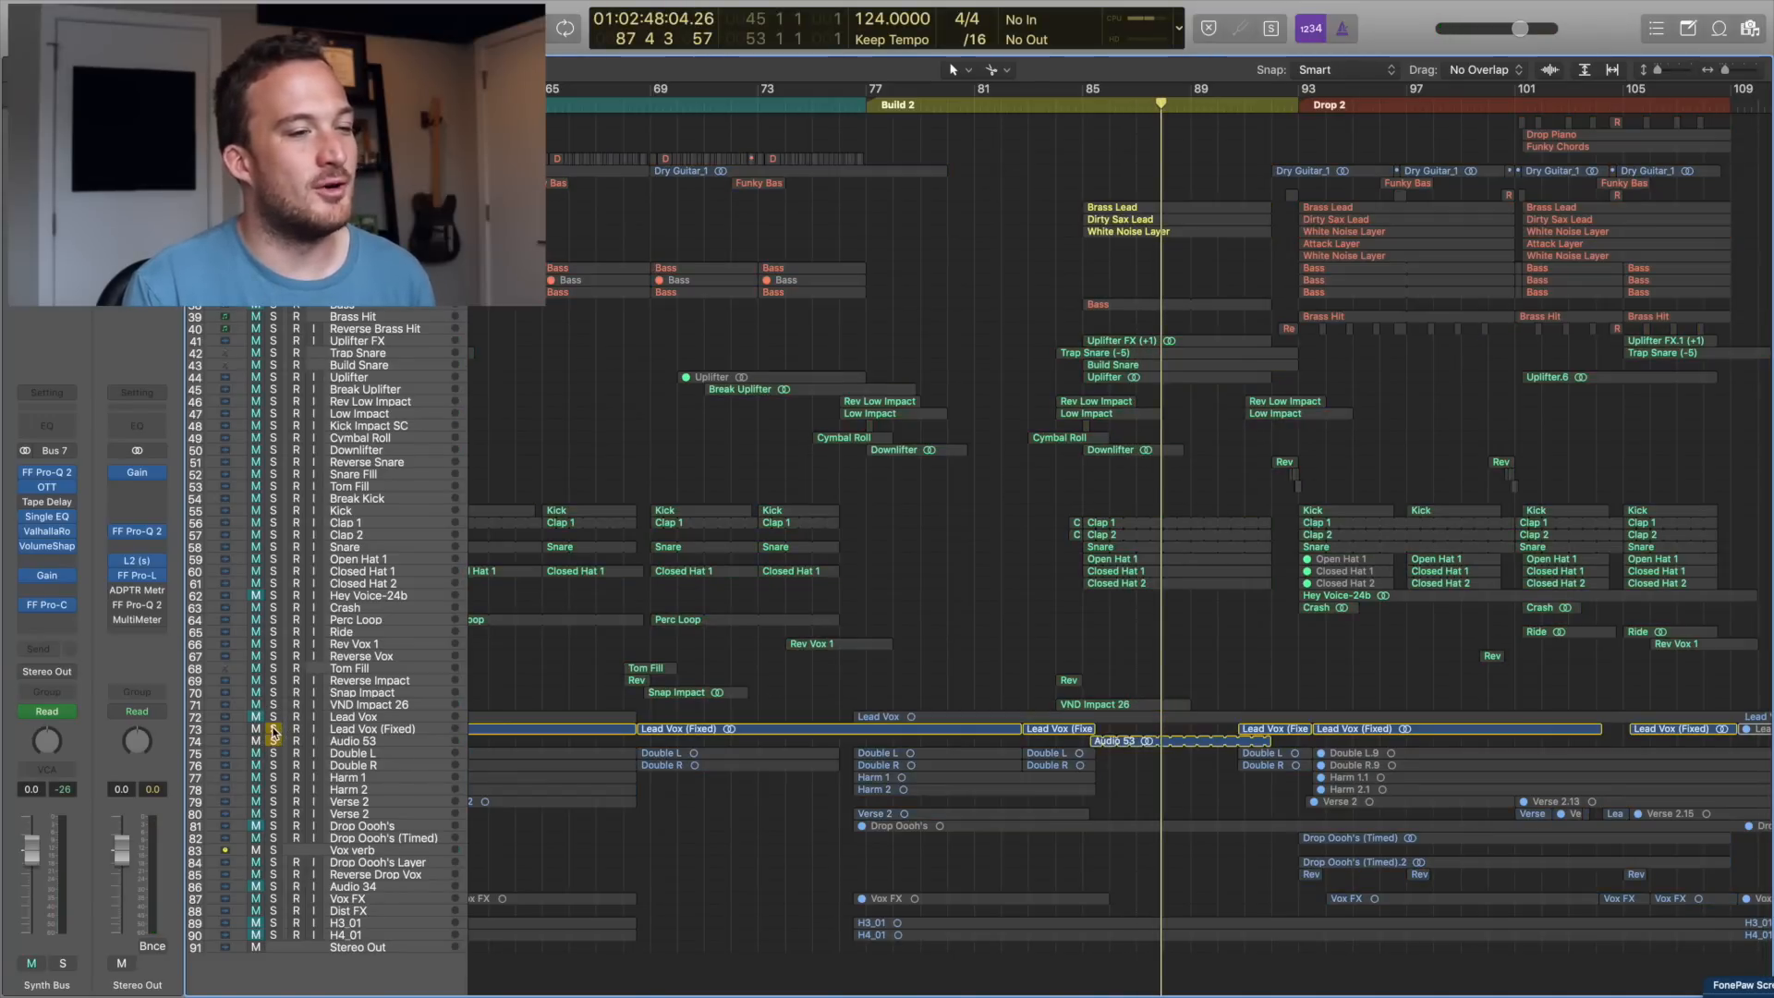
left_click(1067, 99)
left_click_drag(1656, 71, 1671, 71)
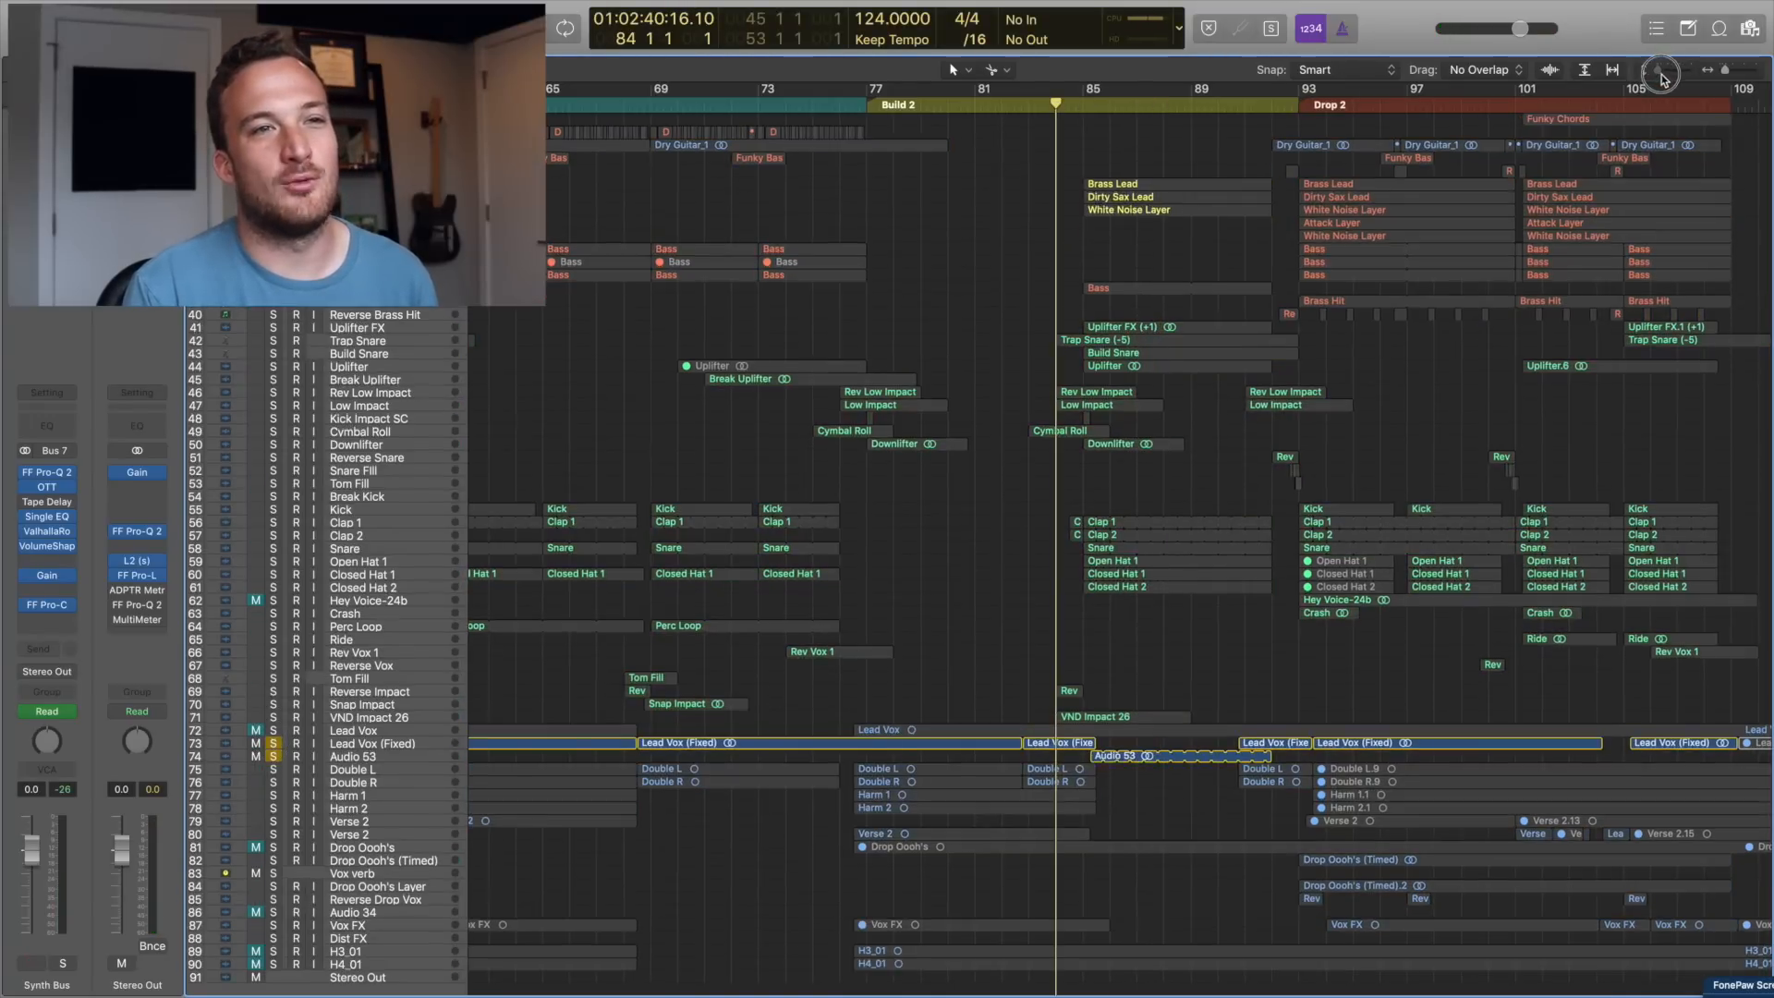
scroll(1136, 534, "down", 3)
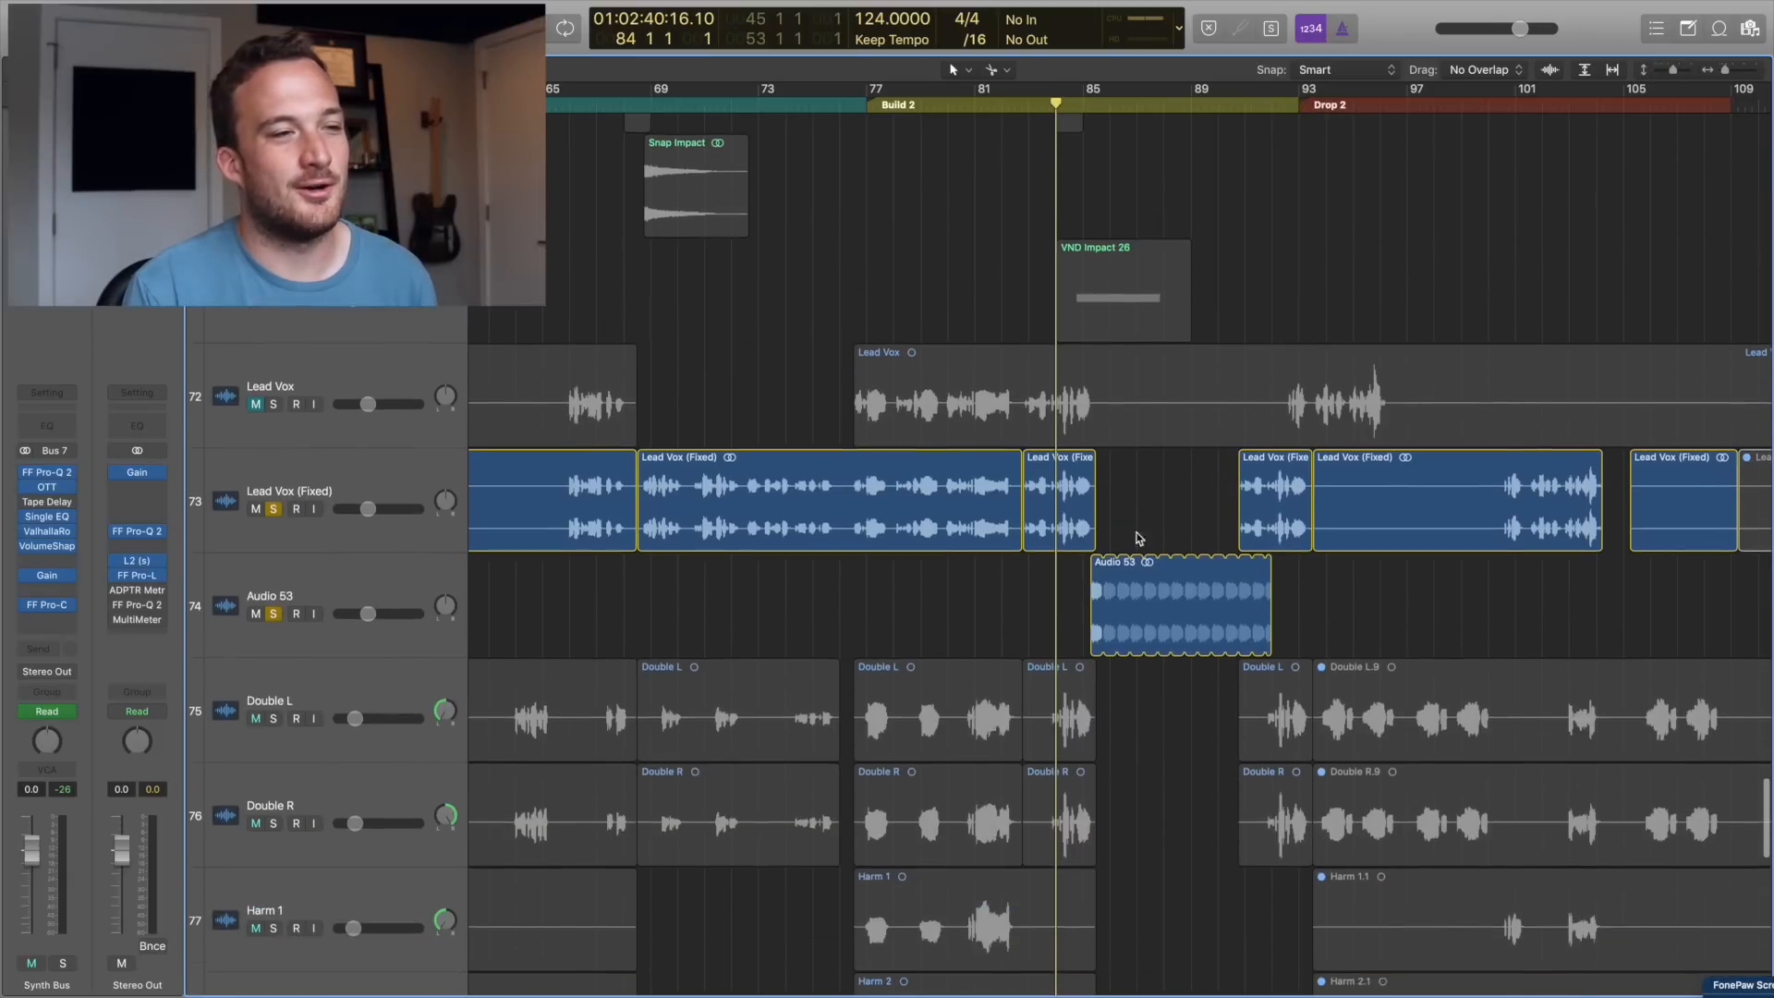
left_click(331, 585)
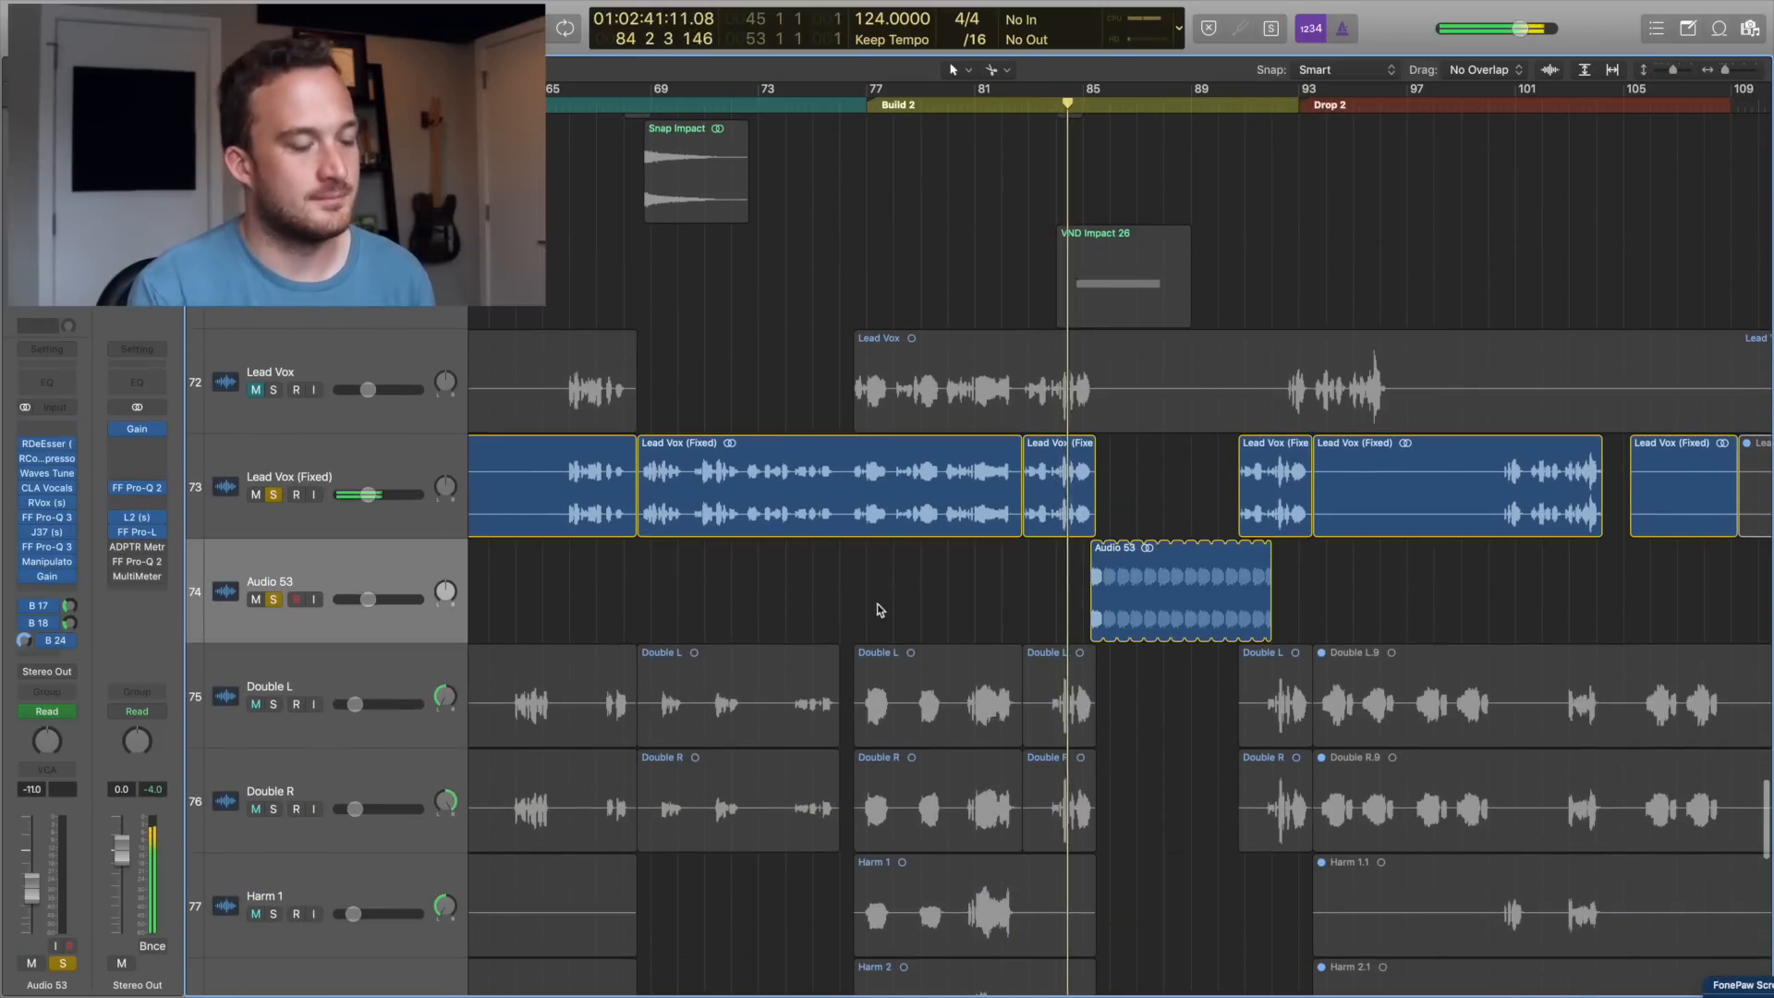
- Show the automation and enlarge Audio 53 to examine its volume curve and its second automation curve
key("a")
left_click_drag(1672, 70, 1681, 71)
scroll(1195, 435, "down", 7)
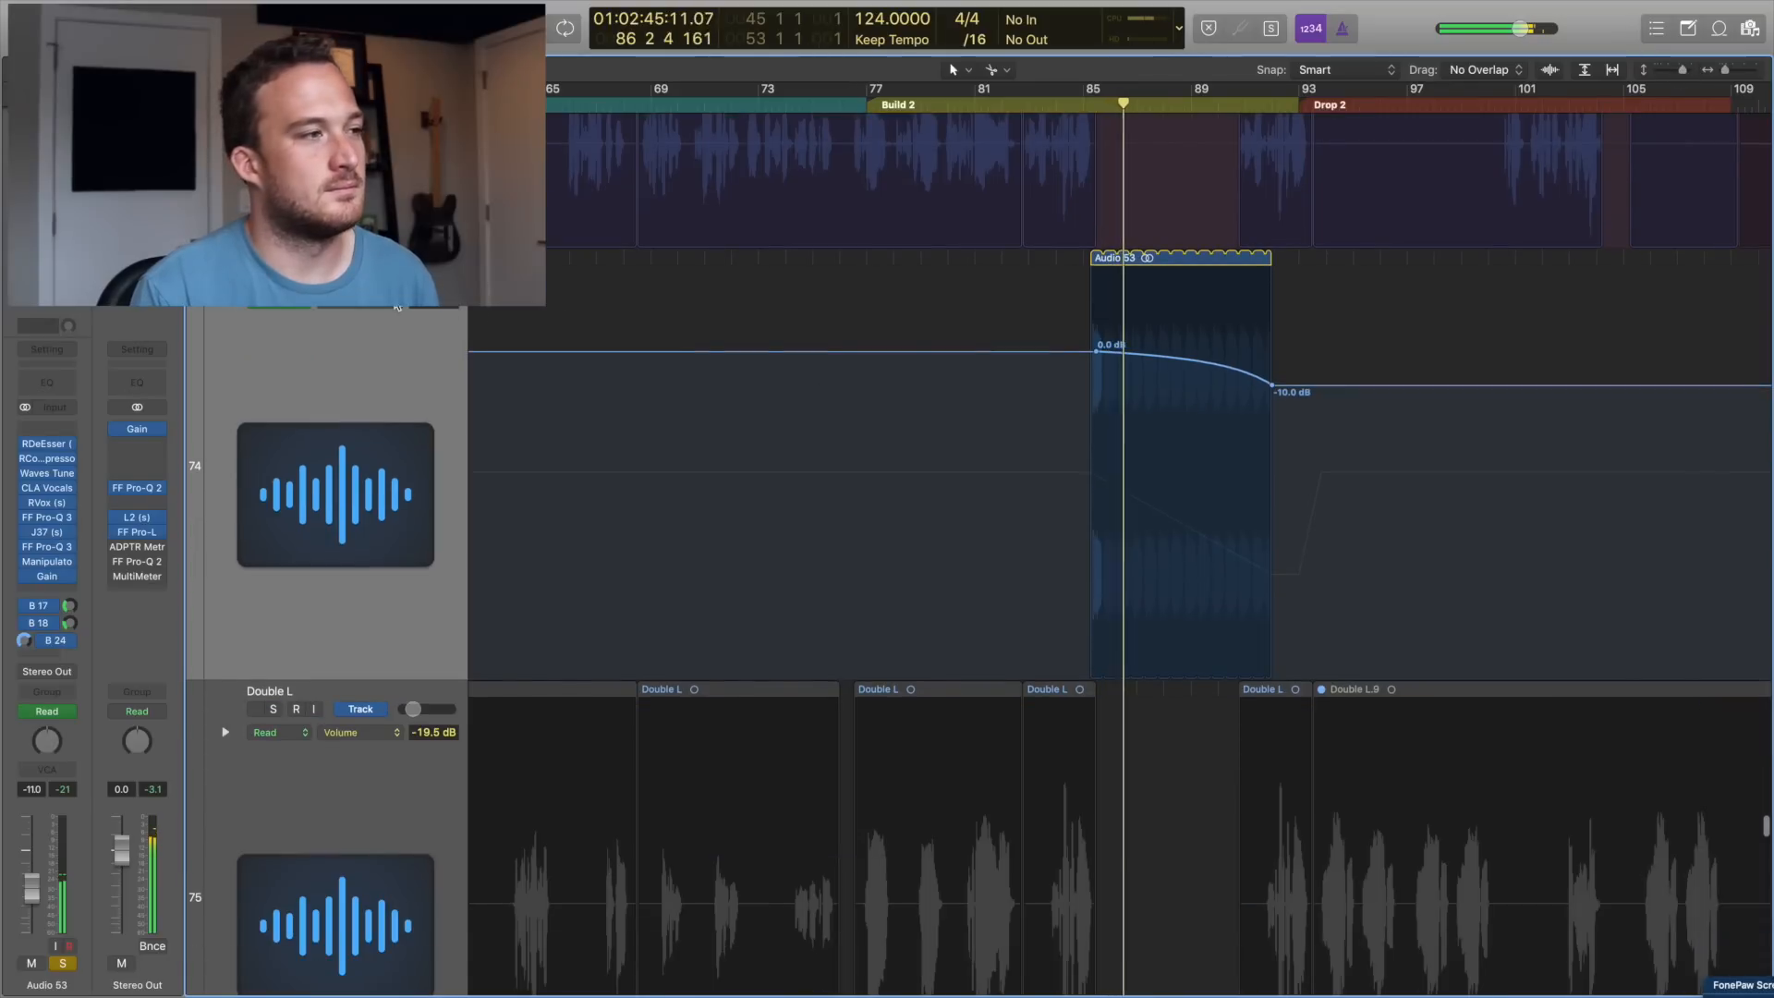
left_click(538, 472)
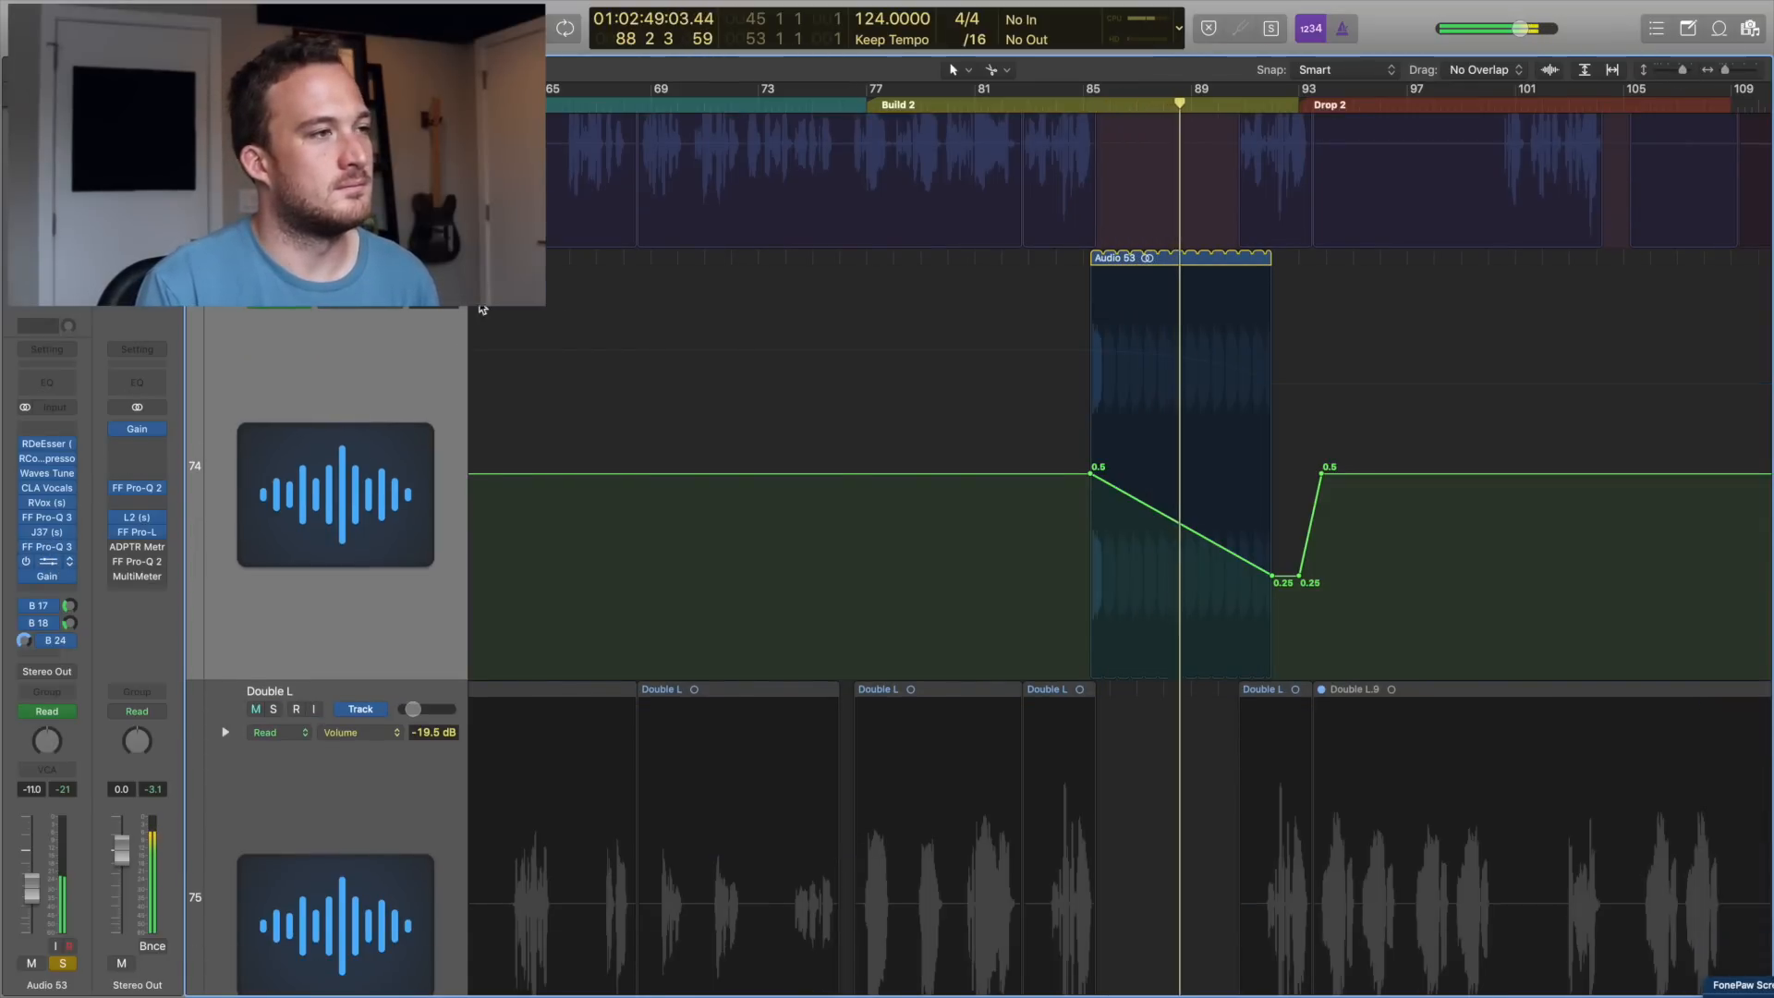
- Inspect the Manipulator plug-in's Formant setting on Audio 53, close it, and replay the vocal from bar 84
left_click(51, 559)
left_click_drag(529, 53, 1430, 200)
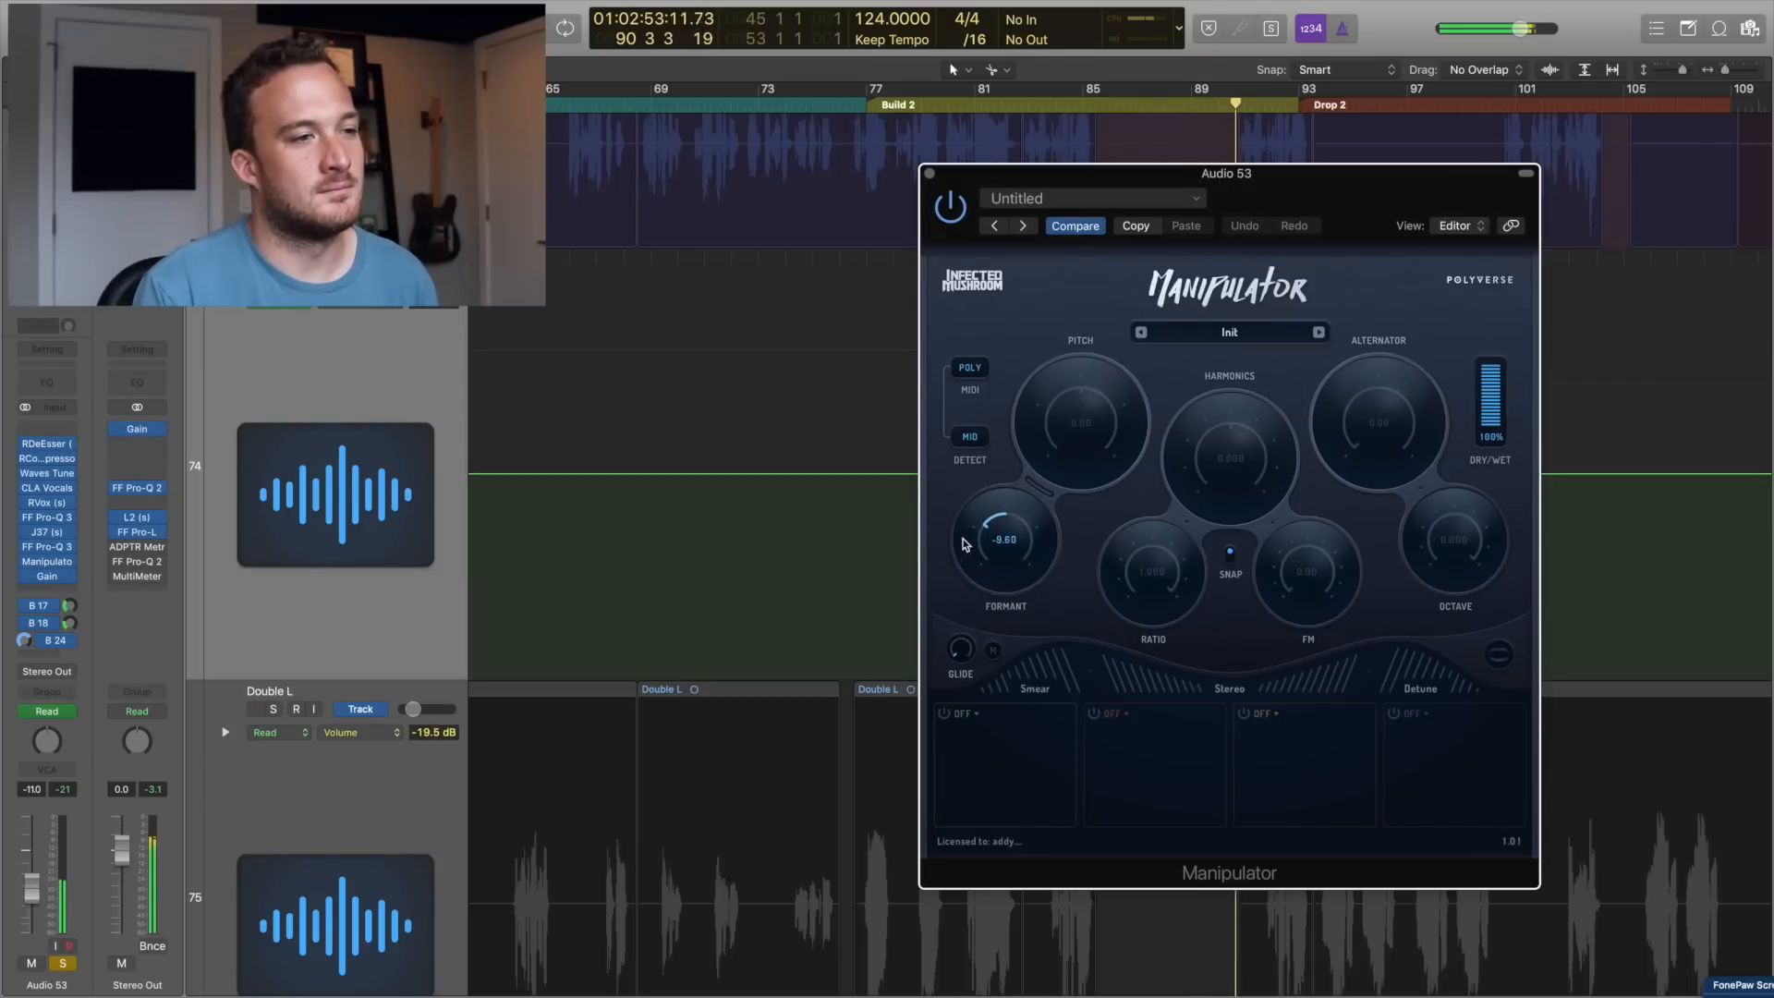
left_click(930, 173)
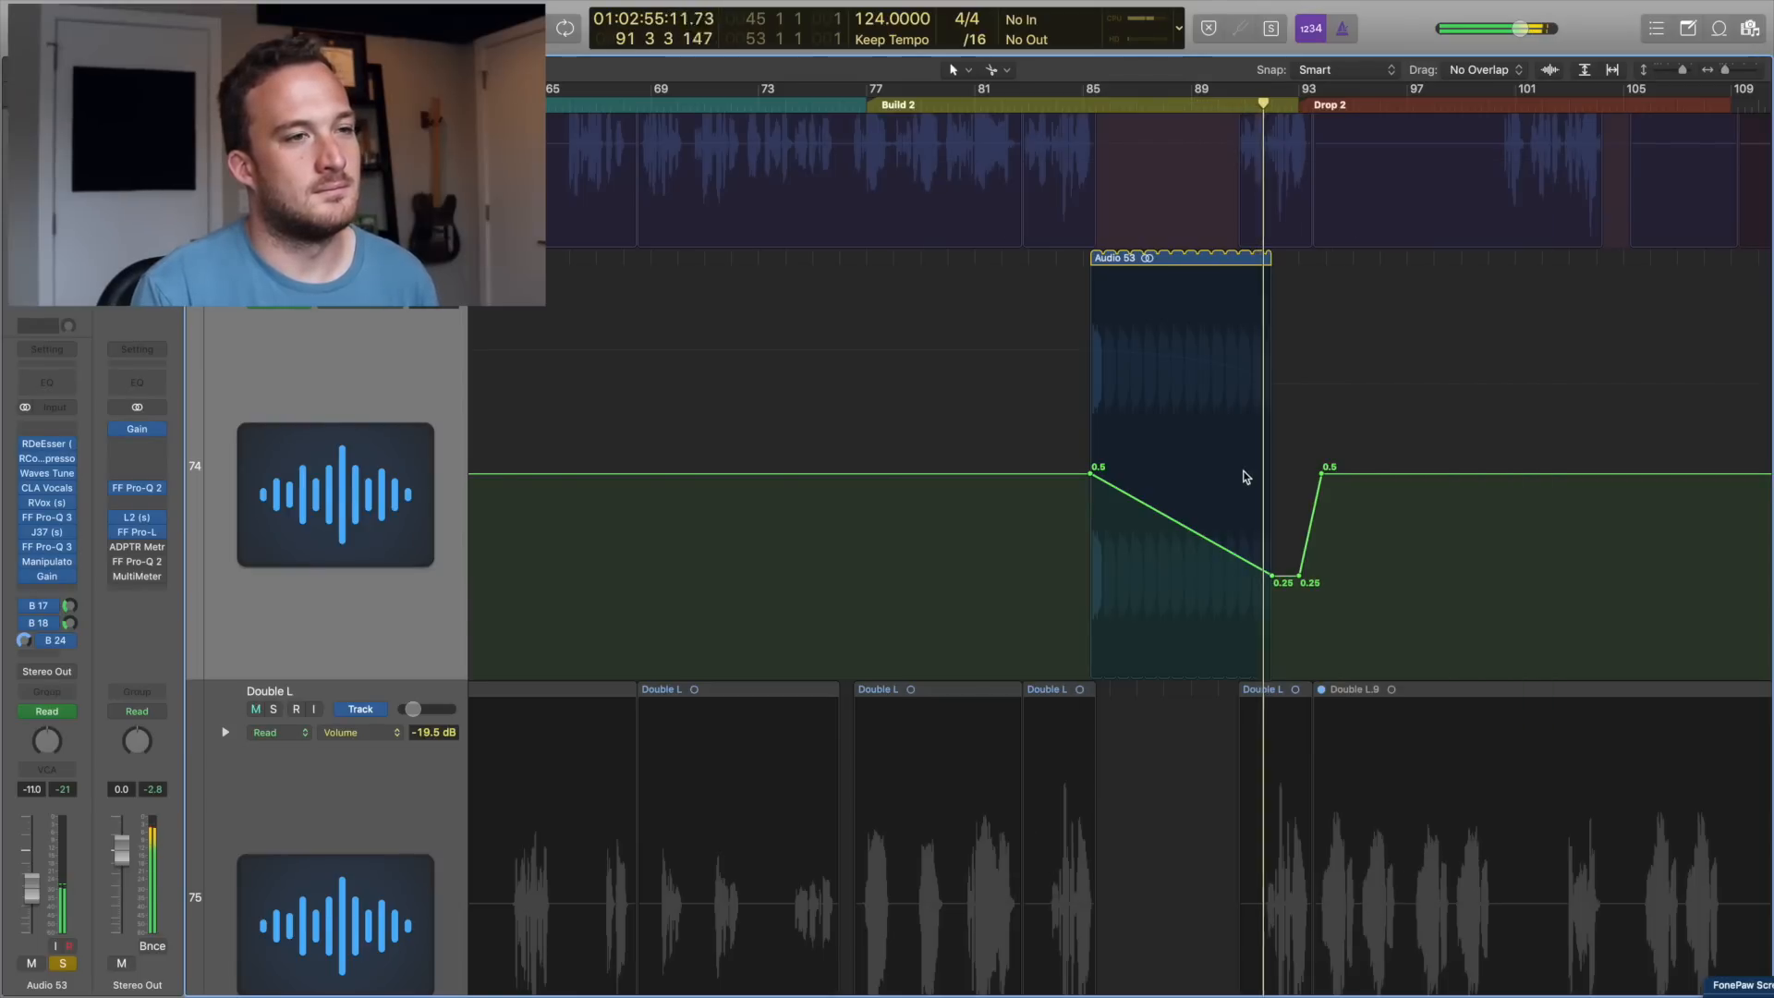
left_click(1069, 104)
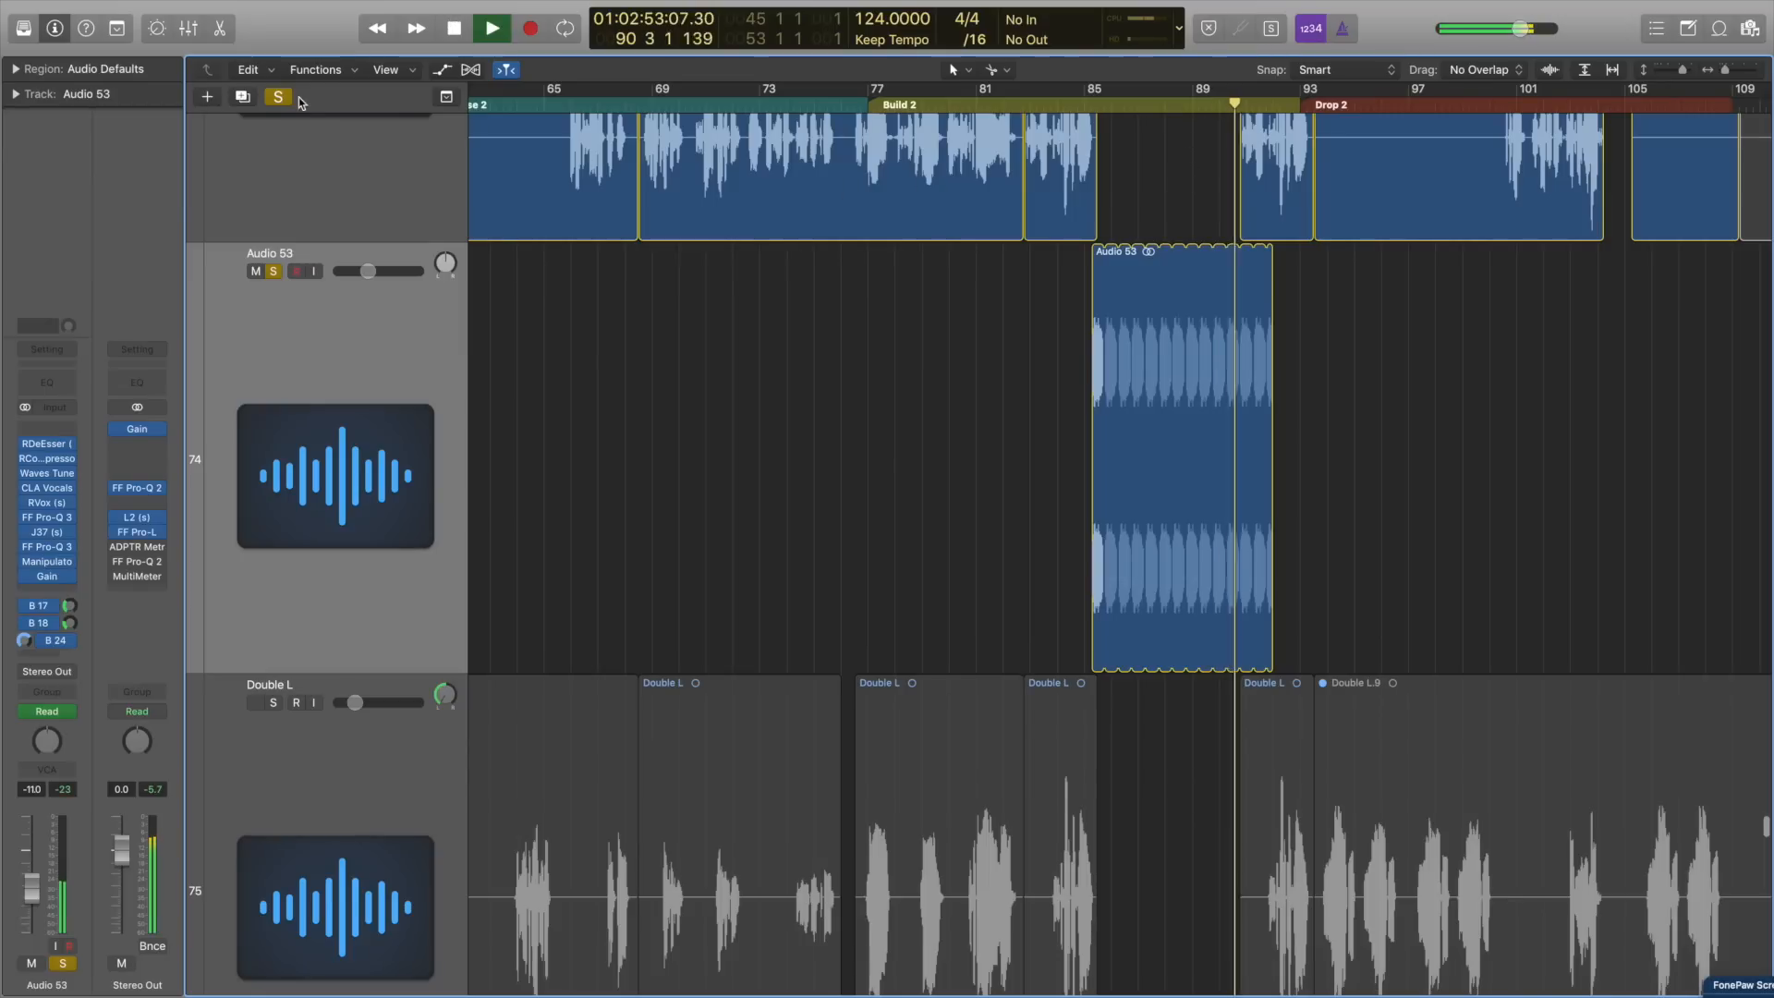
- Clear the solos, fit the whole arrangement in view, and place the playhead at bar 92 just before Drop 2
left_click(278, 97)
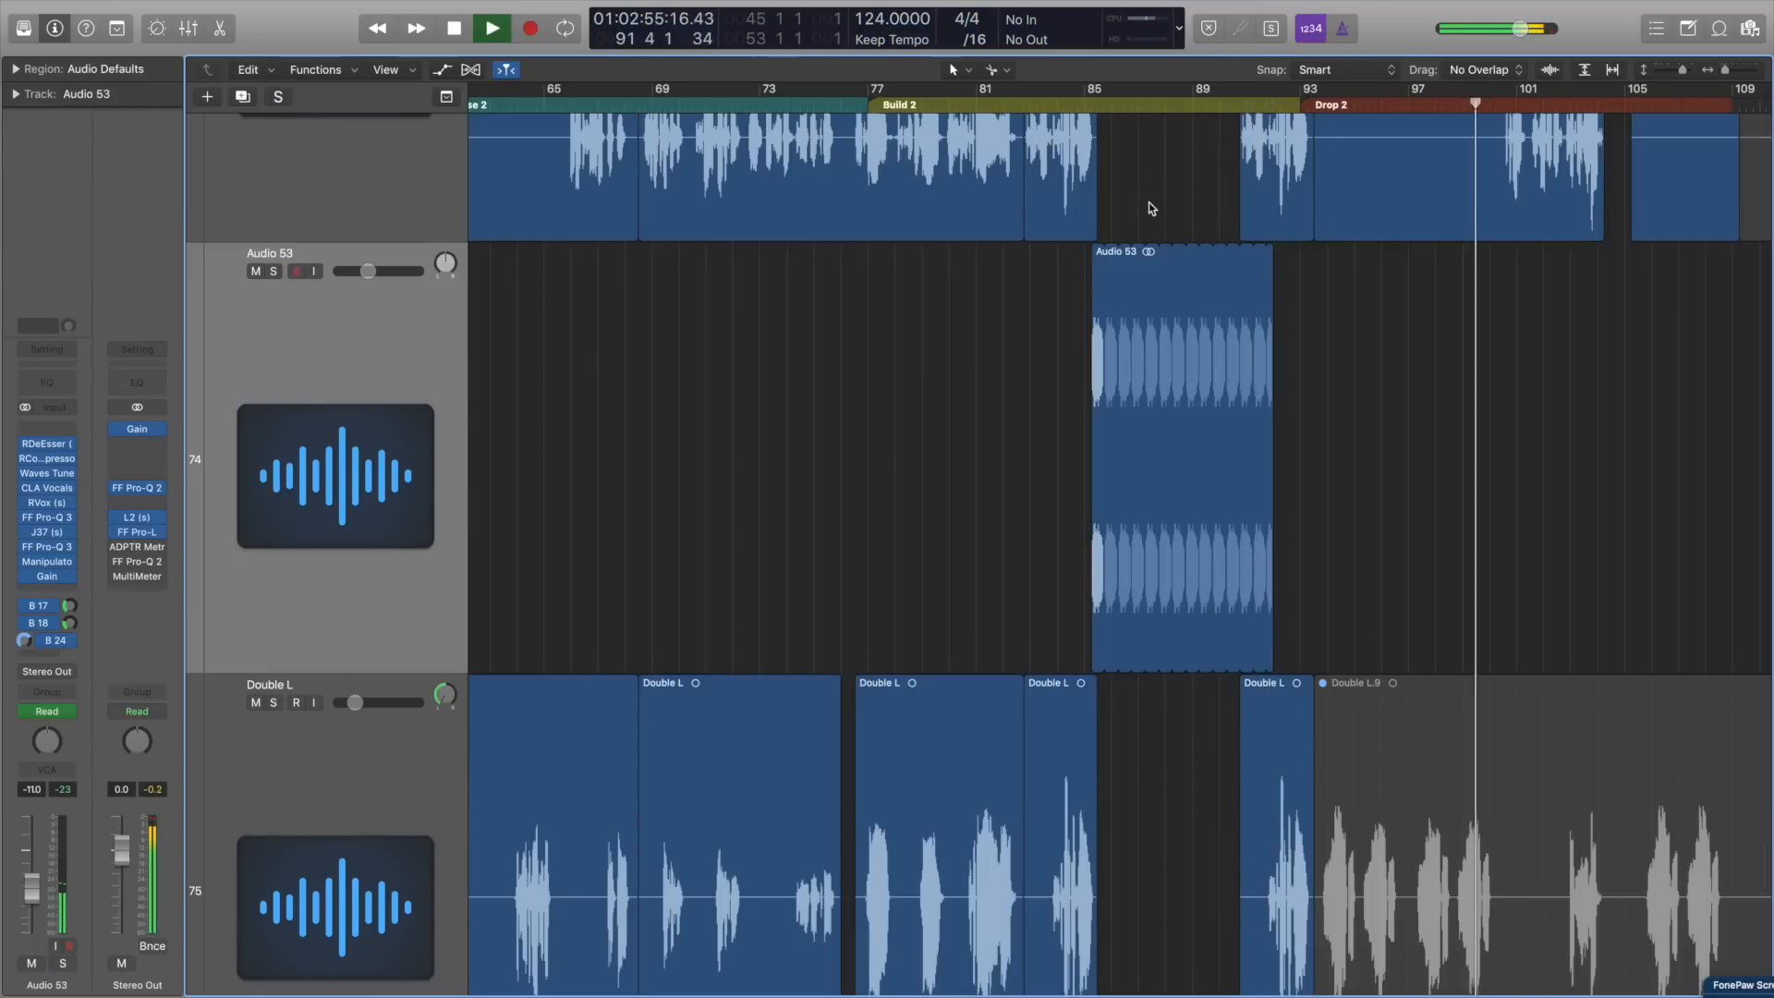
key("z")
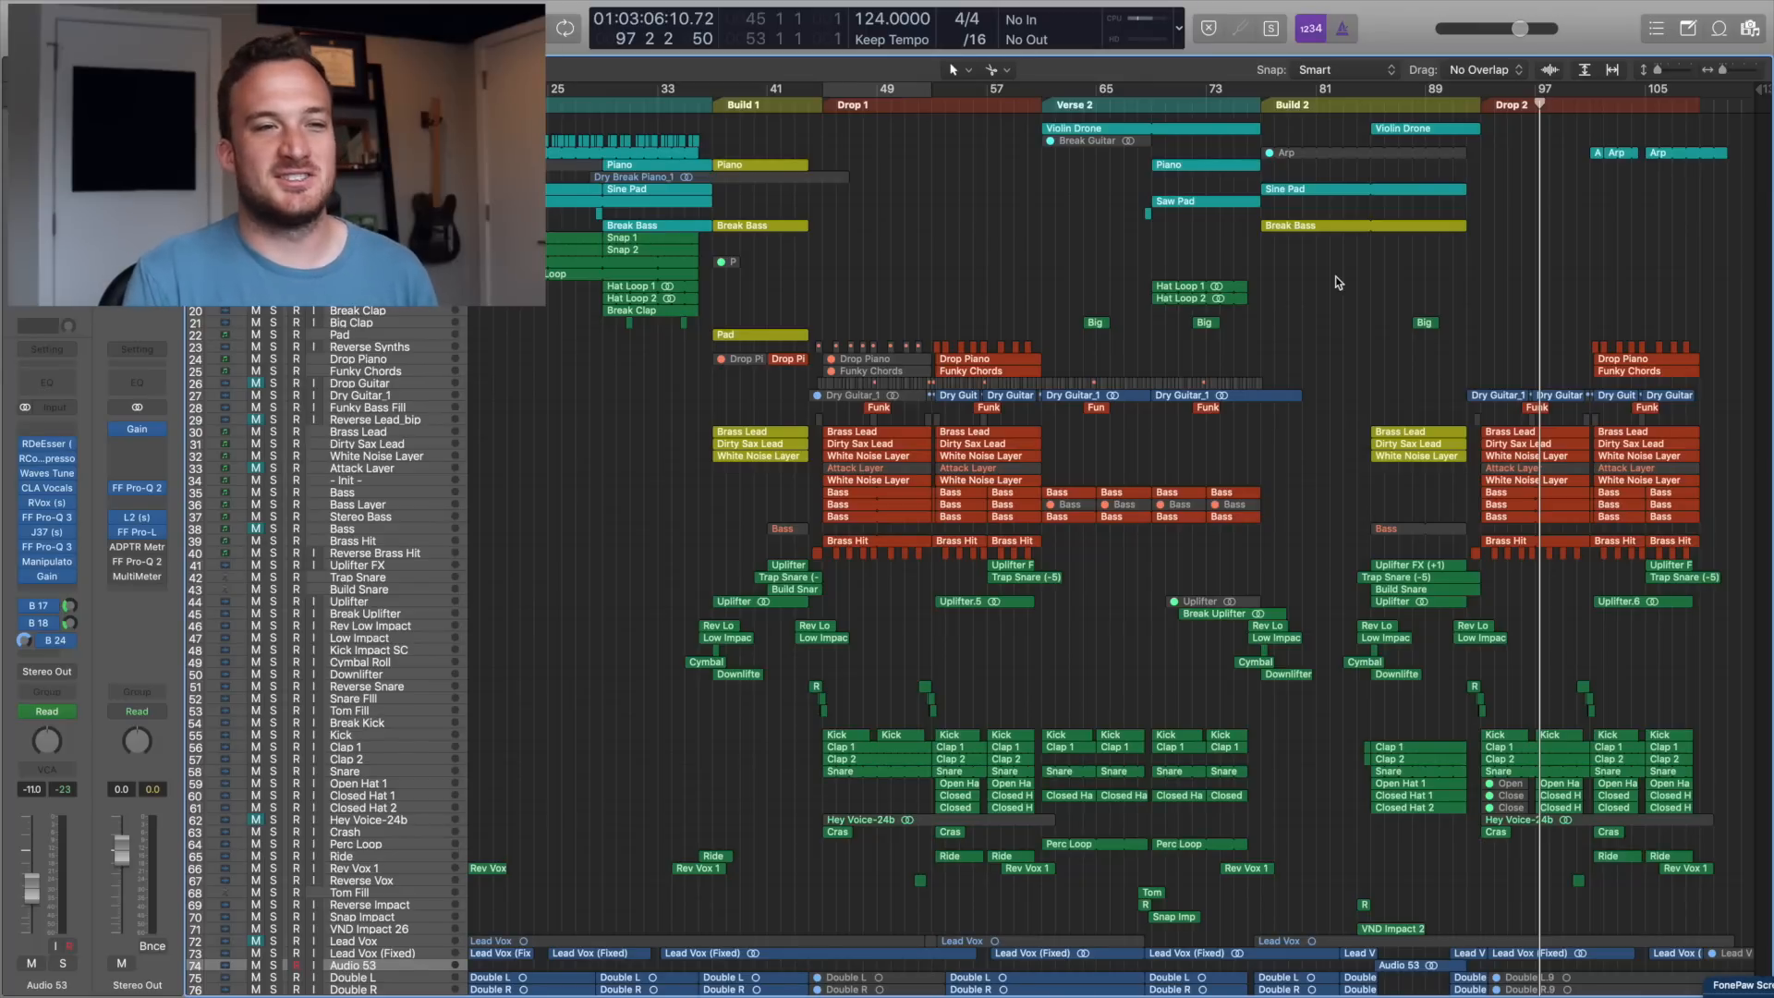
left_click(1467, 102)
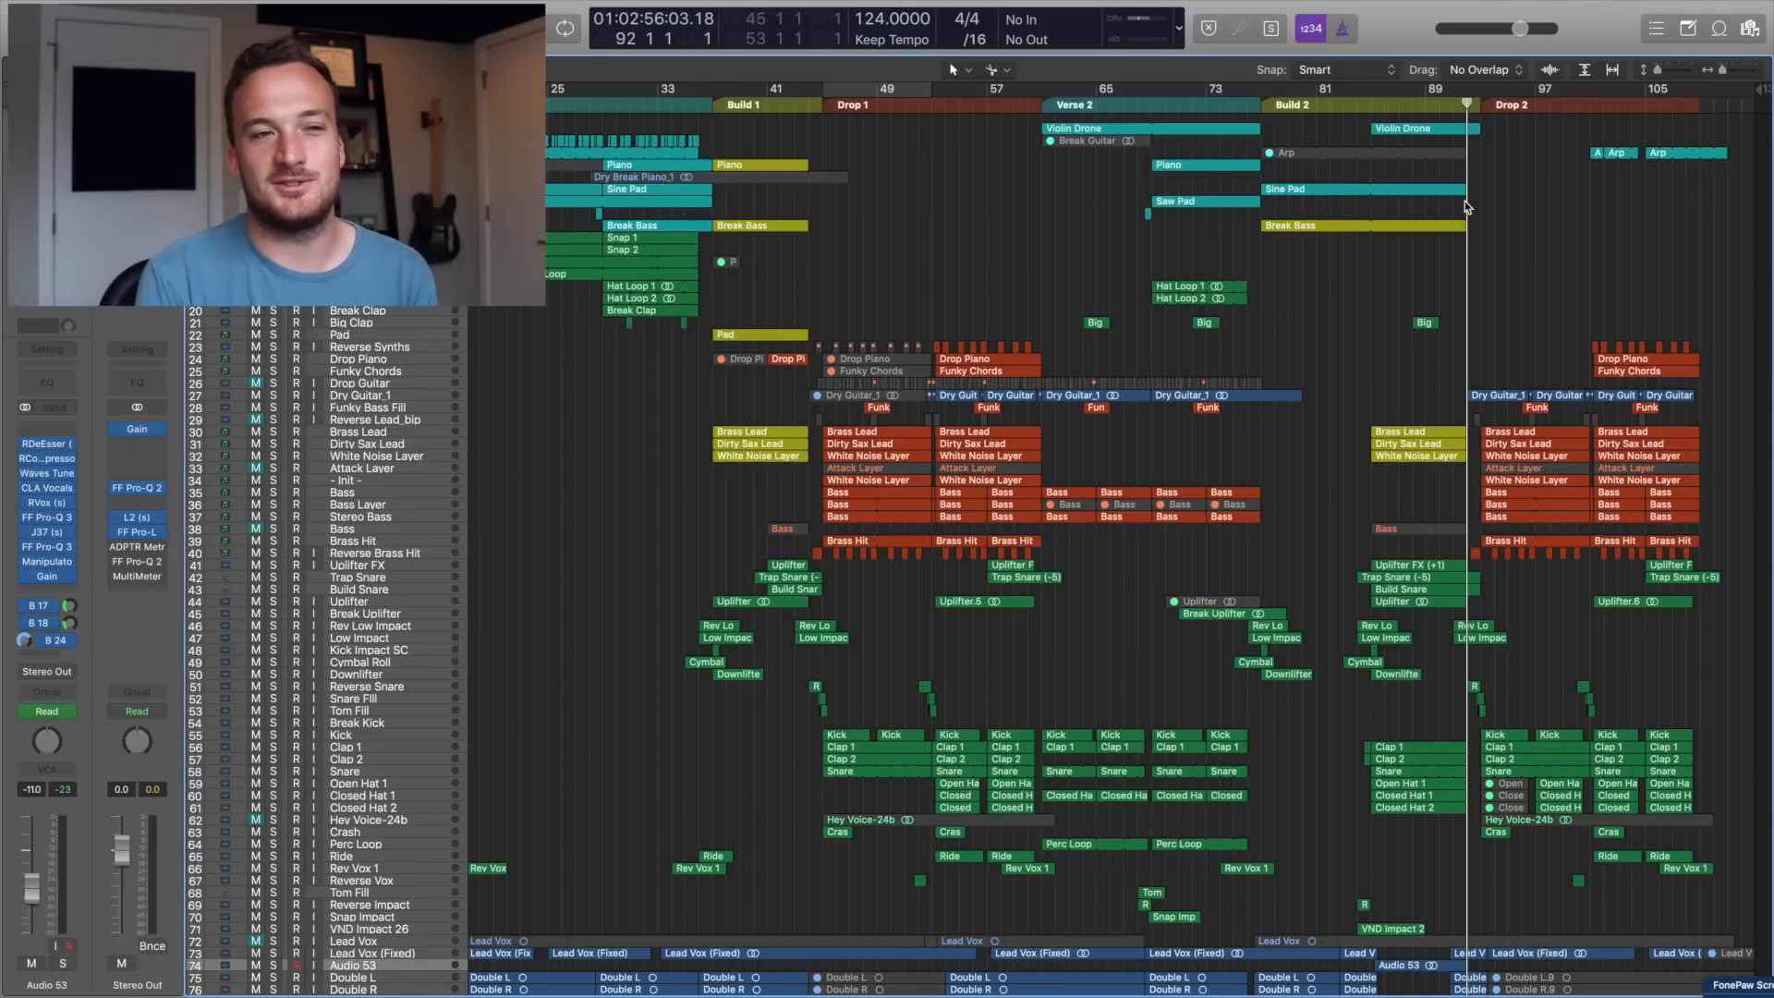
- Play from bar 92 into Drop 2, briefly soloing and unsoloing Dry Guitar_1
key("space")
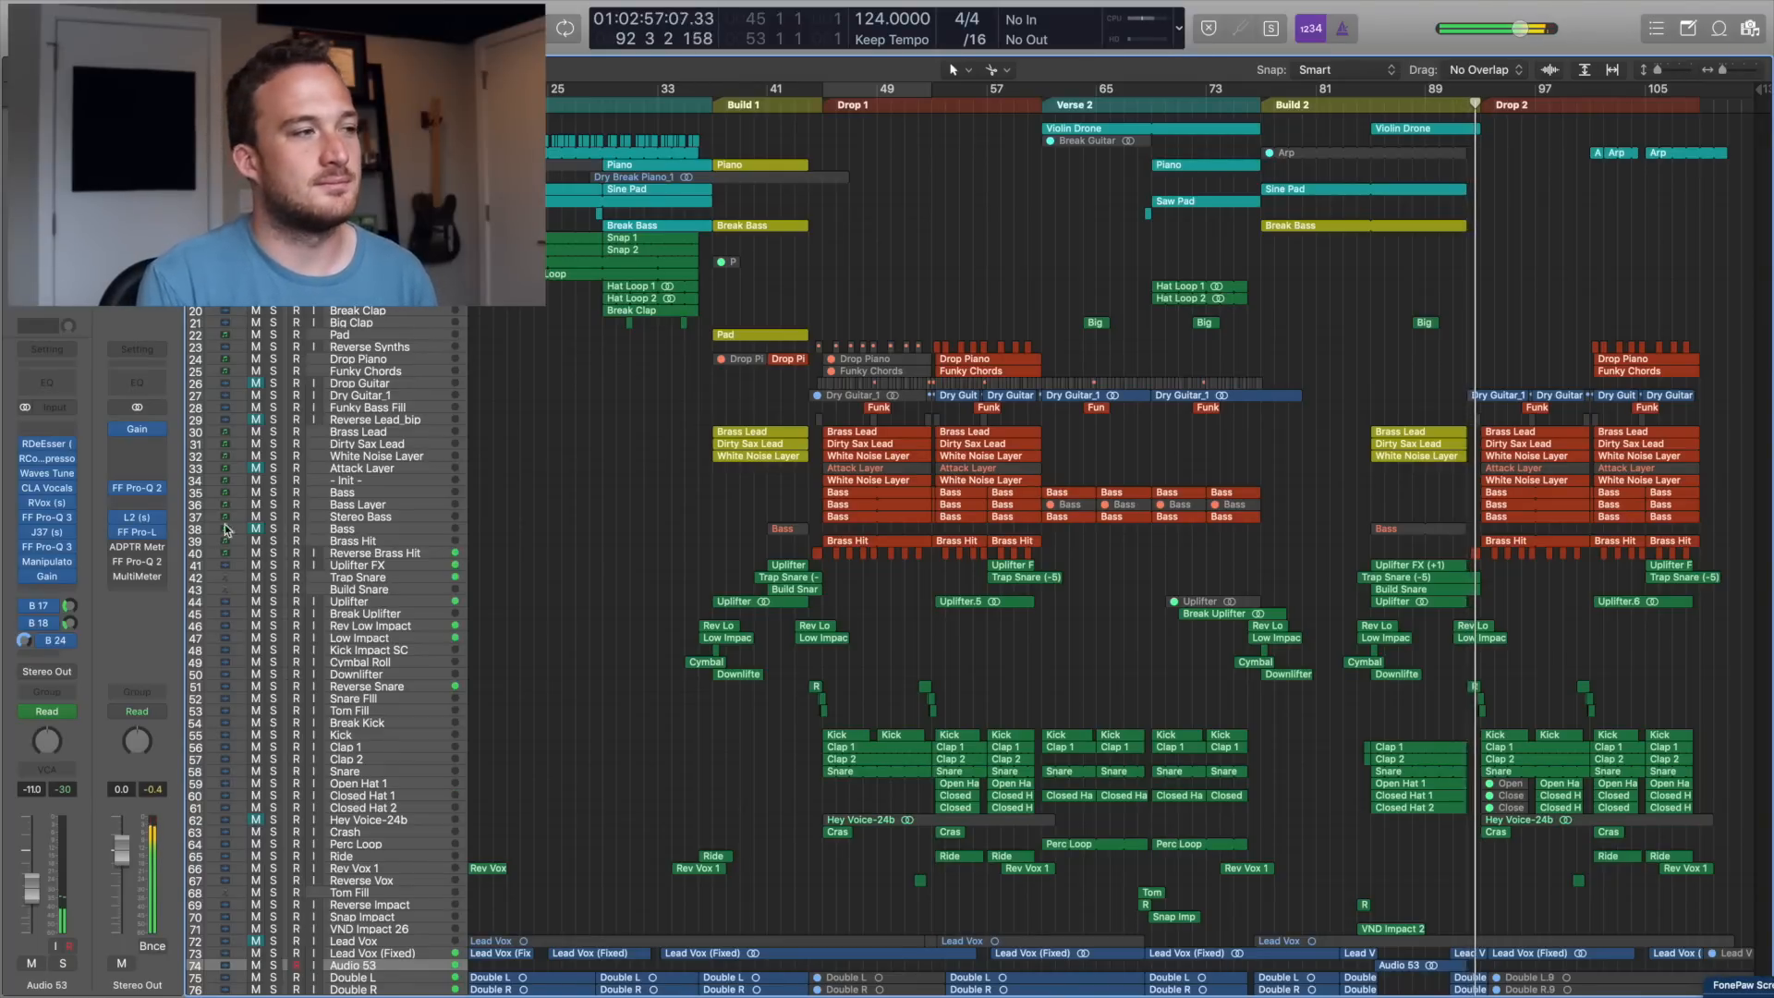
left_click(273, 395)
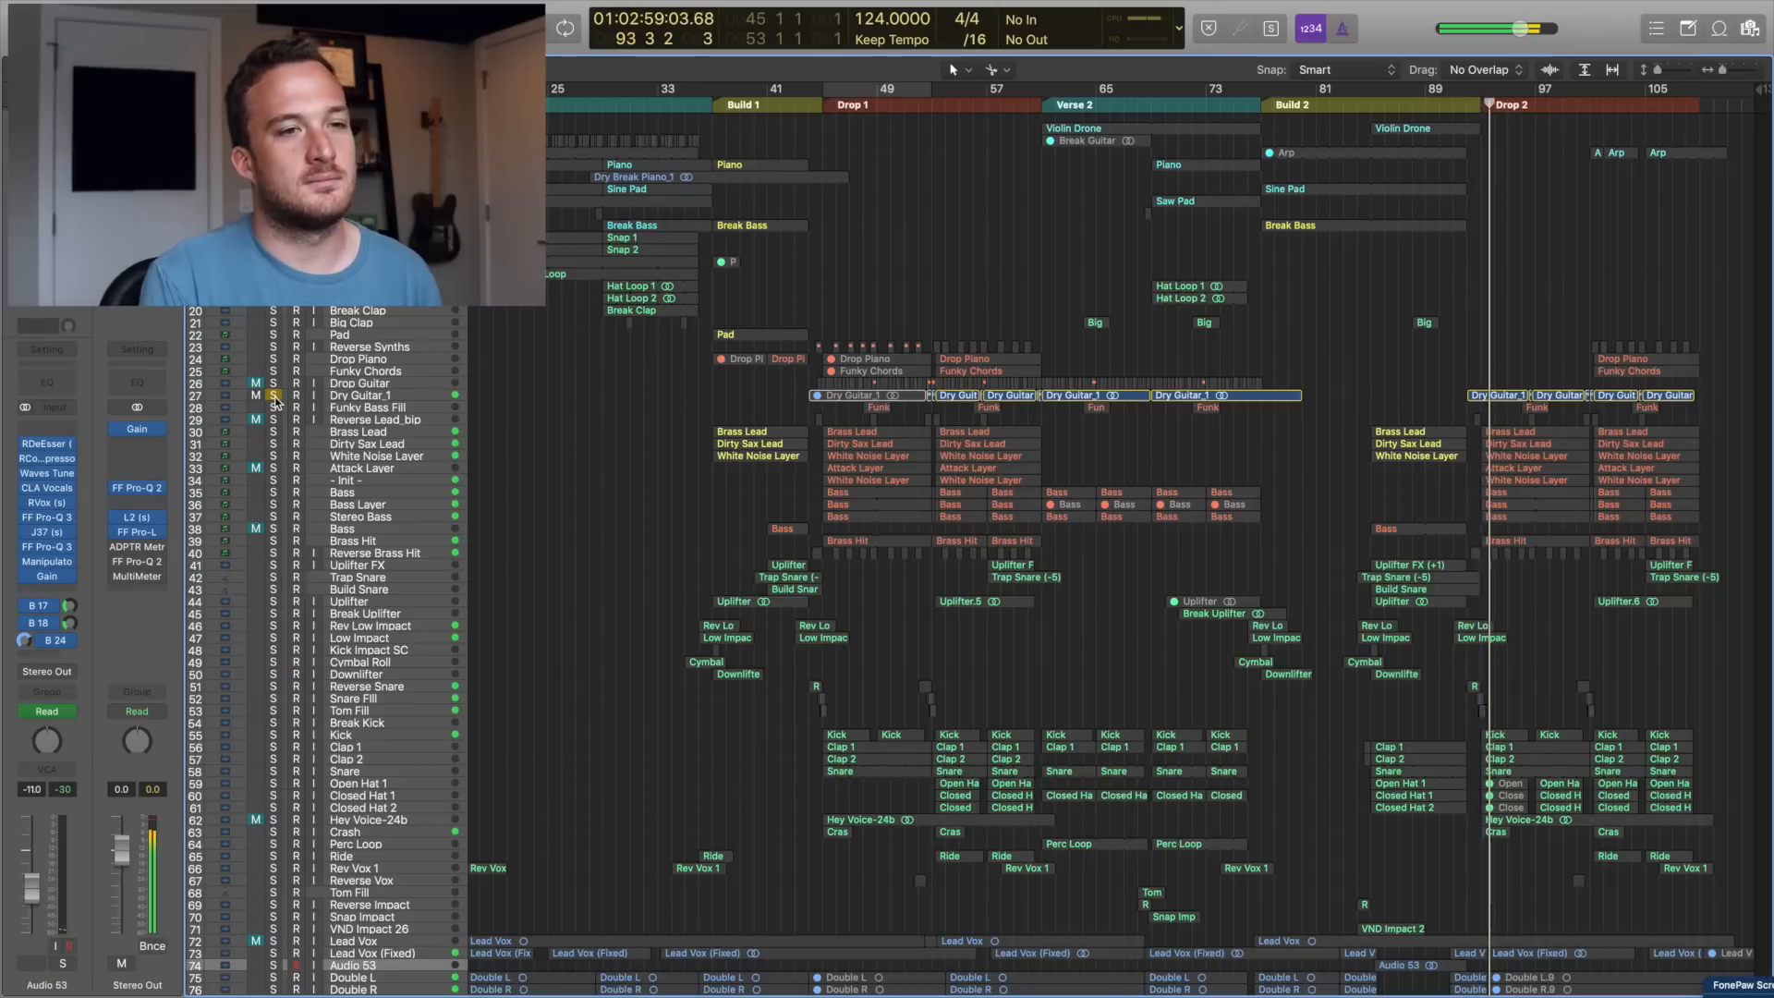
left_click(274, 395)
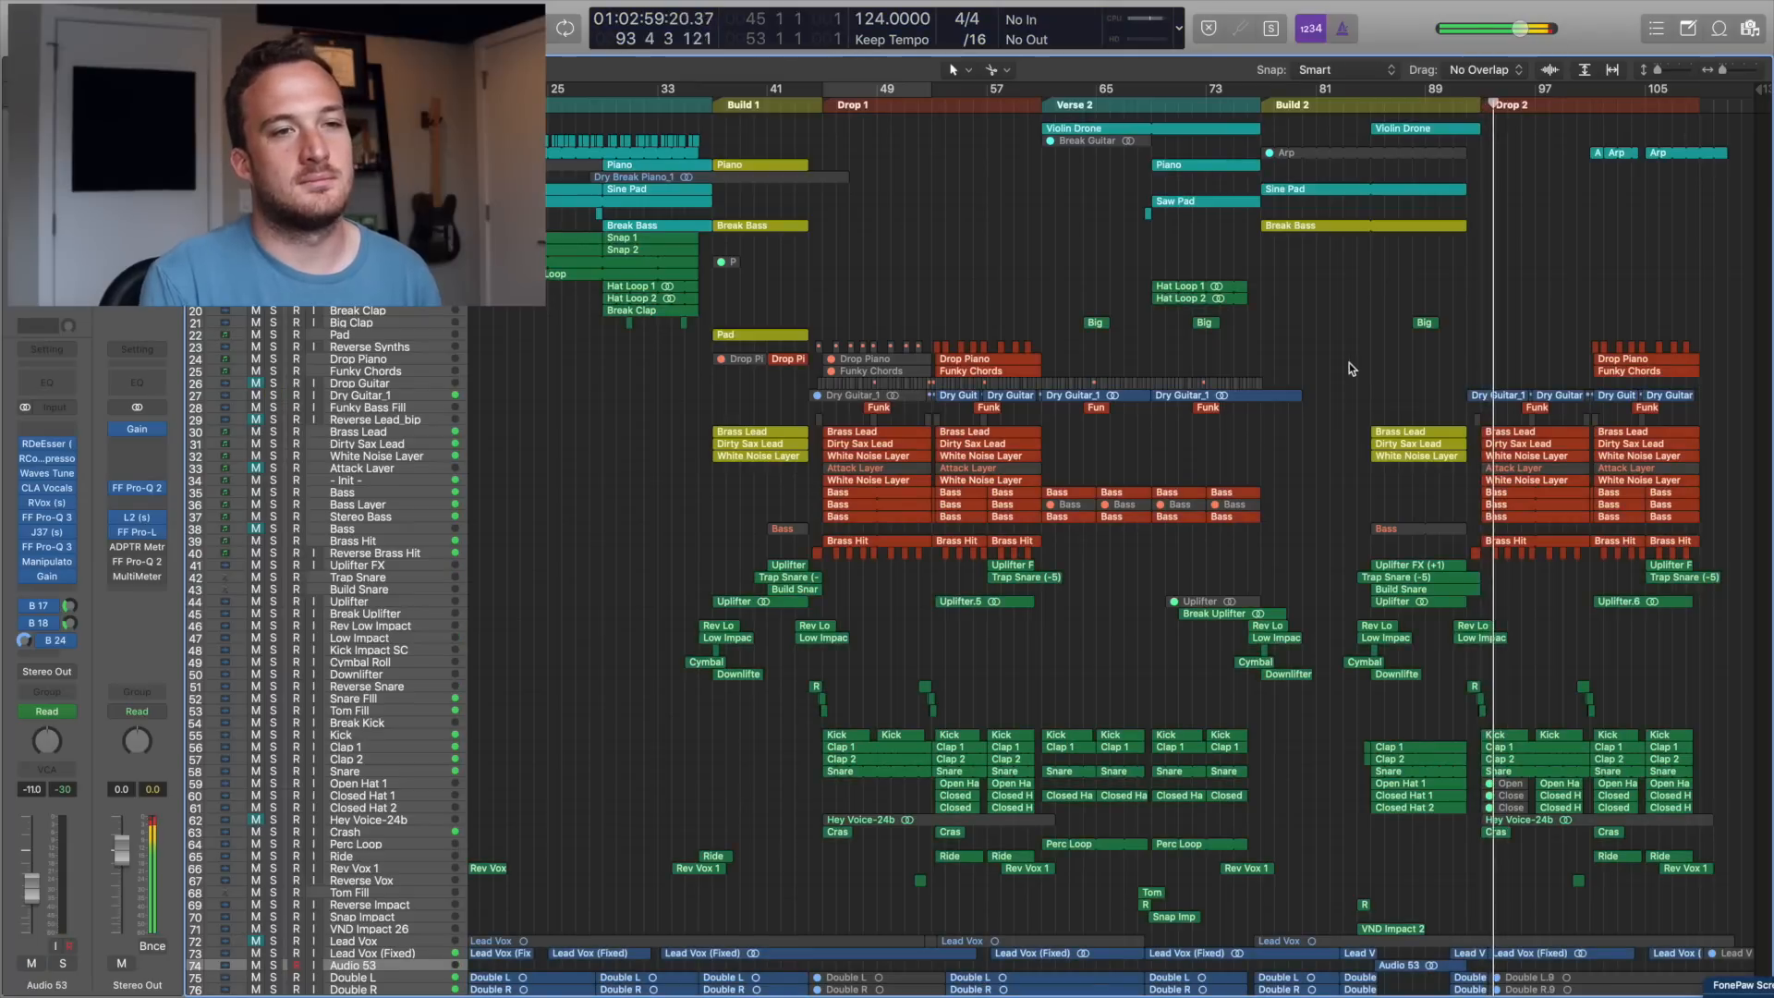
- Place the playhead at bar 101, enlarge the Drop 2 section, and play its second half through to bar 111
left_click(1585, 104)
scroll(1604, 193, "up", 6)
scroll(1604, 192, "right", 5)
scroll(1602, 192, "left", 1)
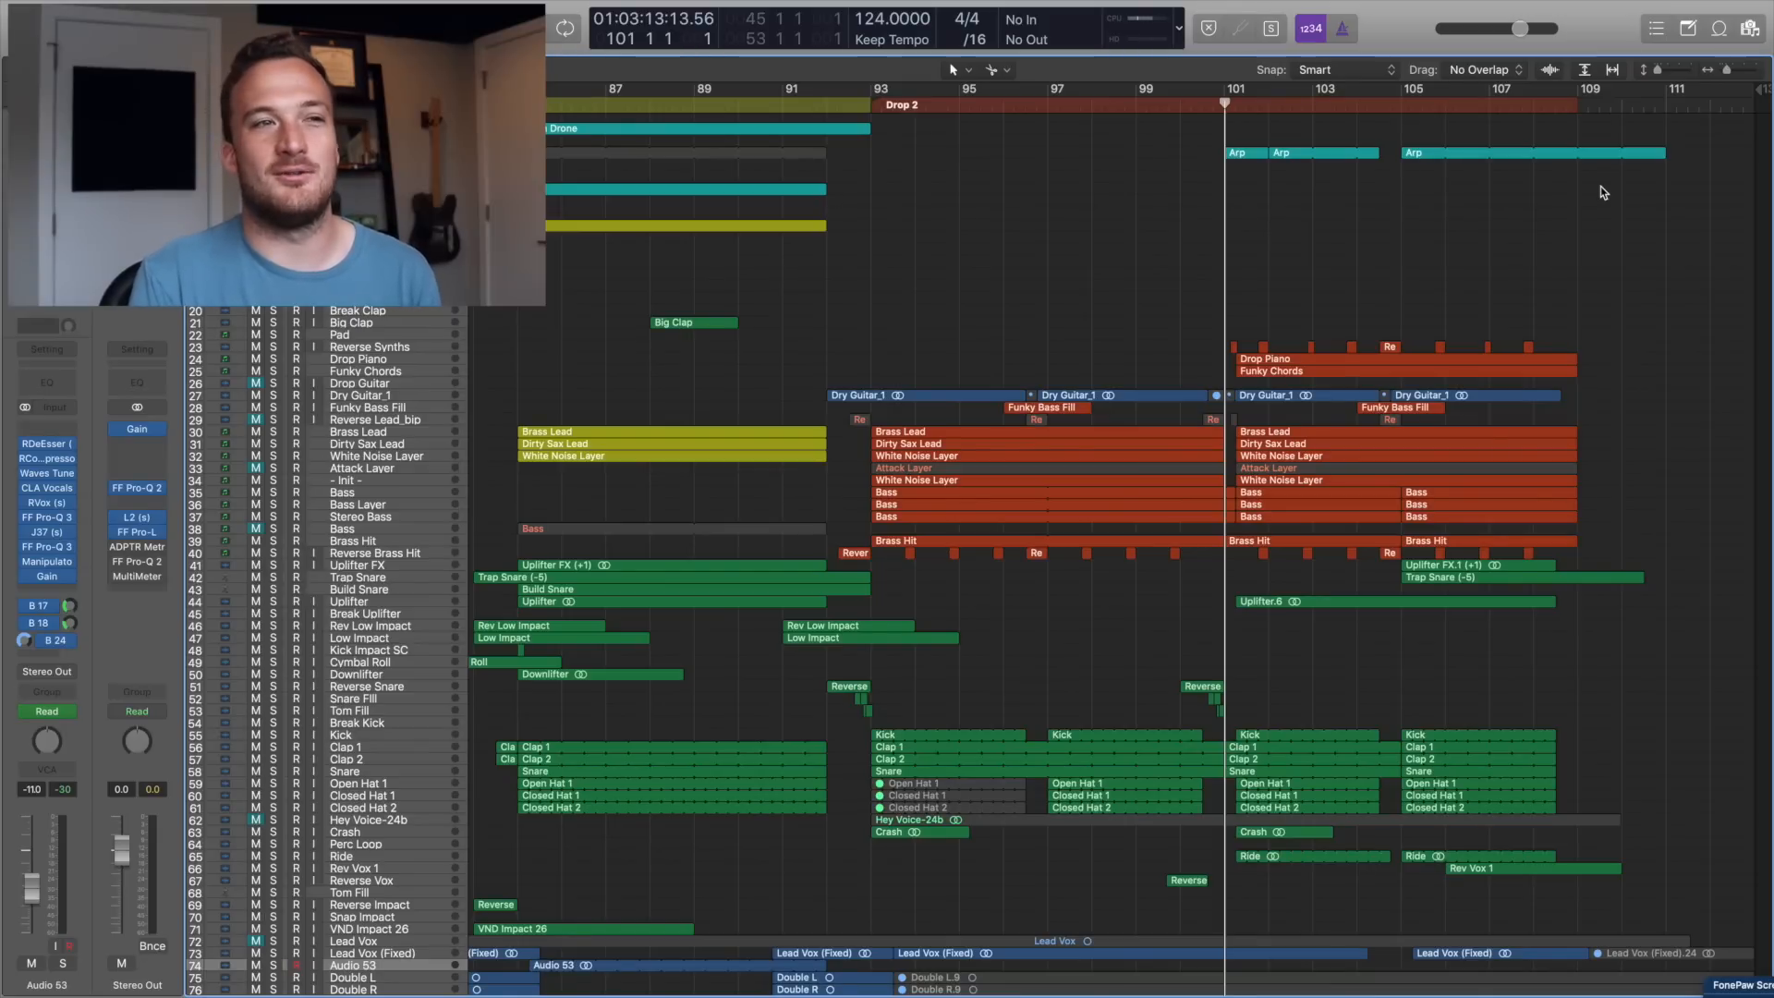
key("space")
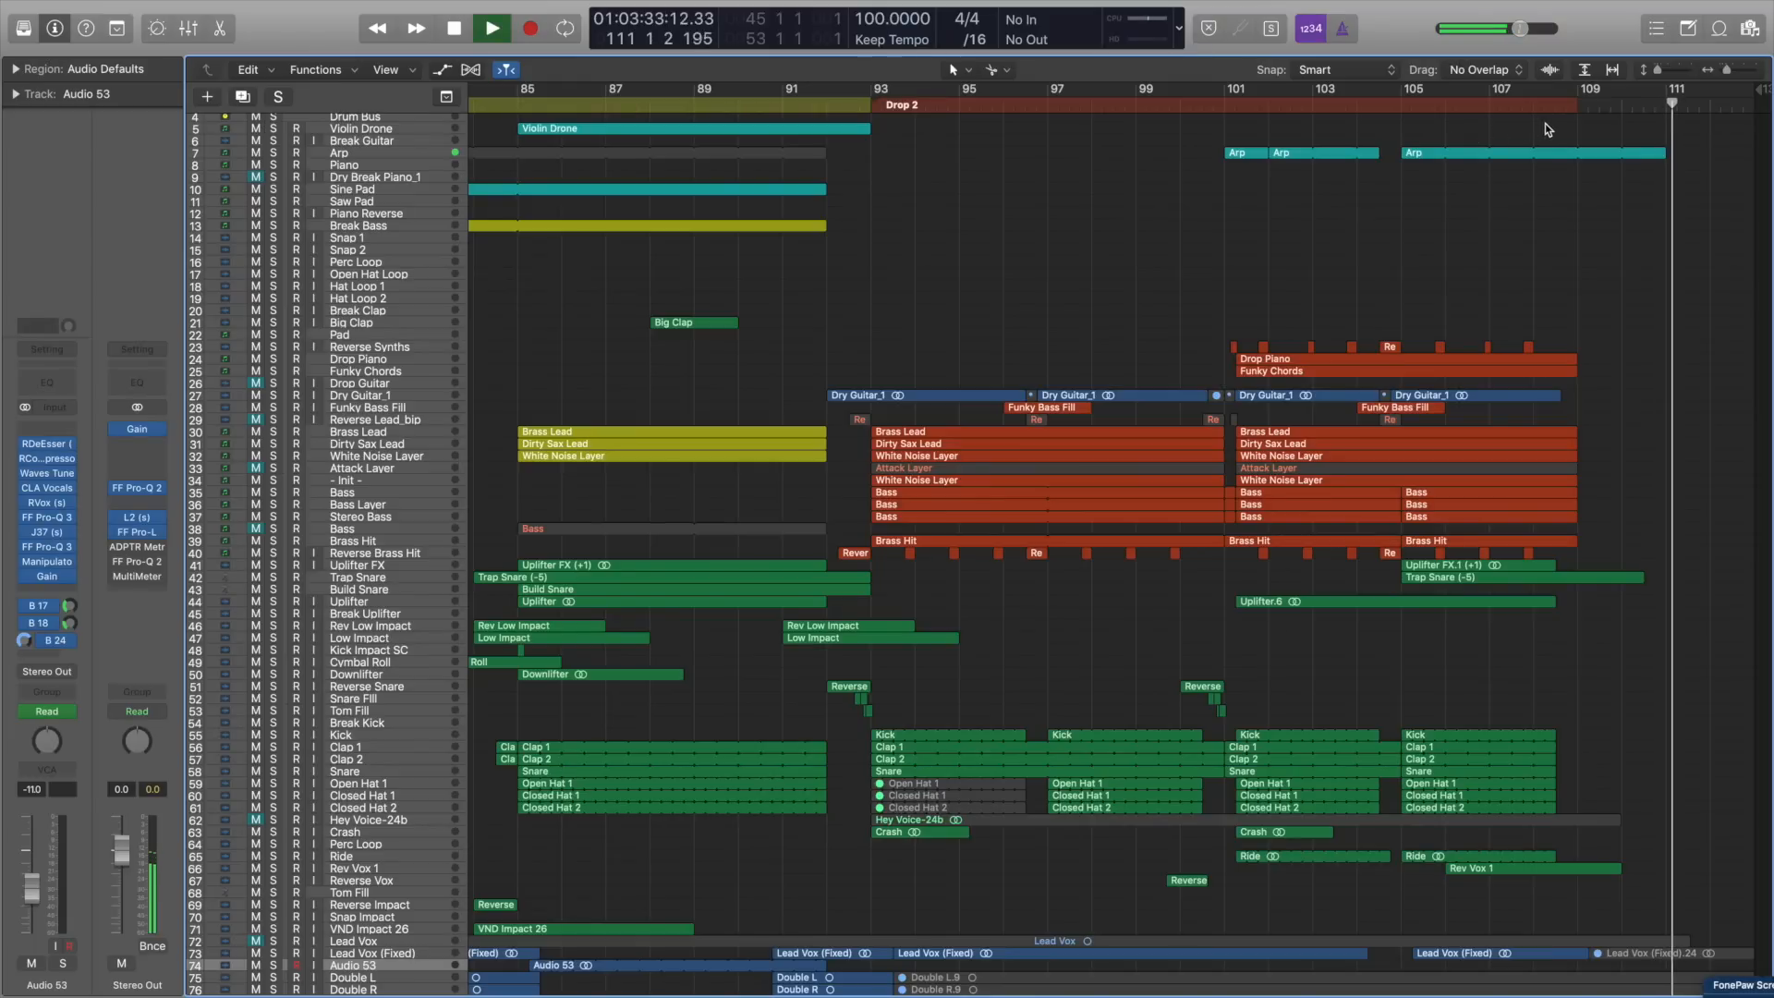
key("space")
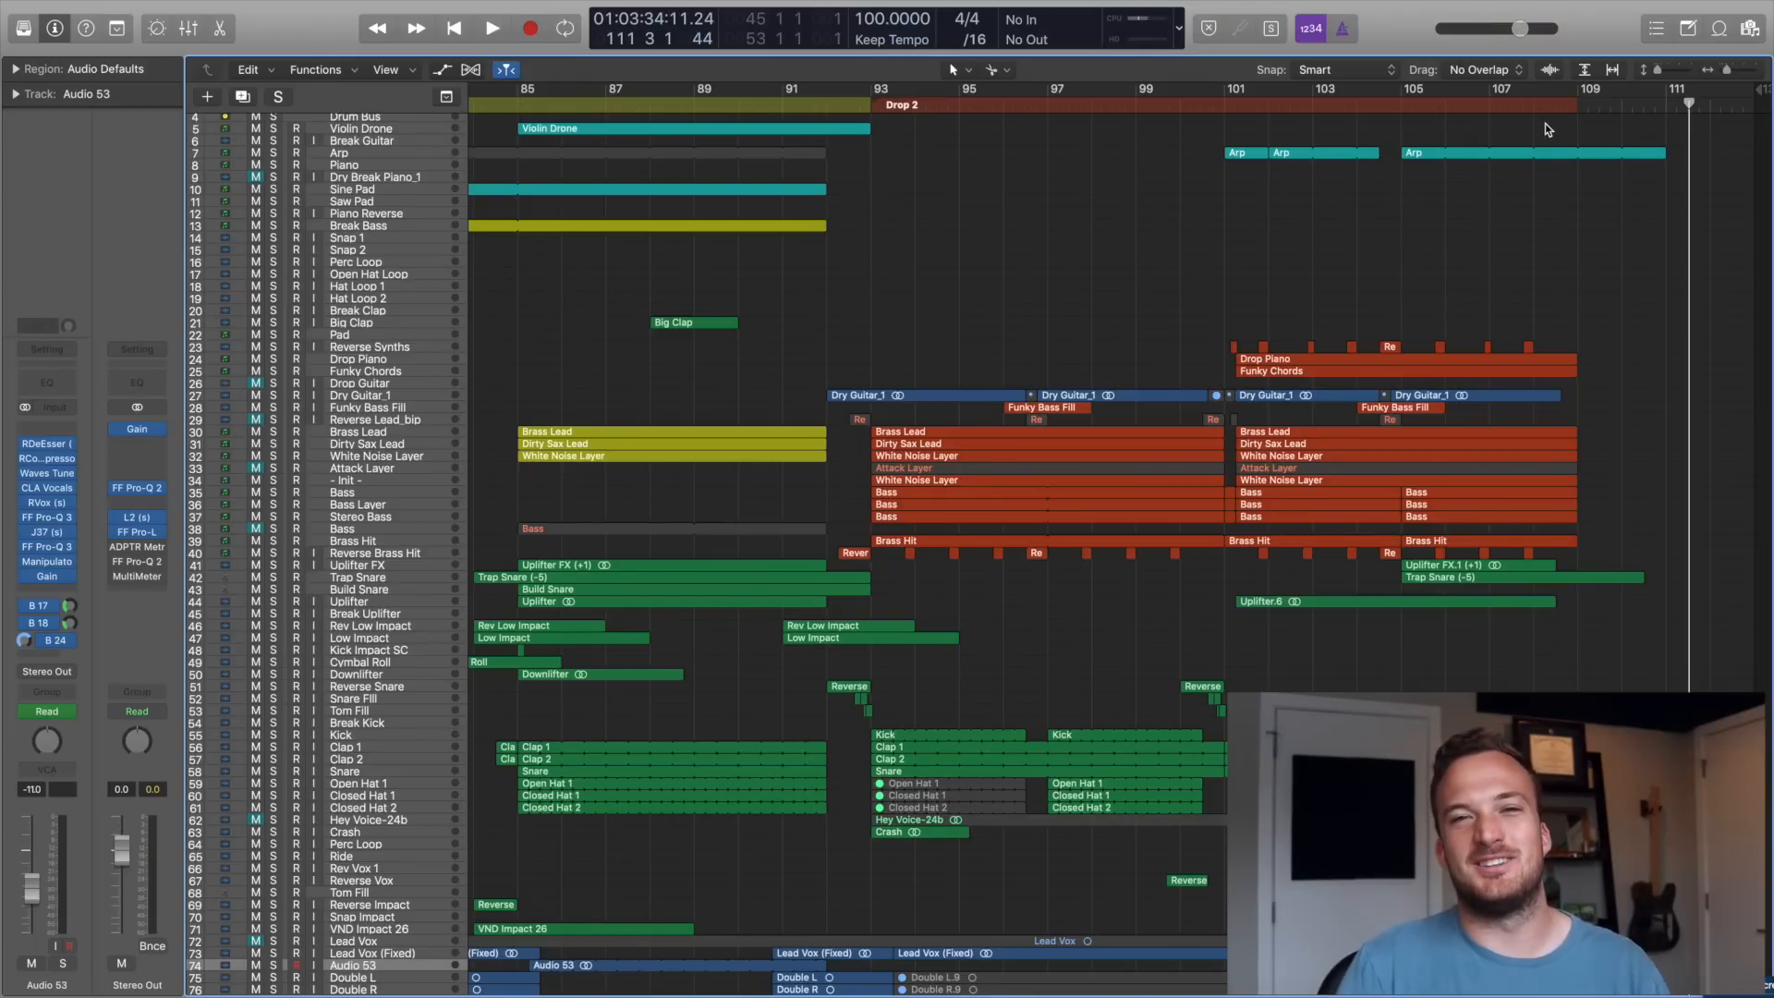
- Place the playhead at bar 109 and show the global tracks to examine the tempo curve after Drop 2
left_click(1577, 106)
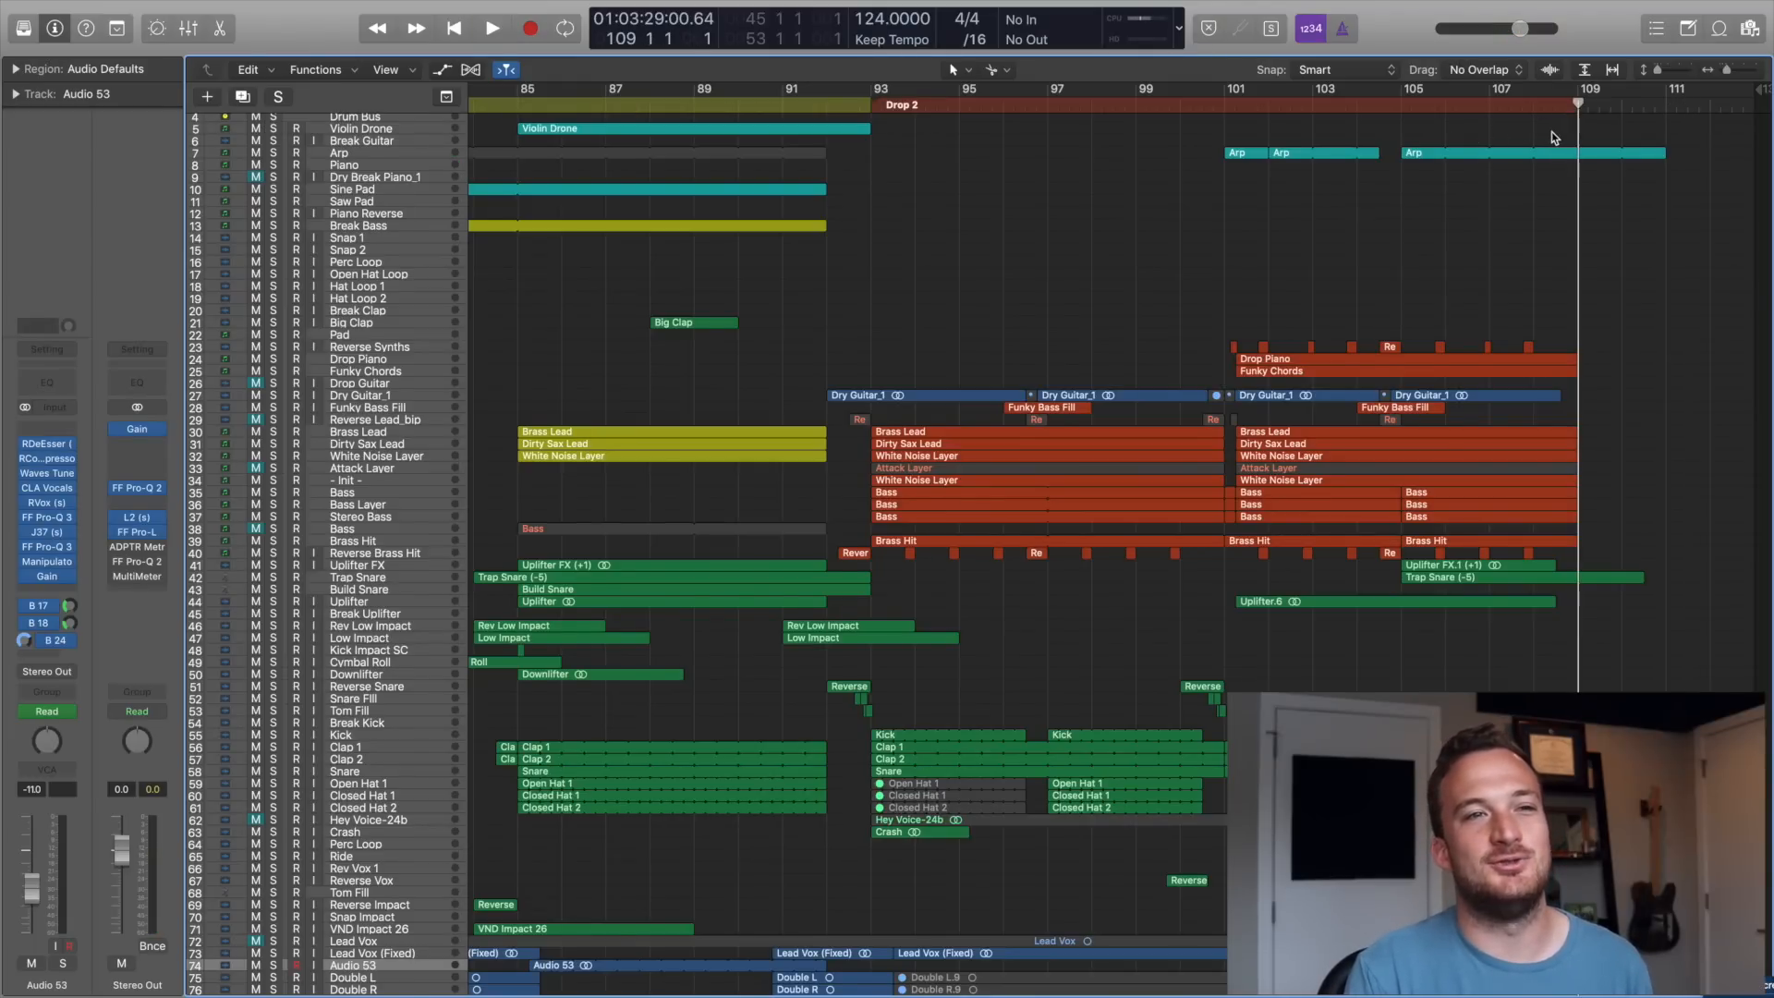
scroll(1550, 131, "up", 2)
left_click(446, 96)
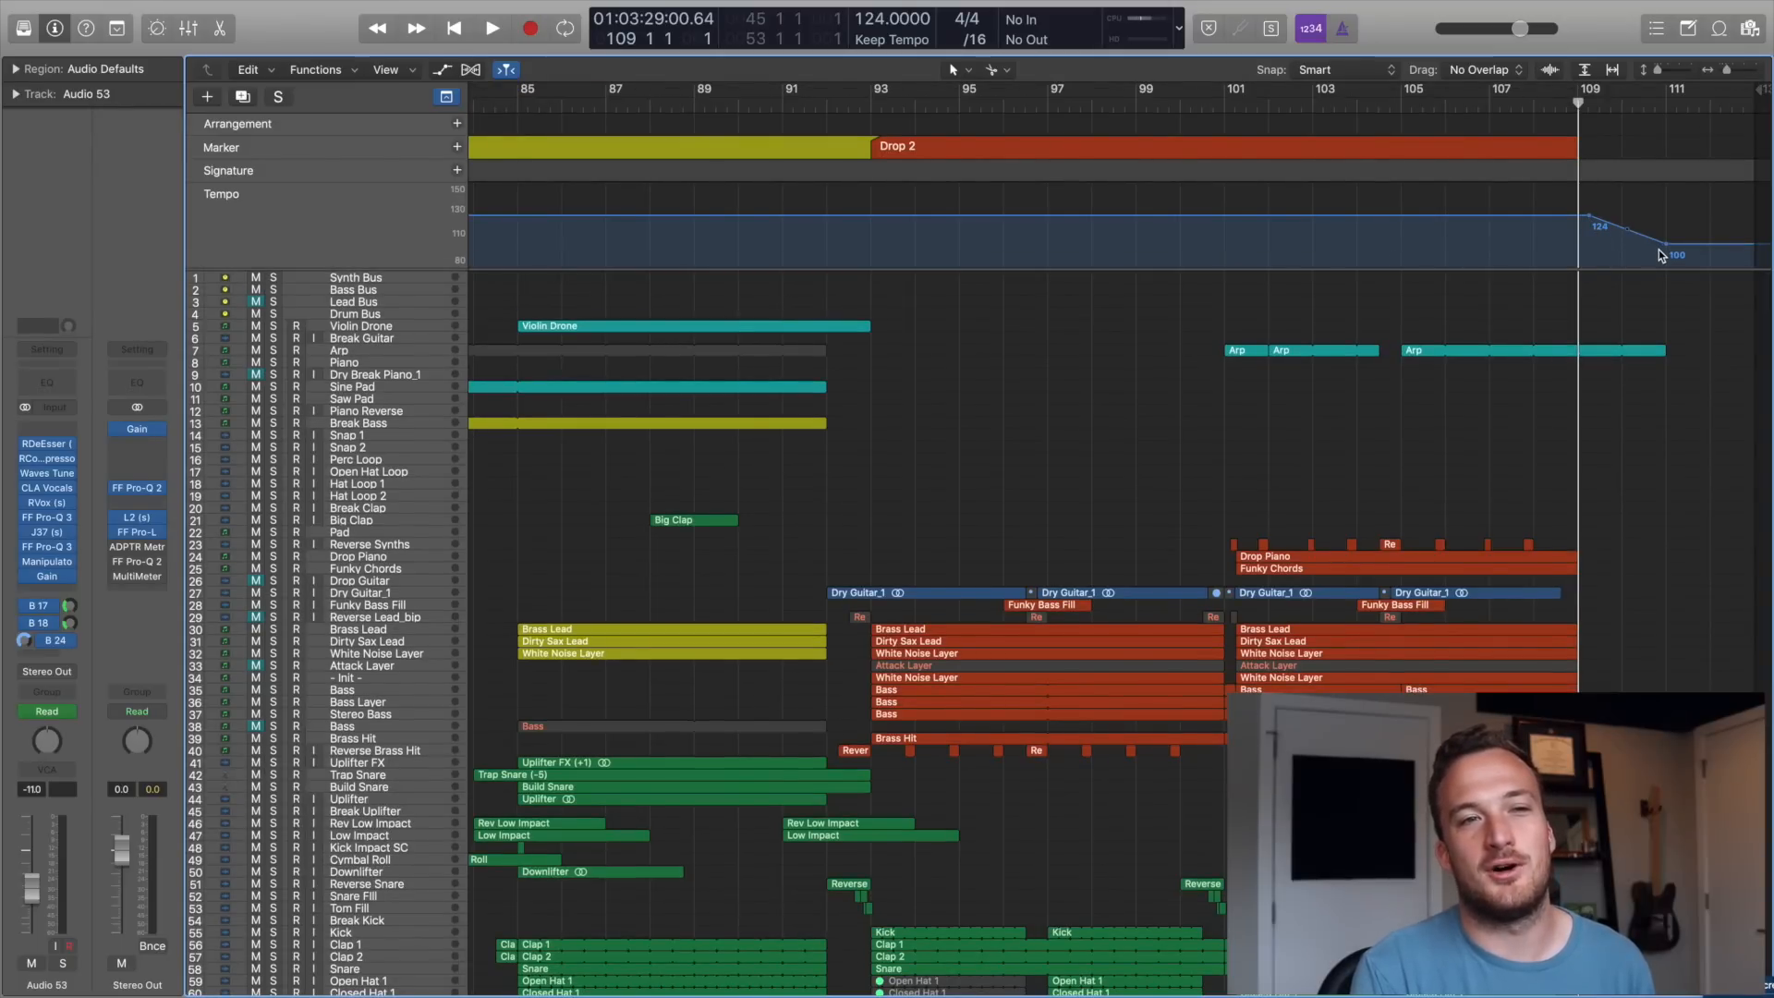
- Move the playhead back to the end of Drop 2 and replay the ending through the tempo ramp
left_click(1538, 104)
left_click(1566, 105)
key("space")
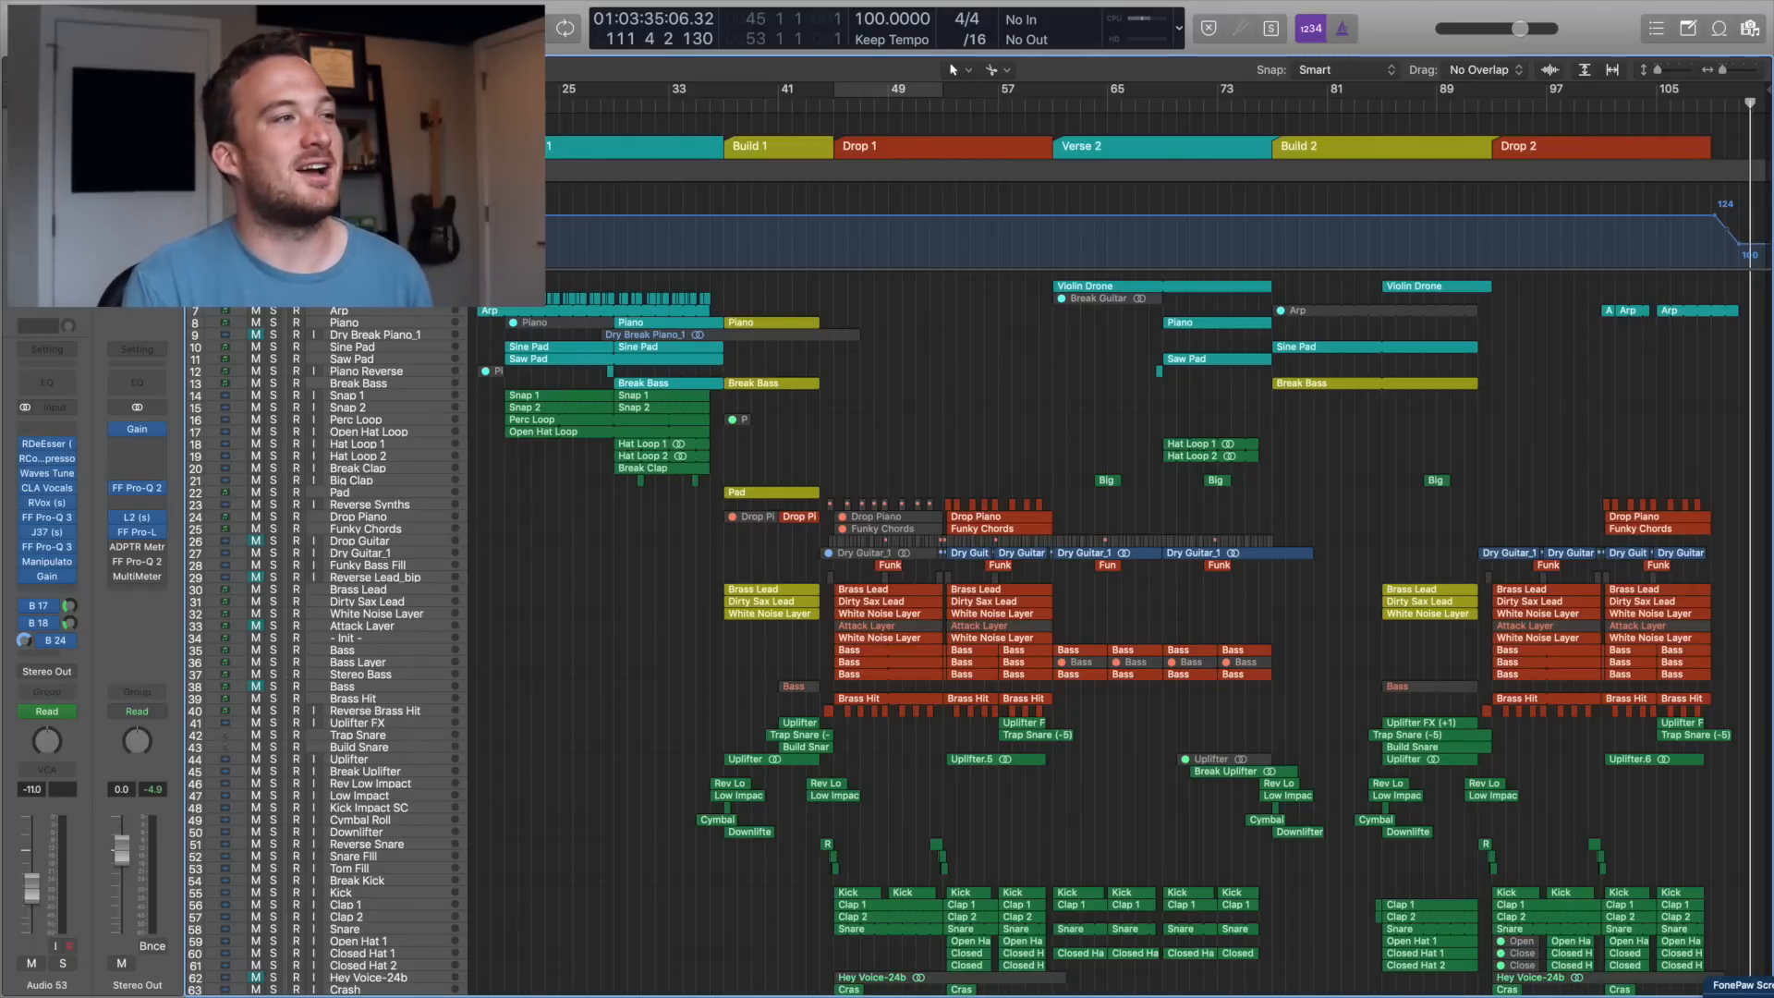
- Hide the global tracks and look over the full arrangement's track list down to Stereo Out
scroll(850, 251, "down", 5)
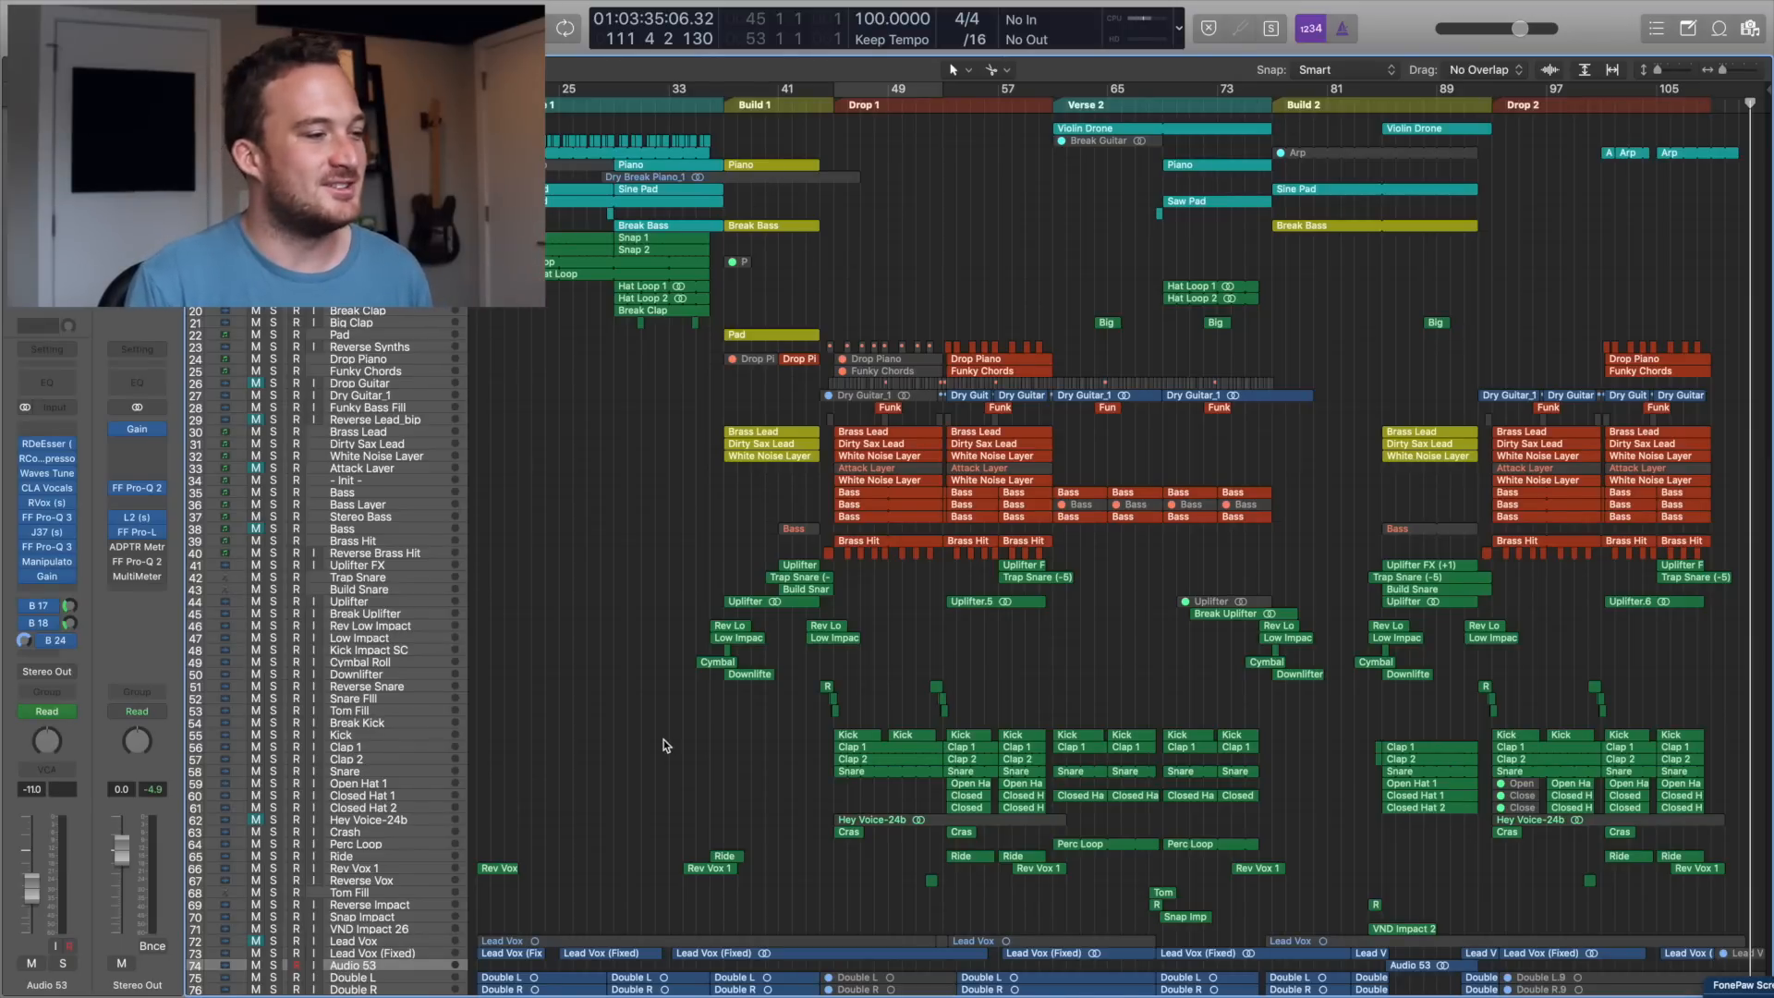
scroll(663, 741, "up", 2)
scroll(663, 748, "down", 1)
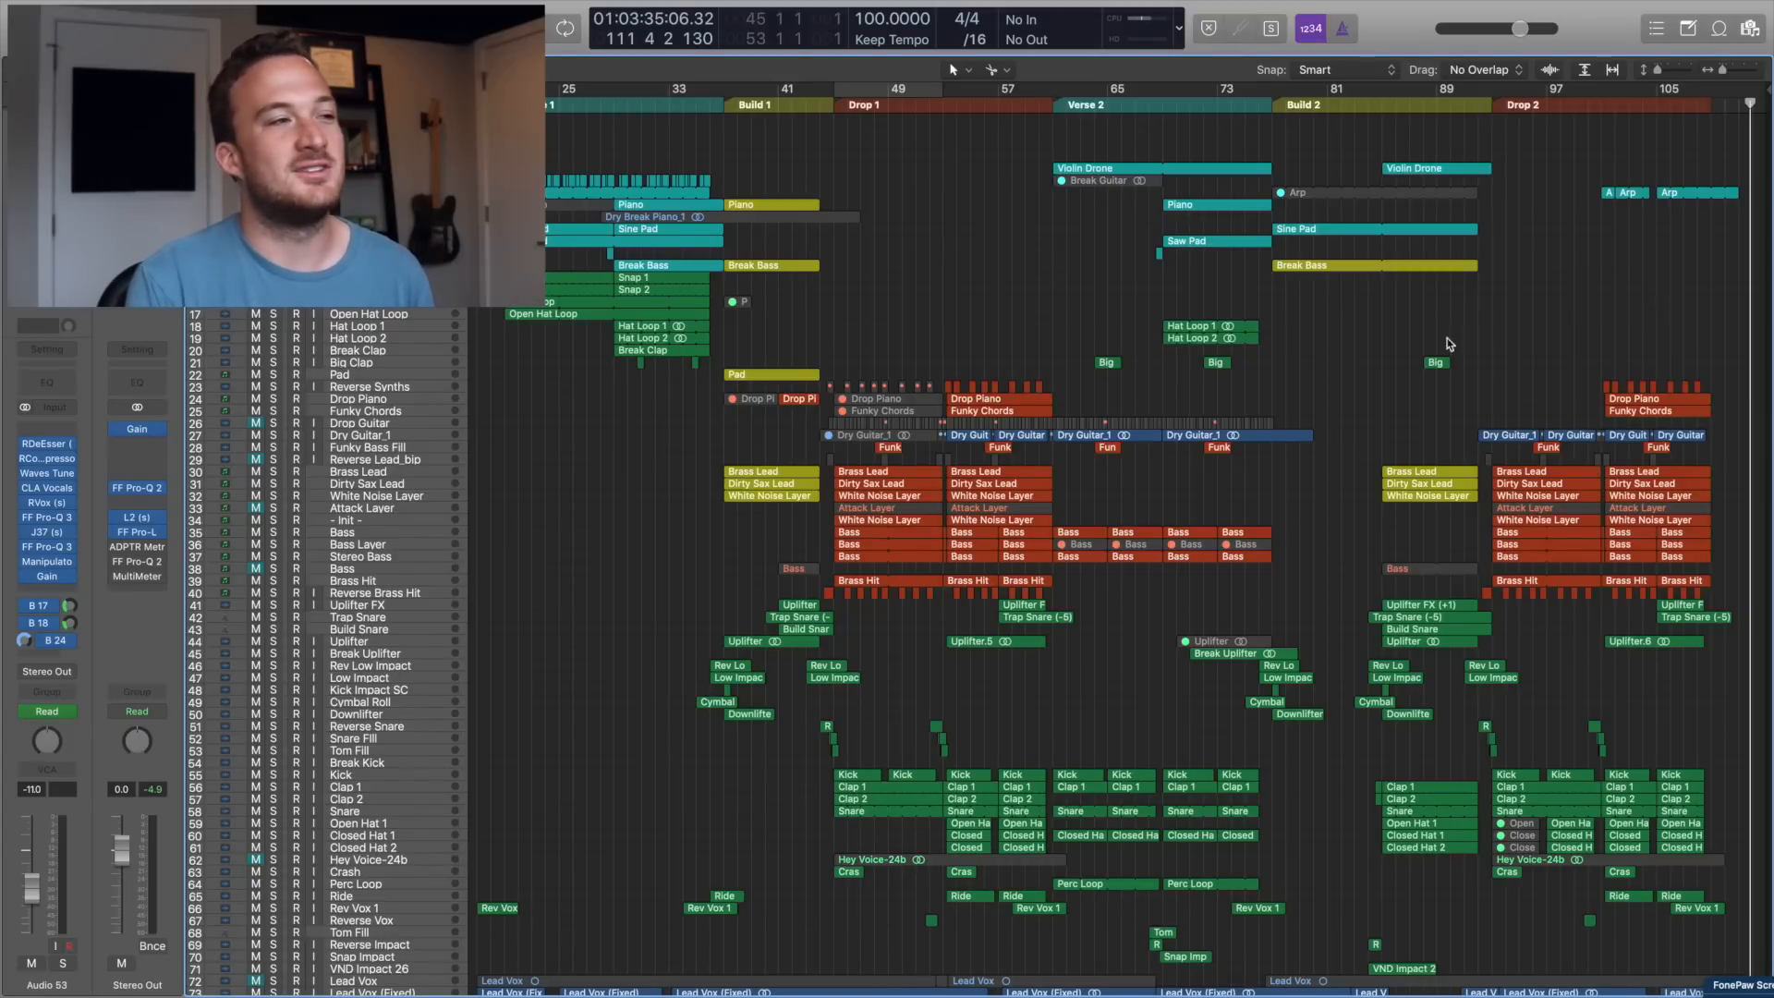
scroll(1449, 343, "down", 8)
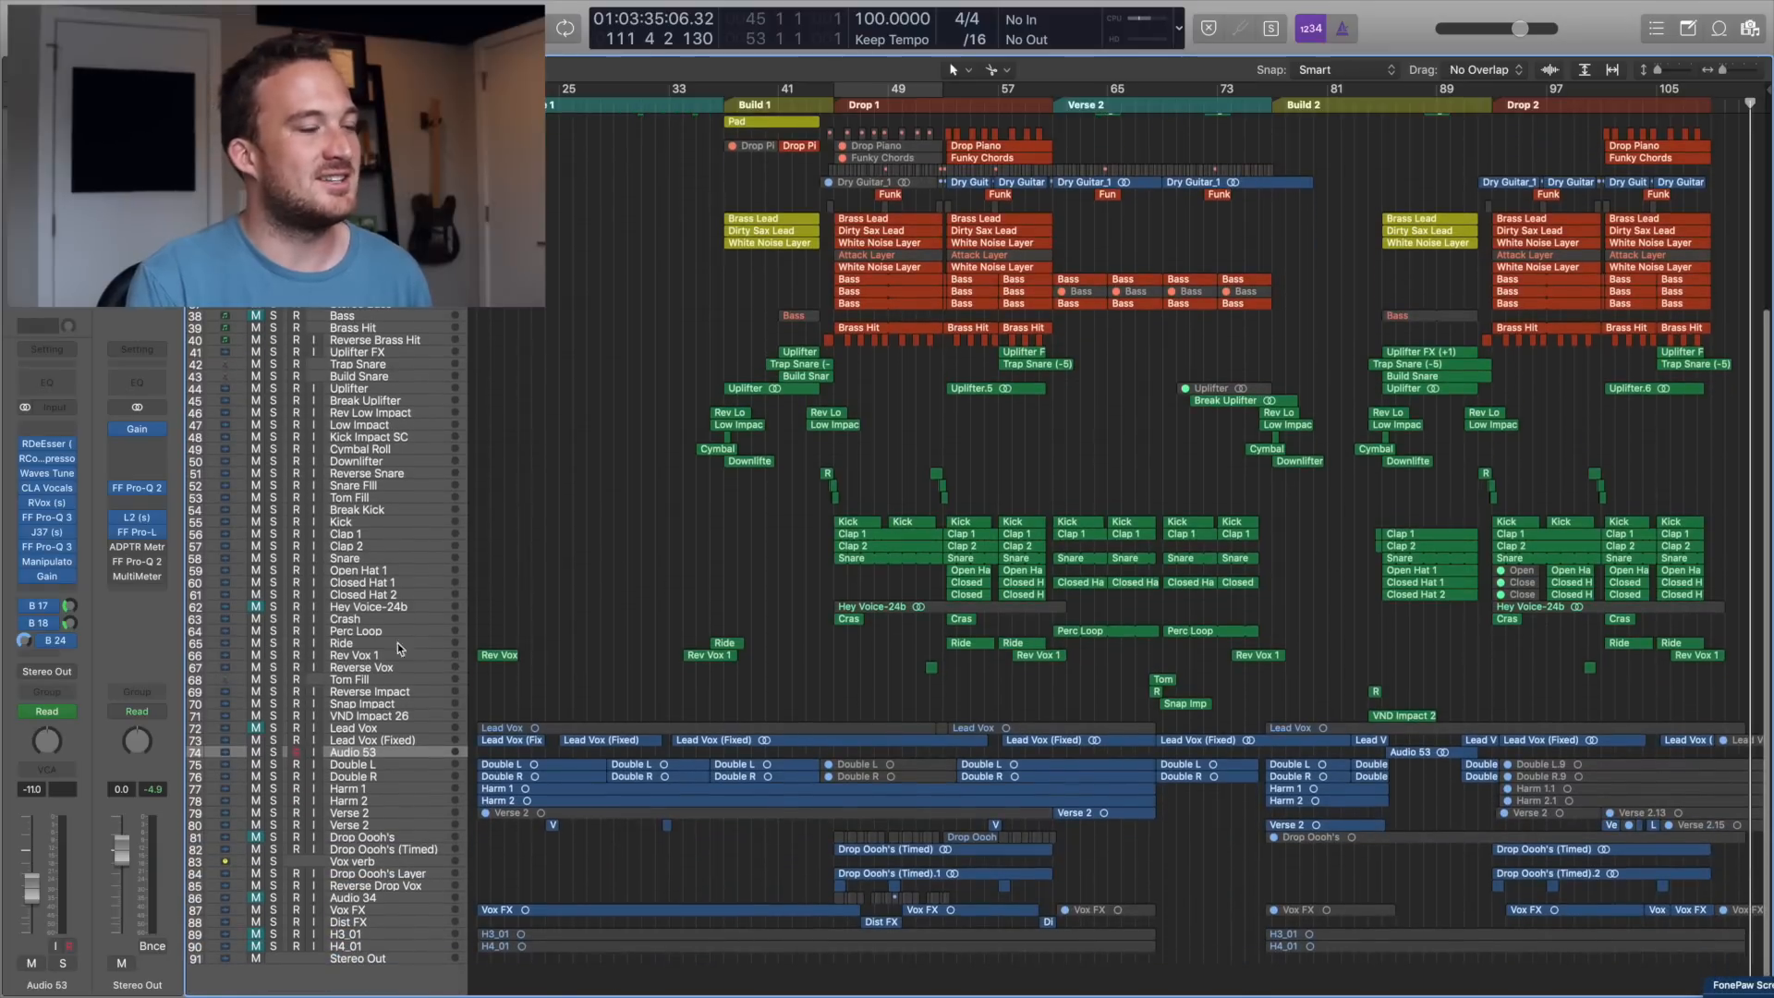
scroll(719, 556, "up", 8)
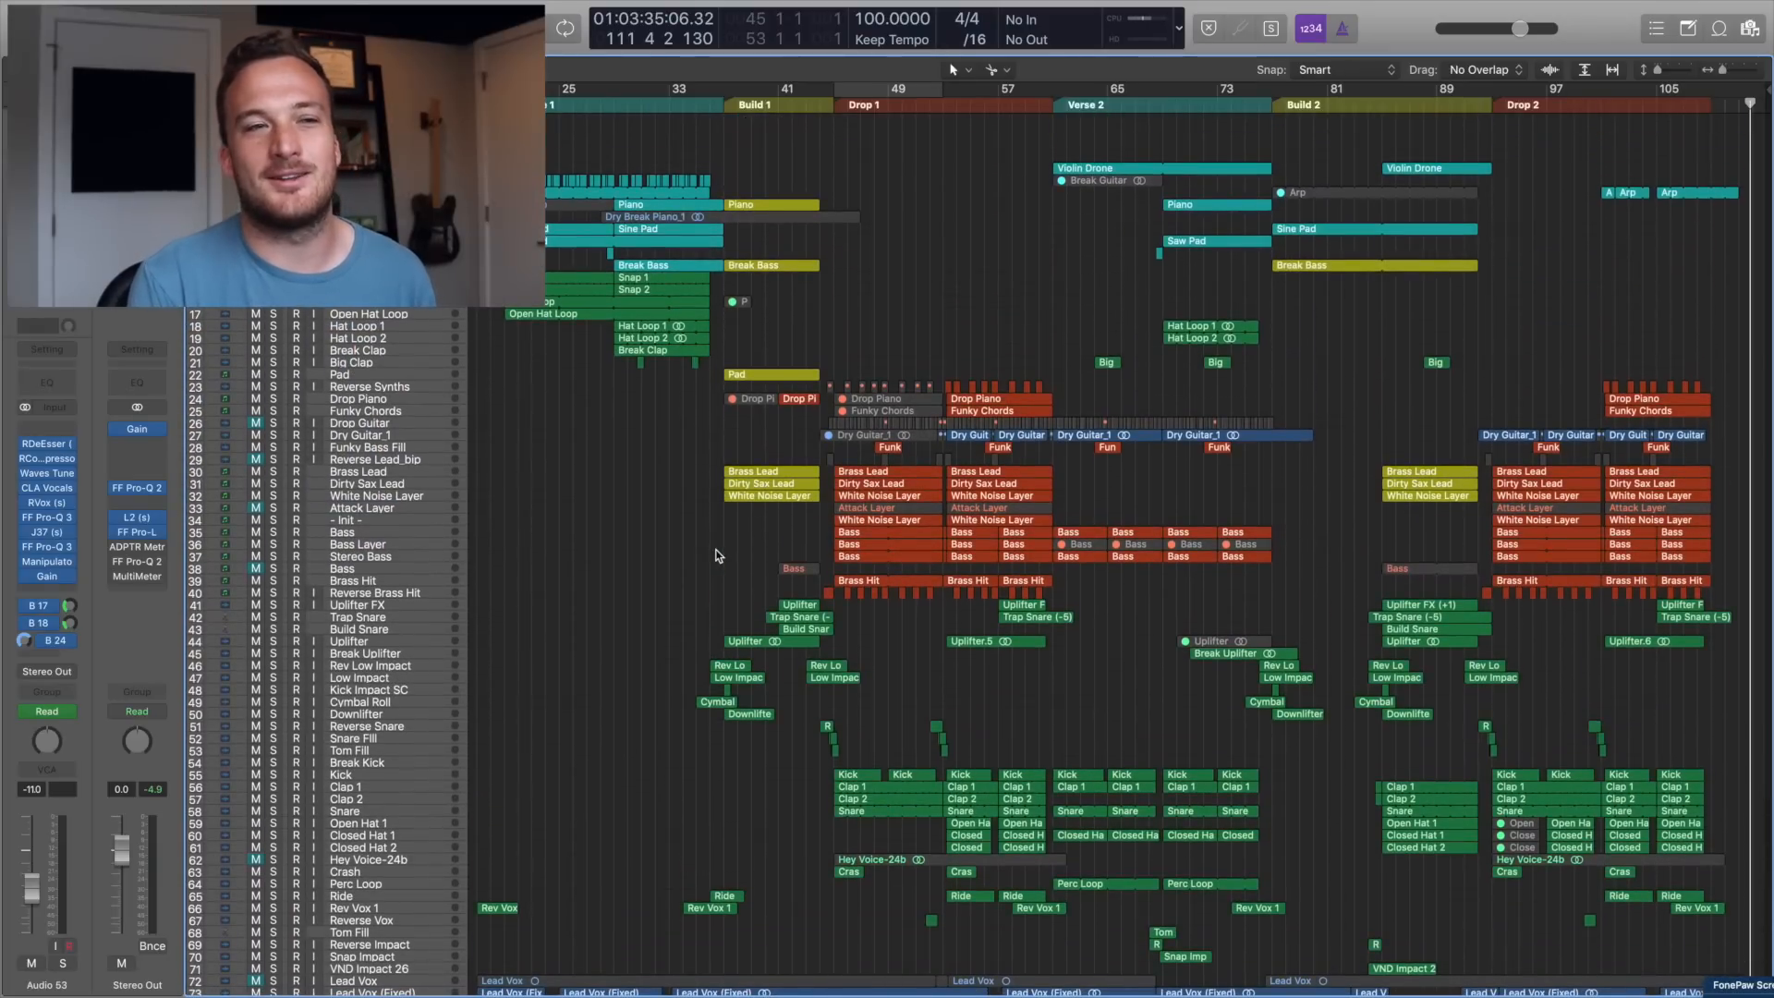
- In the project version containing Leads v2, expand and collapse the Synths, Bass, FX and Vox track stacks in turn
key("f")
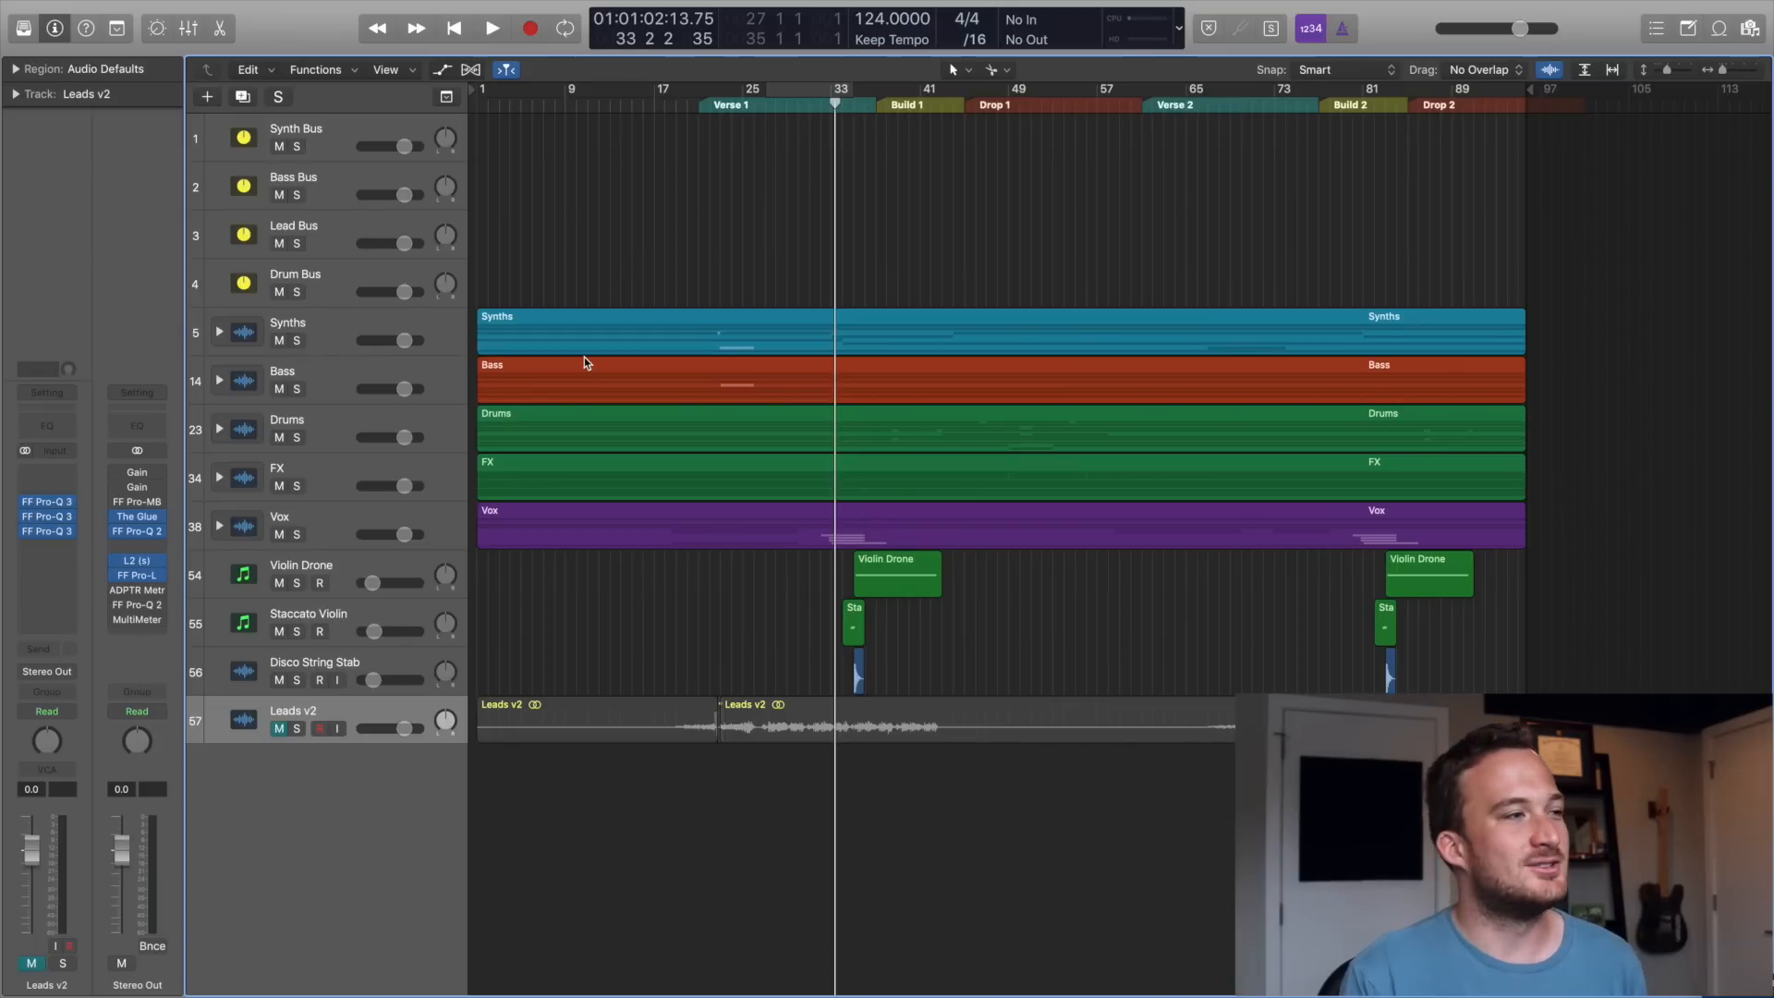
left_click(218, 332)
left_click(218, 333)
left_click(219, 380)
left_click(219, 380)
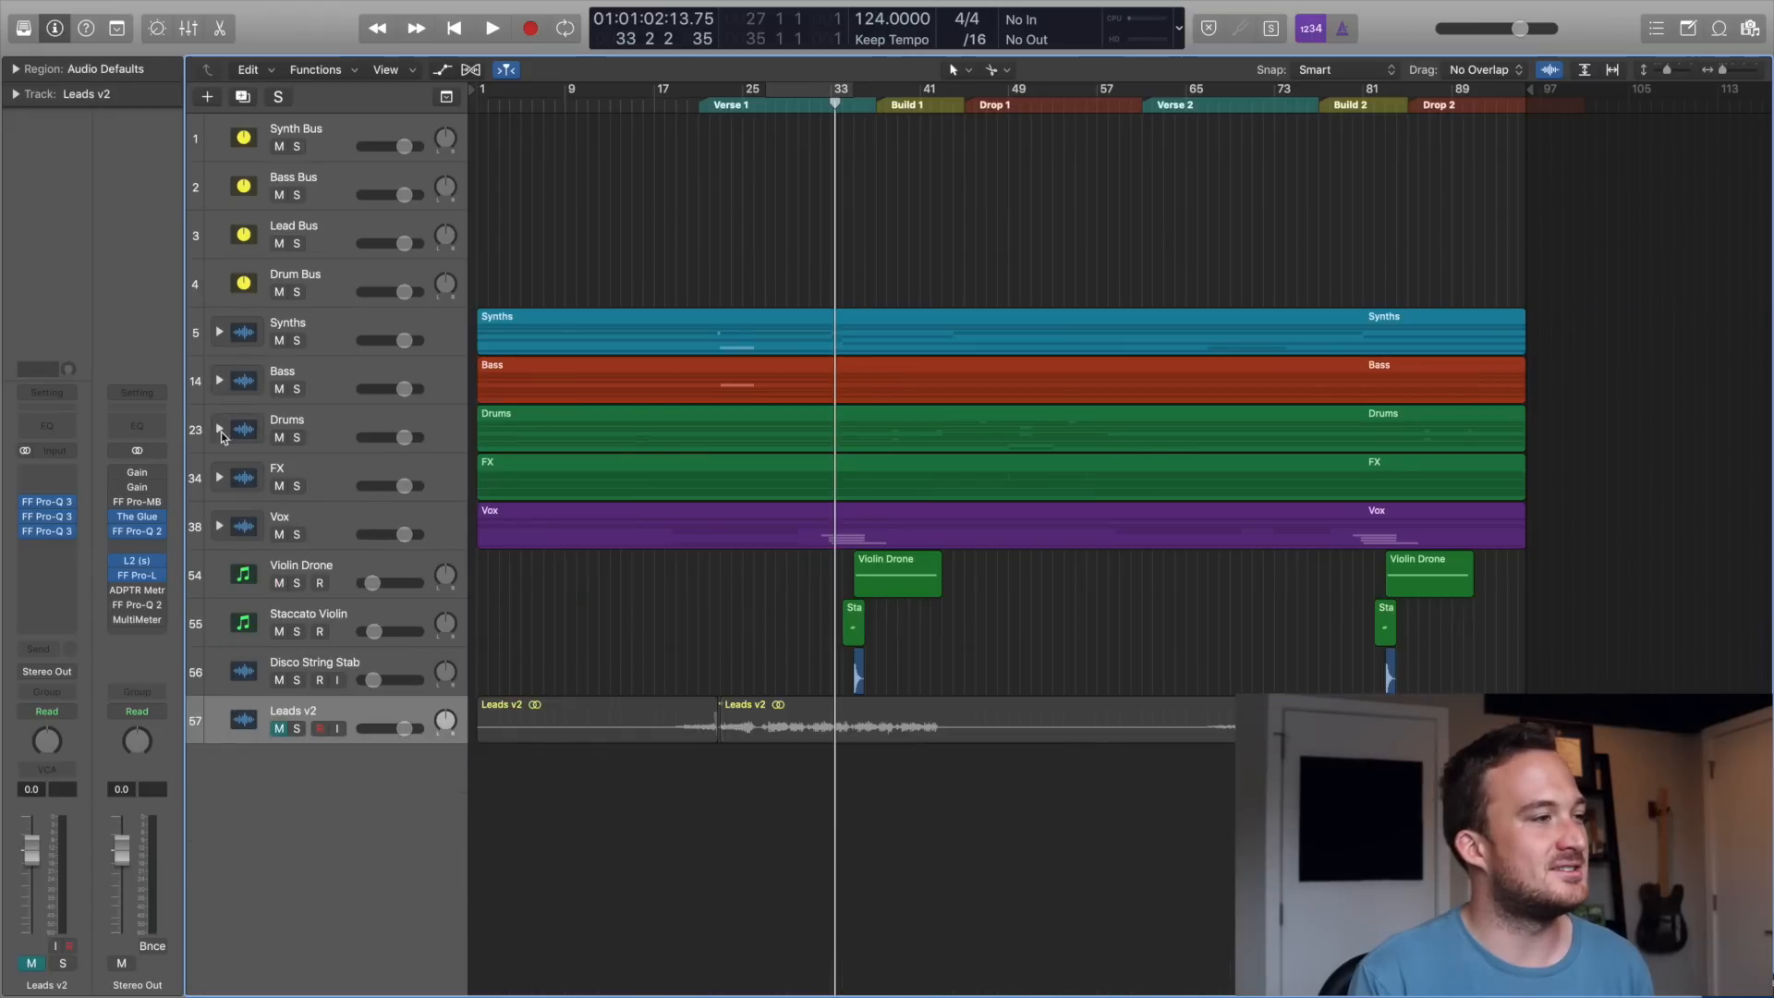
left_click(219, 479)
left_click(219, 480)
left_click(218, 528)
left_click(219, 528)
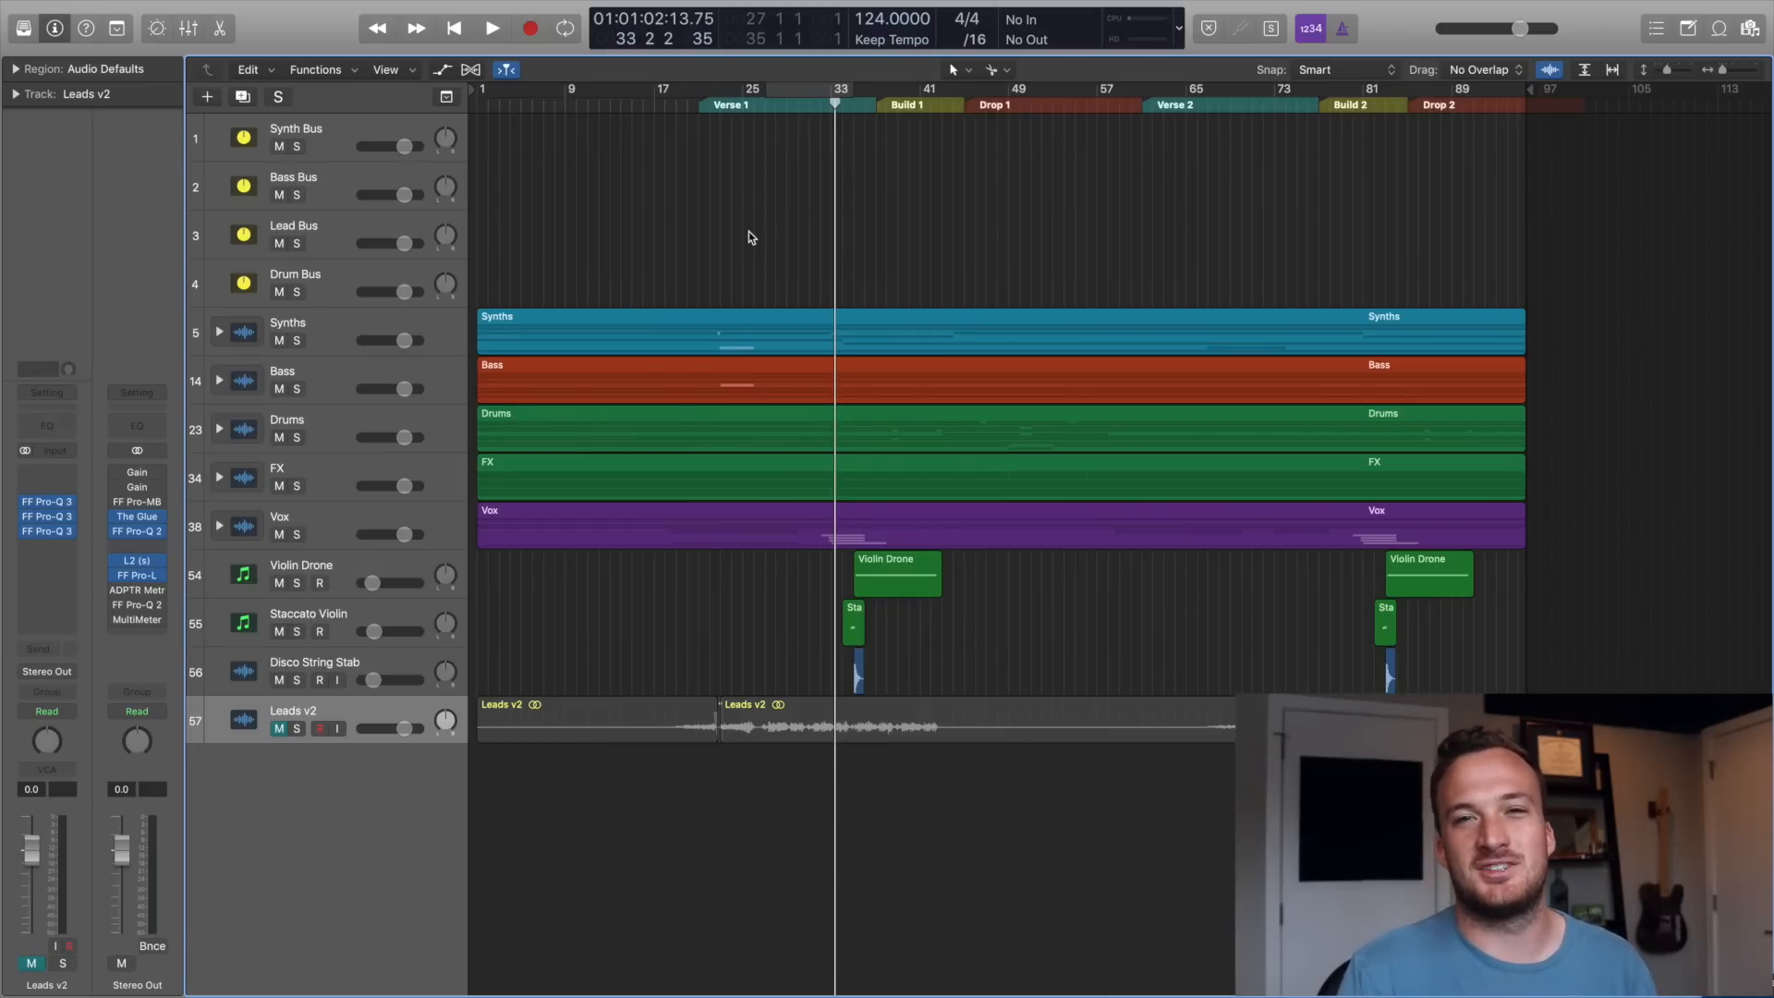
- Place the playhead at bar 26 and play Verse 1 into Build 1, stopping at bar 38
left_click(754, 126)
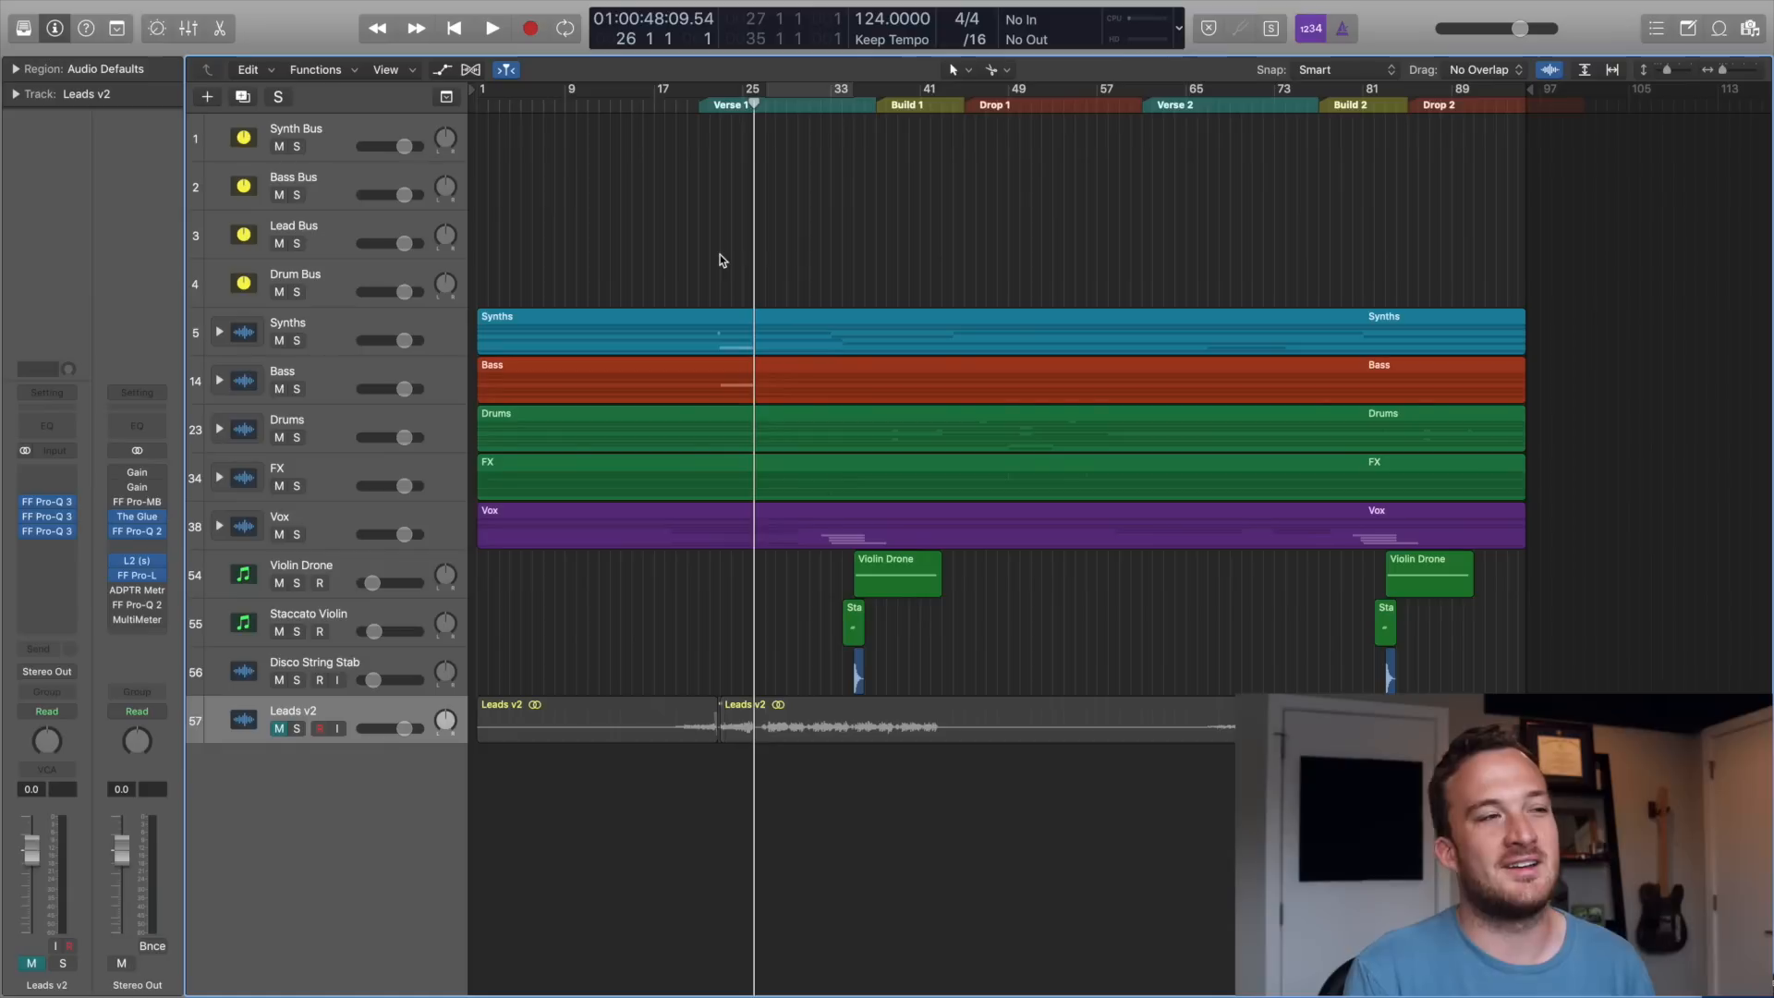
key("space")
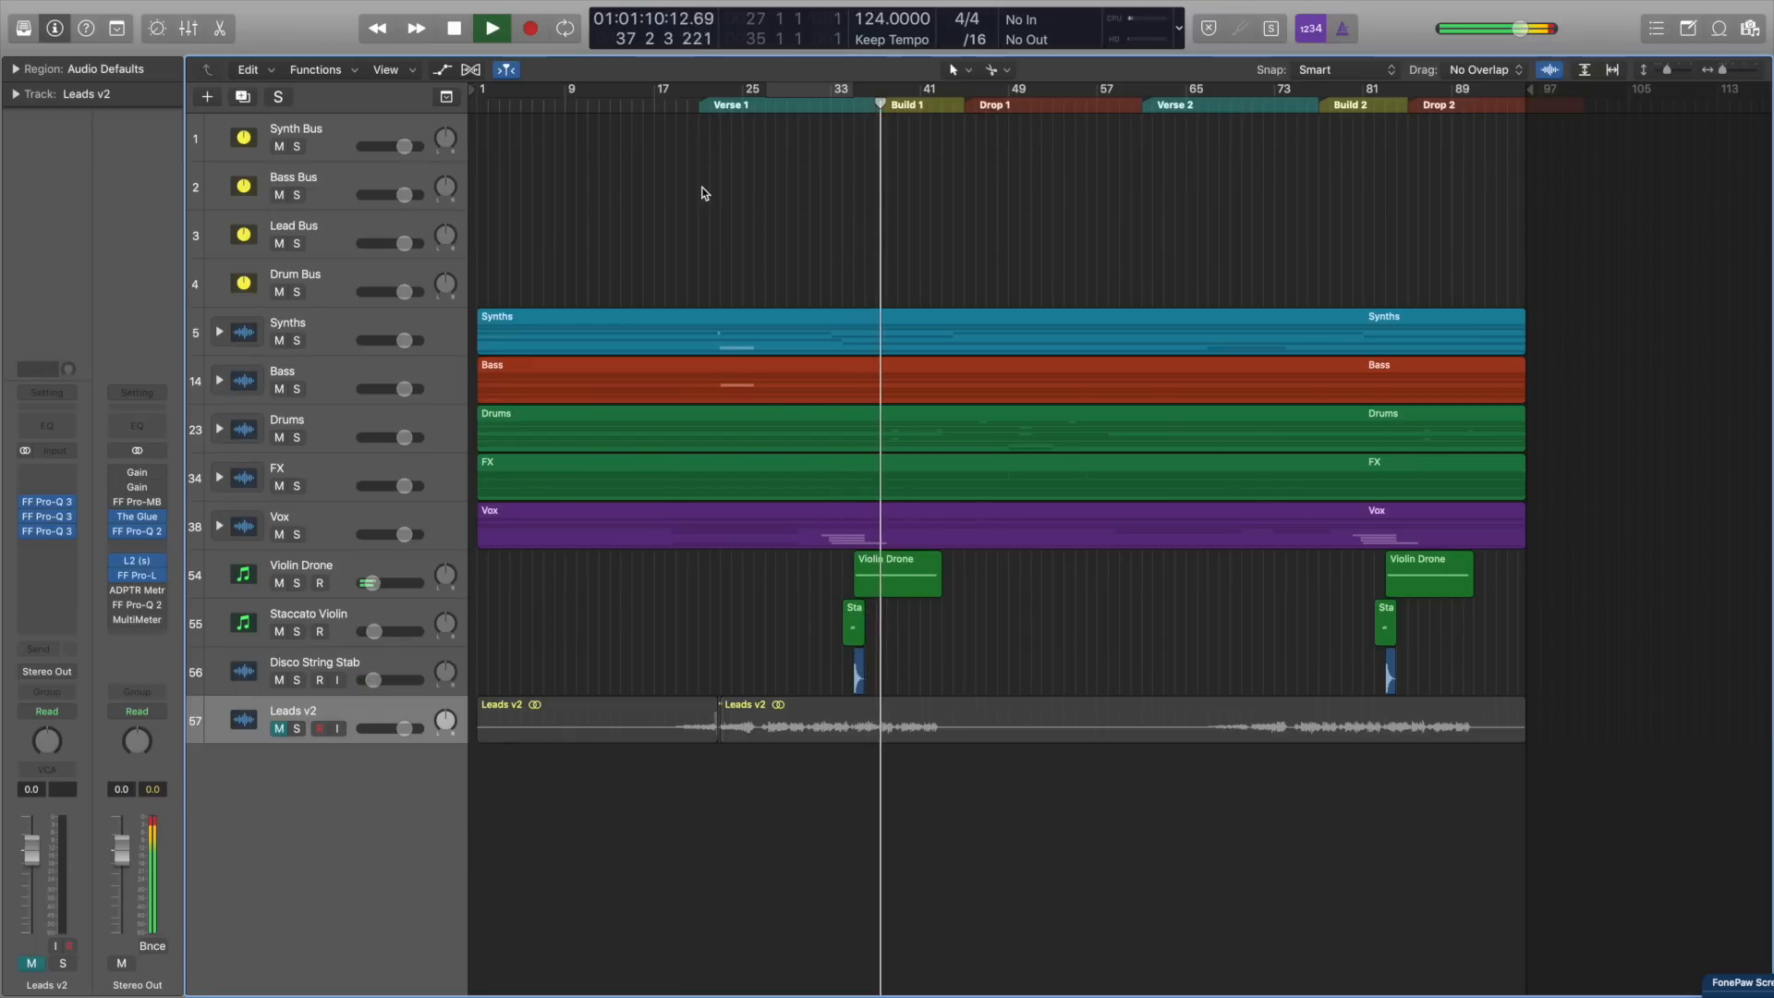
key("space")
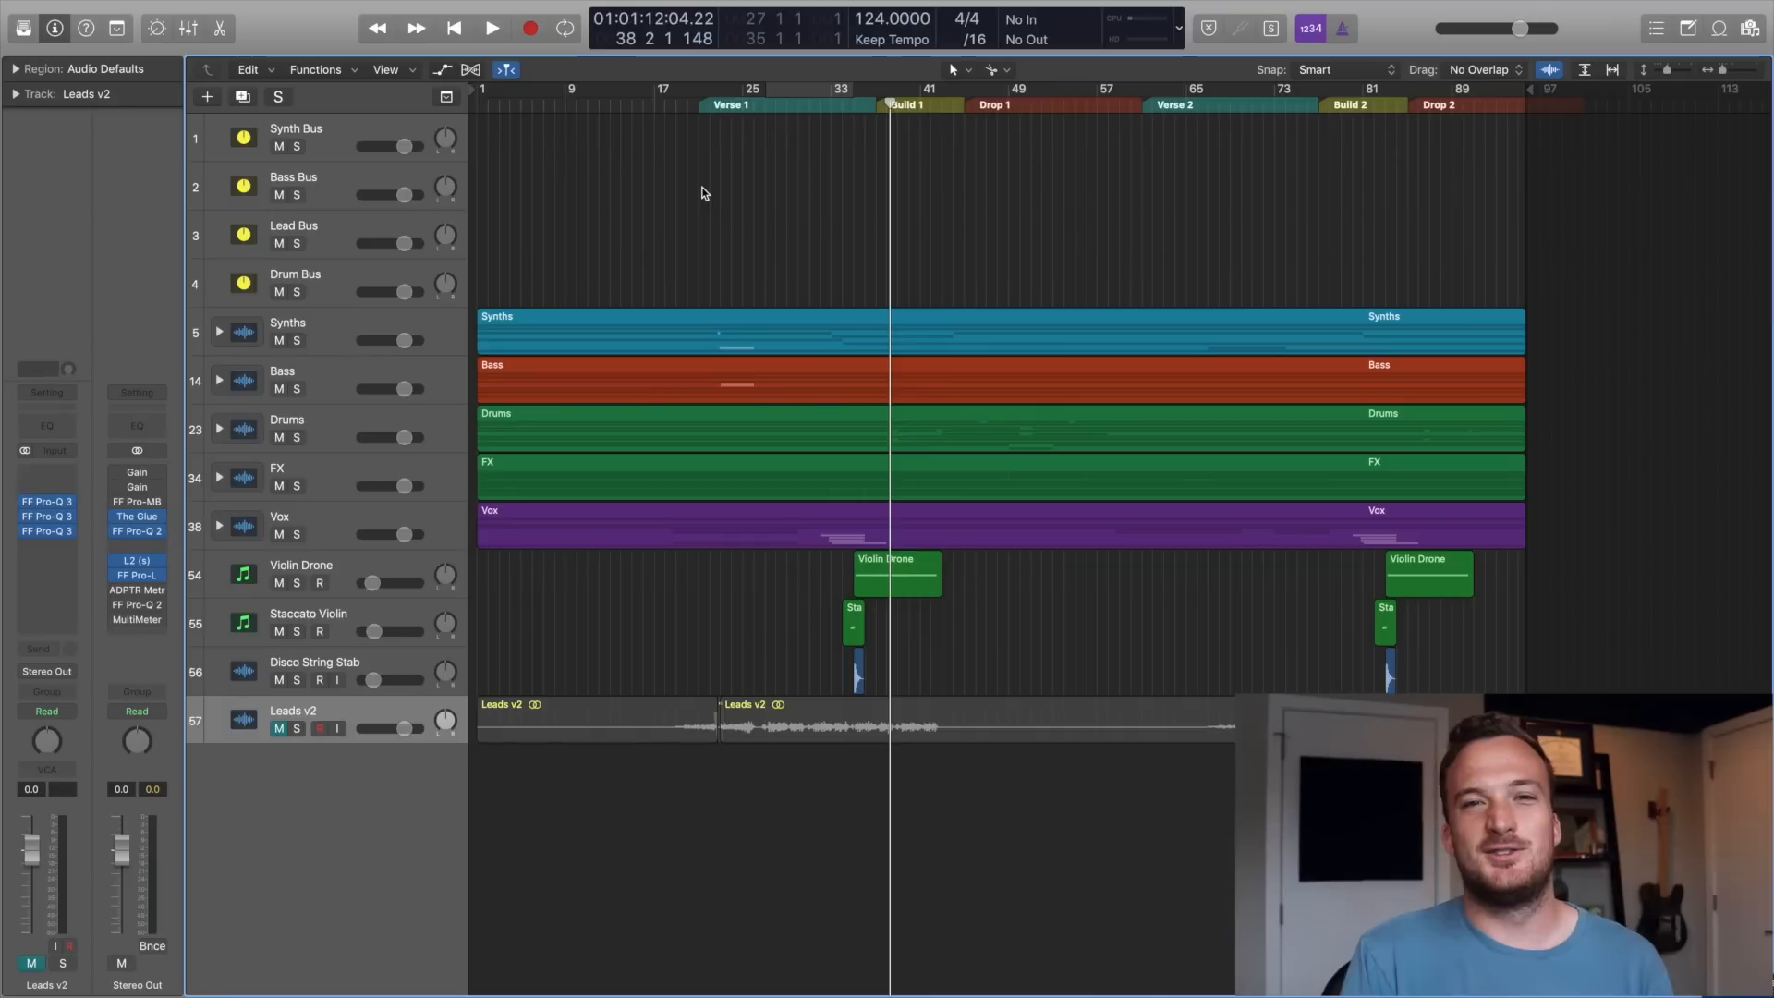